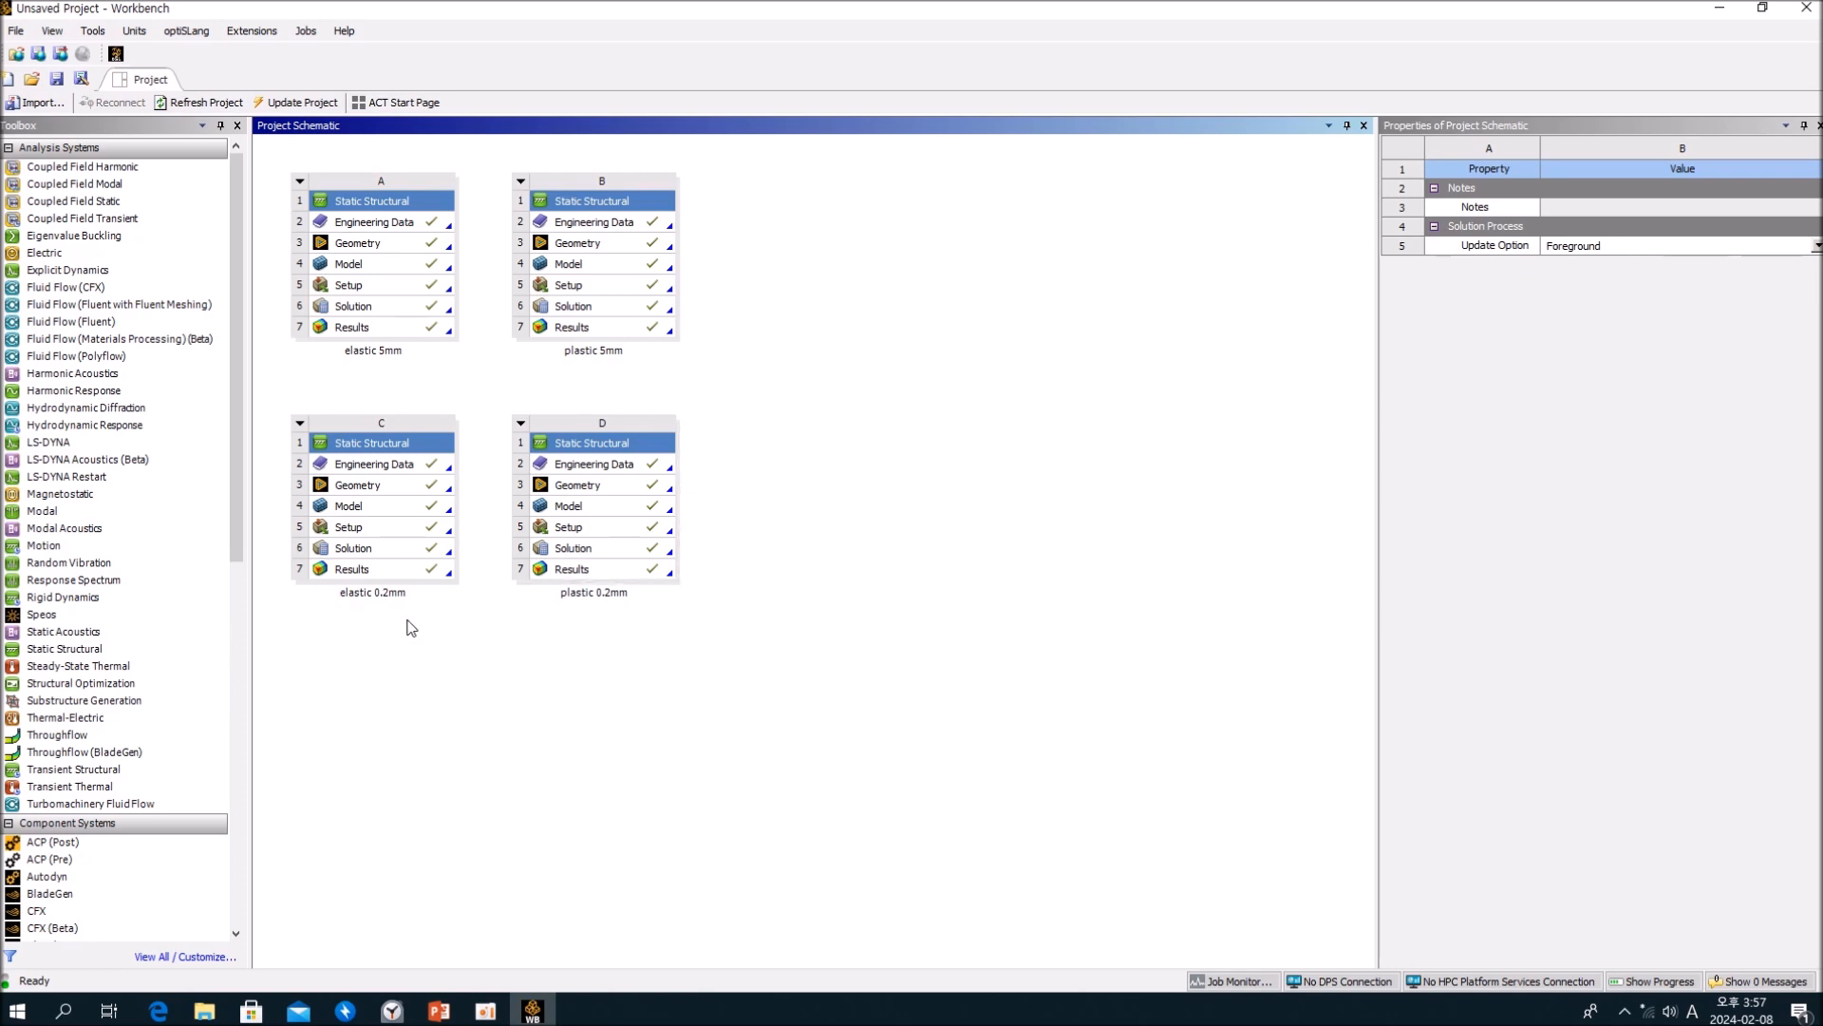
# Step: Open the geometry of the elastic 0.2mm system and measure the cylinder's top circular edge and top face
pyautogui.doubleClick(370, 486)
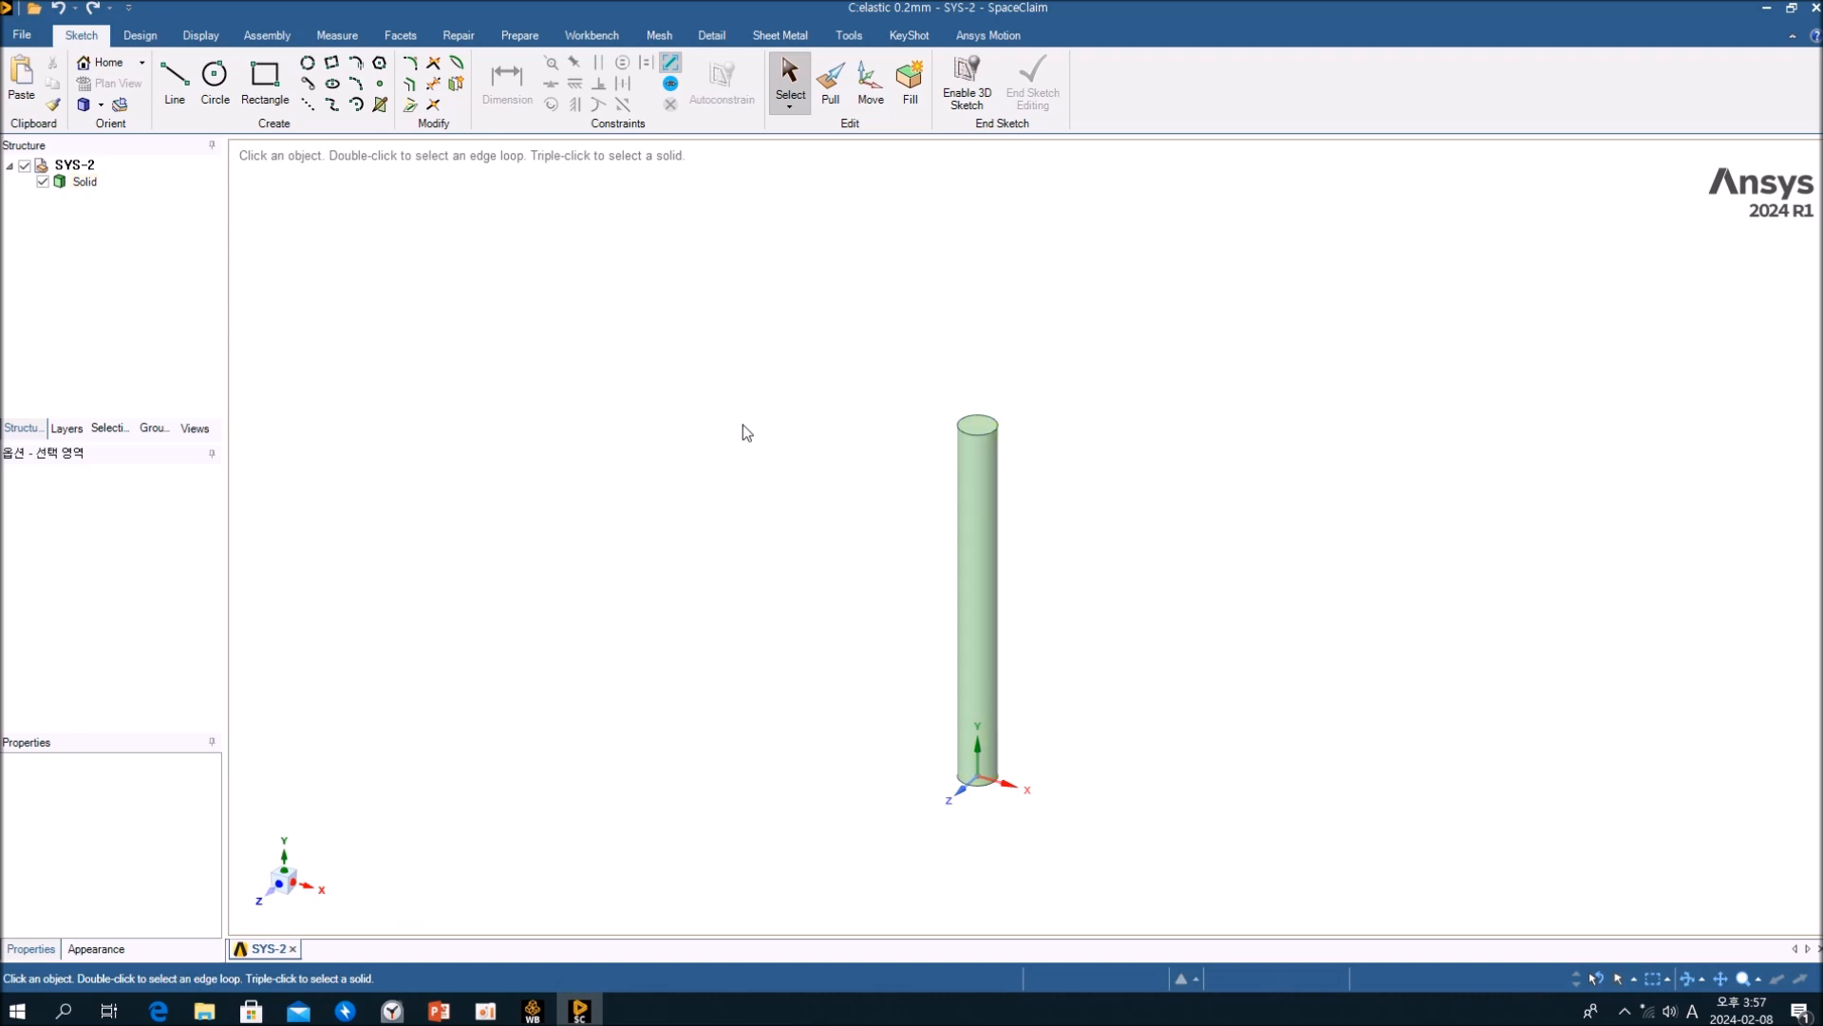
pyautogui.press('e')
pyautogui.click(993, 433)
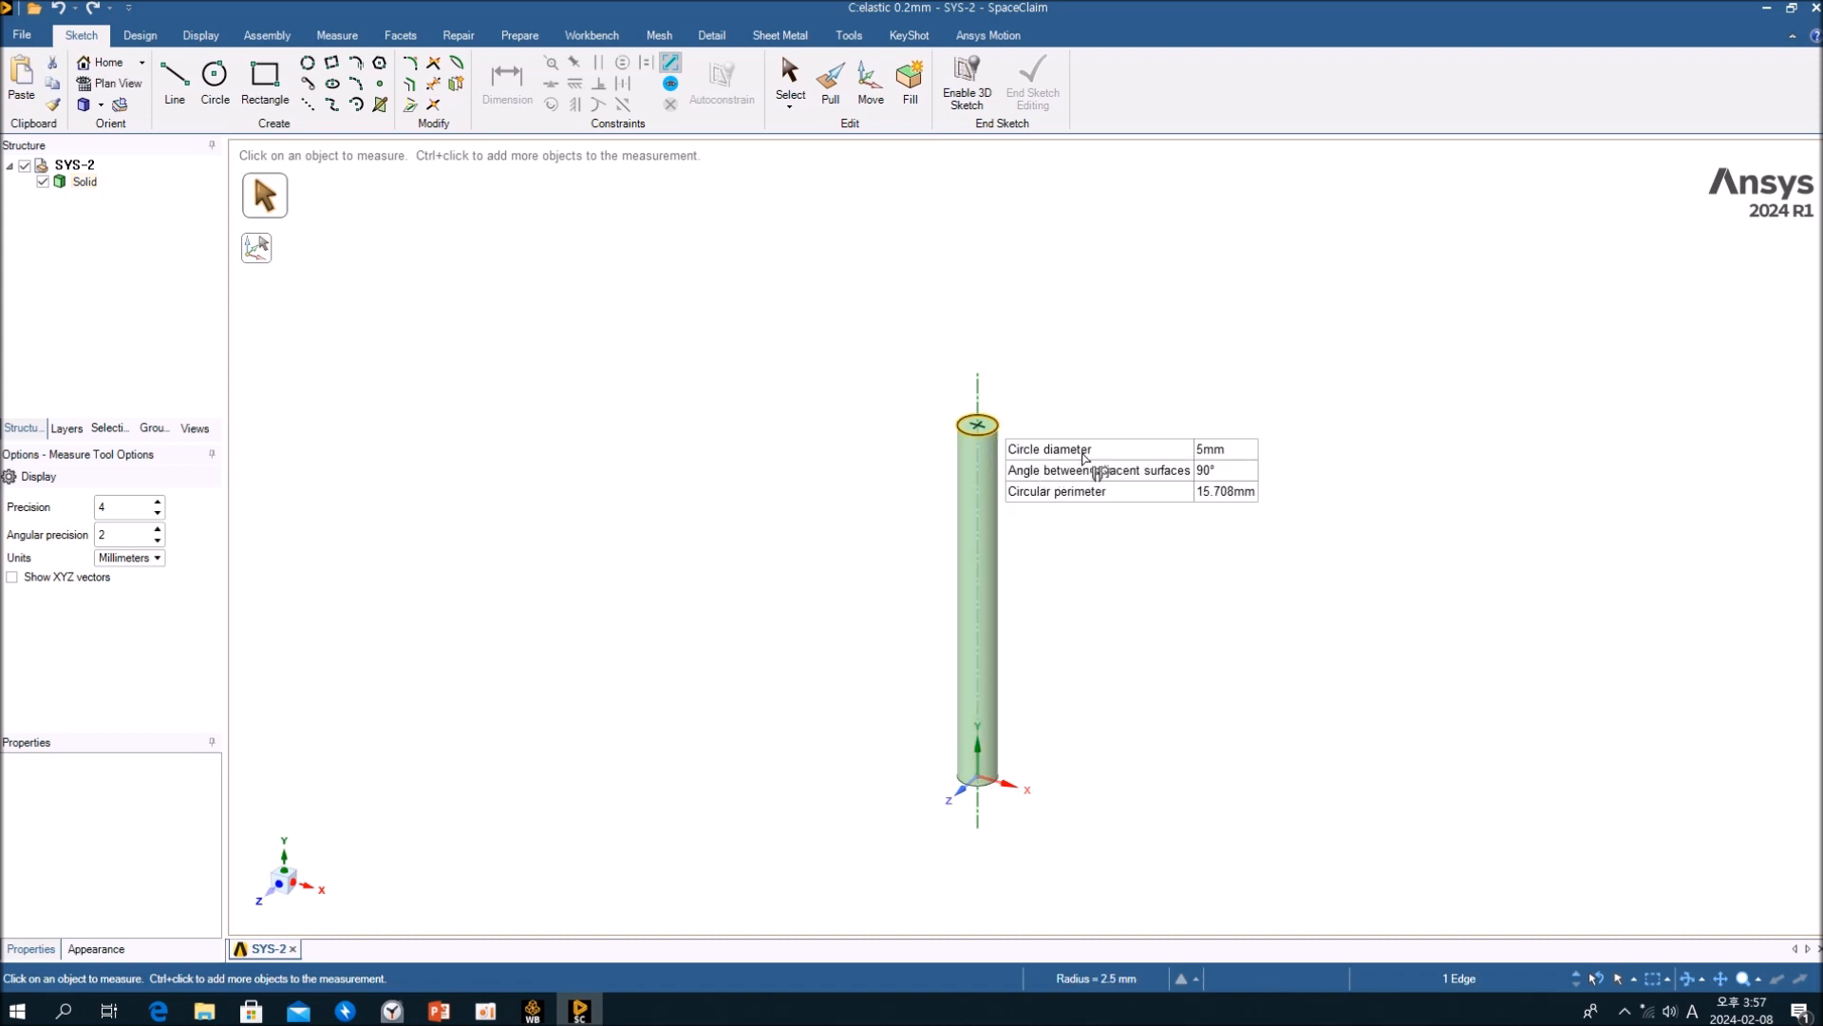
pyautogui.click(982, 426)
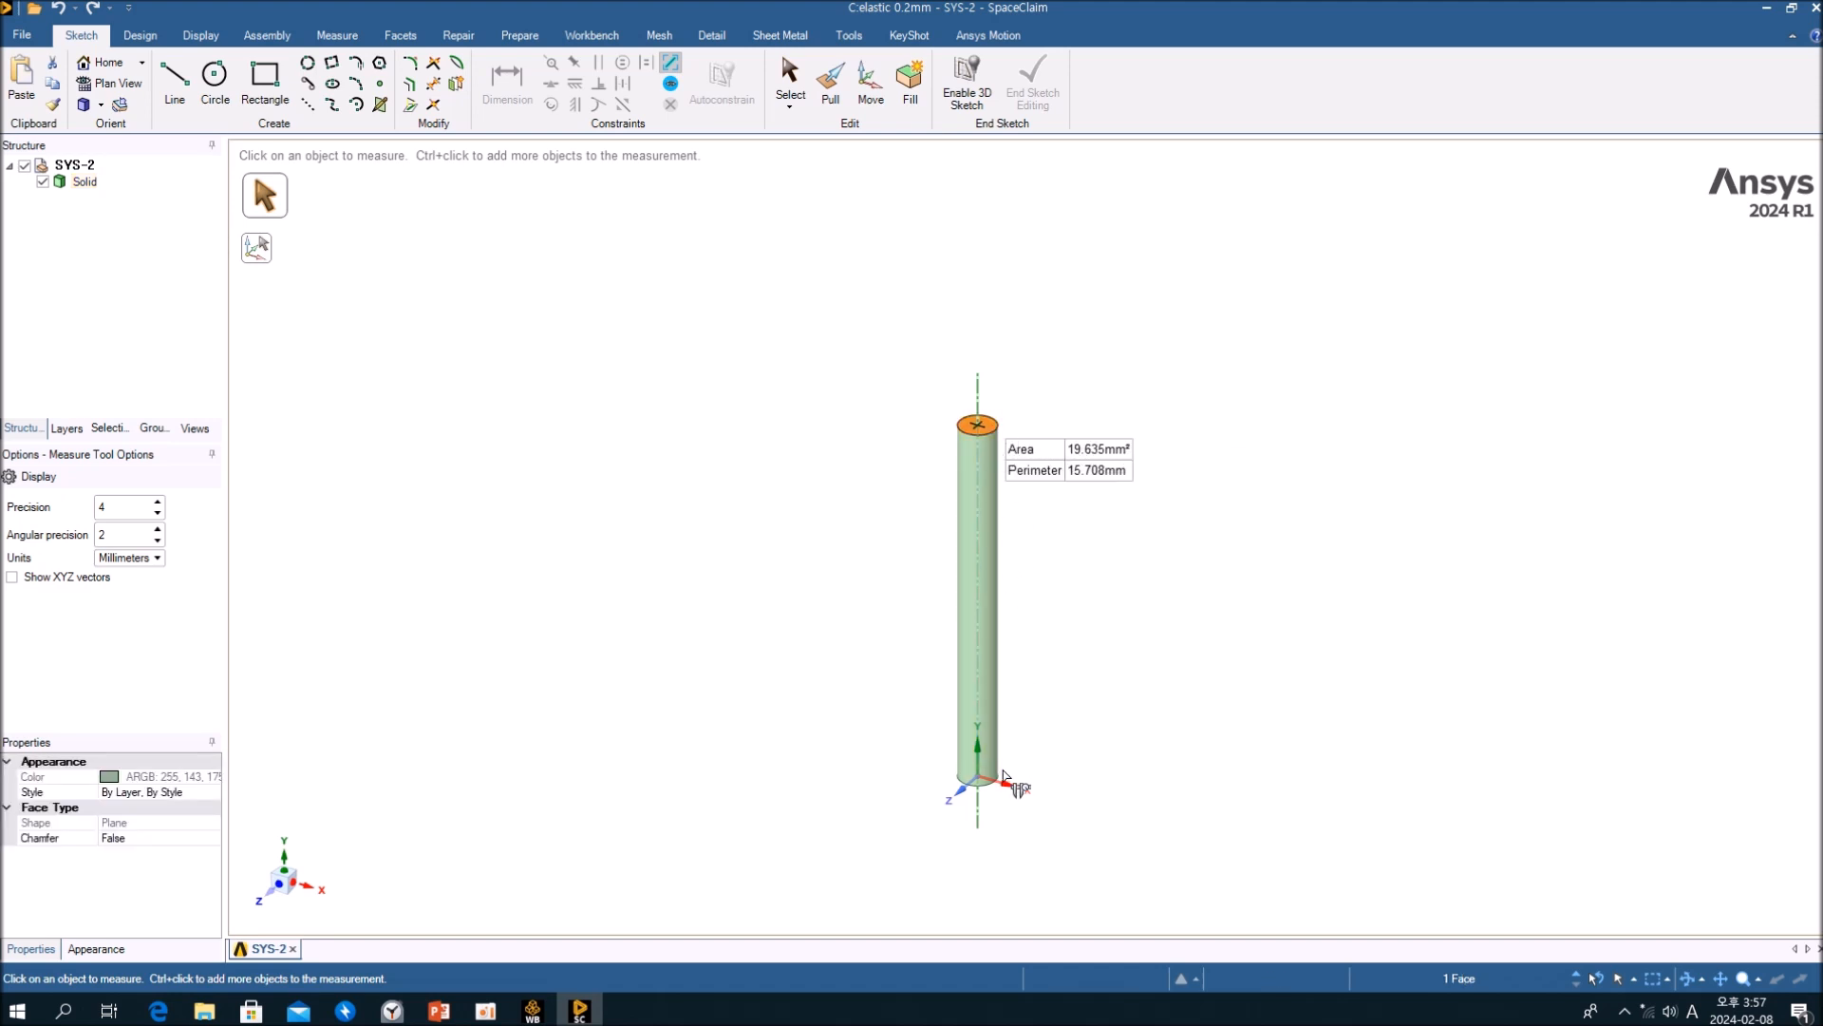
# Step: Measure the distance between the cylinder's top and bottom faces and clear the measurement
pyautogui.moveTo(989, 794); pyautogui.dragTo(986, 700, button='middle')
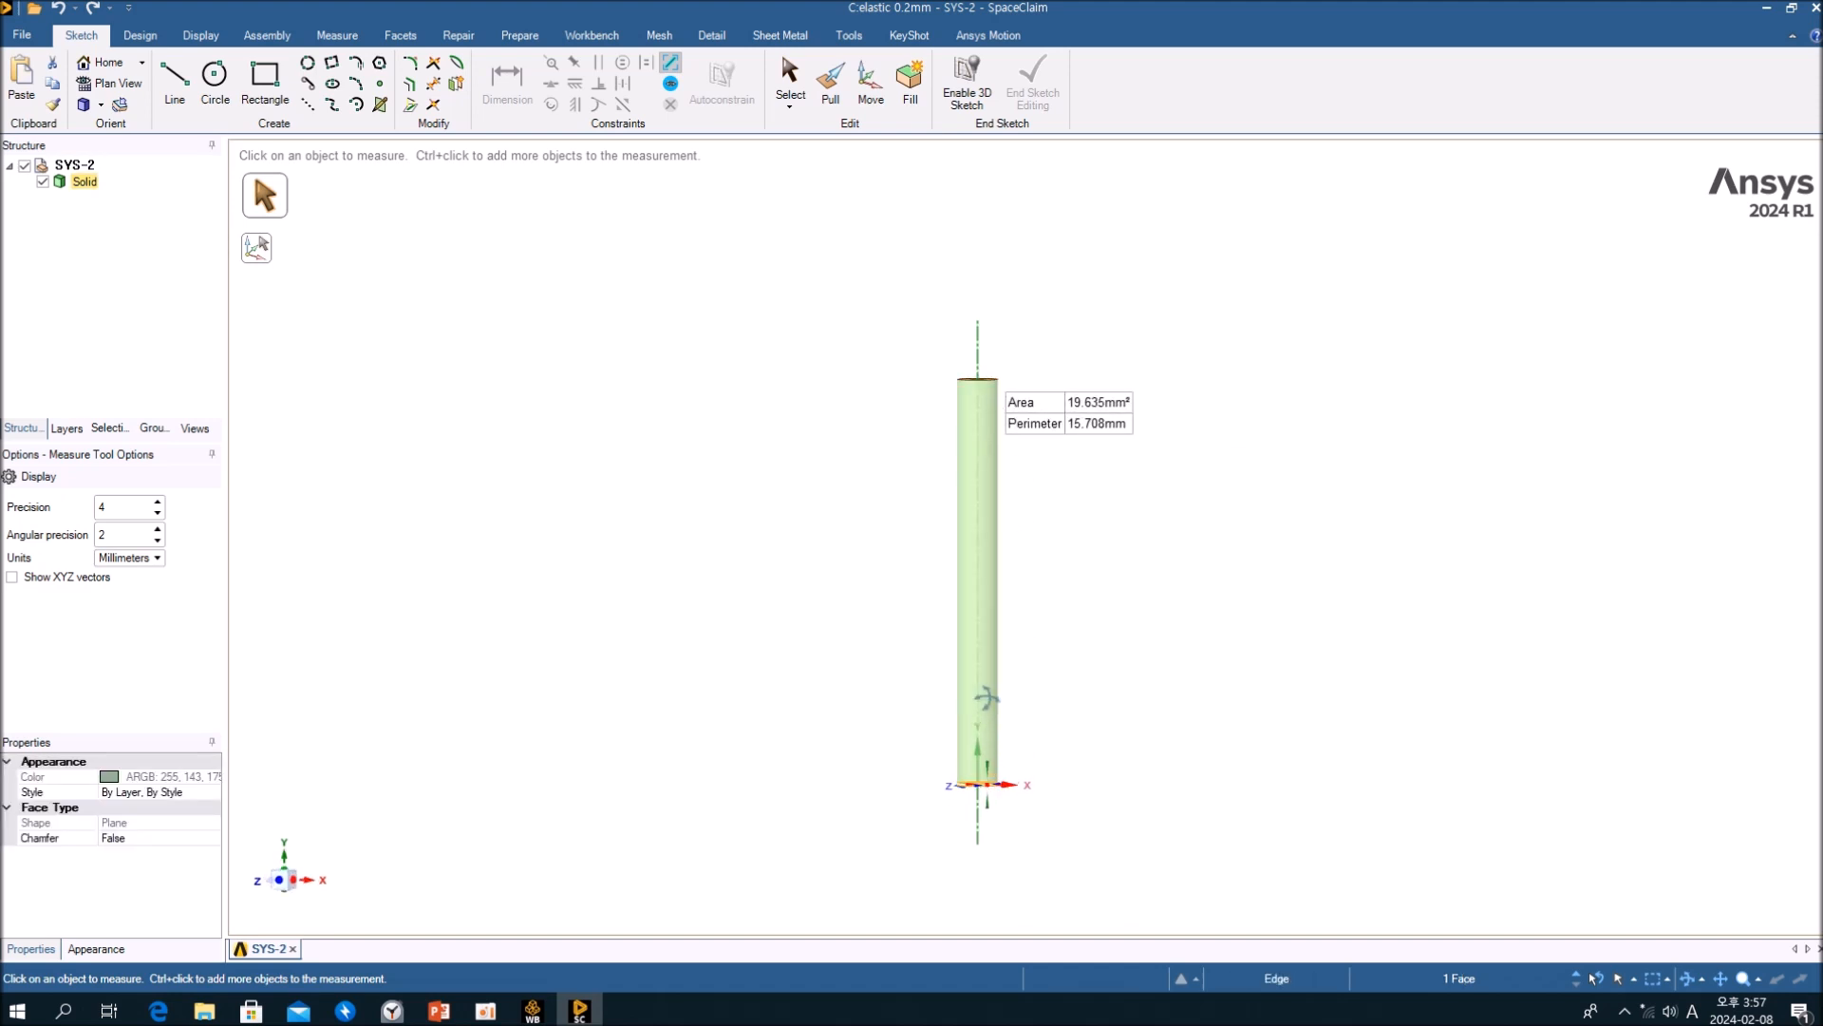
pyautogui.moveTo(982, 815); pyautogui.dragTo(994, 735, button='middle')
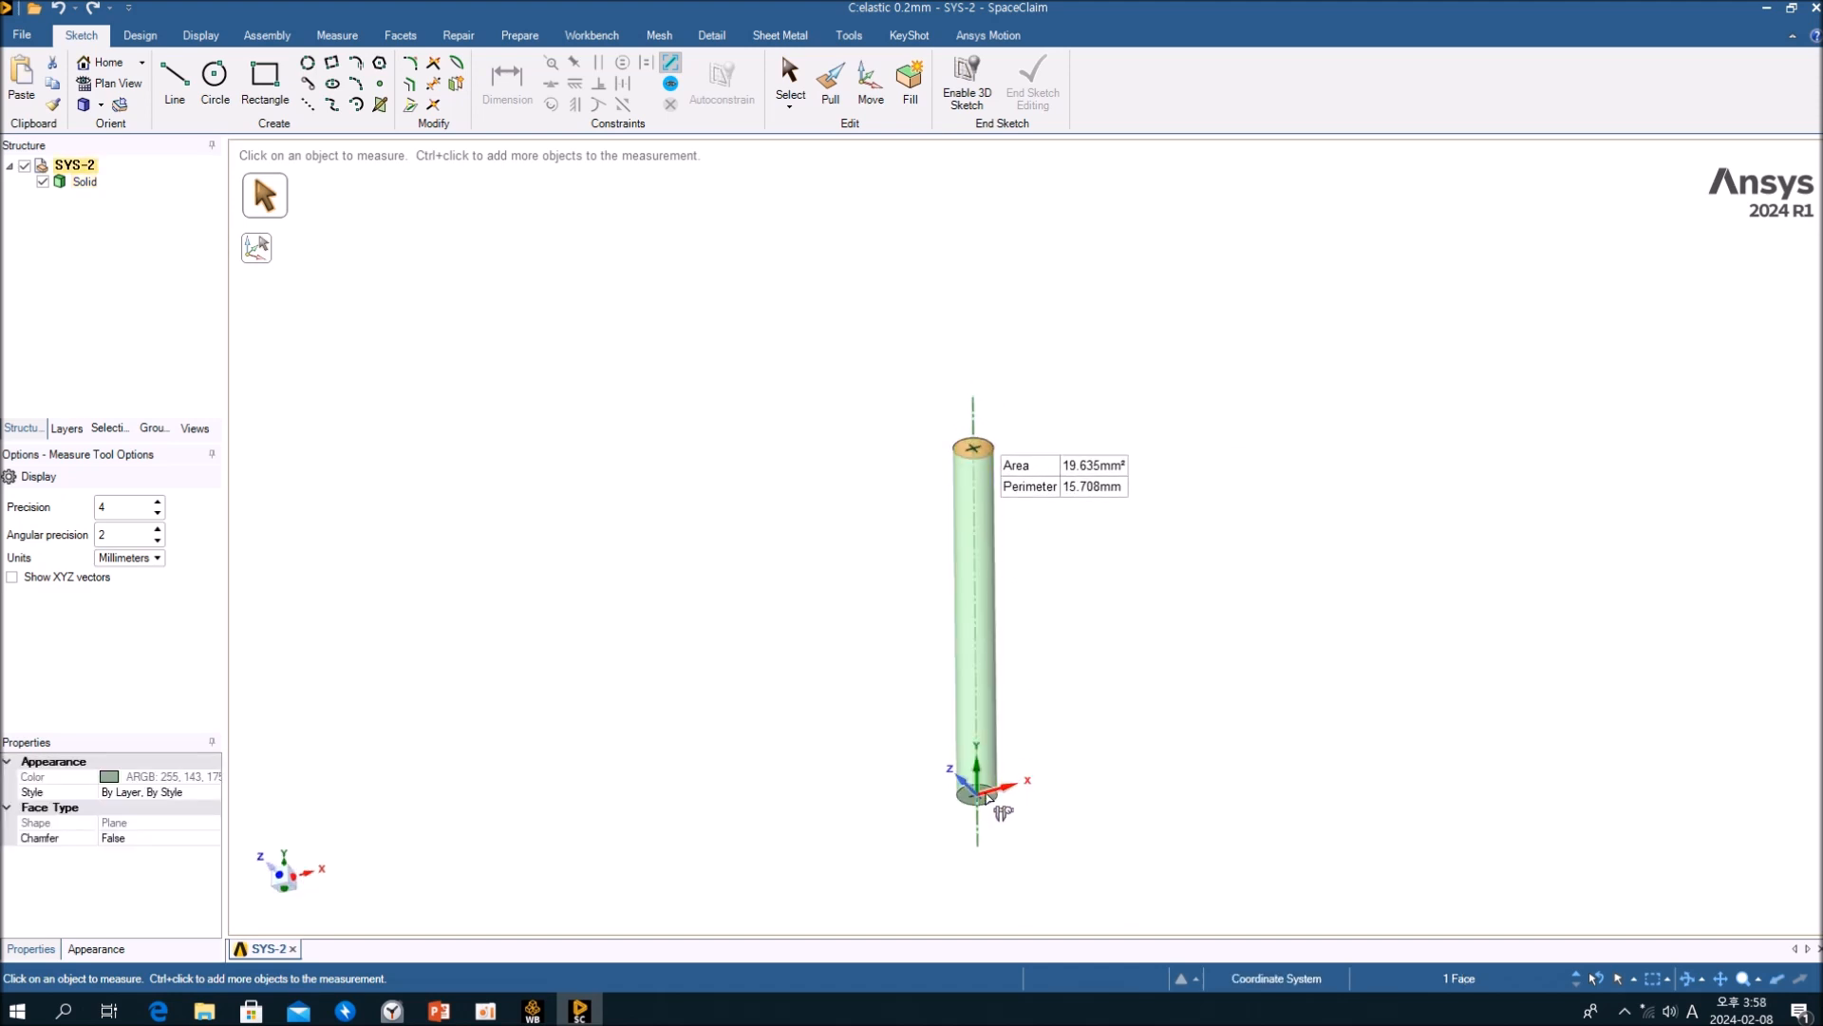
pyautogui.keyDown('ctrl'); pyautogui.click(984, 796); pyautogui.keyUp('ctrl')
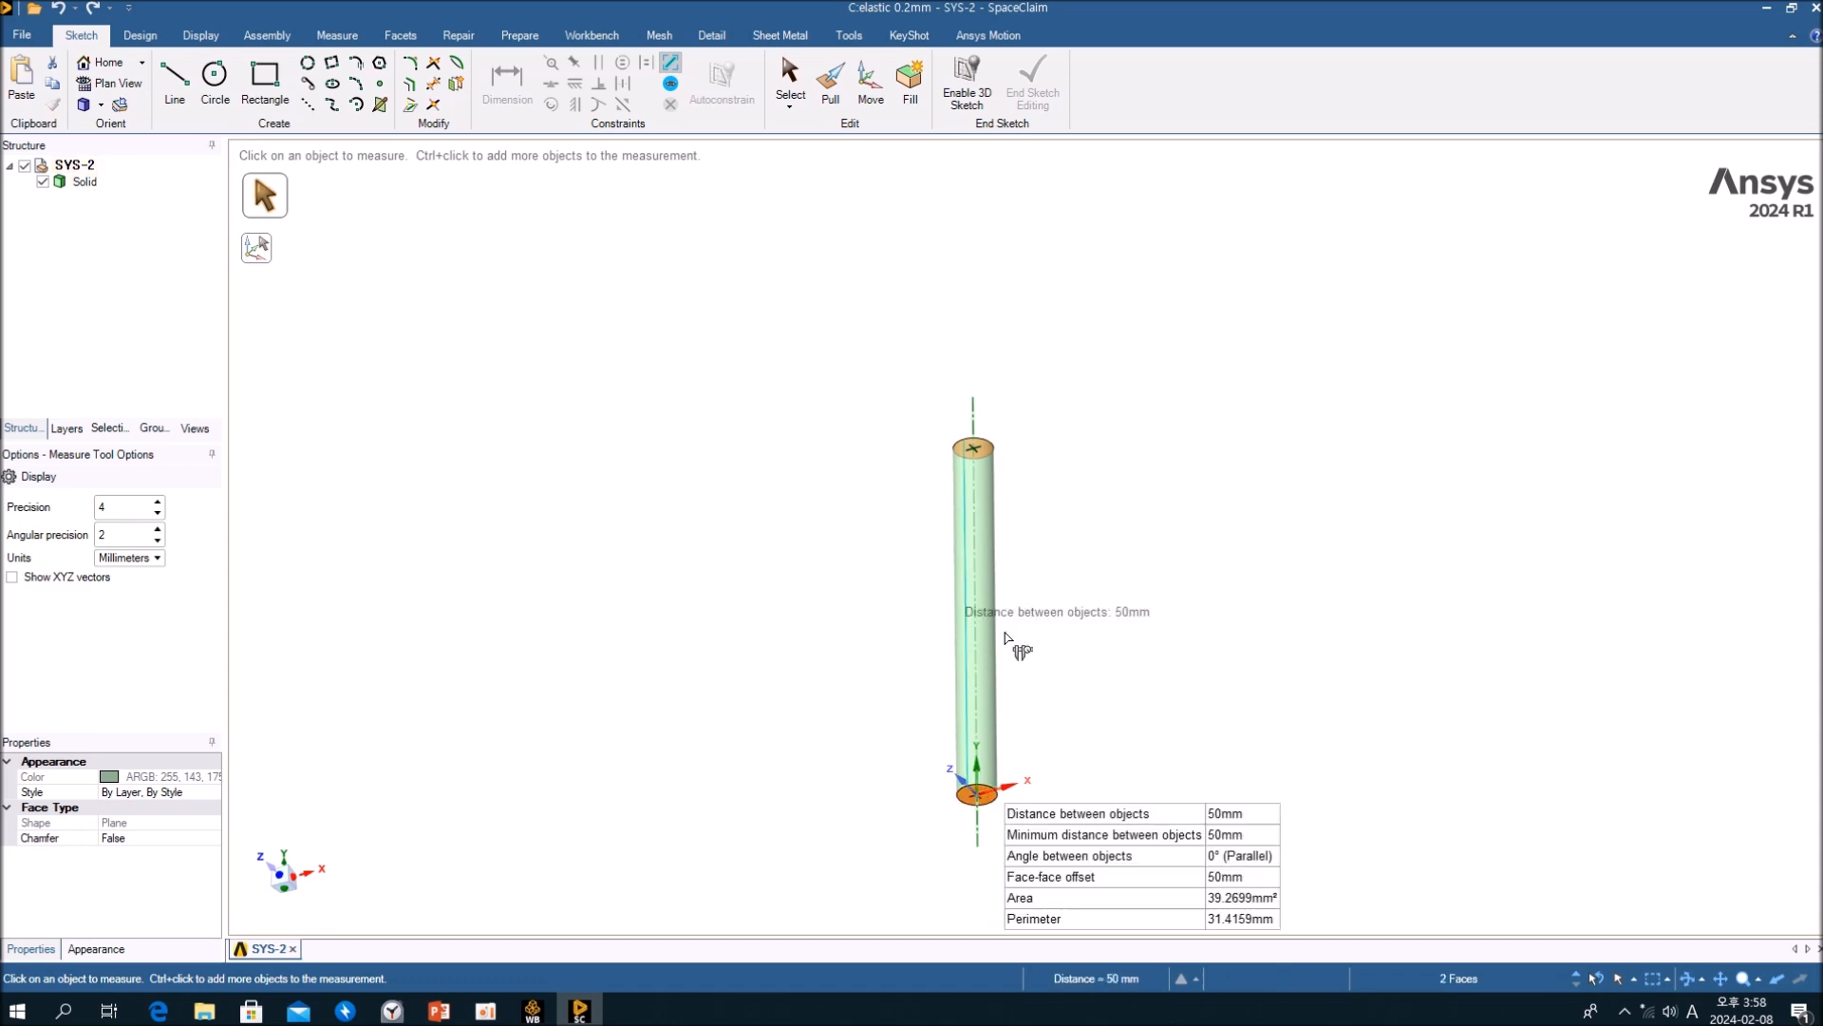
pyautogui.scroll(-2, 1040, 493)
pyautogui.moveTo(1019, 489); pyautogui.dragTo(1036, 653, button='middle')
pyautogui.scroll(3, 1050, 511)
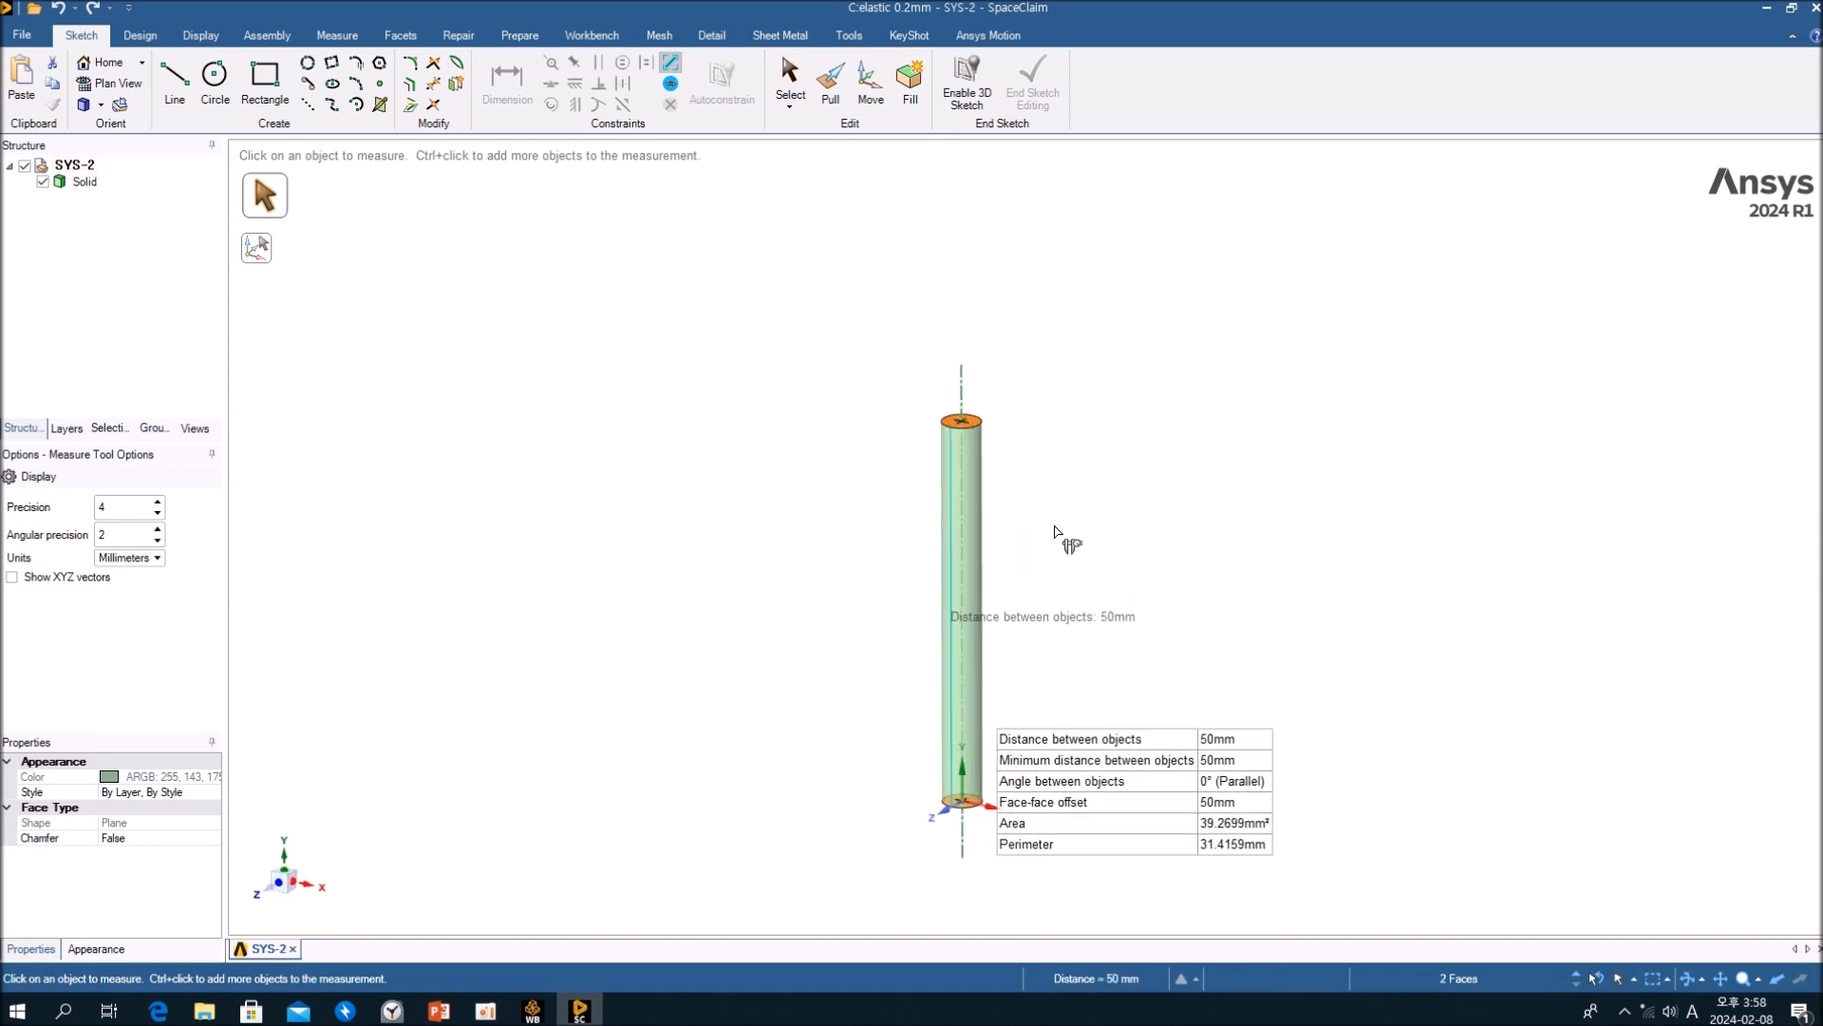
pyautogui.scroll(2, 1052, 554)
pyautogui.moveTo(1019, 442); pyautogui.dragTo(978, 486, button='middle')
pyautogui.scroll(-2, 981, 494)
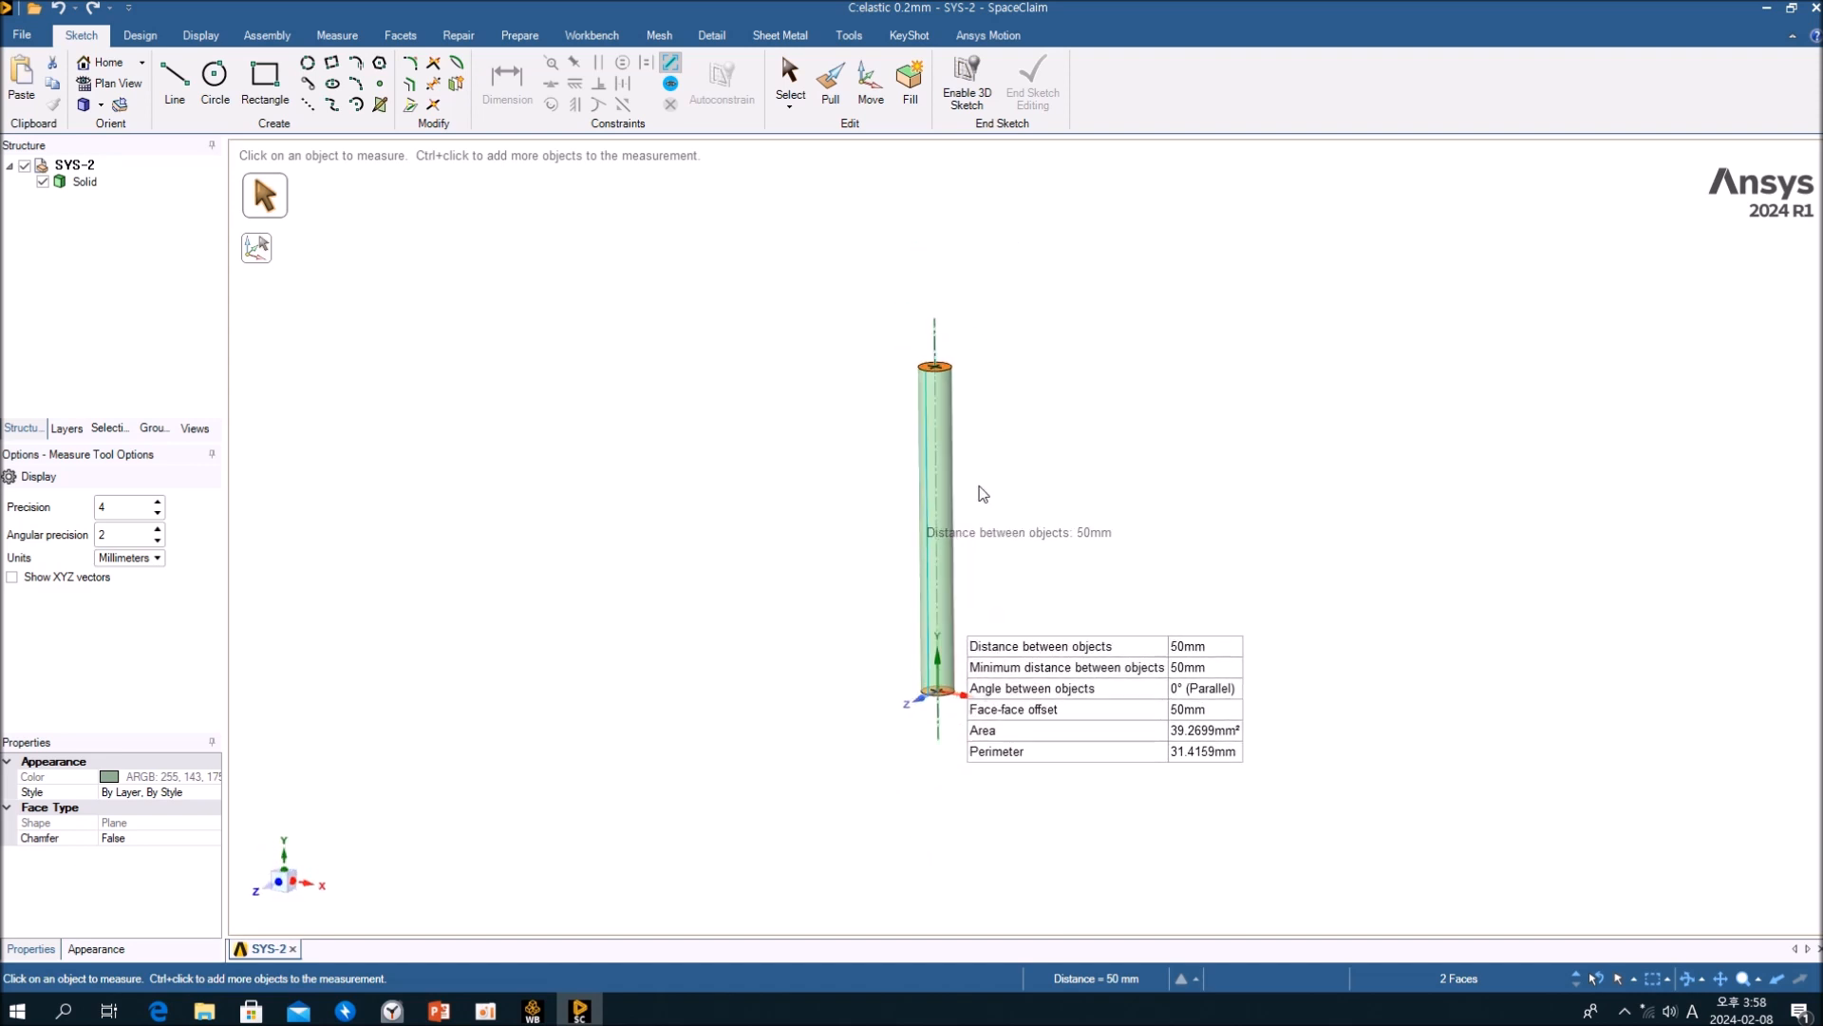
pyautogui.scroll(3, 983, 494)
pyautogui.click(1000, 453)
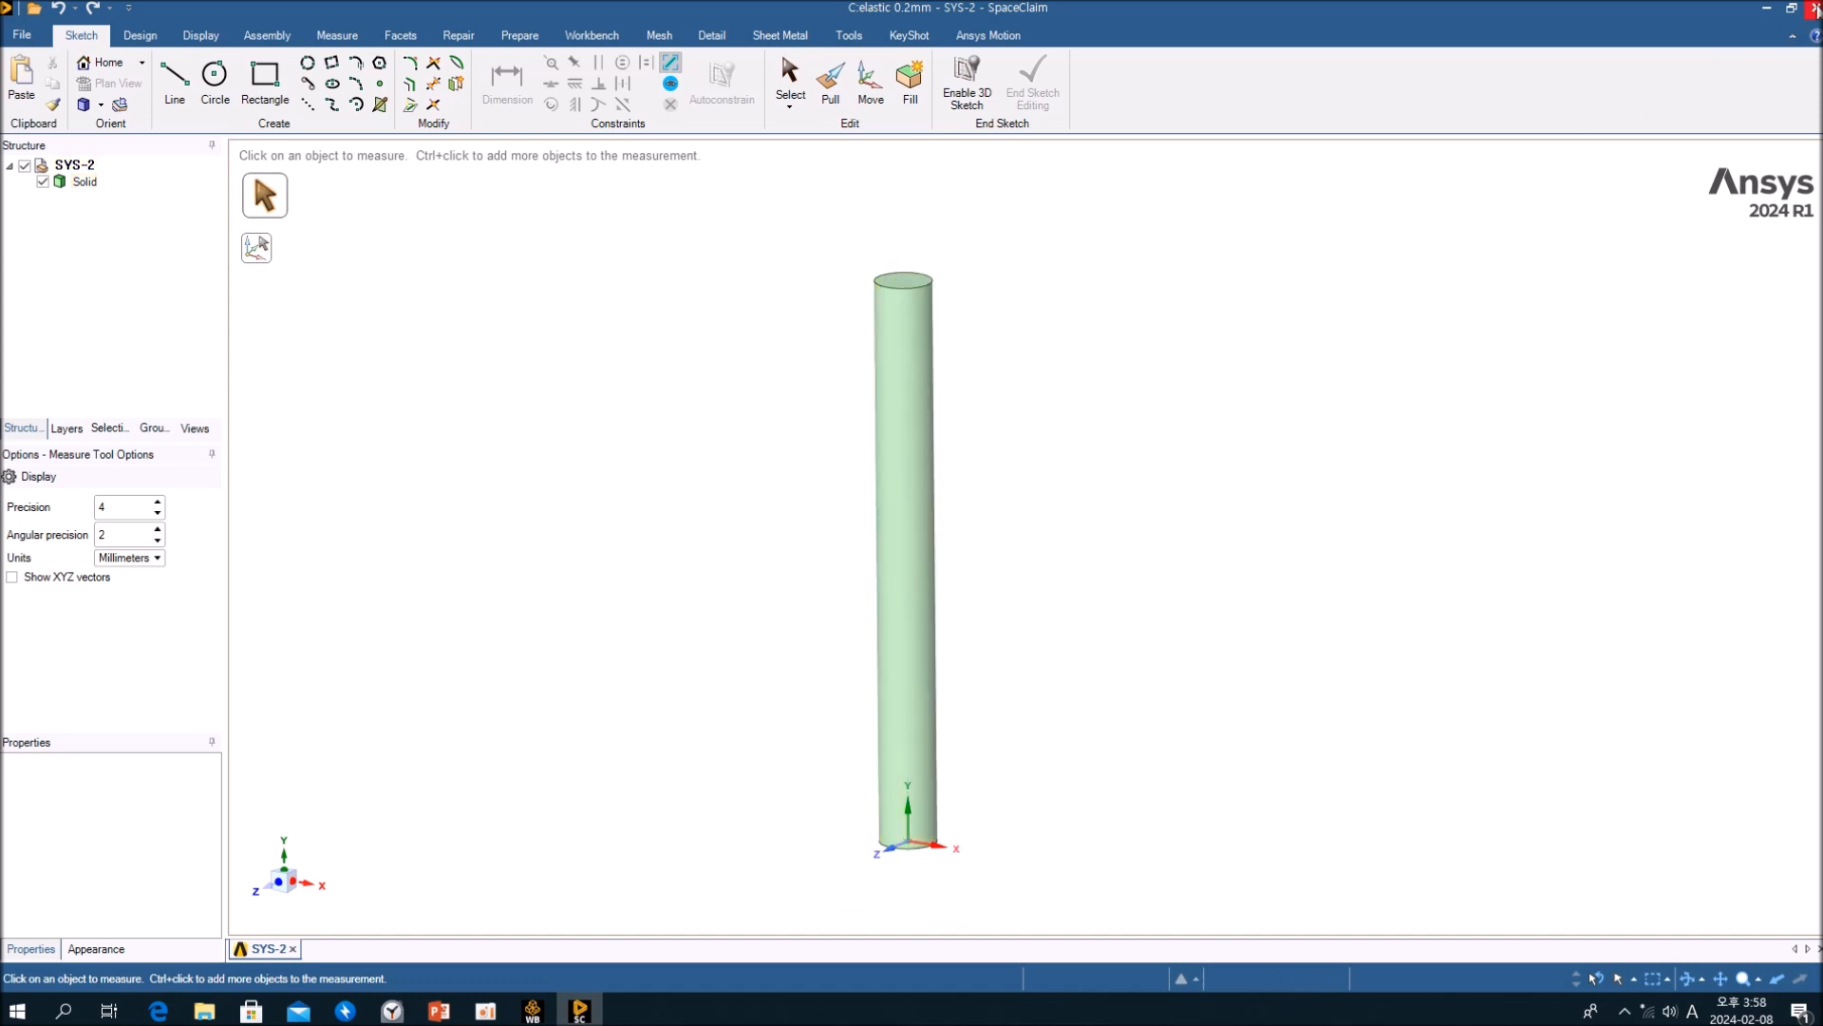
# Step: Close the geometry editor and open the Engineering Data of the elastic 0.2mm system in Workbench
pyautogui.hotkey('alt', 'F4')
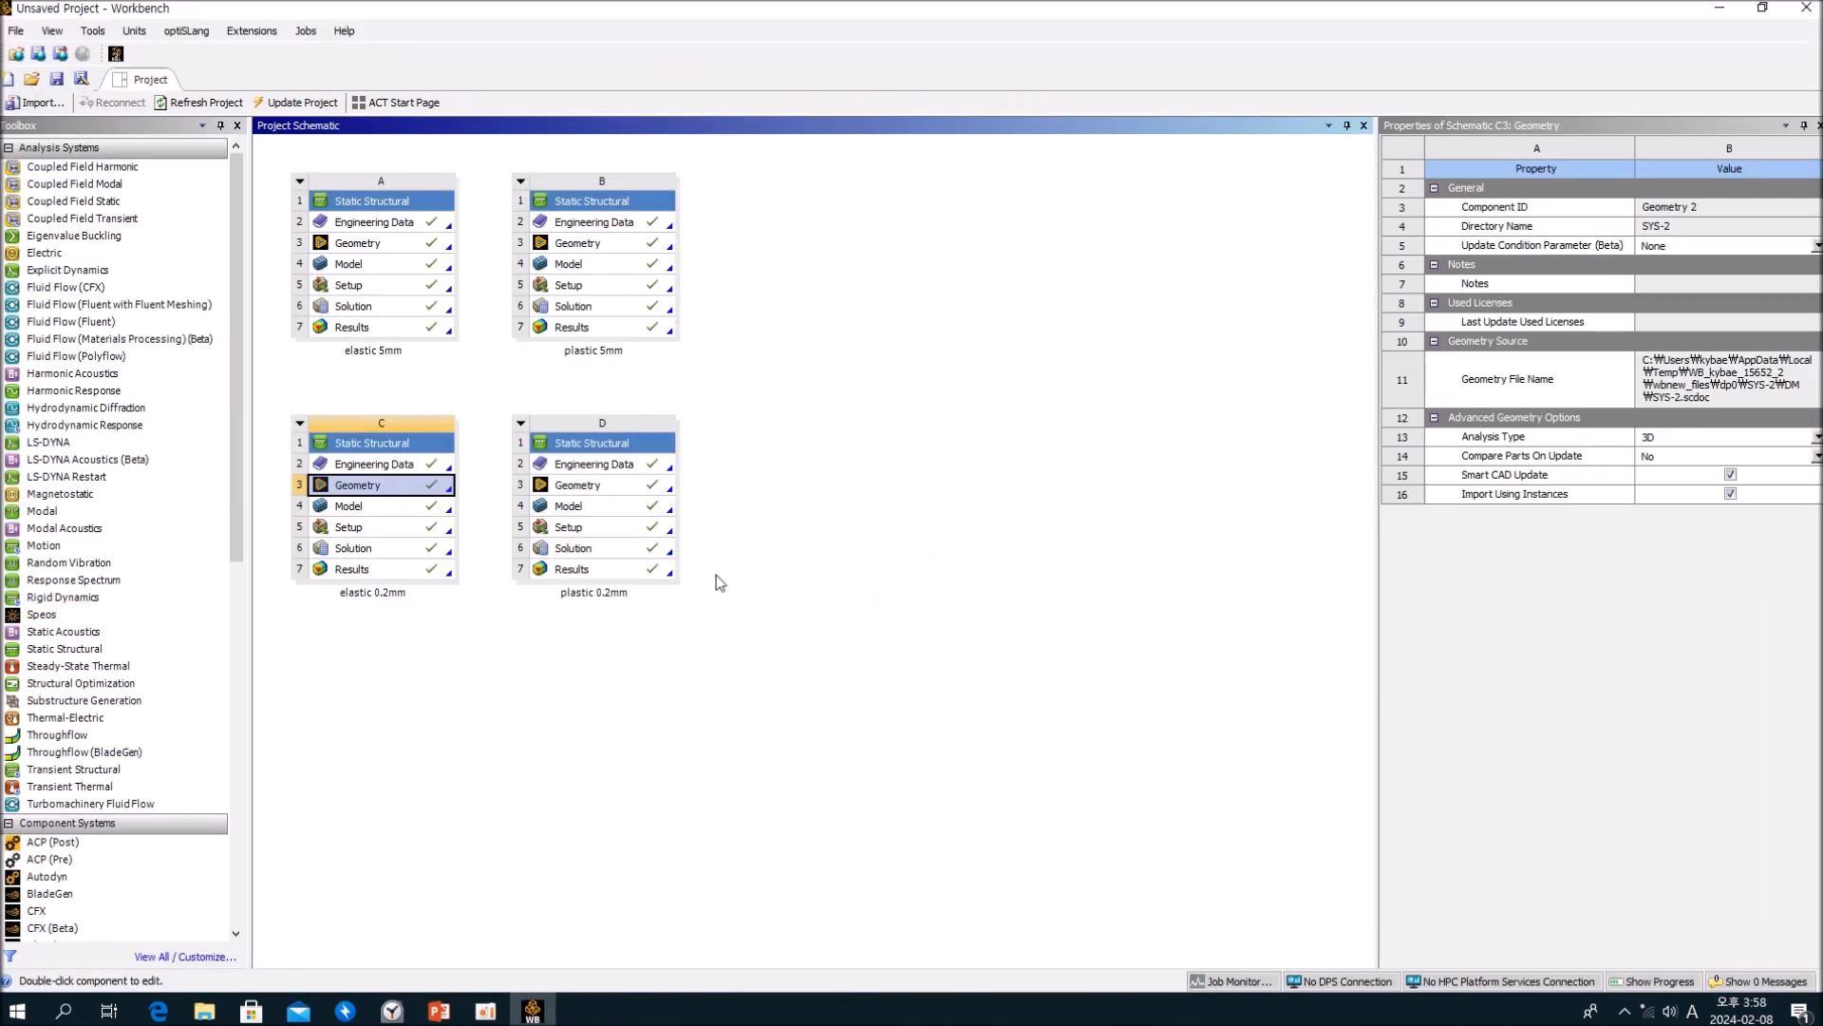
pyautogui.click(460, 680)
pyautogui.doubleClick(376, 466)
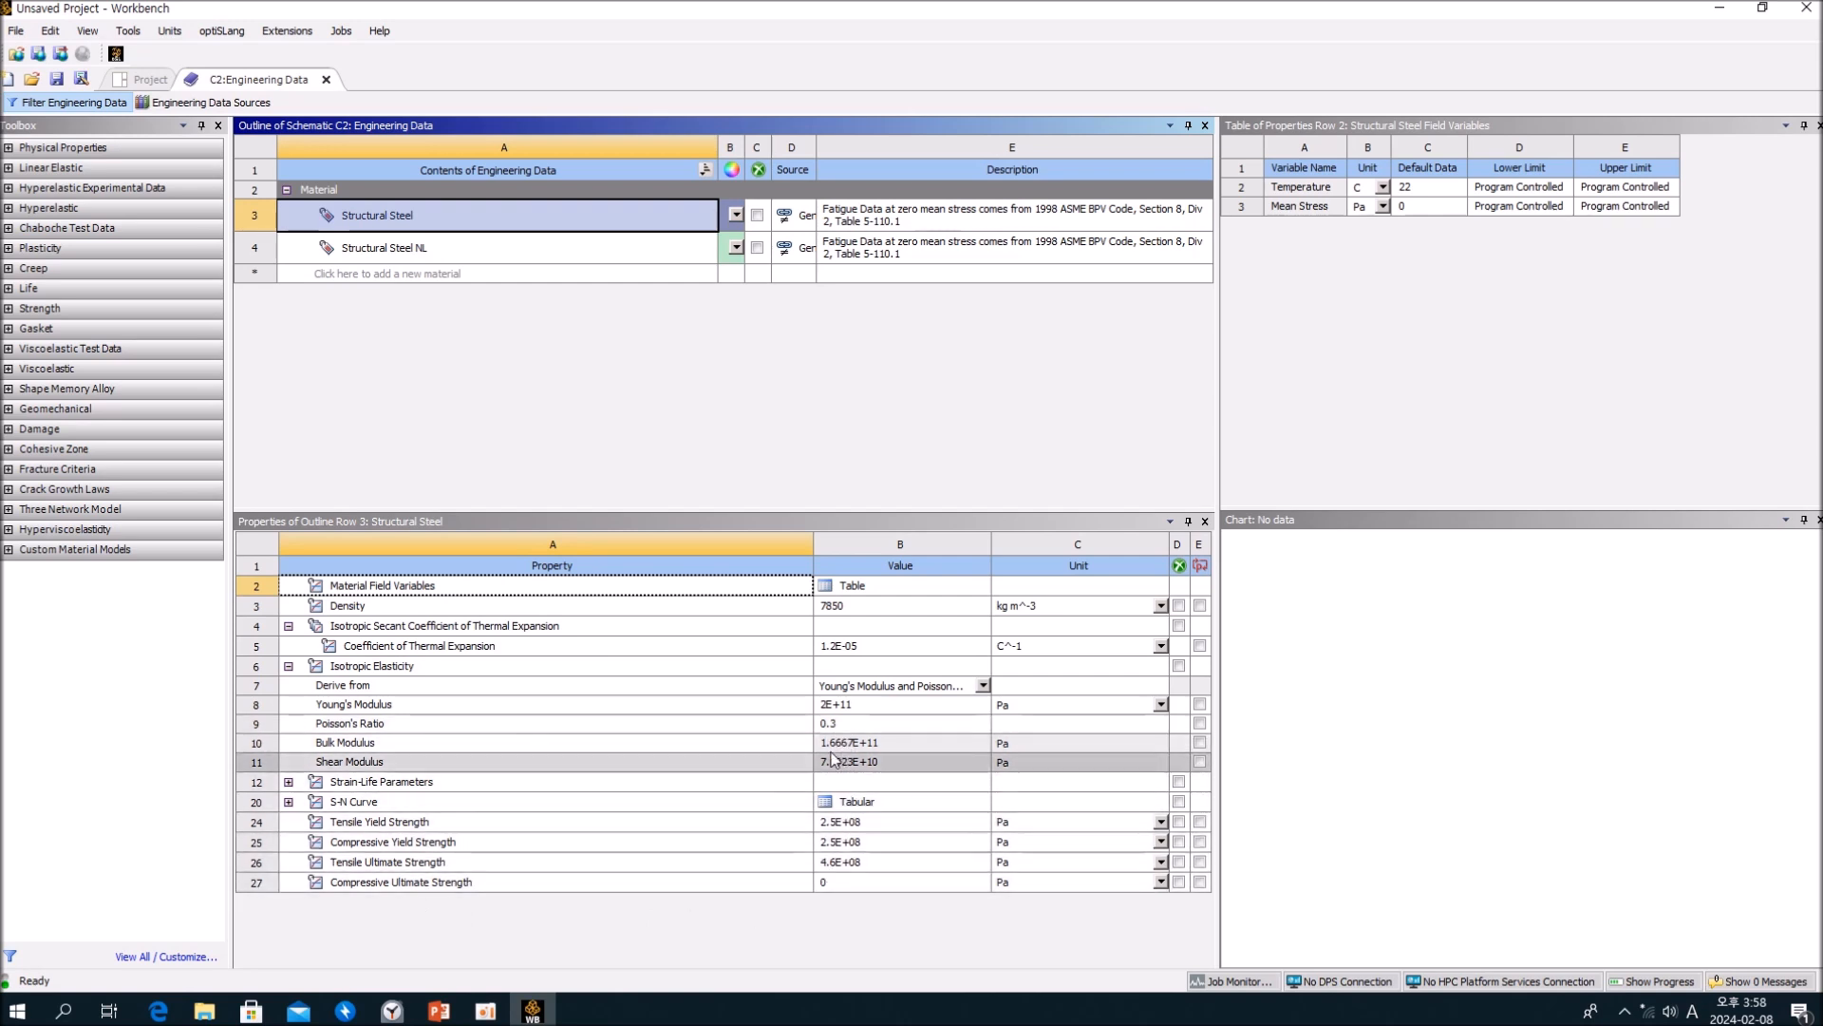
# Step: Examine the Strain-Life Parameters and S-N Curve data of the Structural Steel material
pyautogui.click(343, 789)
pyautogui.click(356, 810)
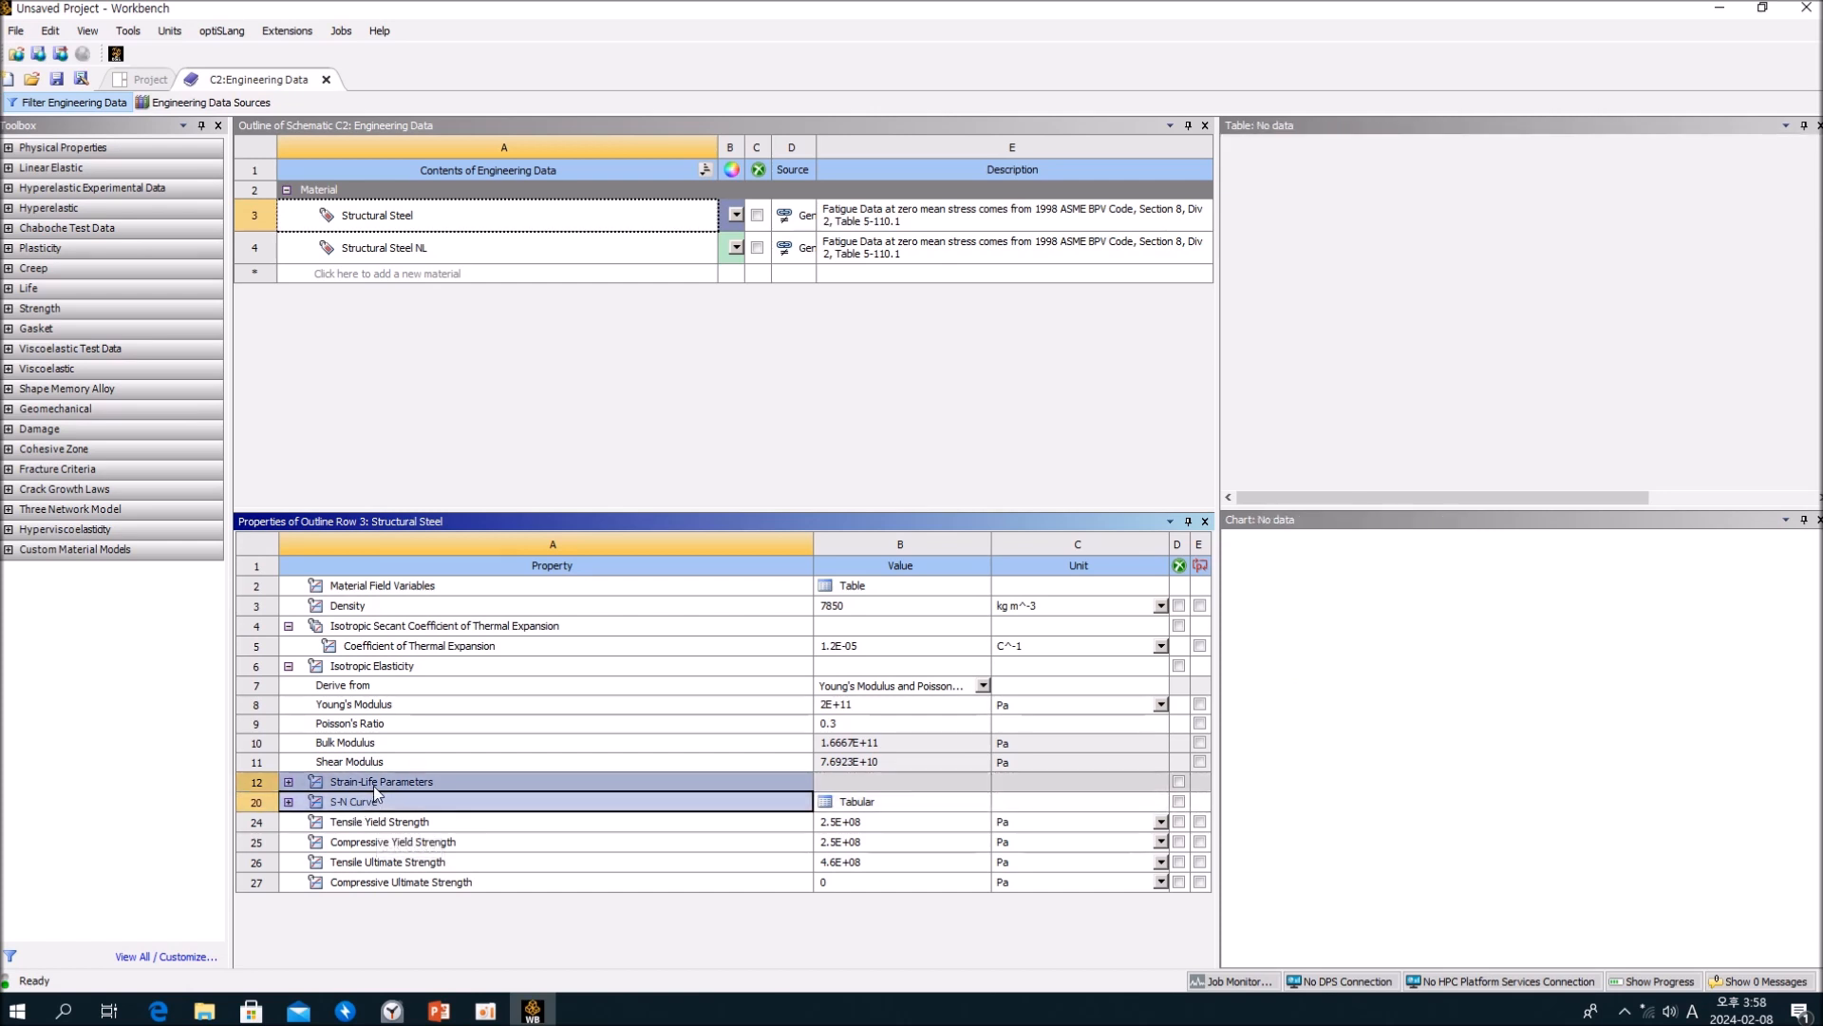
pyautogui.click(374, 789)
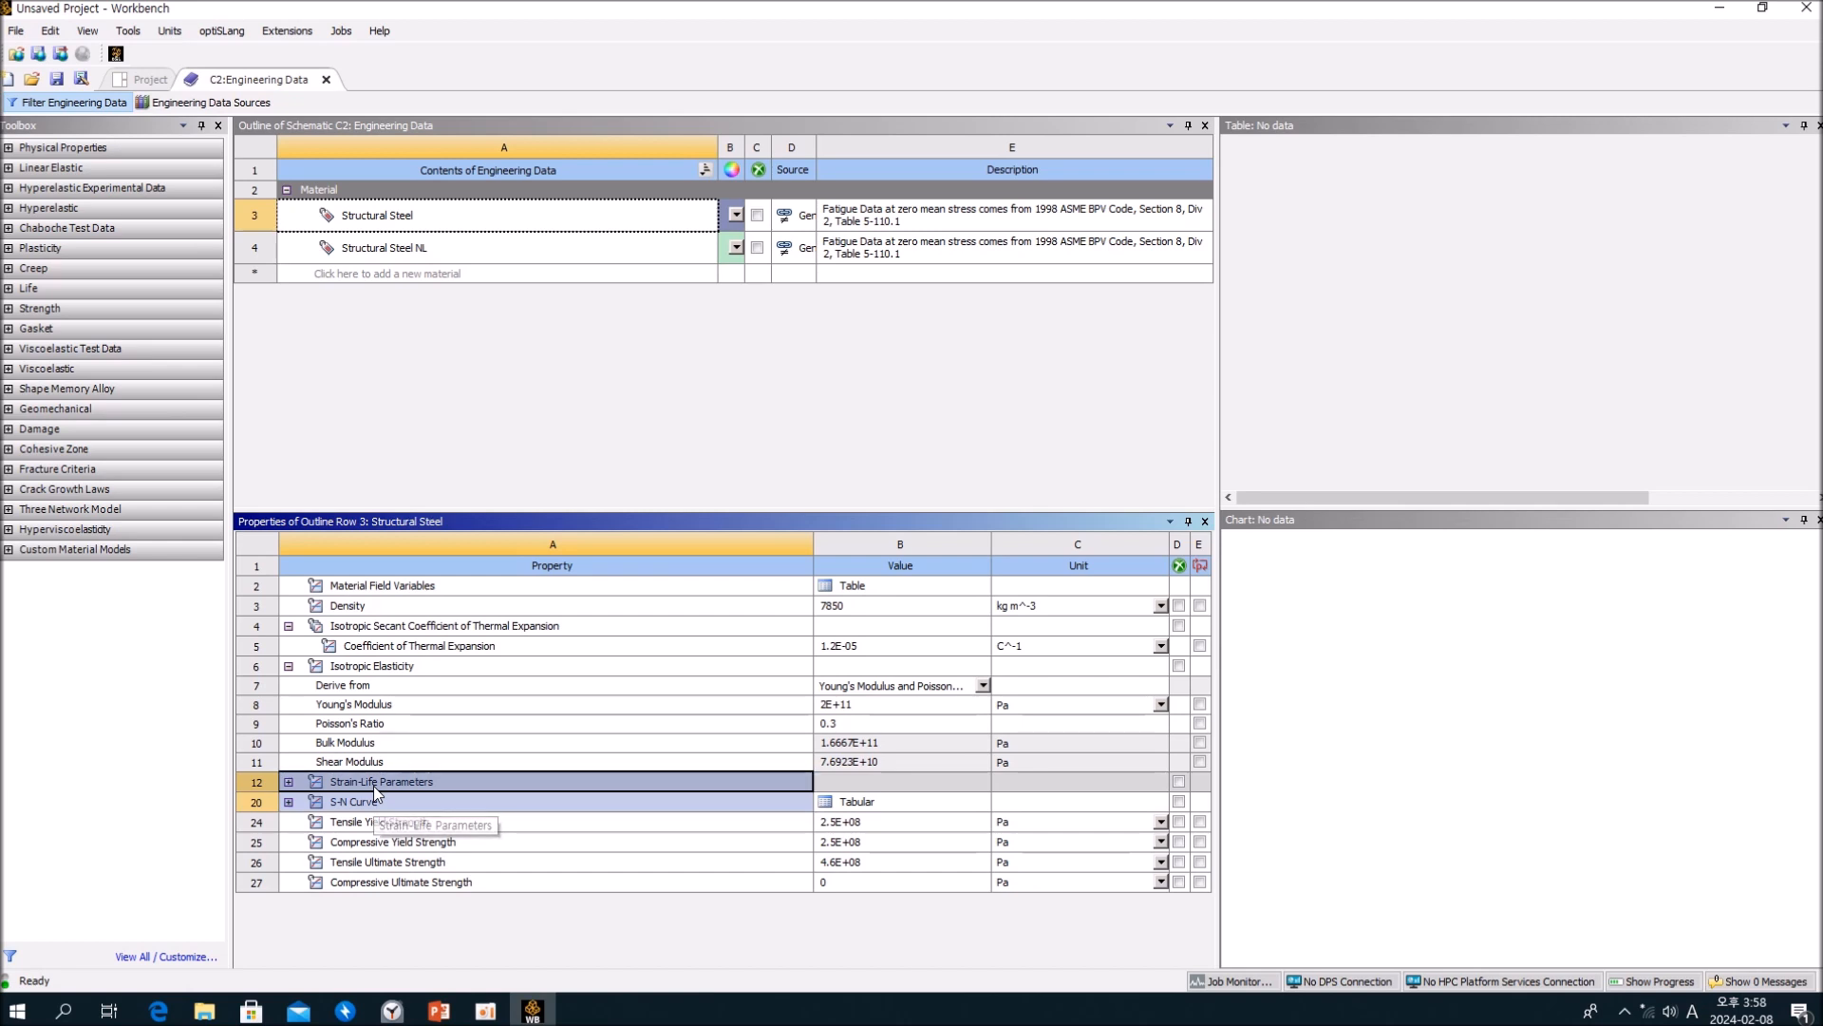
pyautogui.click(362, 804)
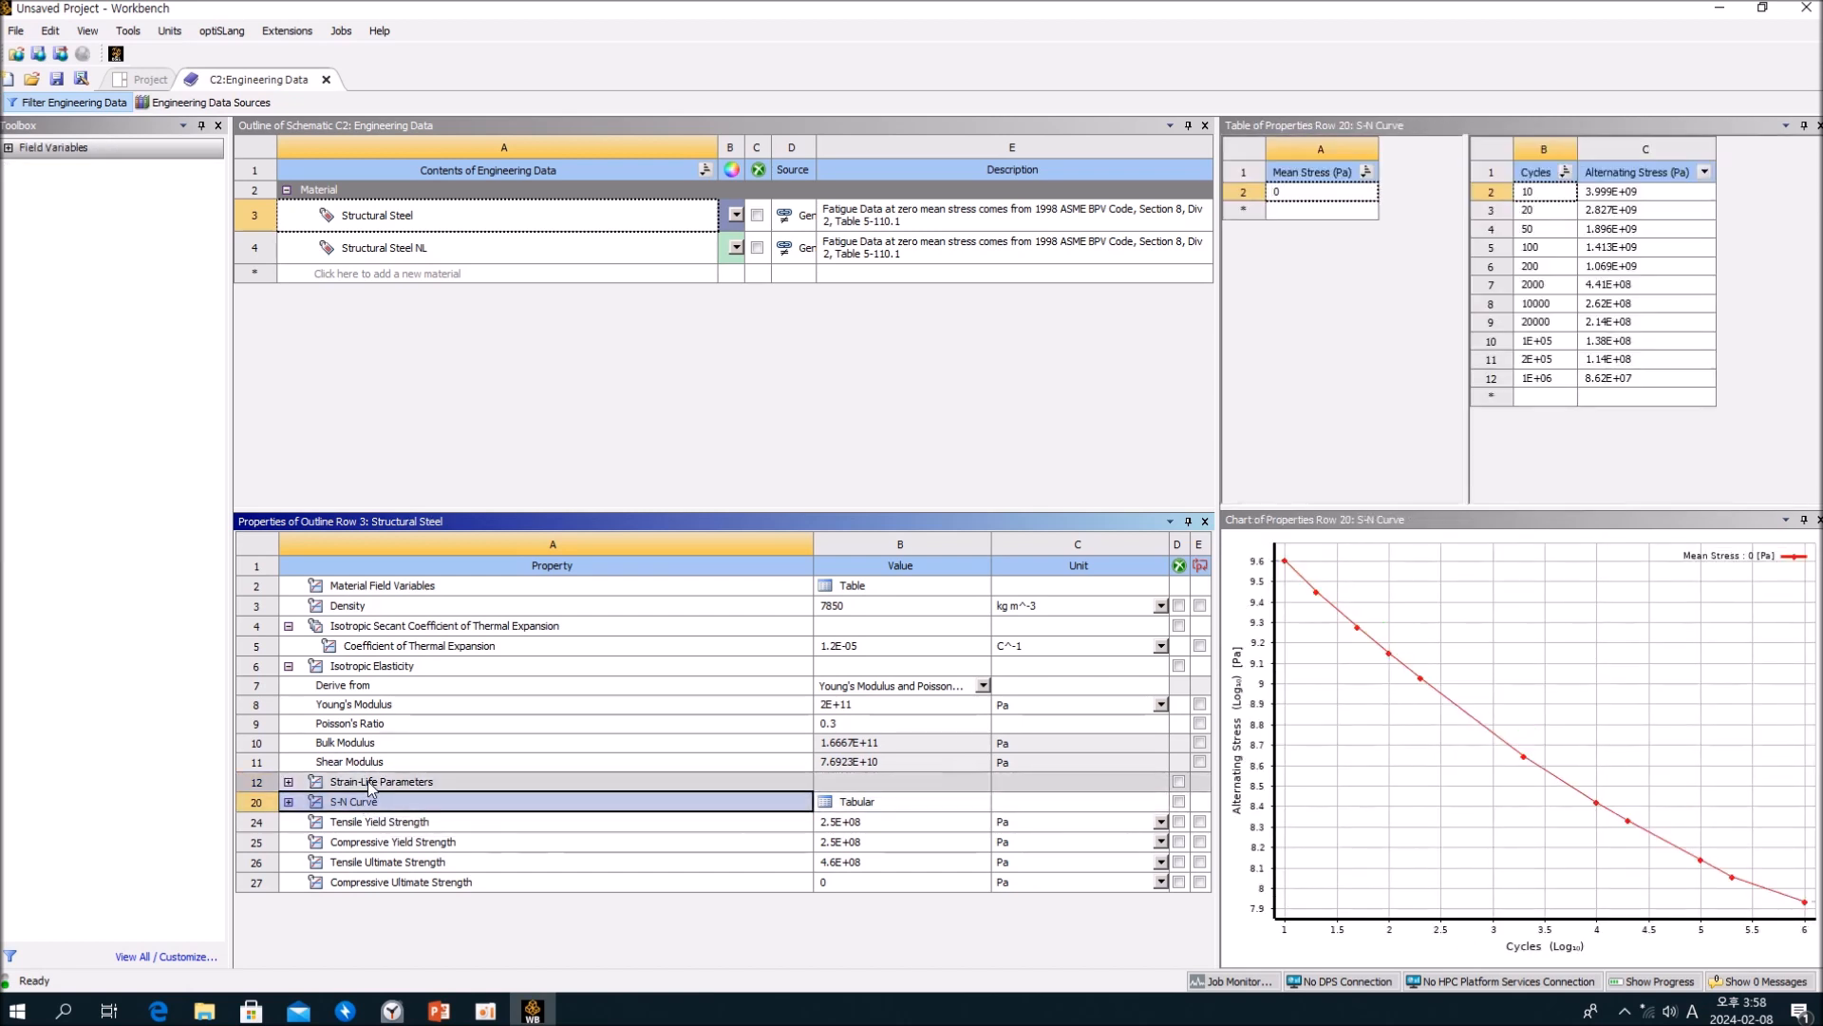
pyautogui.click(368, 786)
pyautogui.click(360, 802)
pyautogui.click(366, 783)
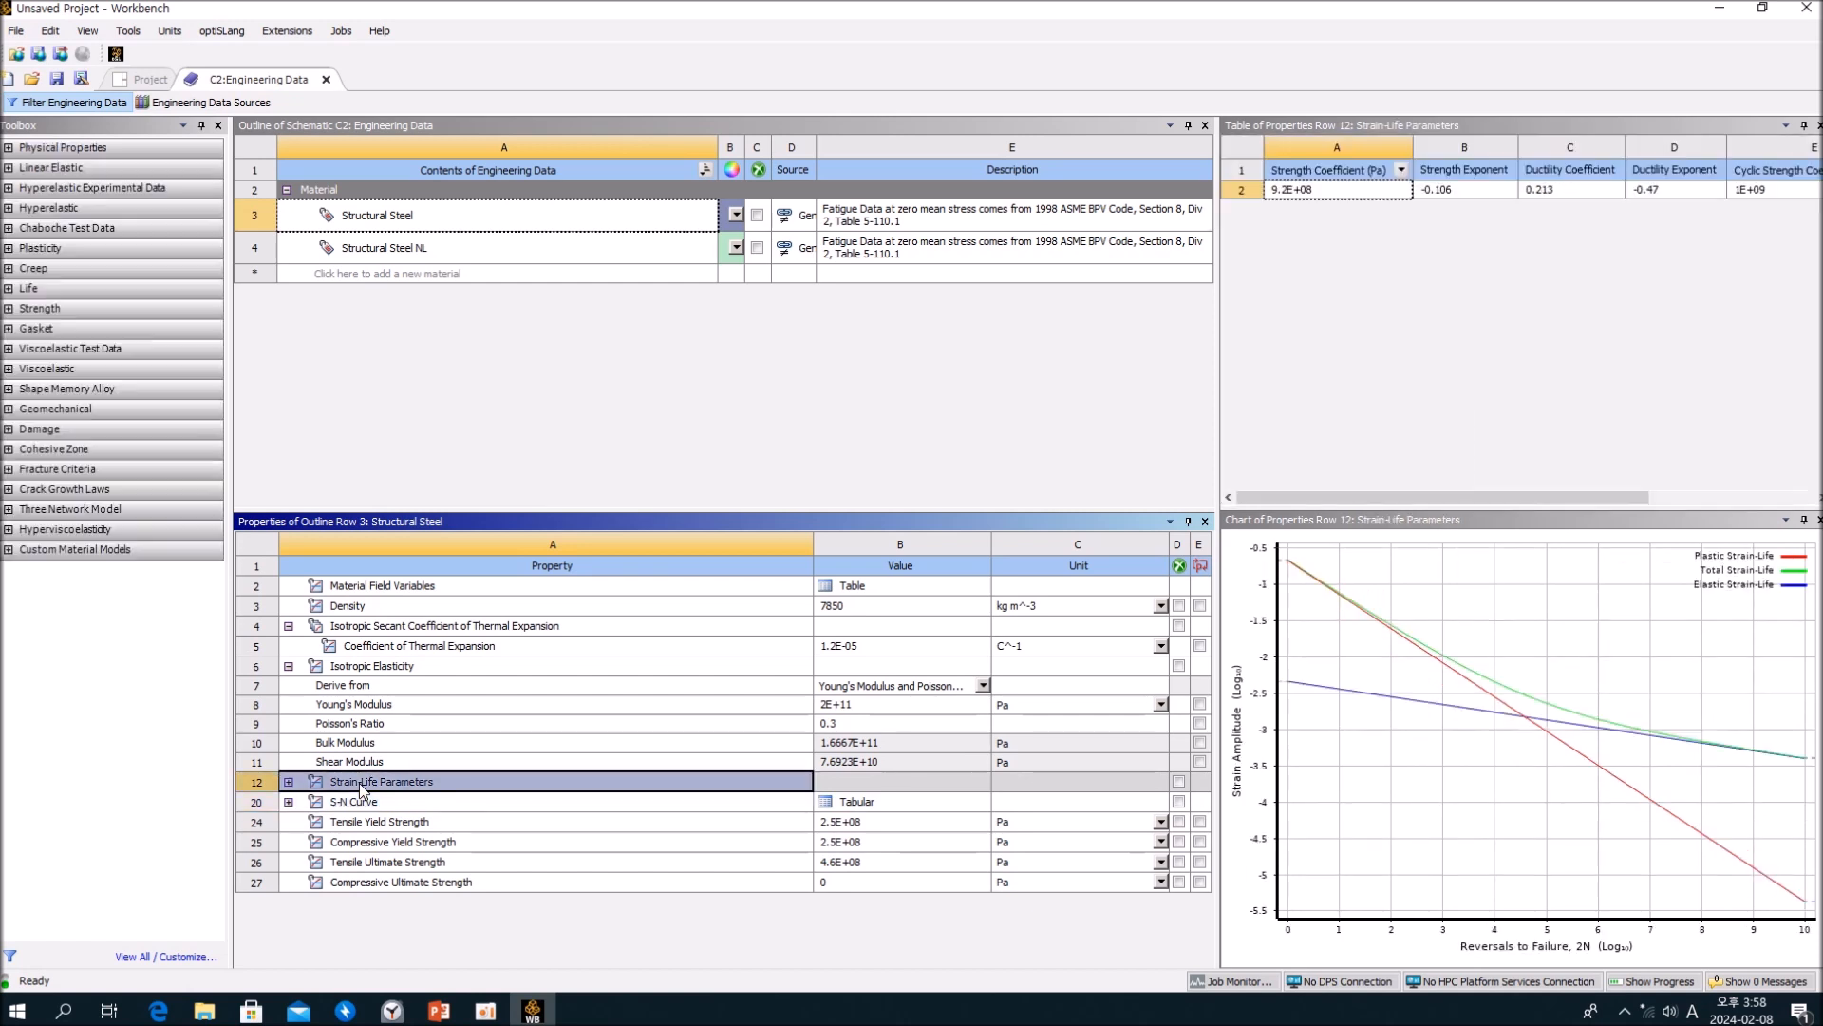
pyautogui.click(361, 802)
pyautogui.click(585, 477)
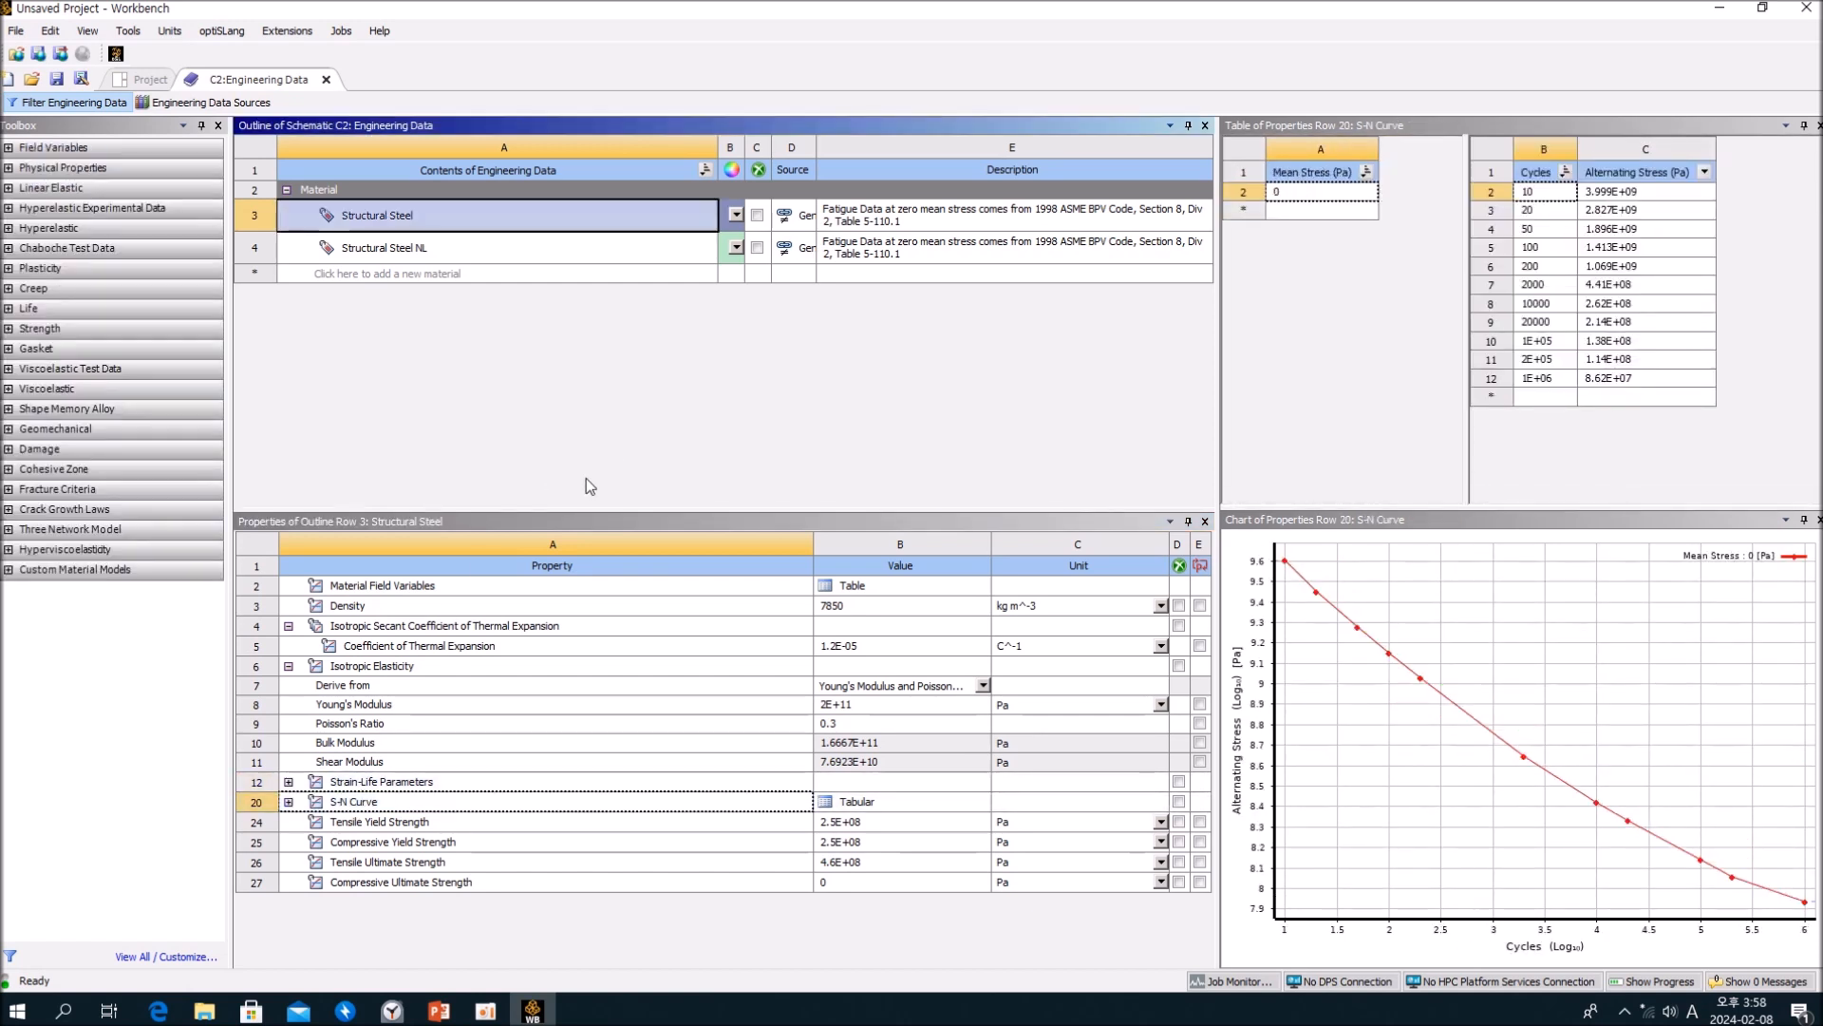
pyautogui.click(370, 782)
pyautogui.click(626, 366)
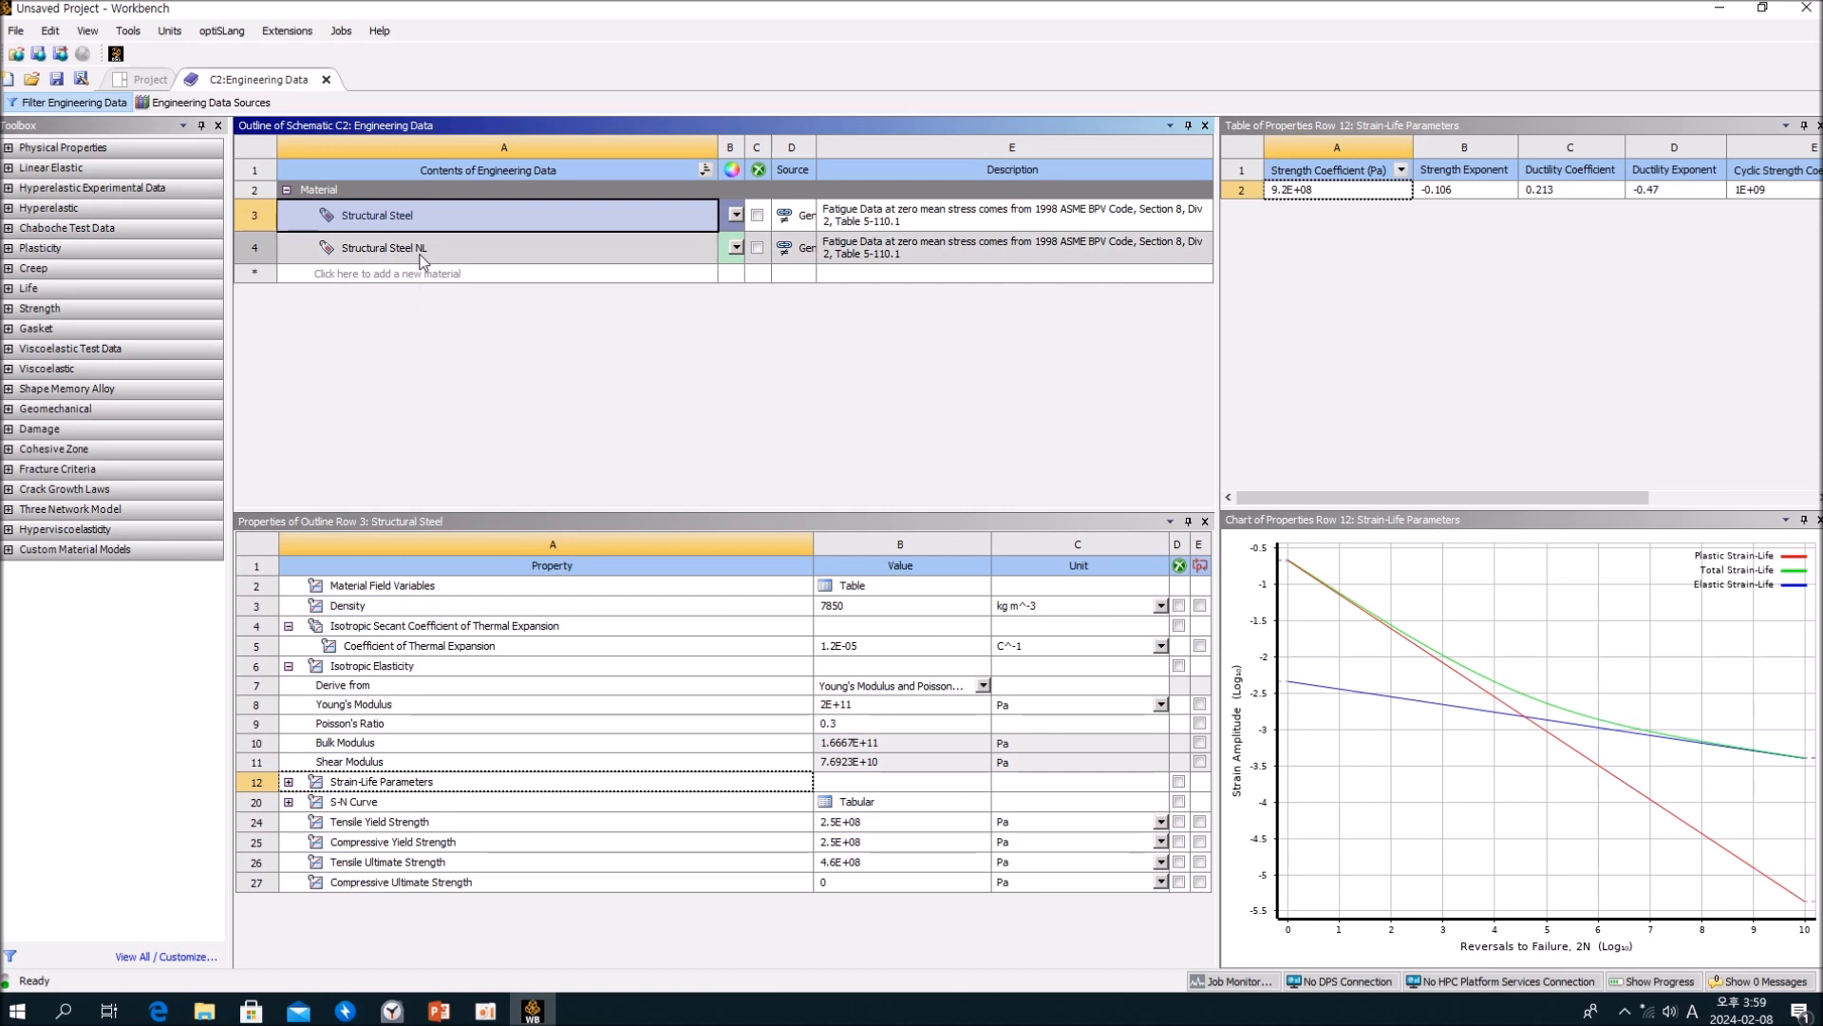
# Step: Look up Structural Steel NL in the General Non-linear Materials data source and return to the system's material list
pyautogui.click(485, 254)
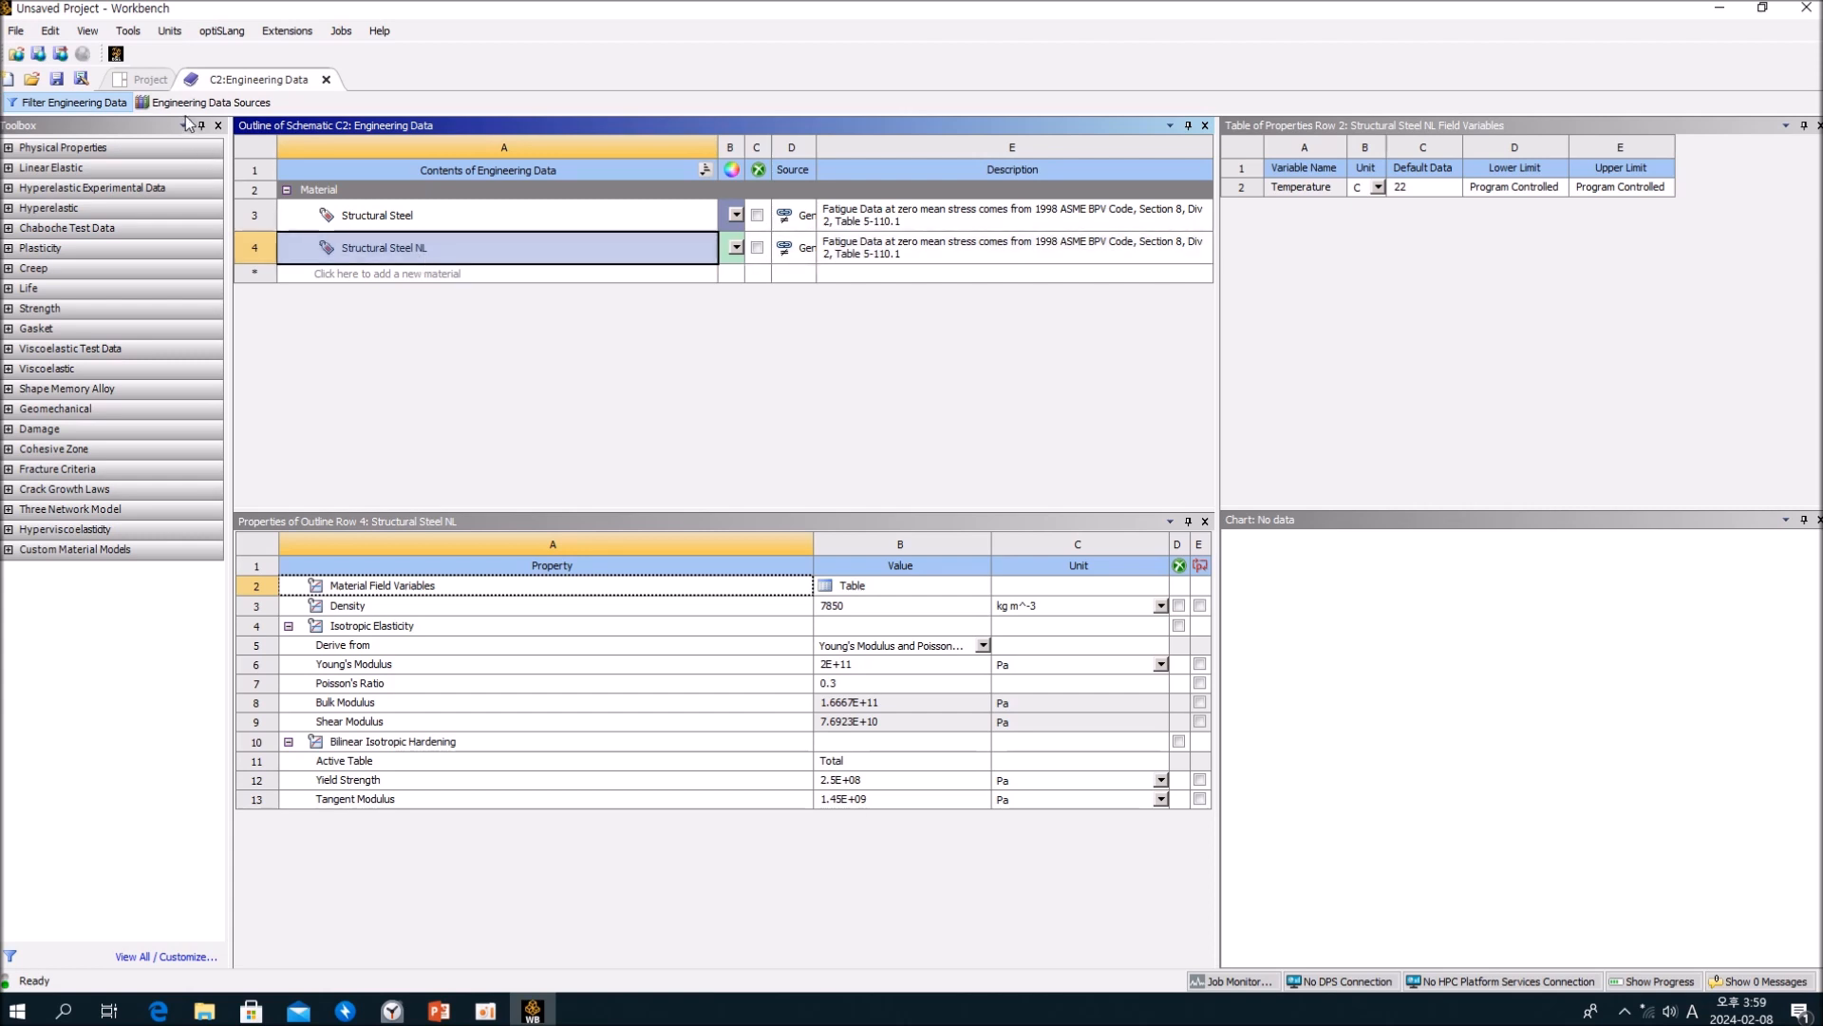
pyautogui.click(222, 104)
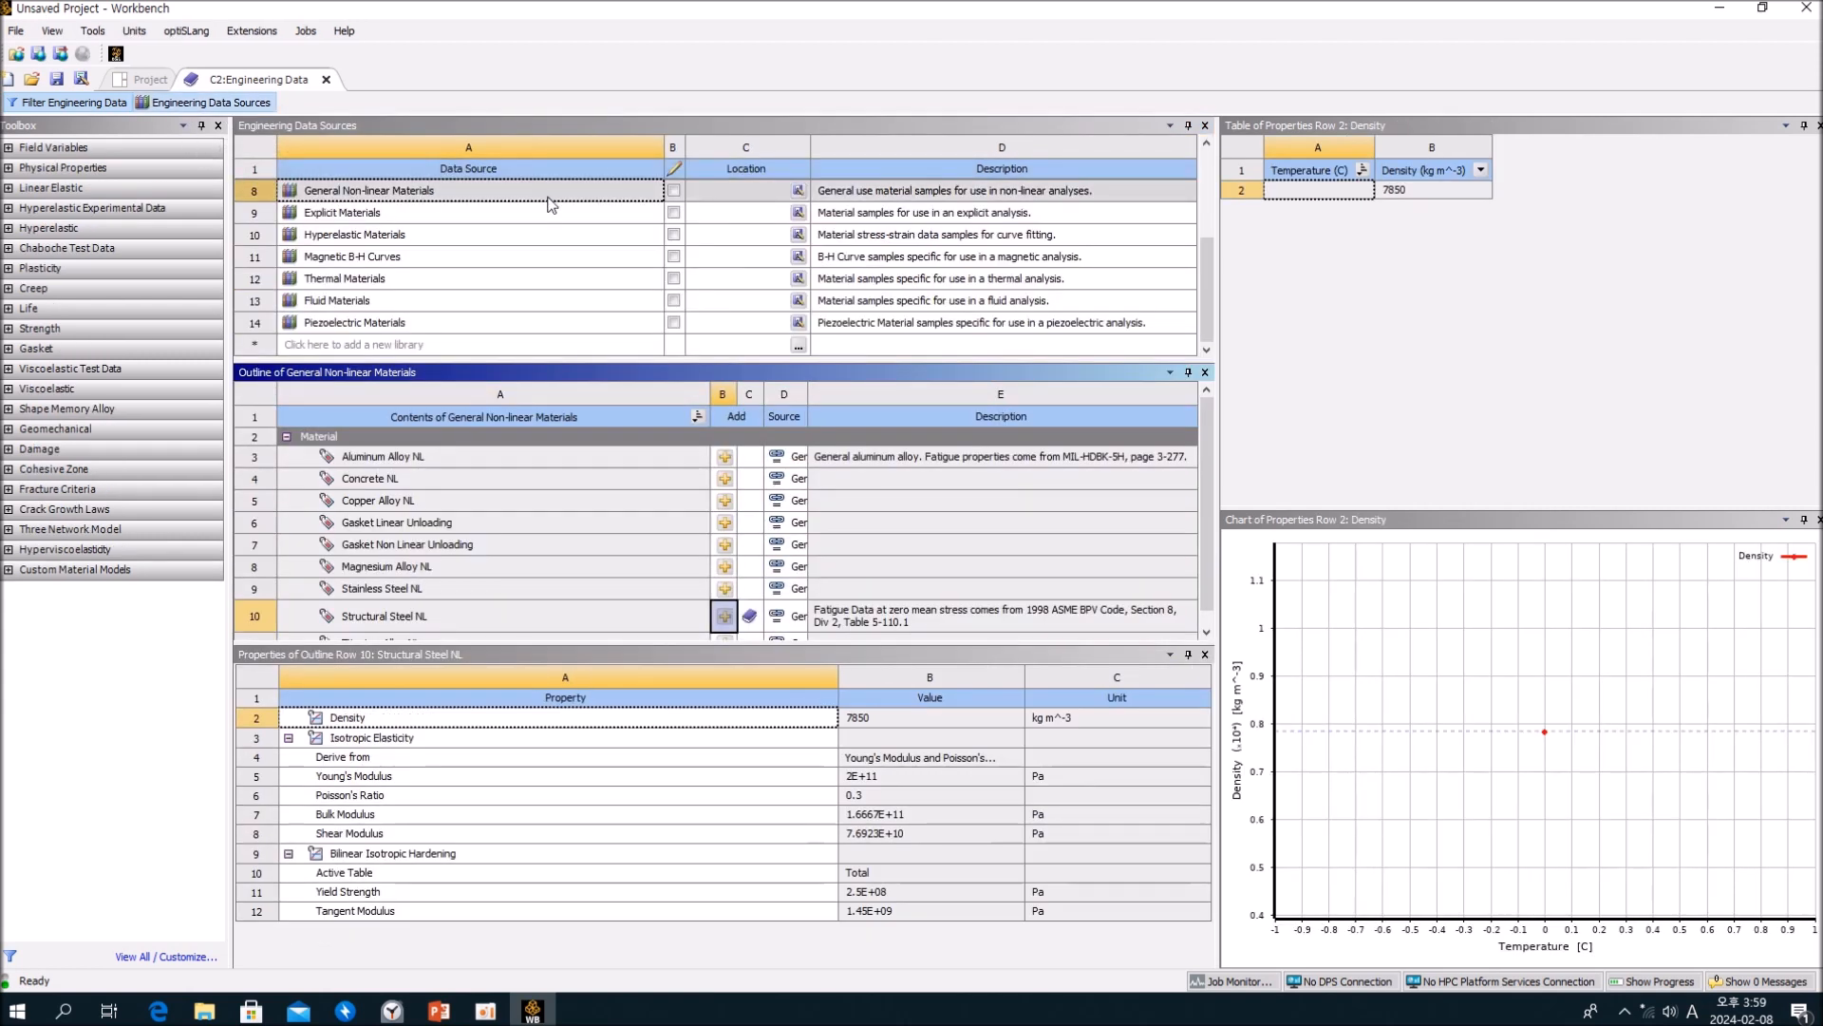
pyautogui.scroll(2, 1208, 314)
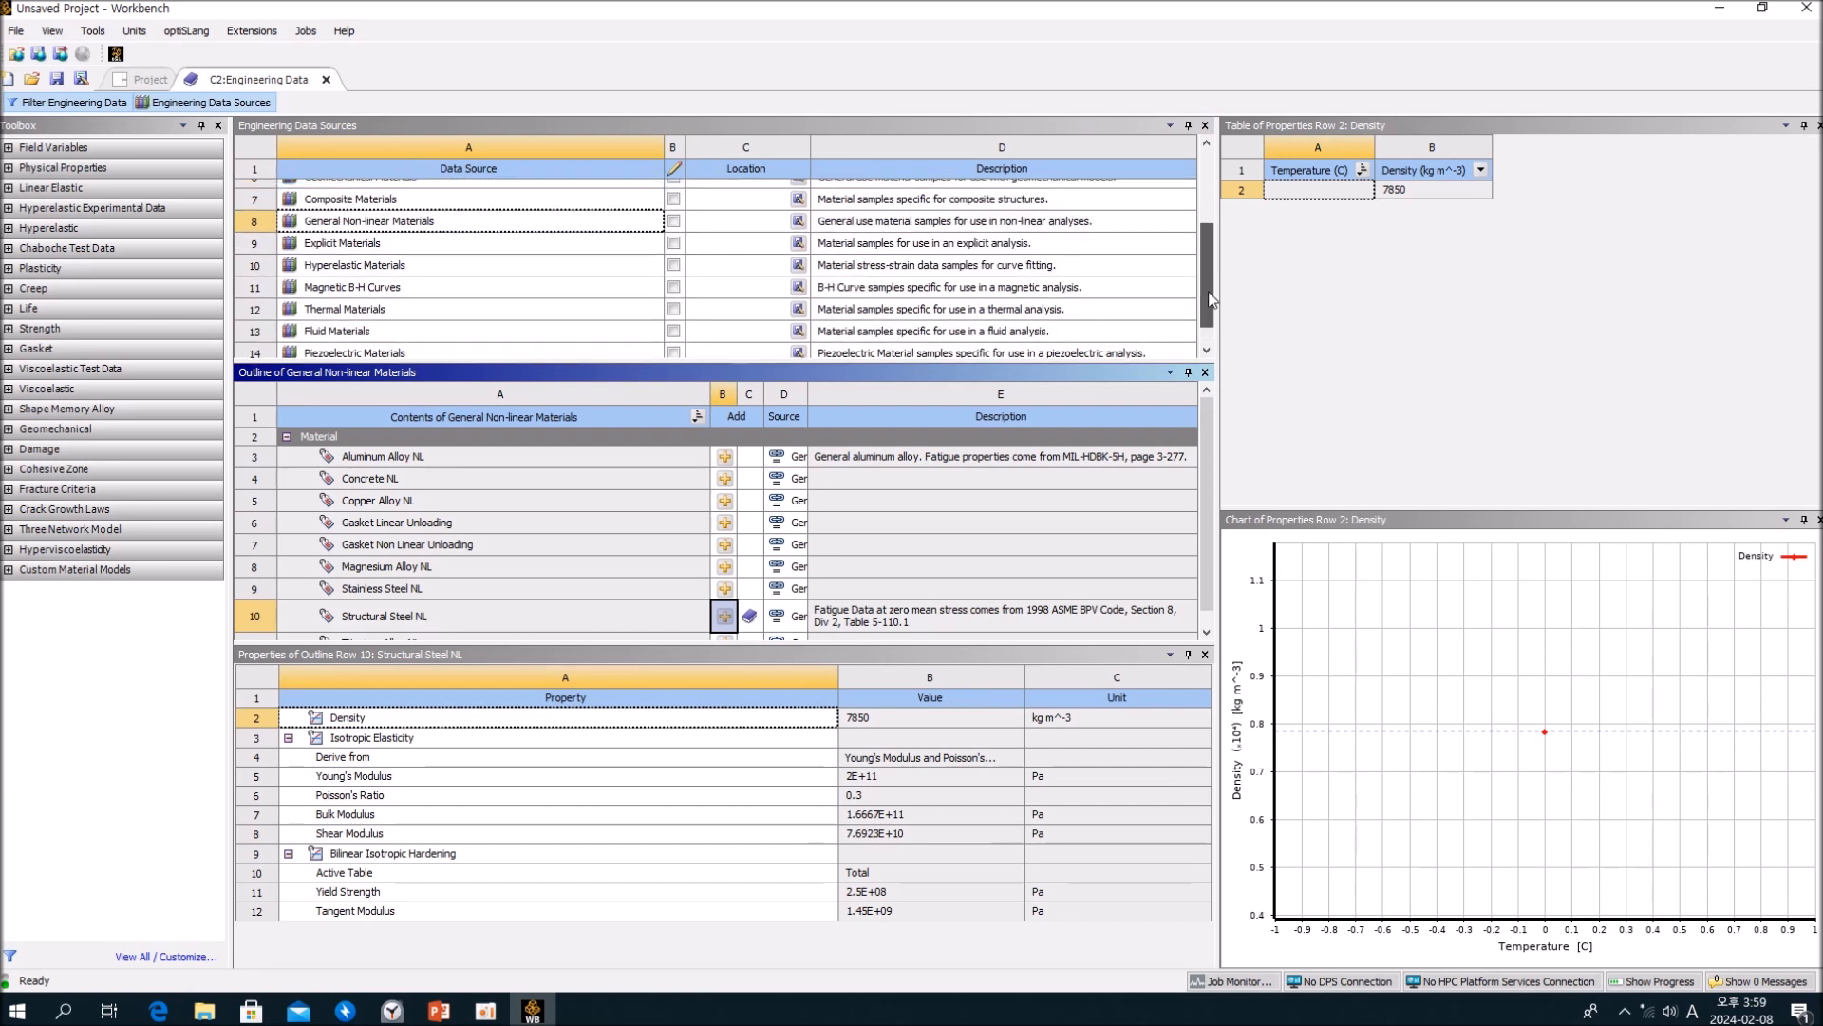
pyautogui.click(325, 246)
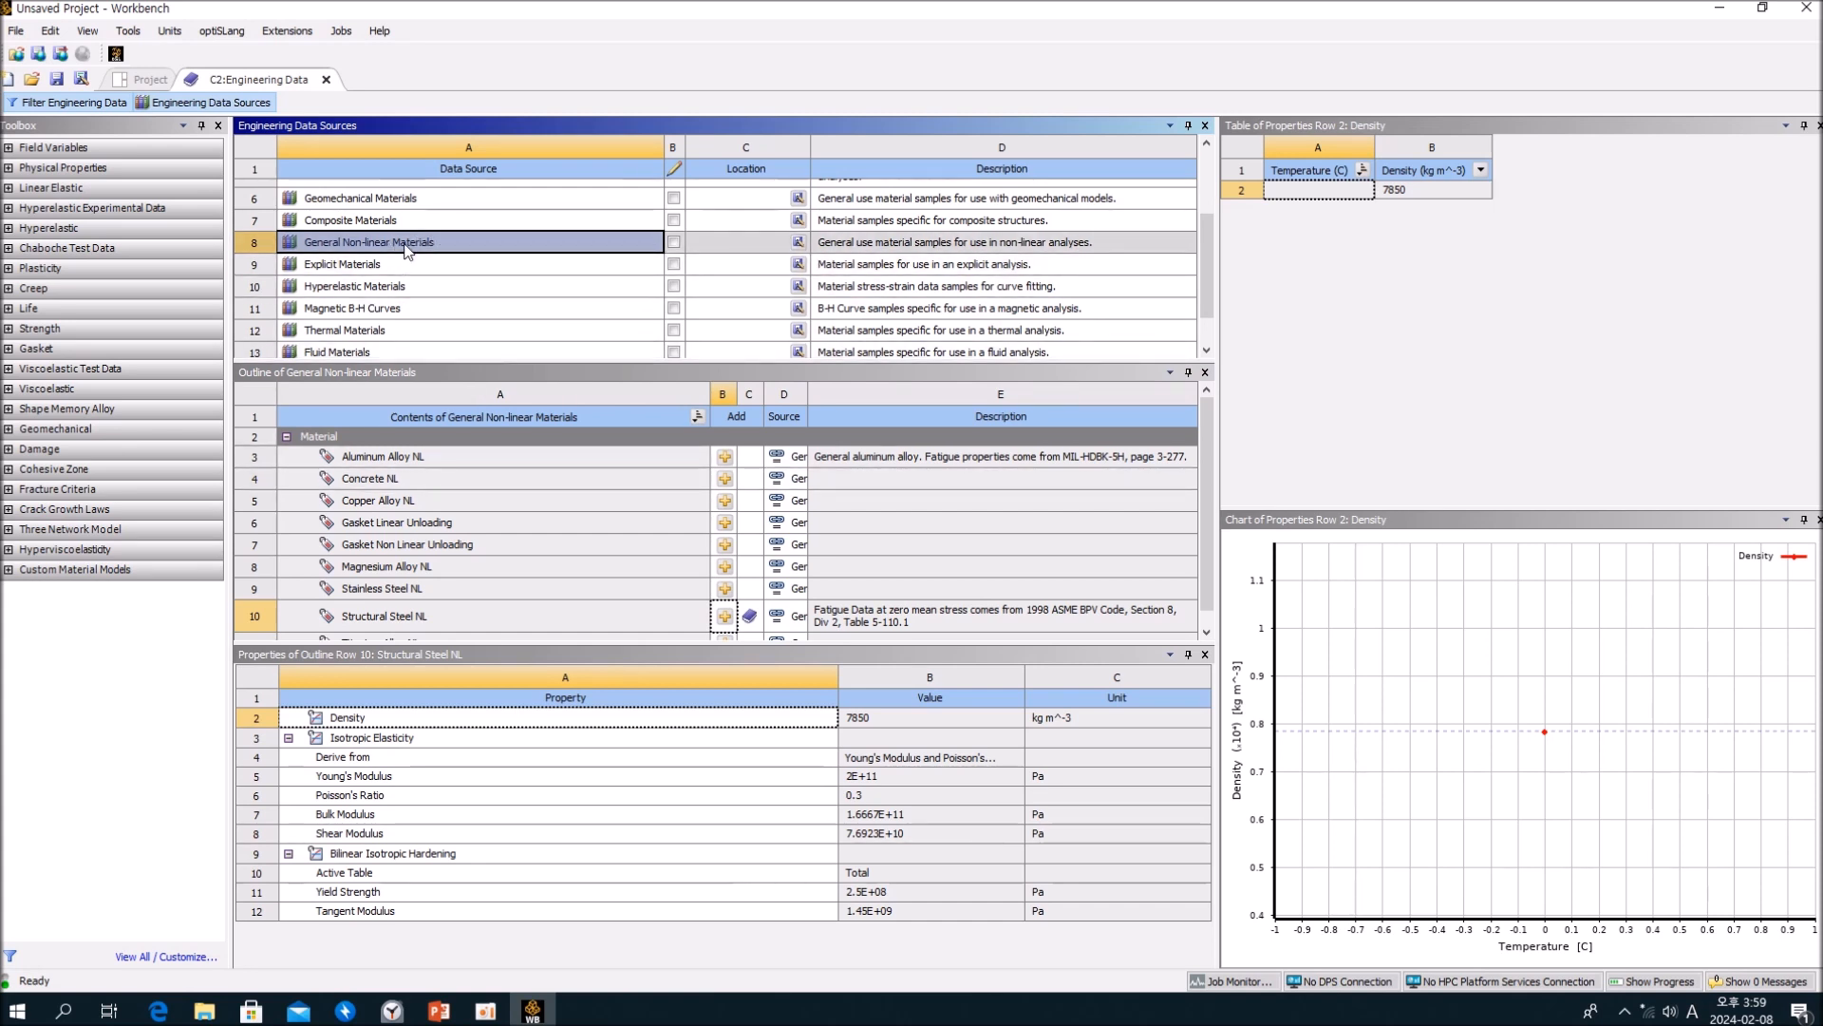
pyautogui.scroll(-1, 1203, 476)
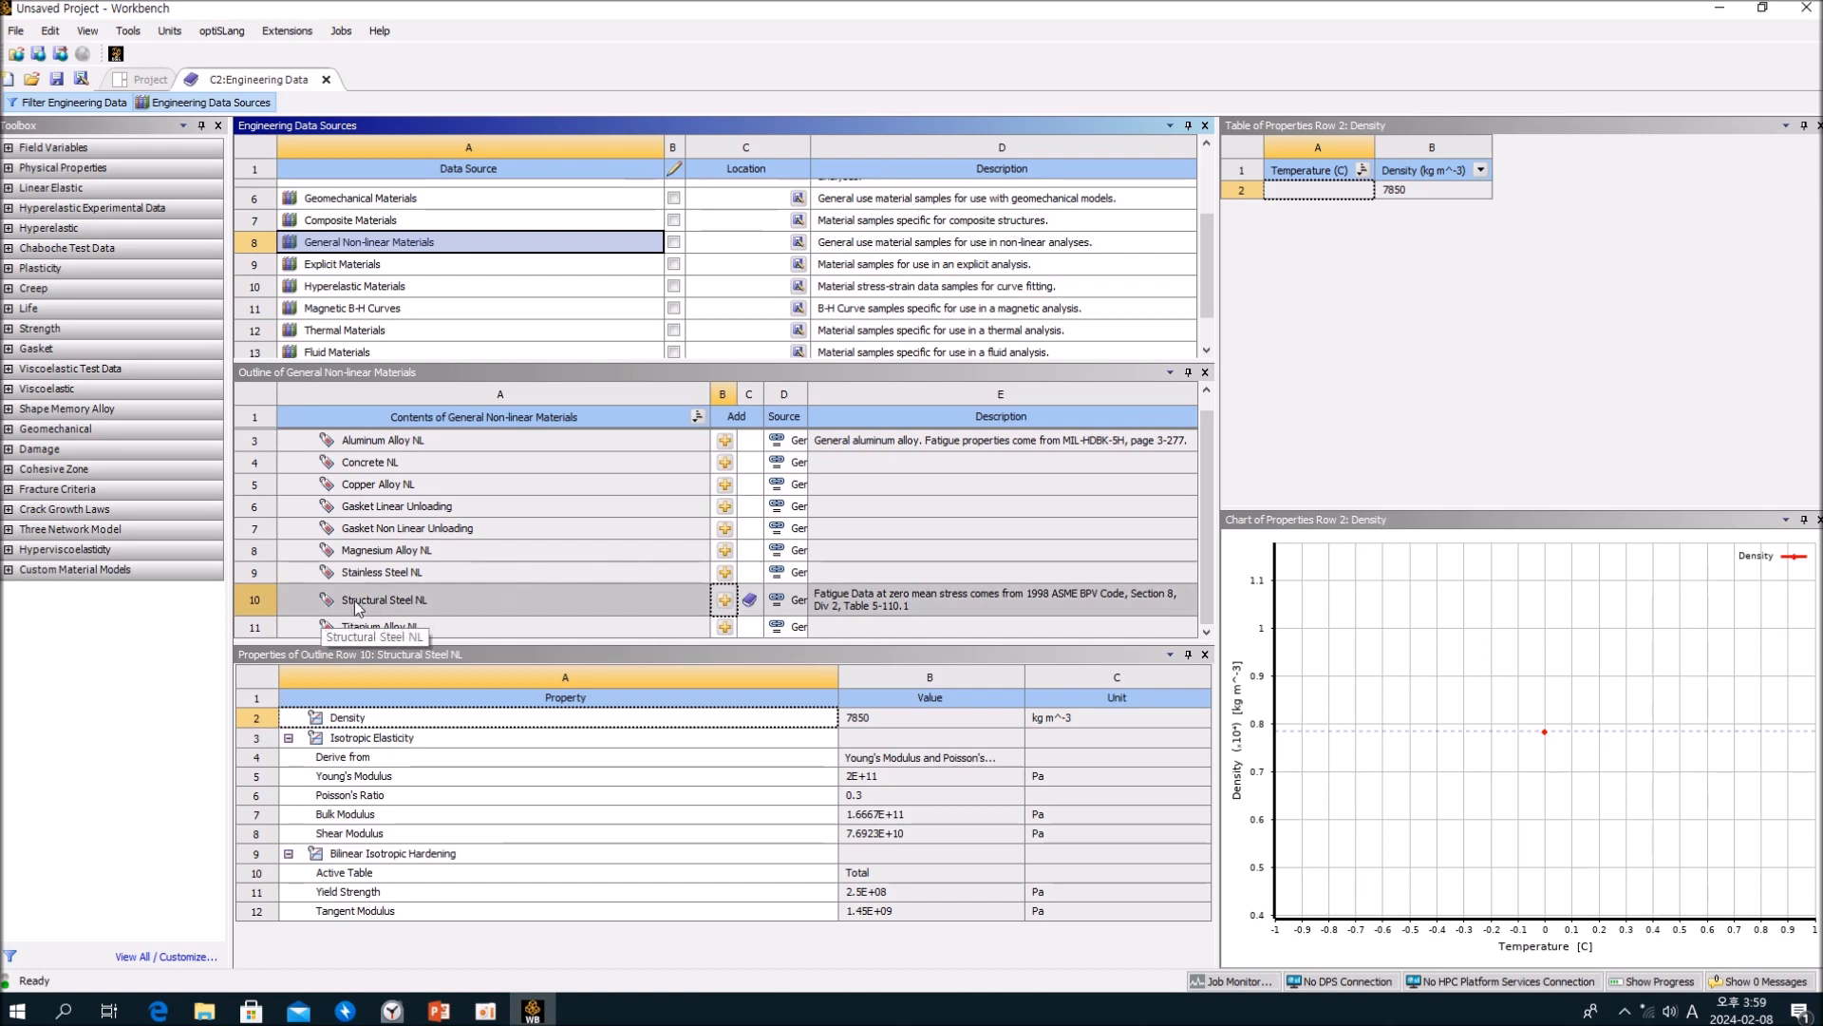
pyautogui.click(443, 602)
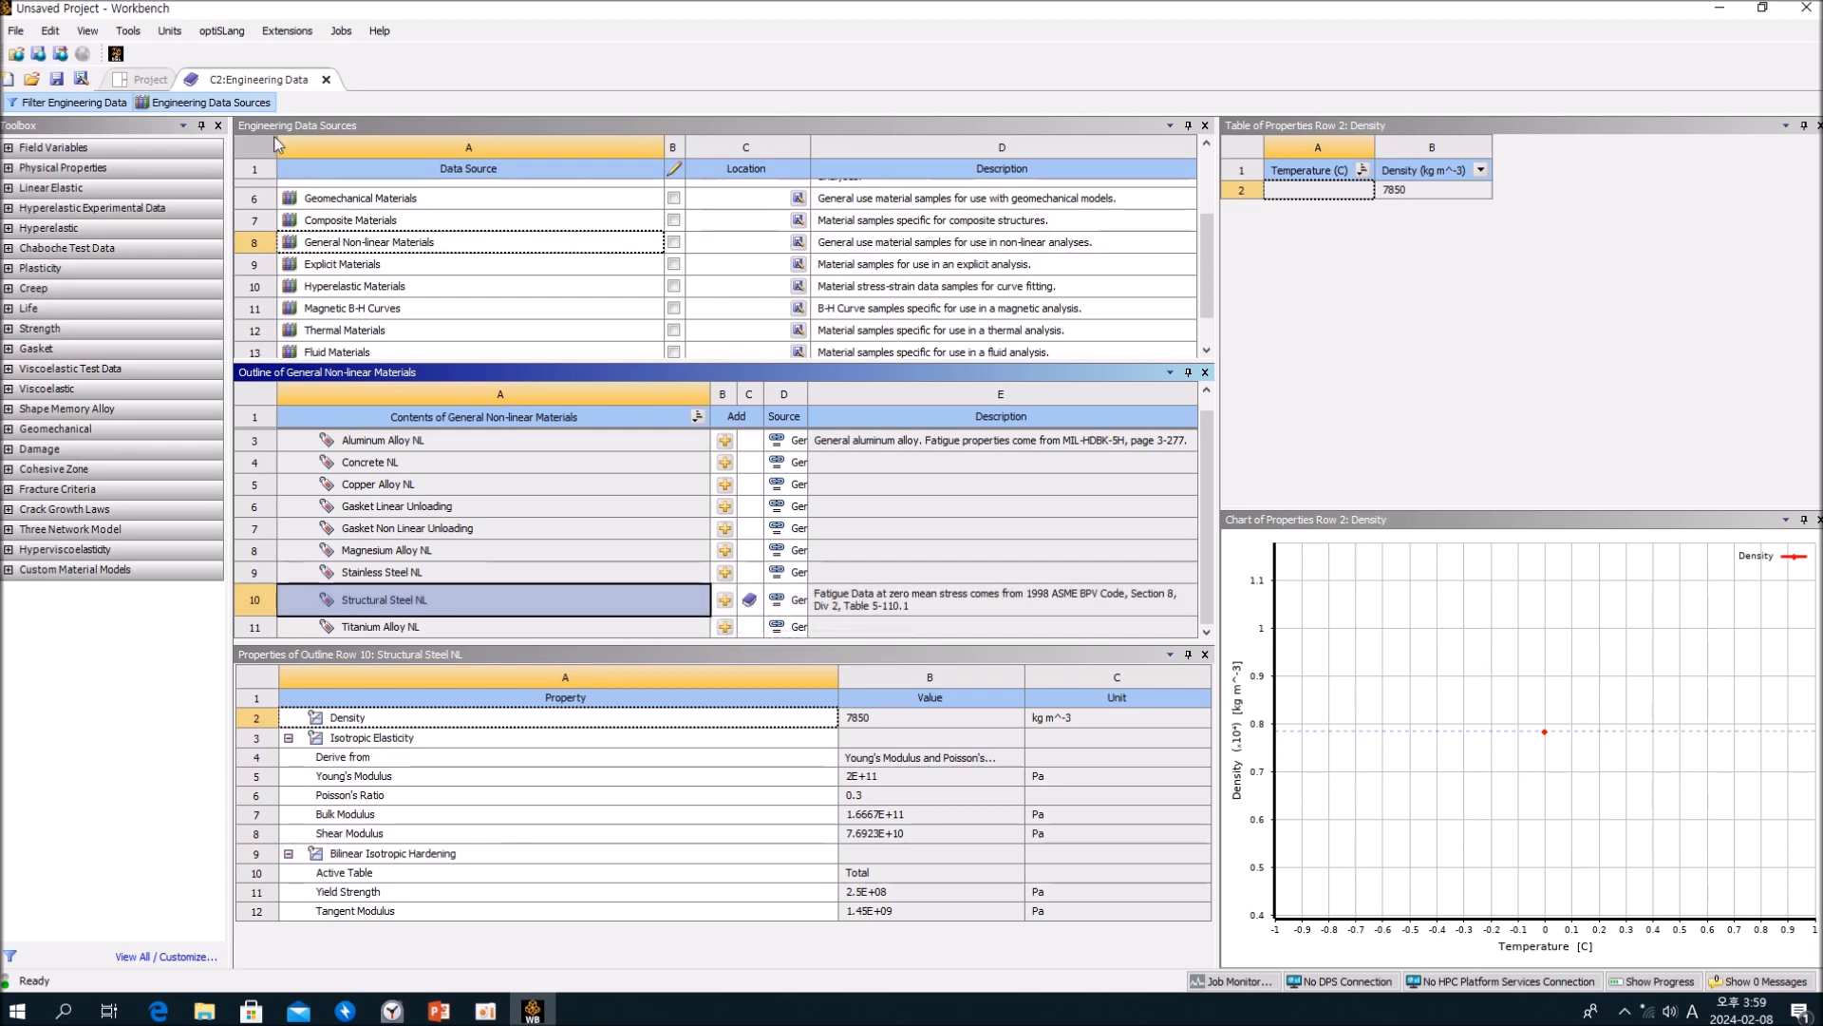
pyautogui.click(255, 103)
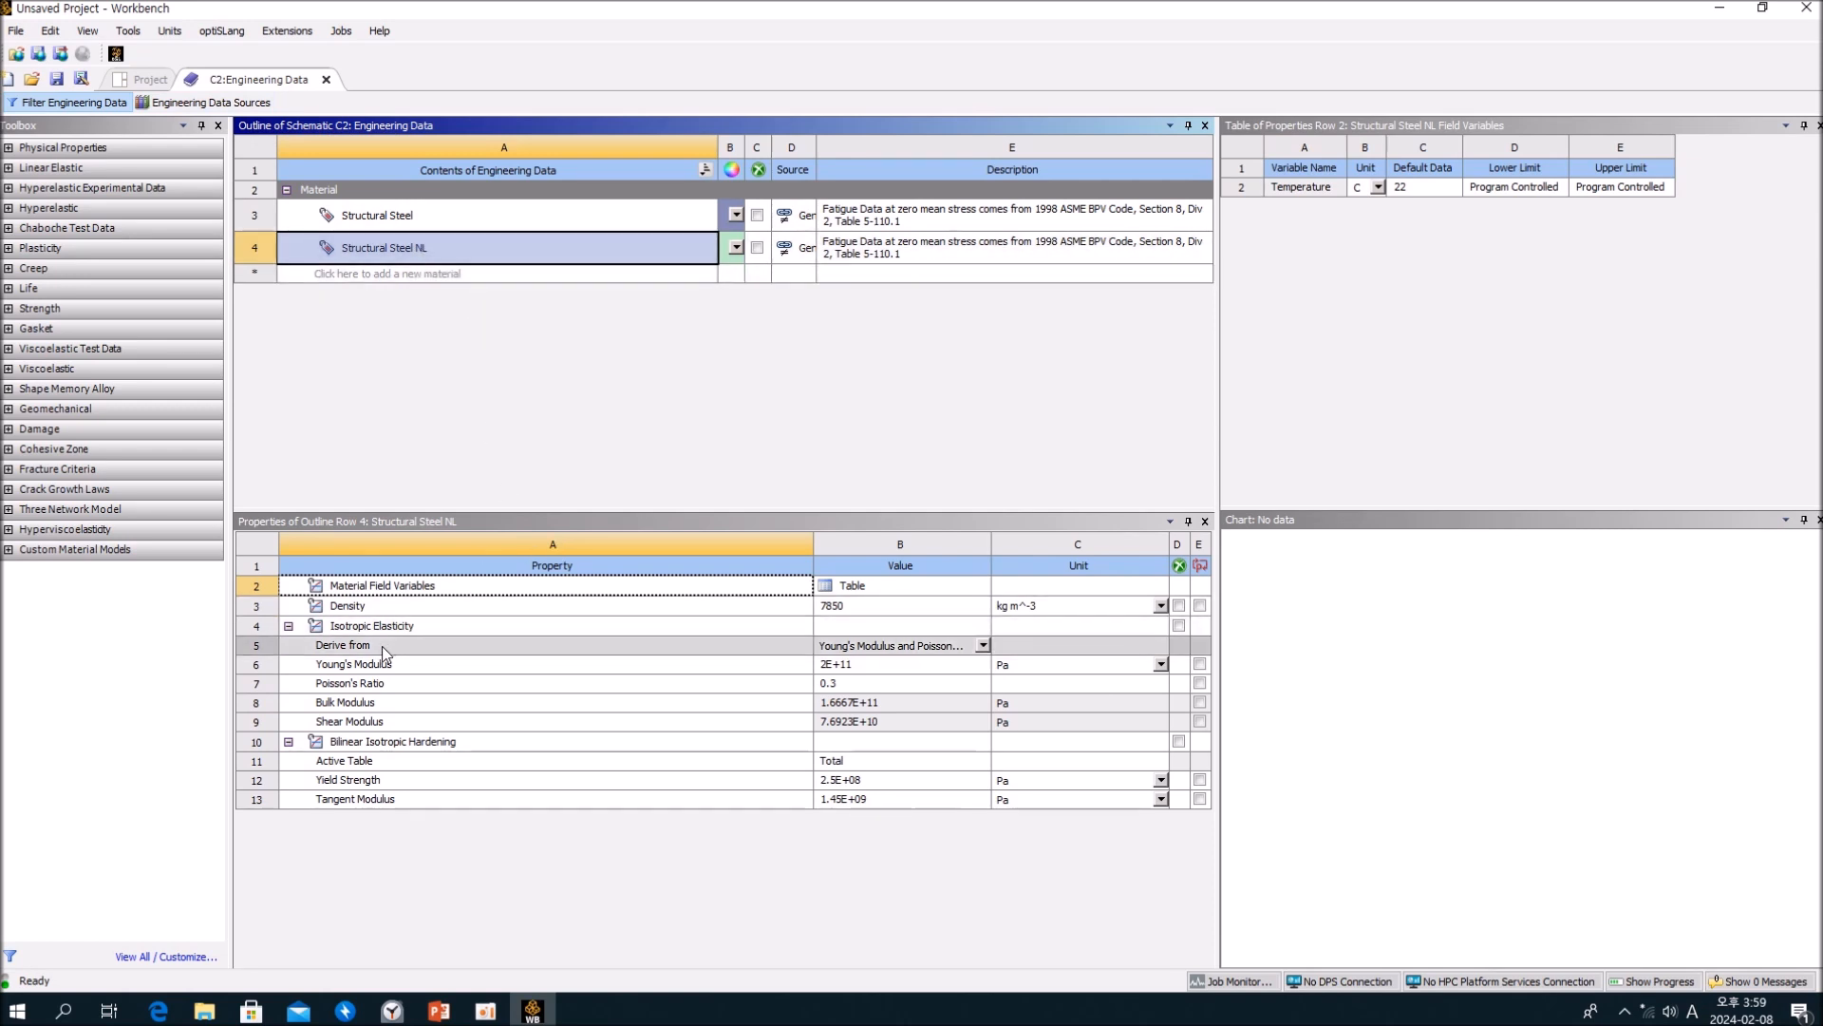
# Step: Compare the isotropic elasticity properties of Structural Steel and Structural Steel NL
pyautogui.click(855, 670)
pyautogui.click(499, 219)
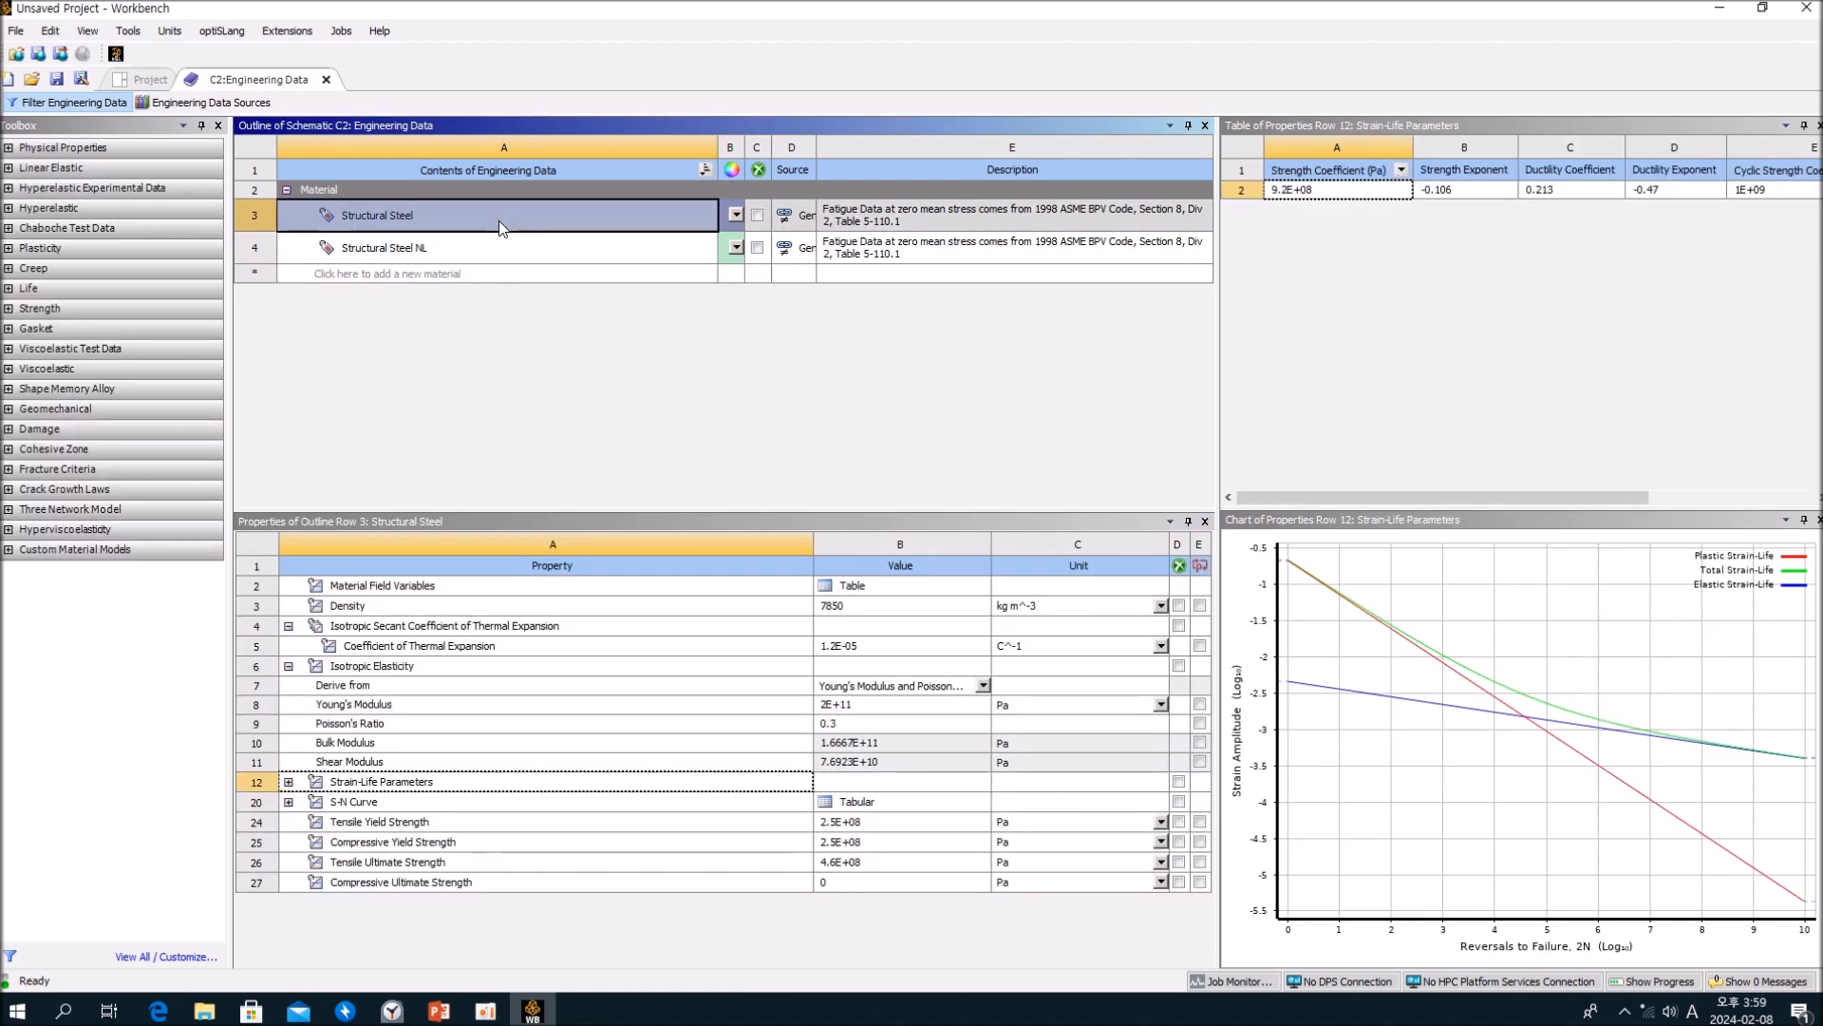
pyautogui.click(495, 239)
pyautogui.click(848, 667)
pyautogui.click(848, 684)
pyautogui.click(518, 704)
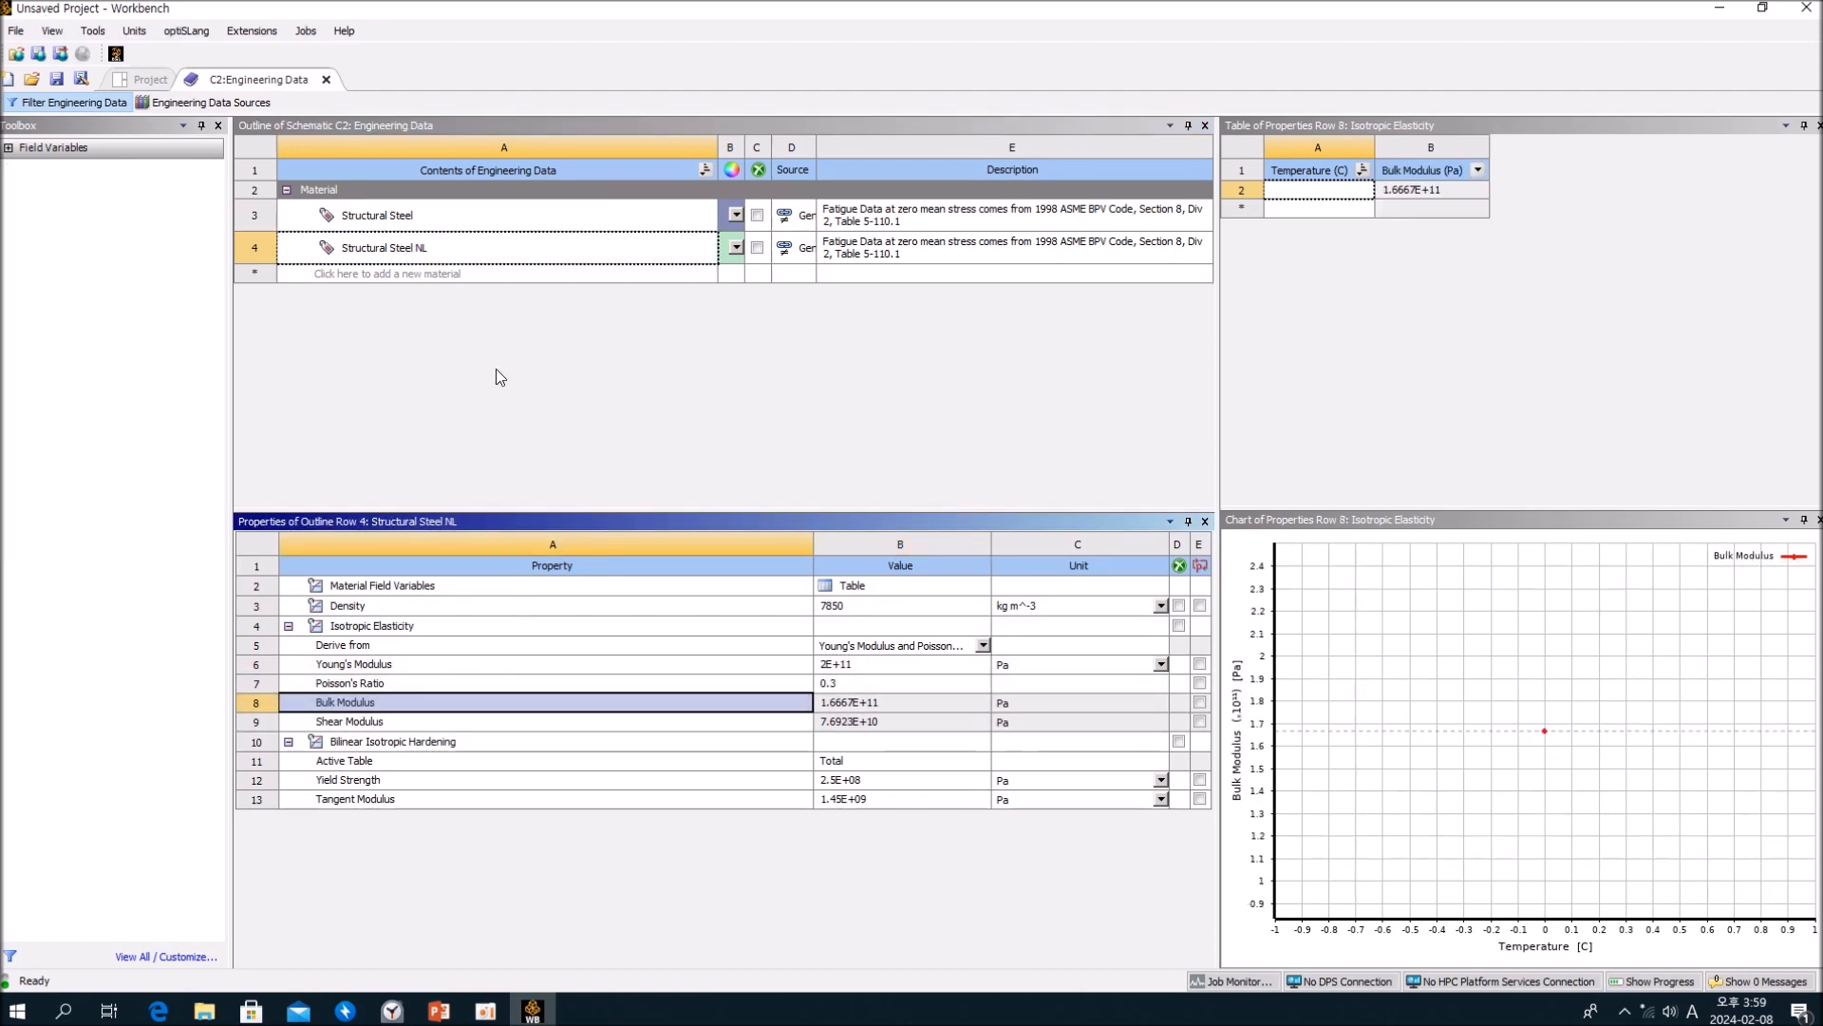
pyautogui.click(499, 214)
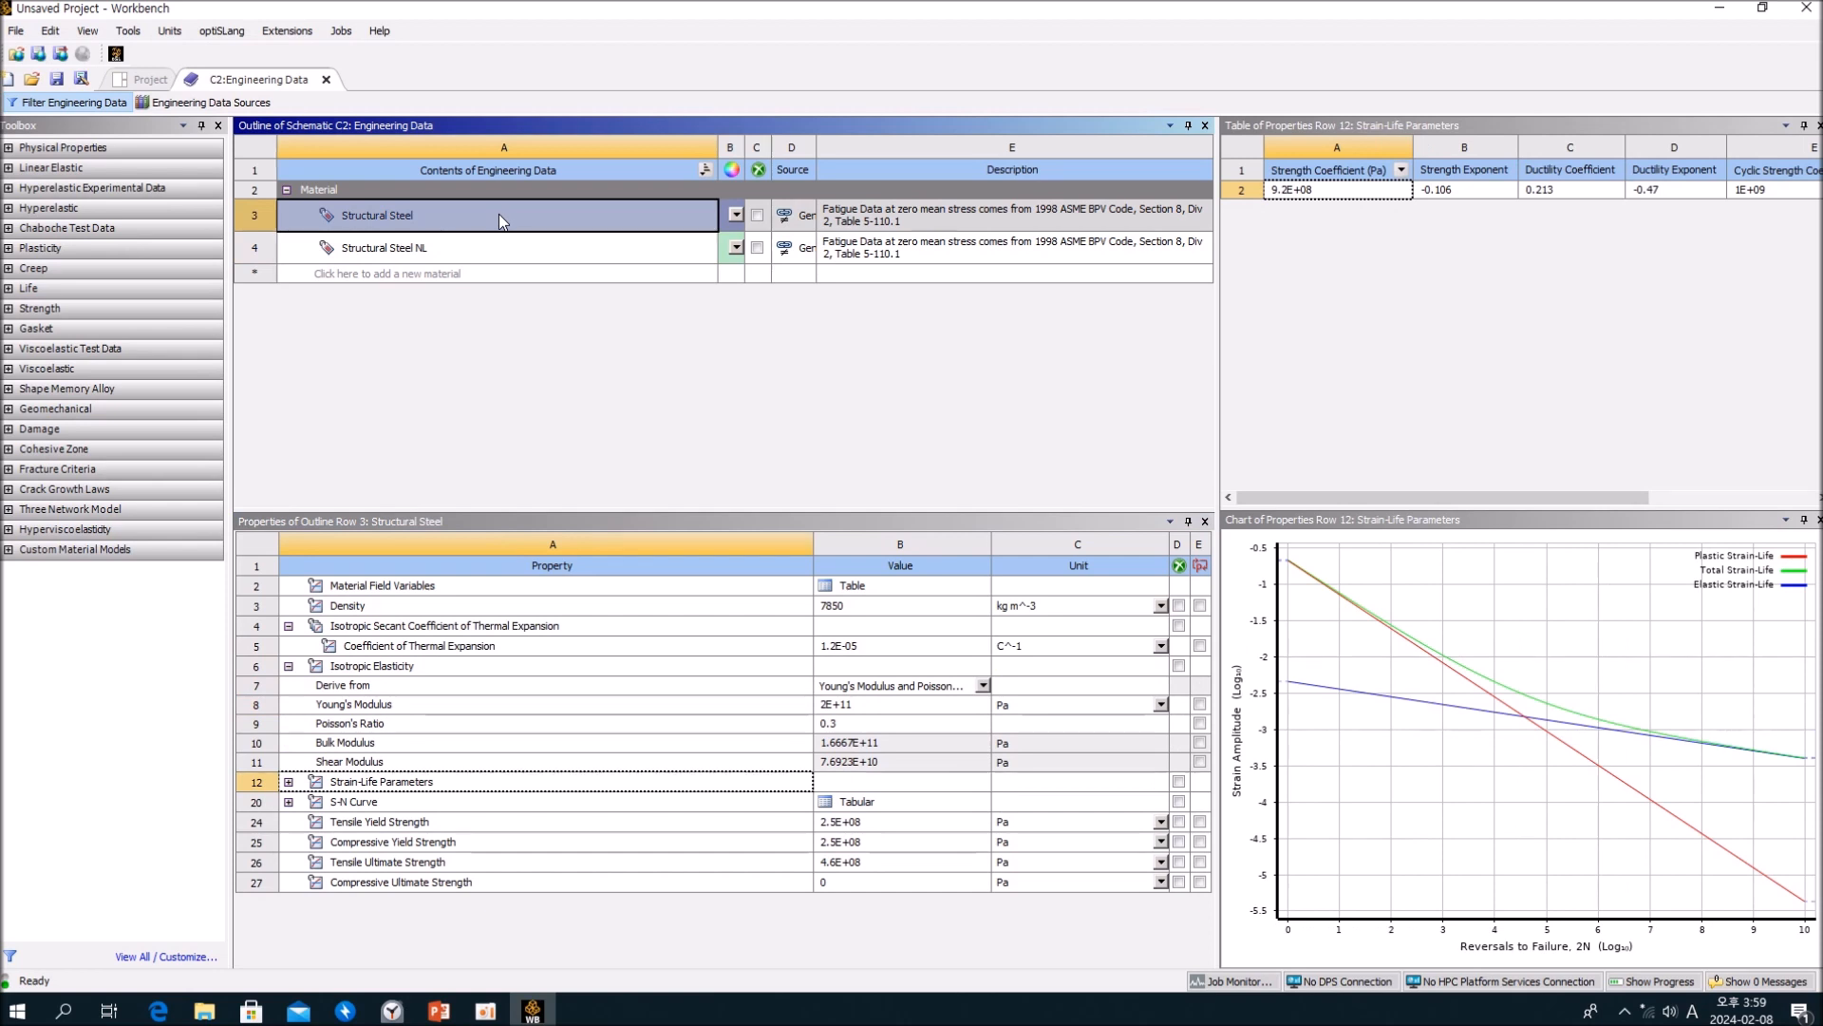
pyautogui.click(490, 247)
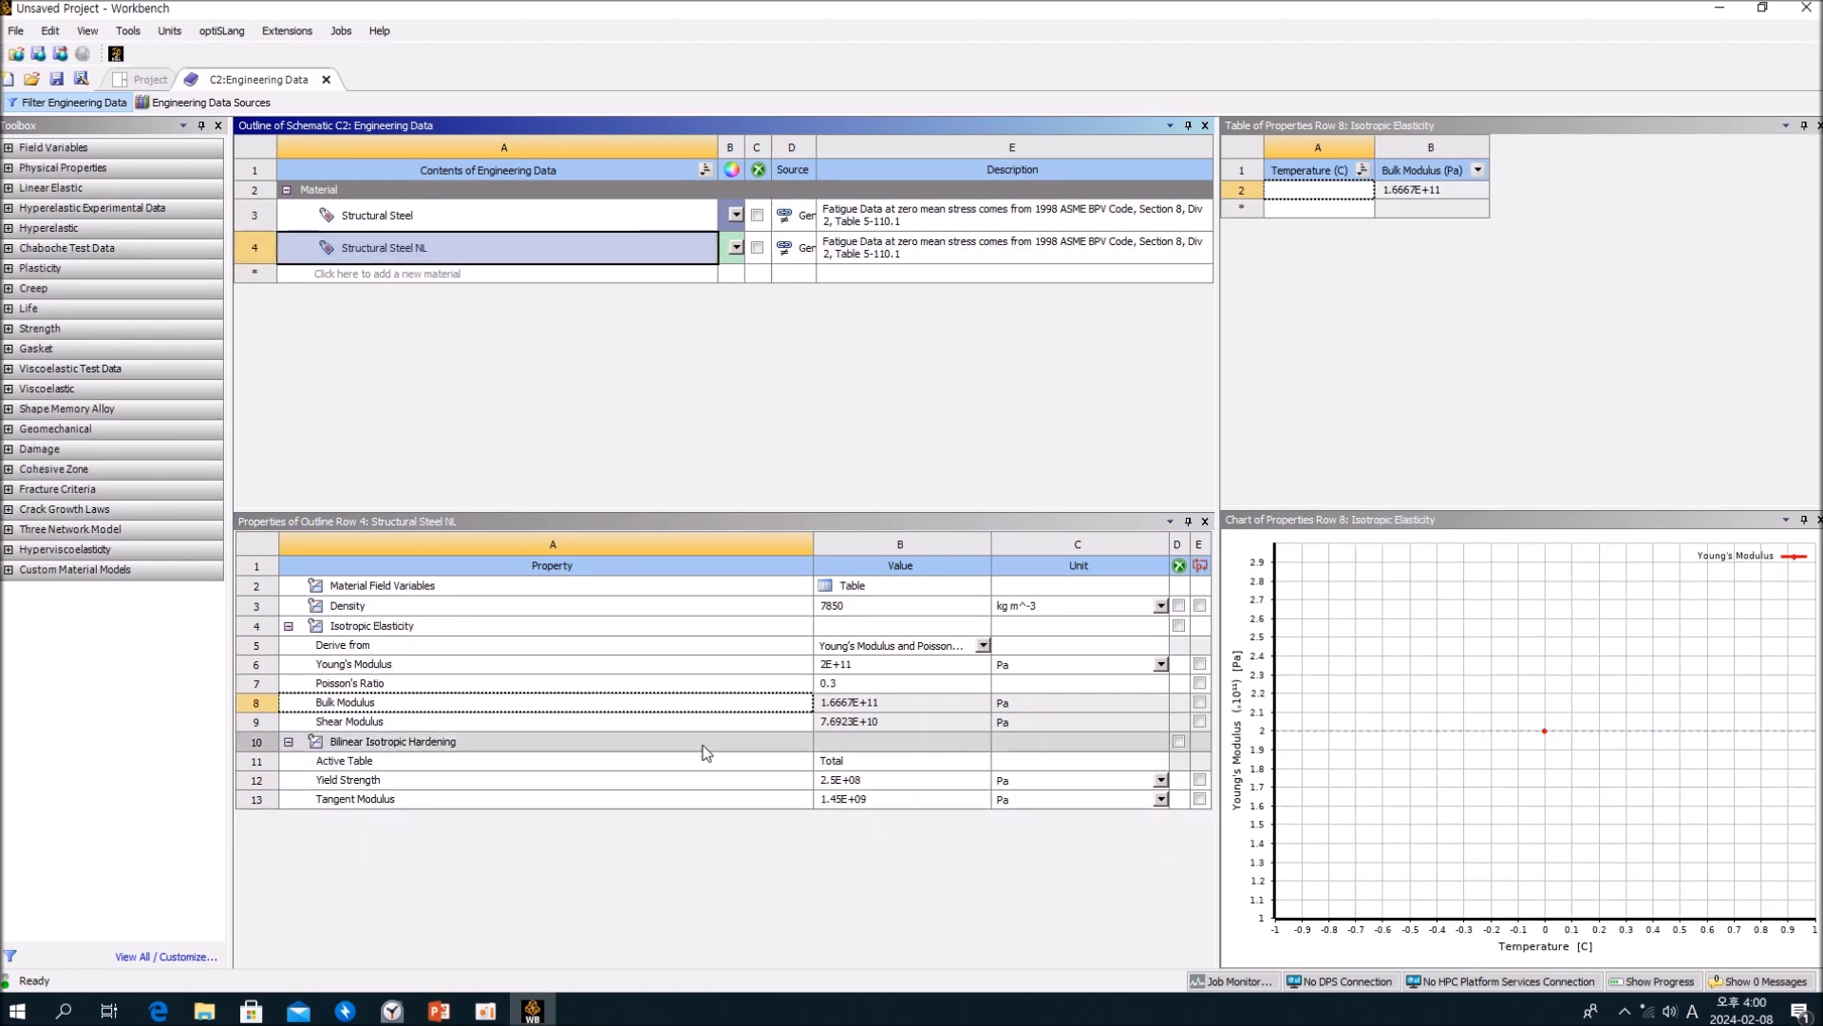
# Step: Show the Bilinear Isotropic Hardening data of Structural Steel NL and expand the Plasticity group of available material models
pyautogui.click(703, 719)
pyautogui.click(598, 743)
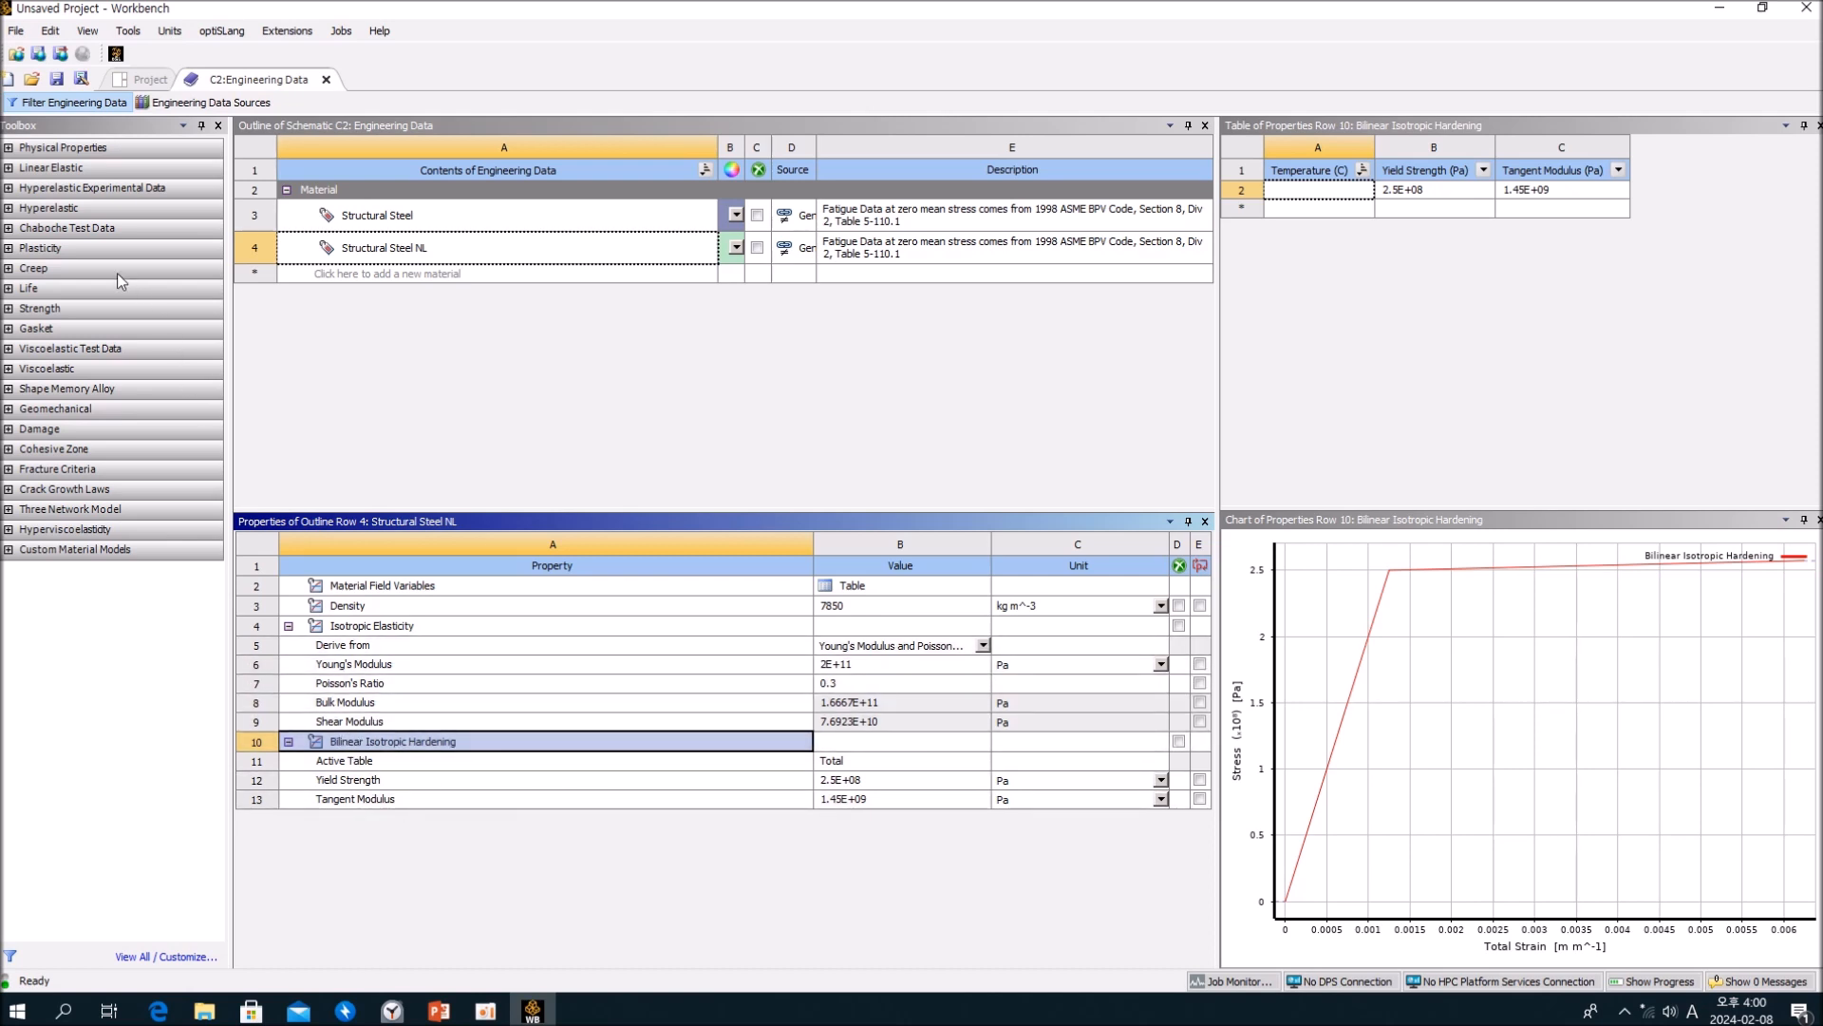
pyautogui.click(10, 251)
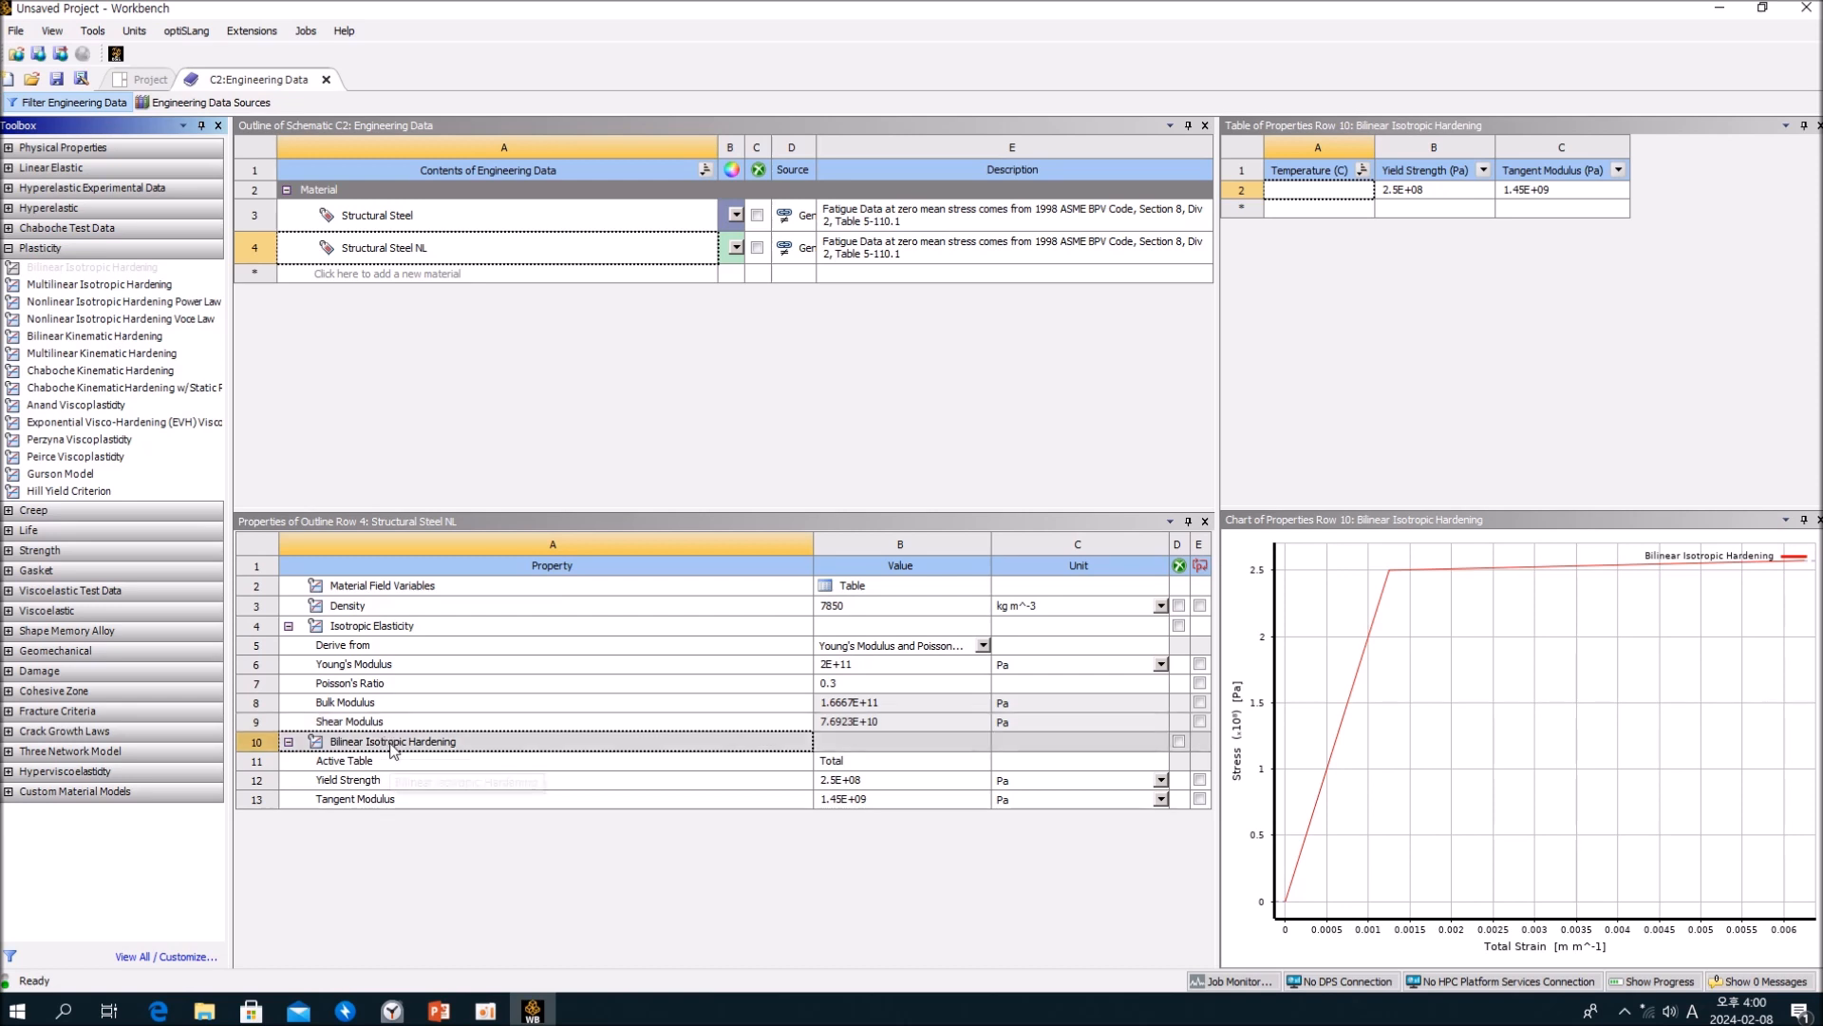
# Step: Examine the yield strength, tangent modulus, active table and stress-strain chart of the Bilinear Isotropic Hardening model
pyautogui.click(889, 783)
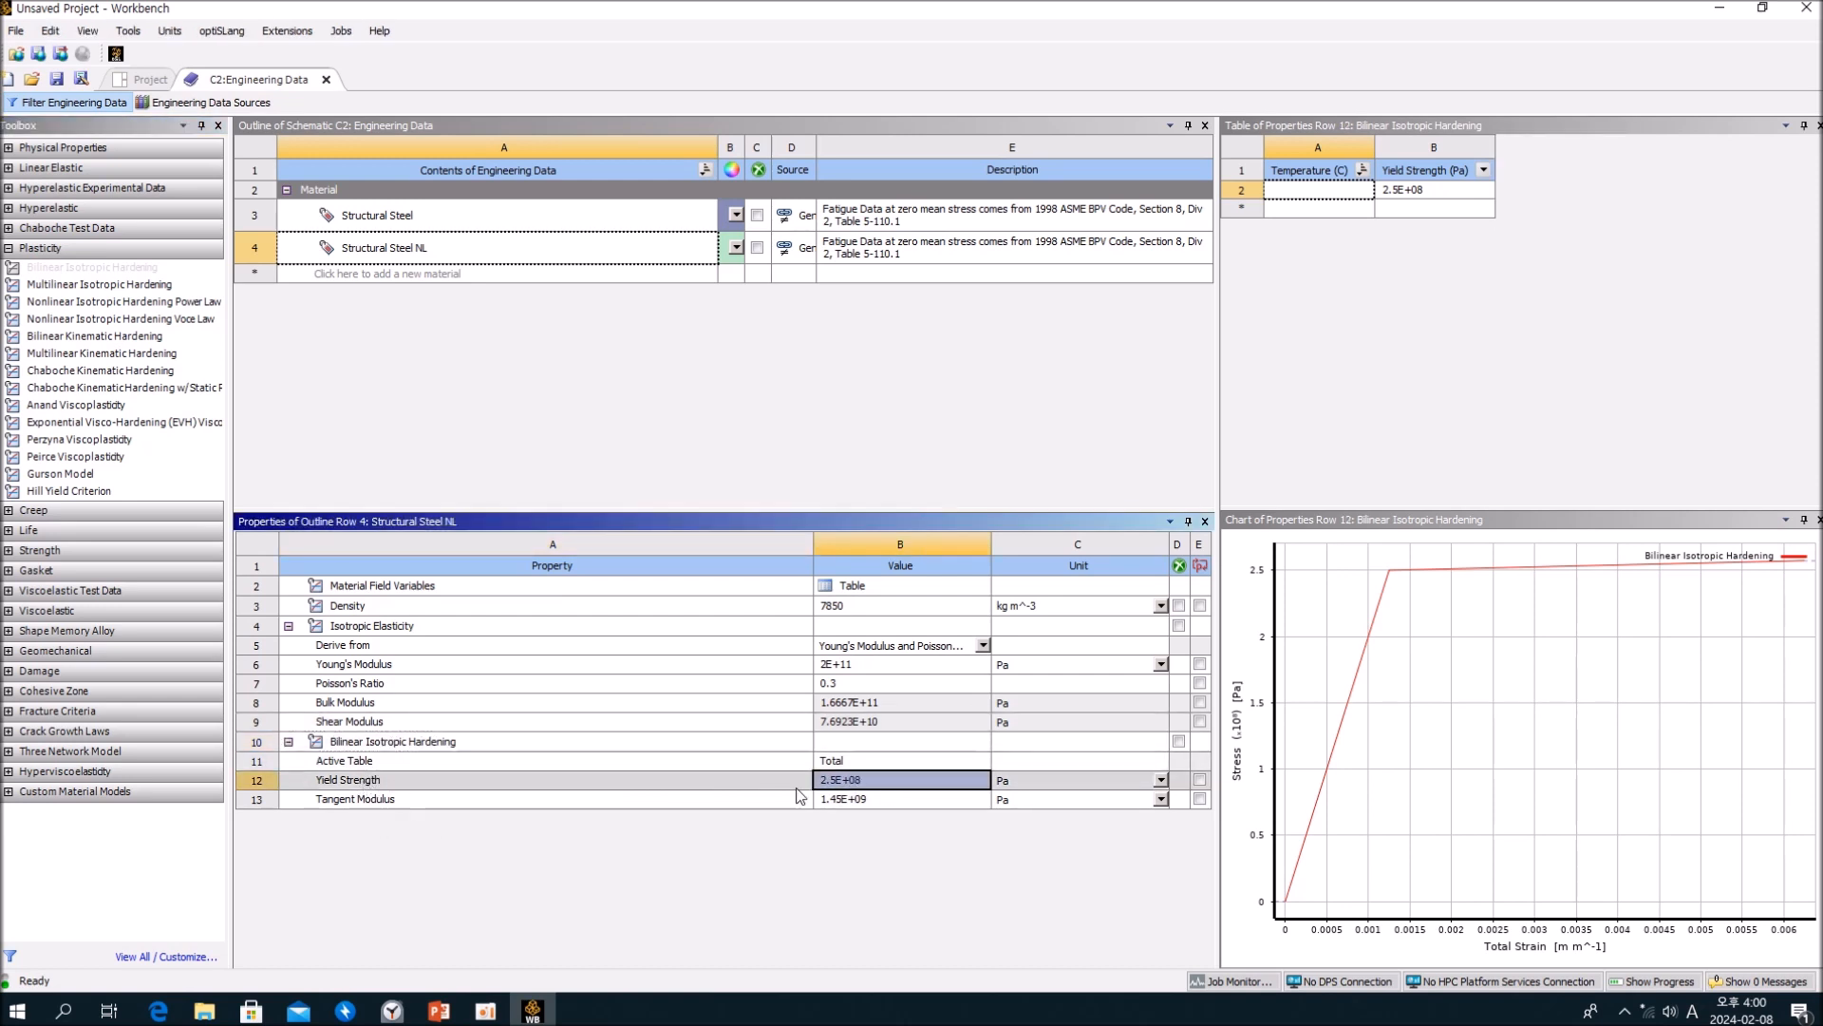
pyautogui.click(897, 801)
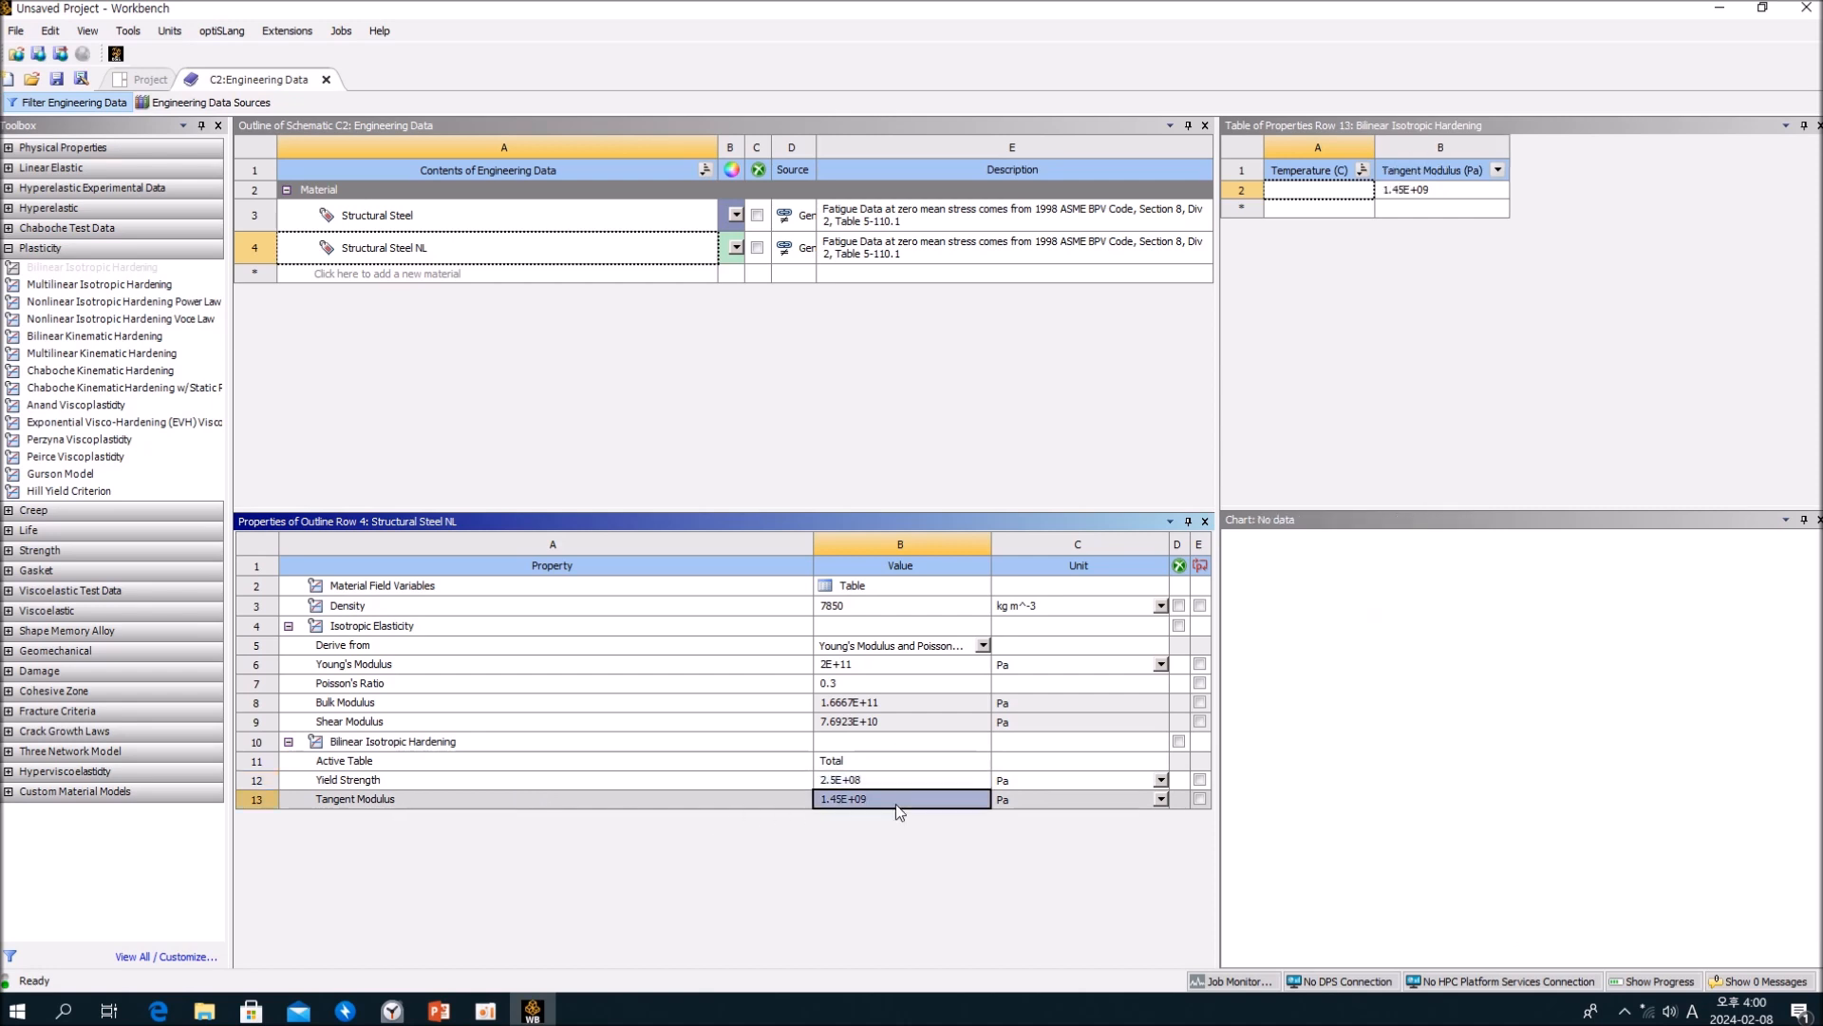
pyautogui.click(490, 764)
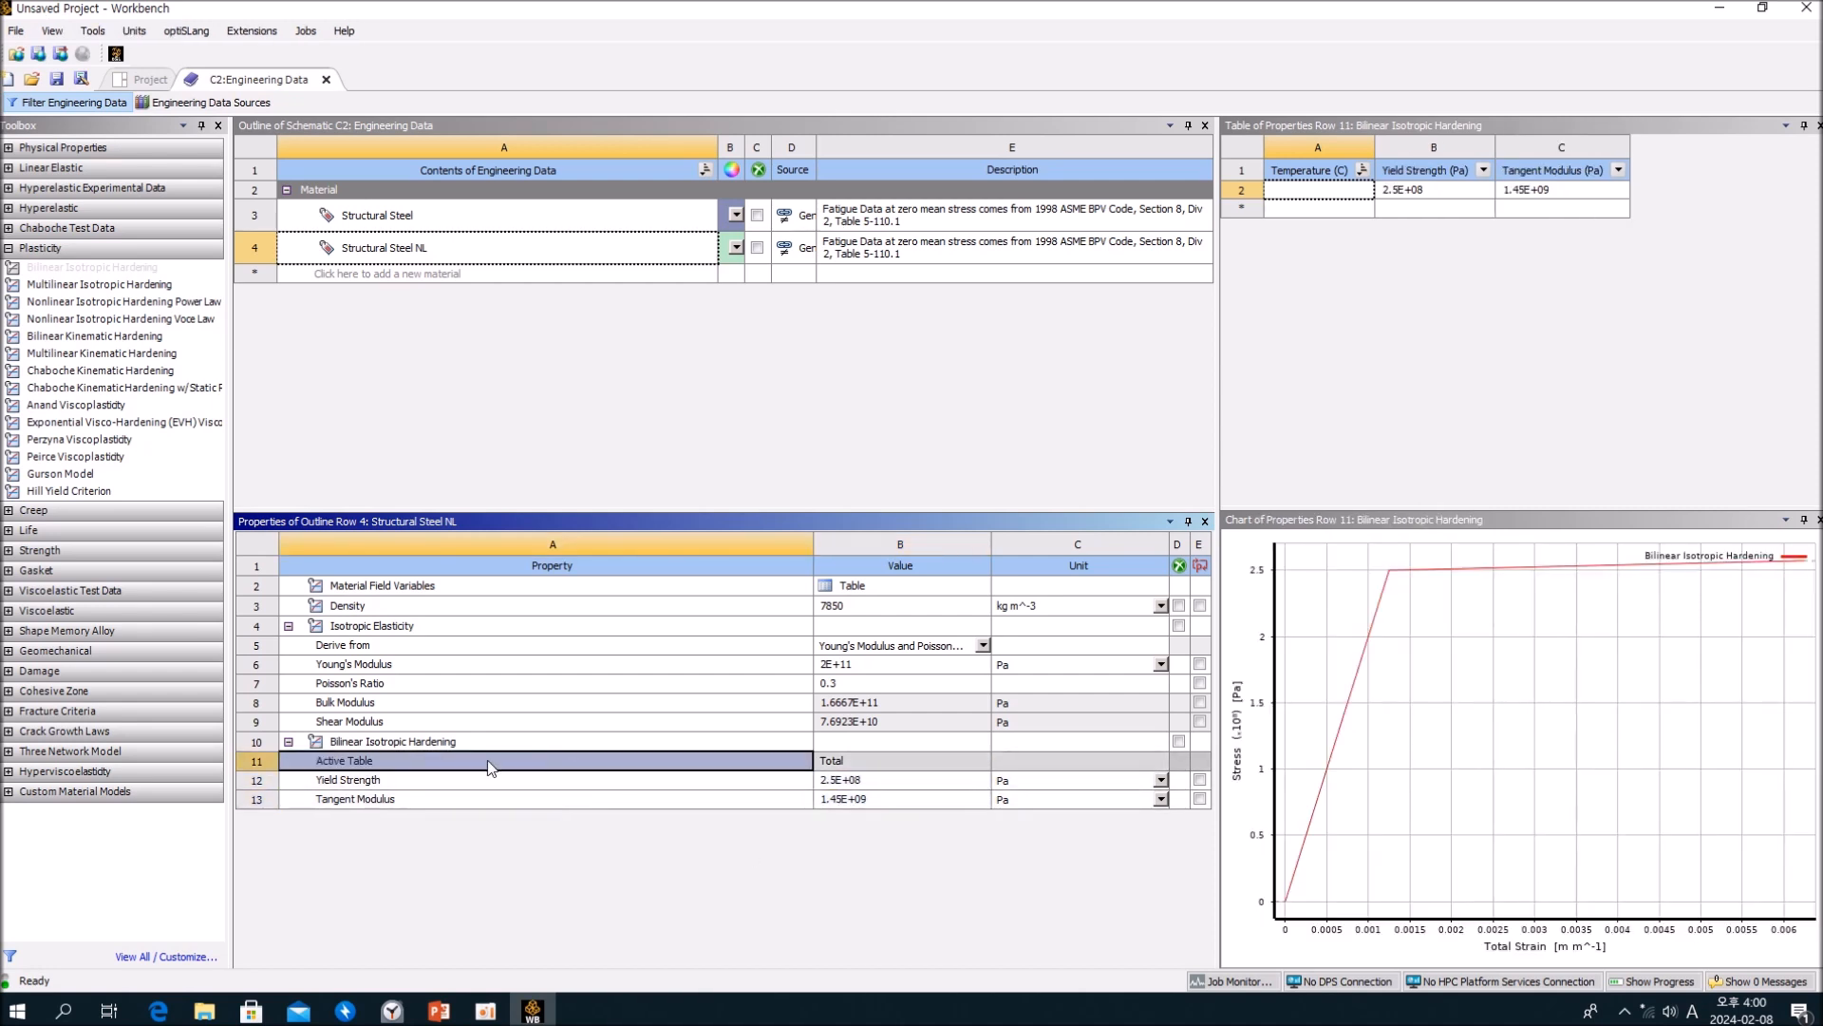
pyautogui.click(852, 761)
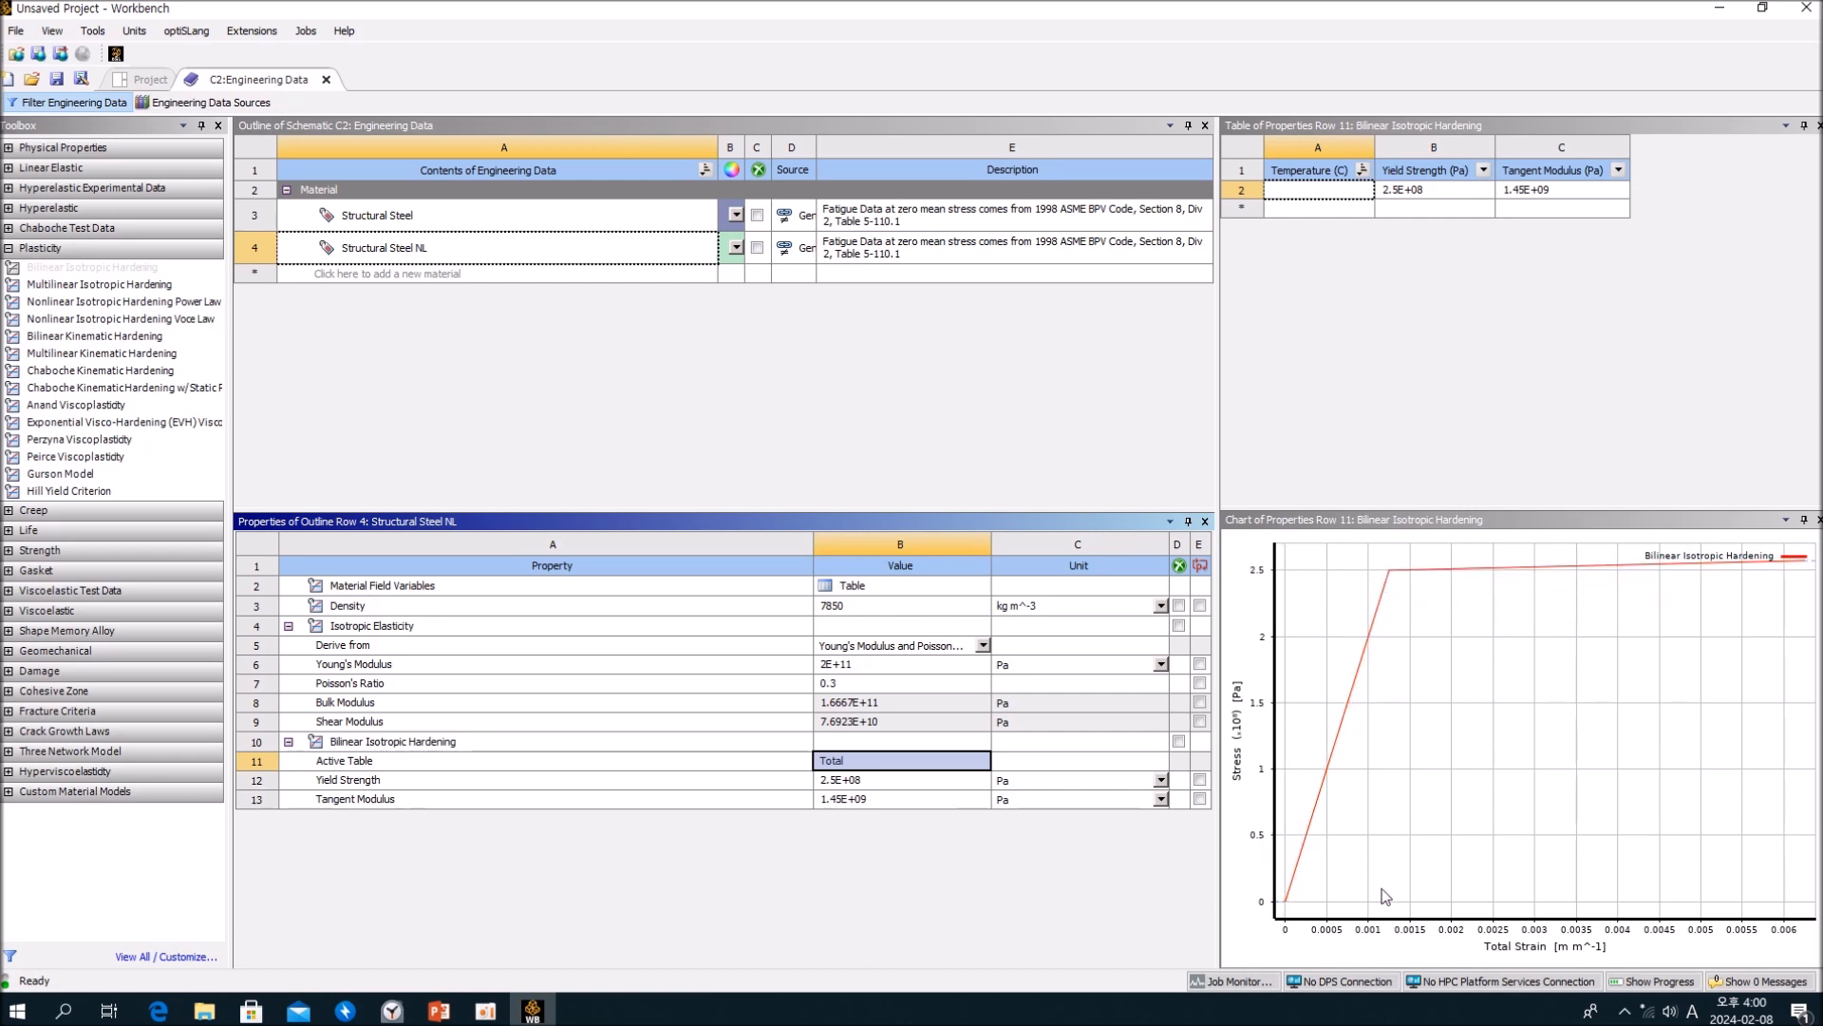
pyautogui.moveTo(1392, 575)
pyautogui.click(1542, 568)
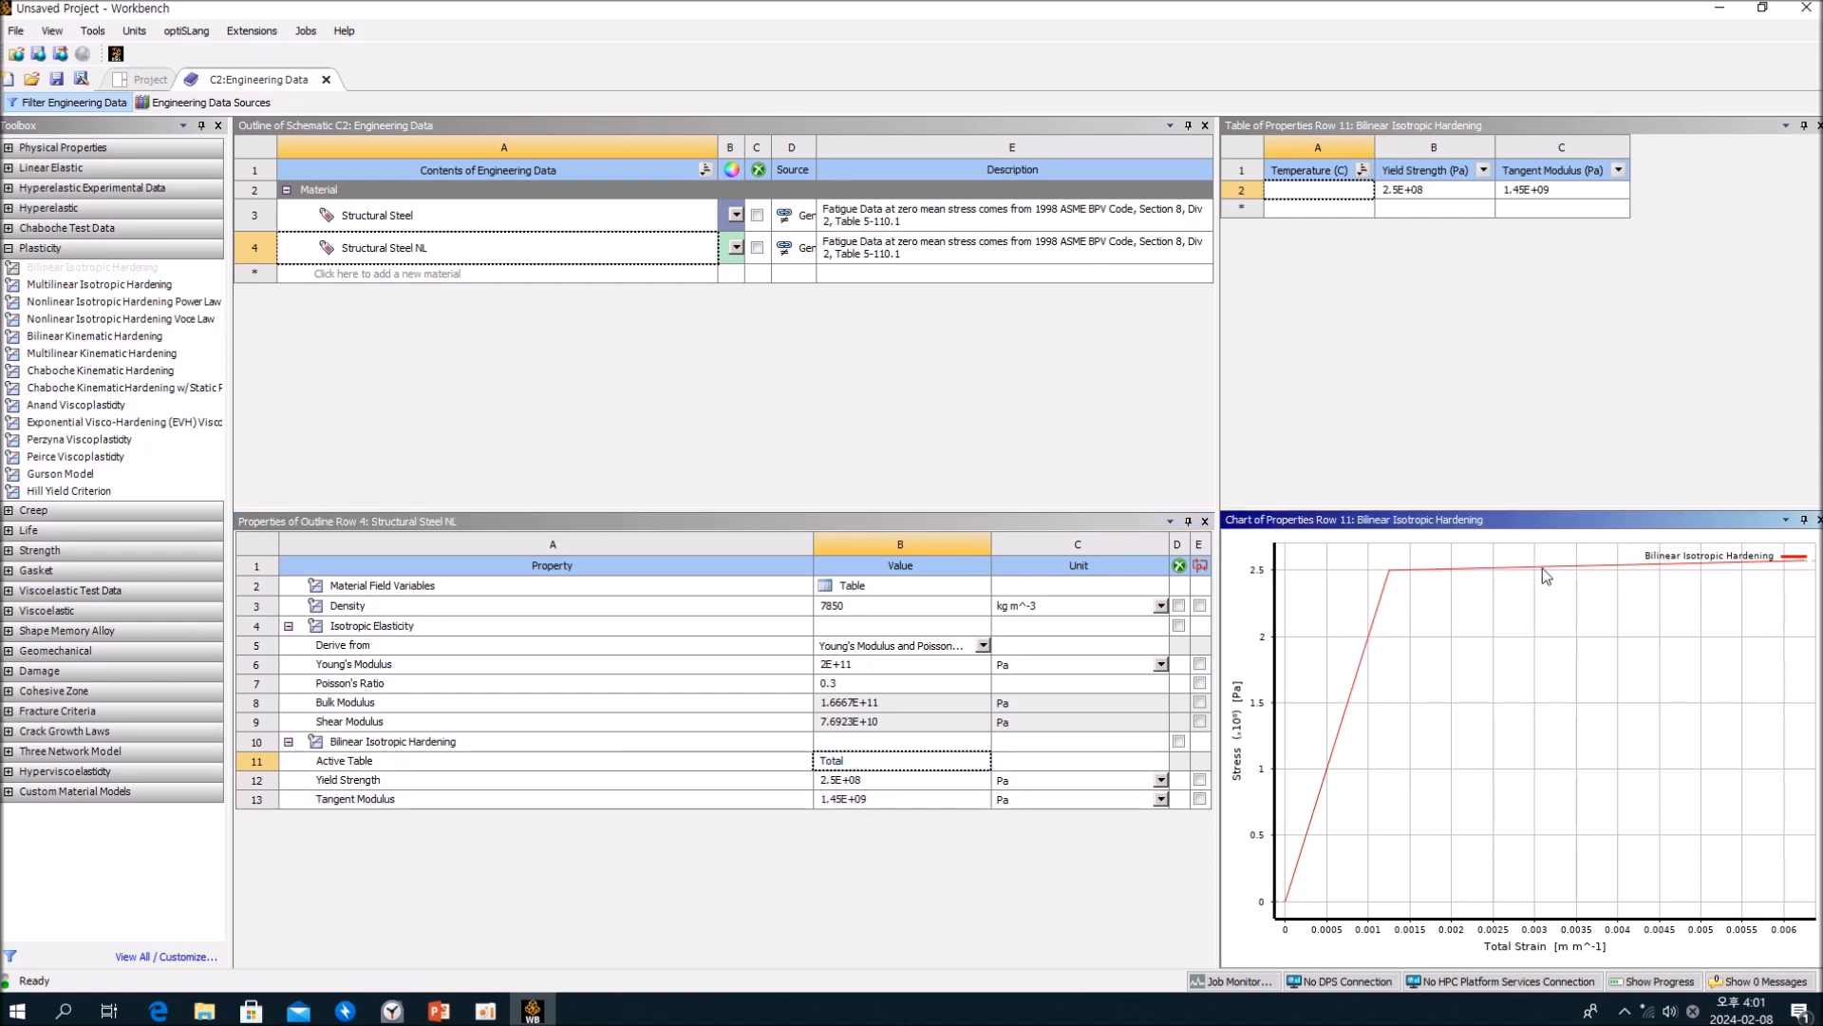
# Step: Check the yield strength and tangent modulus table entries of Structural Steel NL, and close the engineering data to return to the project
pyautogui.click(1416, 231)
pyautogui.click(1418, 193)
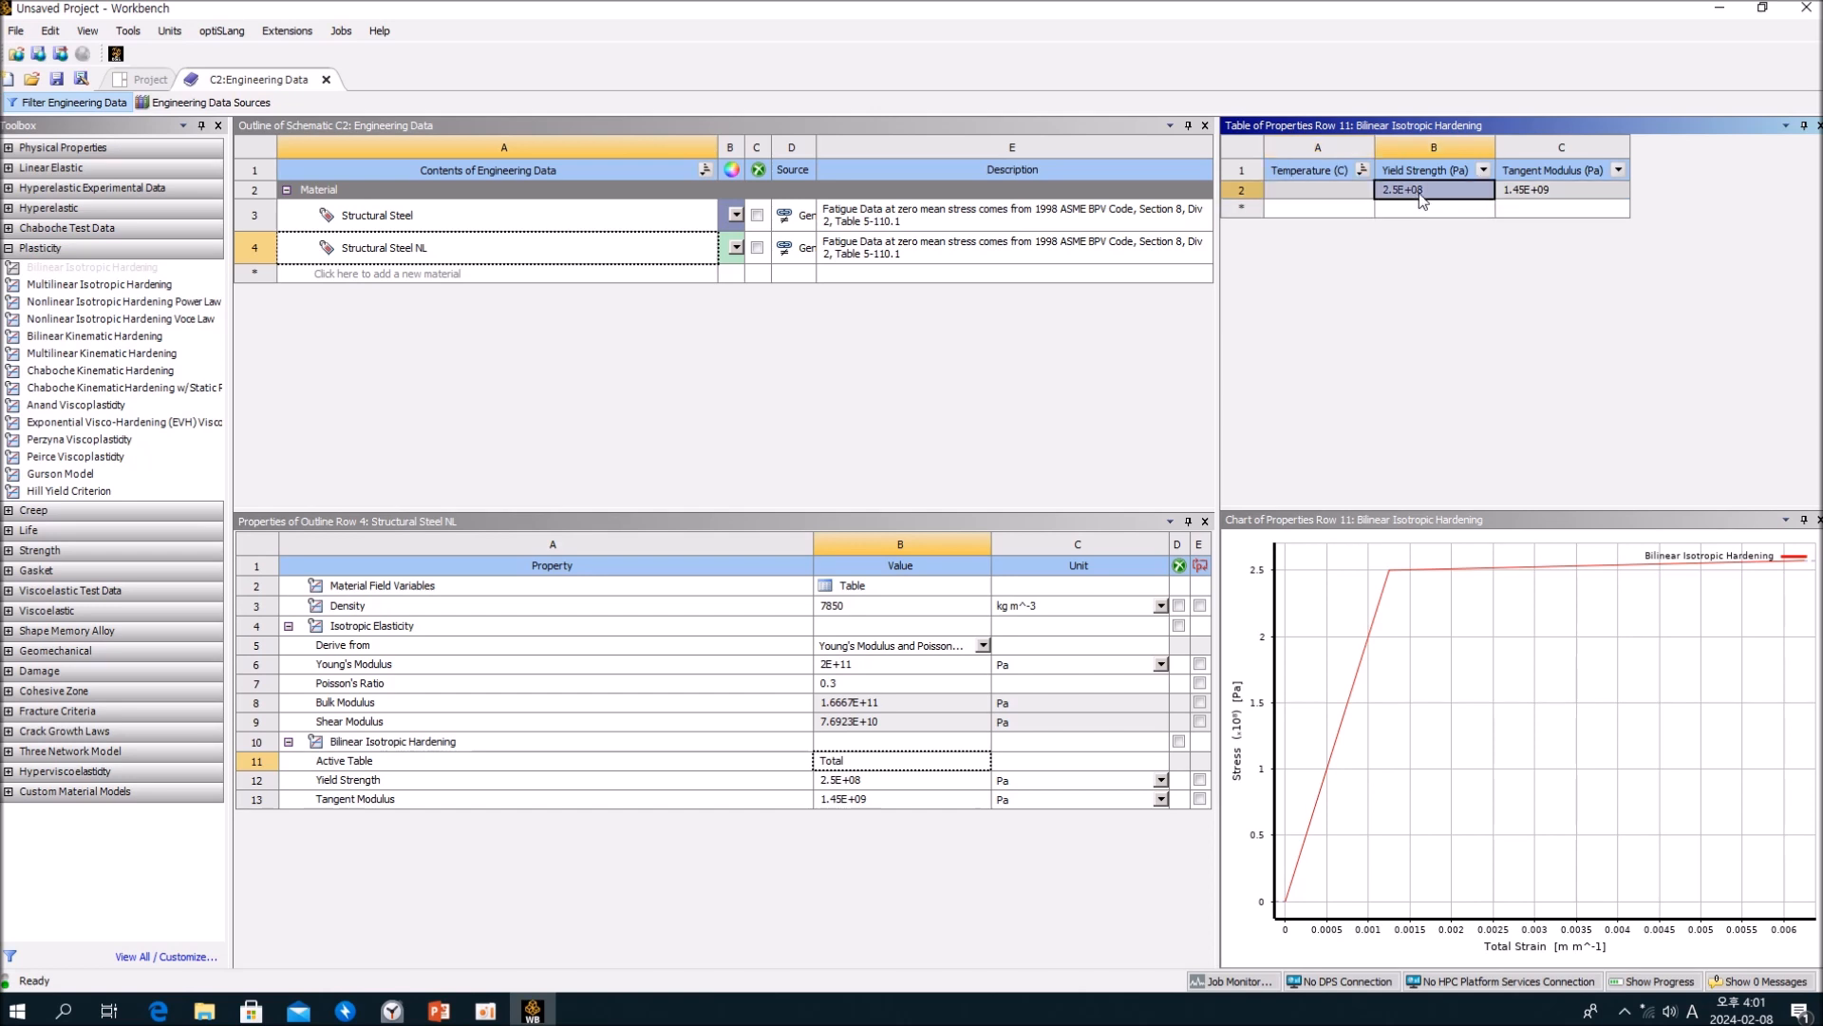
pyautogui.click(1512, 196)
pyautogui.click(1076, 372)
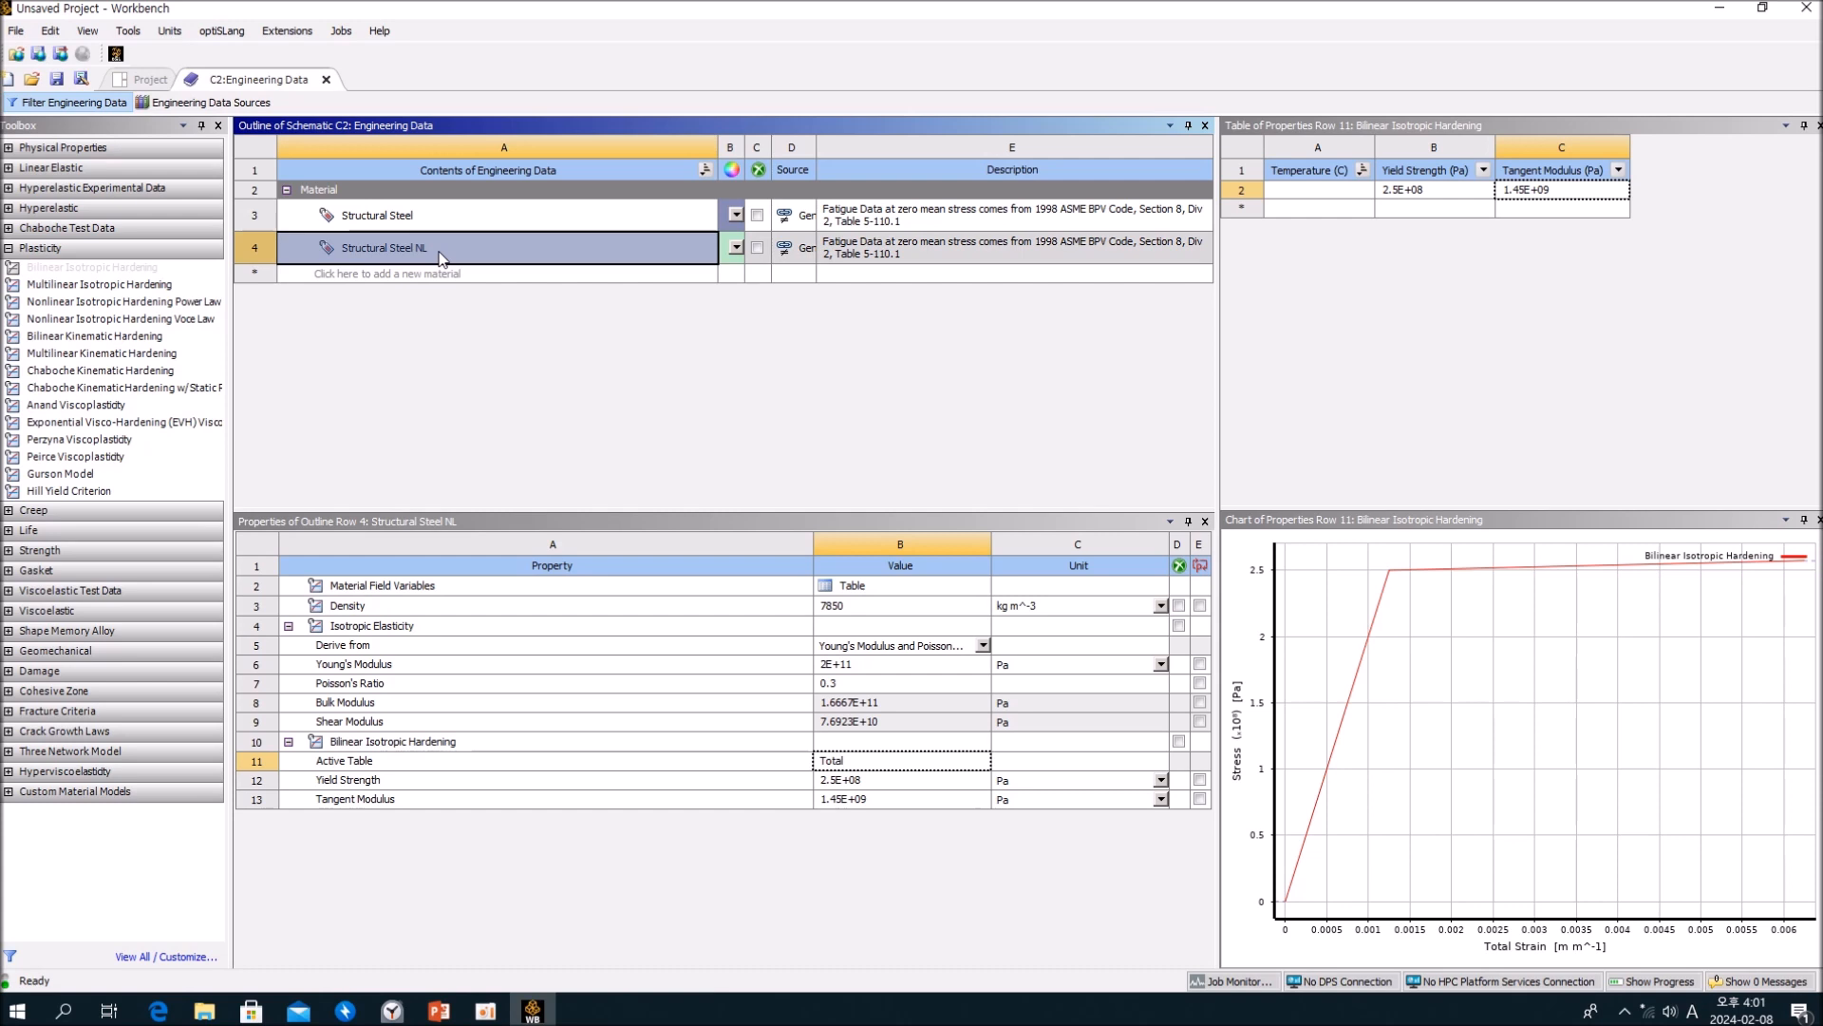
pyautogui.click(328, 80)
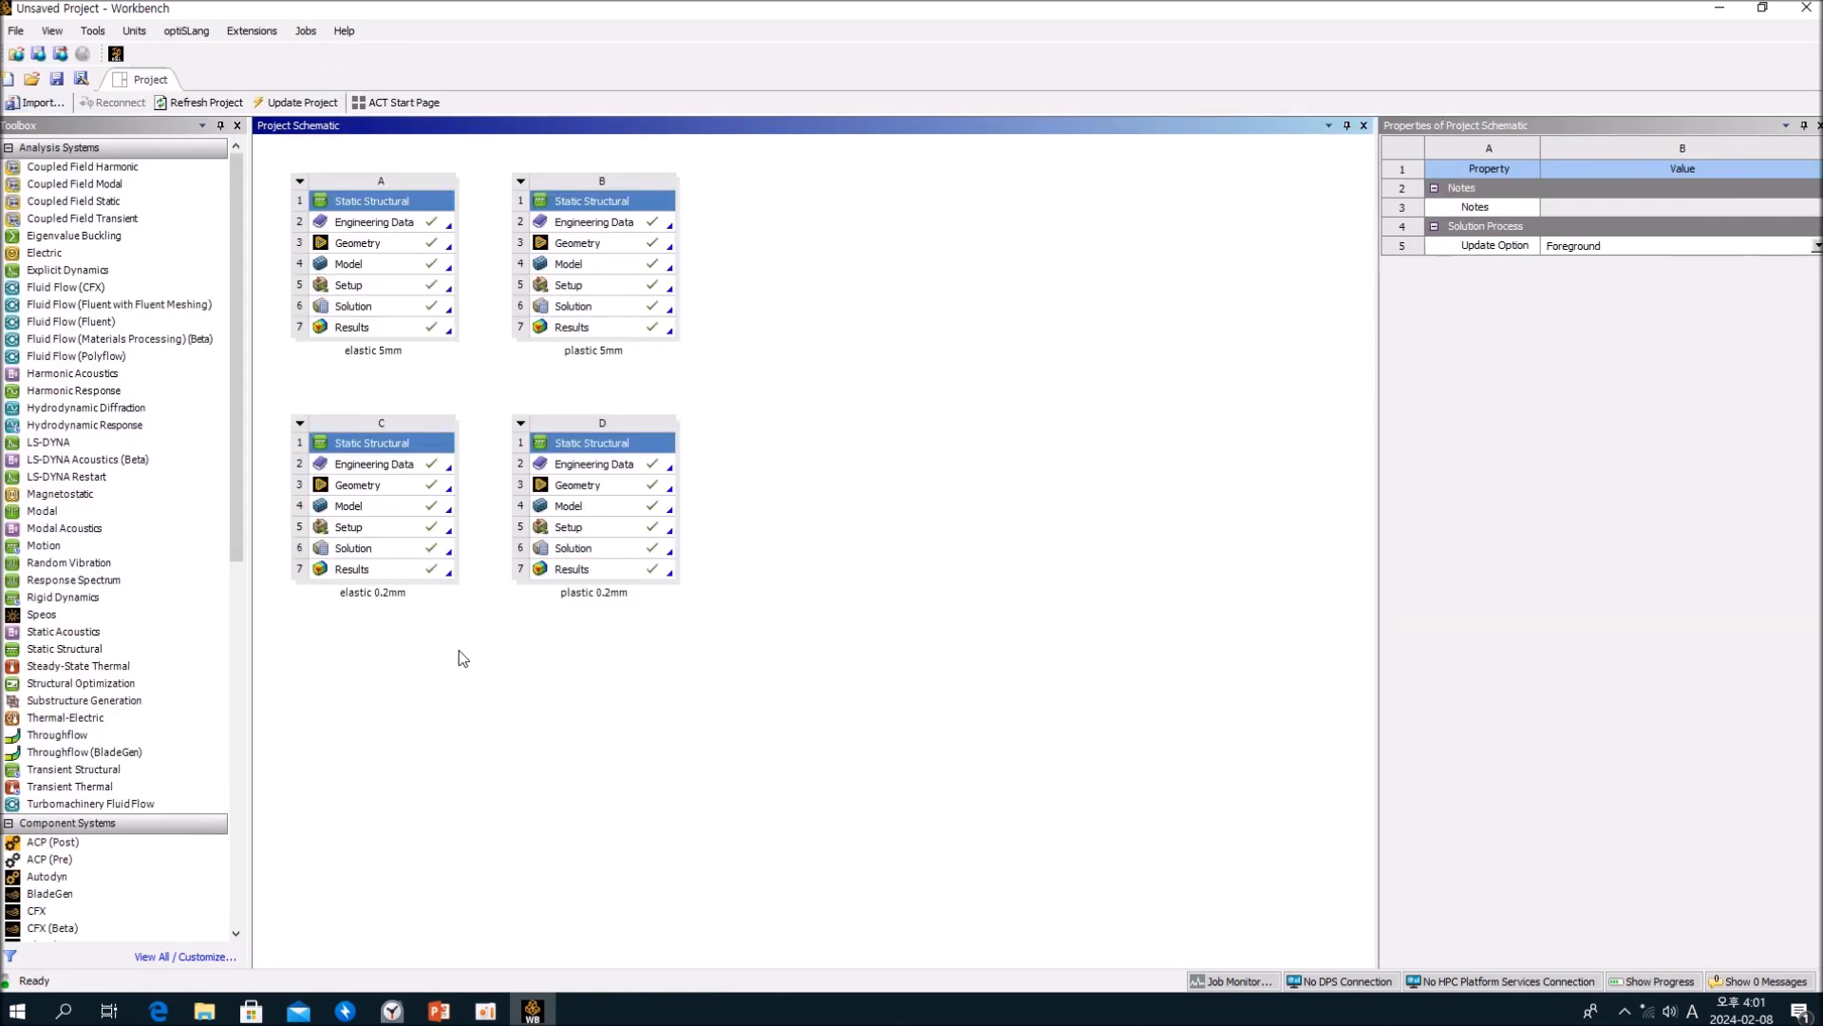
# Step: Open the model of the elastic 0.2mm system and inspect the cylinder's solid body under Geometry
pyautogui.doubleClick(389, 509)
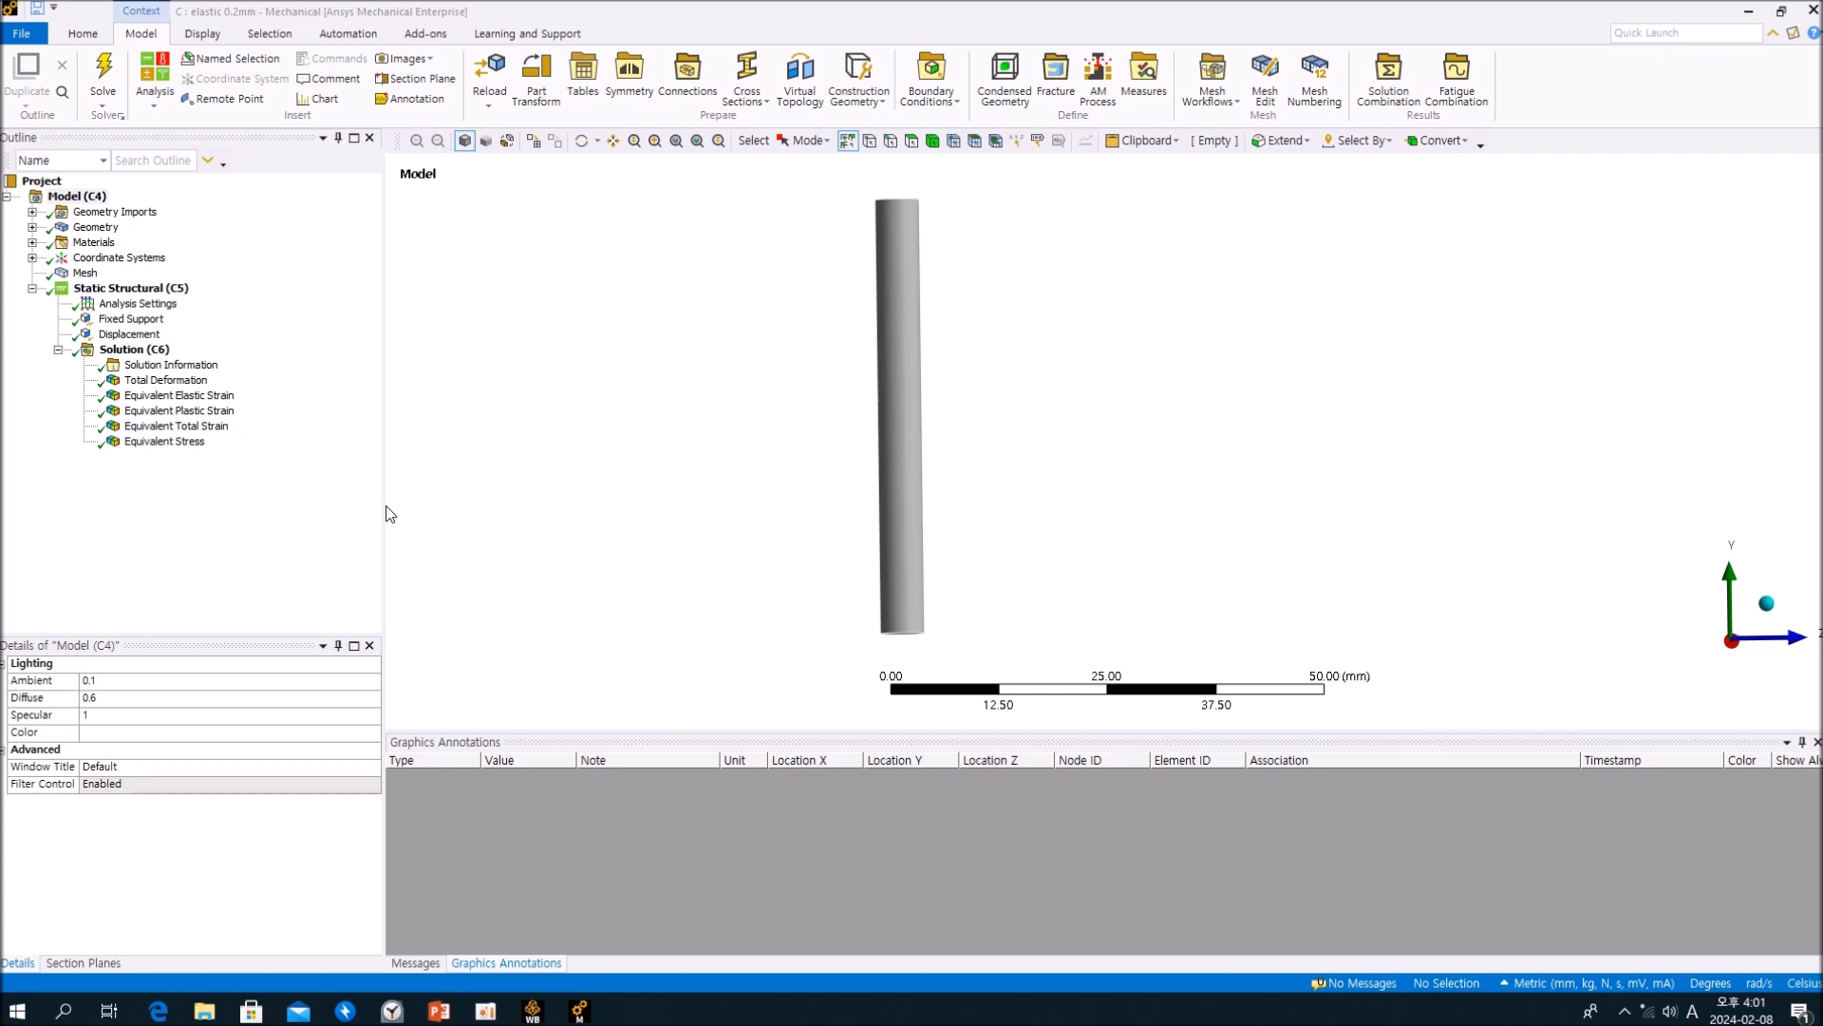
pyautogui.click(298, 504)
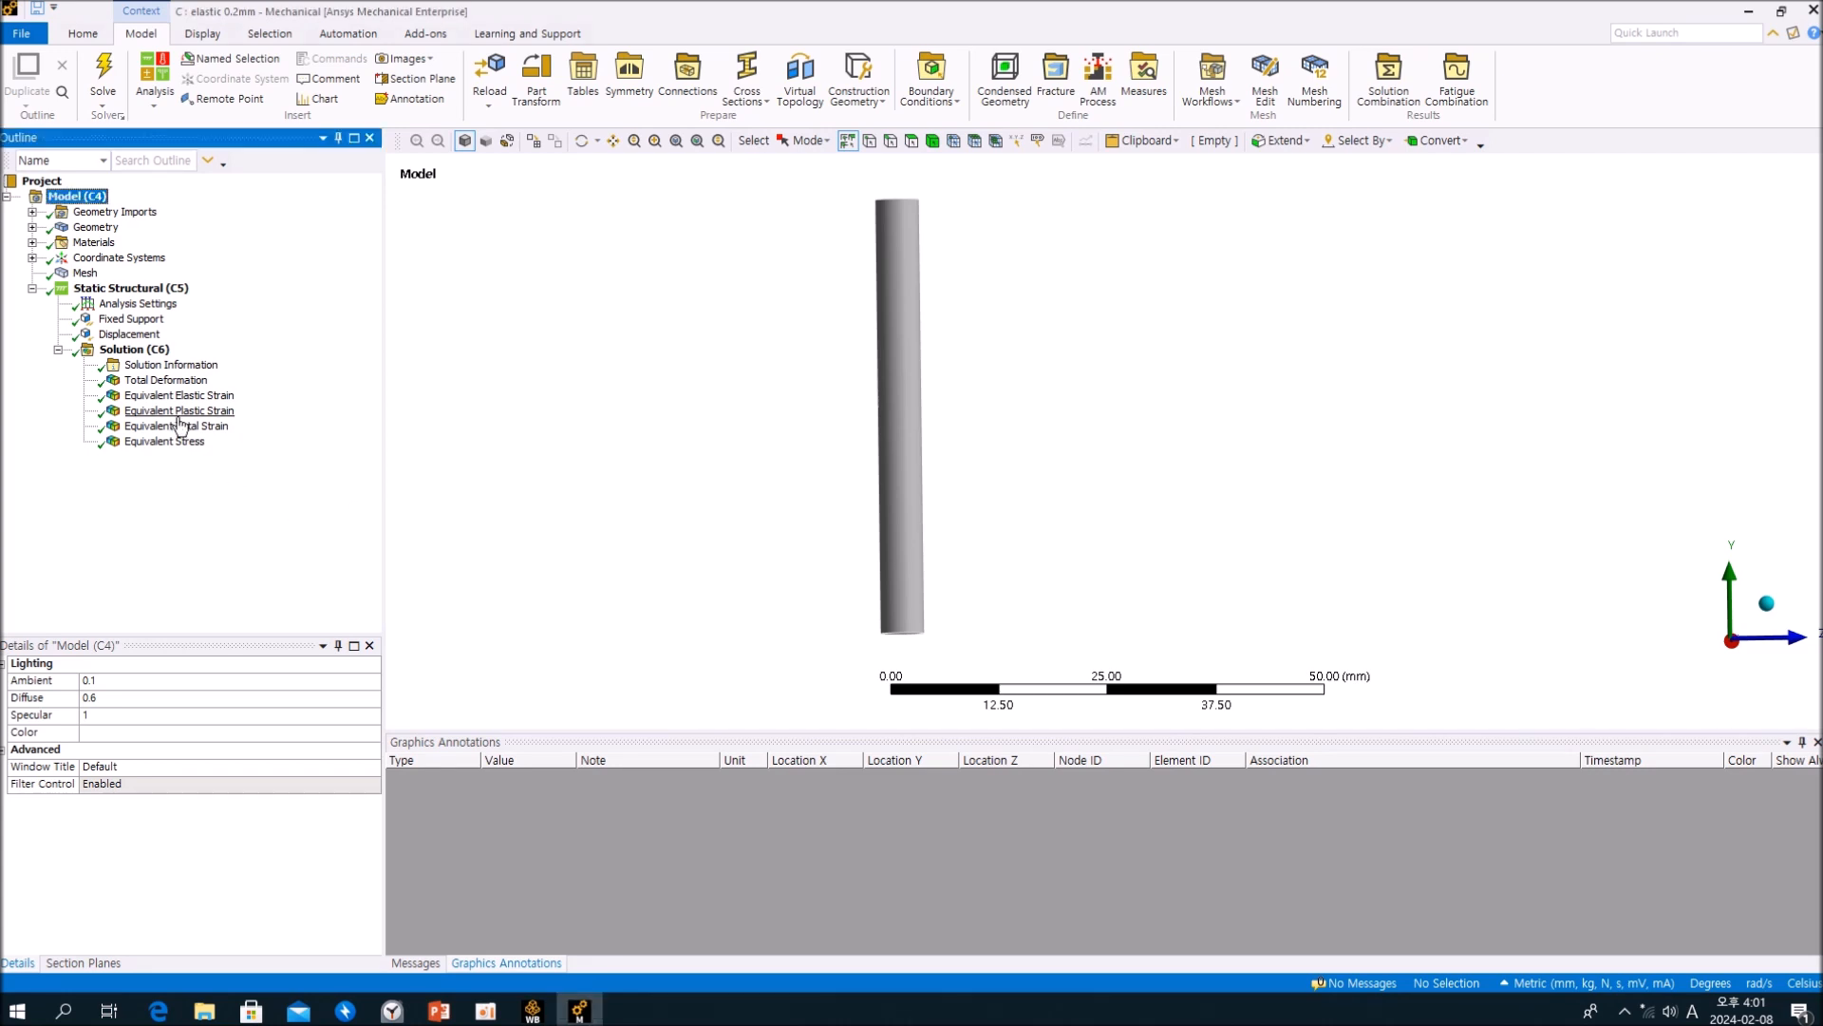
pyautogui.click(32, 228)
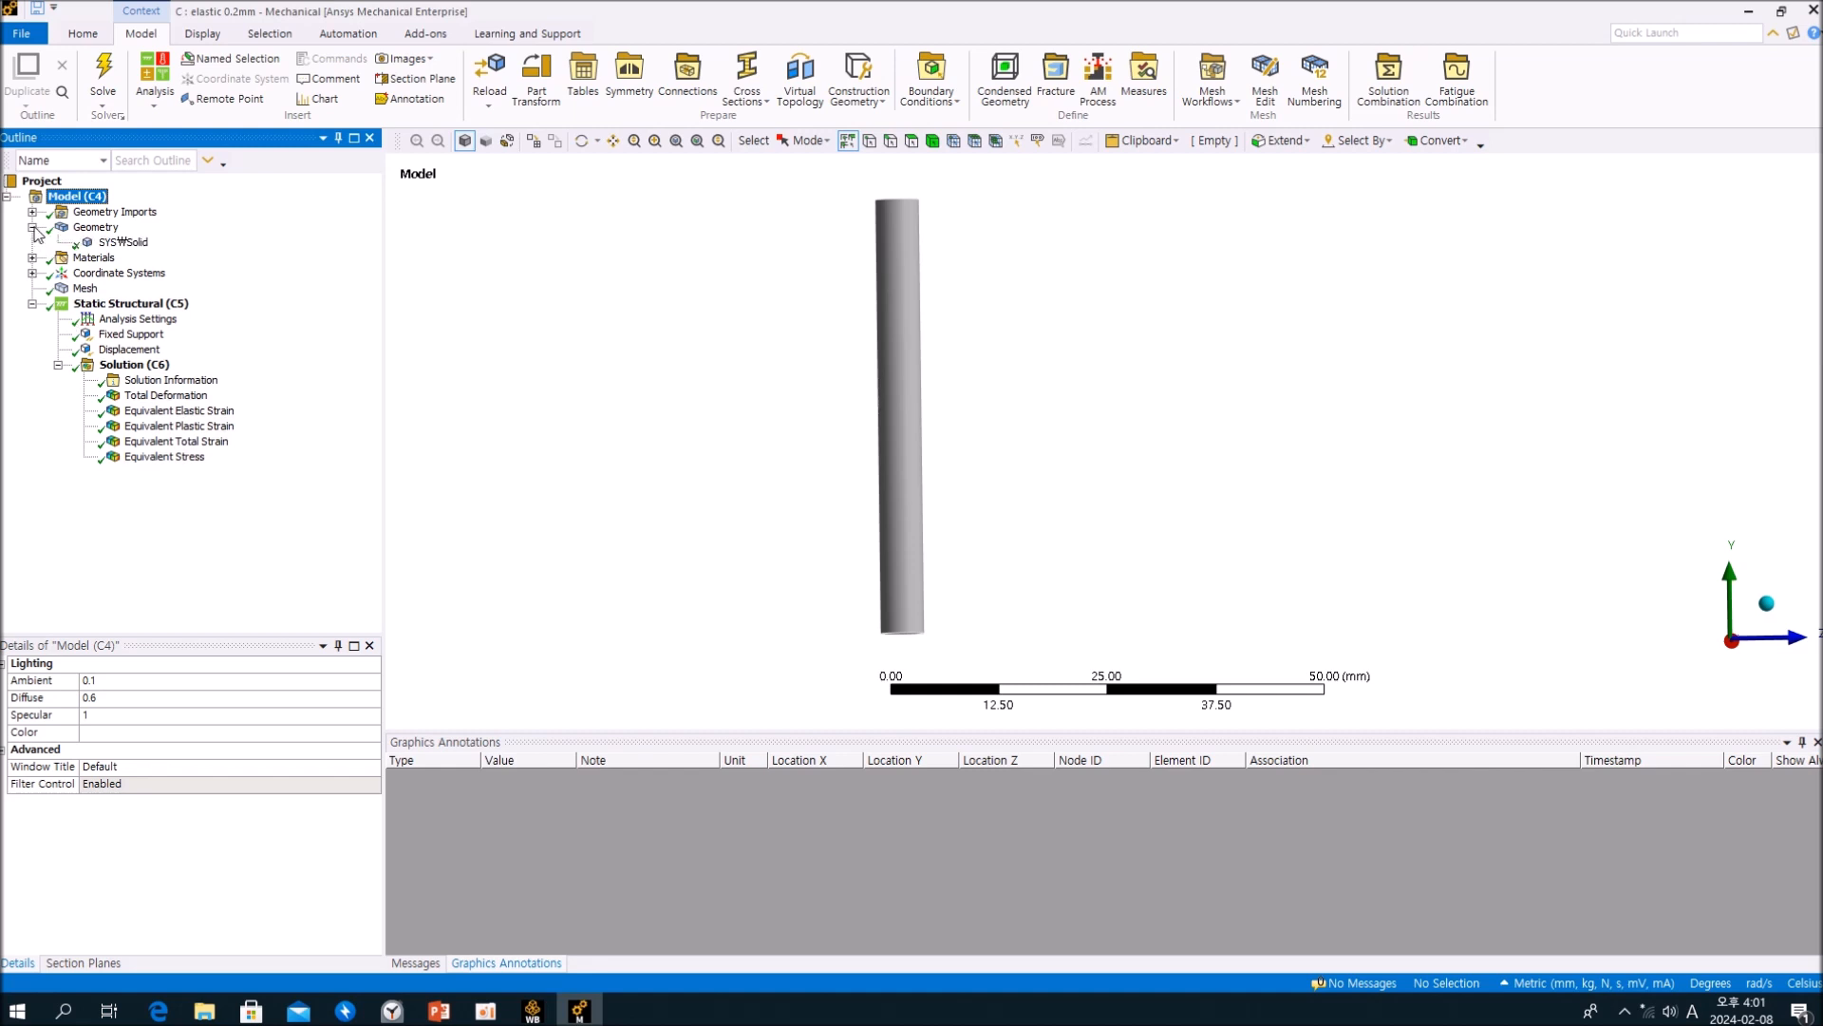
pyautogui.click(117, 244)
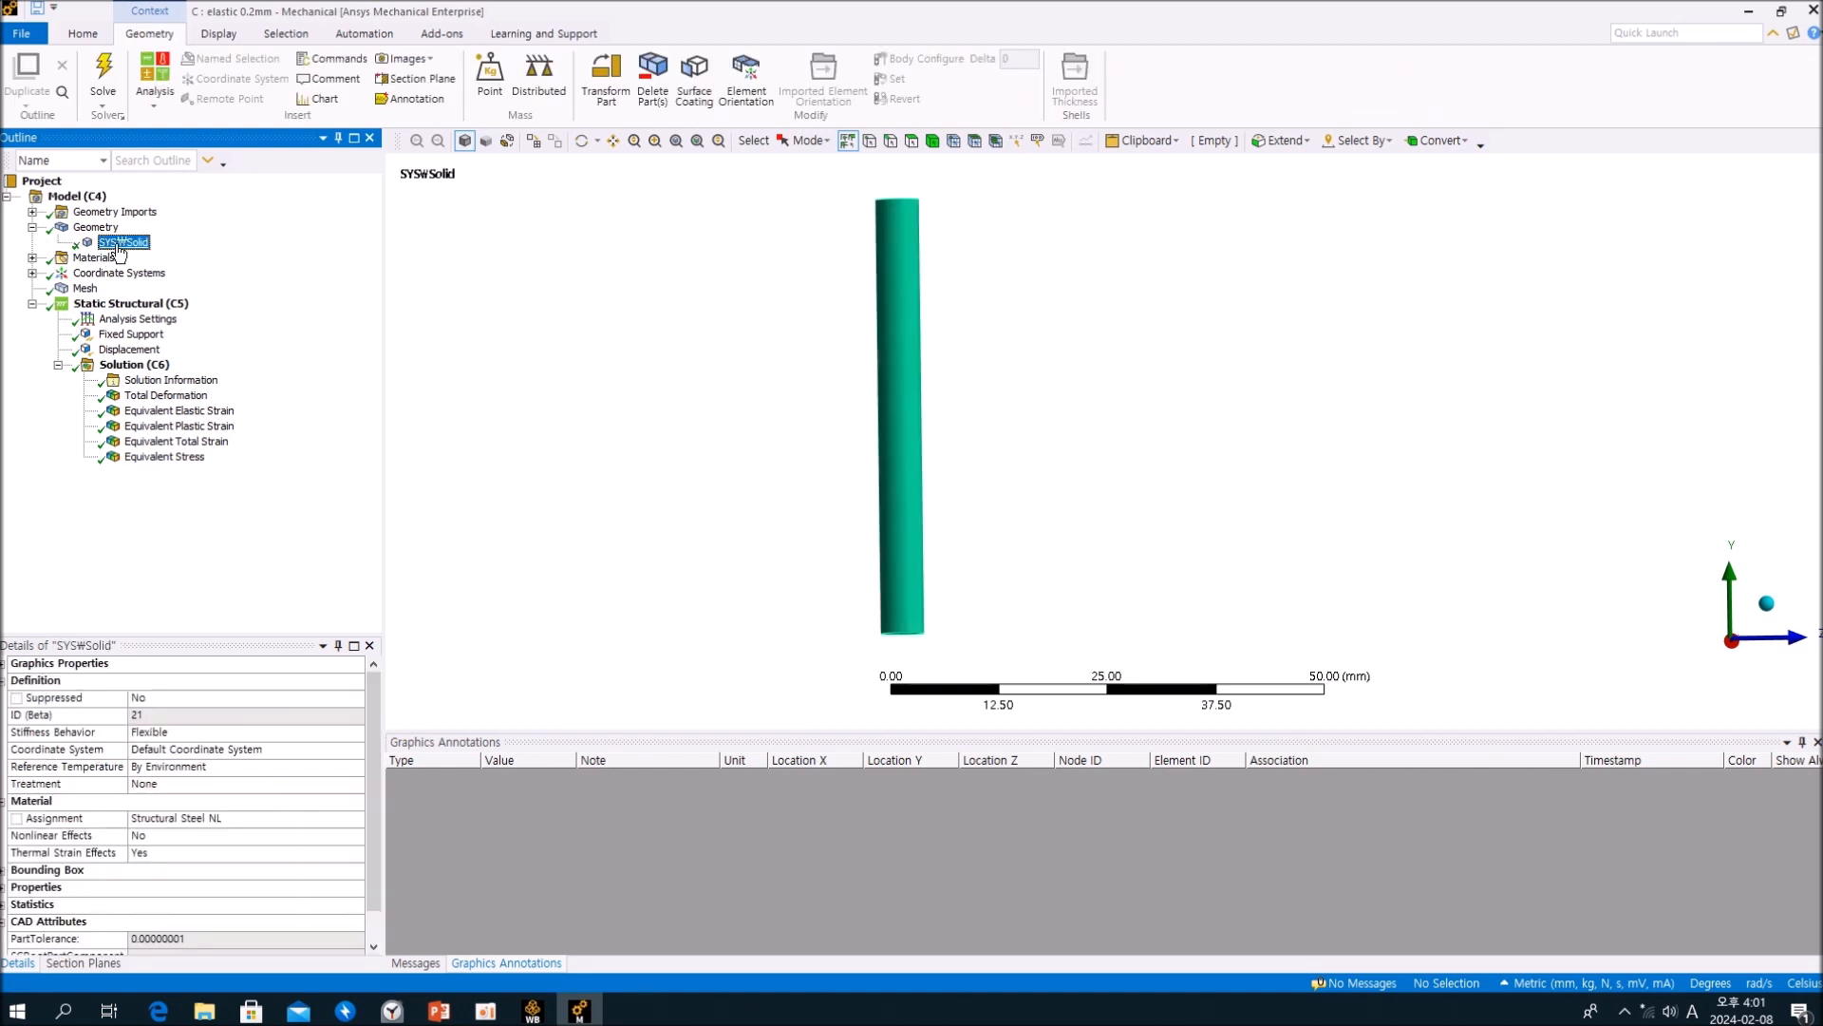
pyautogui.moveTo(889, 307); pyautogui.dragTo(916, 348, button='middle')
pyautogui.scroll(4, 864, 205)
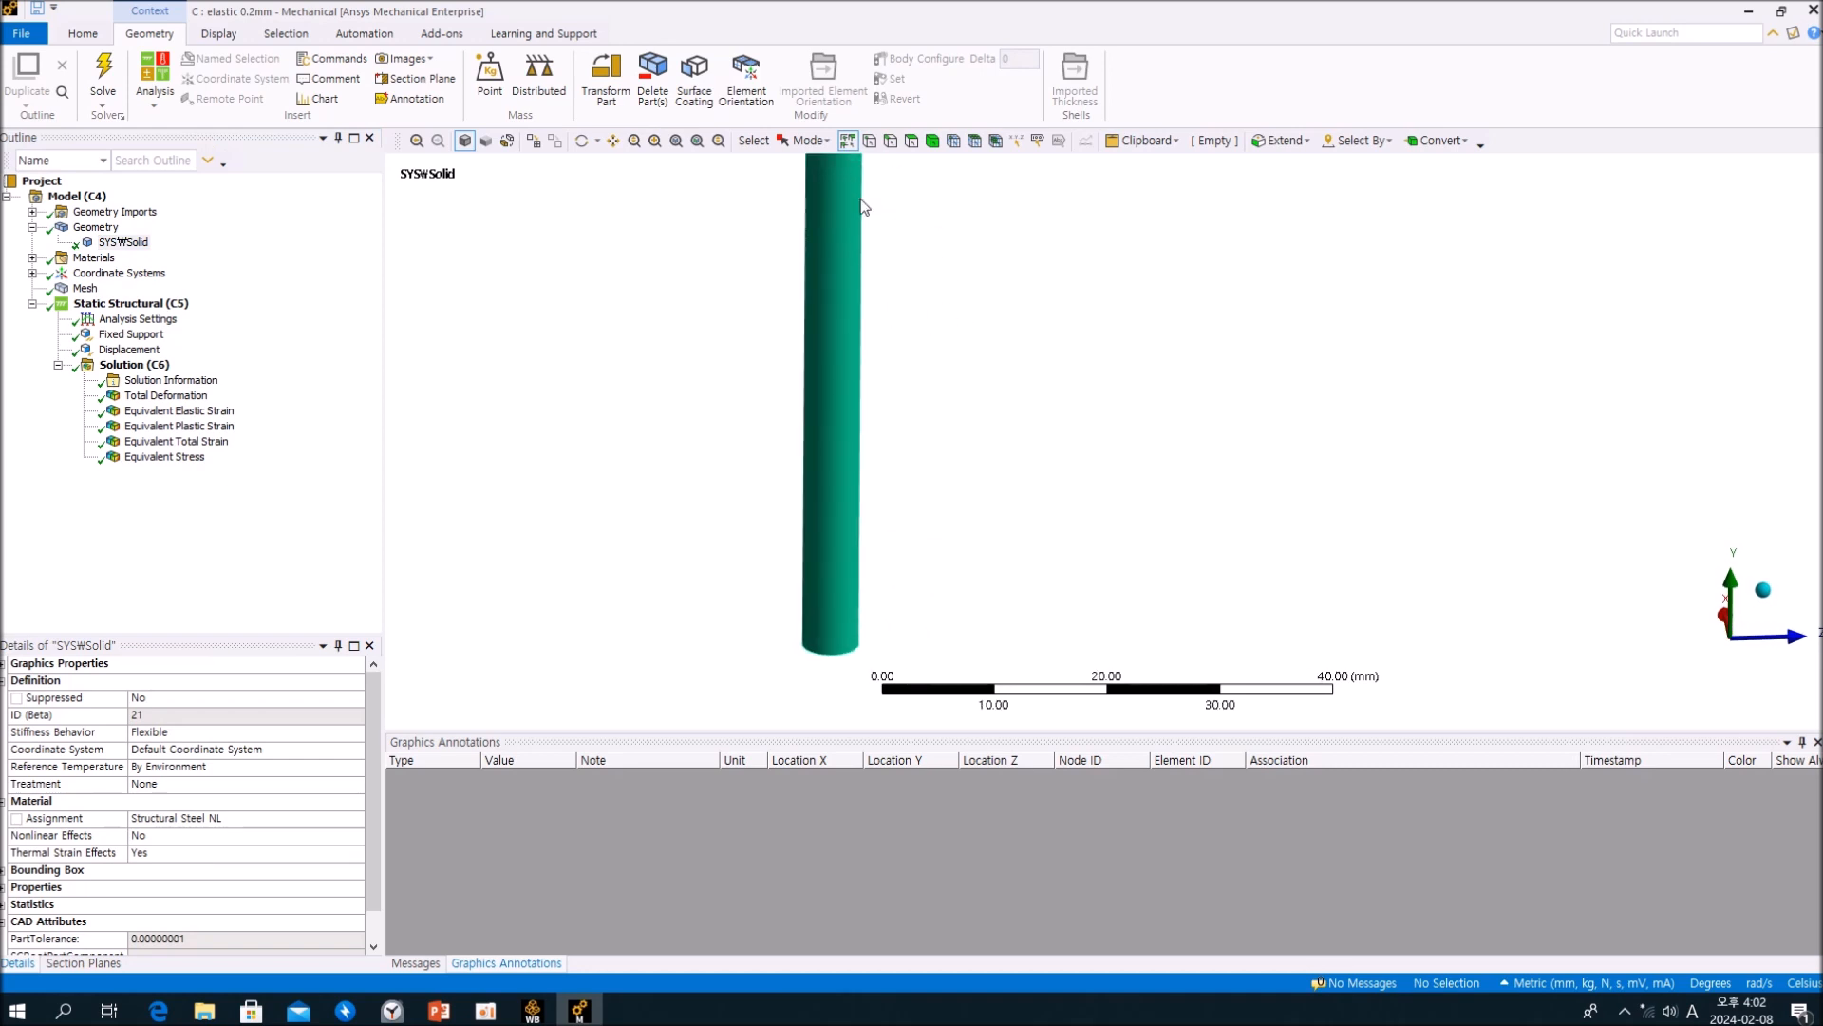
pyautogui.scroll(-3, 867, 229)
pyautogui.click(290, 359)
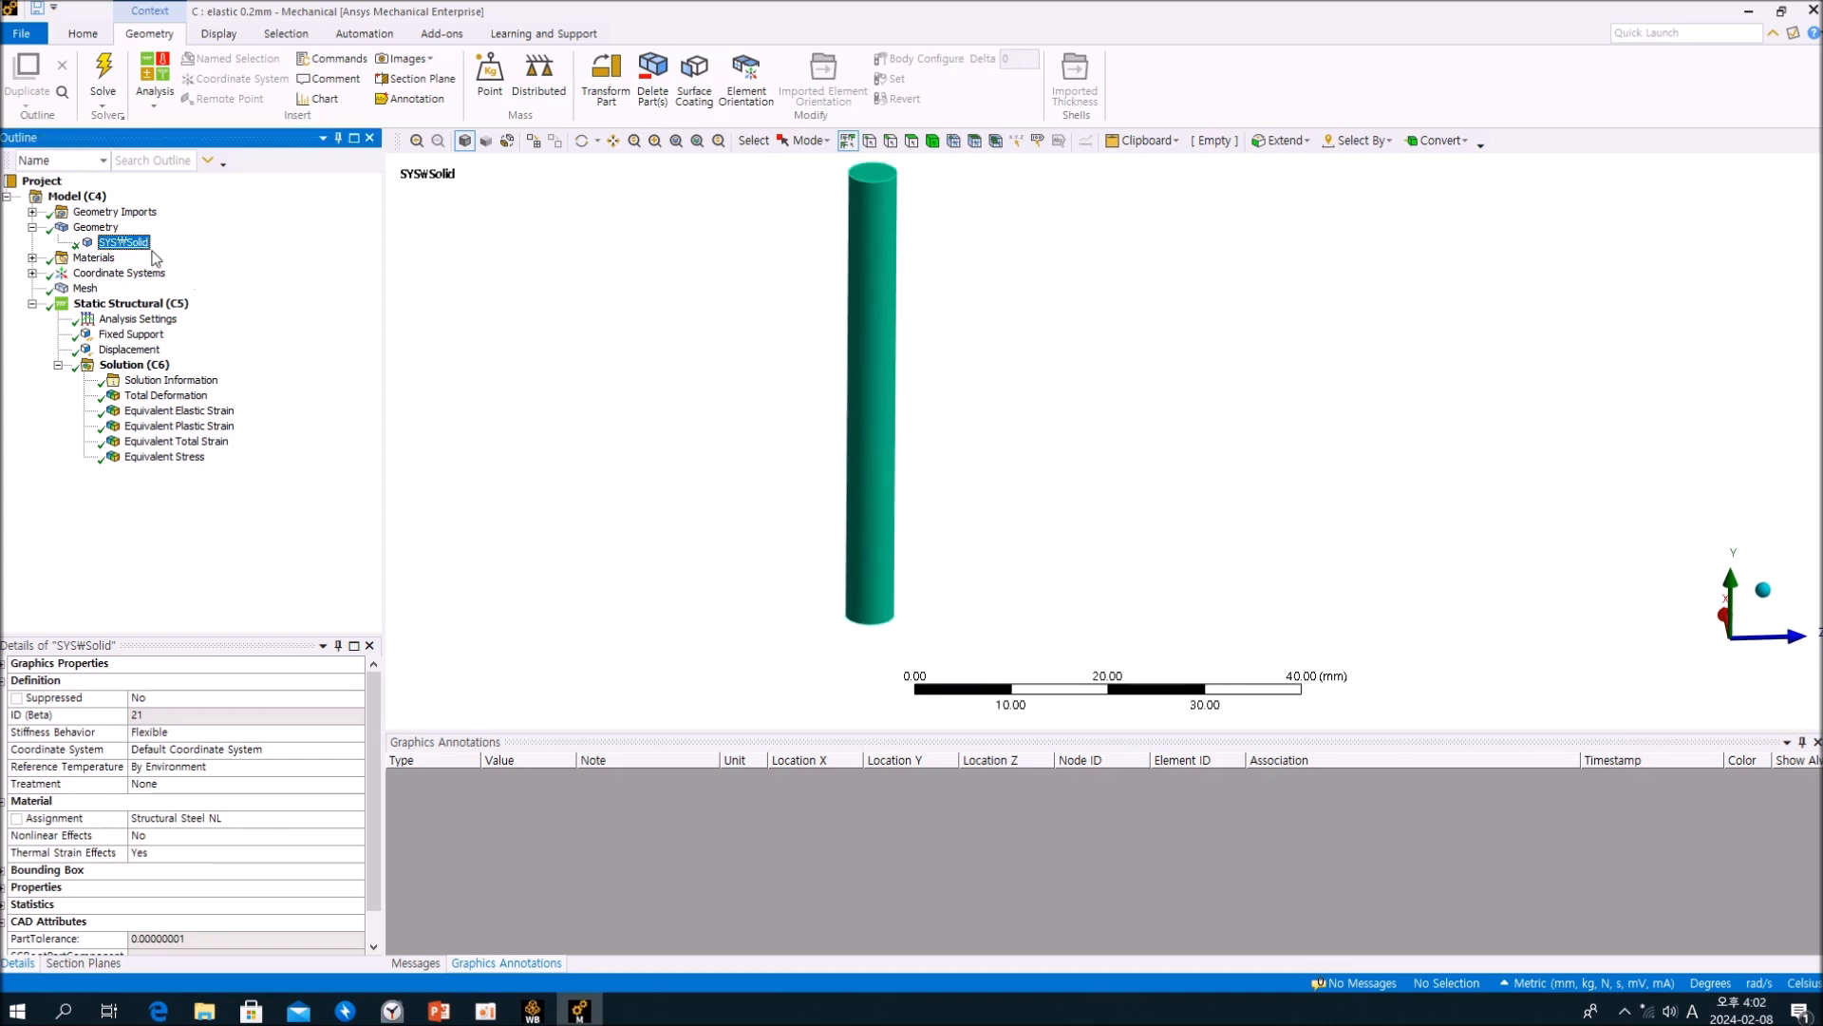
# Step: View the materials available for the cylinder body's assignment and leave the list without choosing another one
pyautogui.click(357, 819)
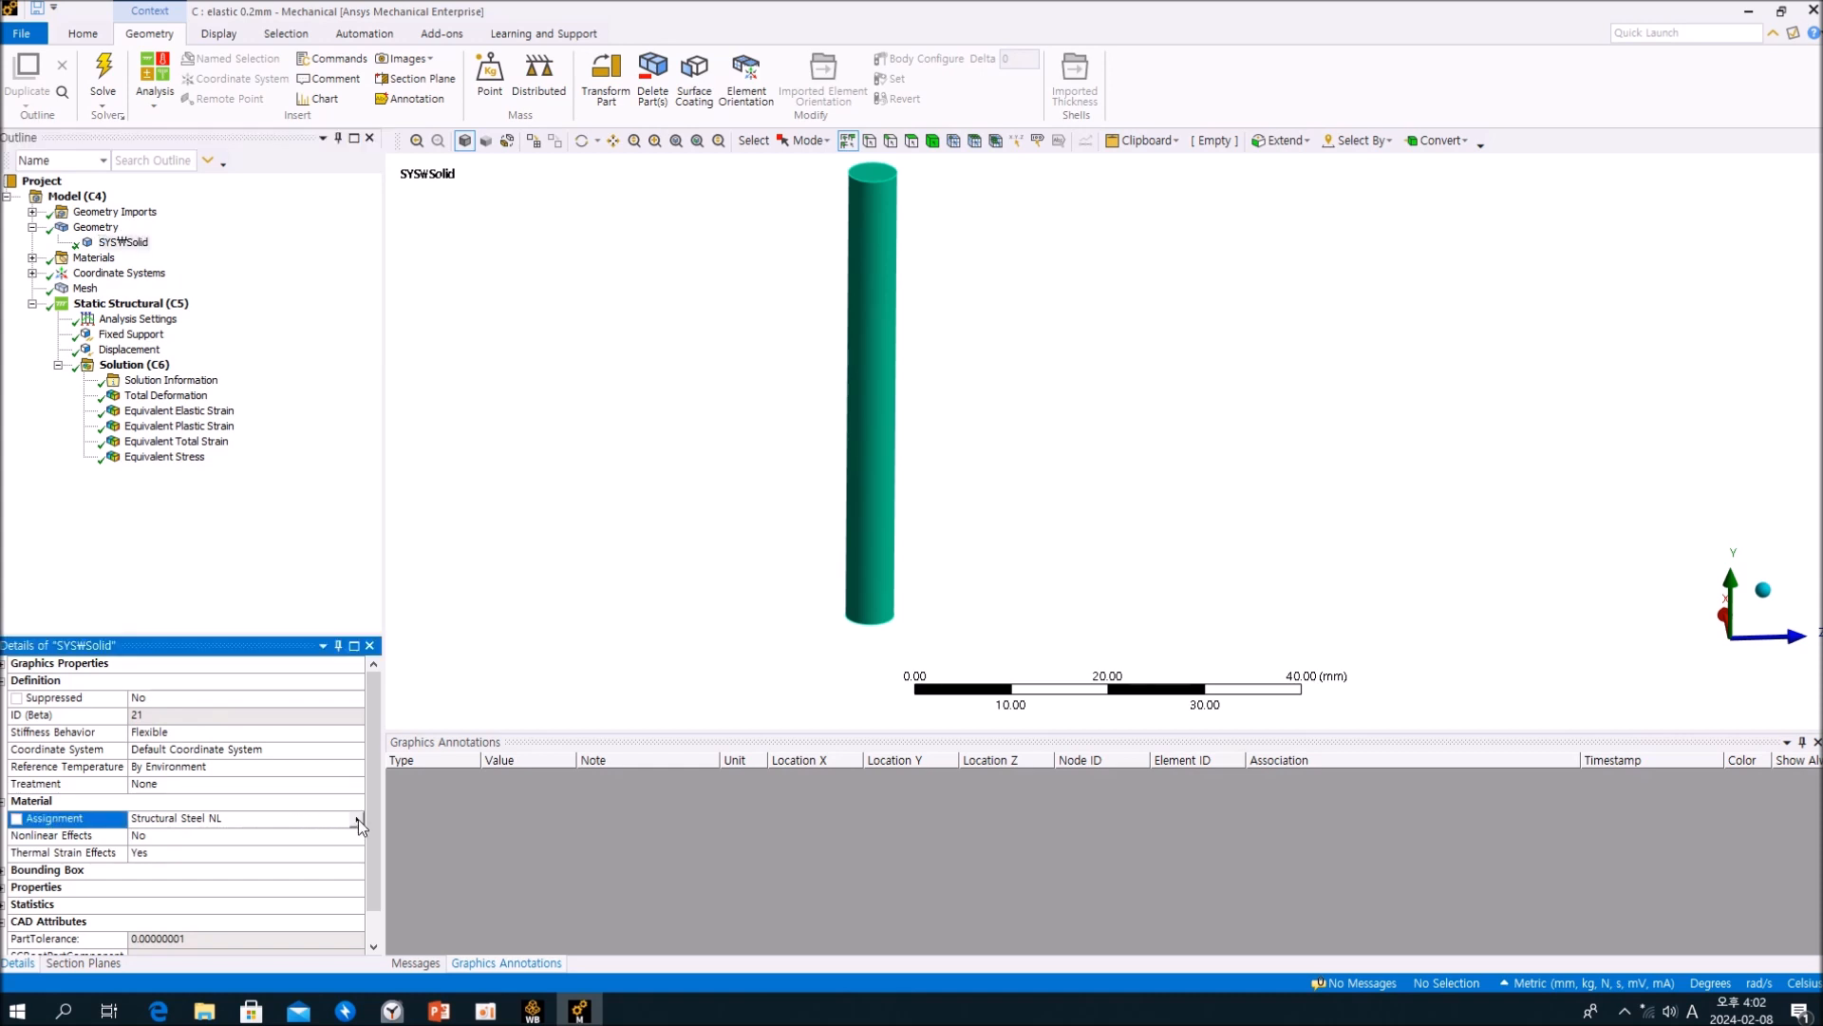
pyautogui.click(357, 819)
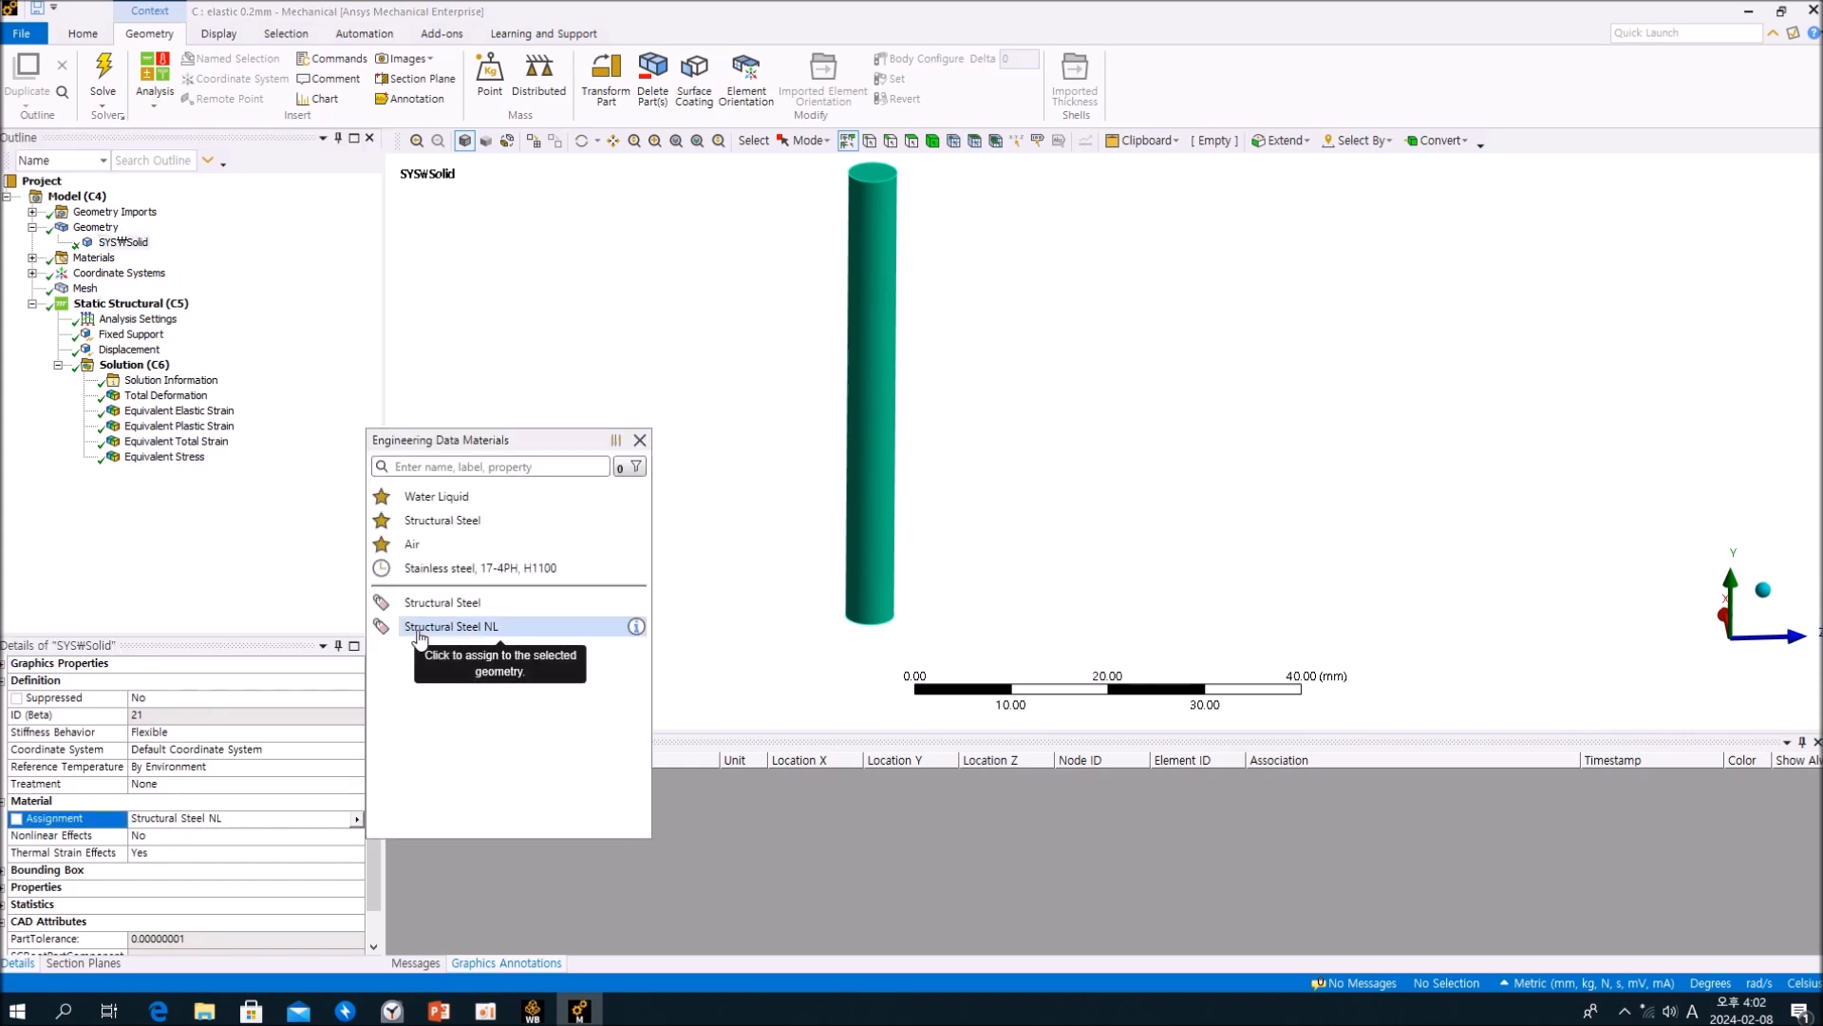
pyautogui.click(149, 533)
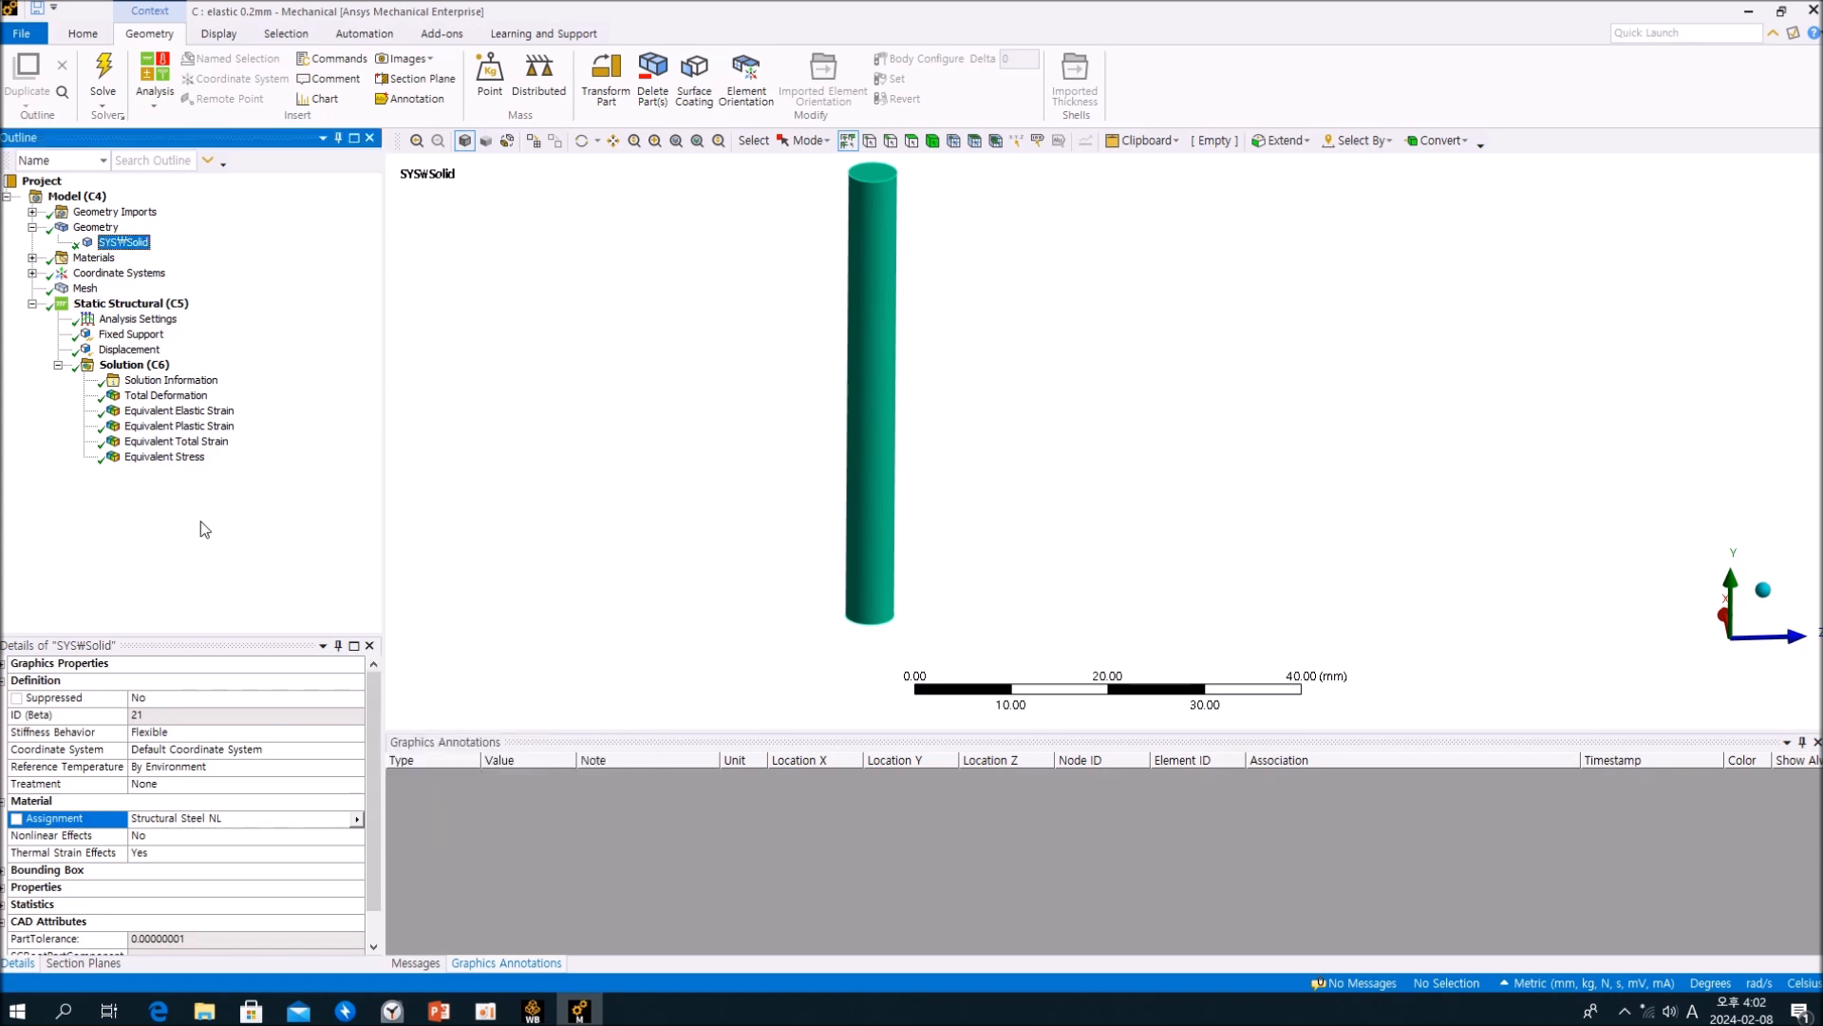
# Step: Review the Nonlinear Effects and Thermal Strain Effects settings of the cylinder body's material
pyautogui.click(49, 839)
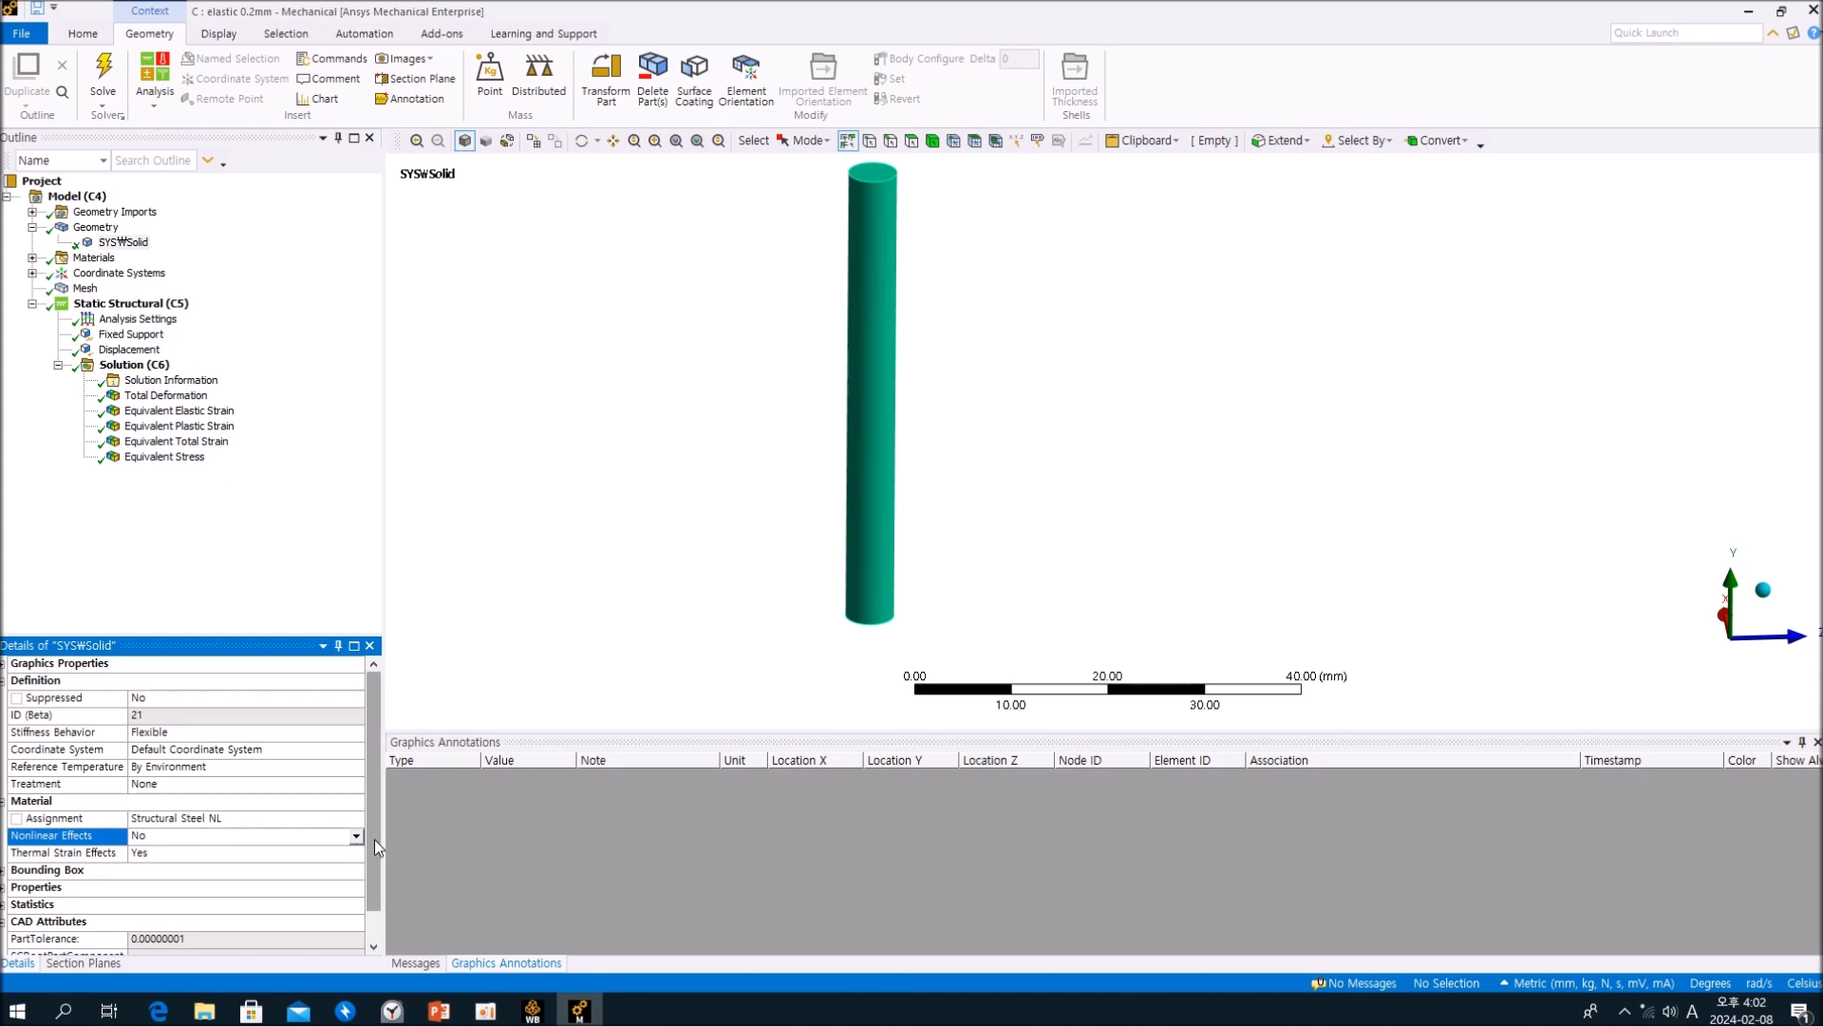
pyautogui.moveTo(374, 840); pyautogui.dragTo(386, 902)
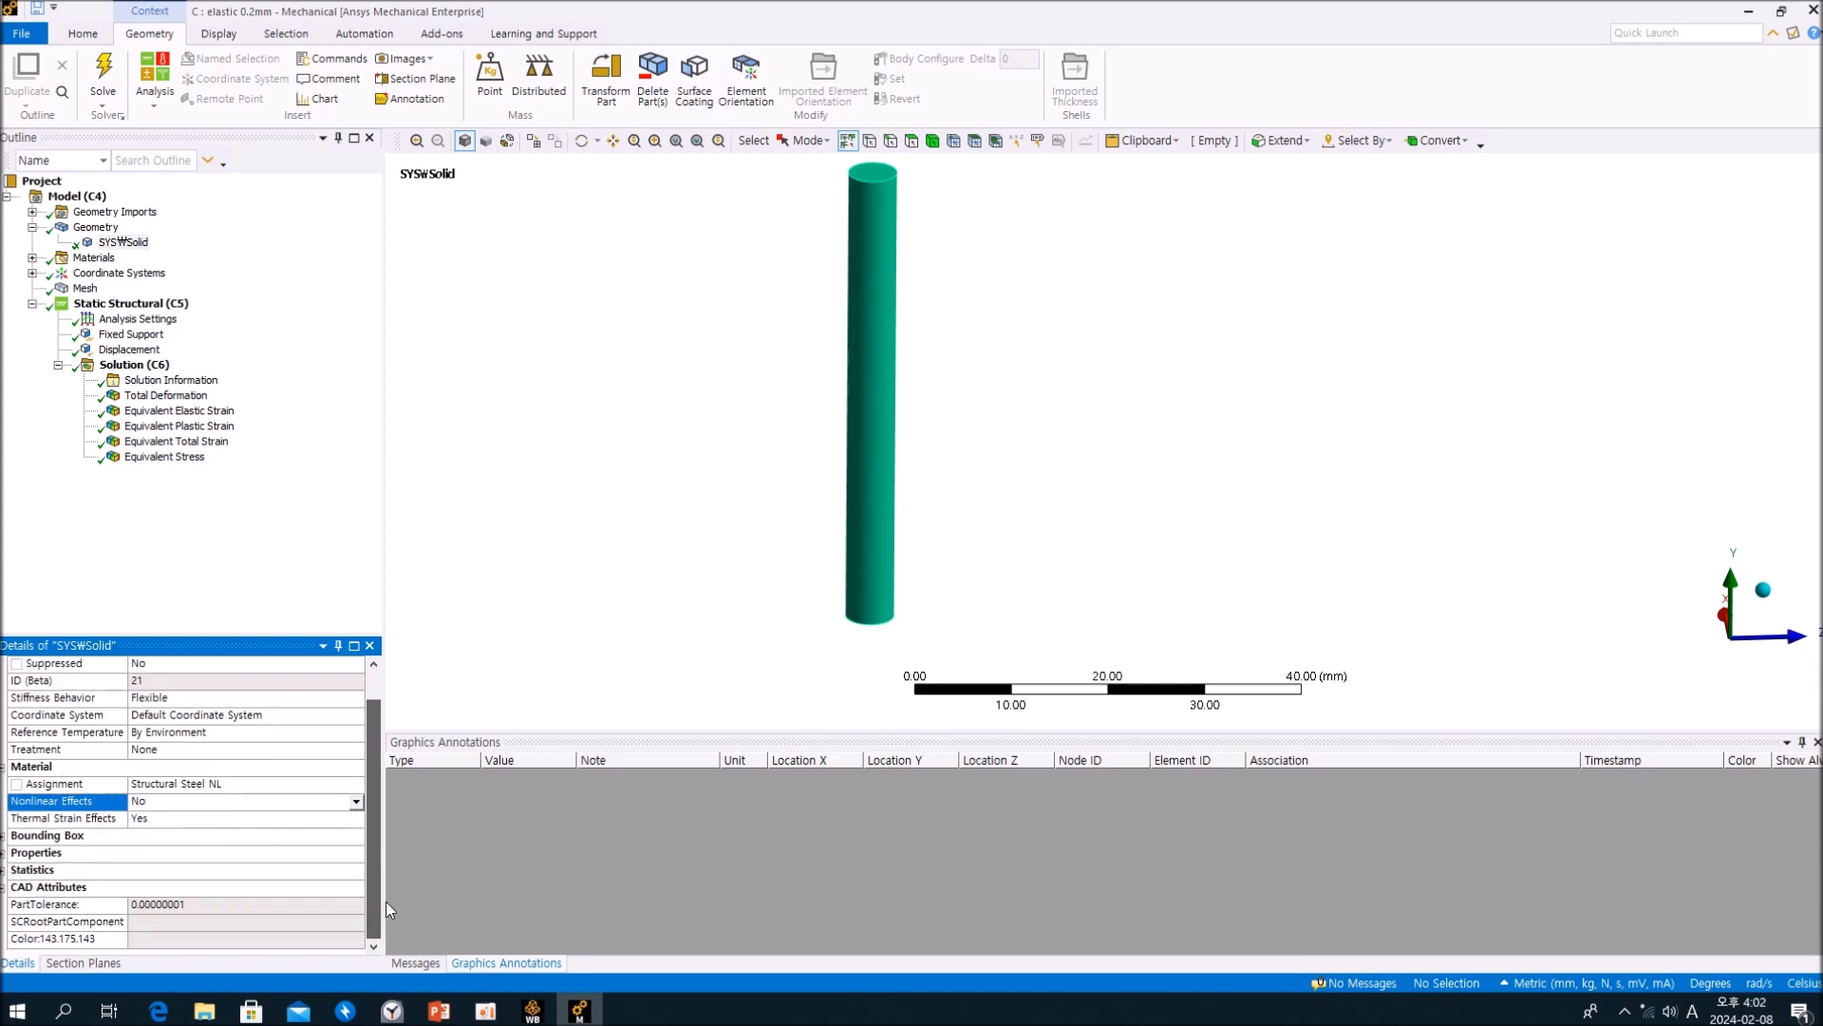
pyautogui.click(124, 242)
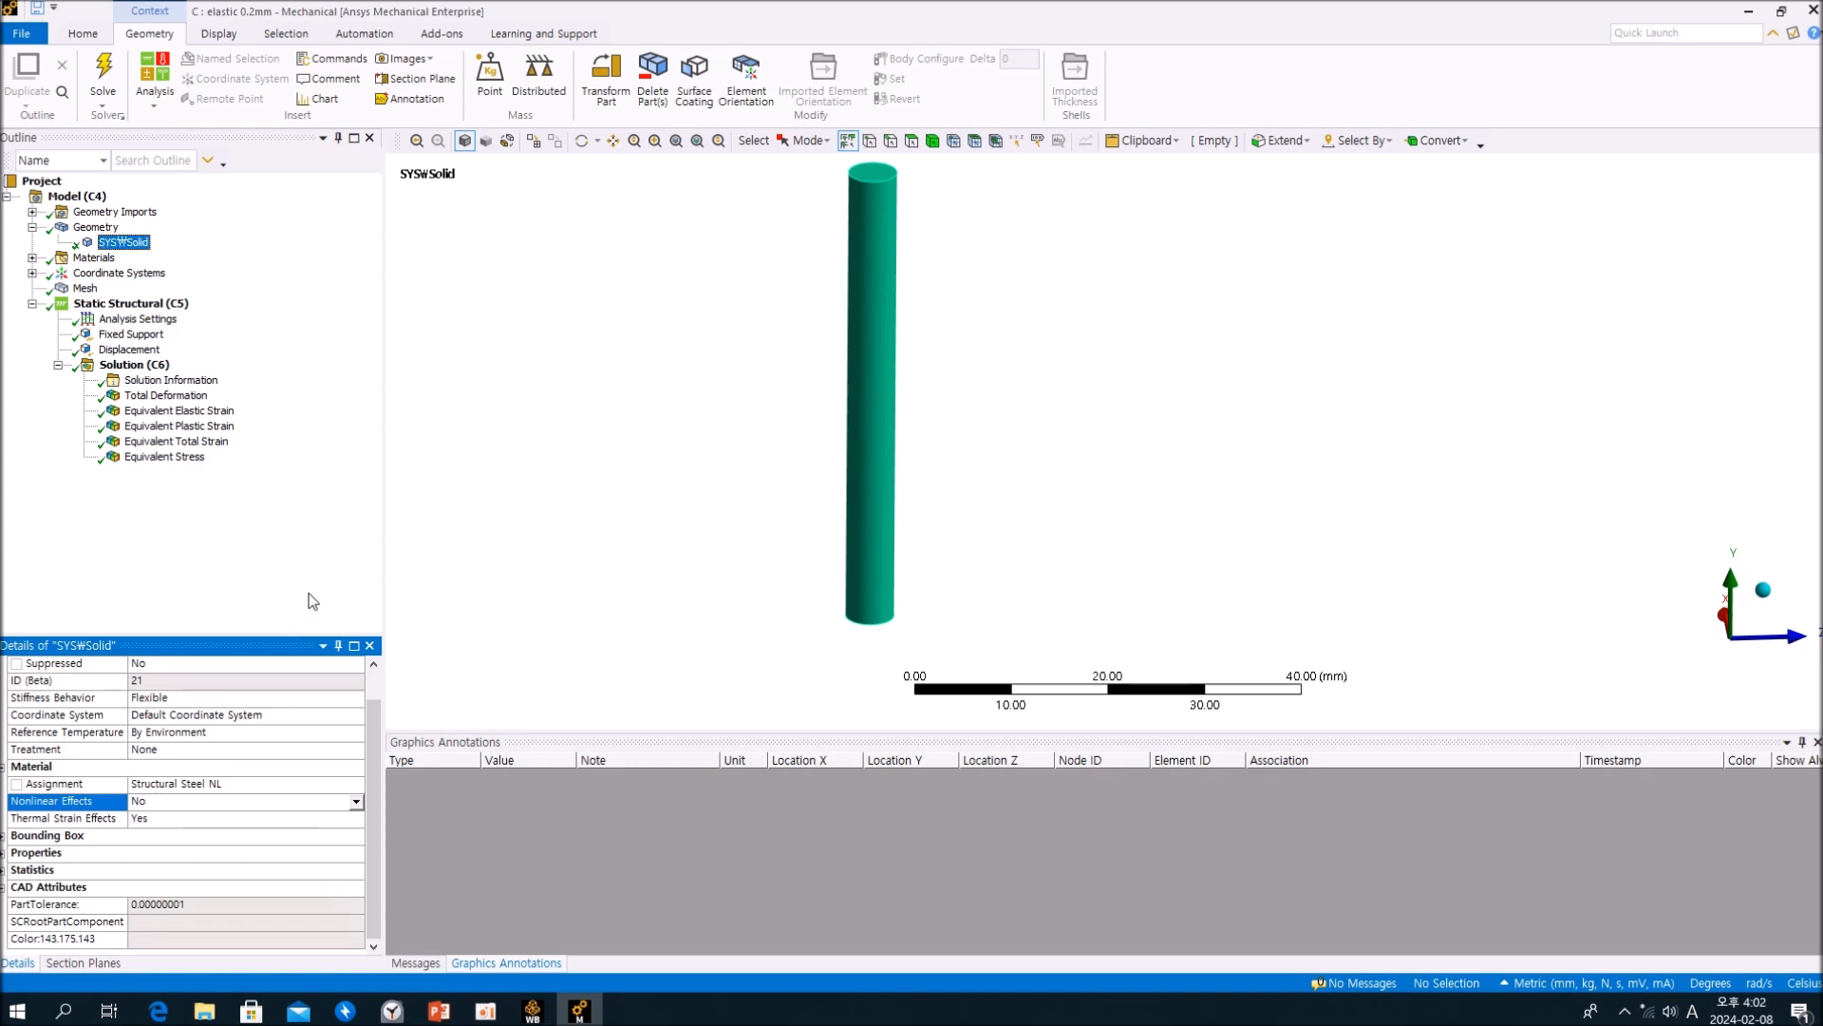
pyautogui.click(54, 821)
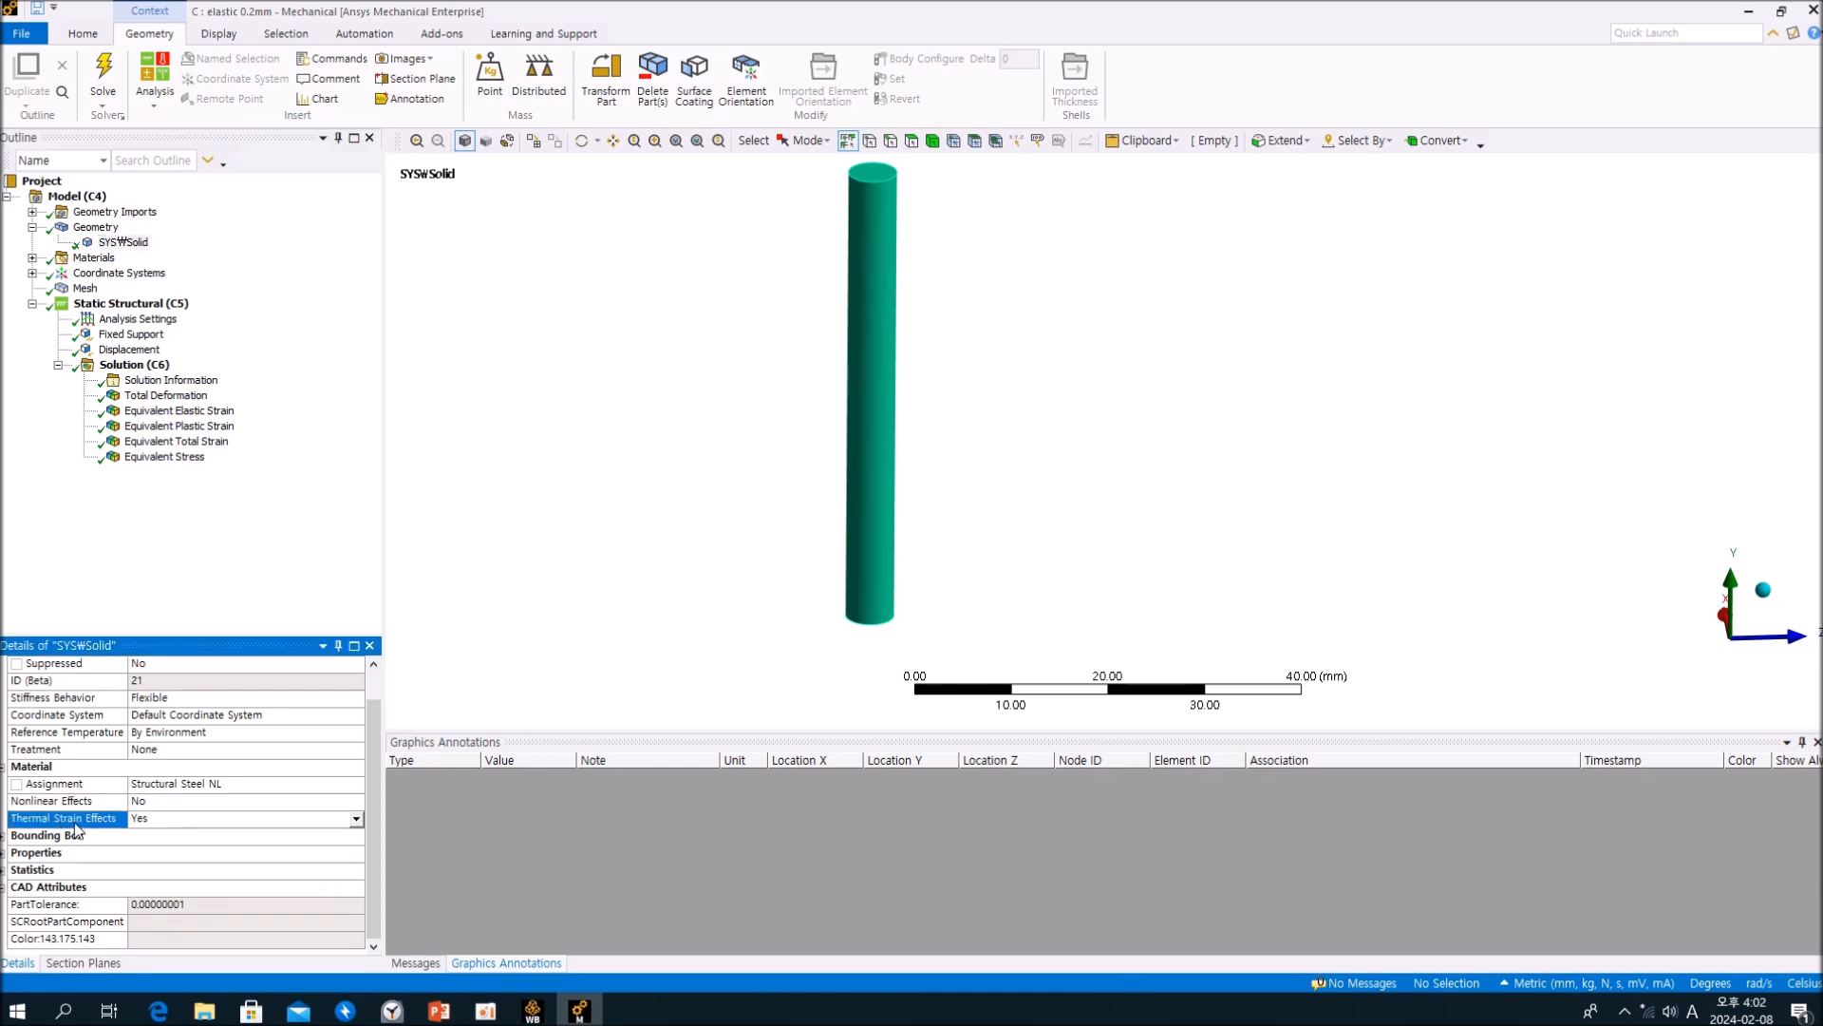
pyautogui.click(278, 582)
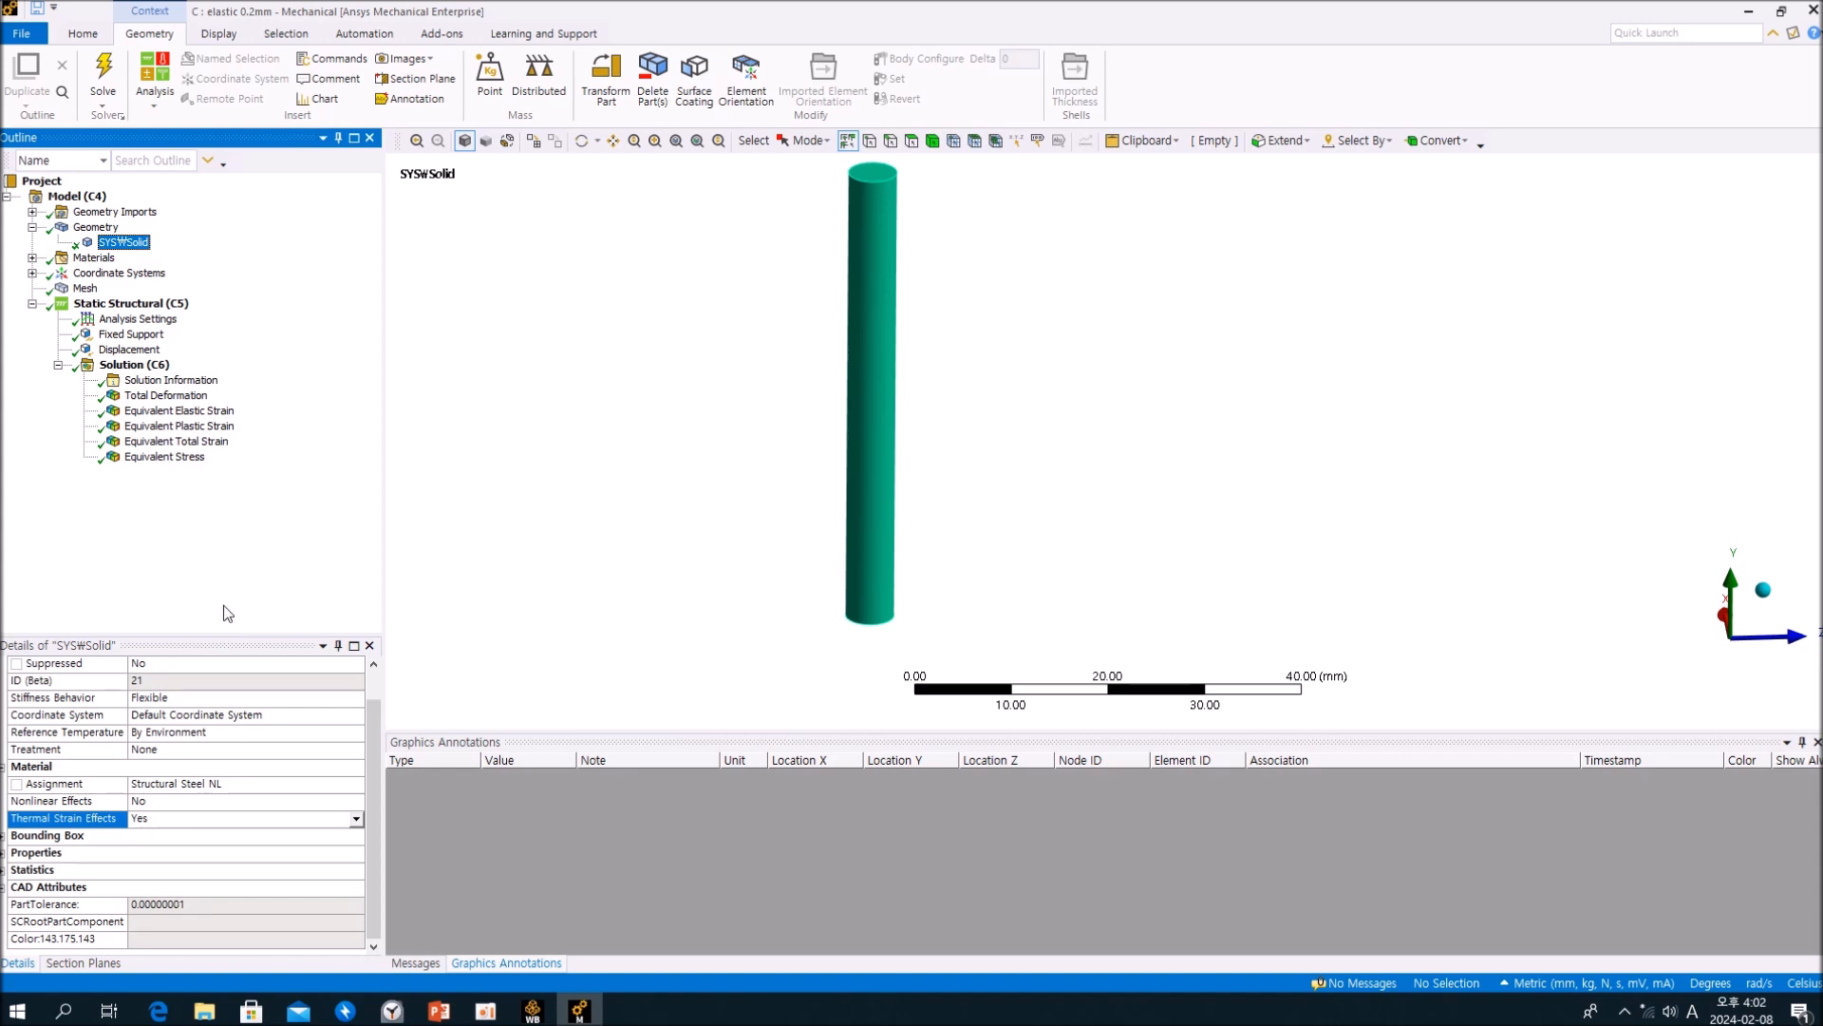
pyautogui.click(83, 803)
pyautogui.click(124, 242)
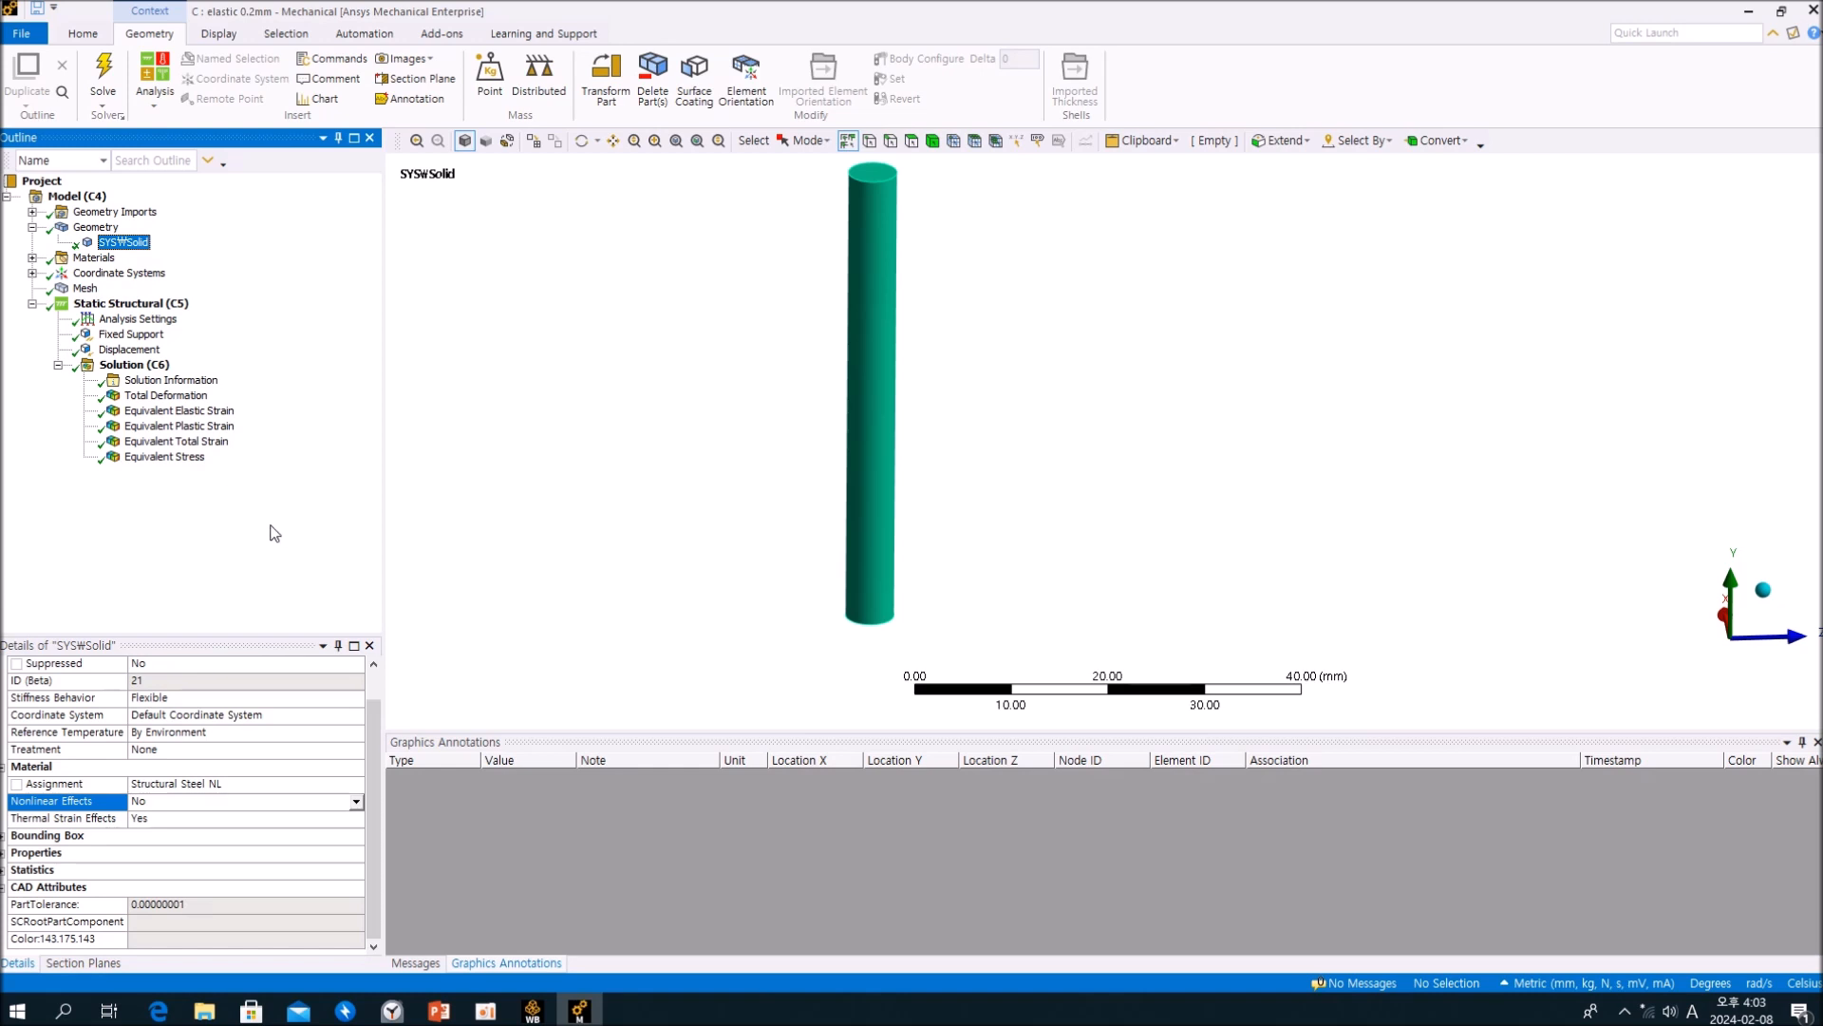
# Step: Show the cylinder's mesh with its Sizing settings and examine the element layout at the upper end face
pyautogui.click(86, 289)
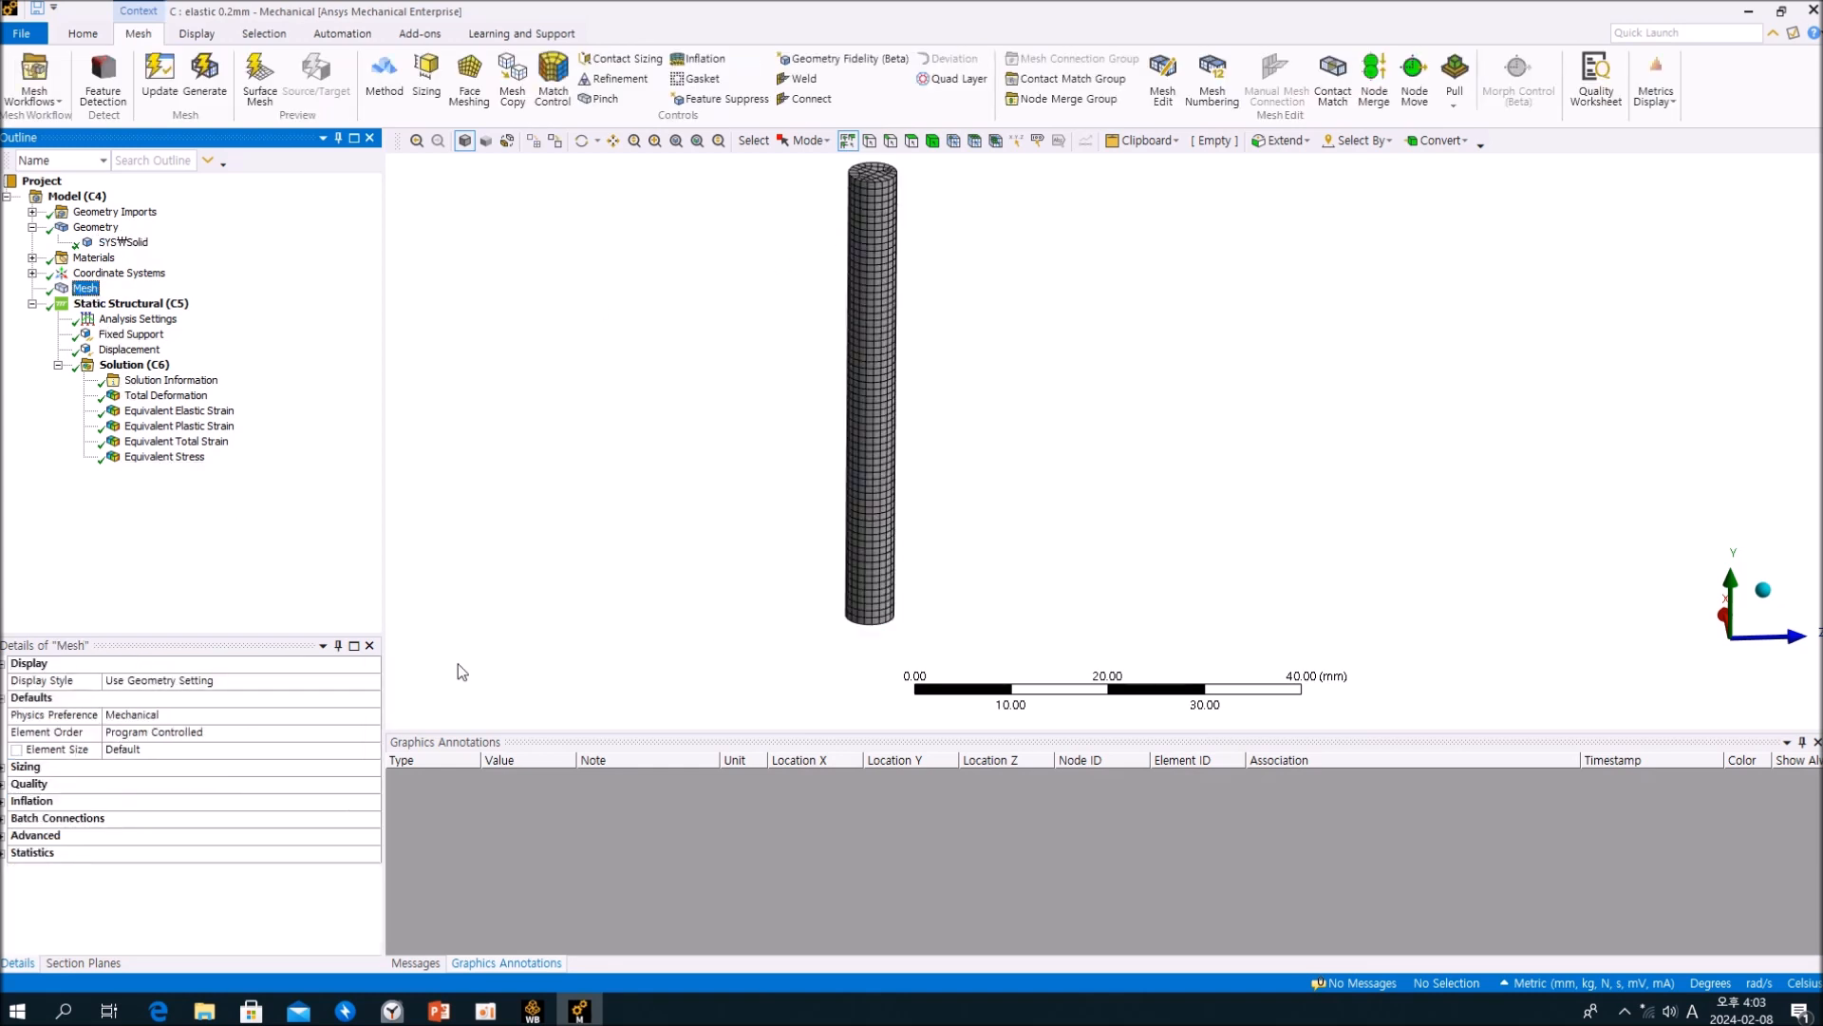
pyautogui.click(4, 767)
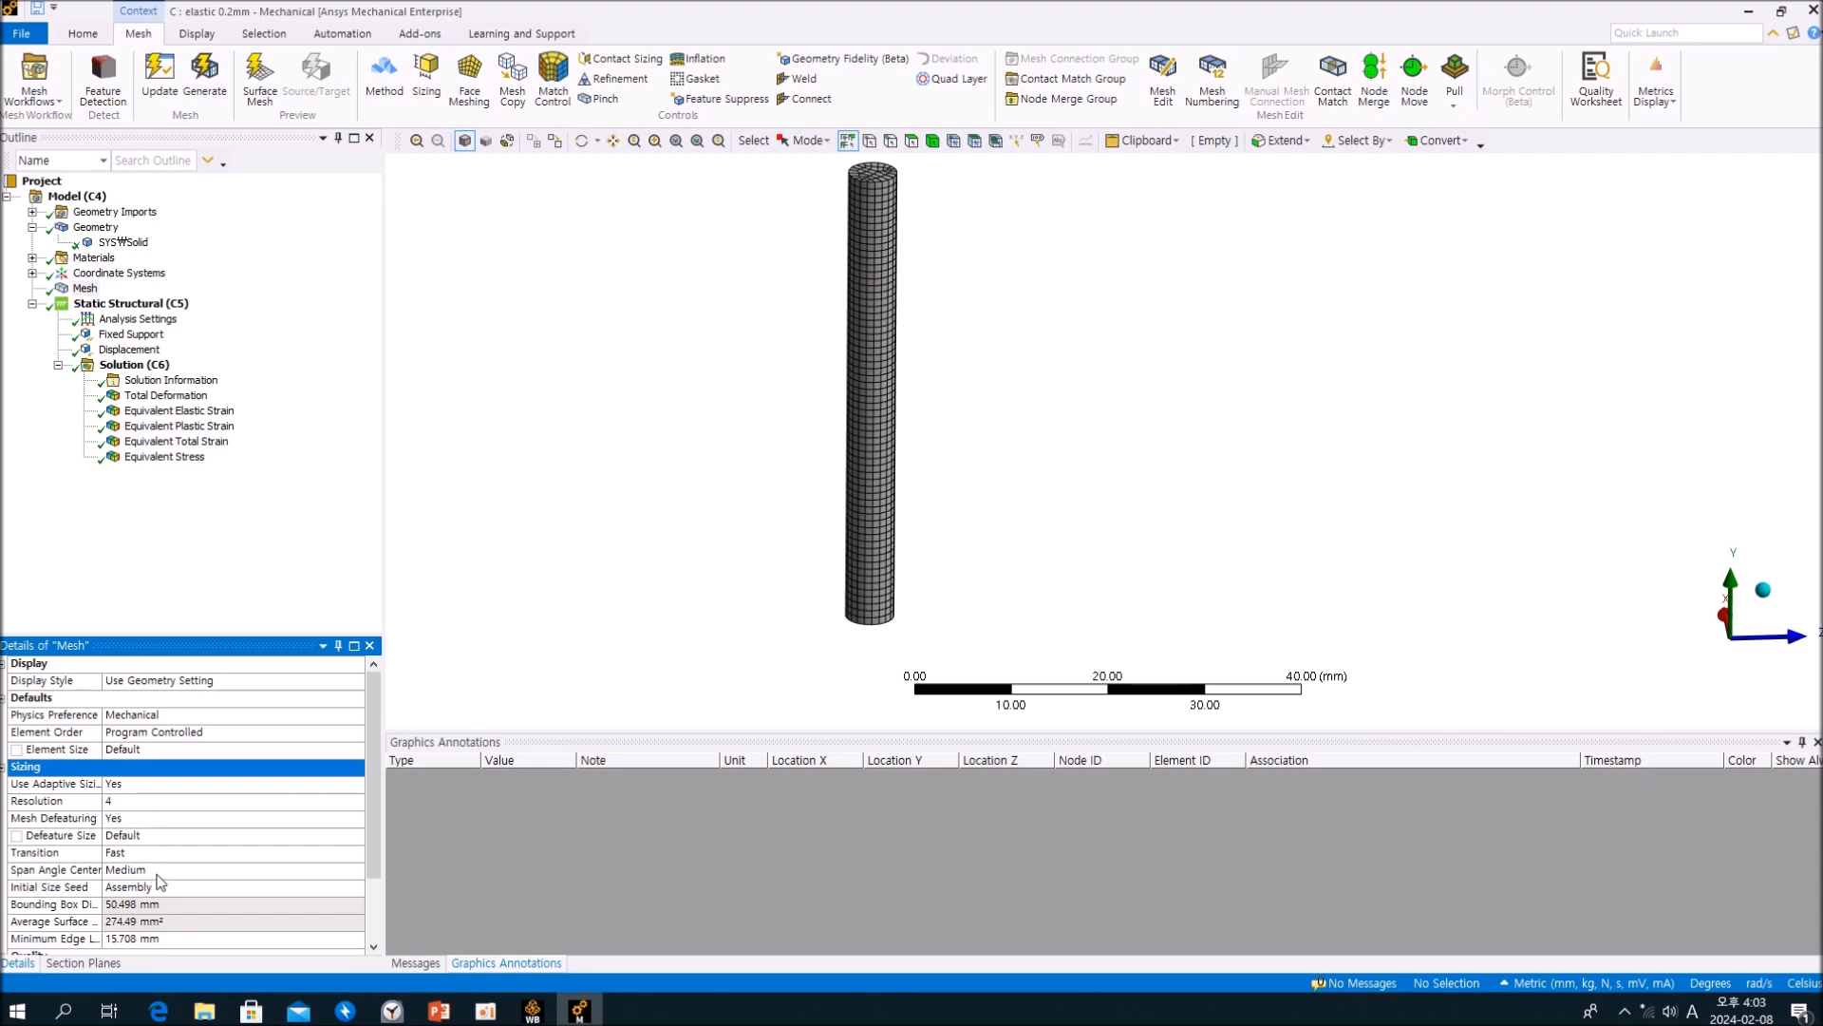
pyautogui.scroll(5, 855, 516)
pyautogui.scroll(-5, 844, 667)
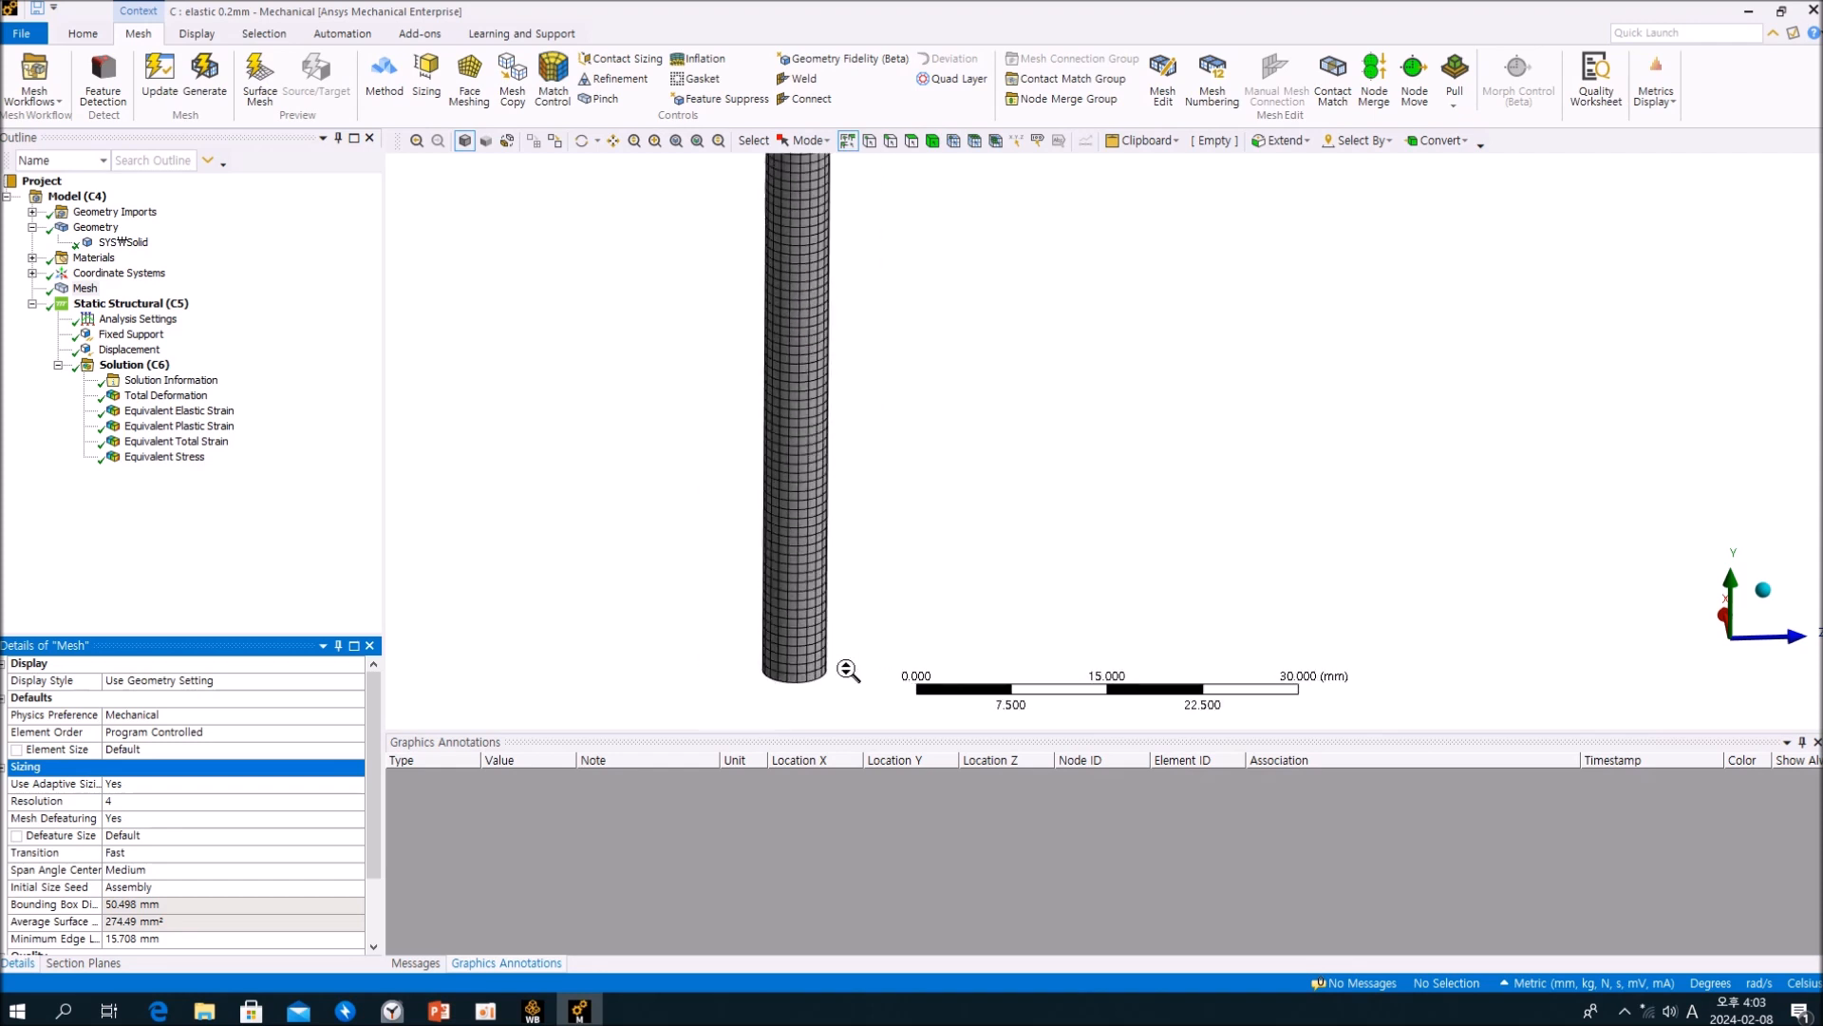
pyautogui.moveTo(823, 161); pyautogui.dragTo(978, 252, button='right')
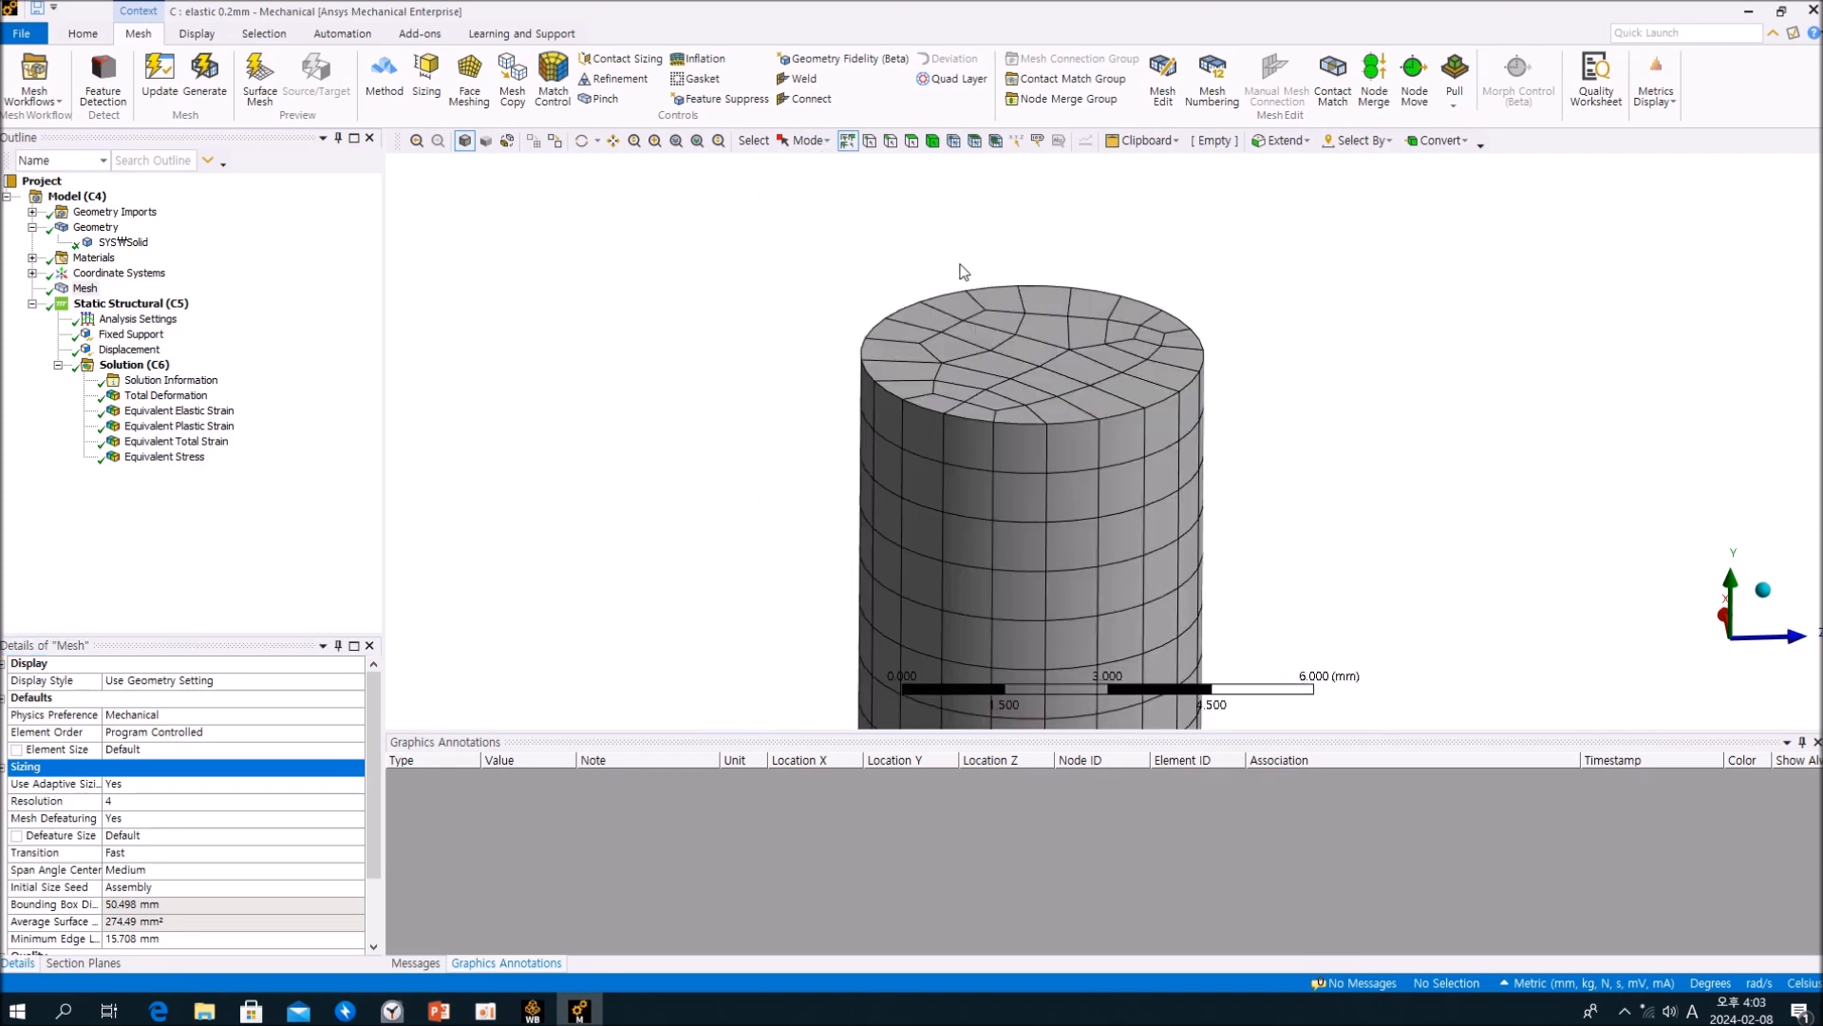
pyautogui.moveTo(1001, 407); pyautogui.dragTo(999, 427, button='middle')
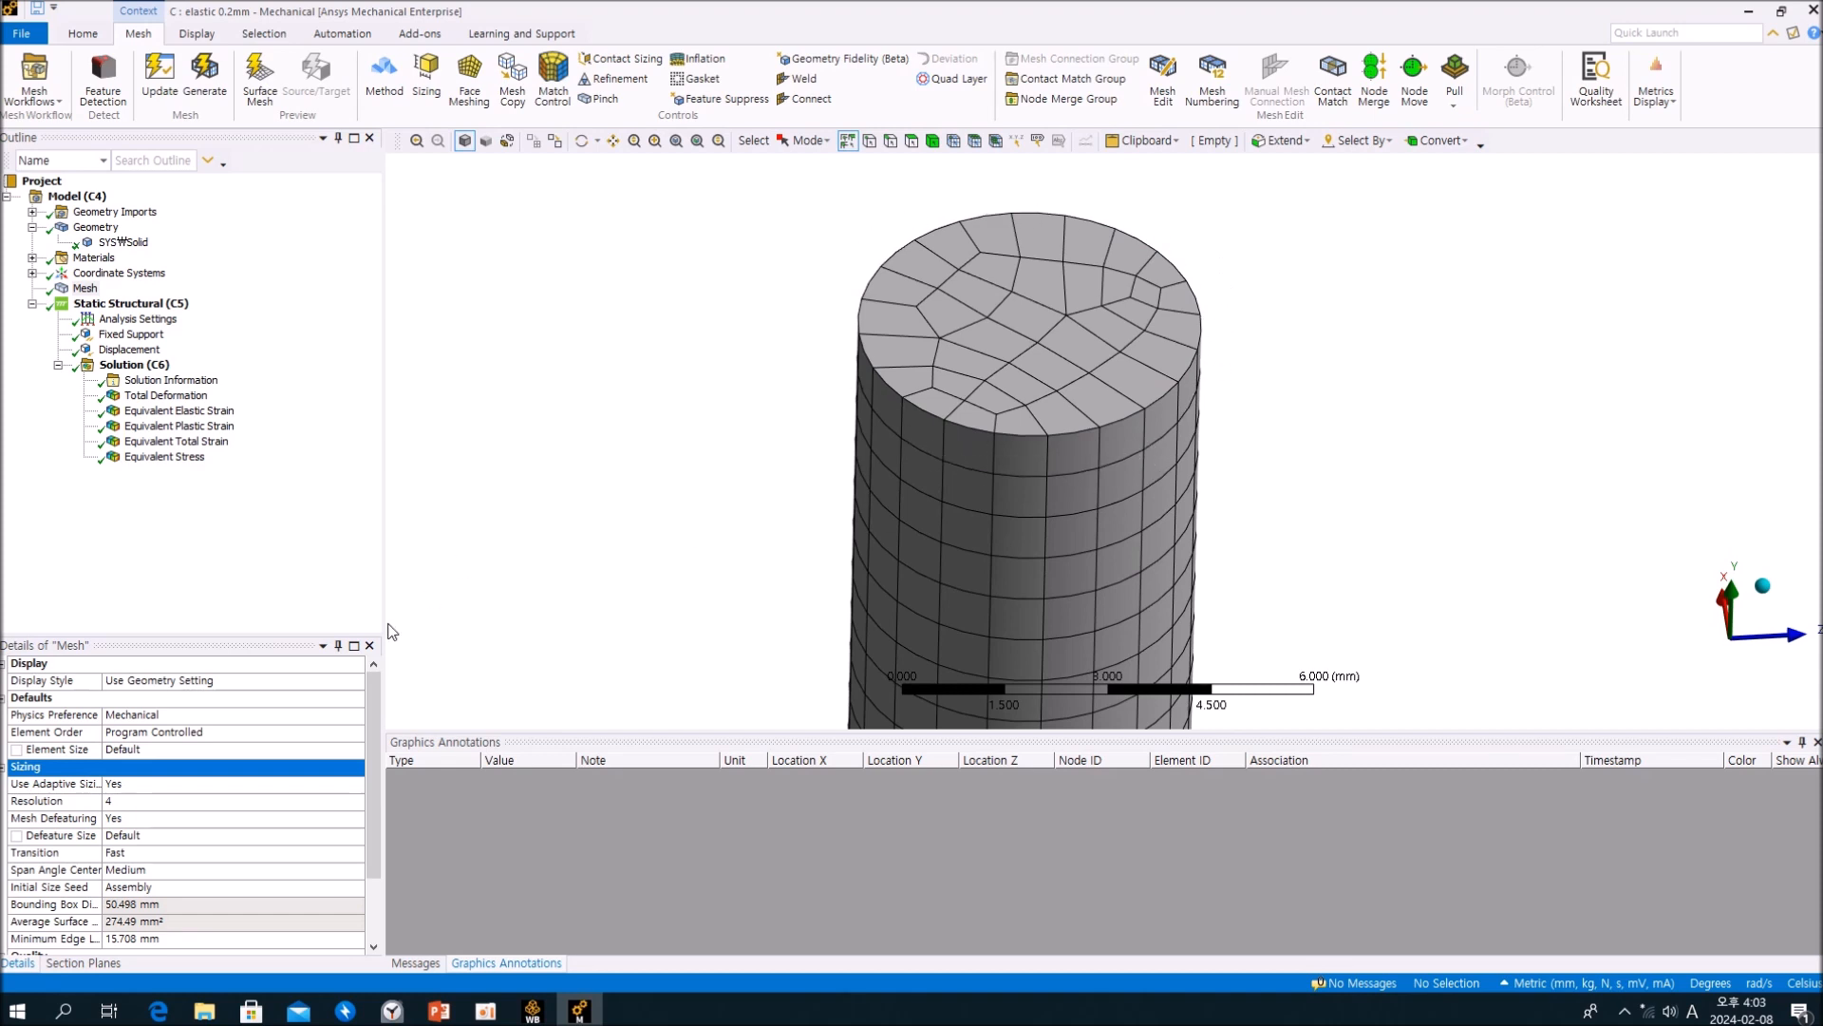
# Step: Set the mesh's Span Angle Center to Coarse and update the mesh
pyautogui.click(143, 853)
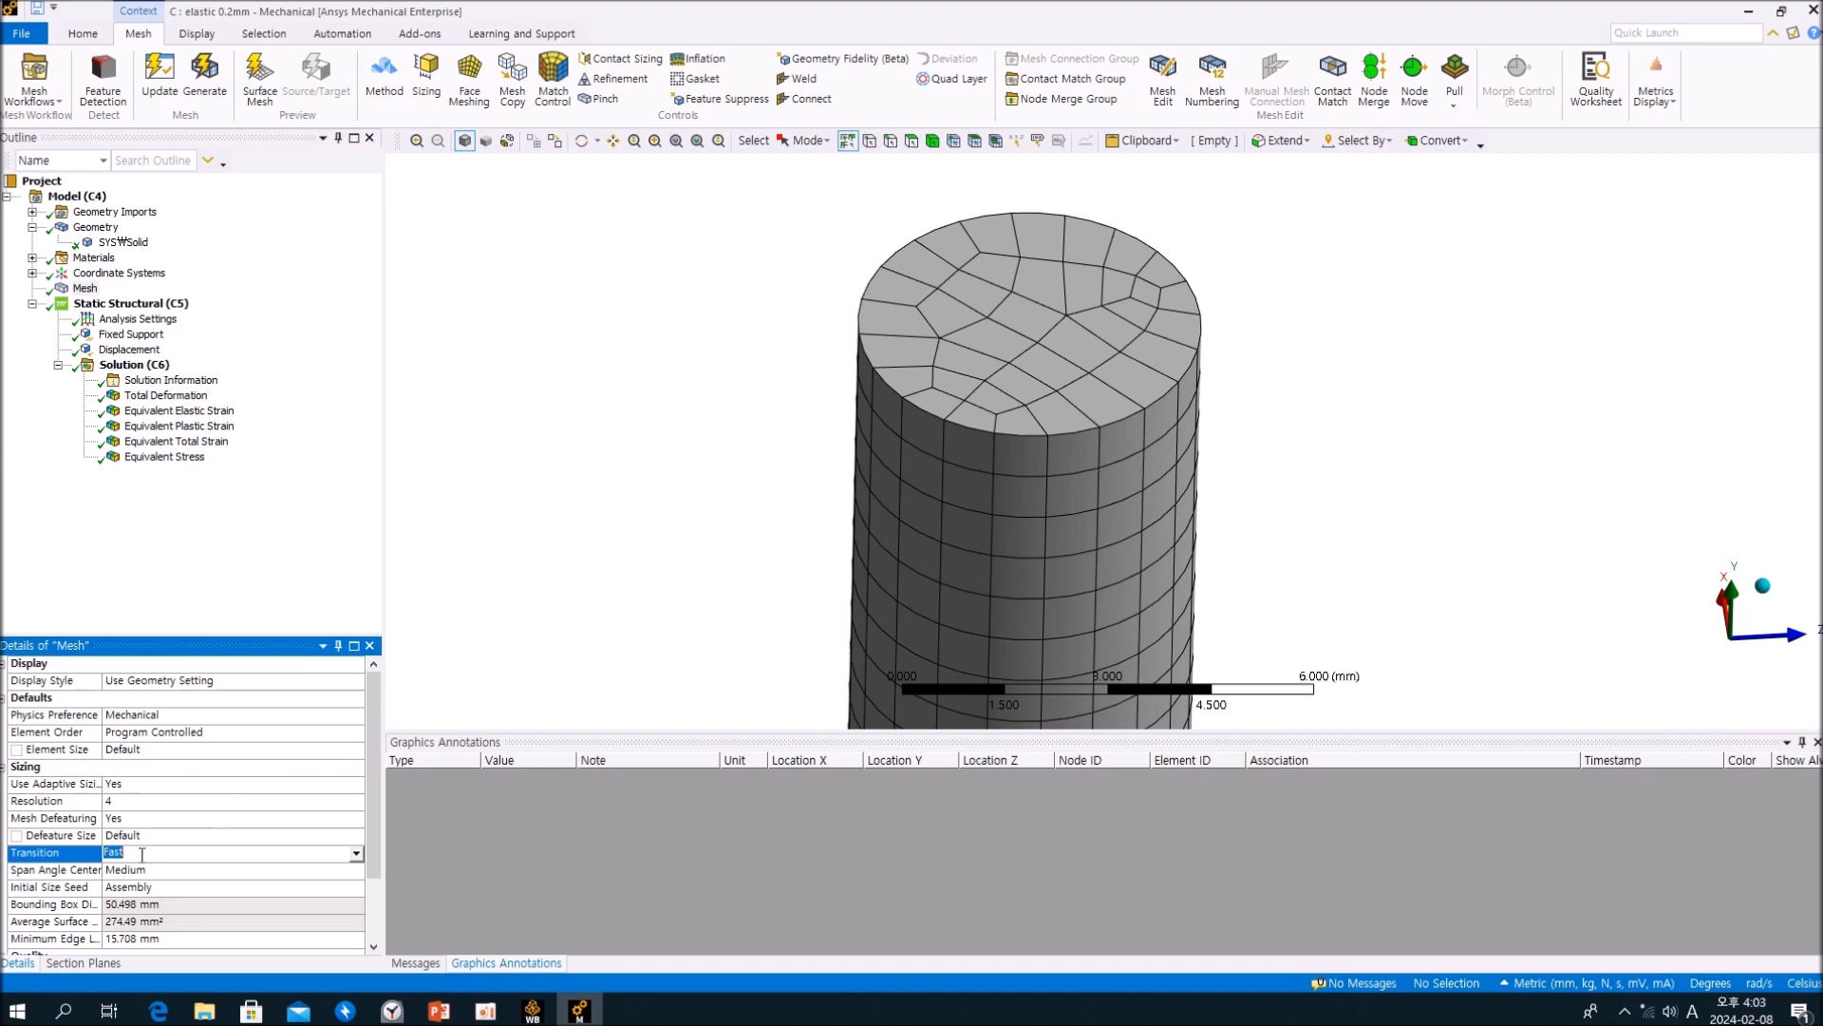
pyautogui.click(349, 870)
pyautogui.click(357, 871)
pyautogui.click(266, 887)
pyautogui.click(216, 586)
pyautogui.click(85, 289)
pyautogui.rightClick(84, 289)
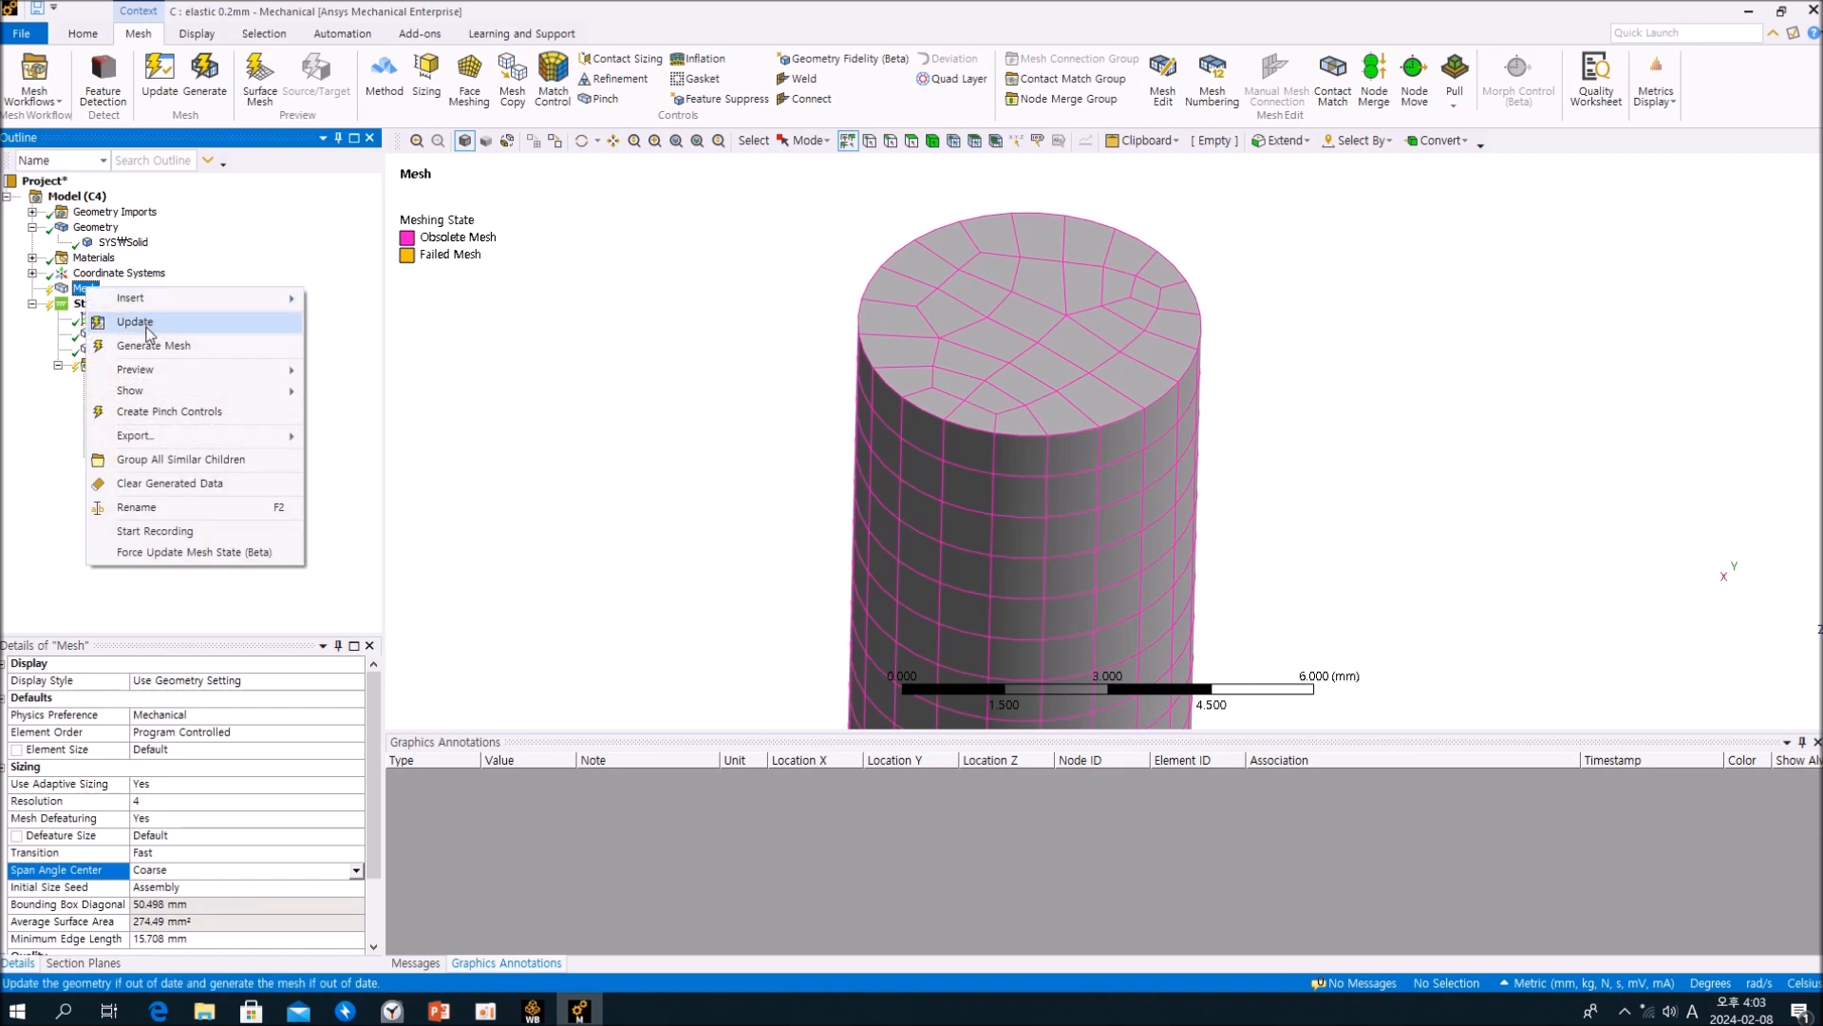
pyautogui.click(157, 326)
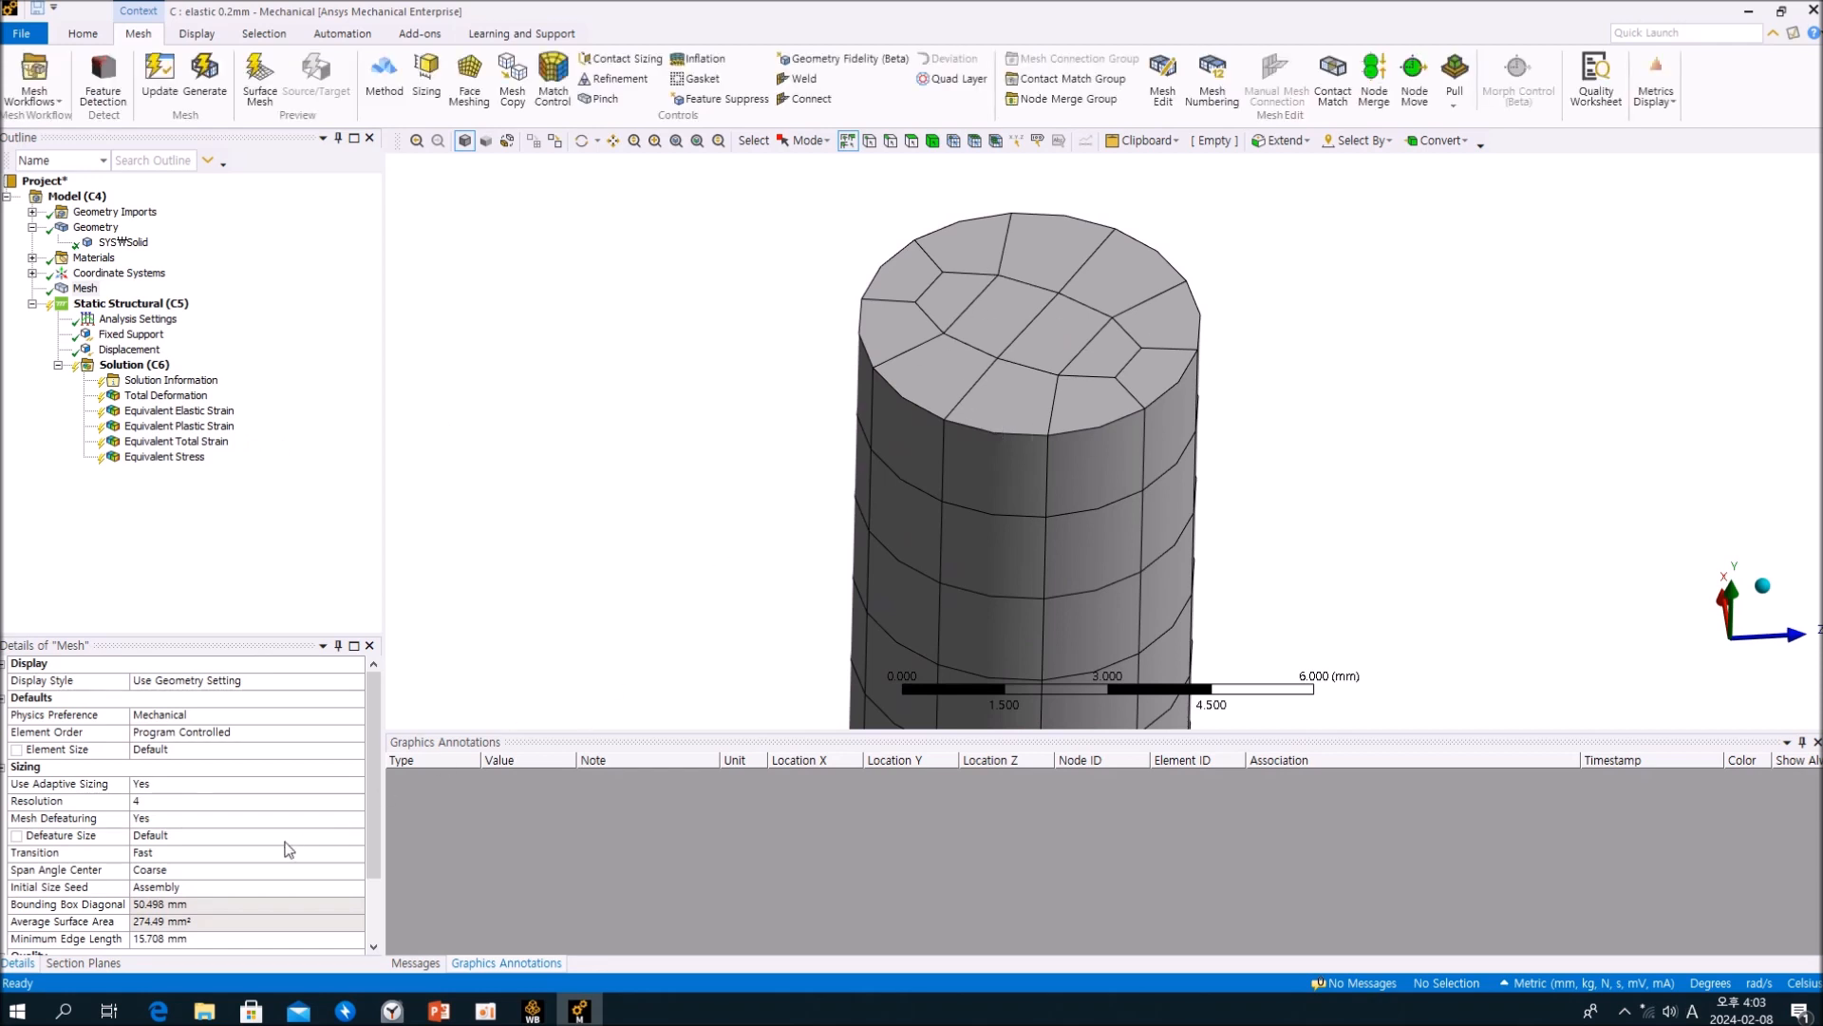
# Step: Set the mesh's Span Angle Center to Medium and regenerate the mesh
pyautogui.click(355, 871)
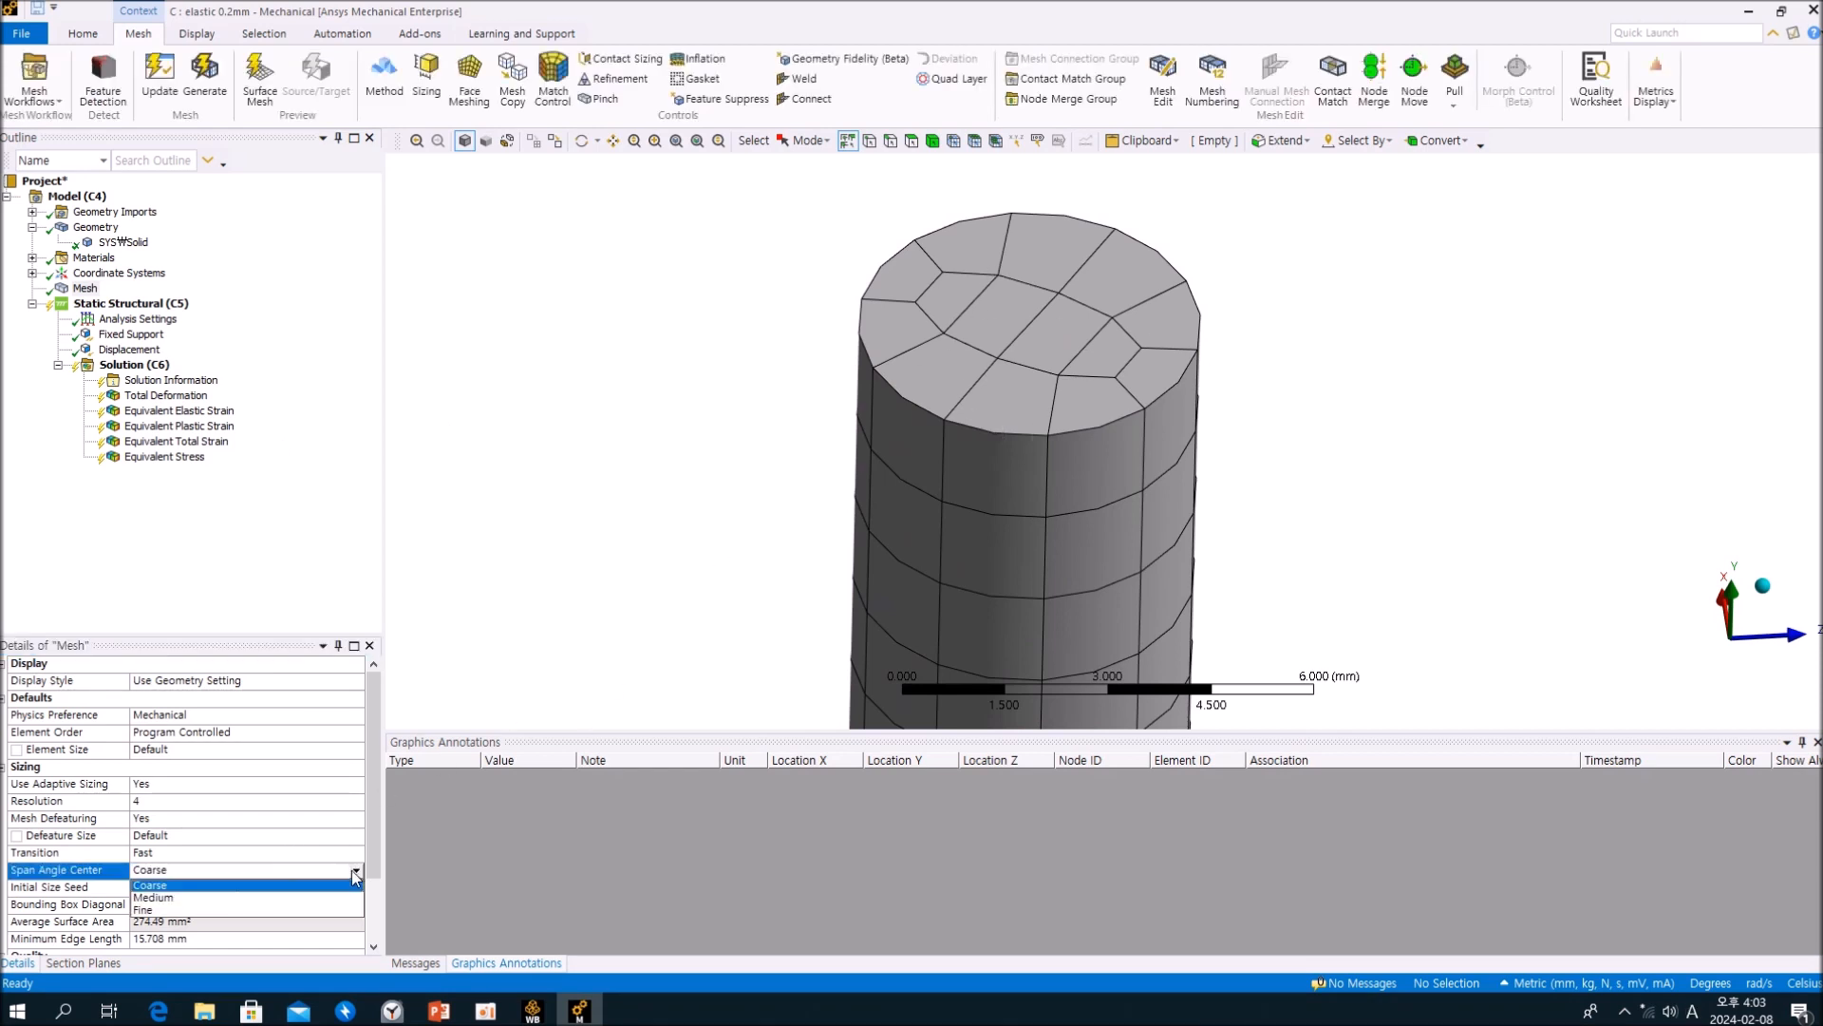
pyautogui.click(204, 897)
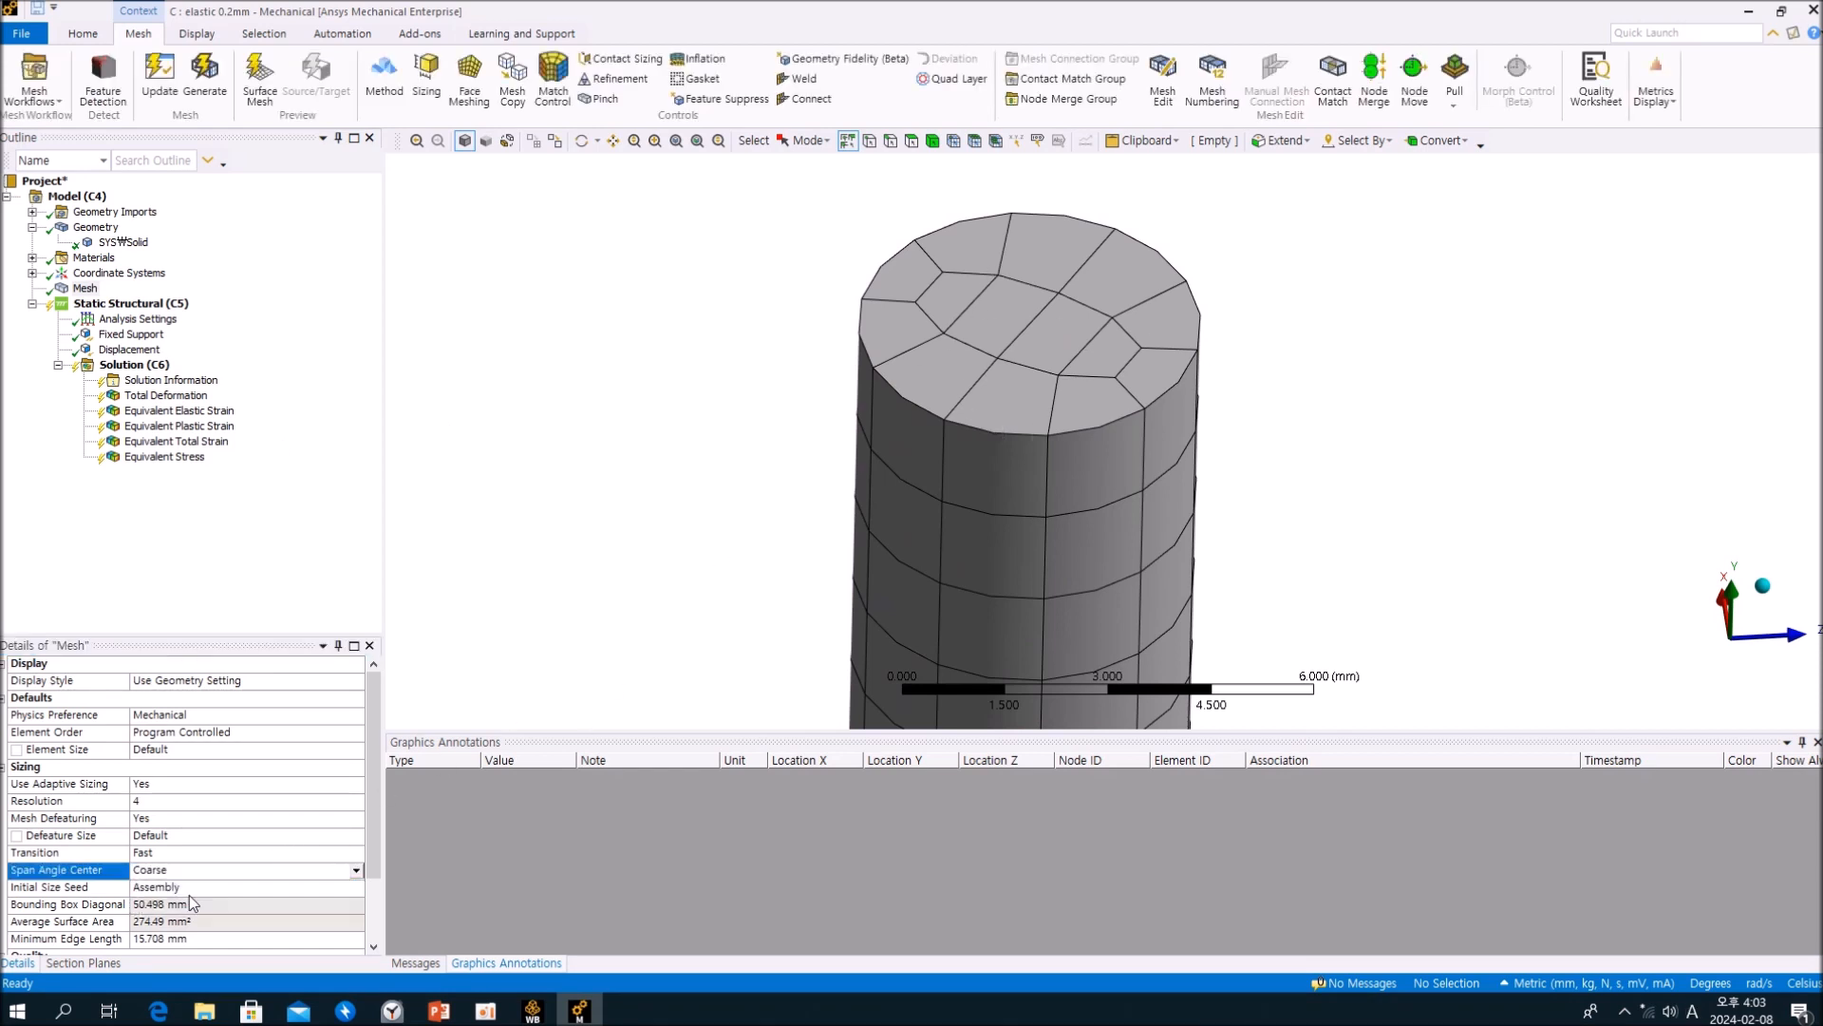
pyautogui.rightClick(84, 288)
pyautogui.click(213, 342)
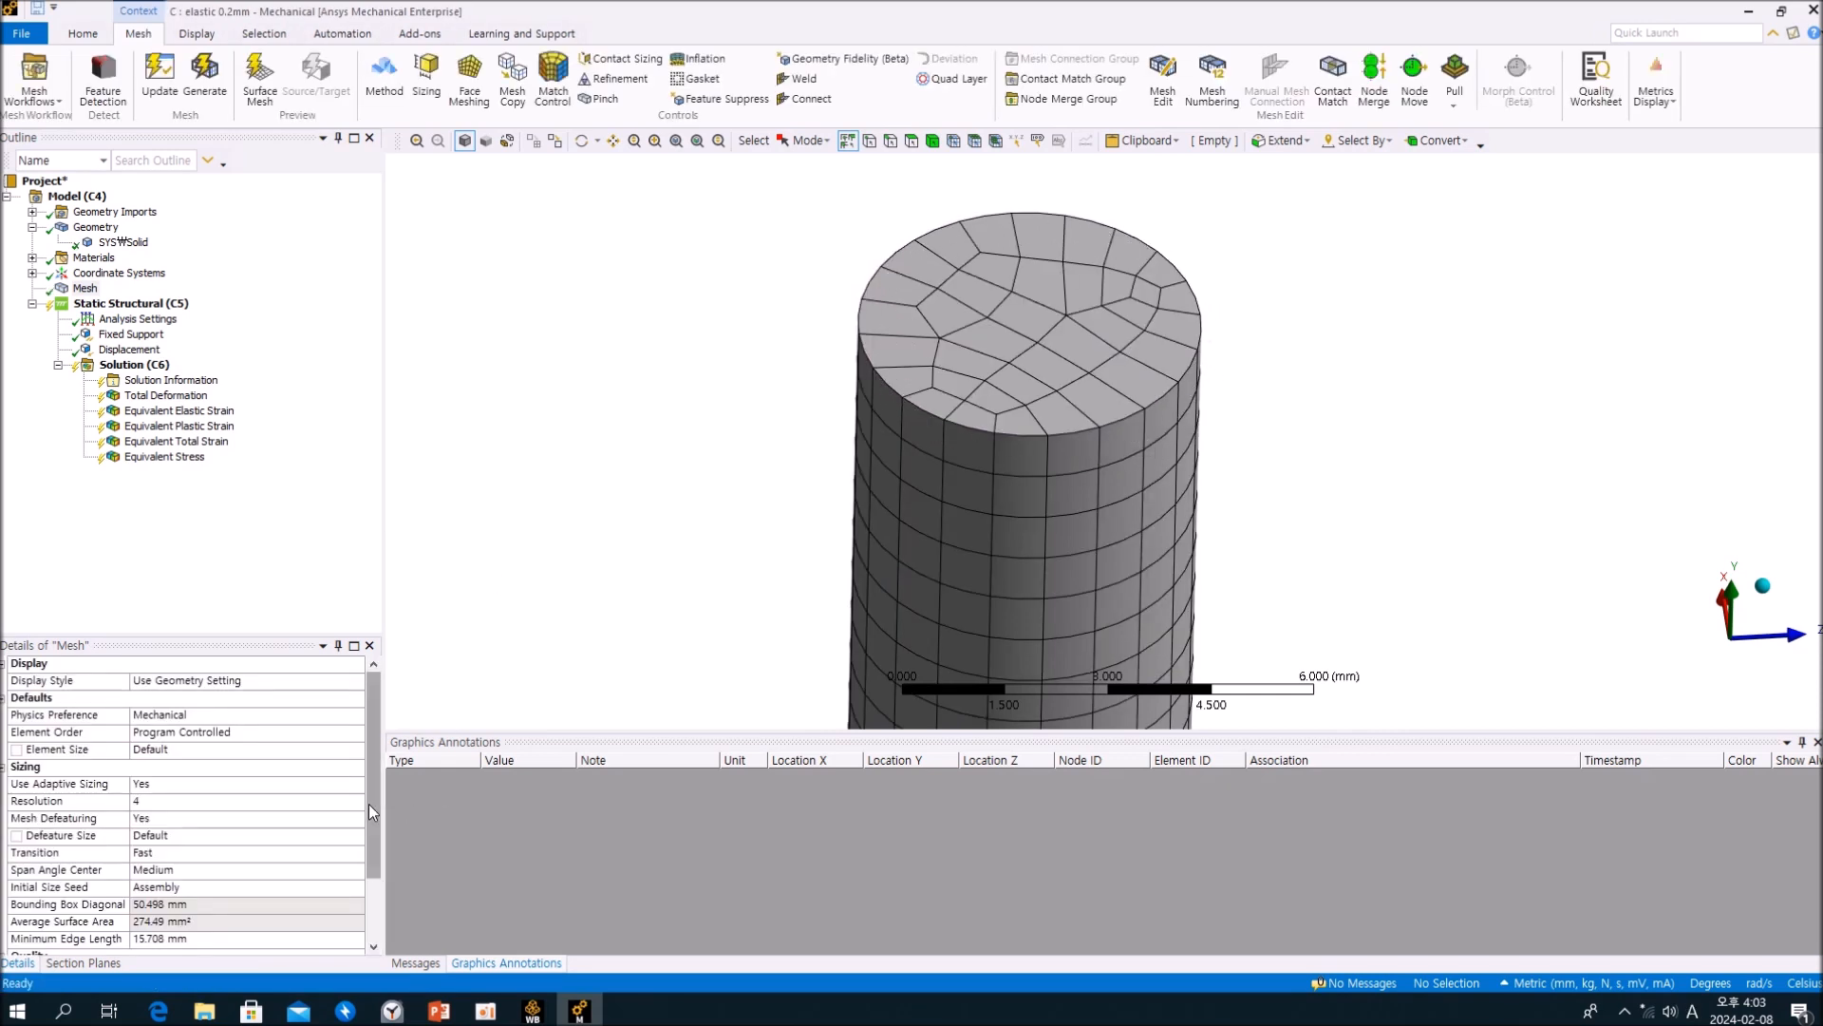
# Step: Set the mesh's Span Angle Center to Fine and update the mesh
pyautogui.click(353, 871)
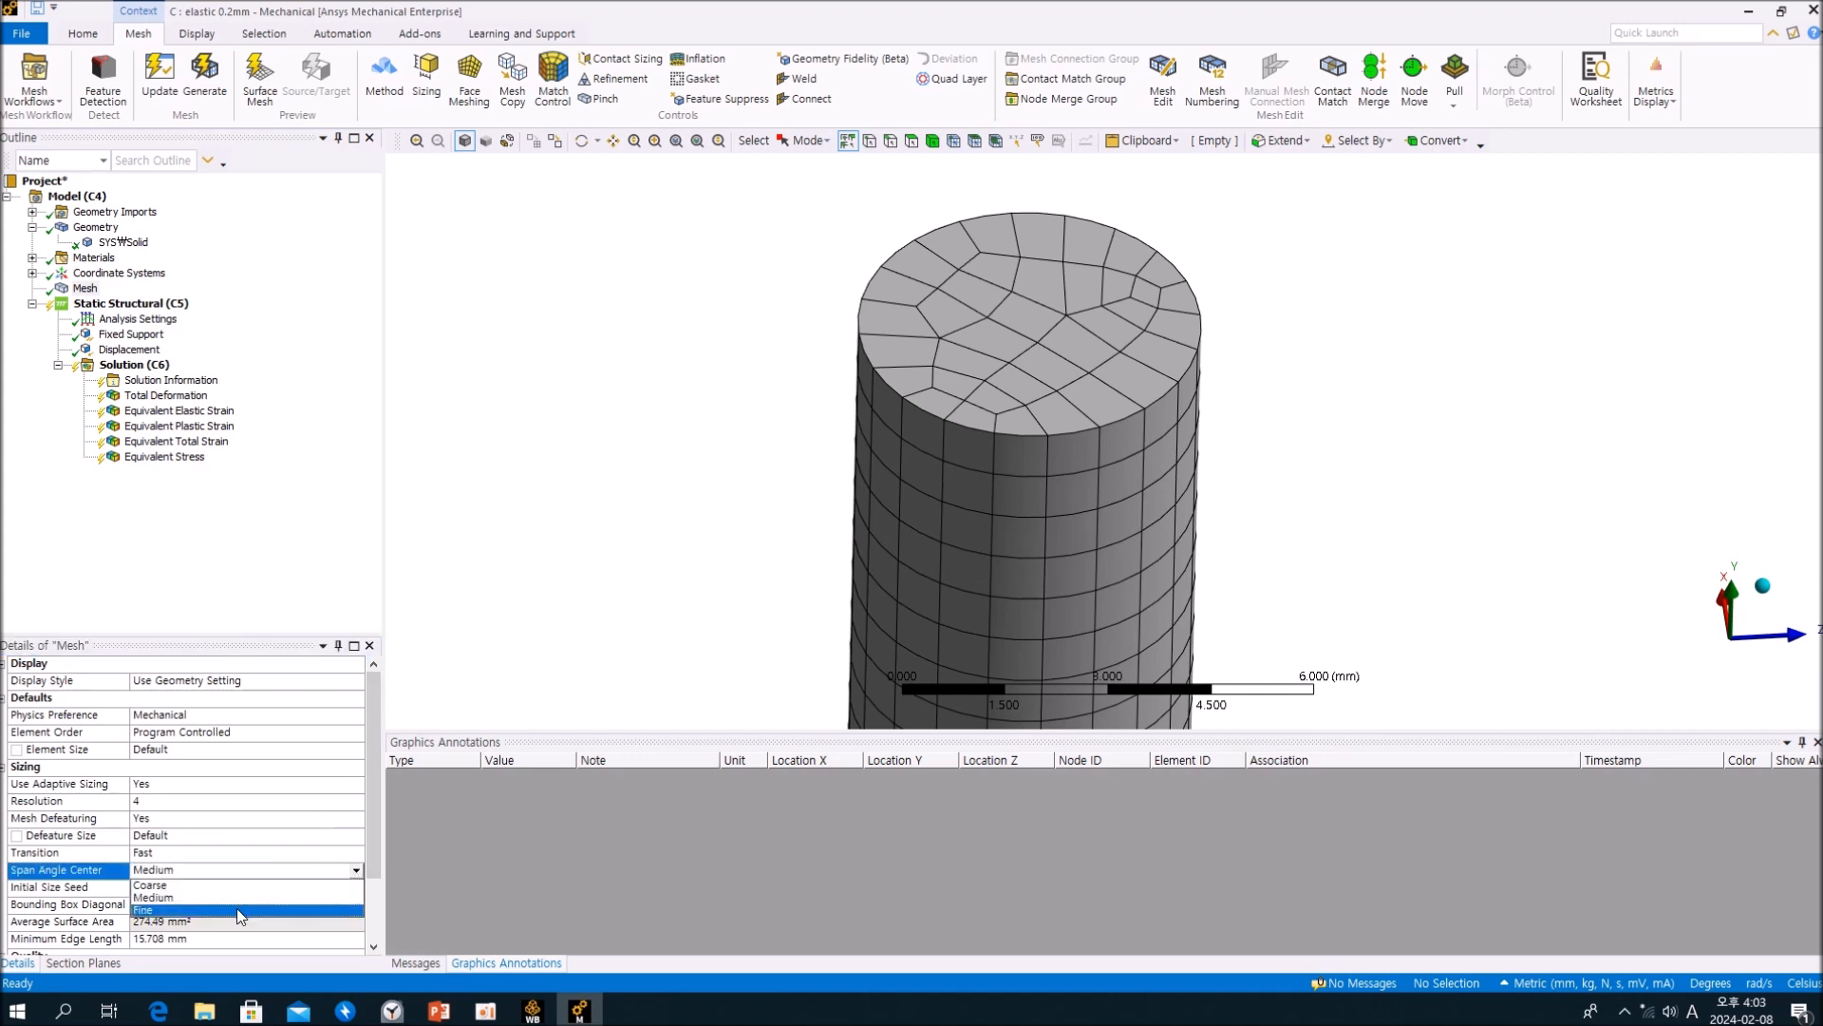
pyautogui.click(244, 910)
pyautogui.rightClick(90, 290)
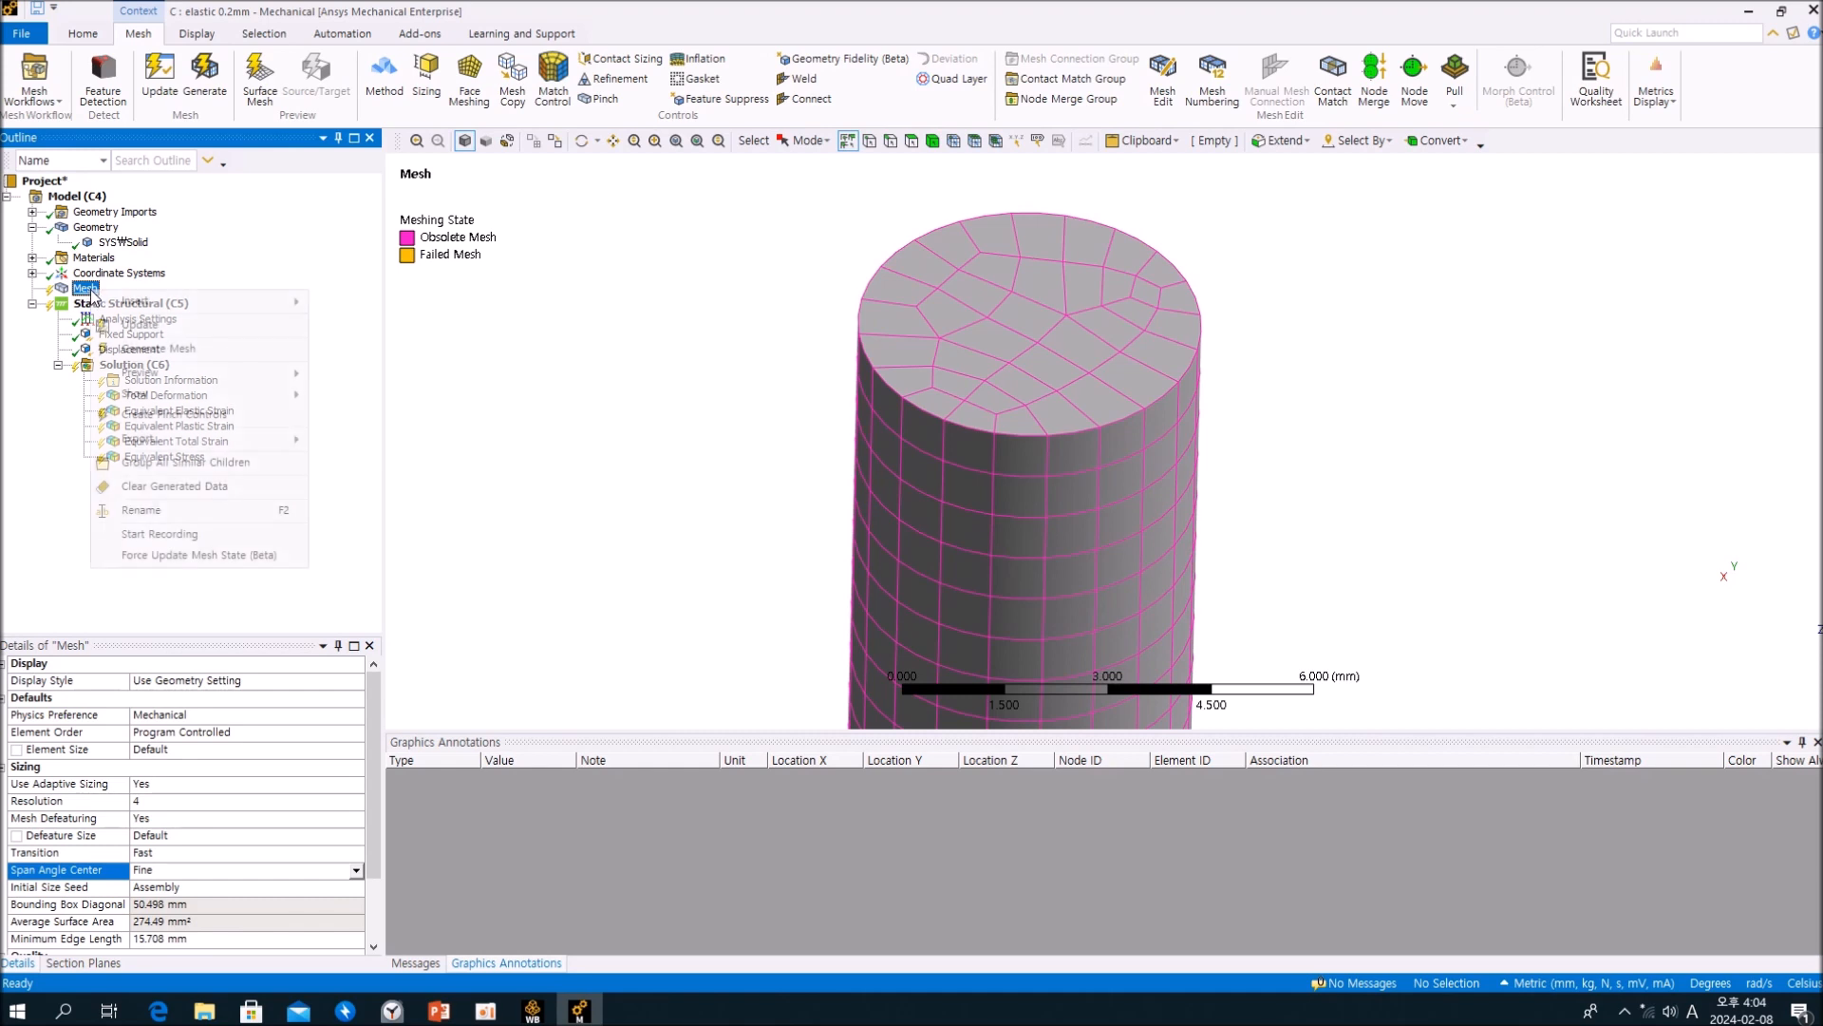
pyautogui.click(182, 326)
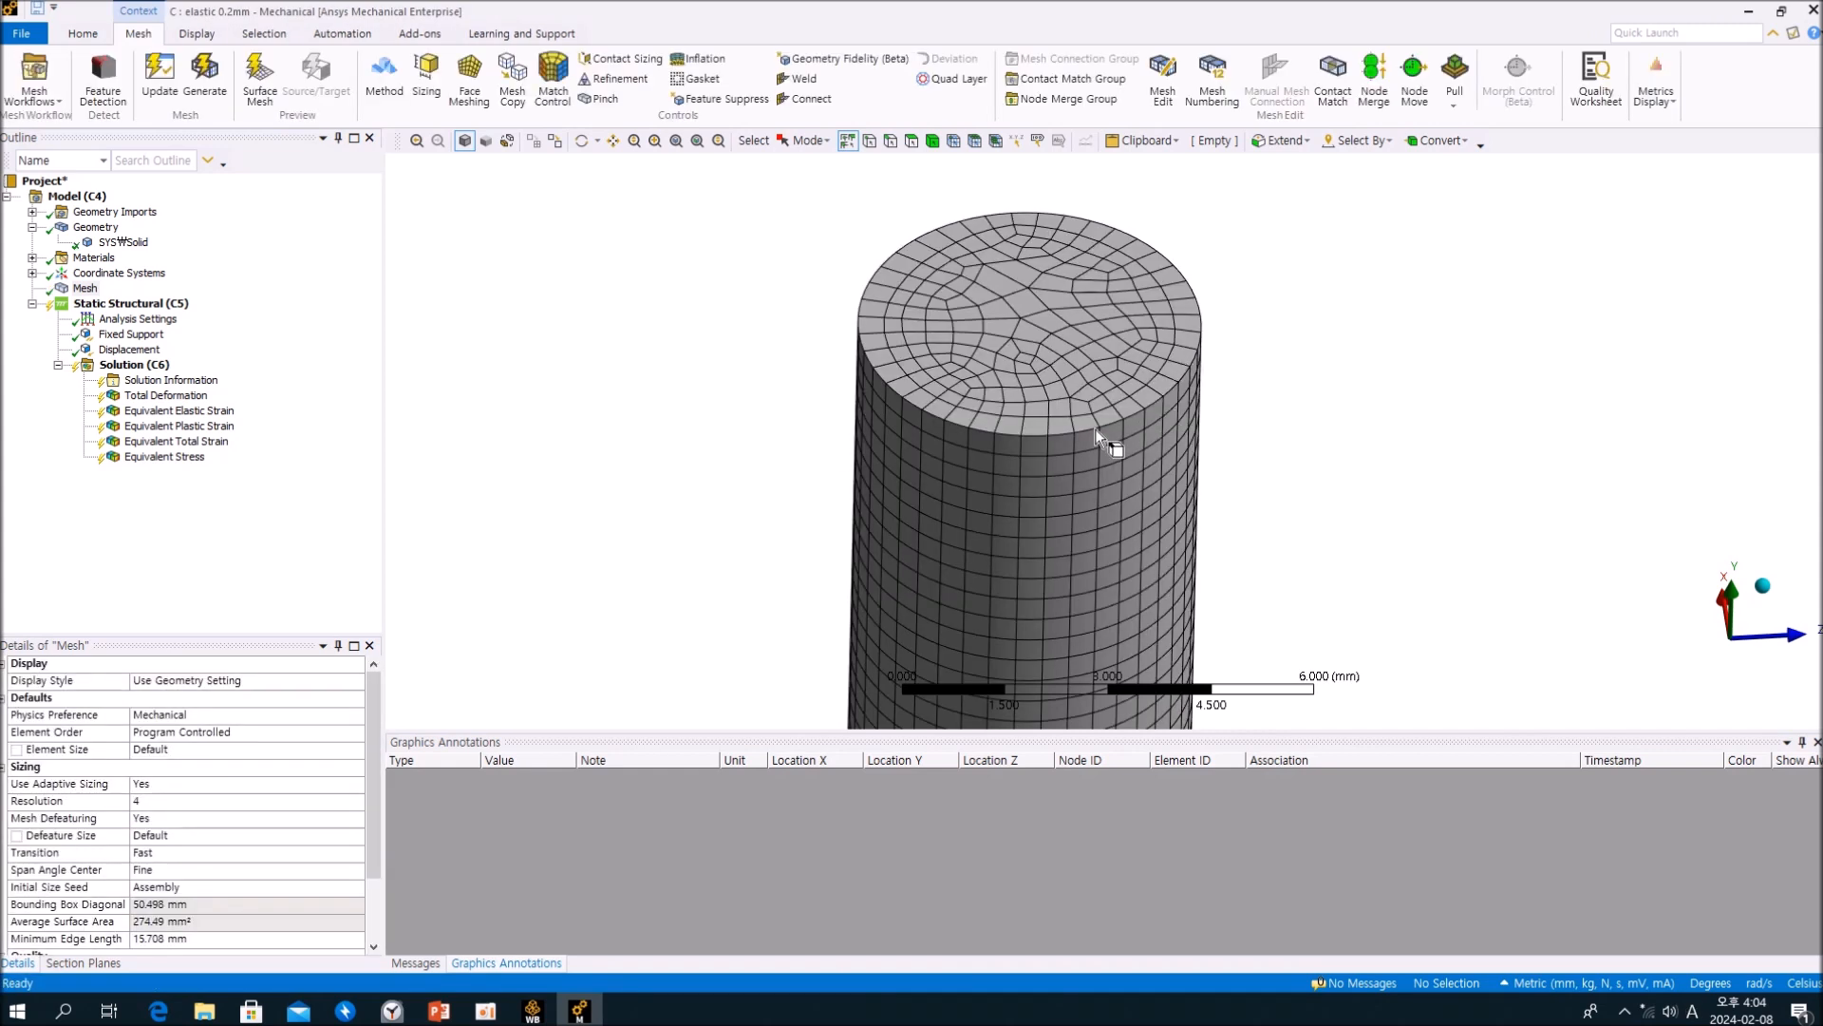
# Step: Expand the mesh statistics to check the node and element counts, and return to the sizing settings
pyautogui.scroll(-3, 269, 851)
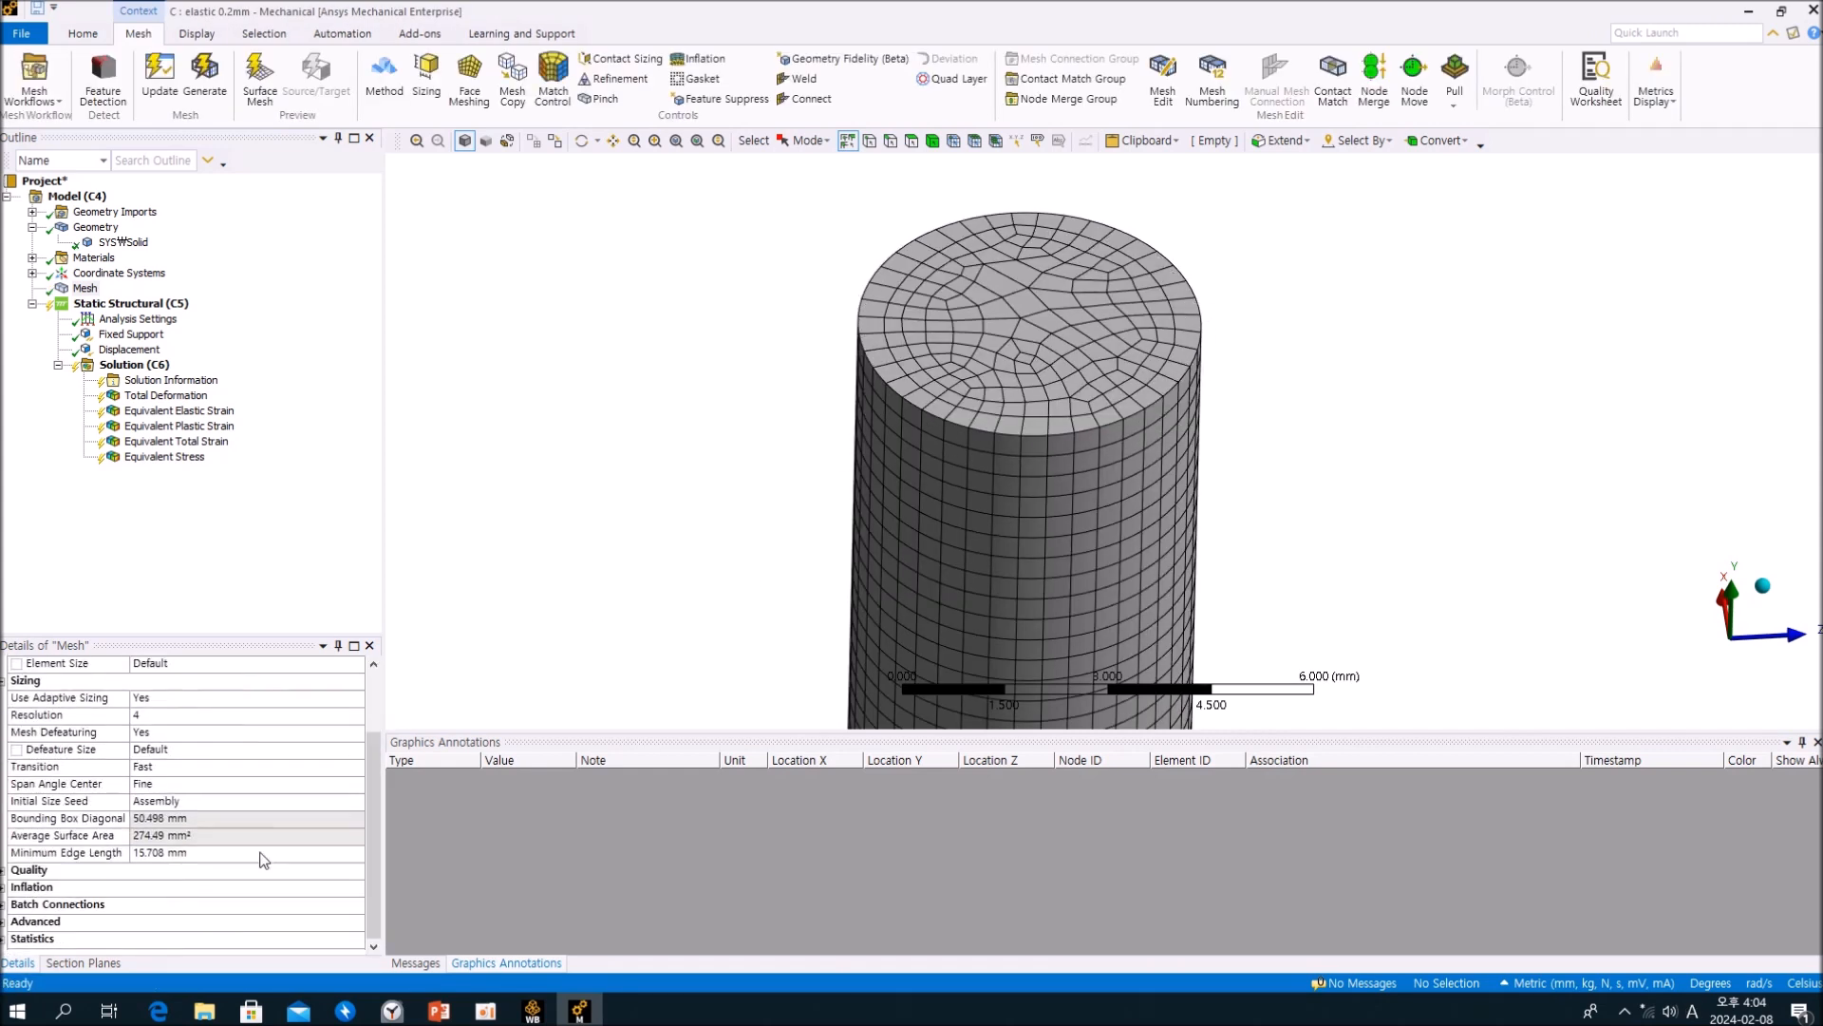
pyautogui.click(5, 939)
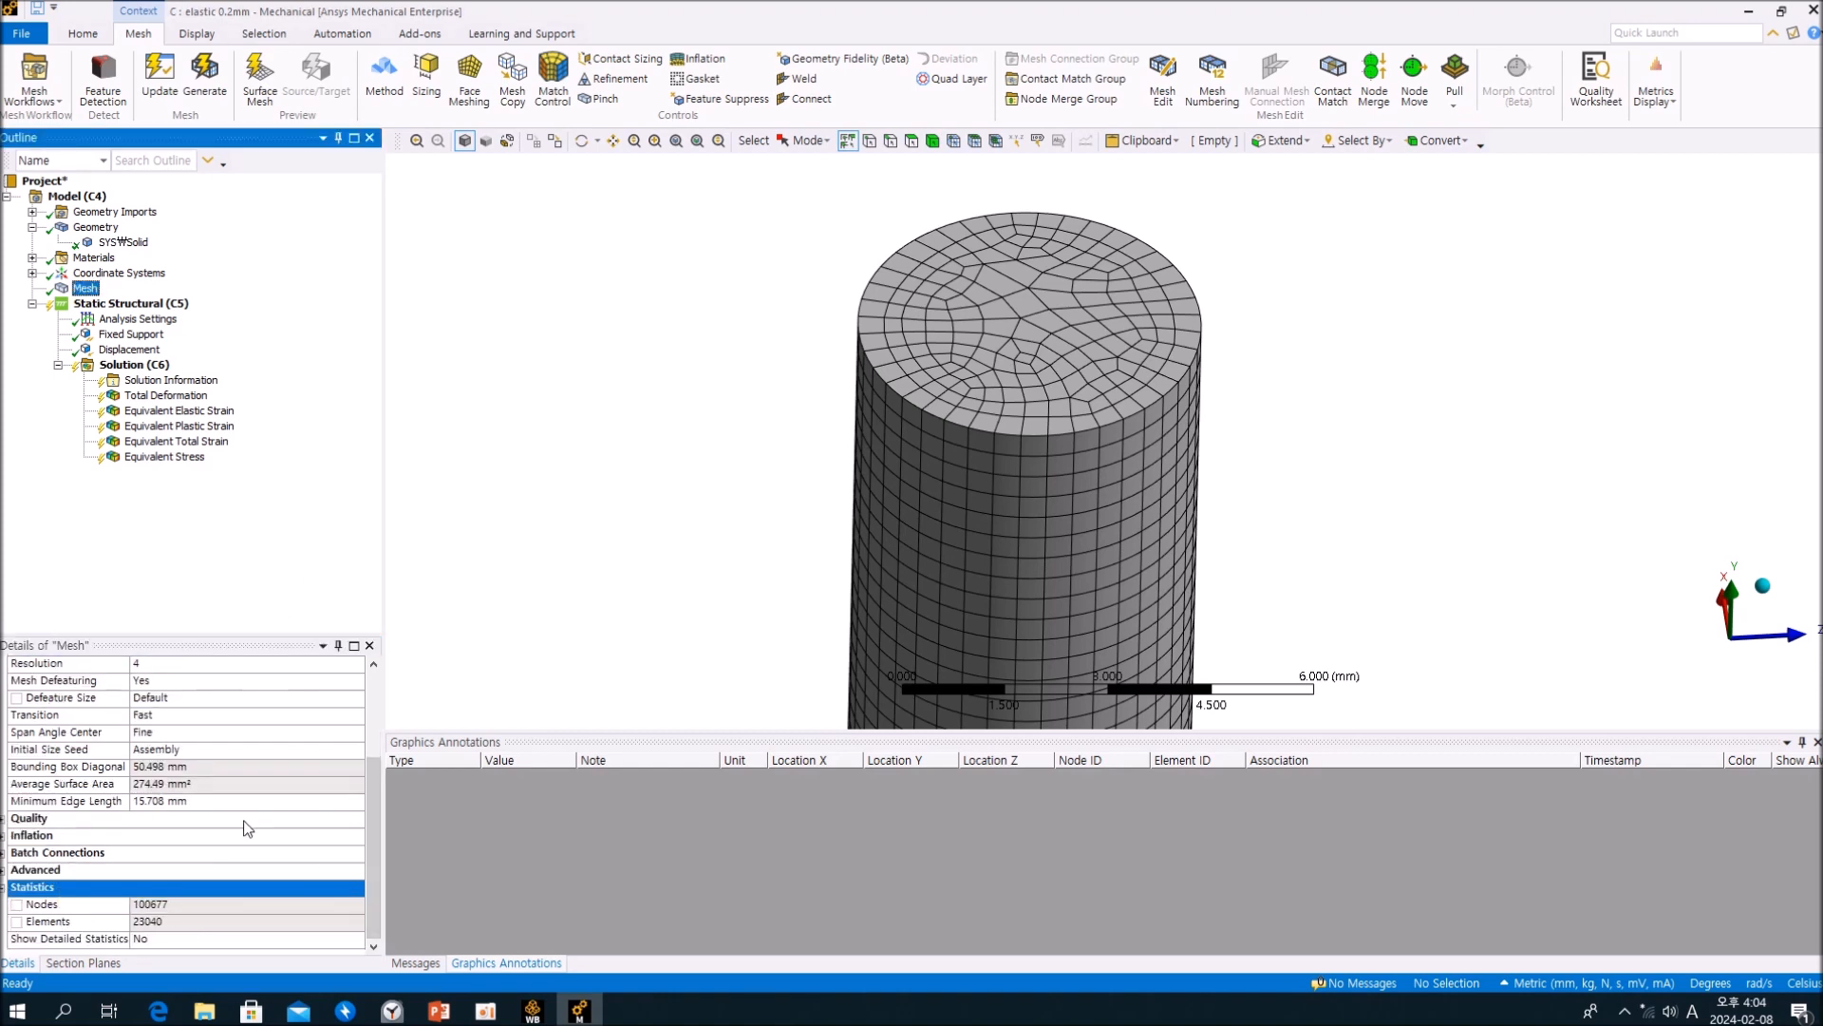
pyautogui.scroll(3, 249, 822)
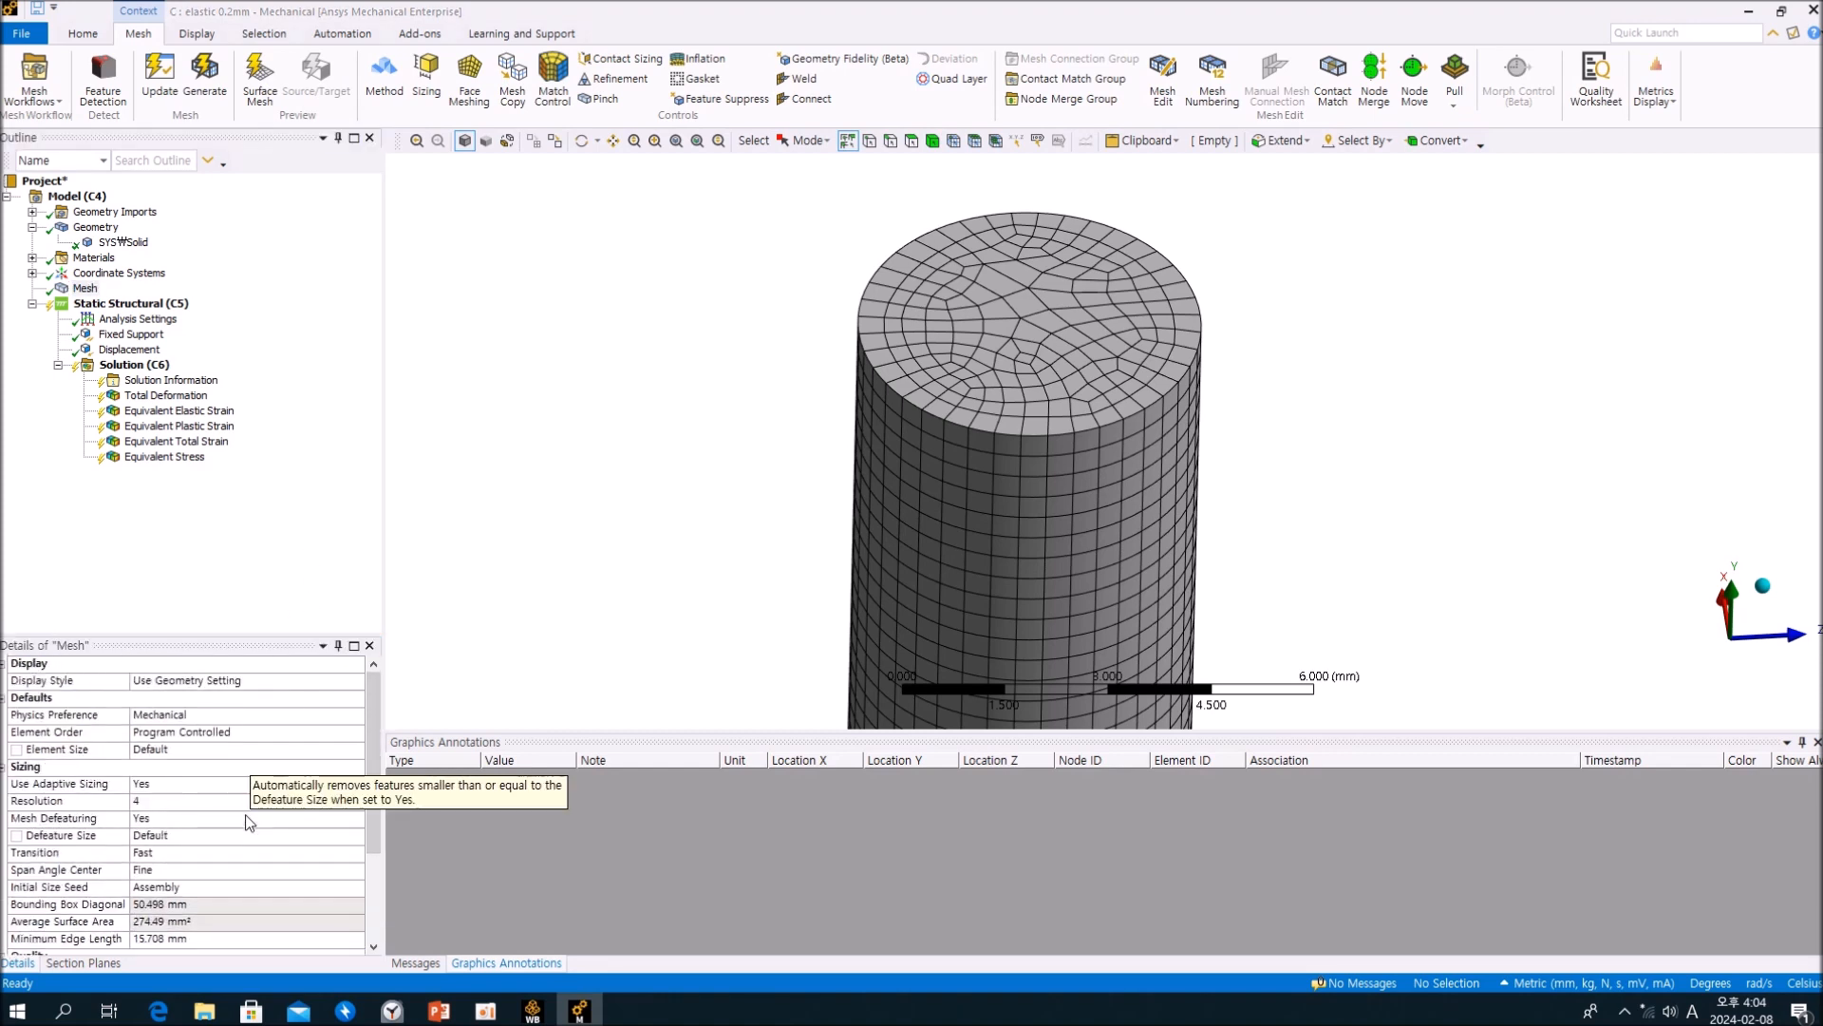
# Step: Return the mesh's Span Angle Center to Medium and update the mesh
pyautogui.click(357, 872)
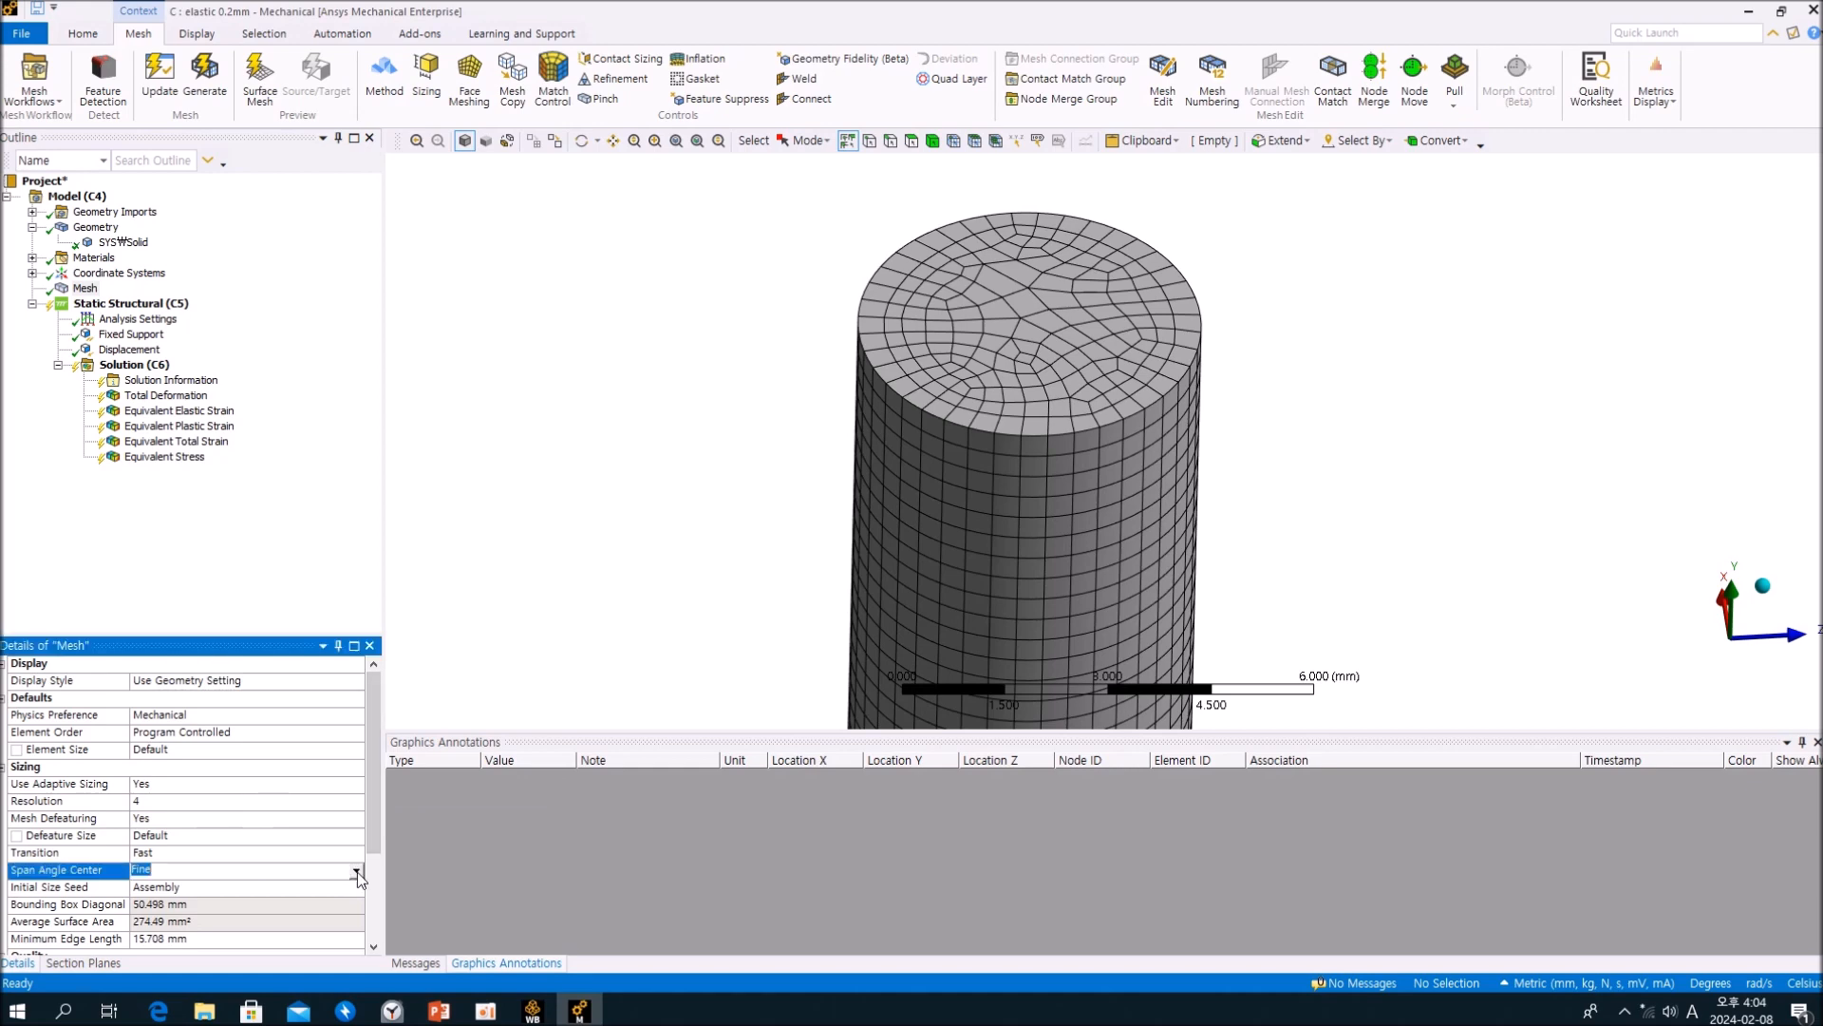
pyautogui.click(357, 871)
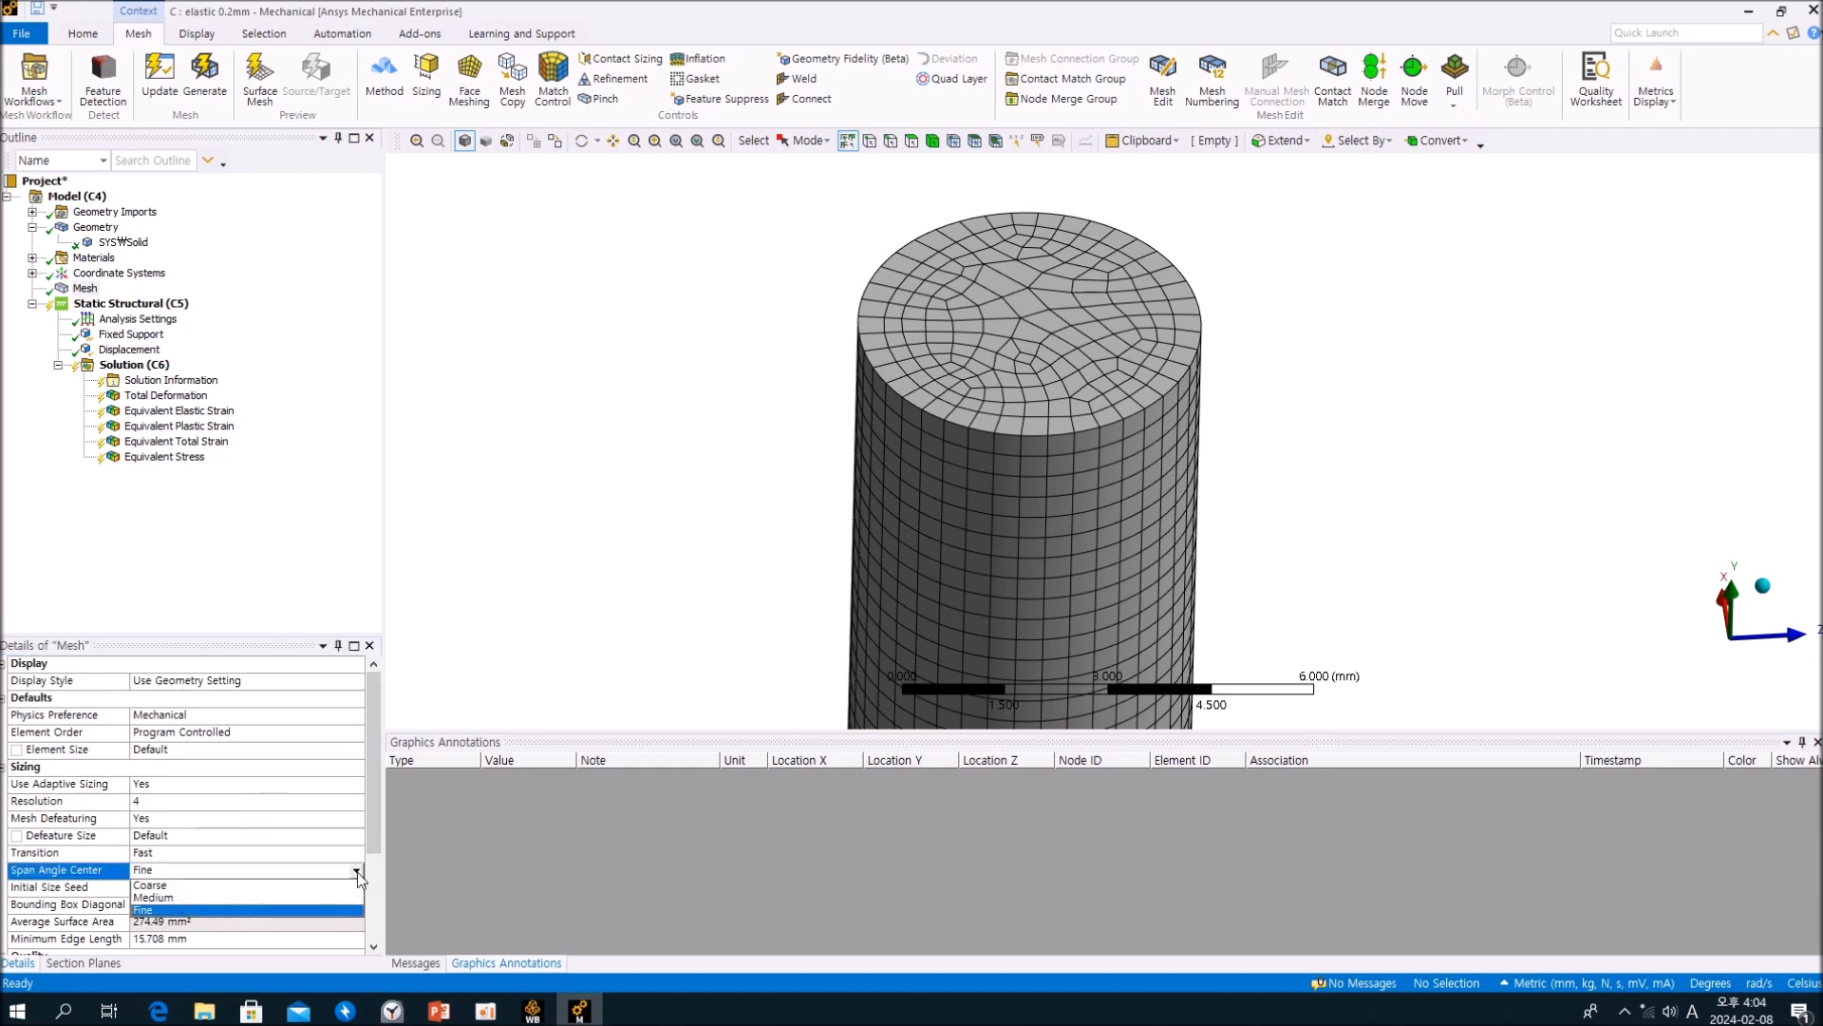
pyautogui.click(224, 898)
pyautogui.click(236, 597)
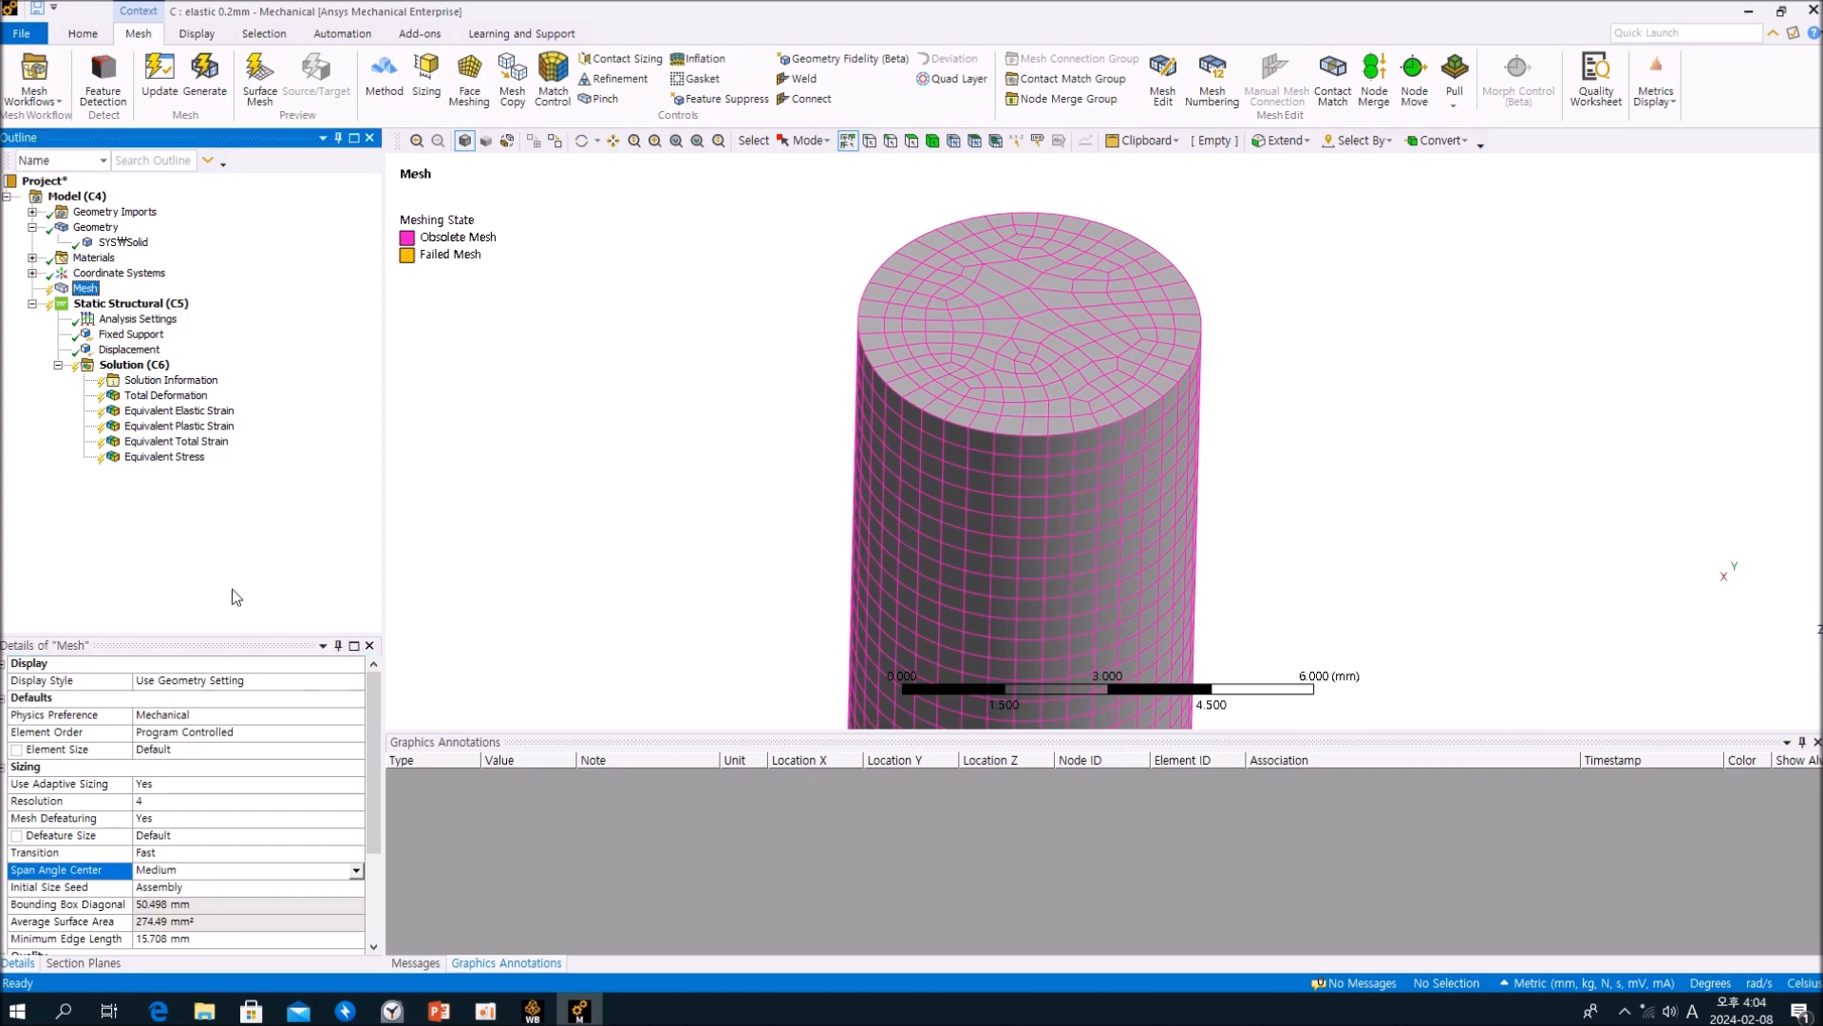
pyautogui.rightClick(91, 288)
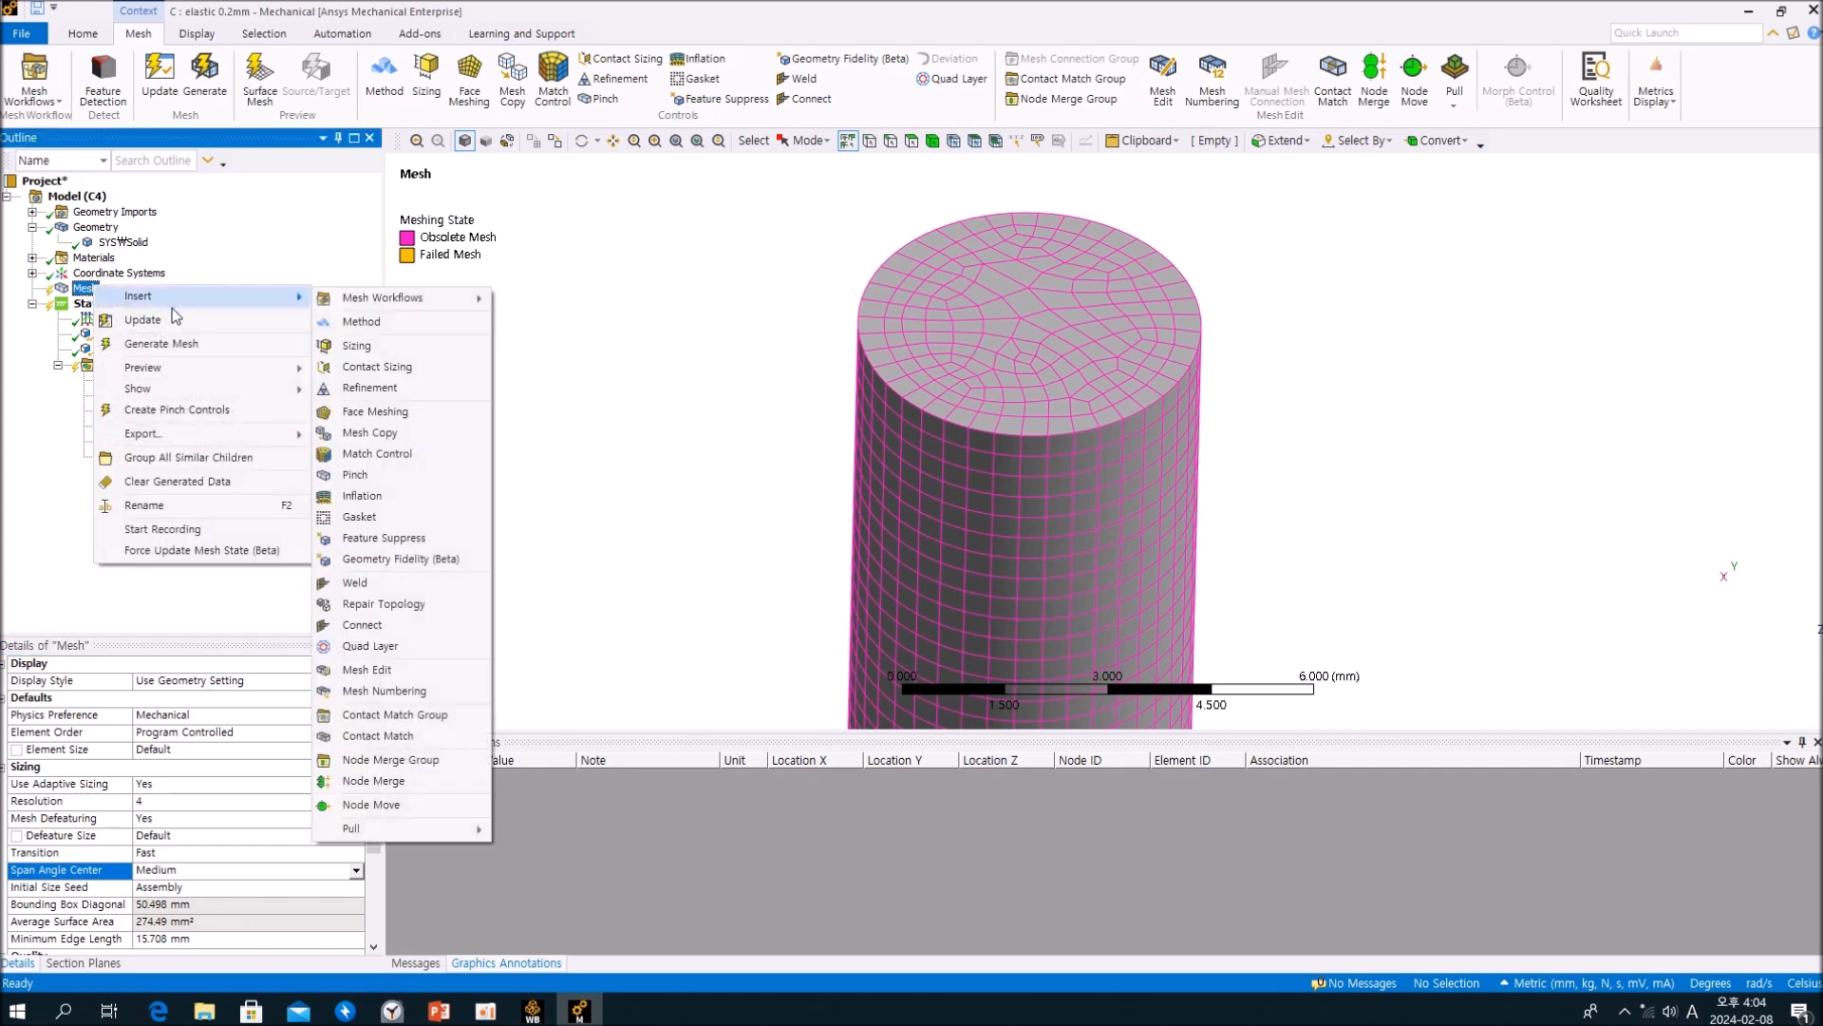
pyautogui.click(180, 318)
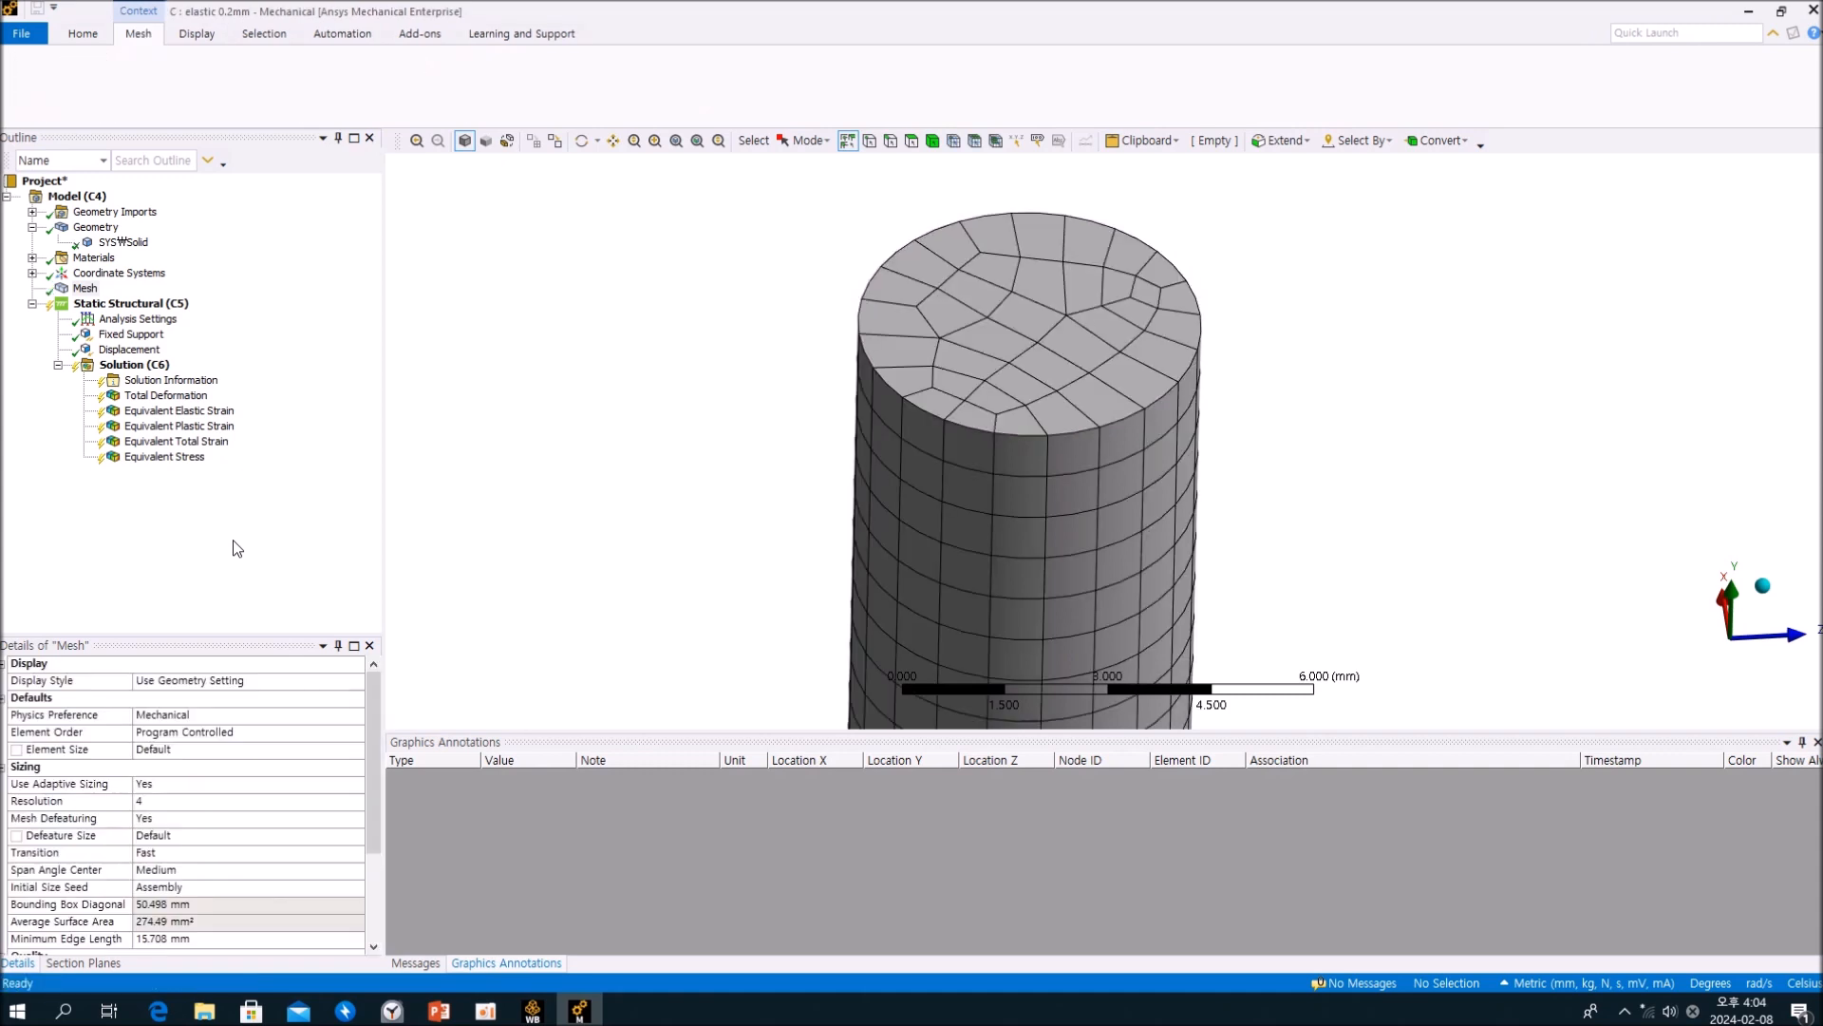
# Step: Inspect the Fixed Support and the Displacement load applied to the cylinder's end faces
pyautogui.click(132, 334)
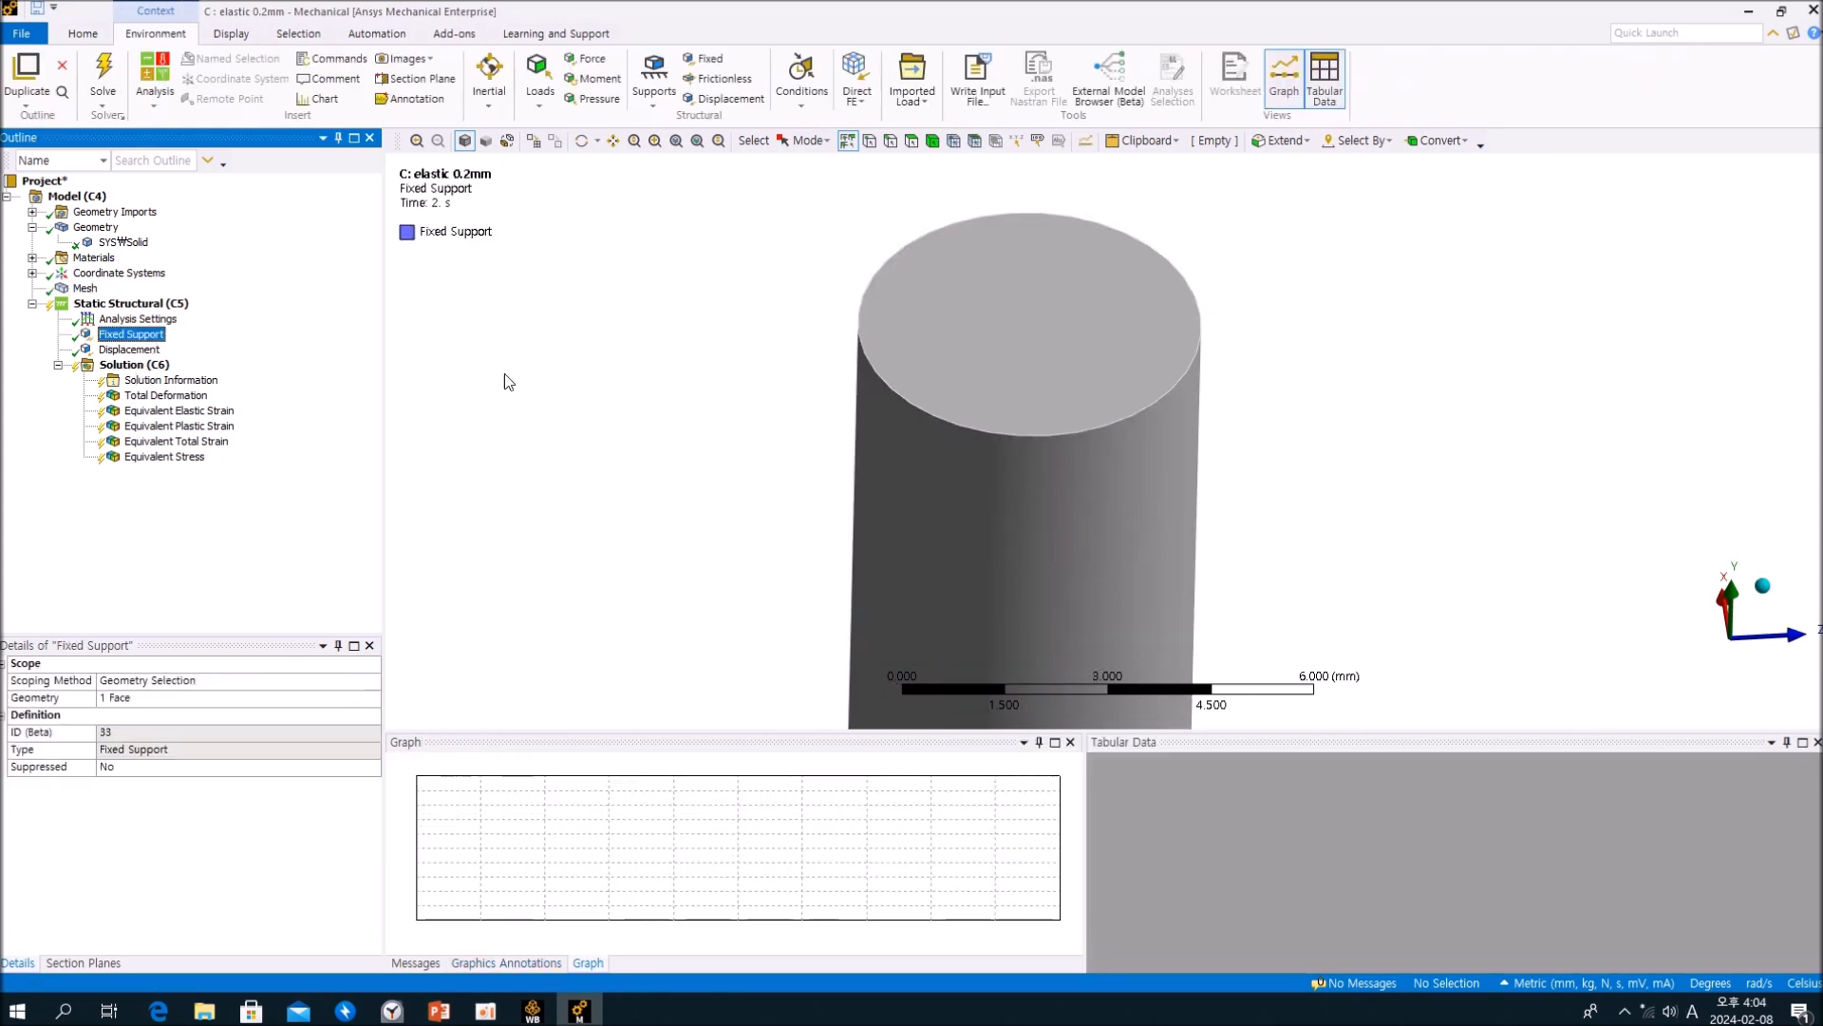
pyautogui.scroll(-5, 803, 418)
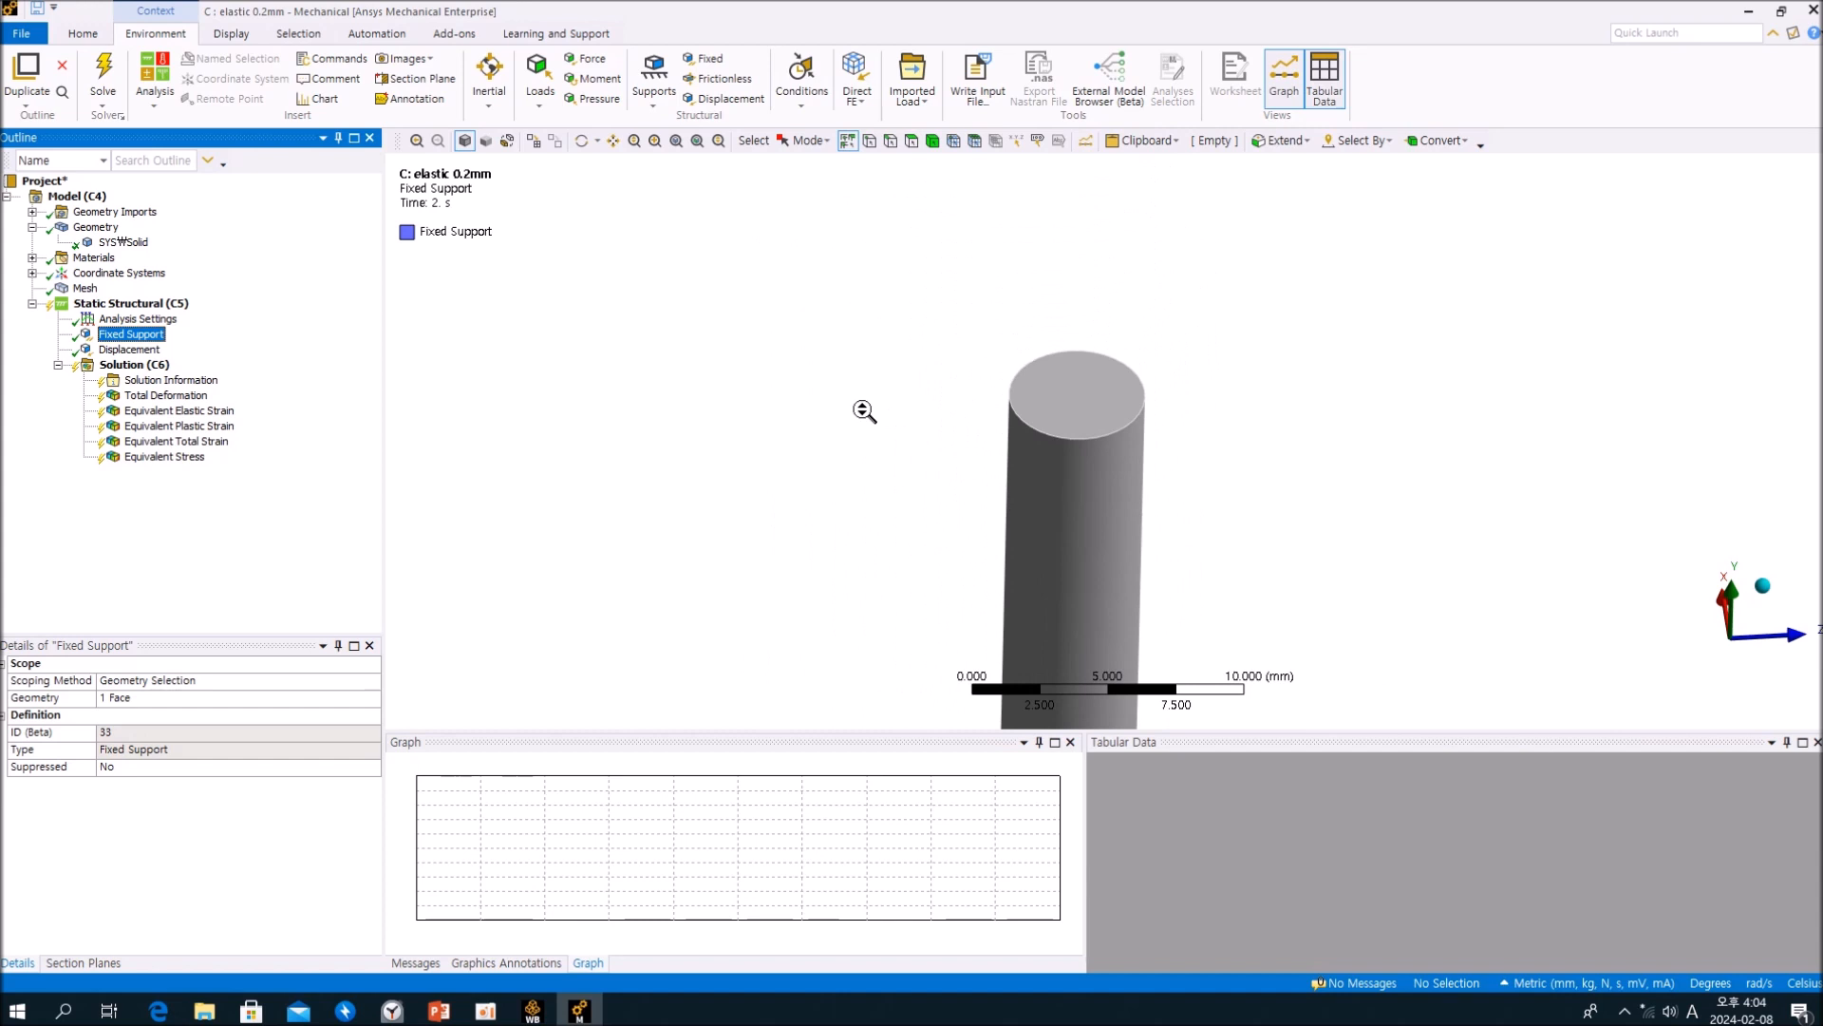
pyautogui.moveTo(1052, 516); pyautogui.dragTo(981, 555, button='middle')
pyautogui.click(129, 349)
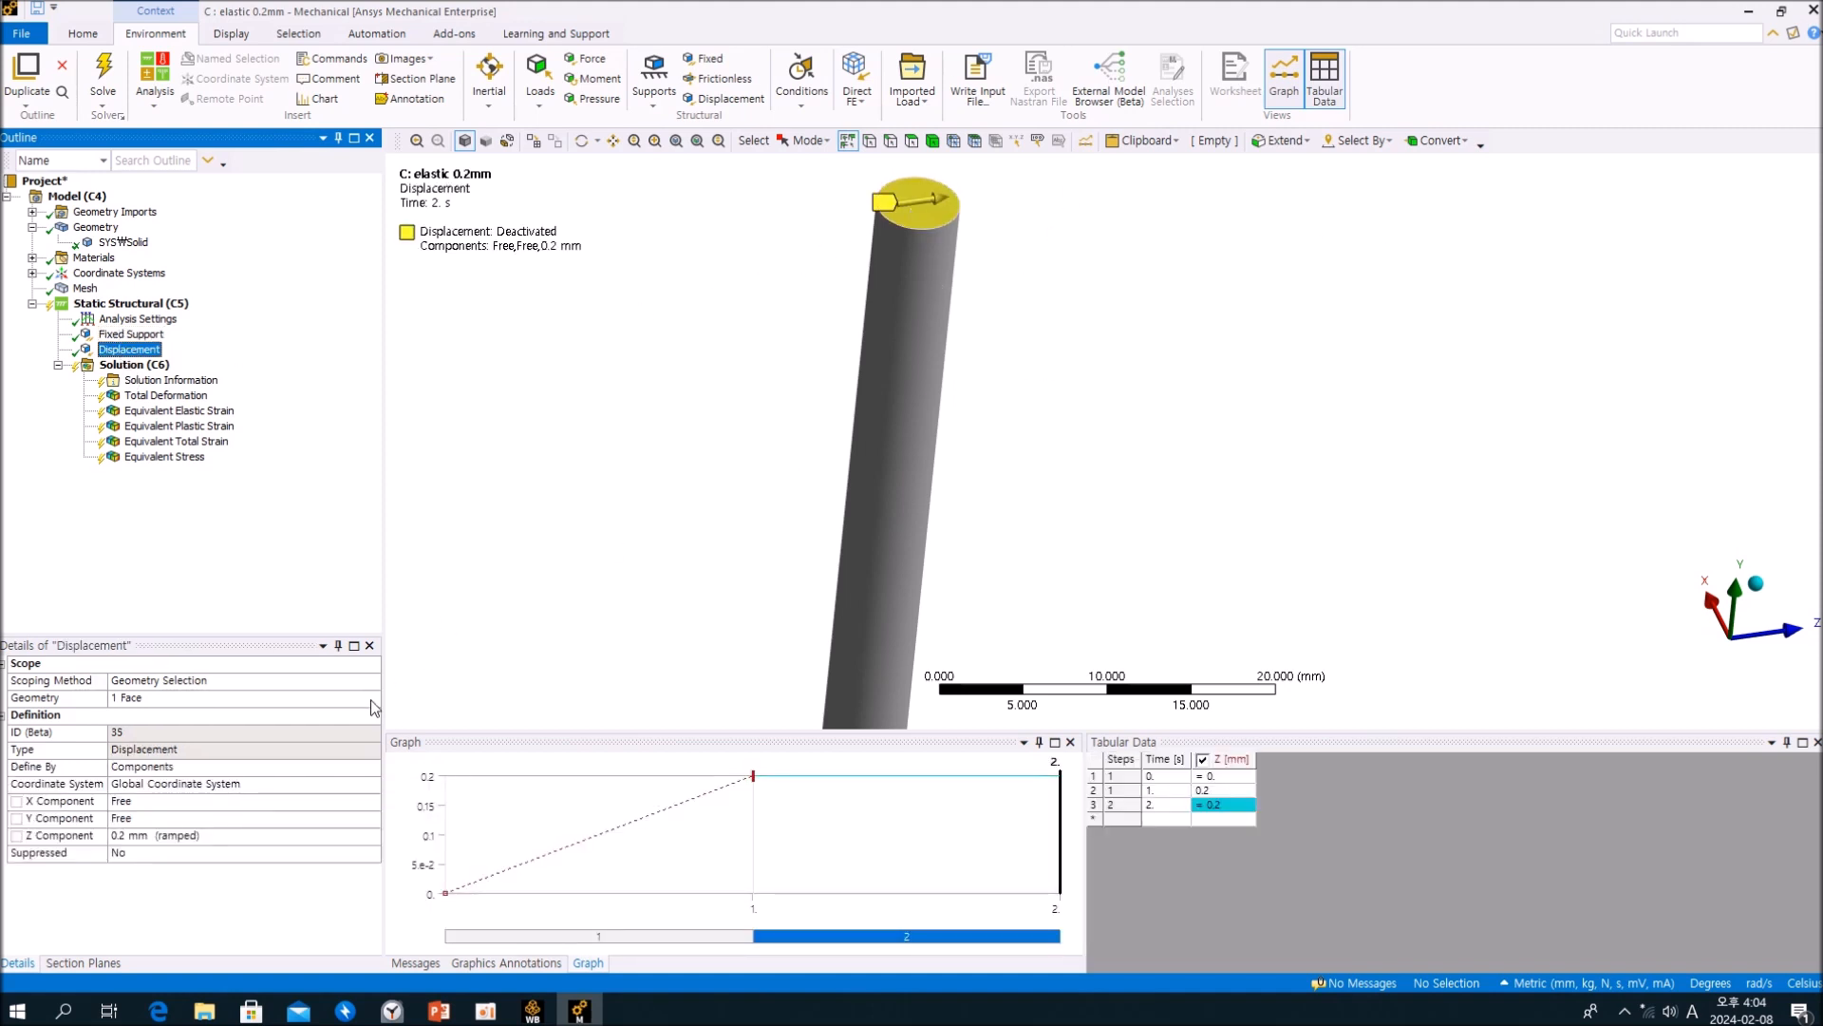
pyautogui.moveTo(1237, 498); pyautogui.dragTo(1147, 441, button='middle')
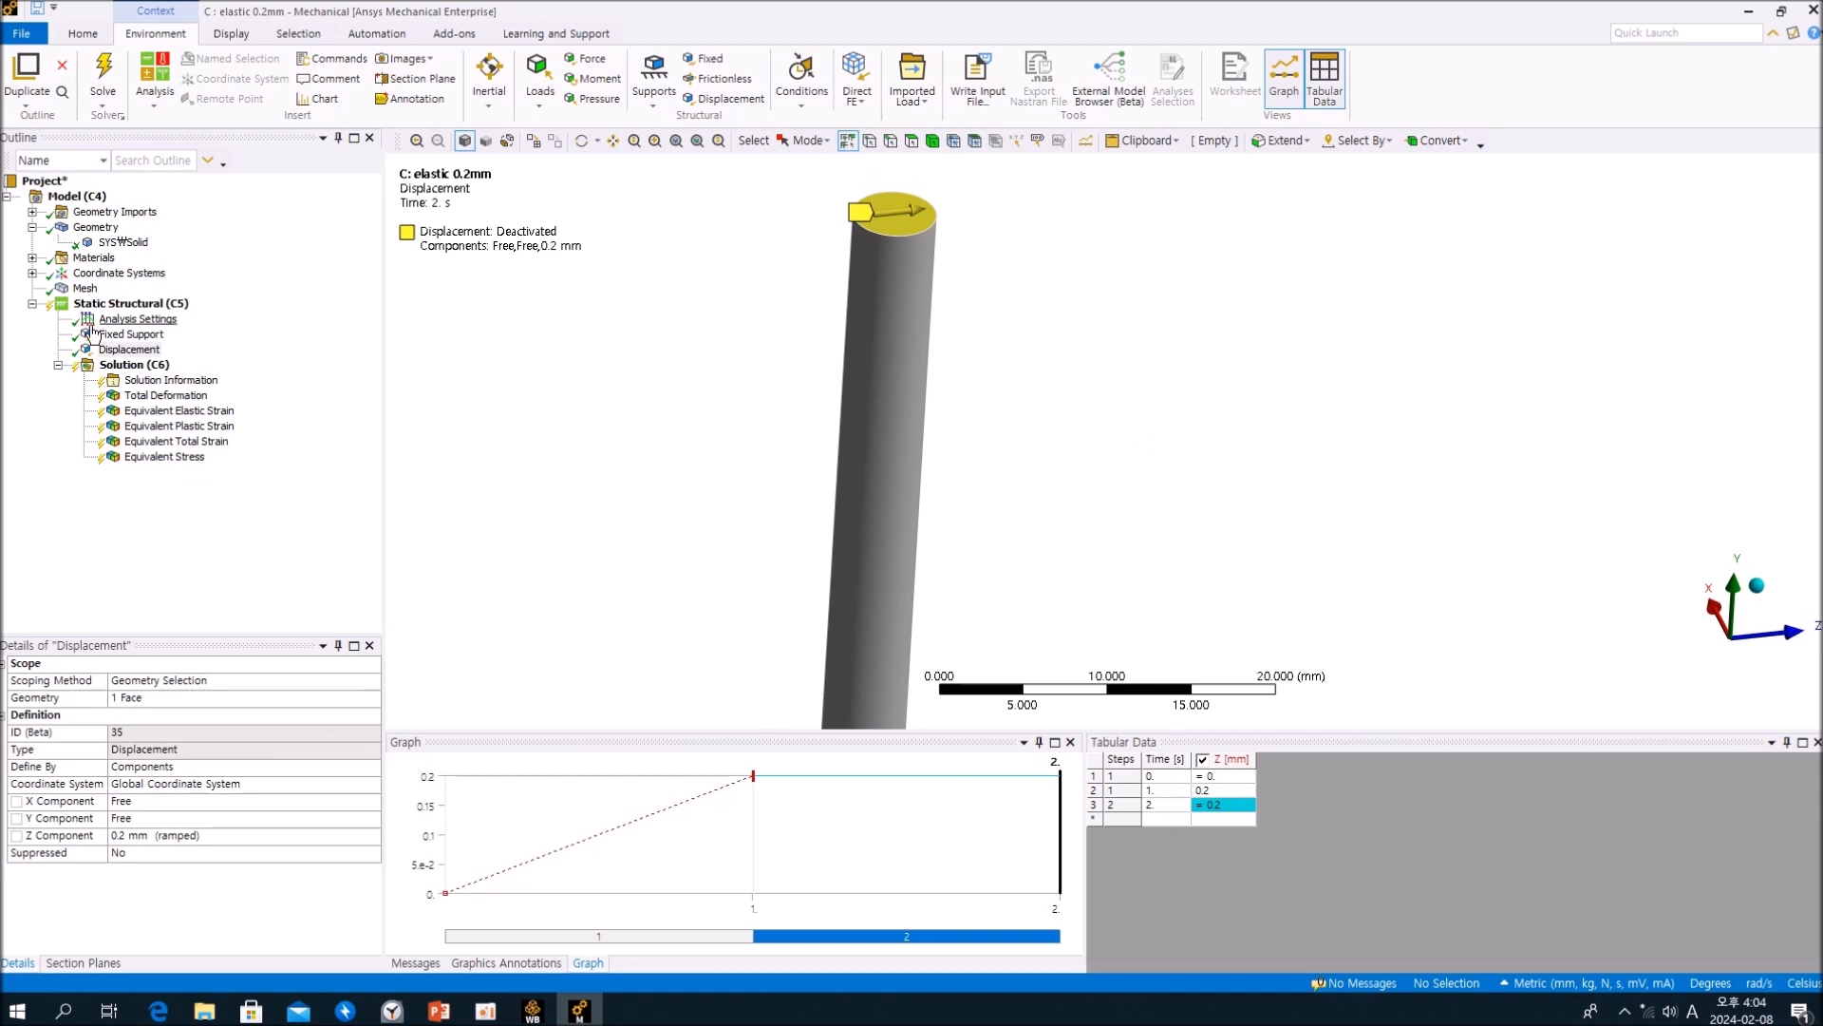
# Step: Check the load steps in the Analysis Settings against the Displacement's tabular time points for steps 1 and 2
pyautogui.click(121, 322)
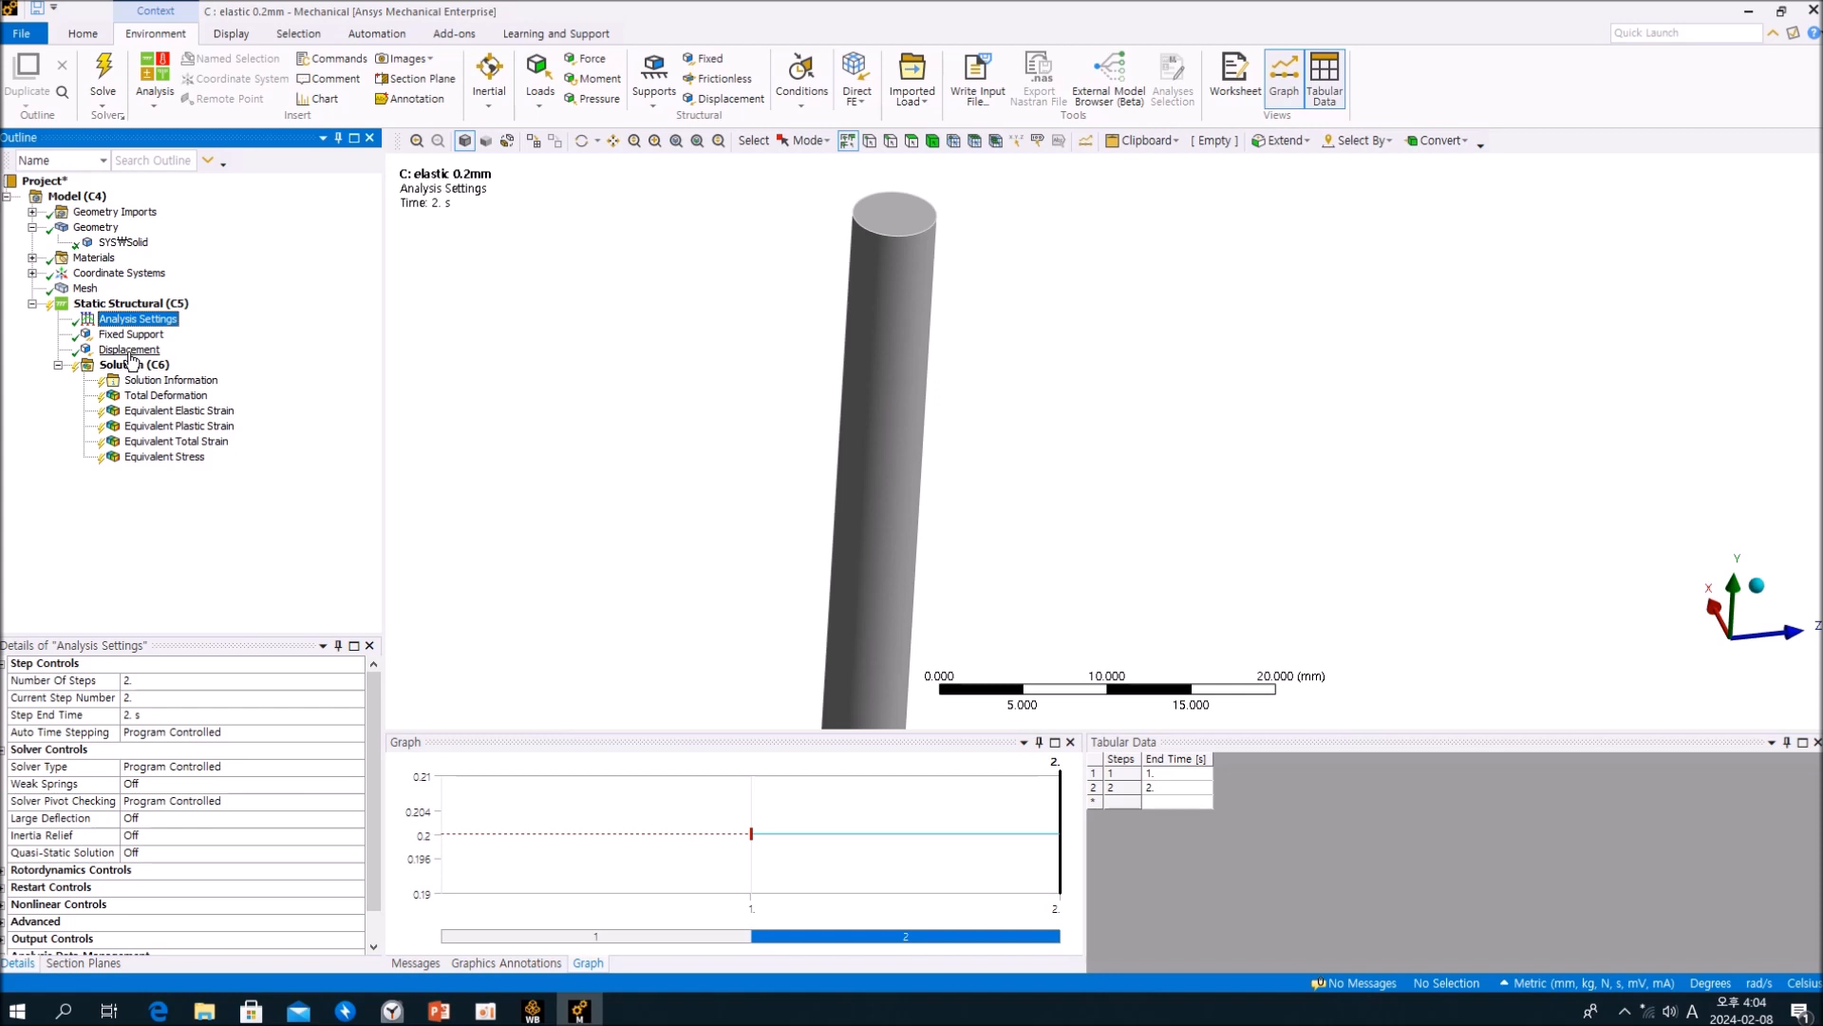
pyautogui.click(130, 350)
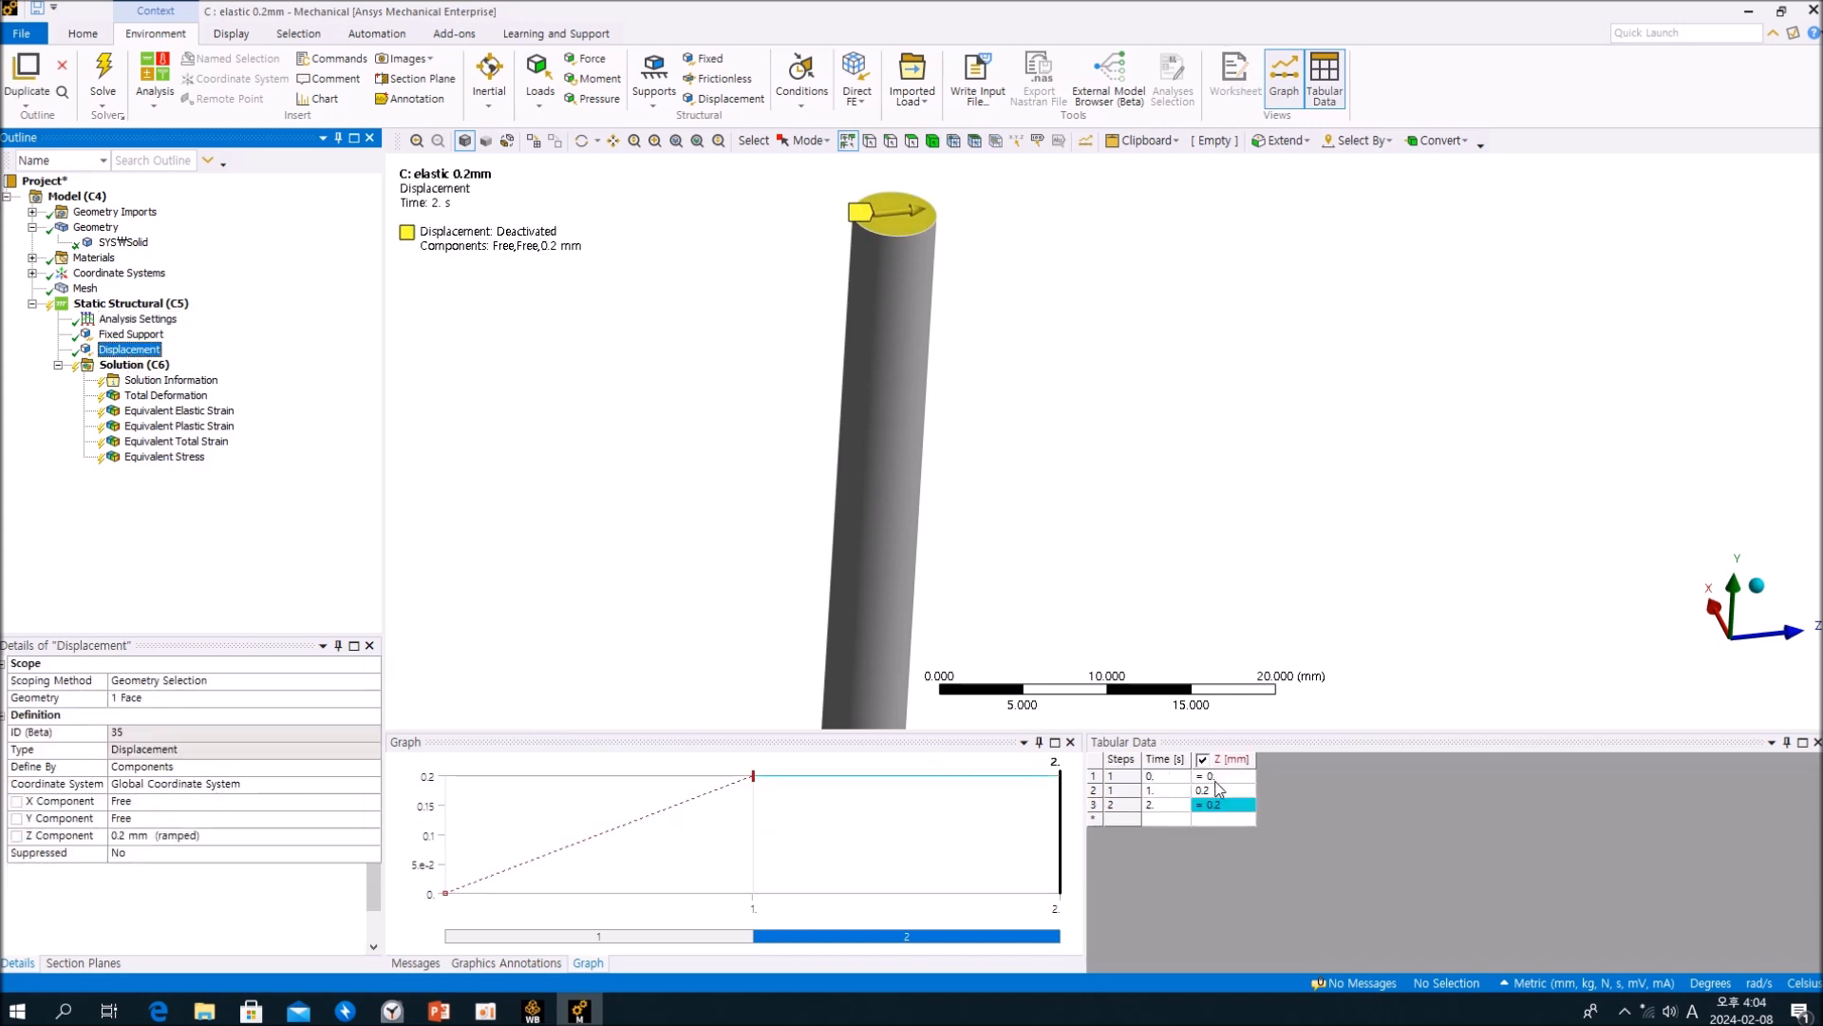
pyautogui.click(1162, 791)
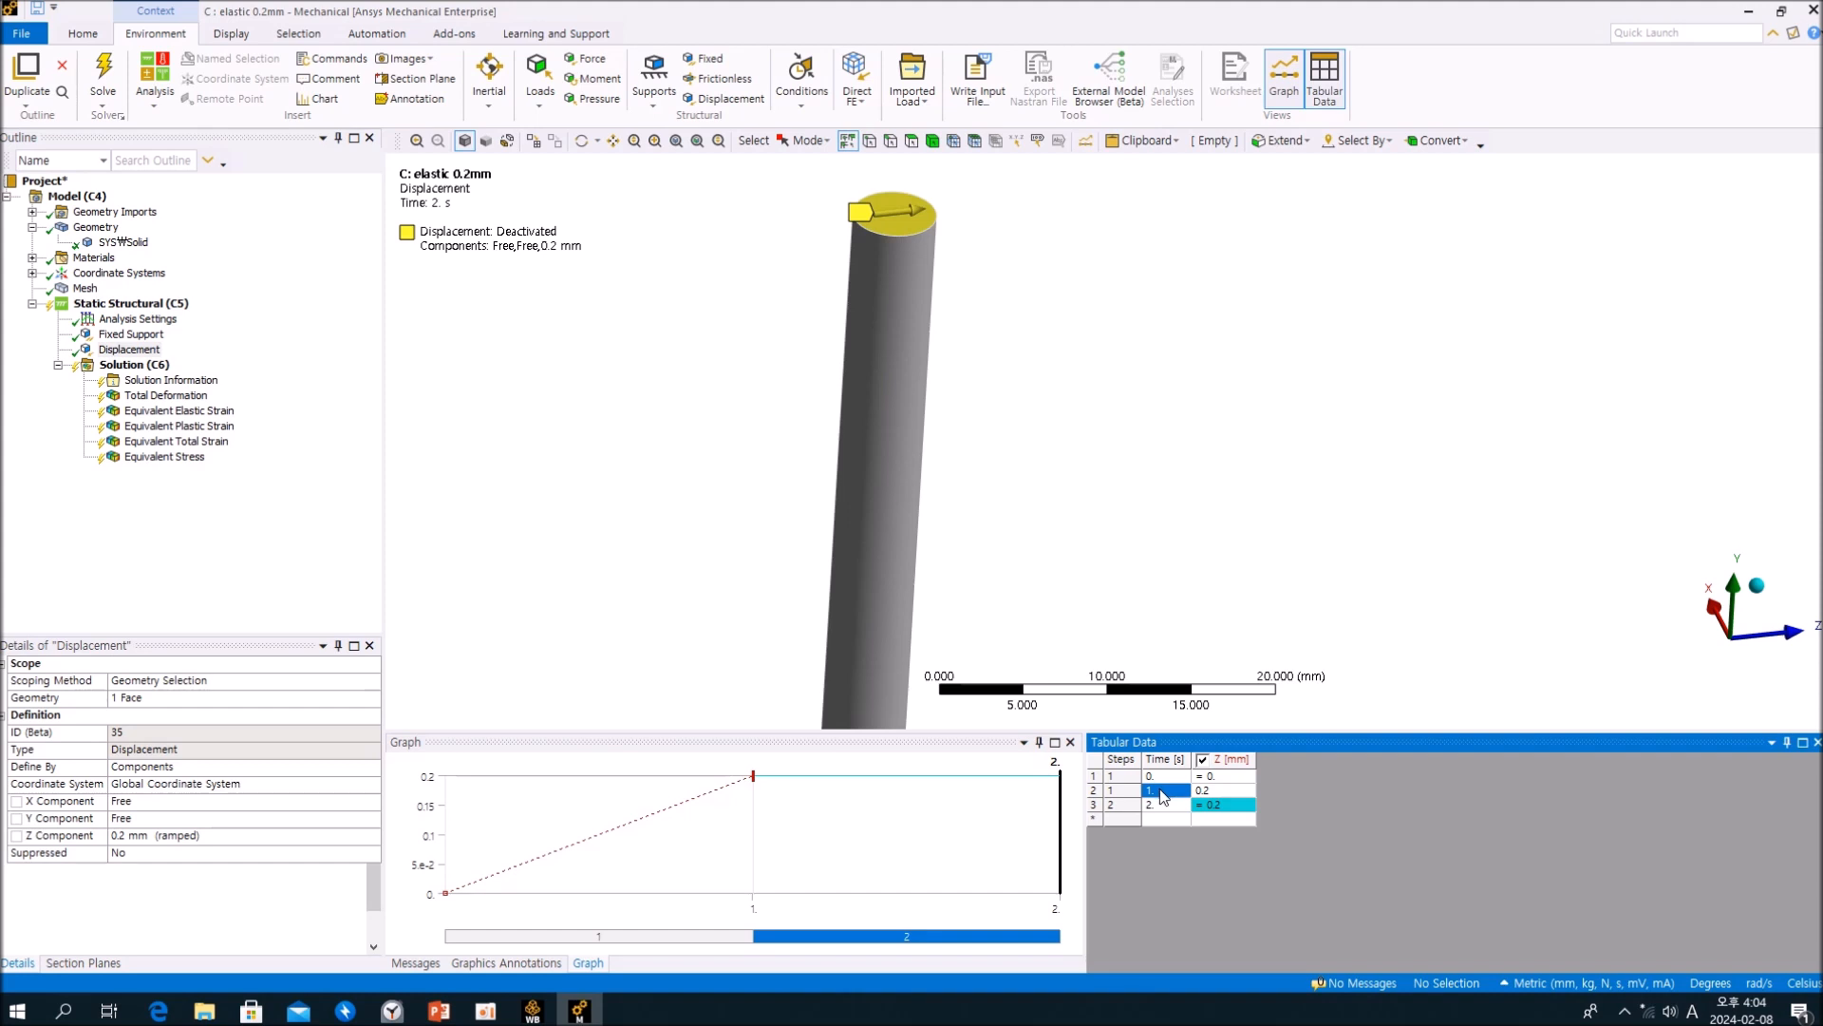
pyautogui.click(1159, 805)
pyautogui.click(1085, 408)
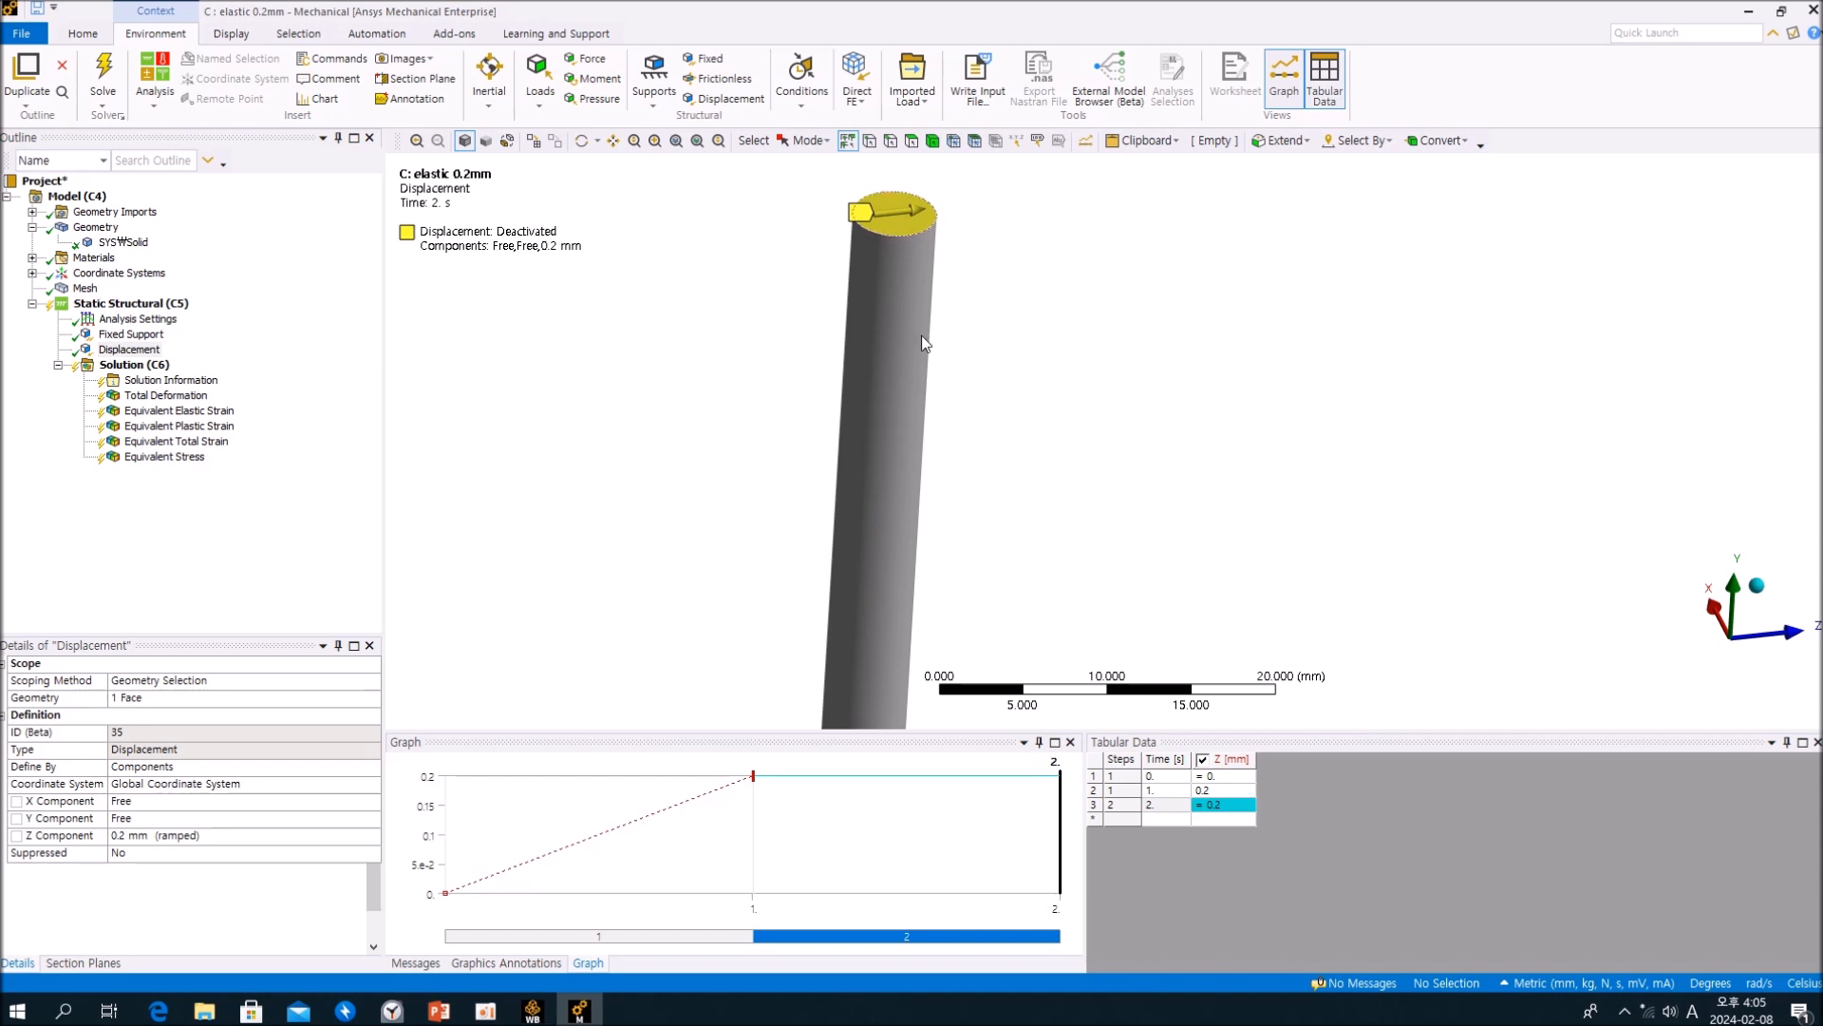
pyautogui.click(219, 522)
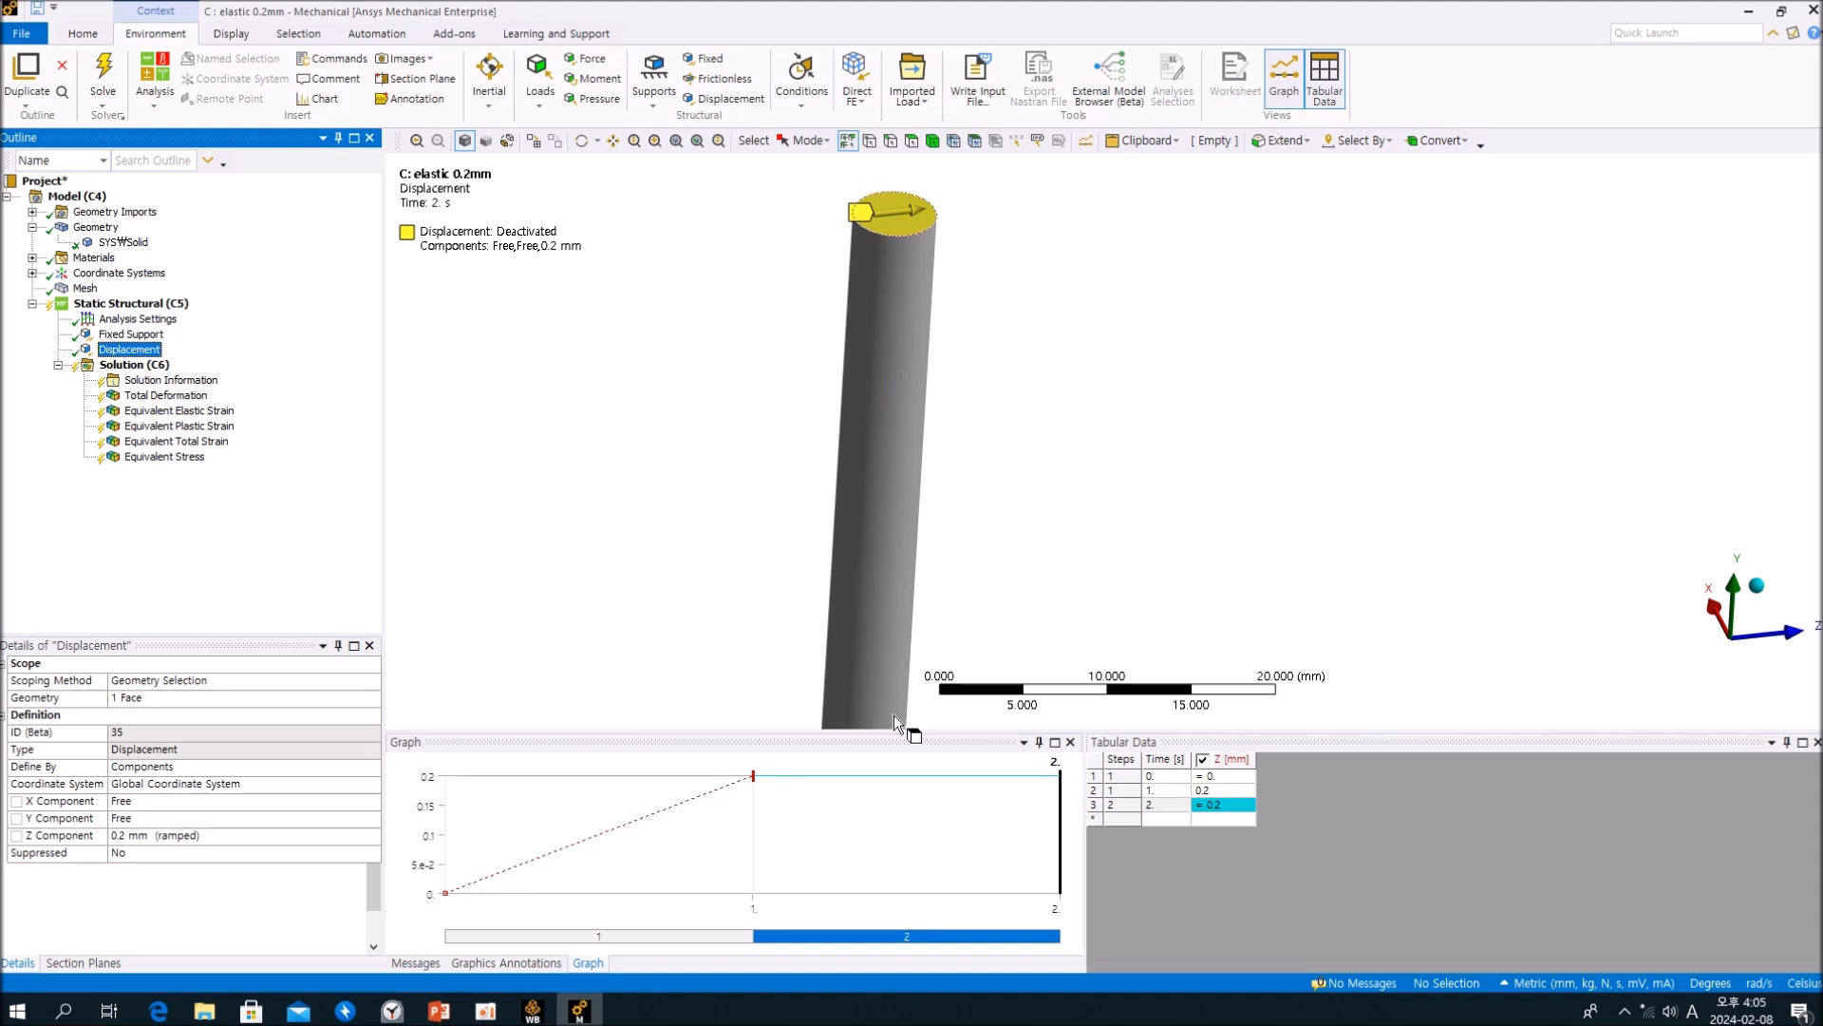
pyautogui.click(1157, 790)
pyautogui.click(1155, 806)
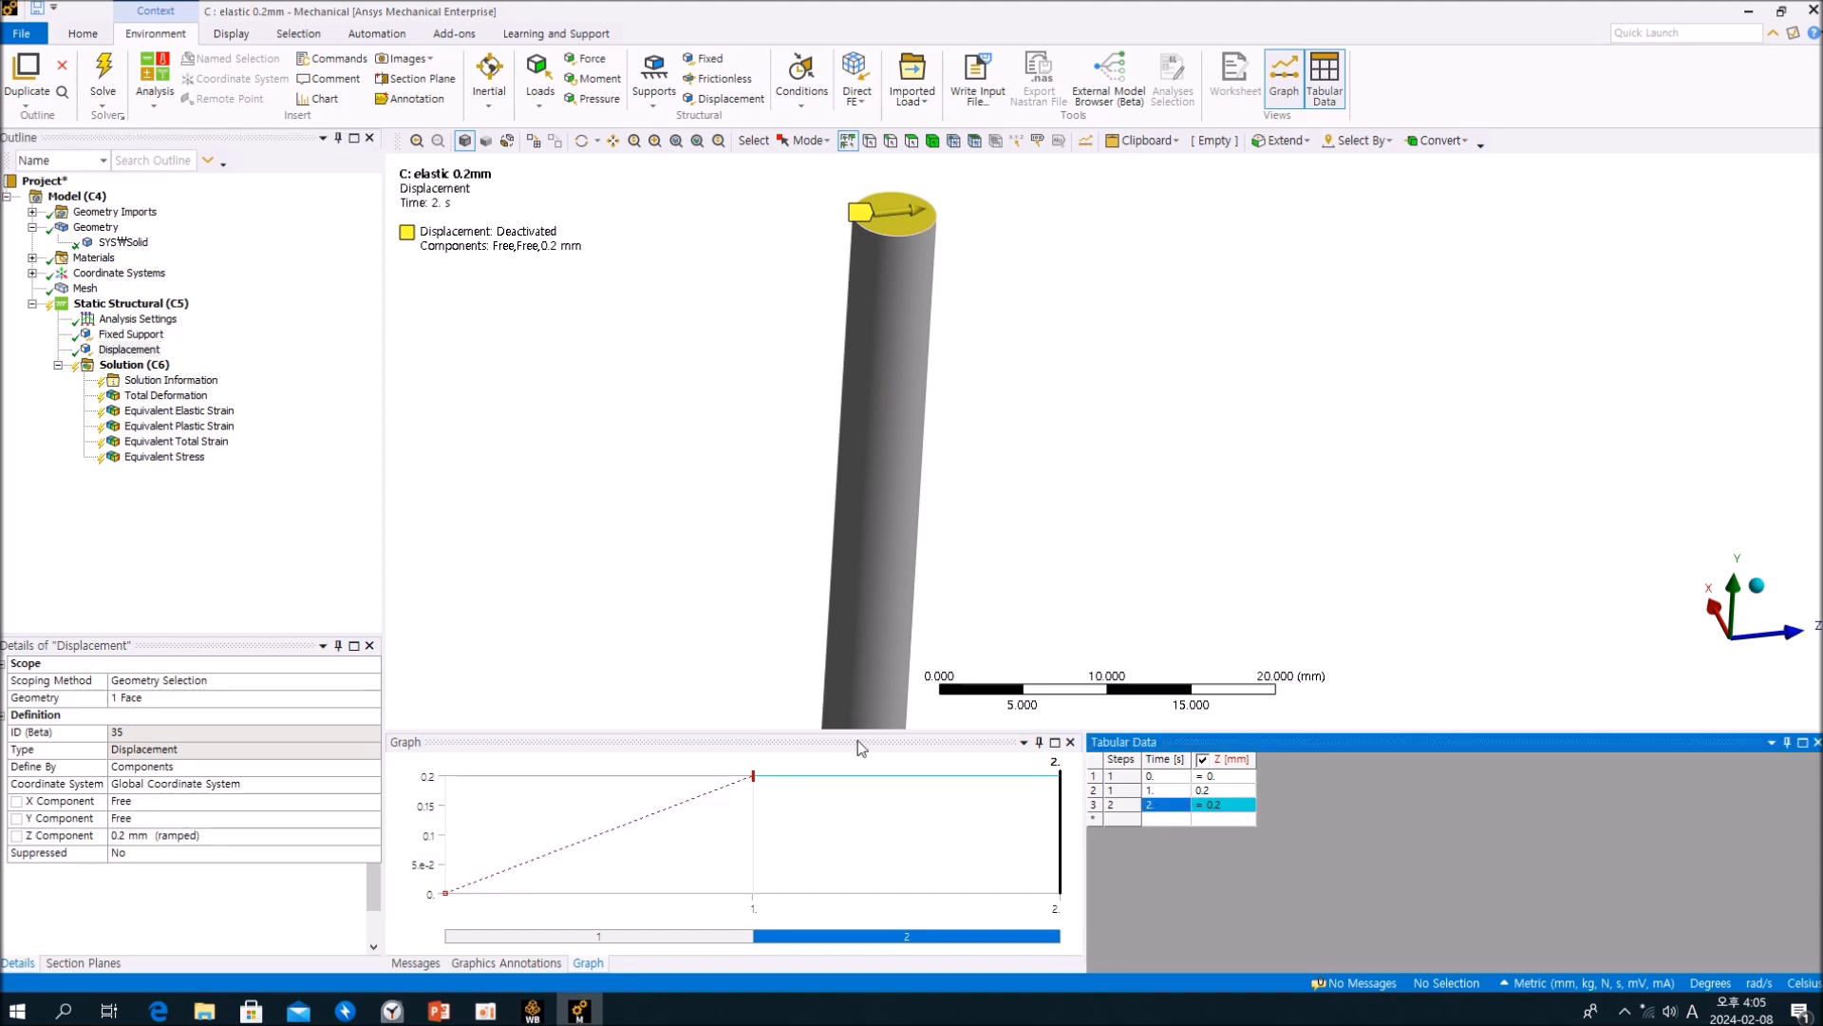
pyautogui.click(245, 536)
pyautogui.click(137, 321)
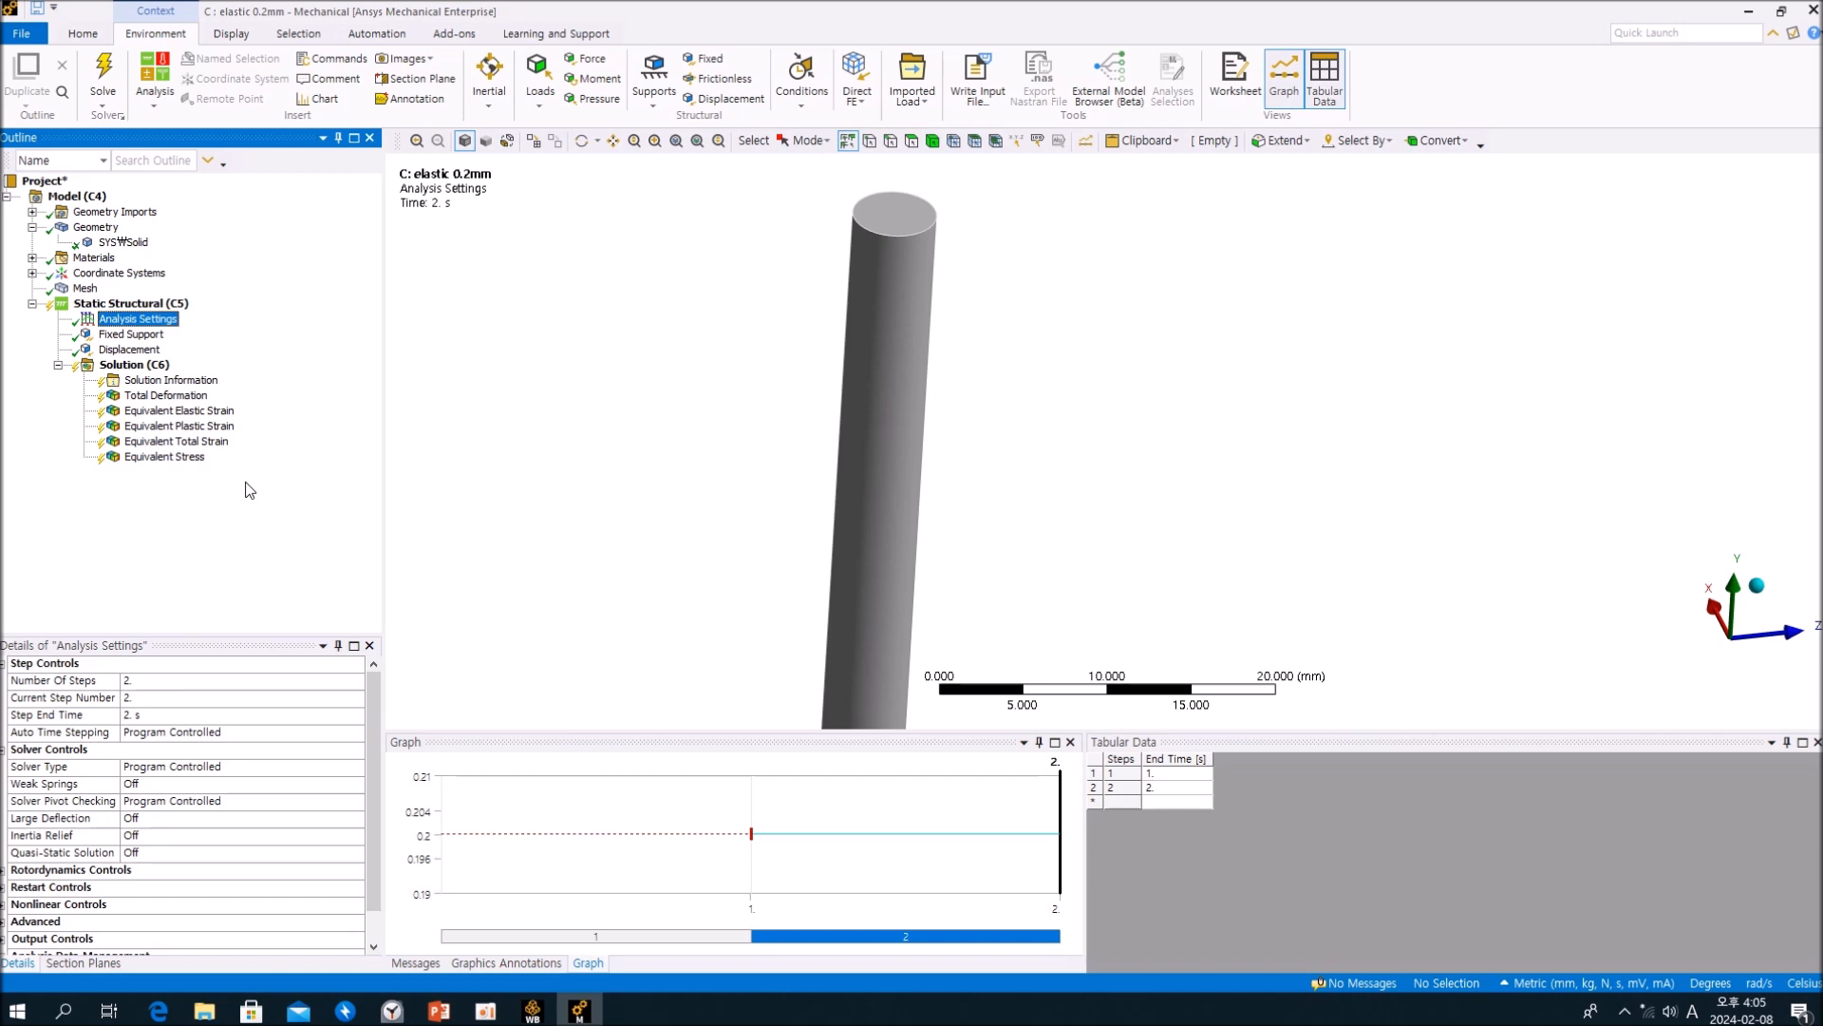
# Step: Review the Solution's result items, starting with Total Deformation, and look through the available deformation and strain result types
pyautogui.click(133, 366)
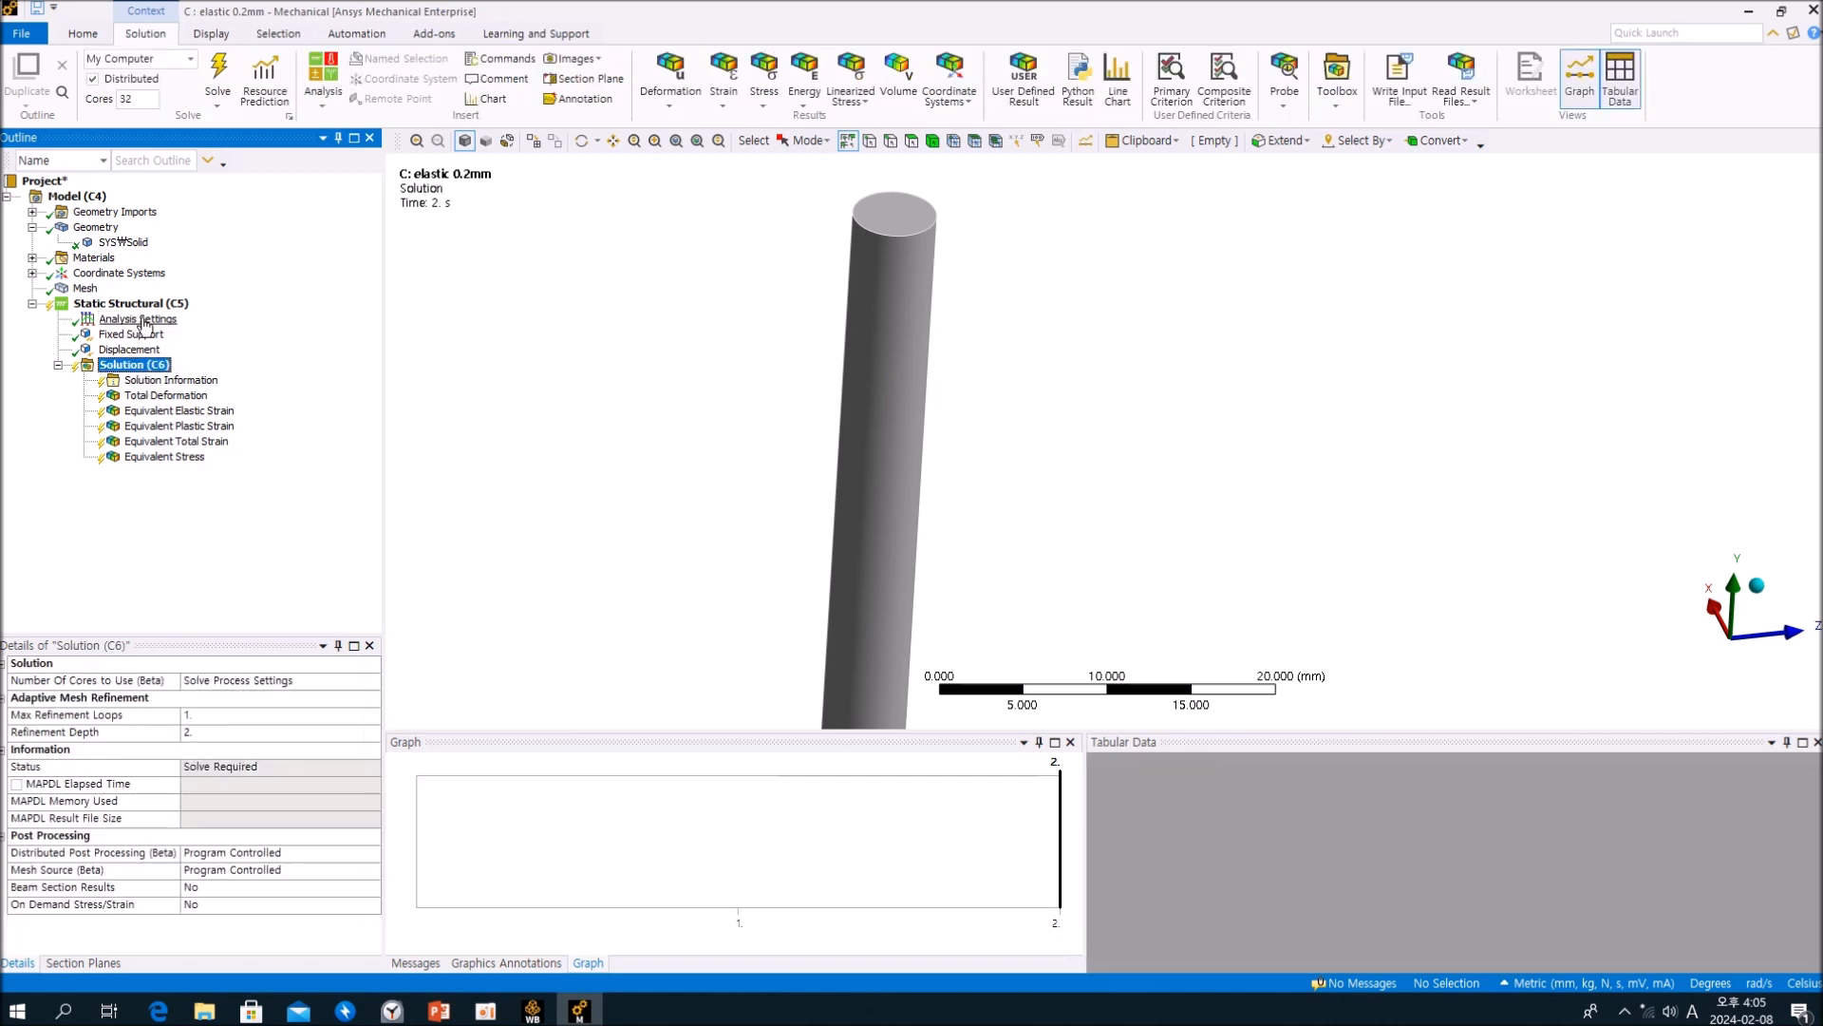
pyautogui.click(156, 397)
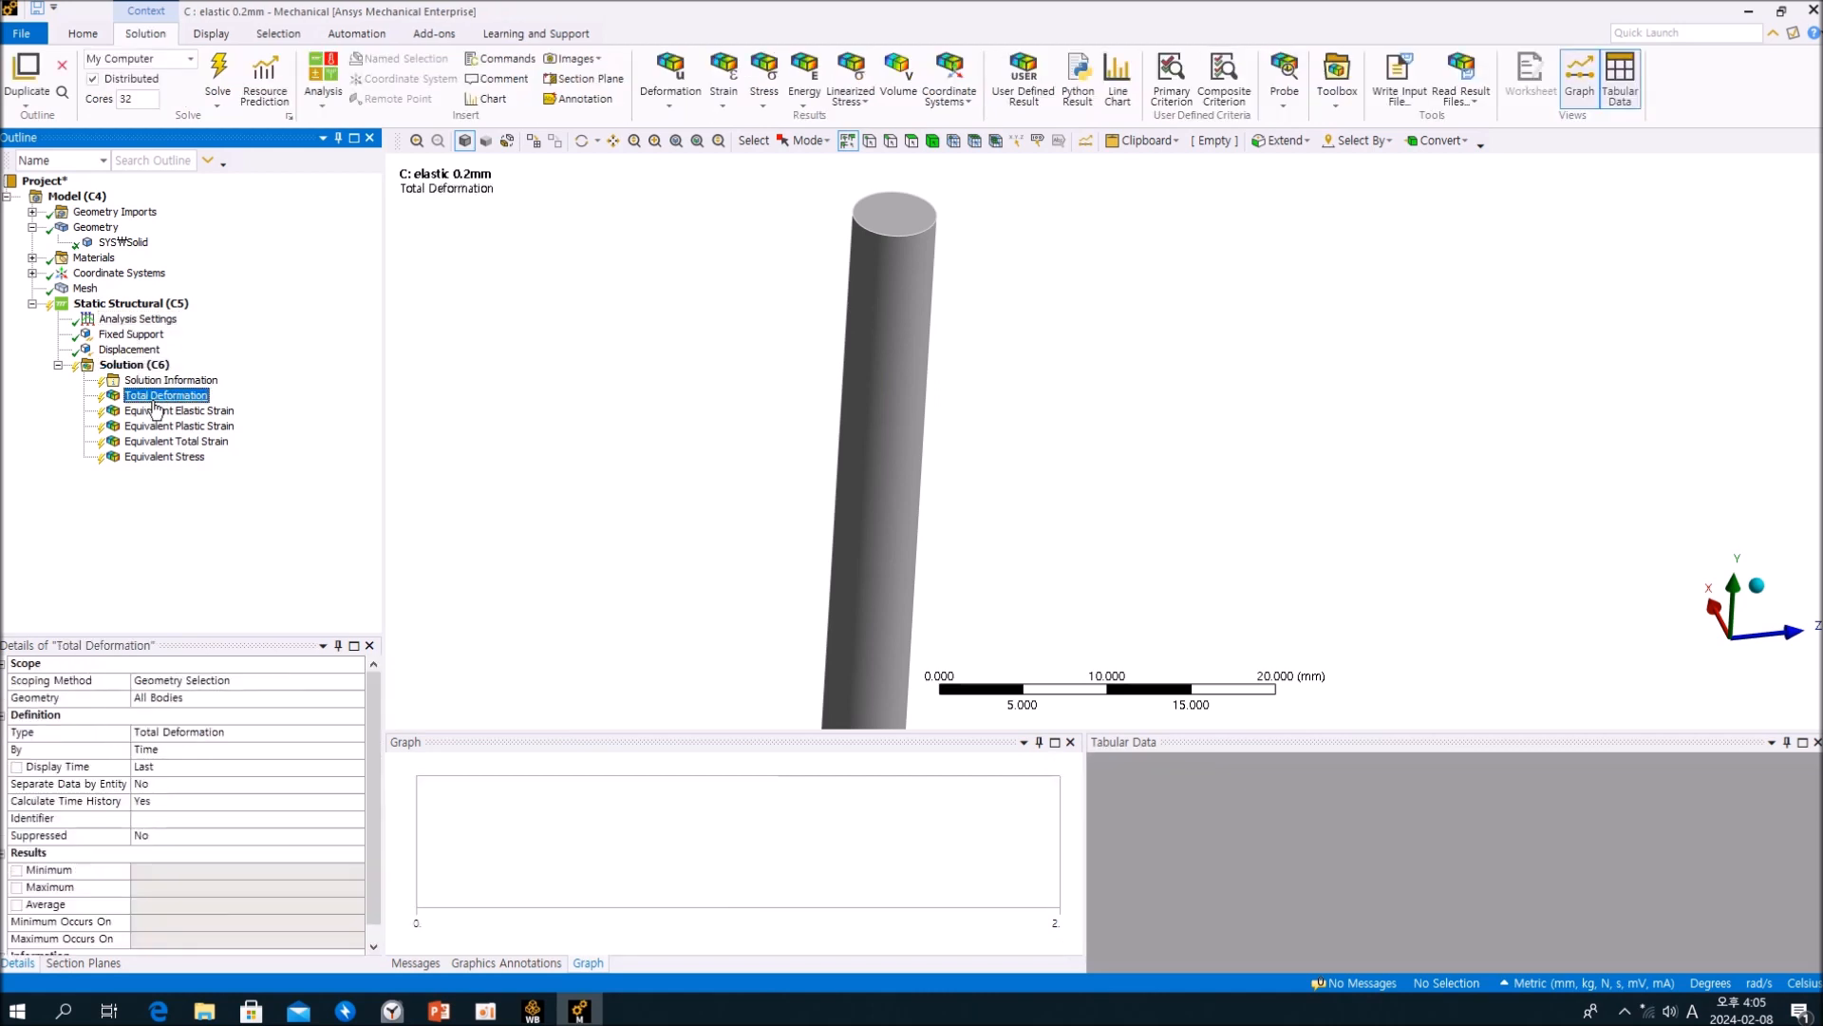
pyautogui.click(670, 90)
pyautogui.click(723, 91)
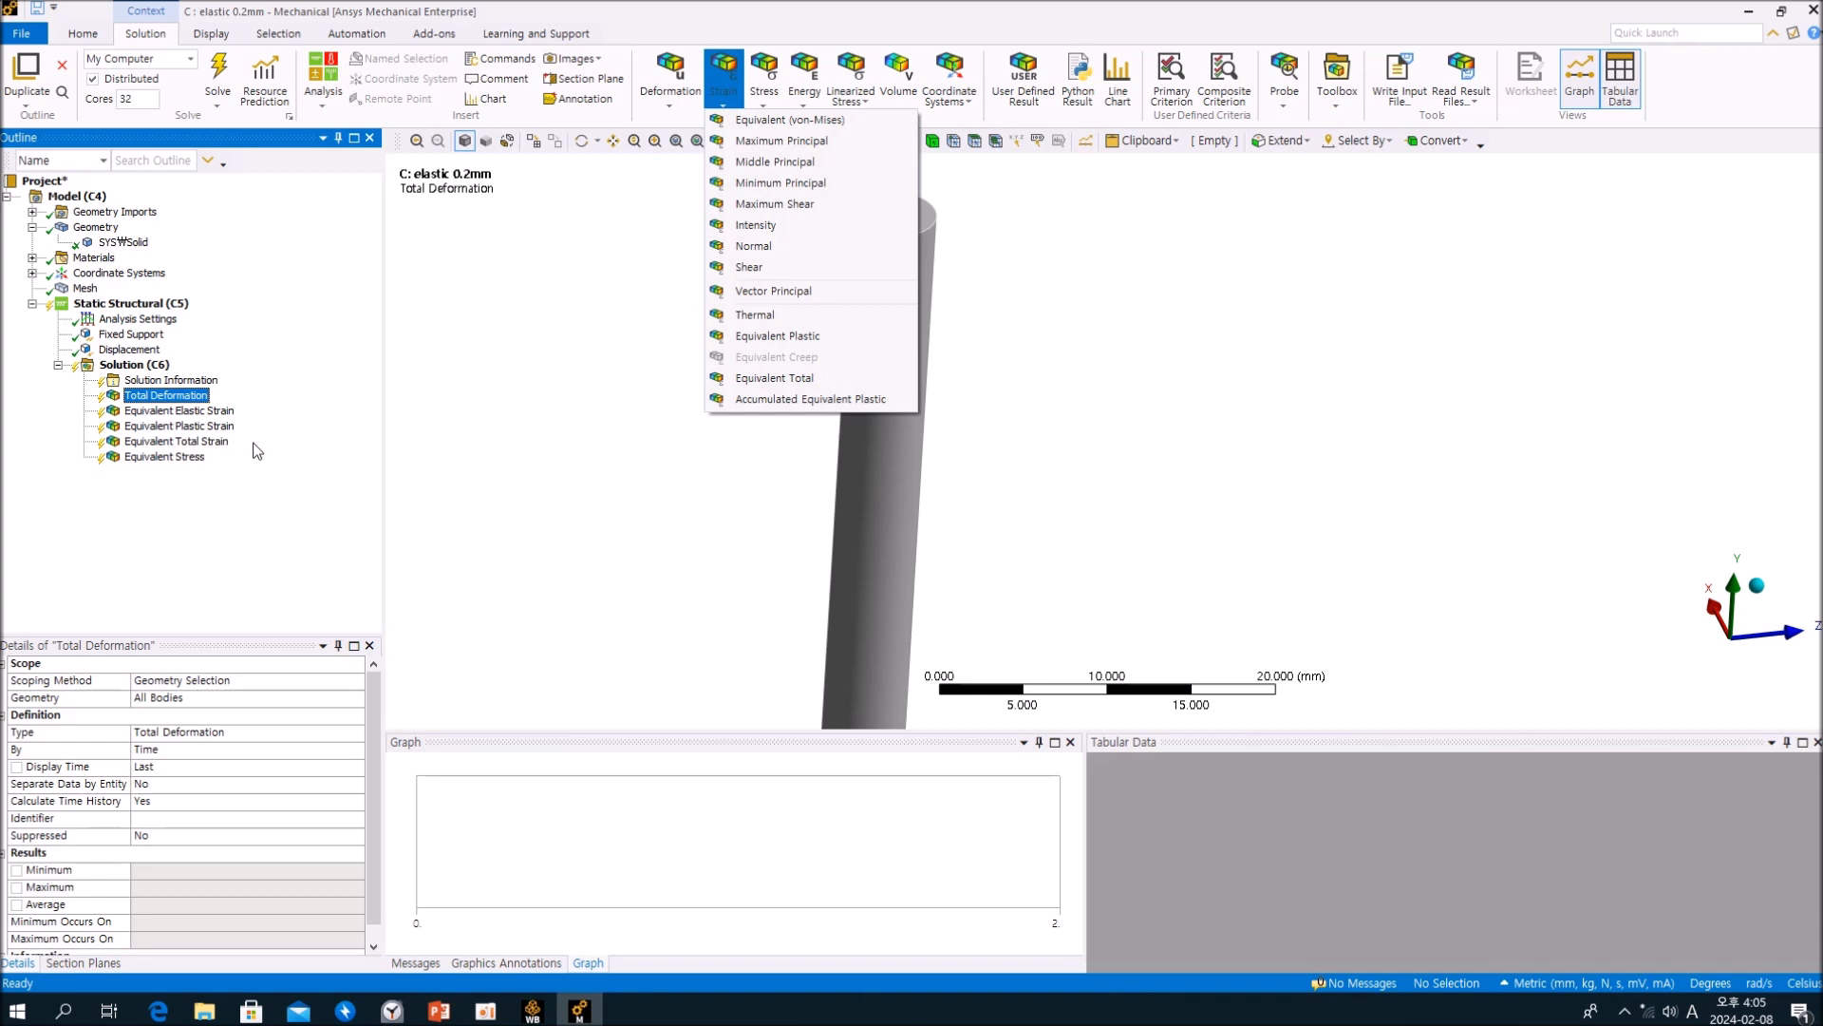
pyautogui.click(144, 465)
# Step: Solve the elastic 0.2mm static structural analysis from its Solution
pyautogui.click(136, 367)
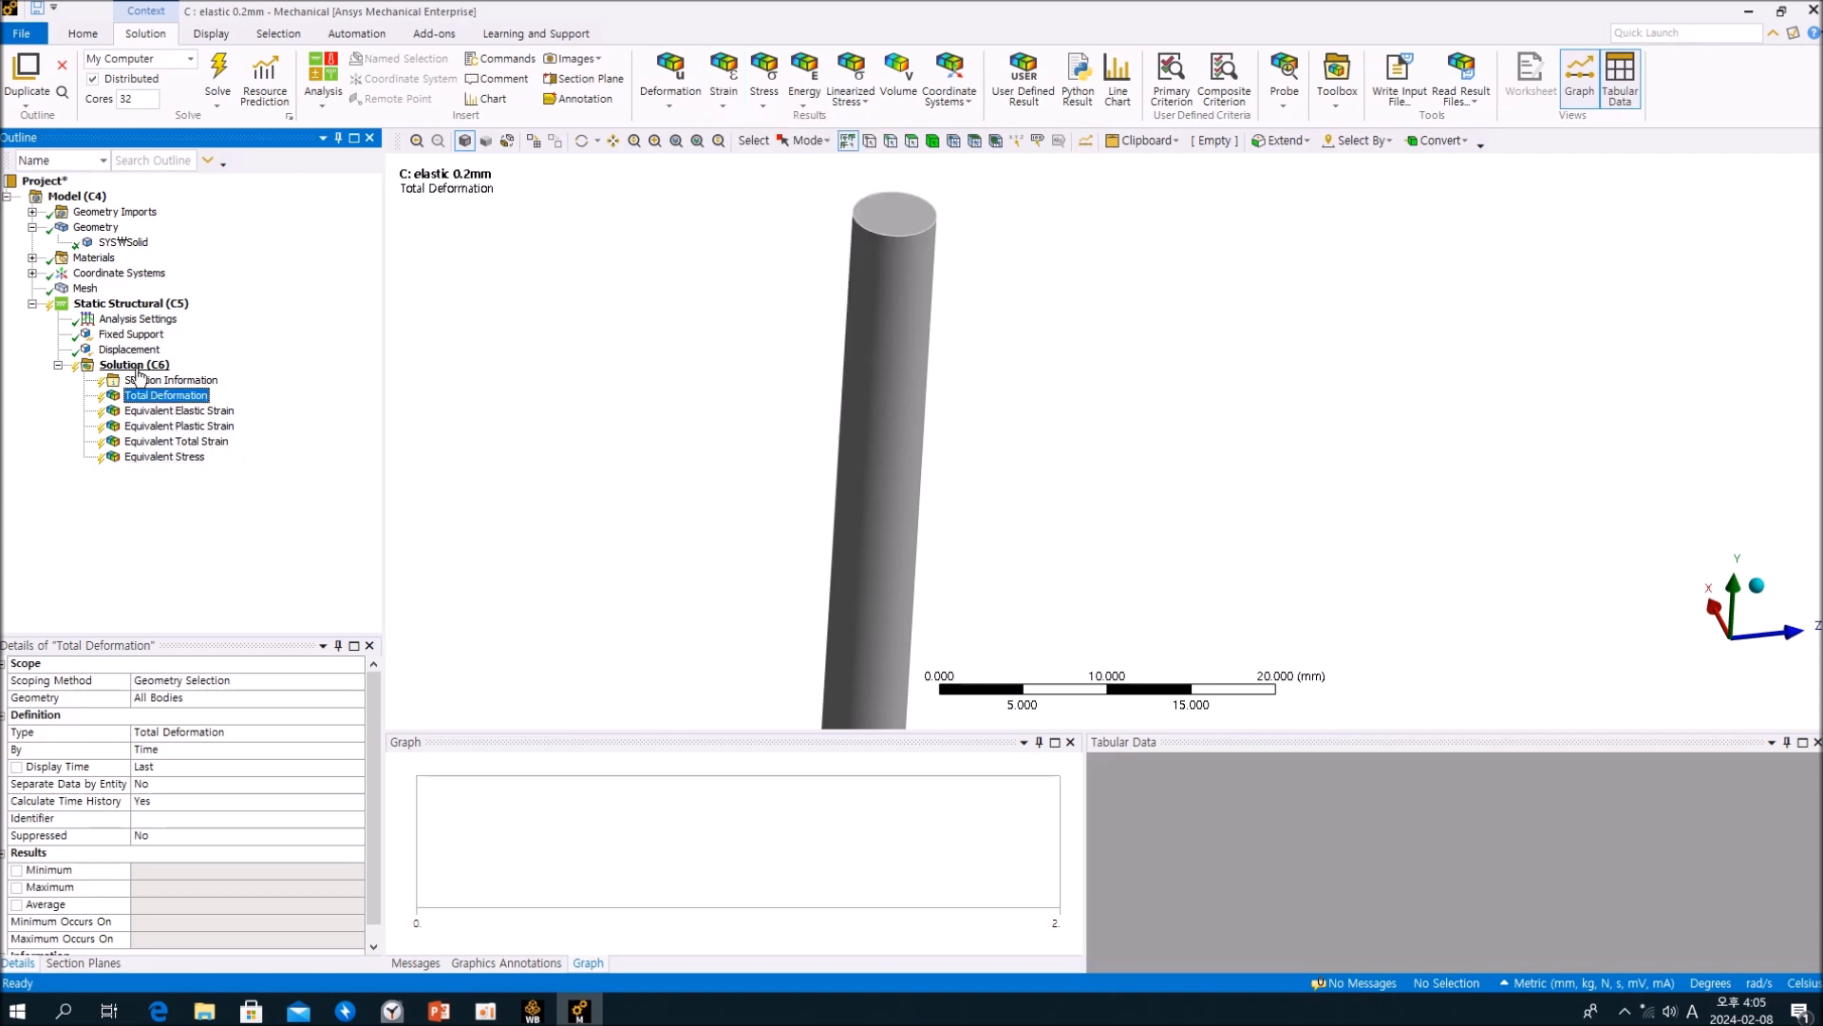
pyautogui.click(217, 74)
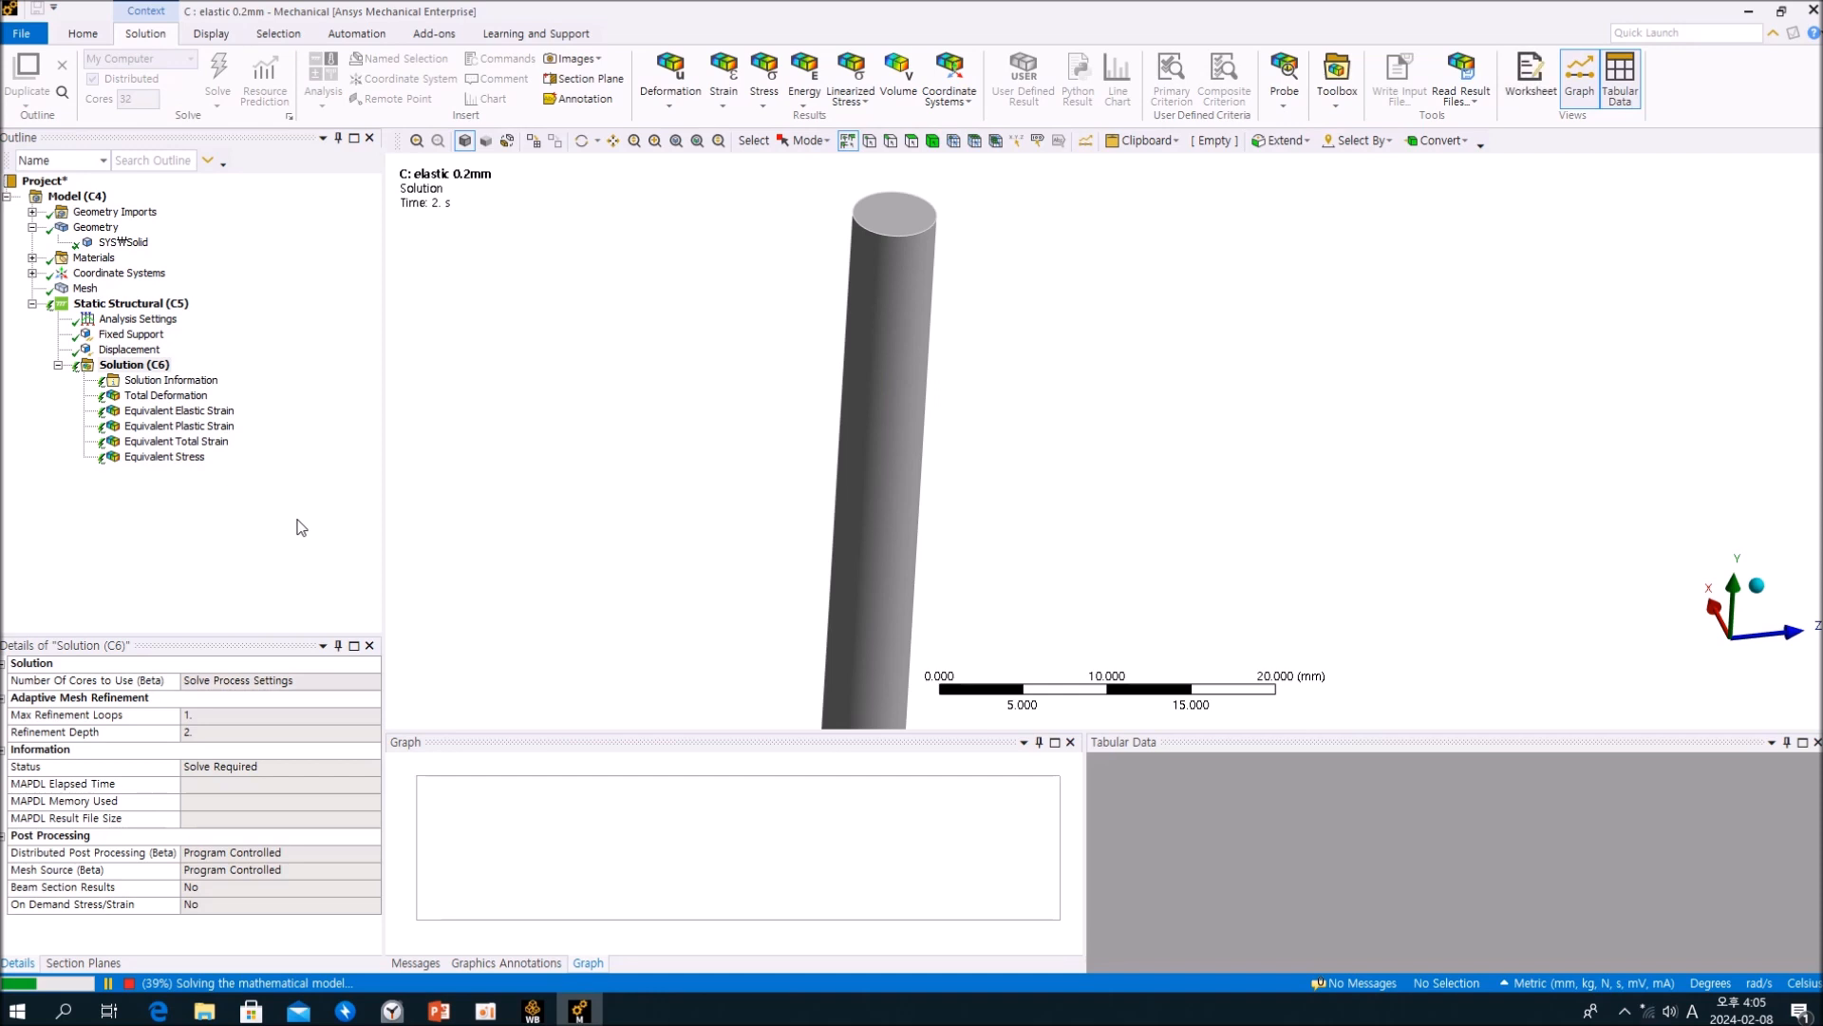
pyautogui.moveTo(720, 413); pyautogui.dragTo(834, 427, button='middle')
pyautogui.scroll(-5, 836, 411)
pyautogui.keyDown('ctrl'); pyautogui.moveTo(991, 516); pyautogui.dragTo(790, 513, button='middle'); pyautogui.keyUp('ctrl')
pyautogui.click(290, 547)
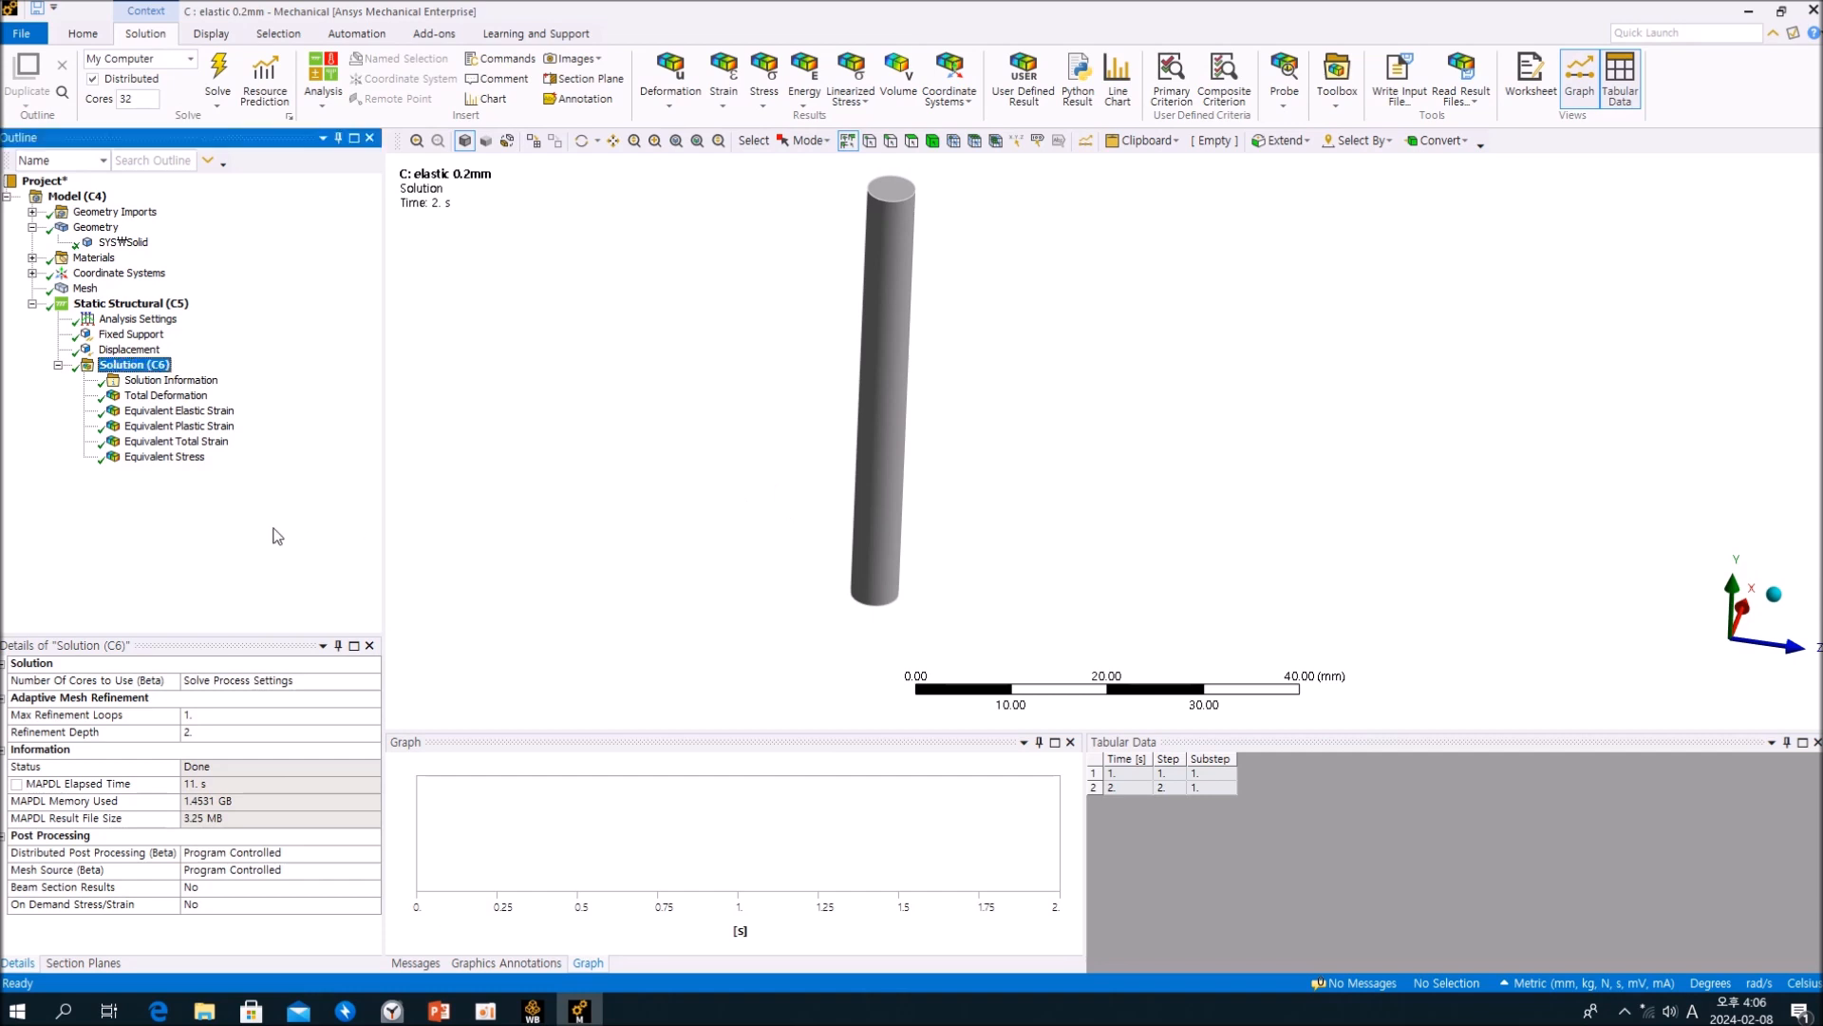
pyautogui.keyDown('ctrl'); pyautogui.moveTo(748, 352); pyautogui.dragTo(623, 342, button='middle'); pyautogui.keyUp('ctrl')
pyautogui.scroll(3, 678, 389)
pyautogui.scroll(-3, 667, 367)
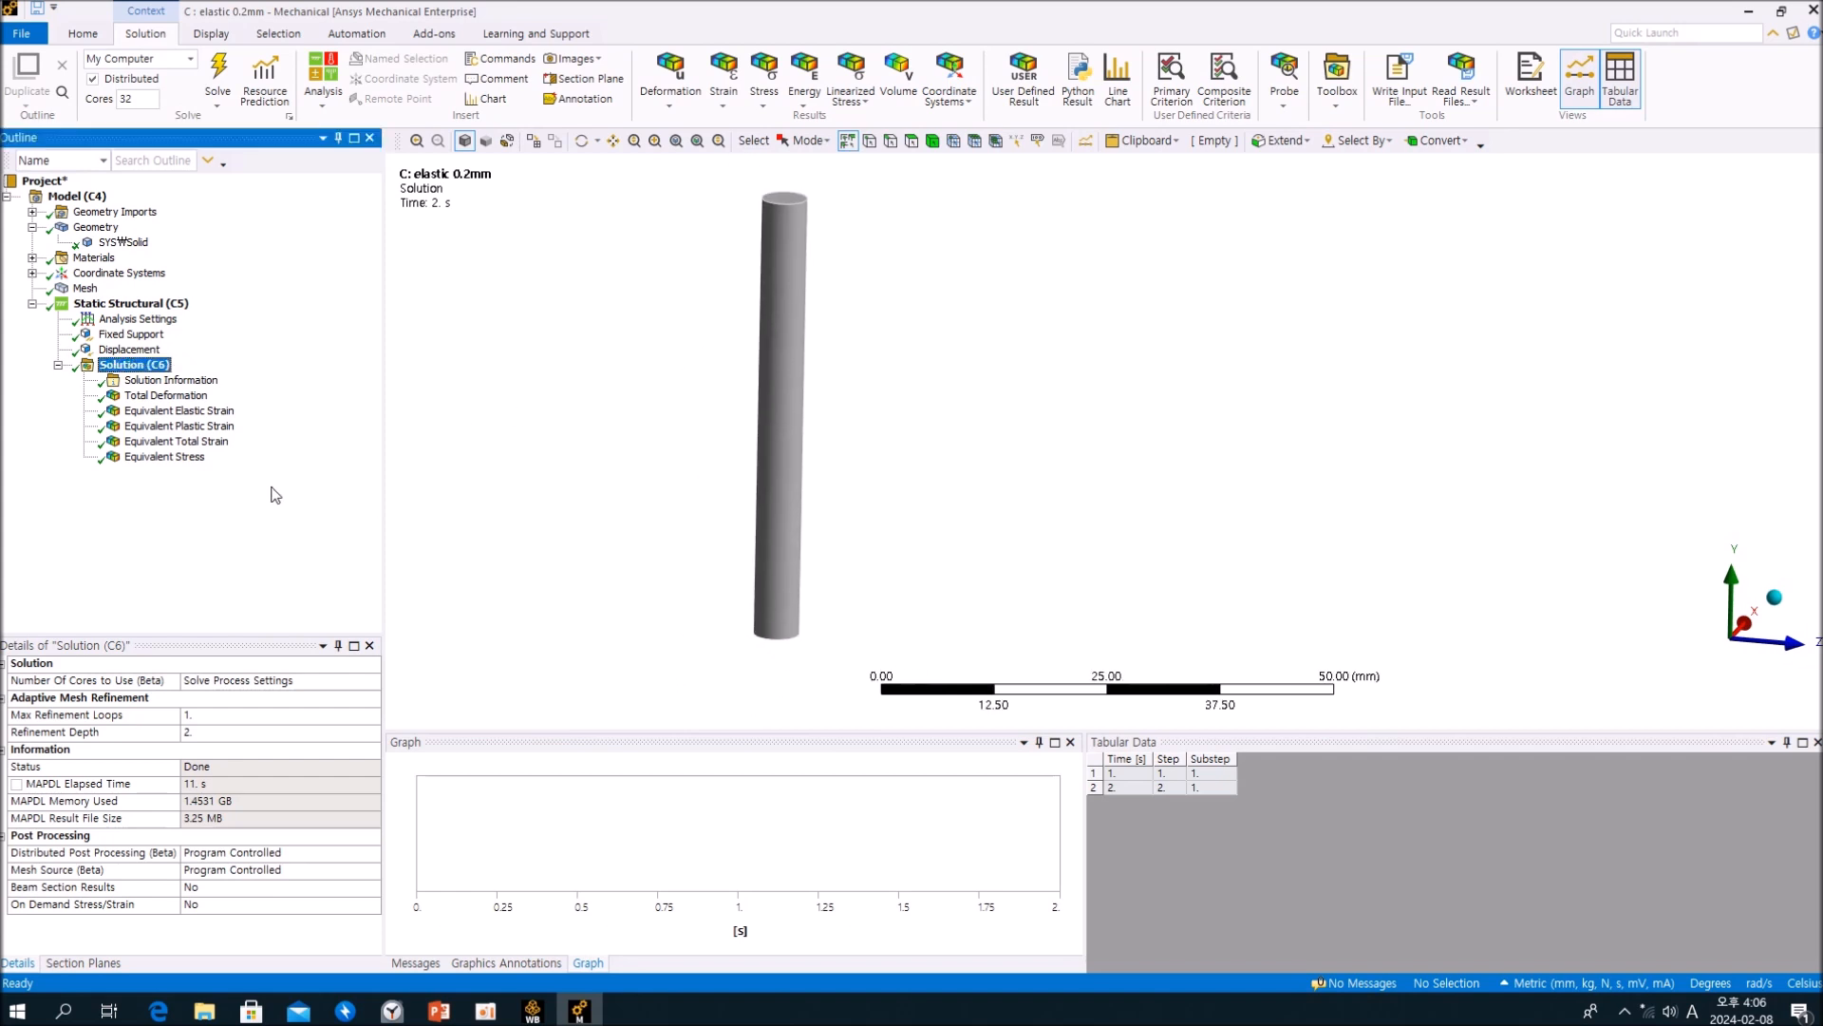
# Step: Retrieve the Total Deformation result at 1 s, then play and stop its animation
pyautogui.click(168, 399)
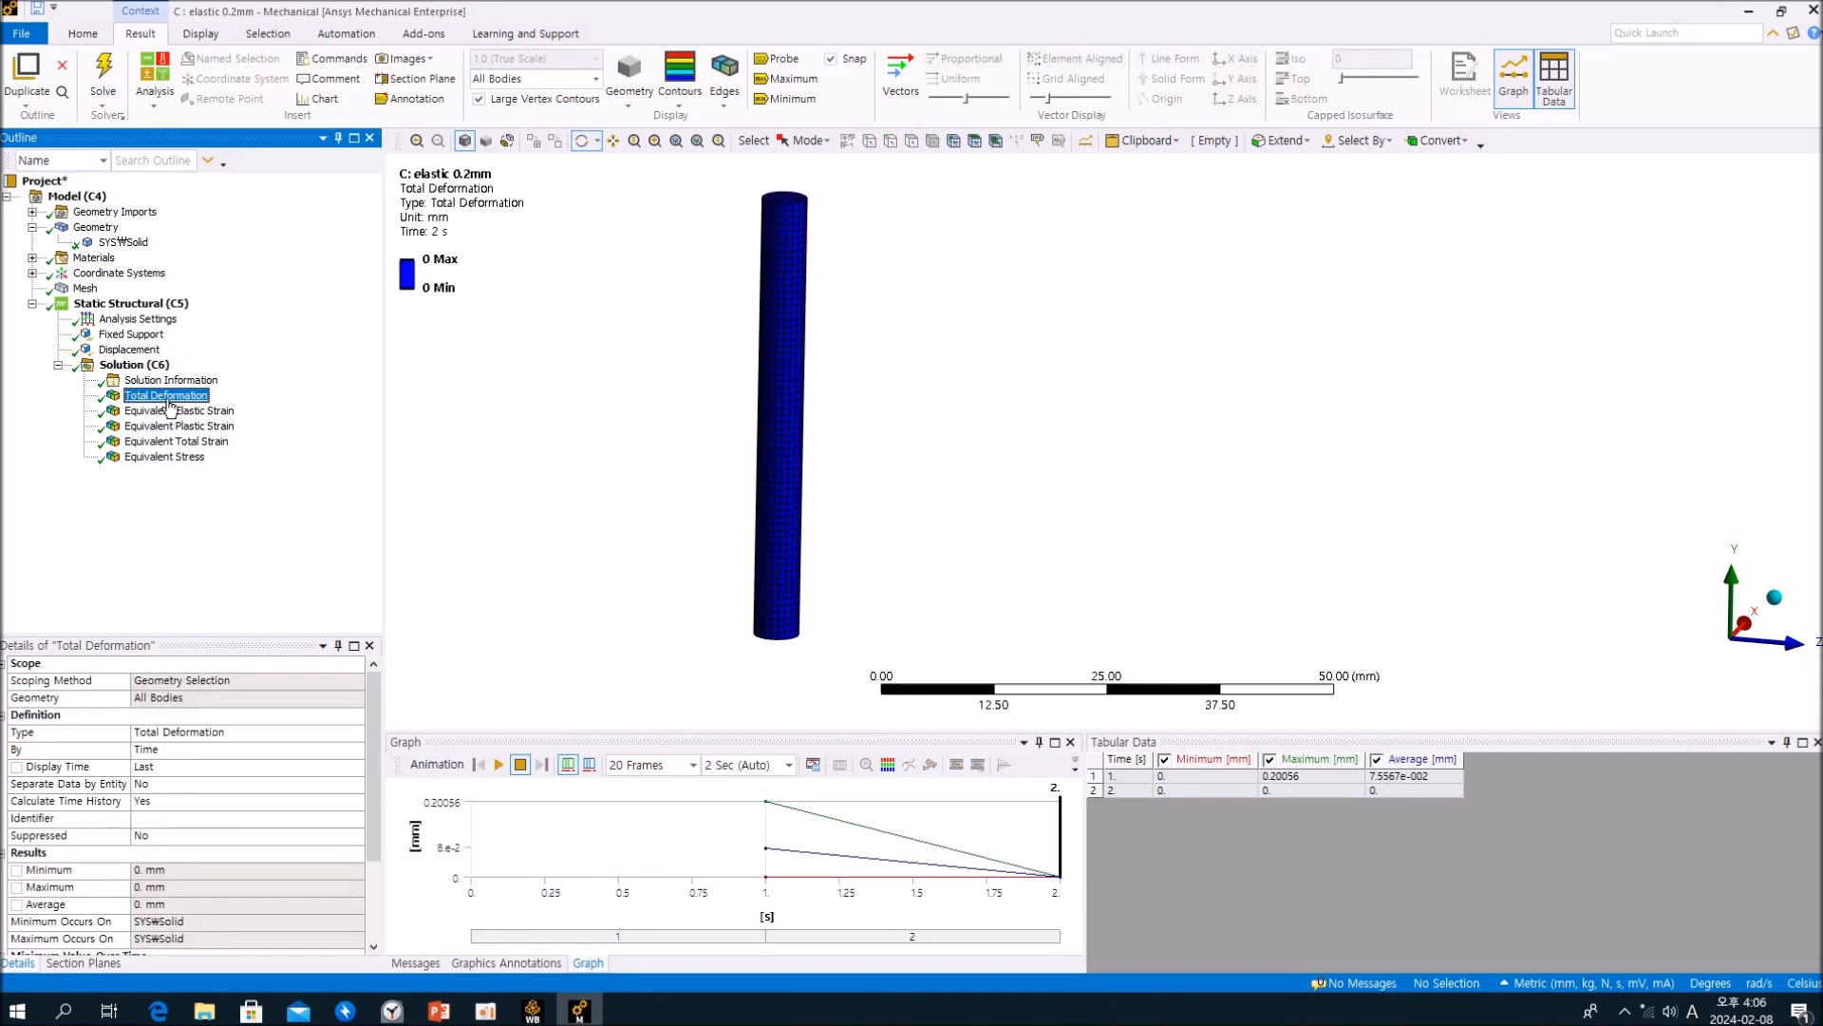
pyautogui.click(1123, 791)
pyautogui.rightClick(1126, 777)
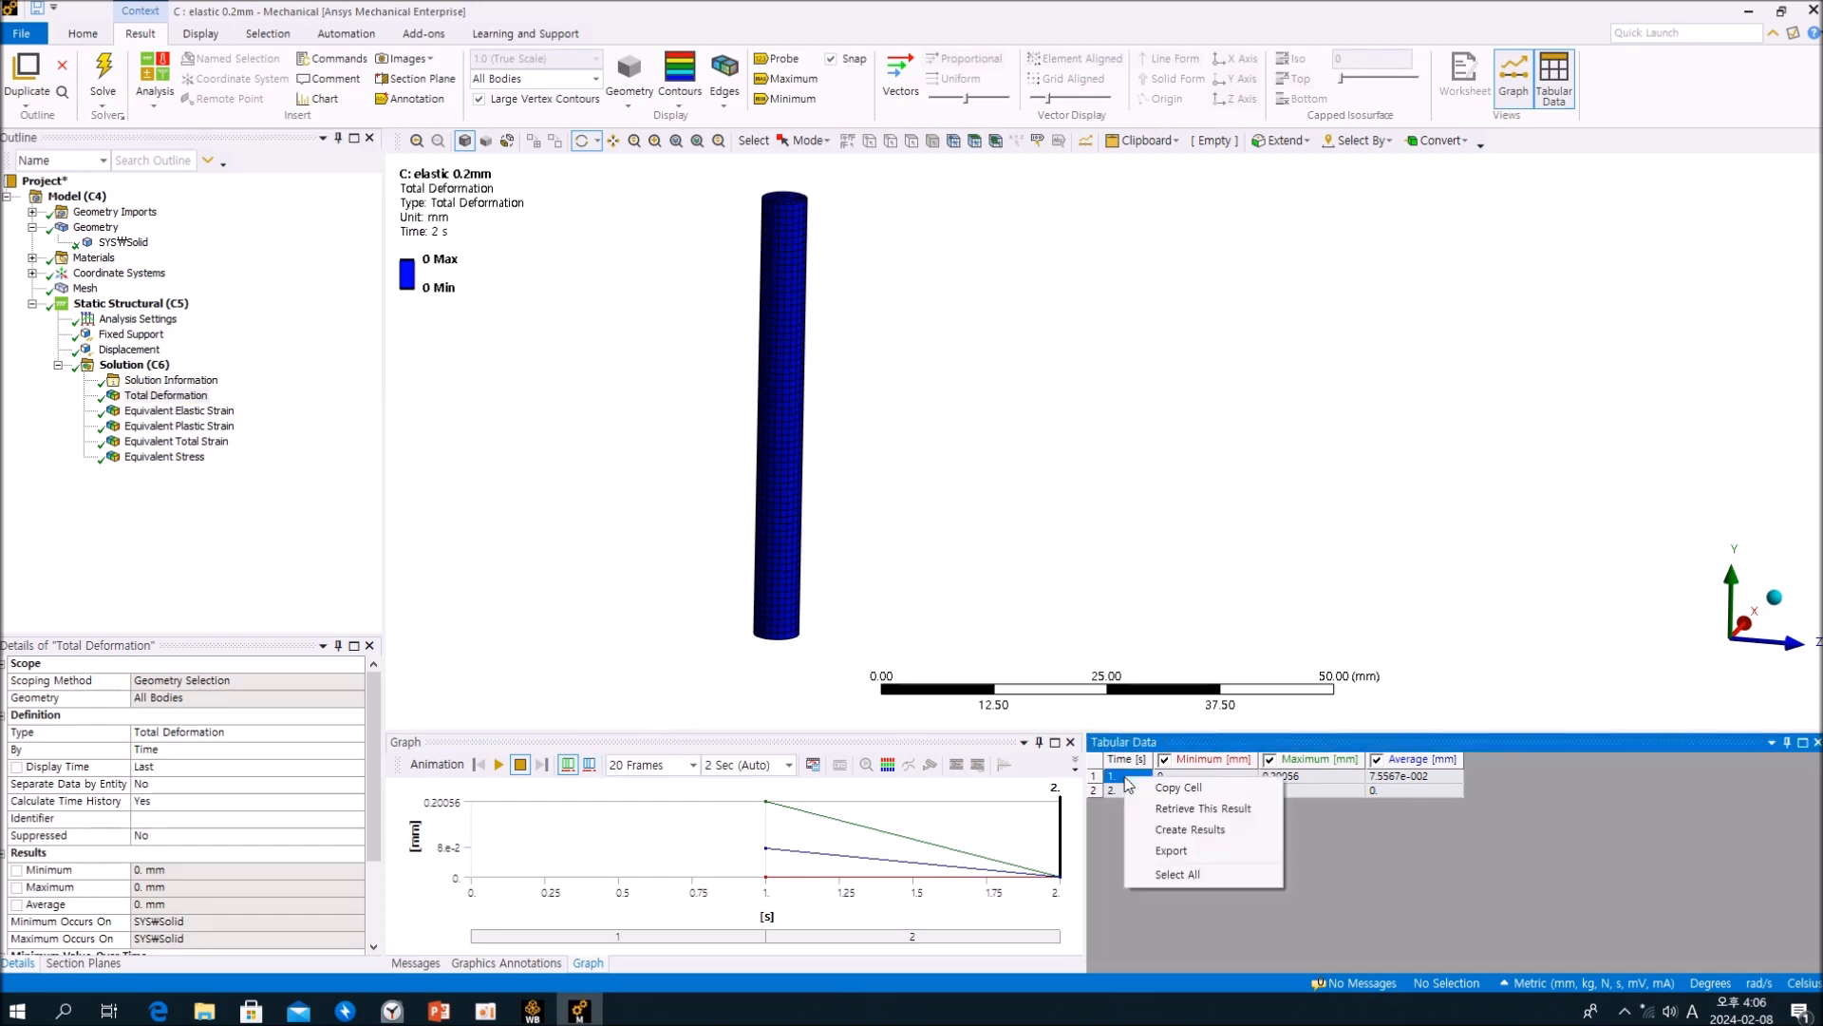
pyautogui.click(1202, 808)
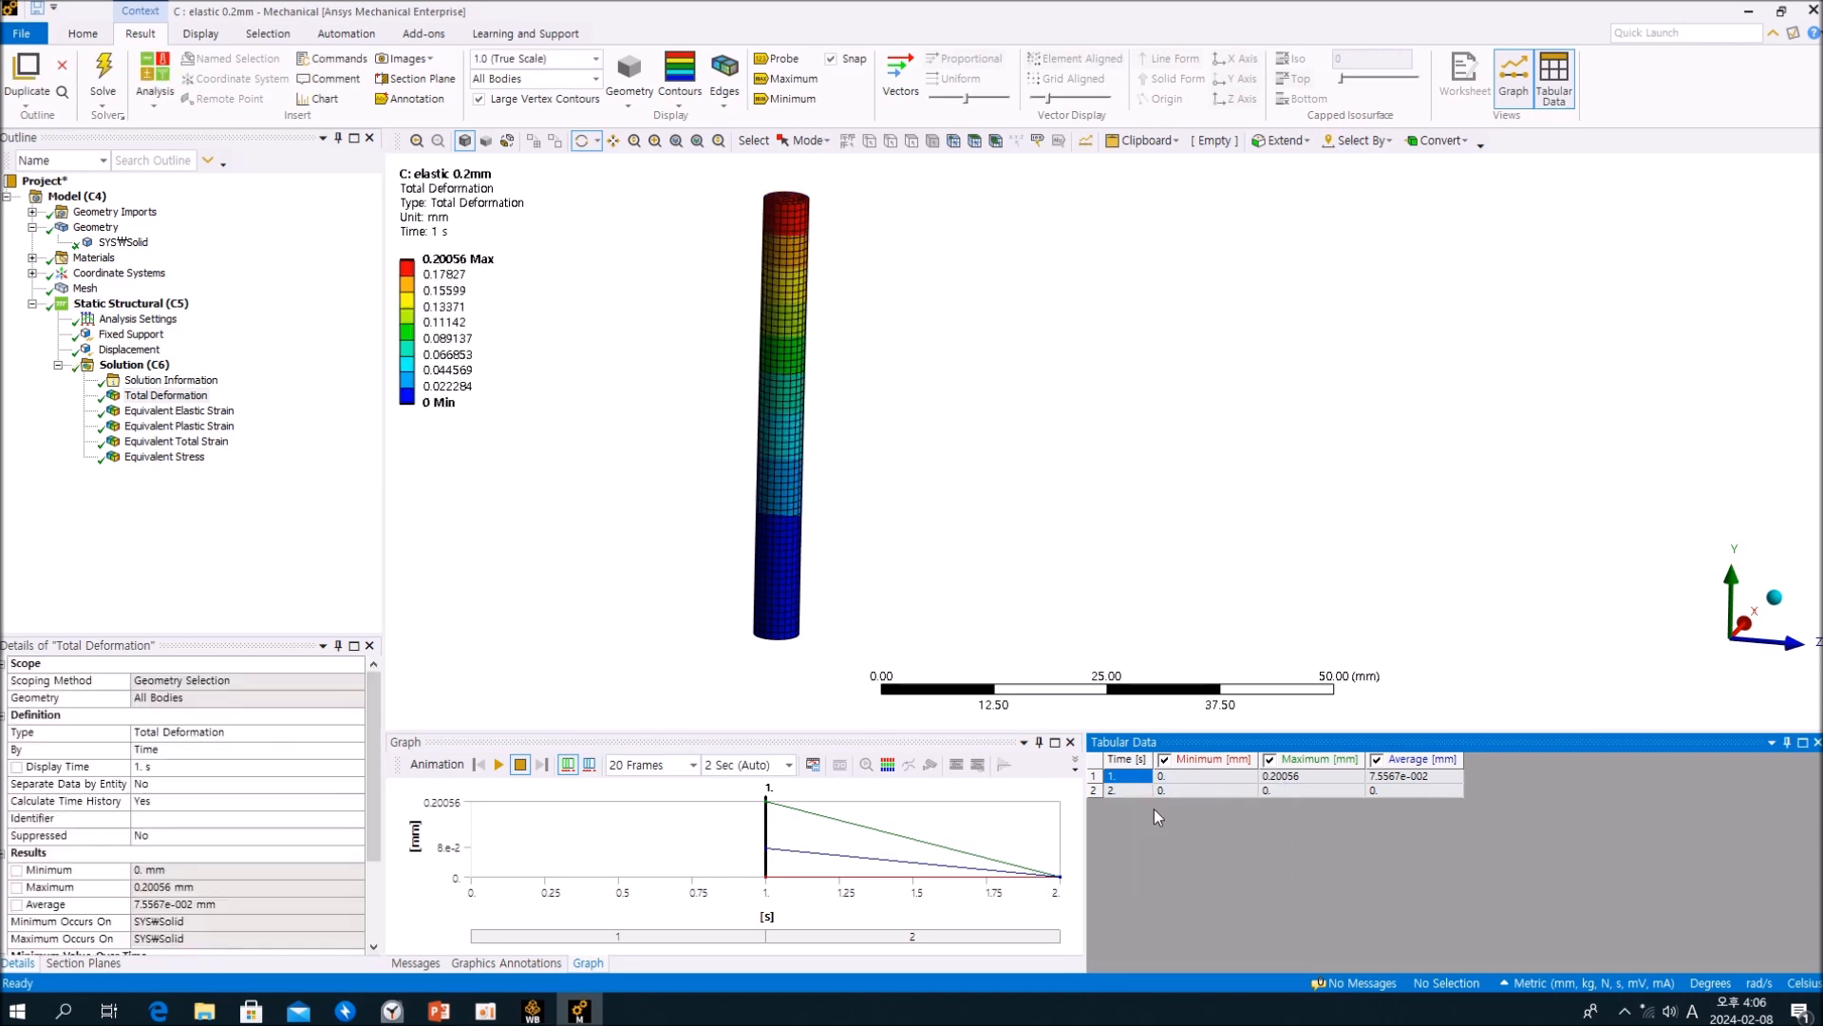
pyautogui.moveTo(911, 508); pyautogui.dragTo(719, 337)
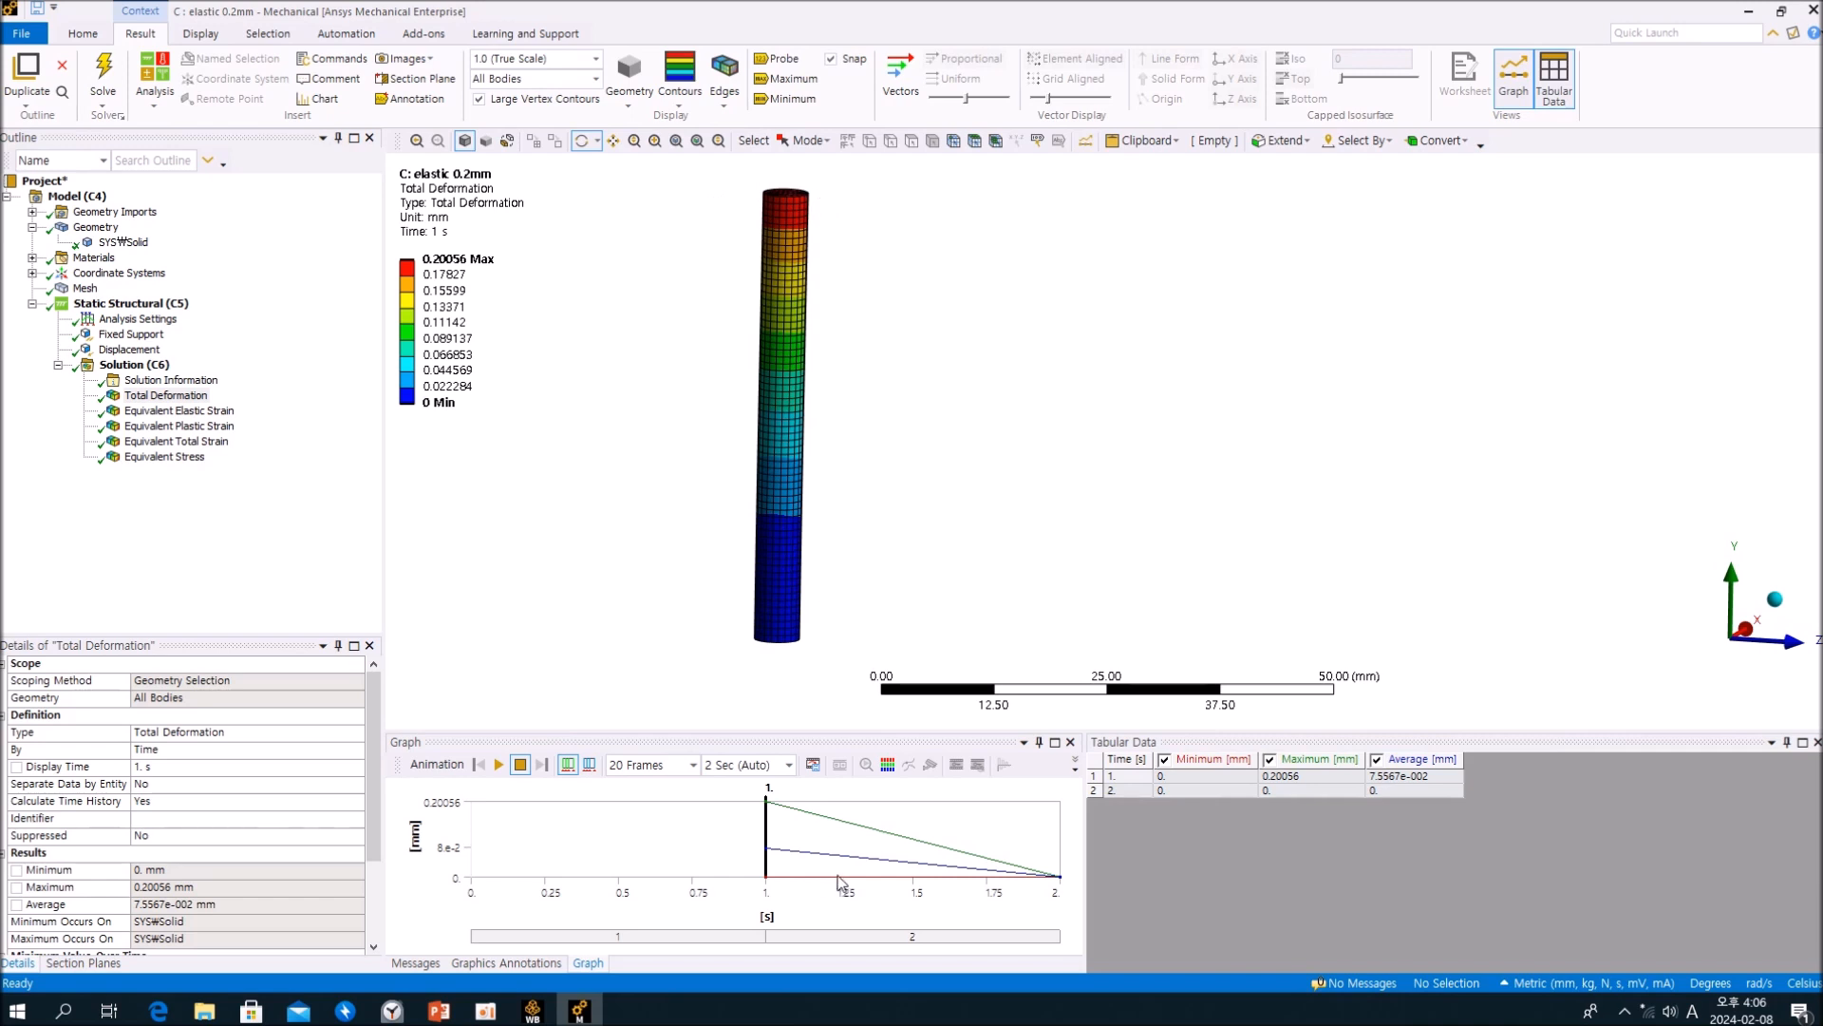
pyautogui.click(498, 764)
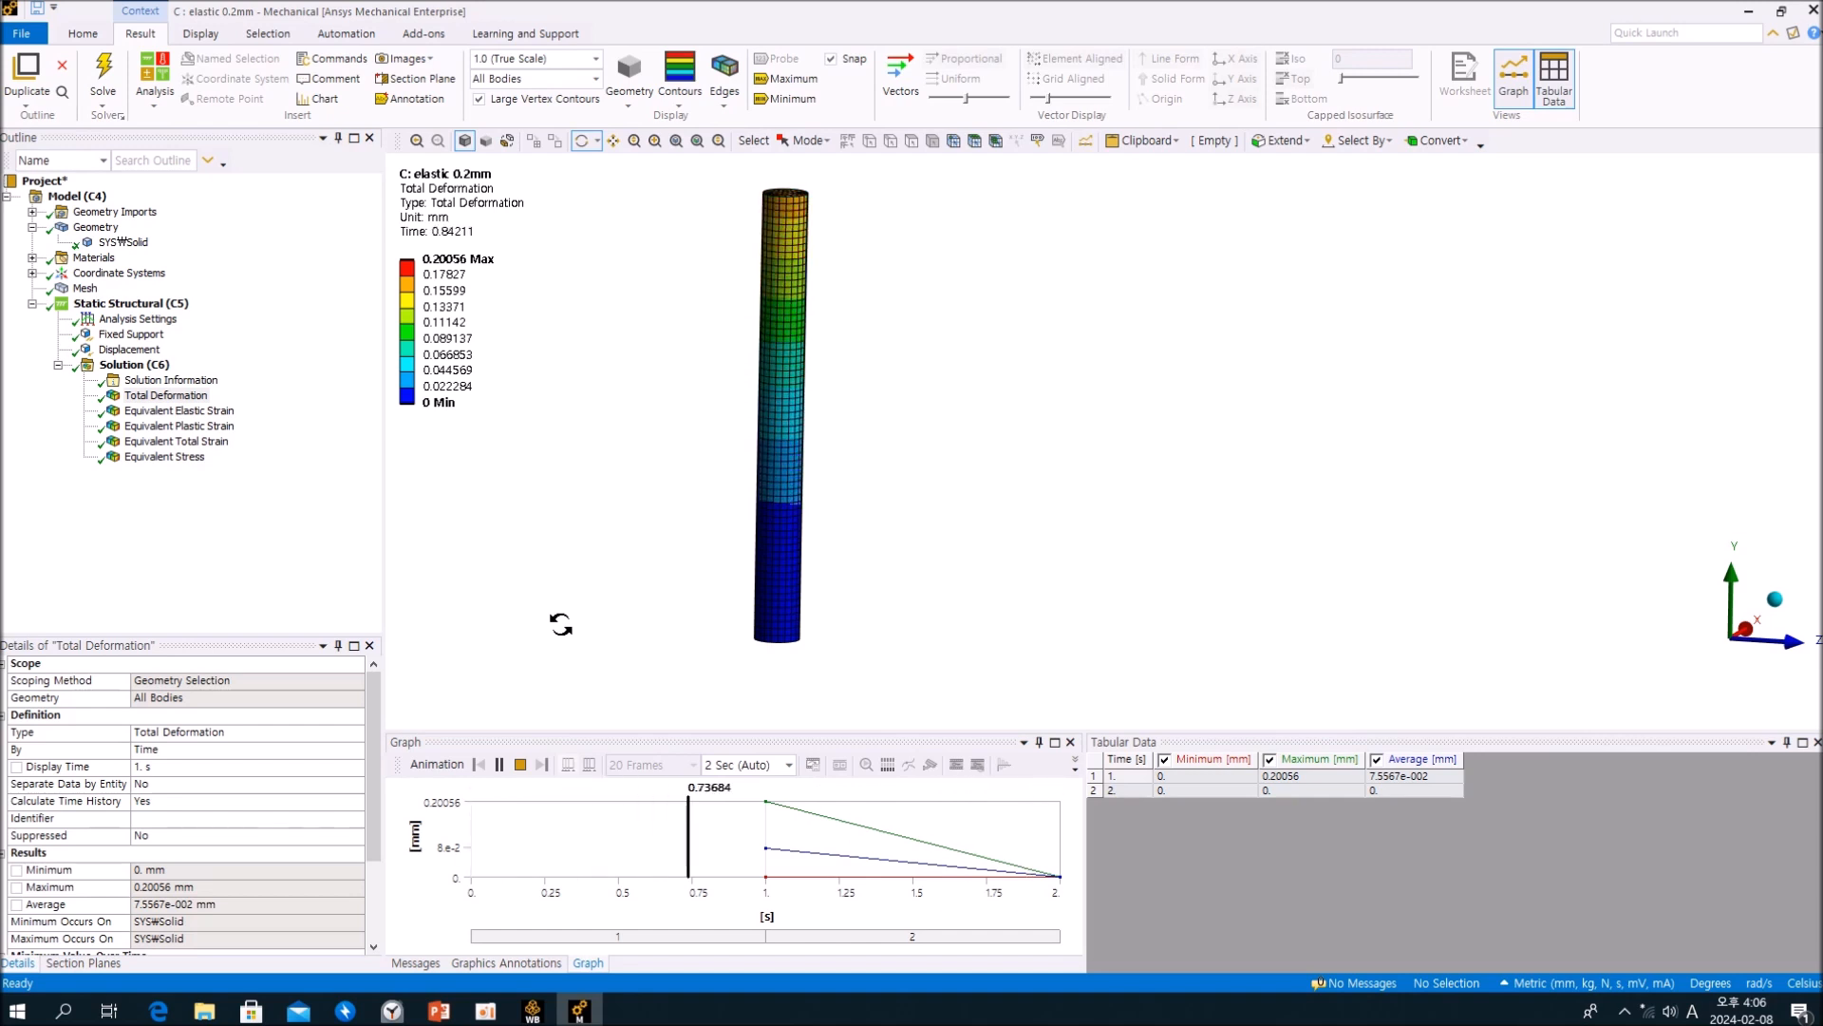
pyautogui.click(520, 765)
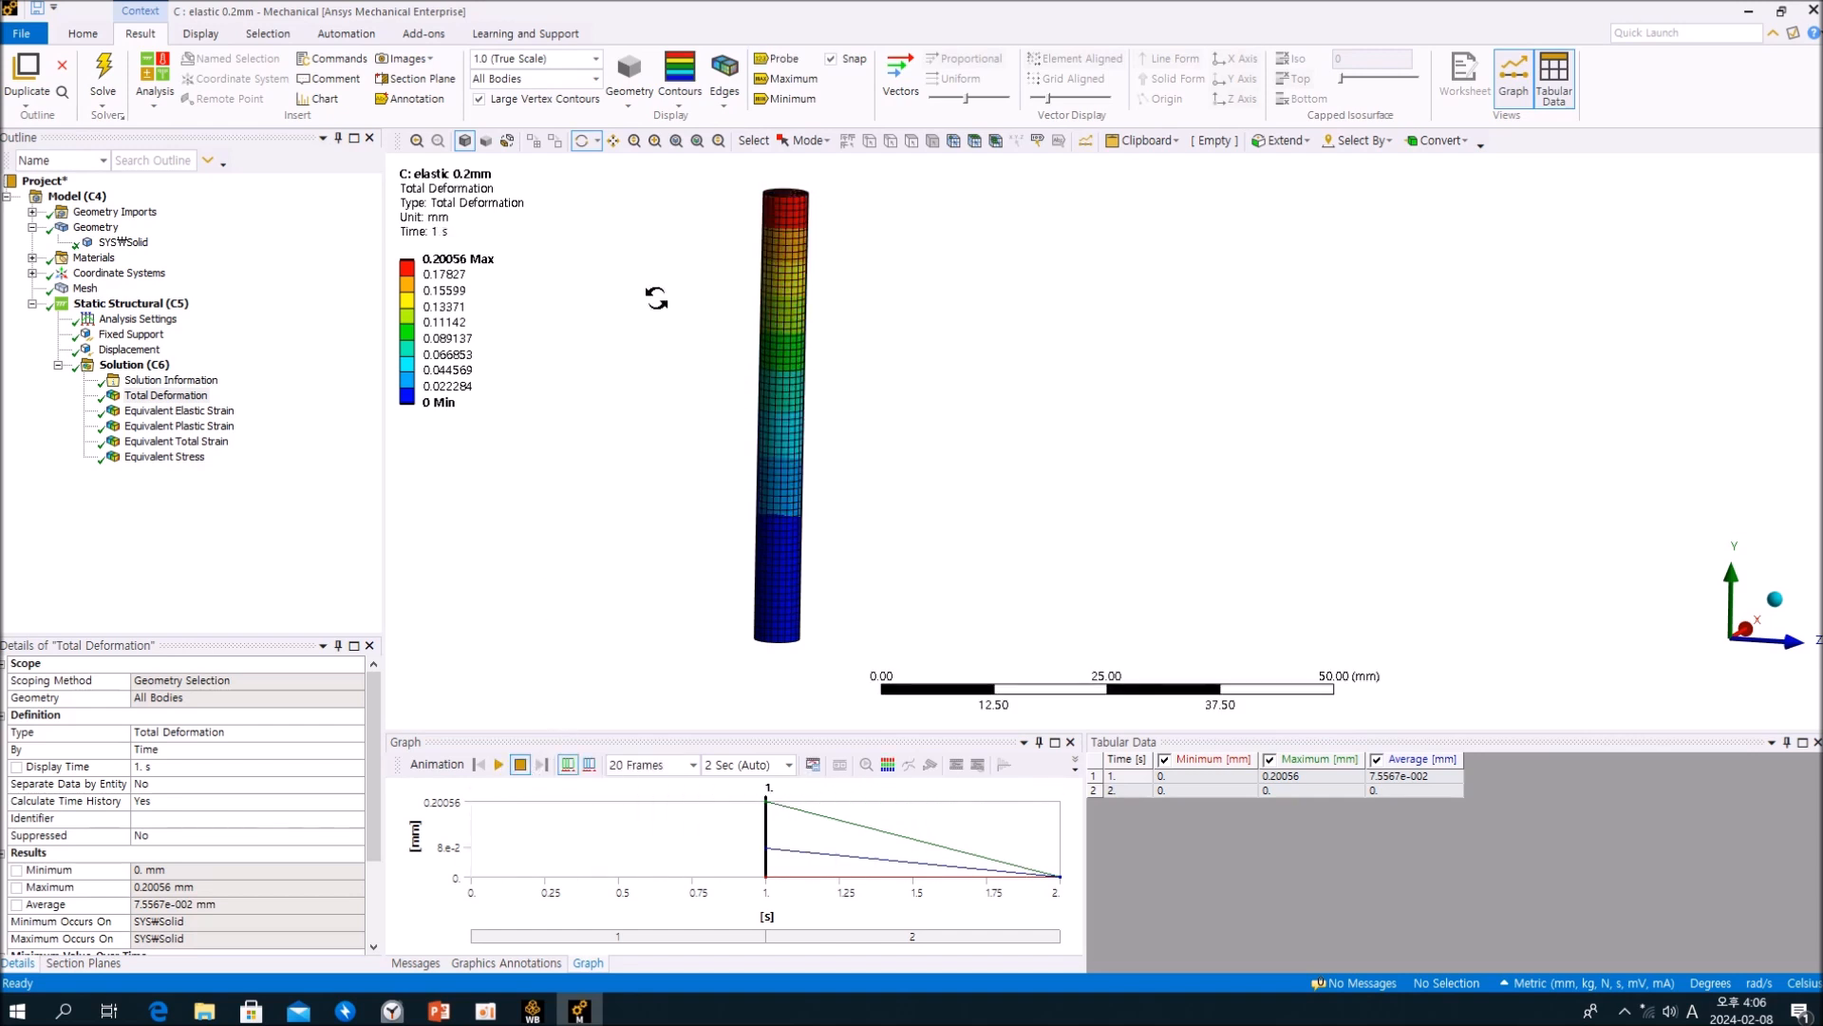
# Step: Set the deformation scale to 0.5x Auto and replay the Total Deformation animation, looking at the cylinder squarely from the side
pyautogui.click(596, 59)
pyautogui.click(581, 101)
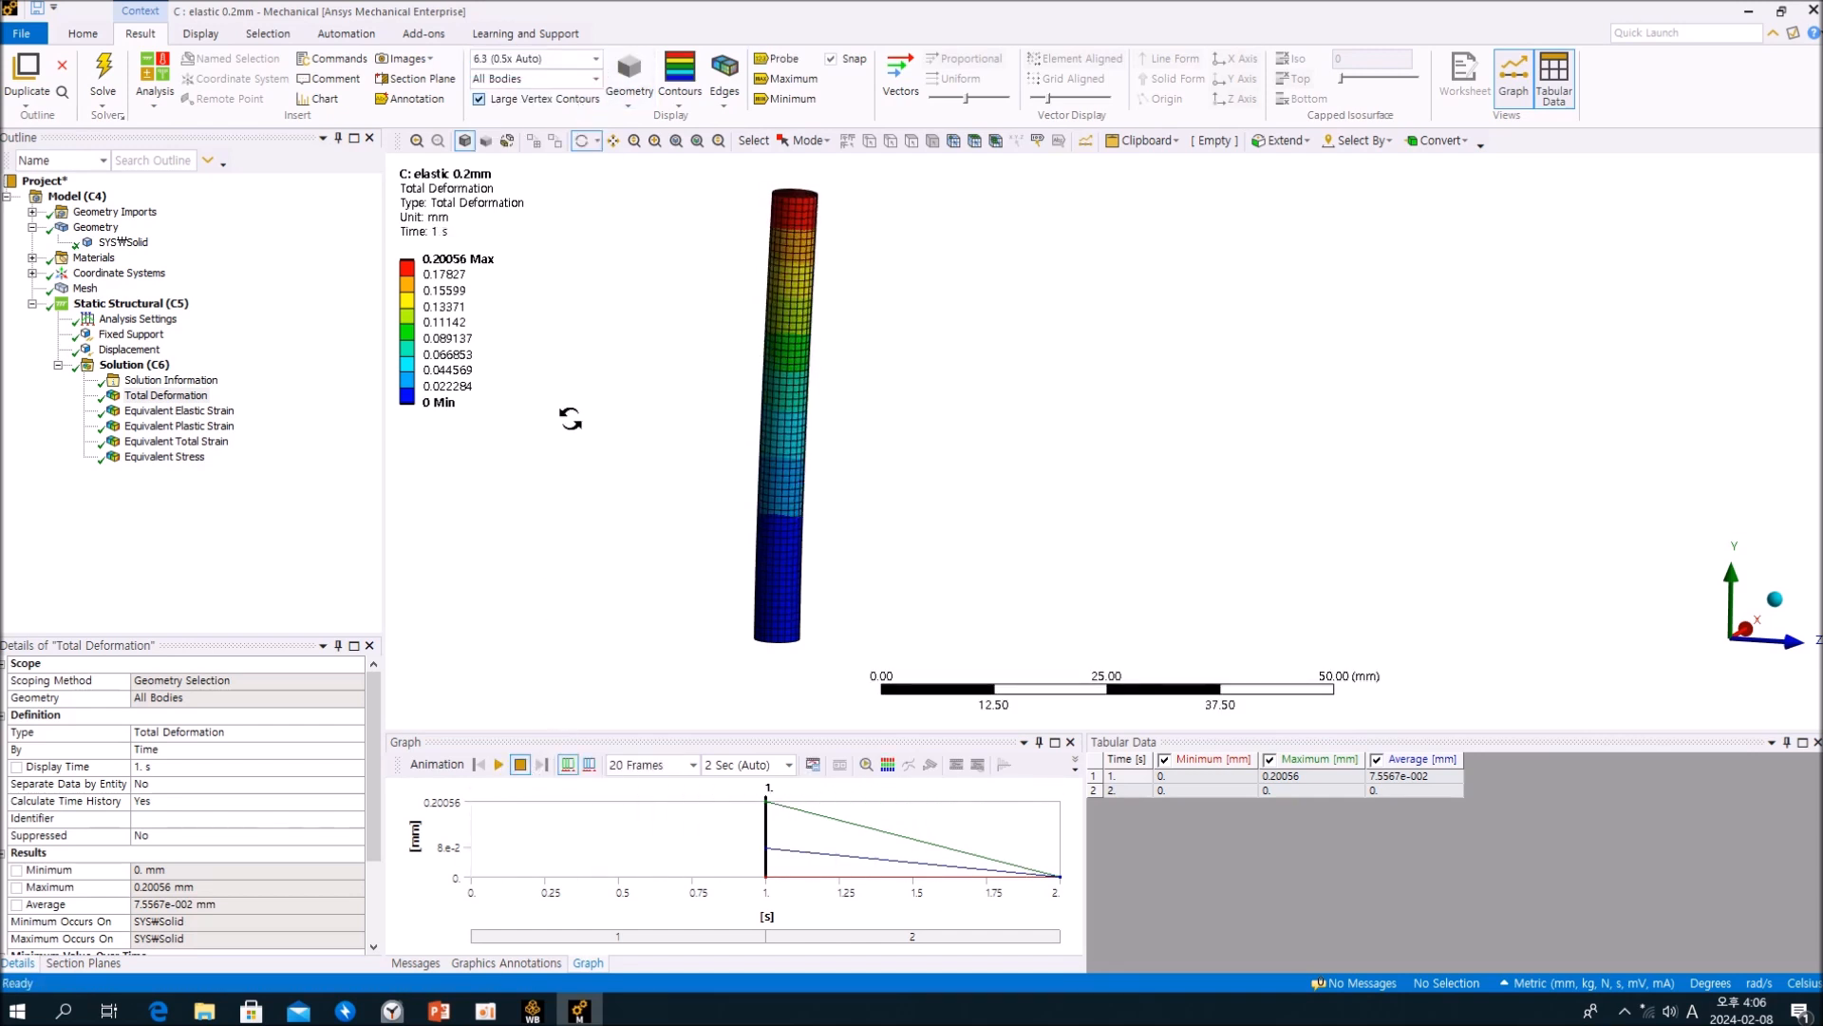
pyautogui.click(499, 764)
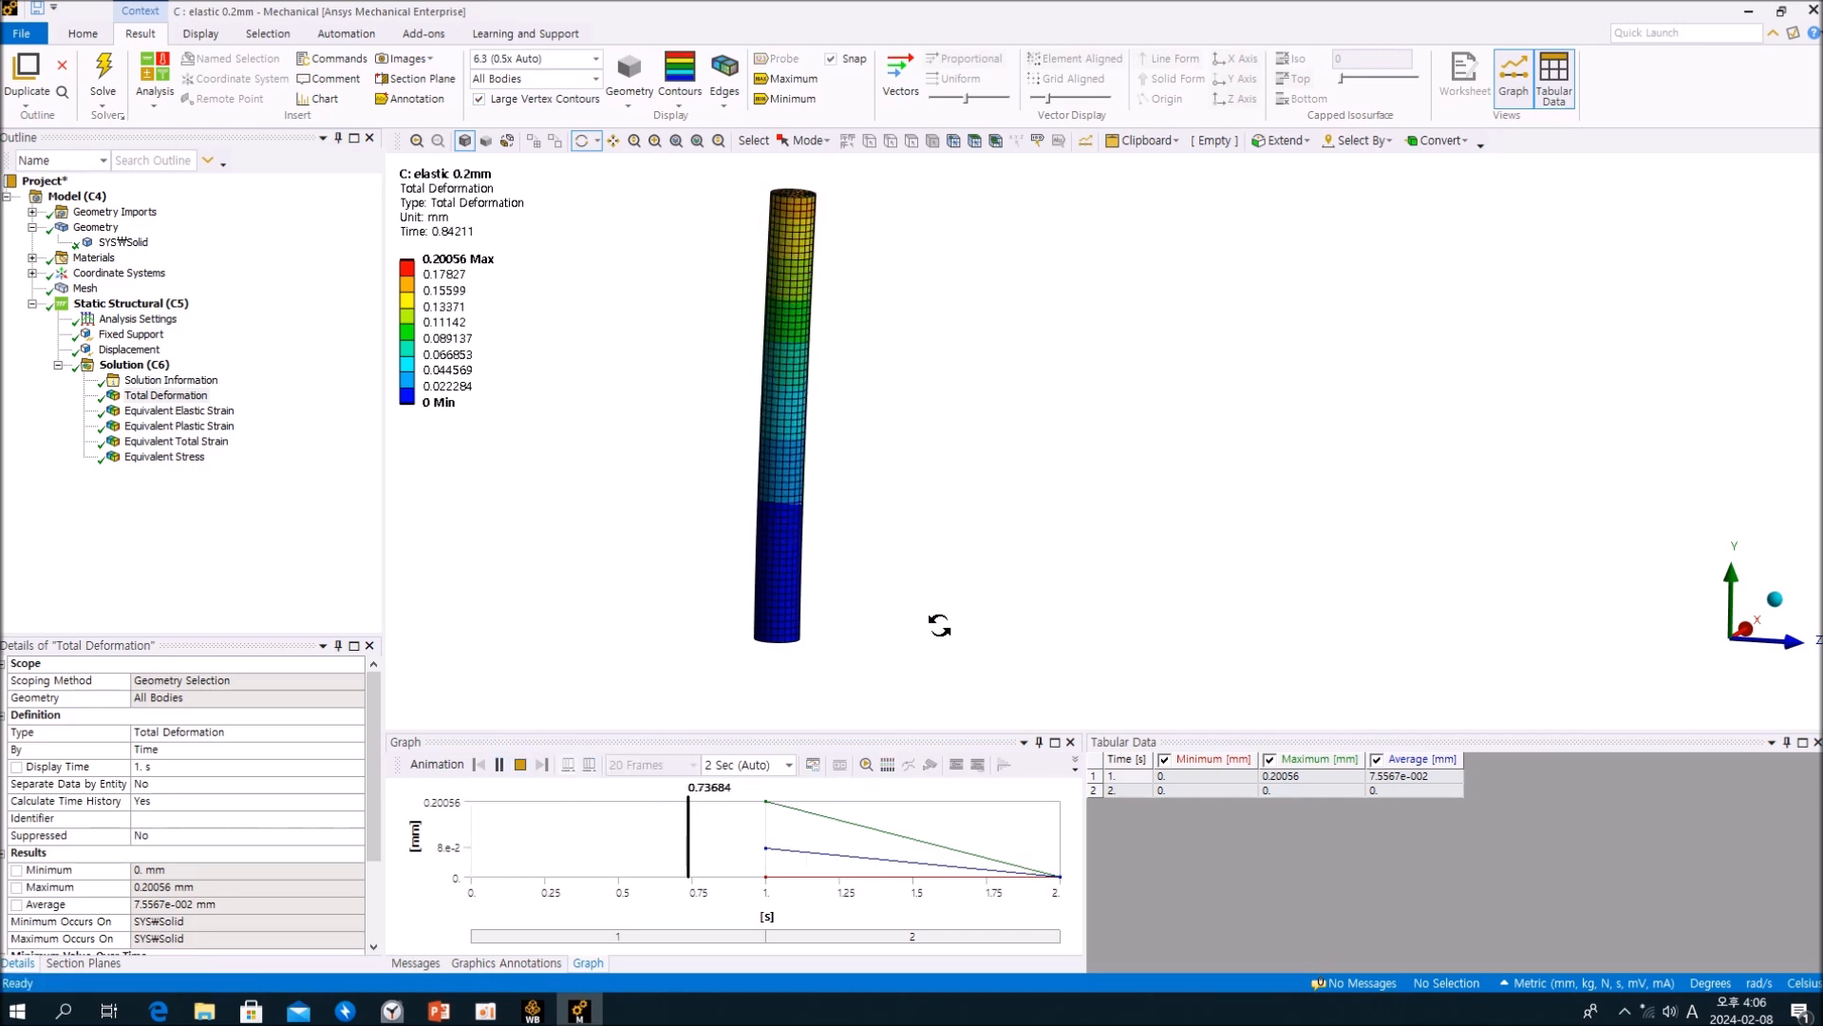
pyautogui.moveTo(940, 627); pyautogui.dragTo(930, 601, button='middle')
pyautogui.moveTo(1434, 665); pyautogui.dragTo(1627, 664, button='middle')
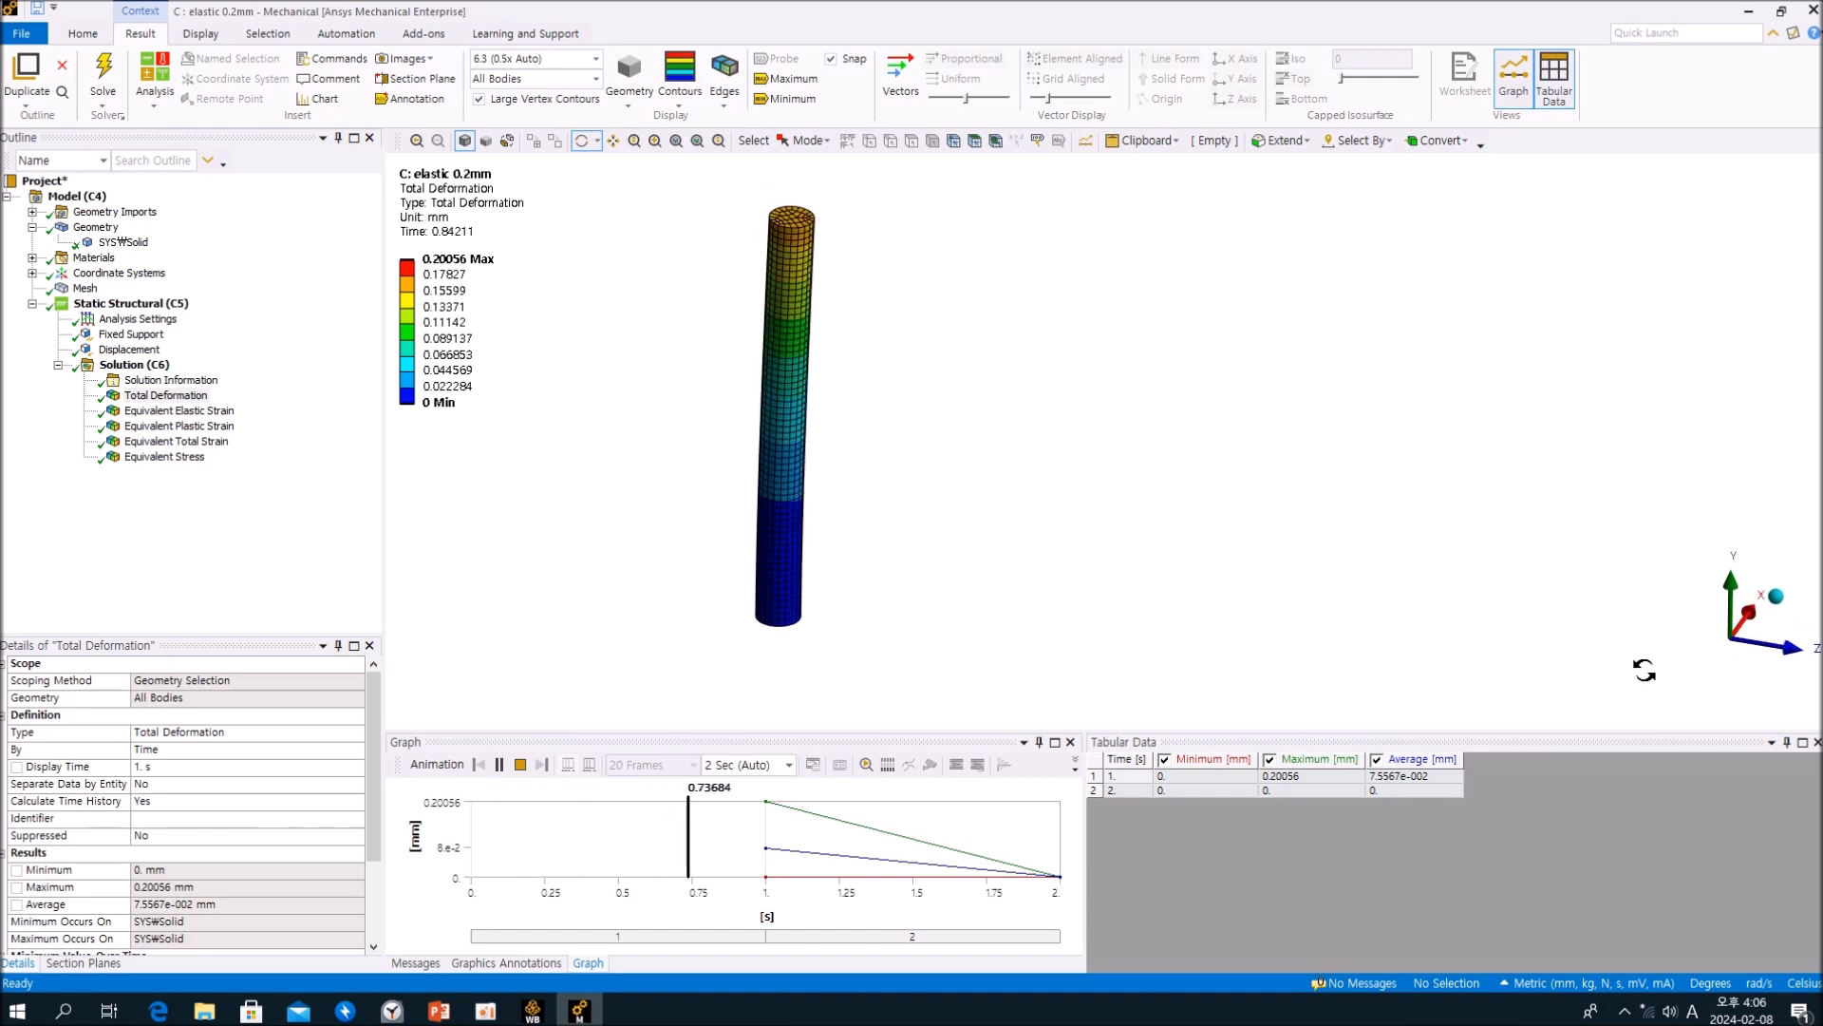
pyautogui.click(1719, 657)
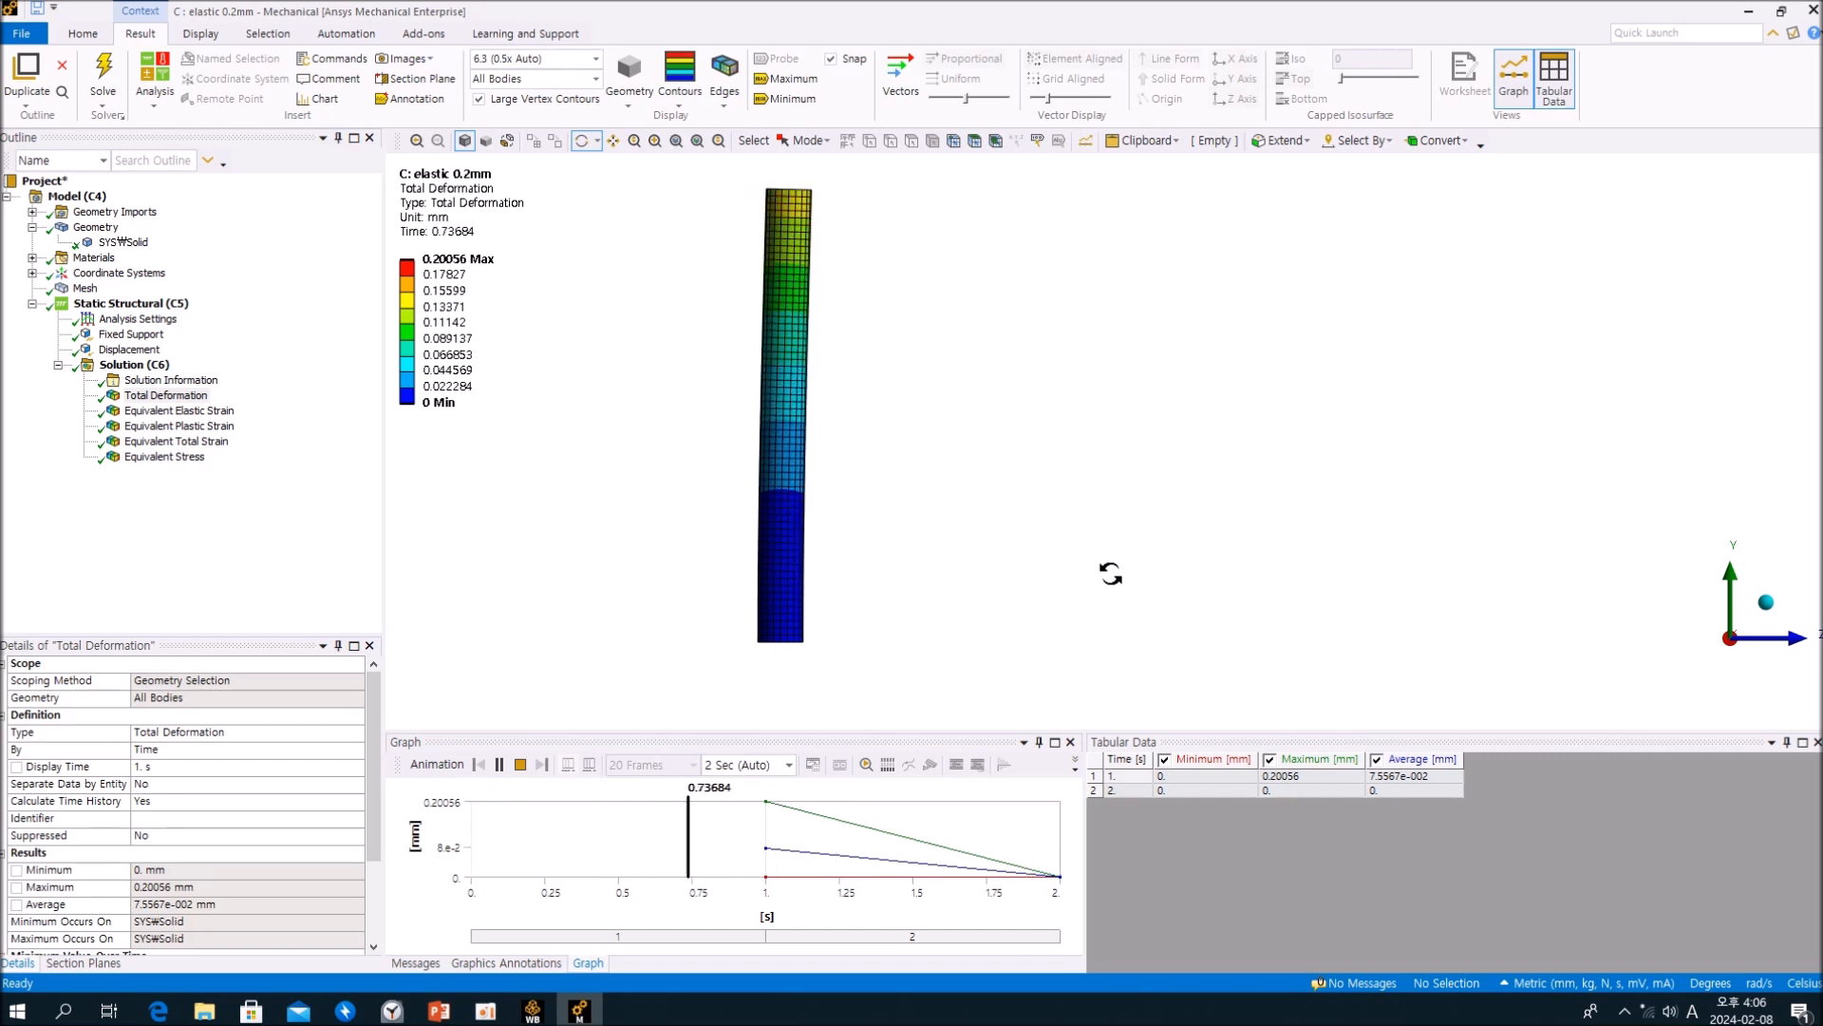
# Step: Display the Equivalent (von-Mises) Stress result on the cylinder
pyautogui.click(253, 500)
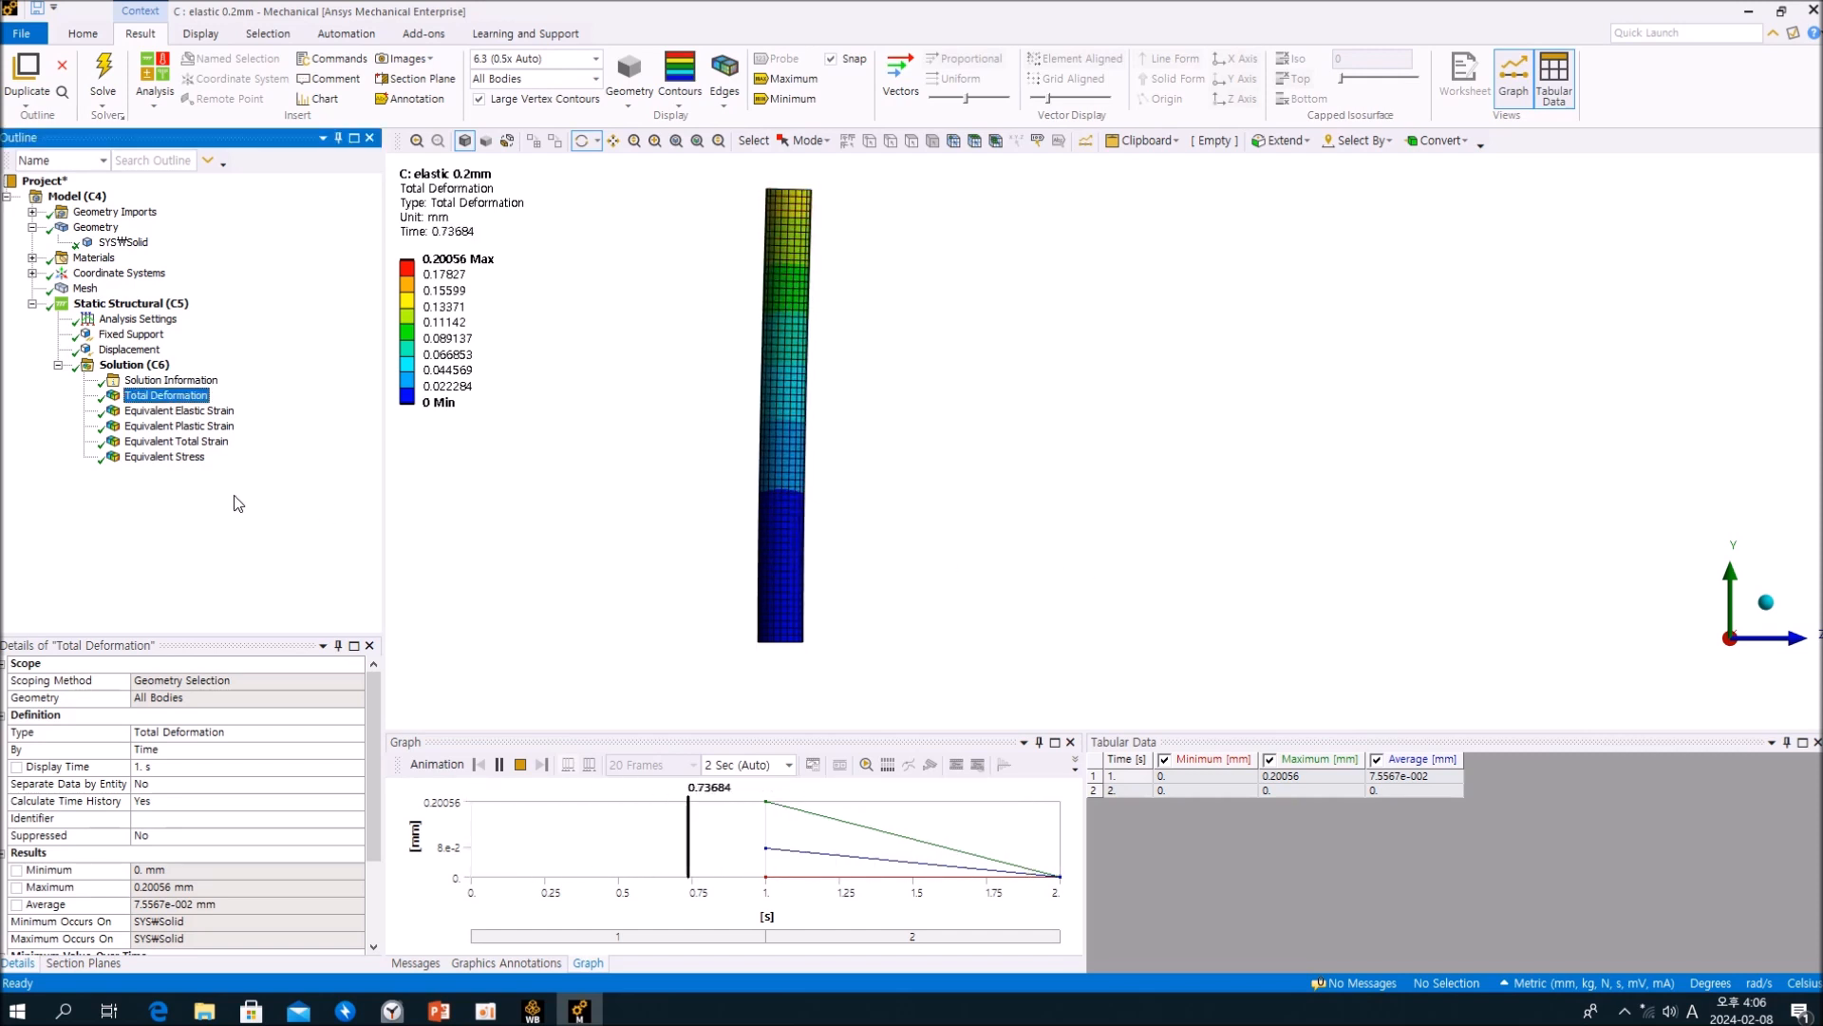
pyautogui.click(187, 460)
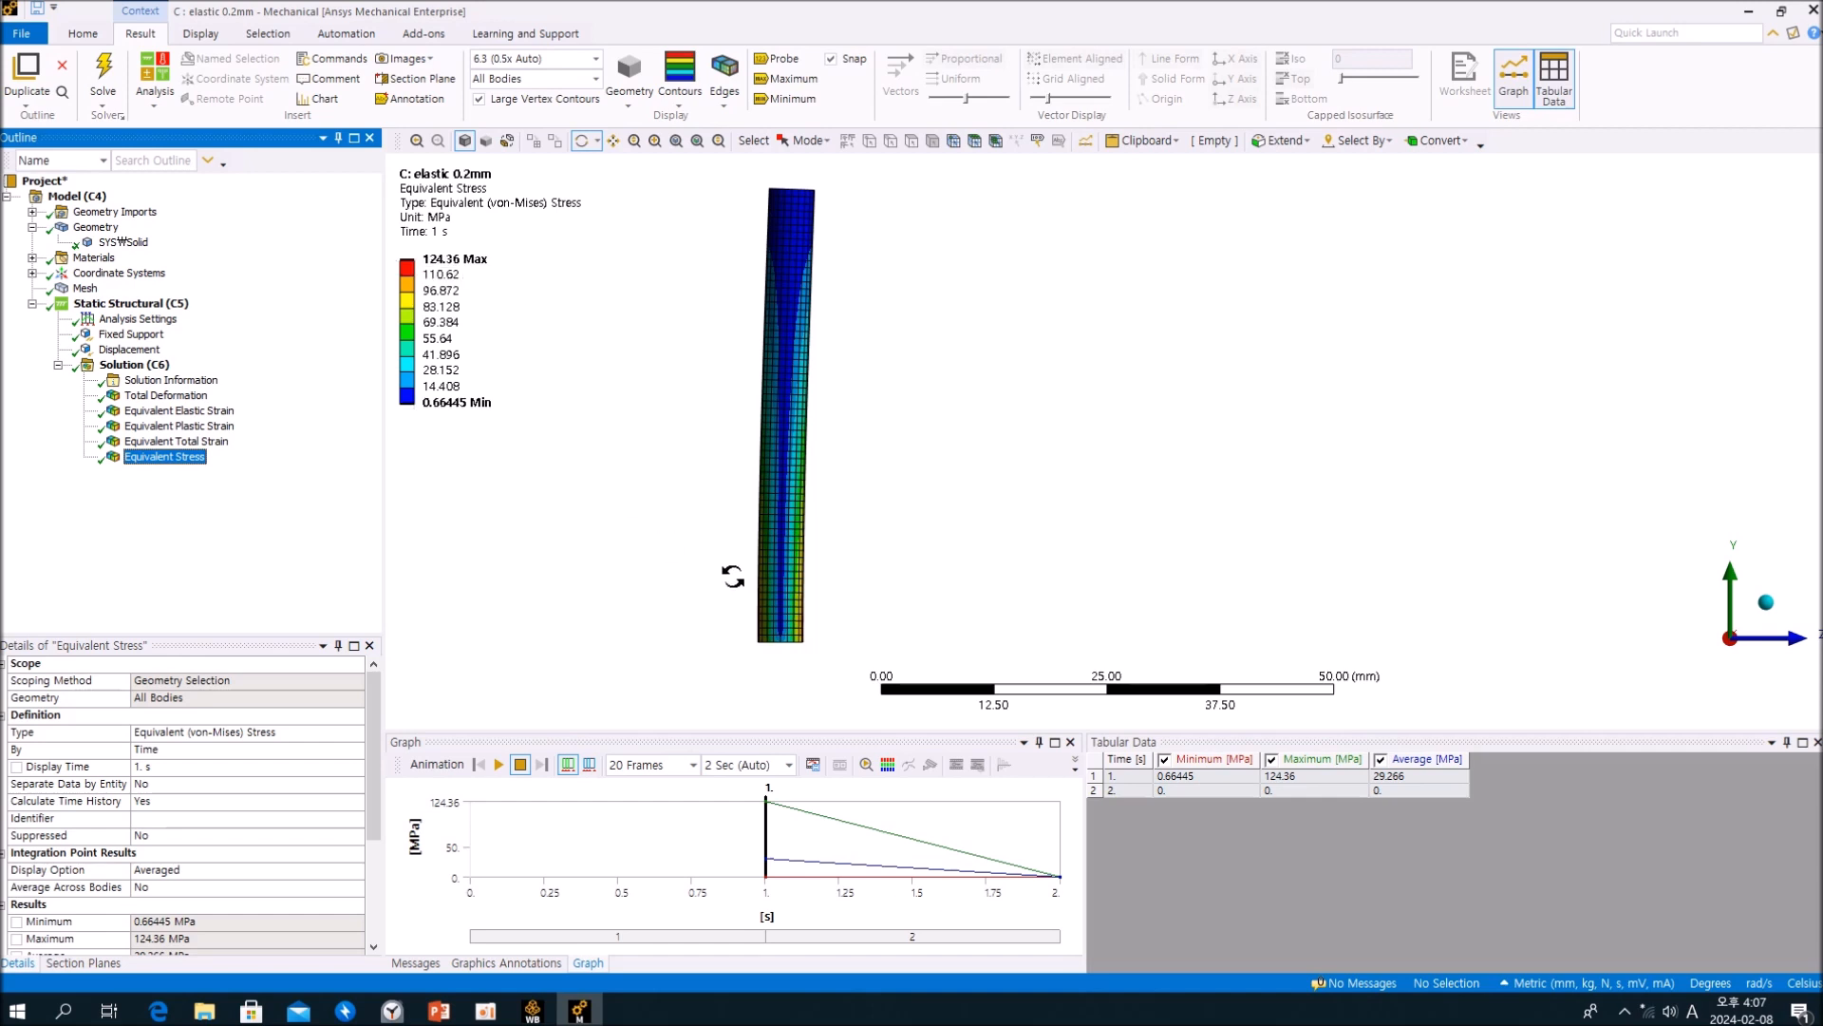
# Step: Examine the Equivalent Stress contours on the elastic 0.2mm cylinder closely, from its fixed base up to the free end
pyautogui.scroll(3, 749, 627)
pyautogui.keyDown('ctrl'); pyautogui.moveTo(740, 633); pyautogui.dragTo(582, 582, button='middle'); pyautogui.keyUp('ctrl')
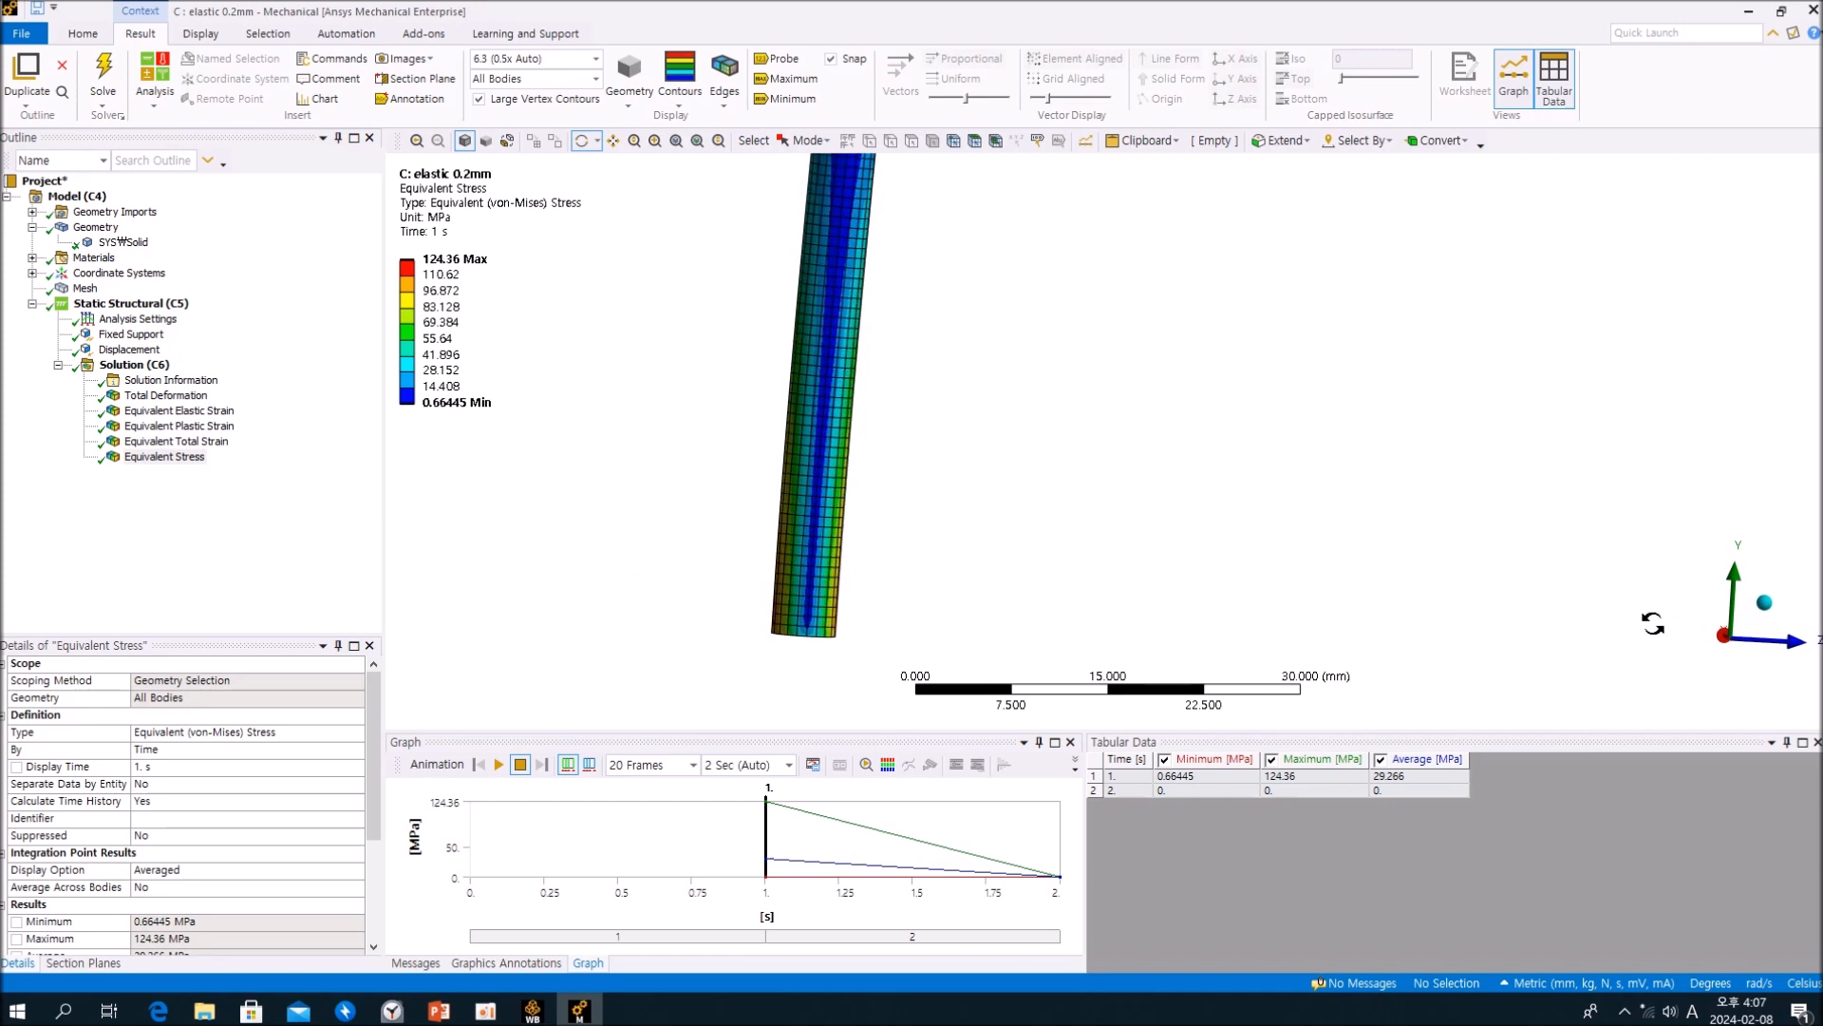
pyautogui.moveTo(1593, 564); pyautogui.dragTo(1612, 606, button='middle')
pyautogui.scroll(1, 1612, 606)
pyautogui.click(1743, 669)
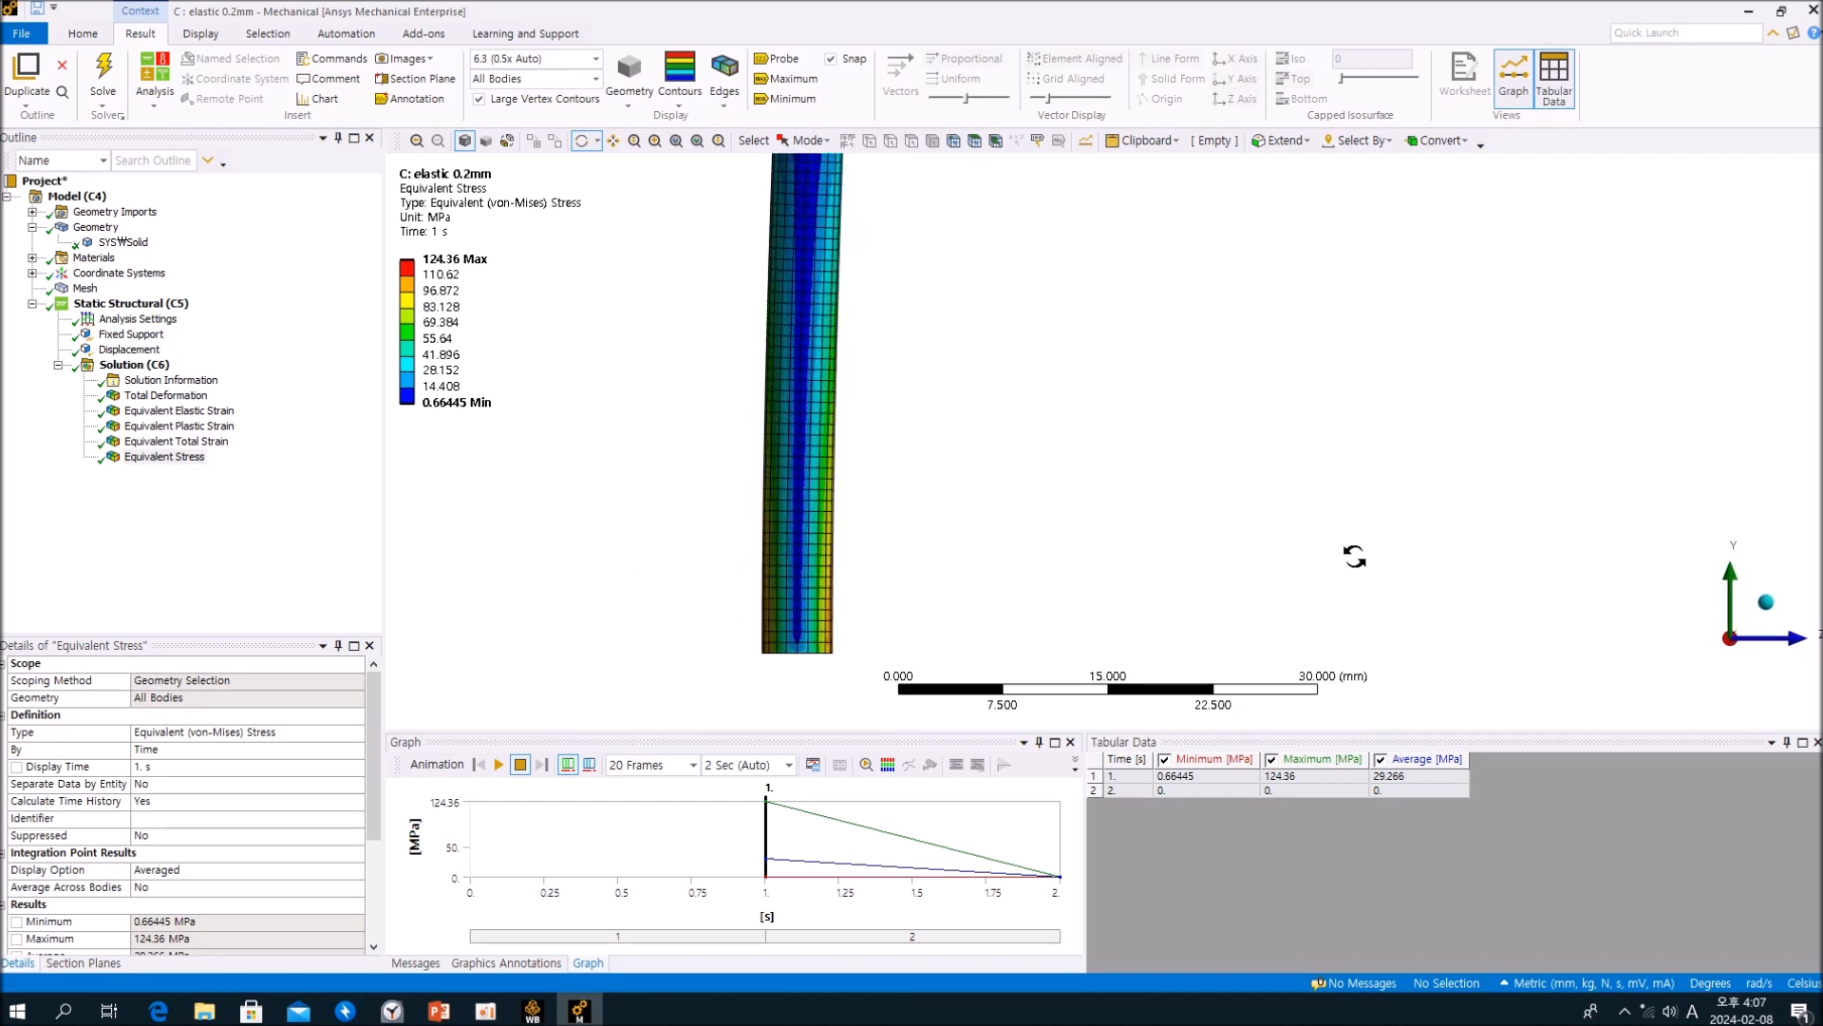
pyautogui.scroll(2, 948, 454)
pyautogui.scroll(-5, 947, 451)
pyautogui.scroll(1, 1015, 427)
pyautogui.keyDown('ctrl'); pyautogui.moveTo(1038, 419); pyautogui.dragTo(835, 439, button='middle'); pyautogui.keyUp('ctrl')
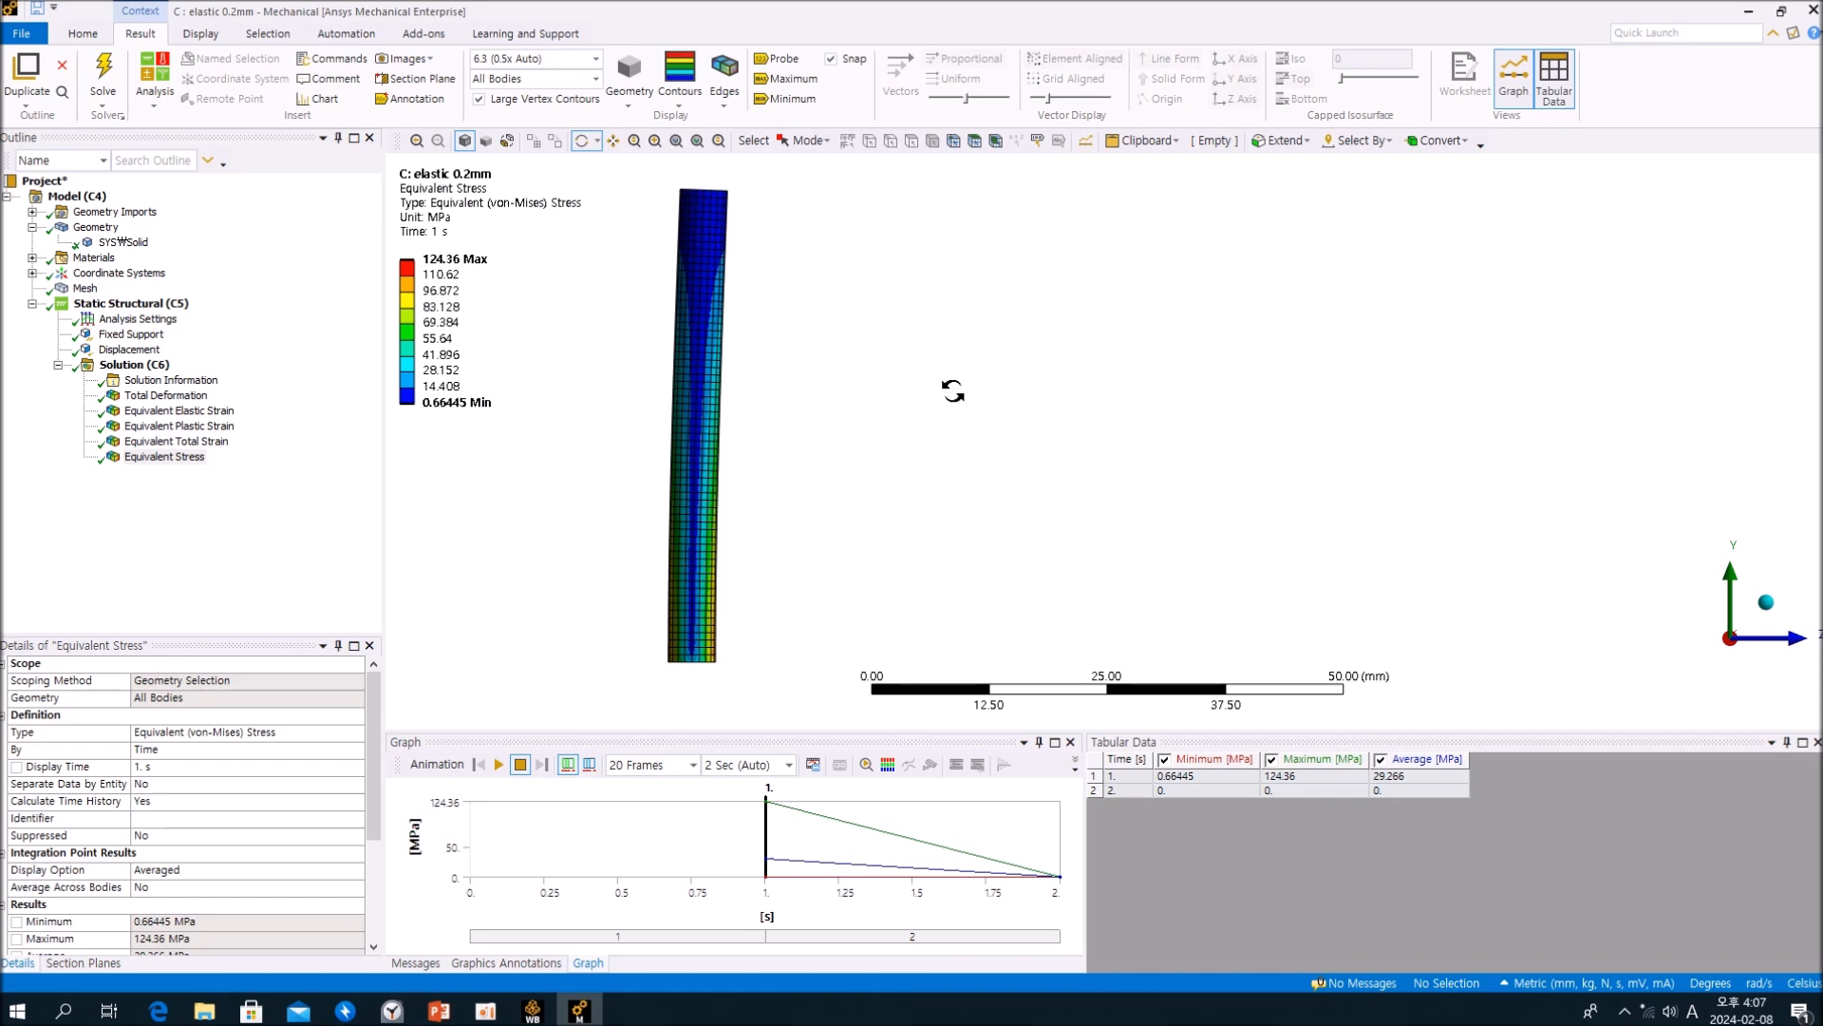
pyautogui.click(273, 529)
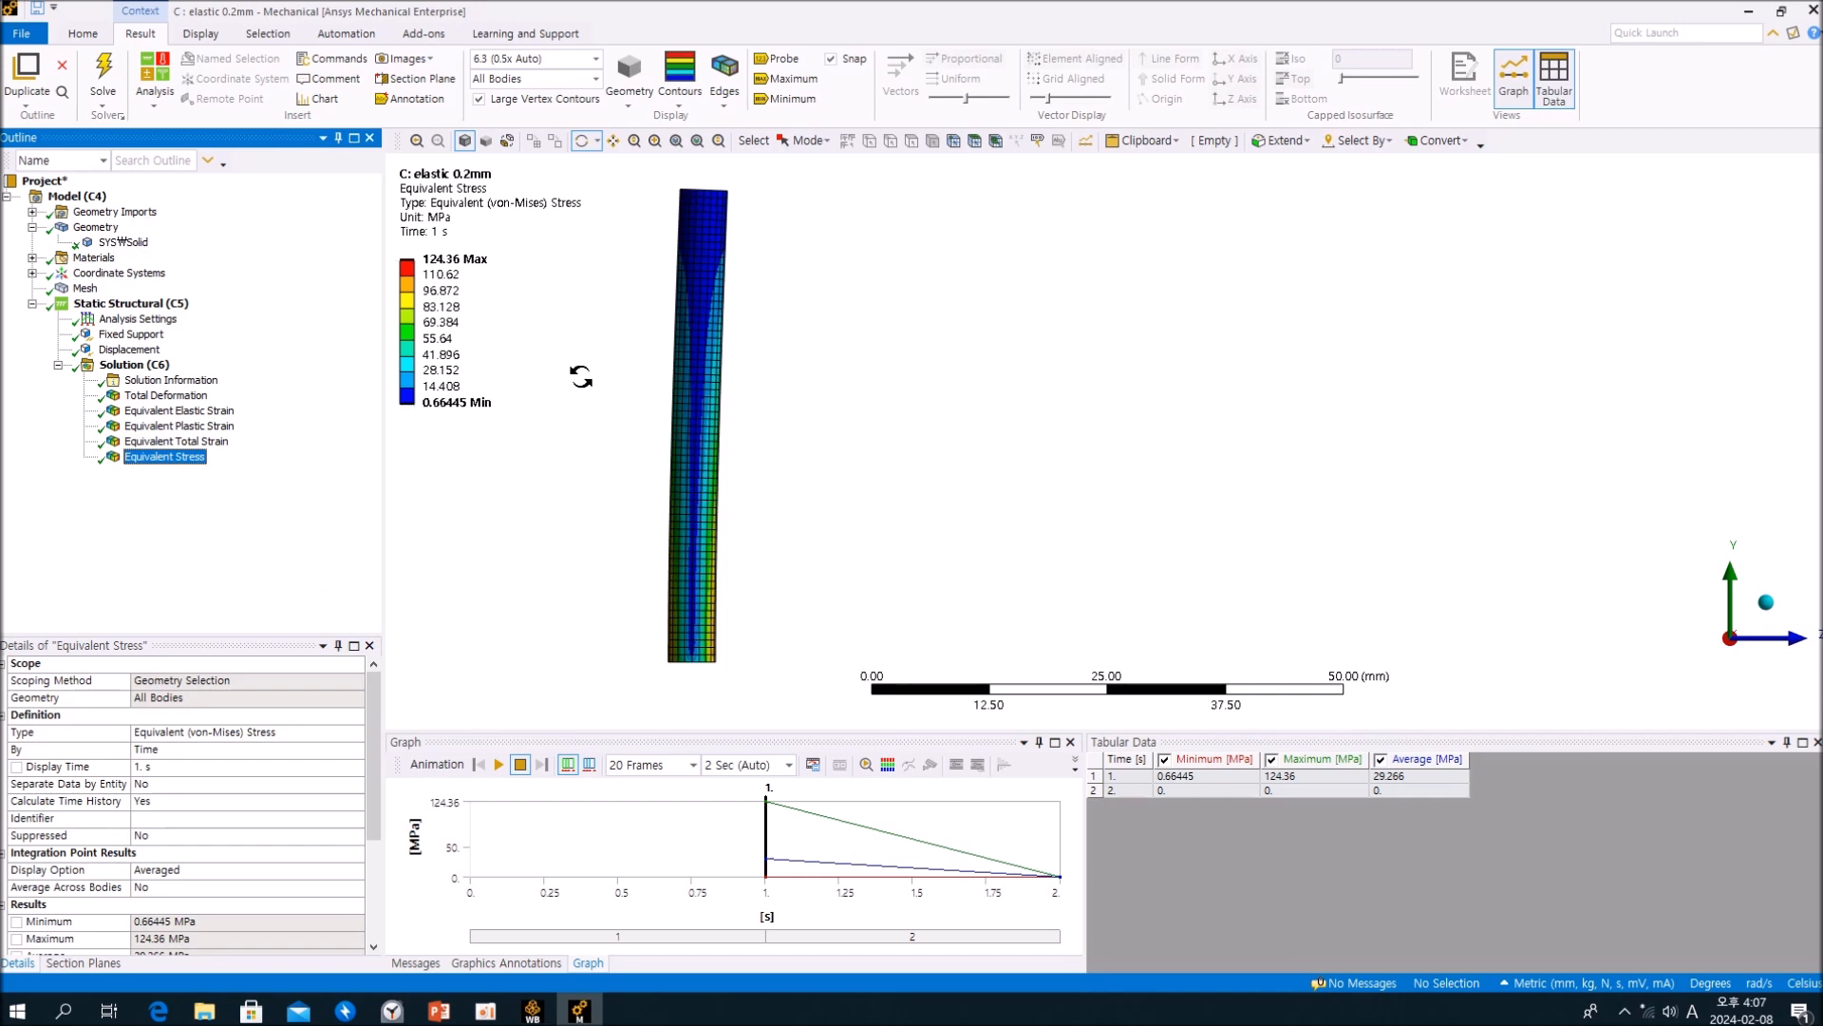
# Step: Play and stop the Equivalent Stress animation, and look at the bent cylinder's contours up close
pyautogui.click(498, 765)
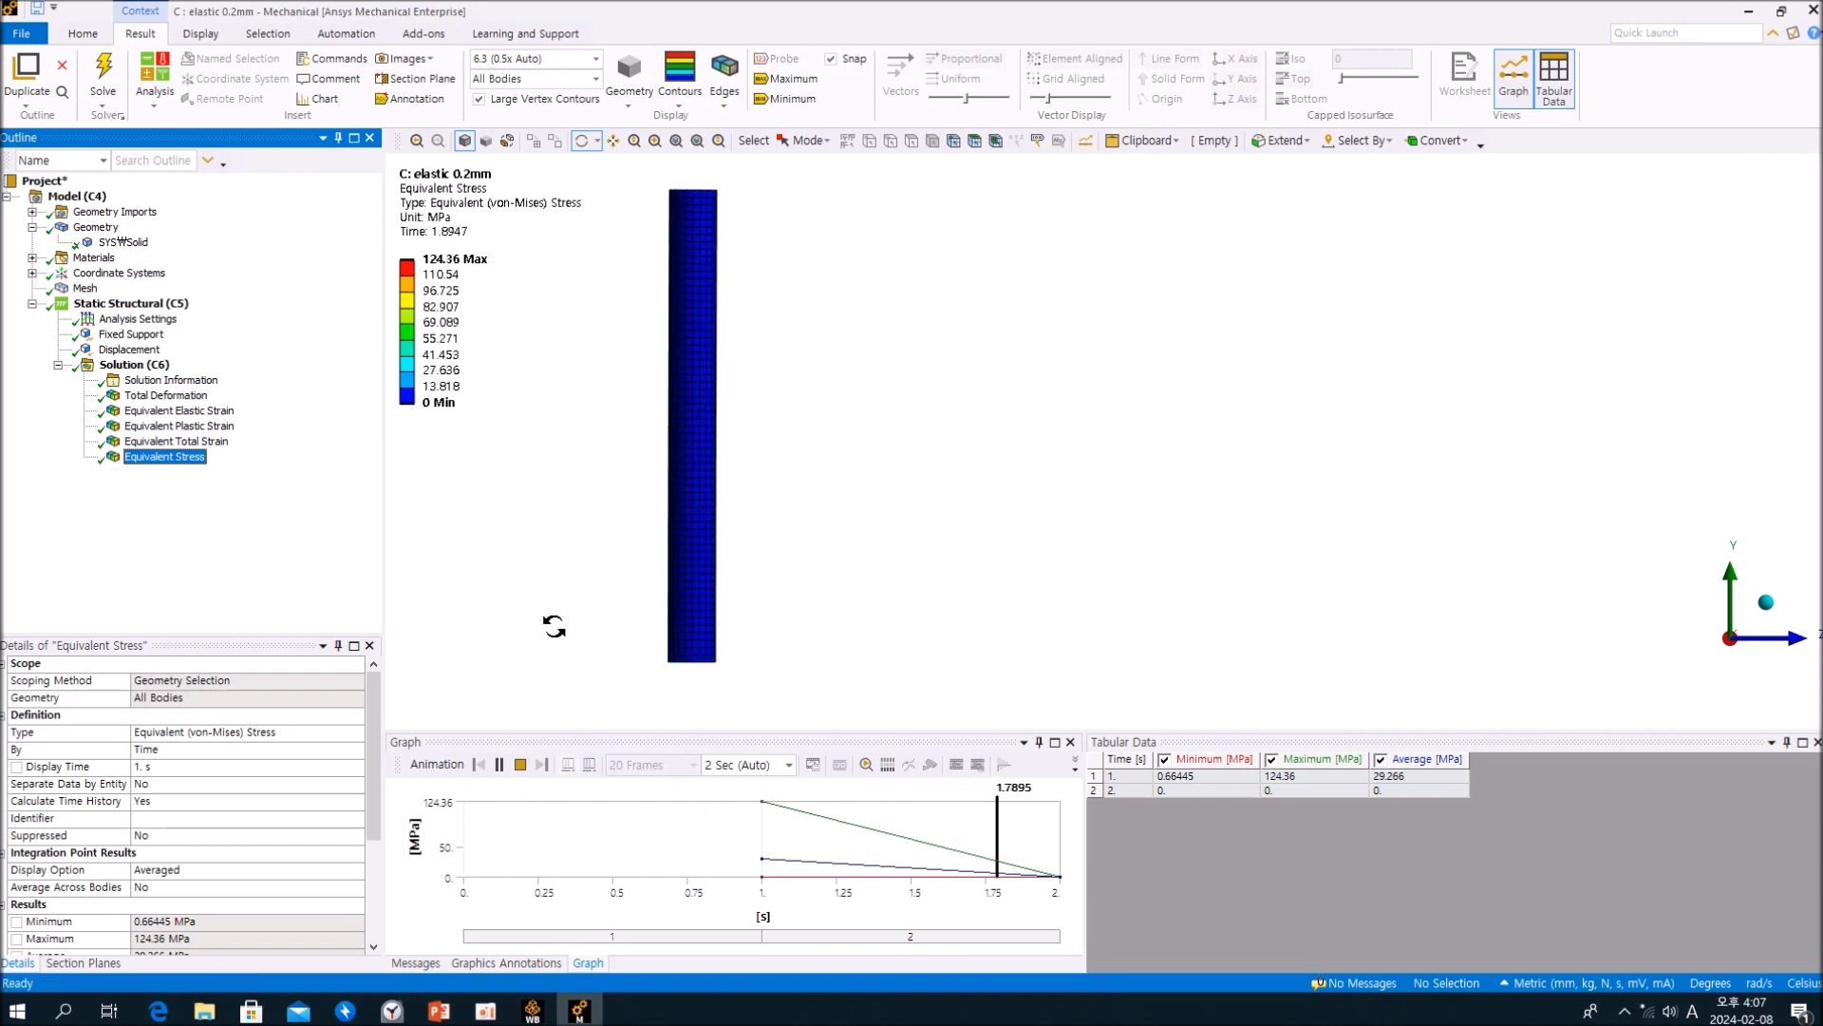
pyautogui.click(520, 764)
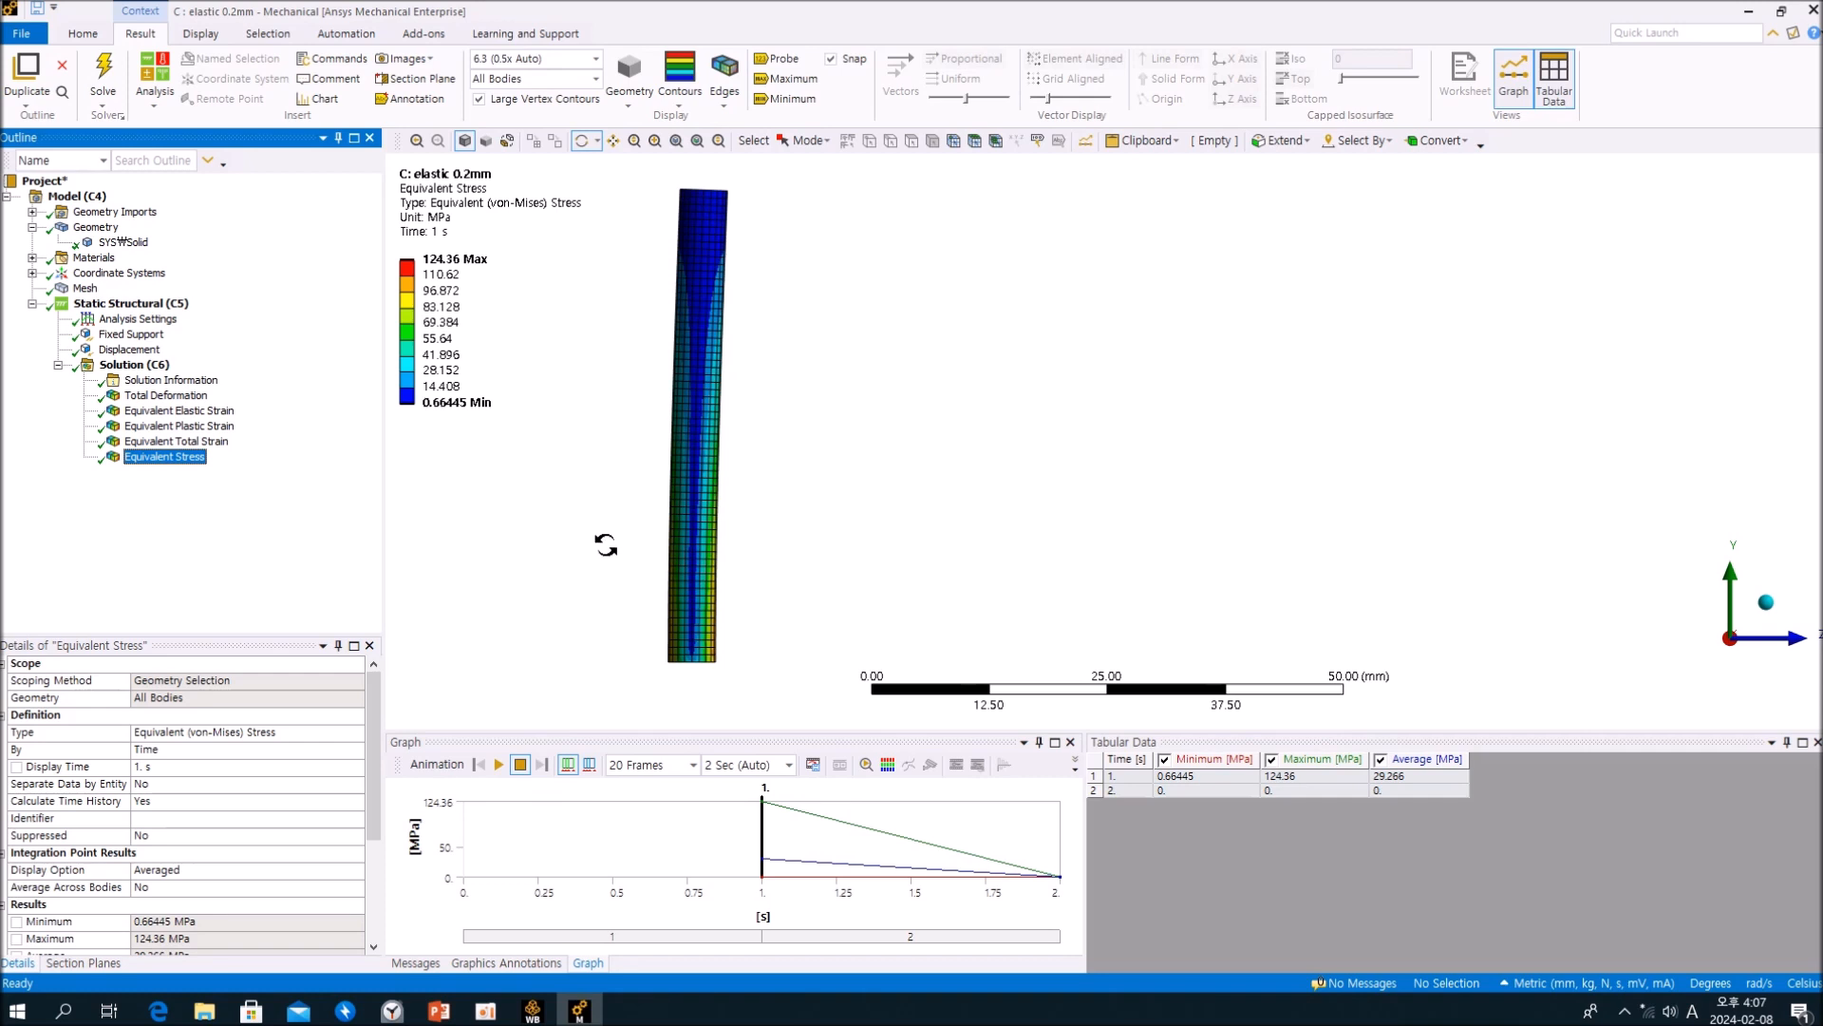
pyautogui.scroll(1, 621, 530)
pyautogui.keyDown('ctrl'); pyautogui.moveTo(776, 458); pyautogui.dragTo(791, 472, button='middle'); pyautogui.keyUp('ctrl')
pyautogui.click(337, 546)
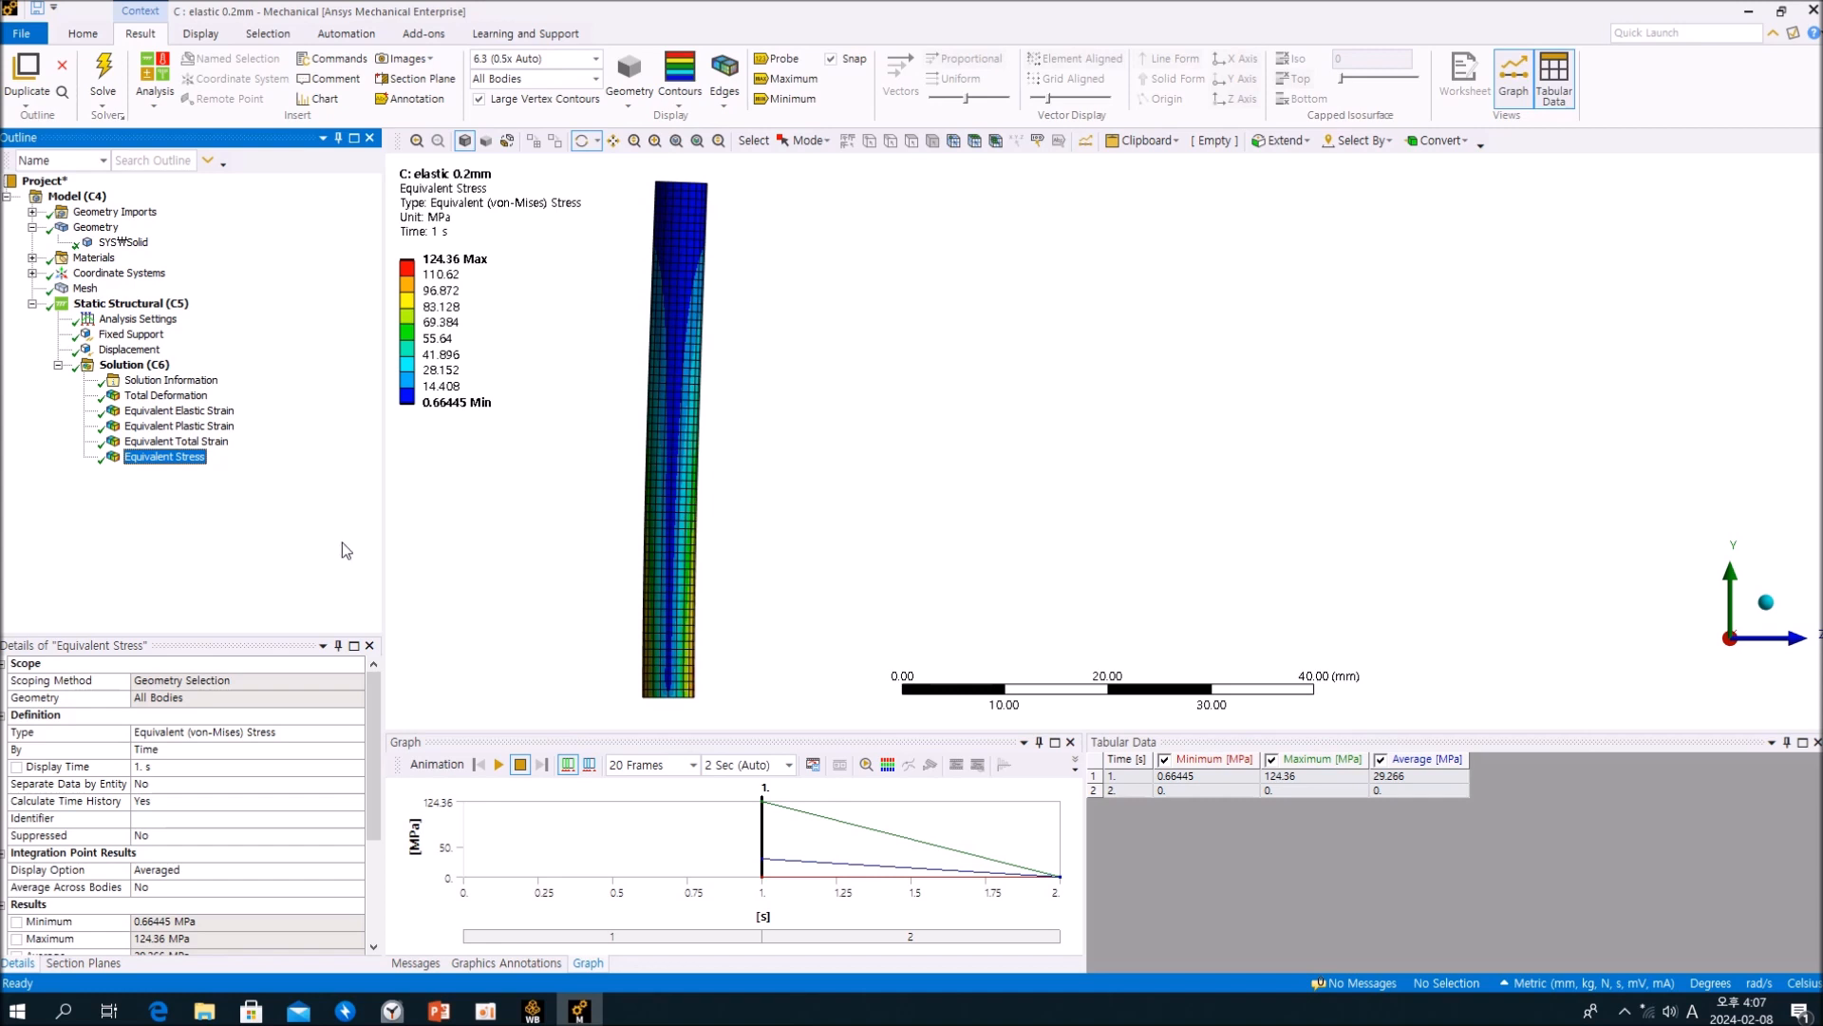
# Step: Set the Equivalent Elastic Strain result's display time to 1 s and retrieve the result
pyautogui.click(217, 413)
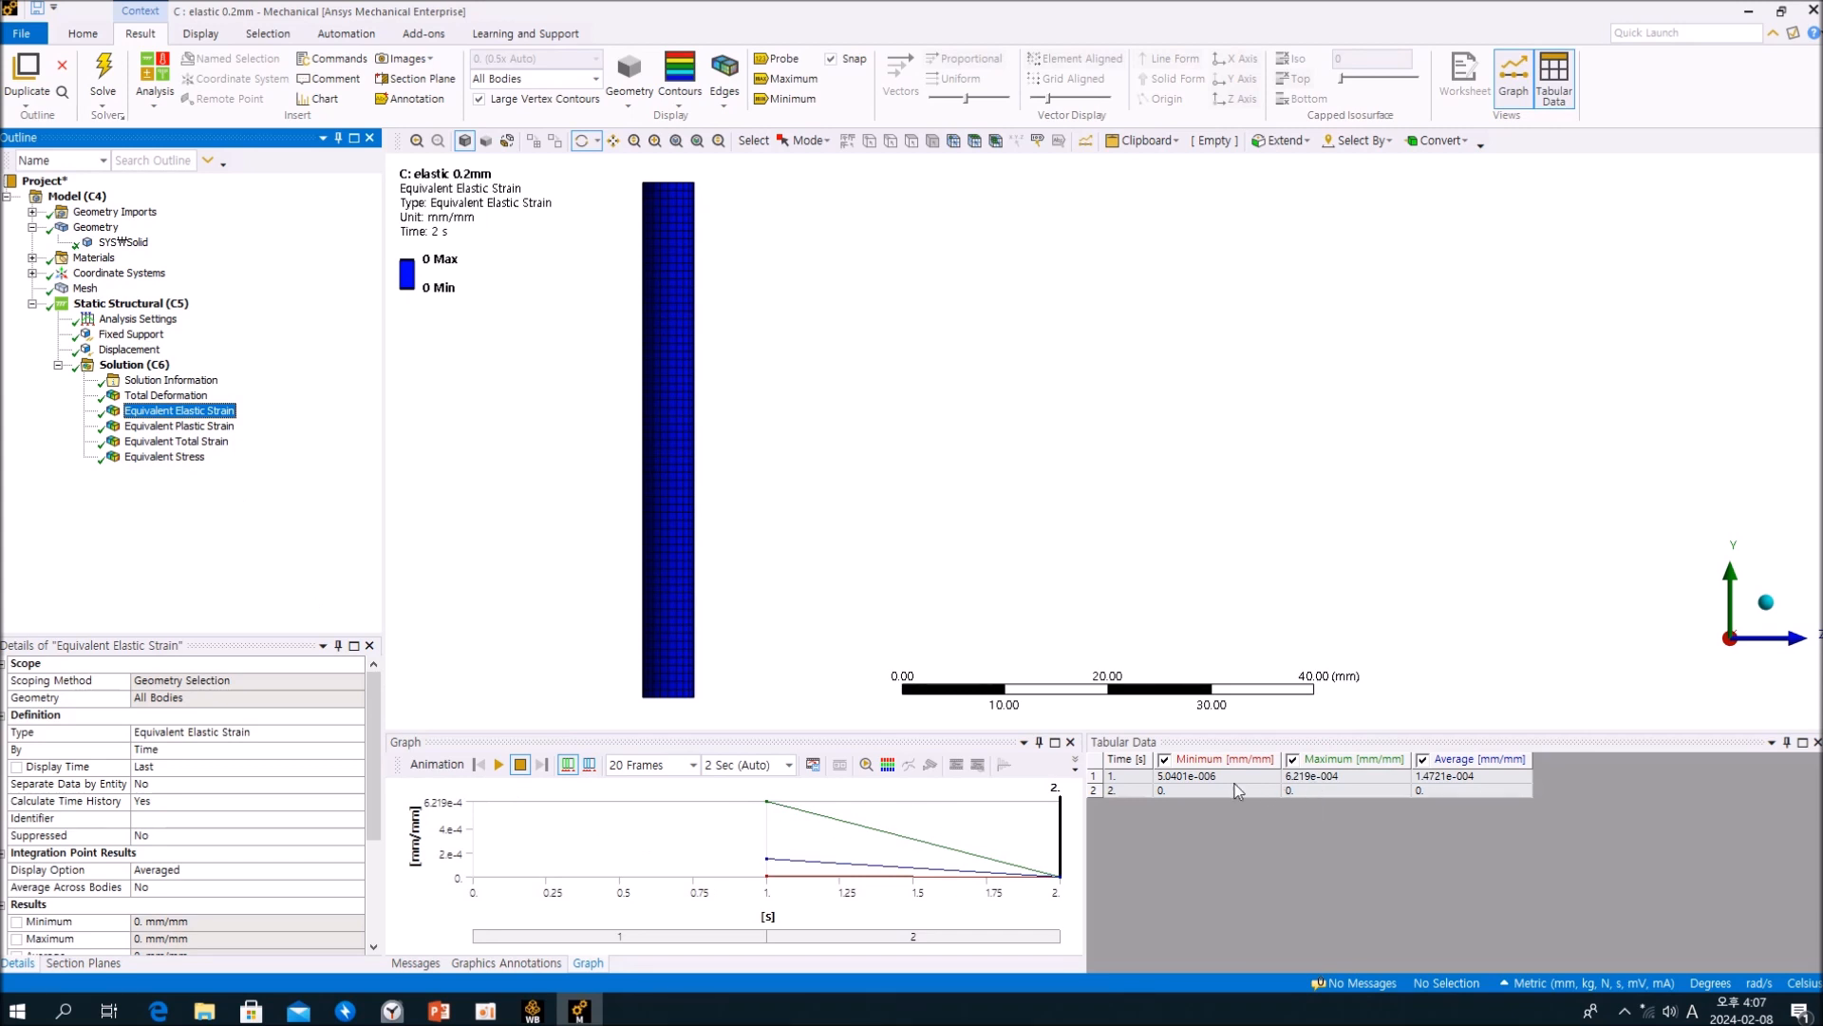
pyautogui.rightClick(1141, 785)
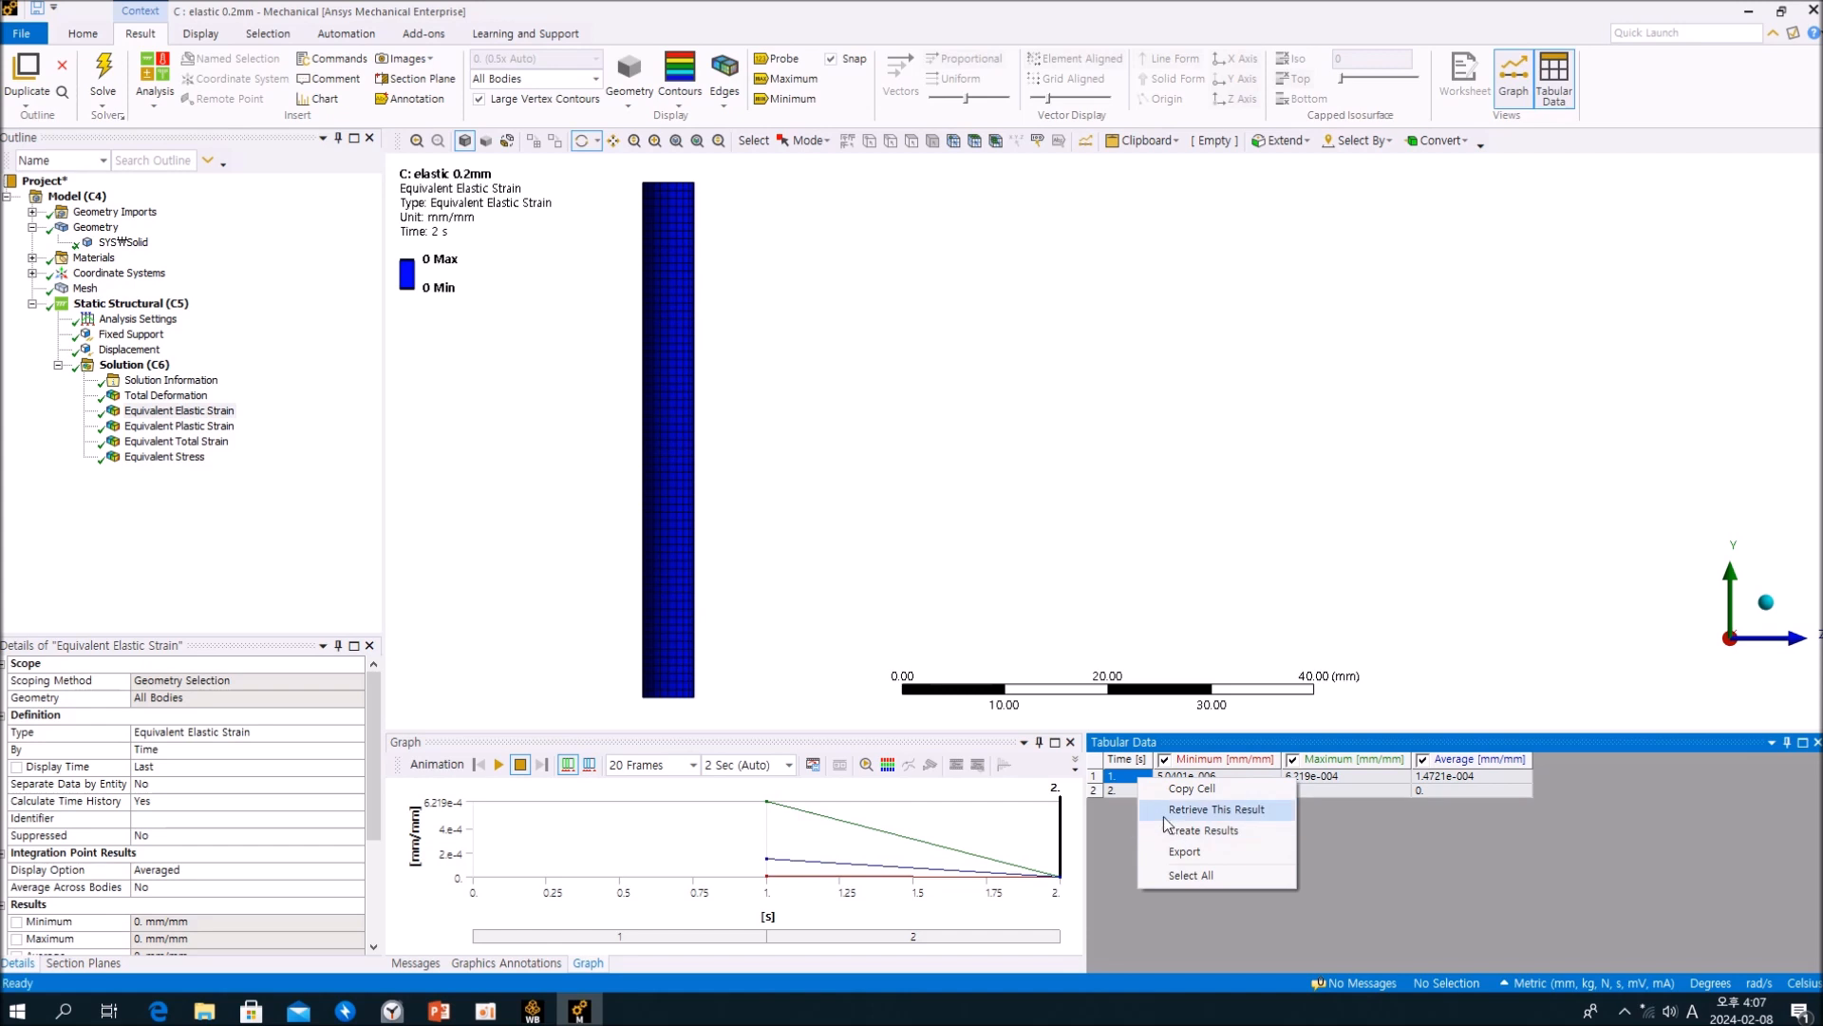
pyautogui.click(1113, 792)
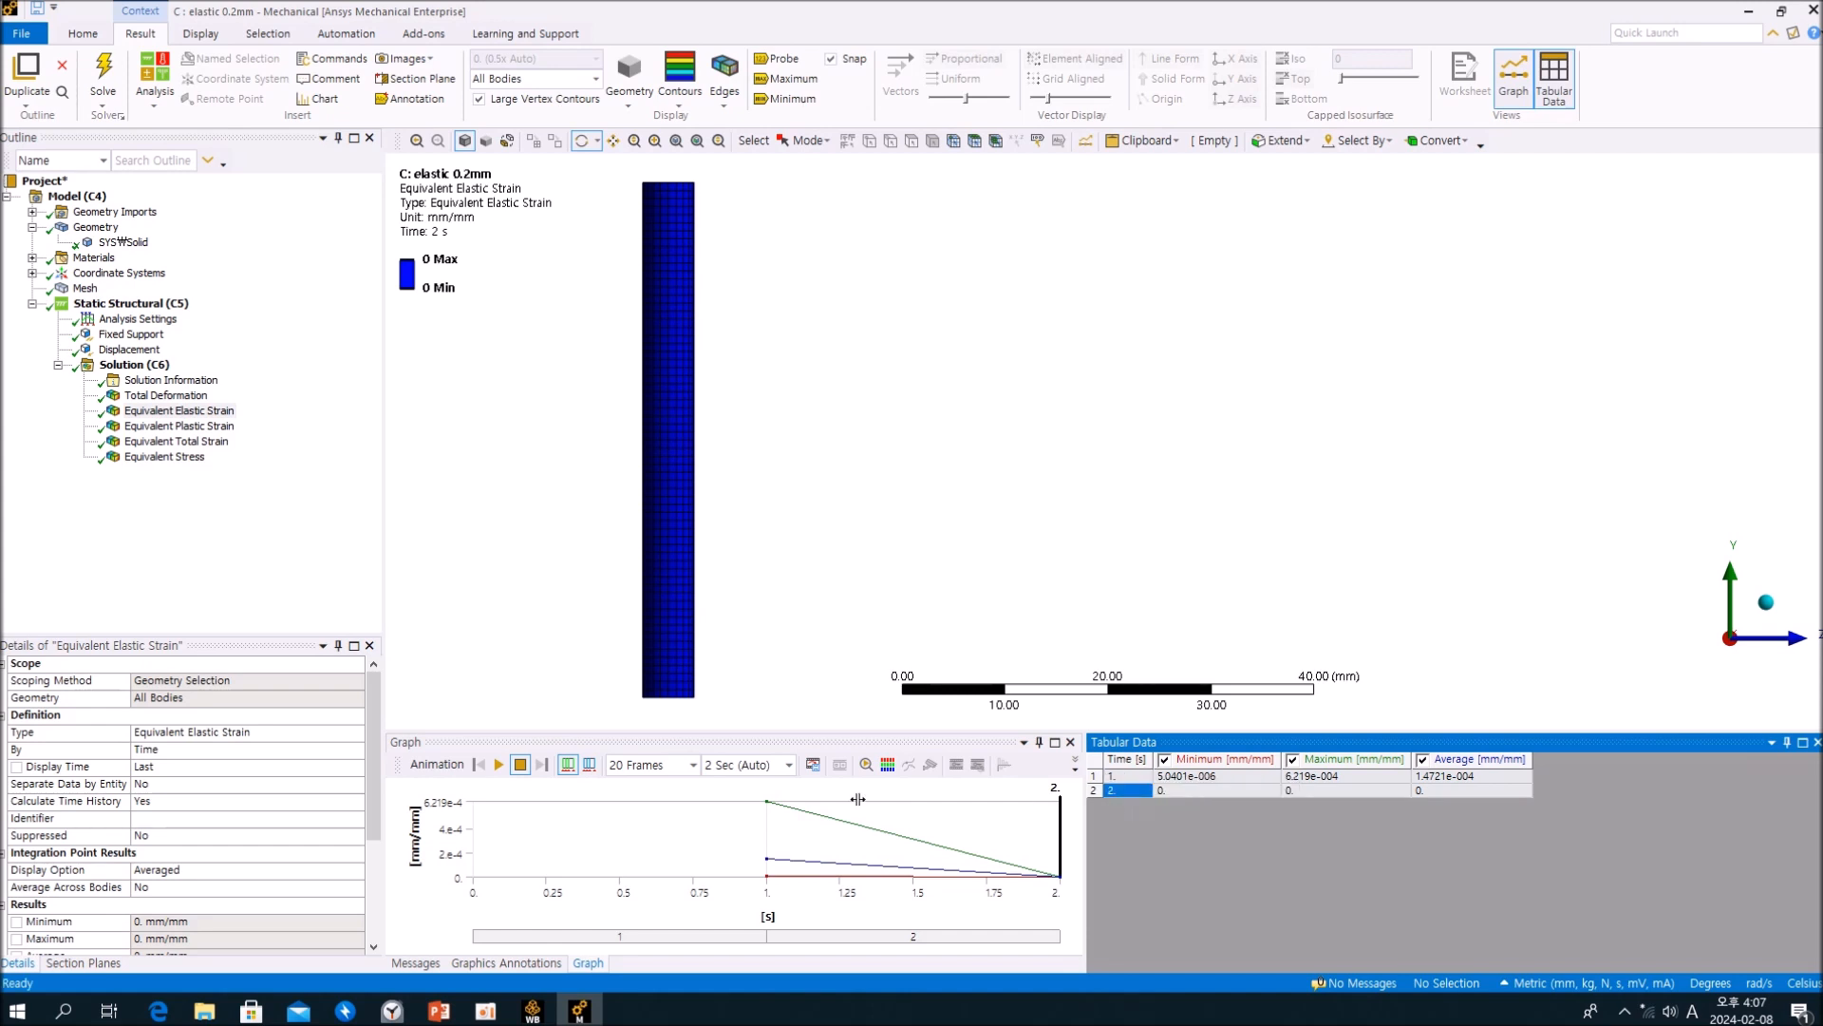
pyautogui.click(222, 768)
pyautogui.click(292, 589)
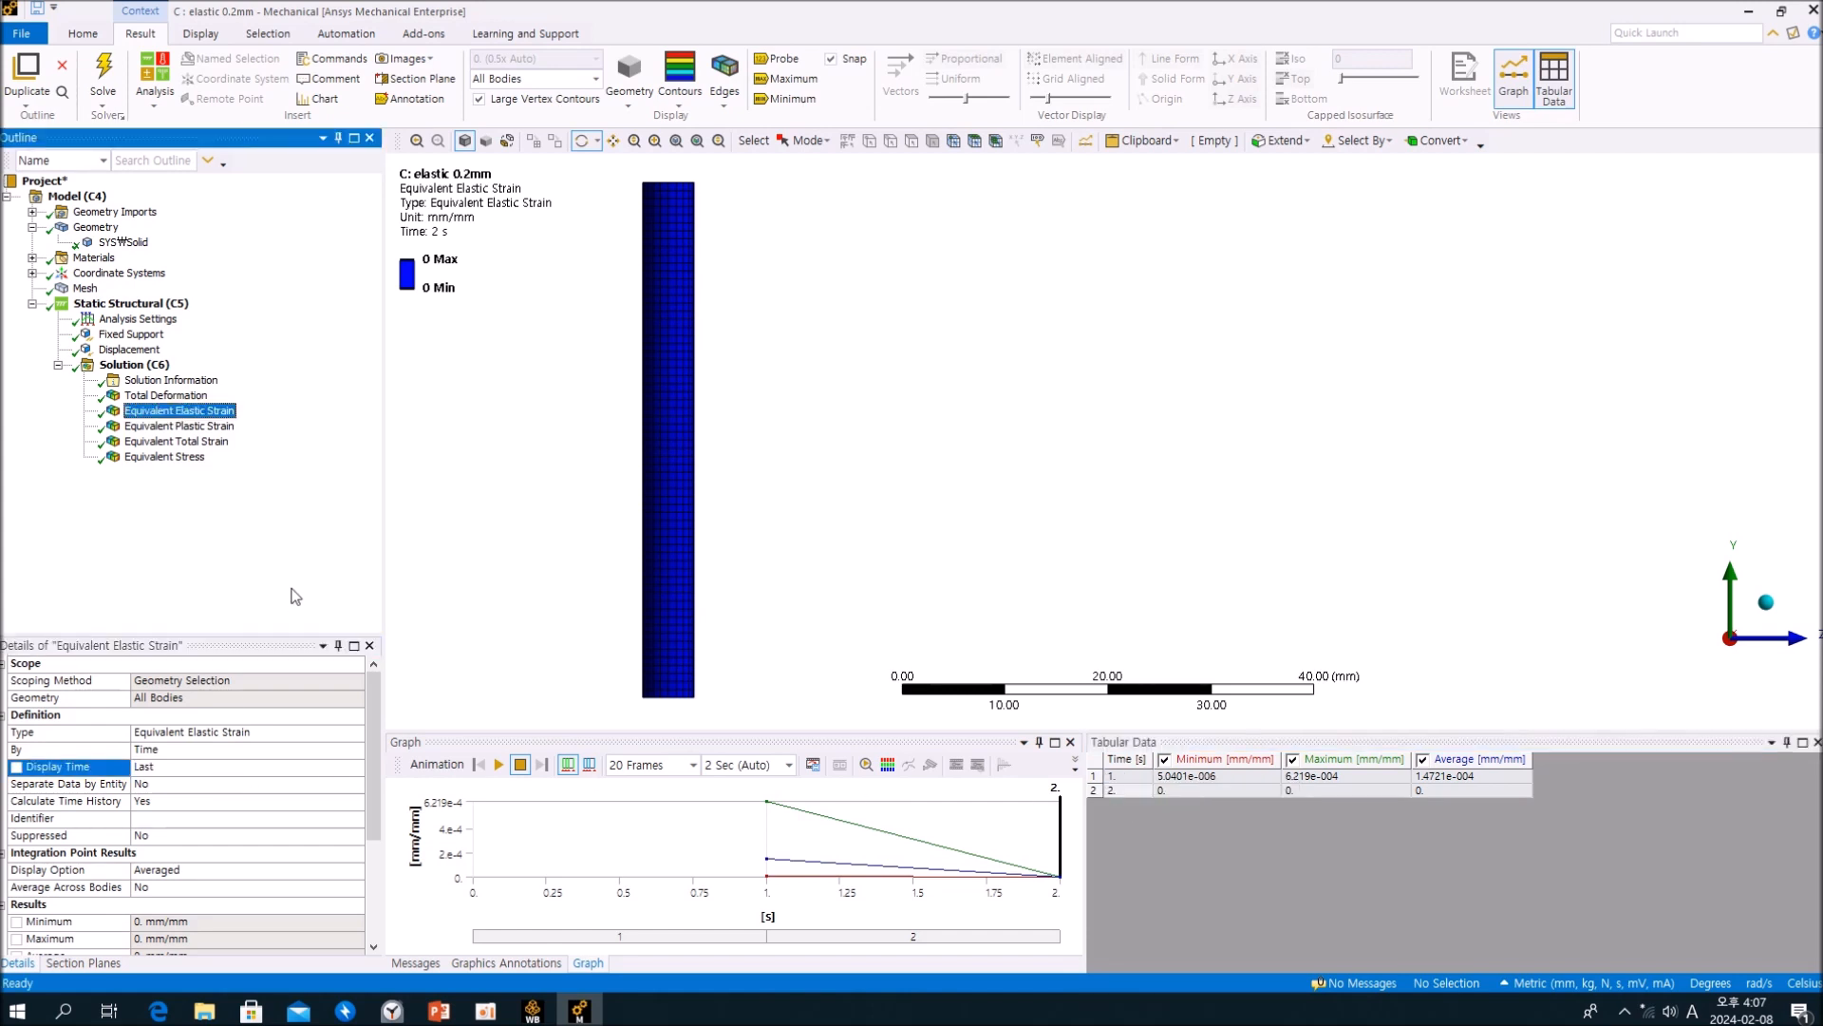
pyautogui.click(236, 767)
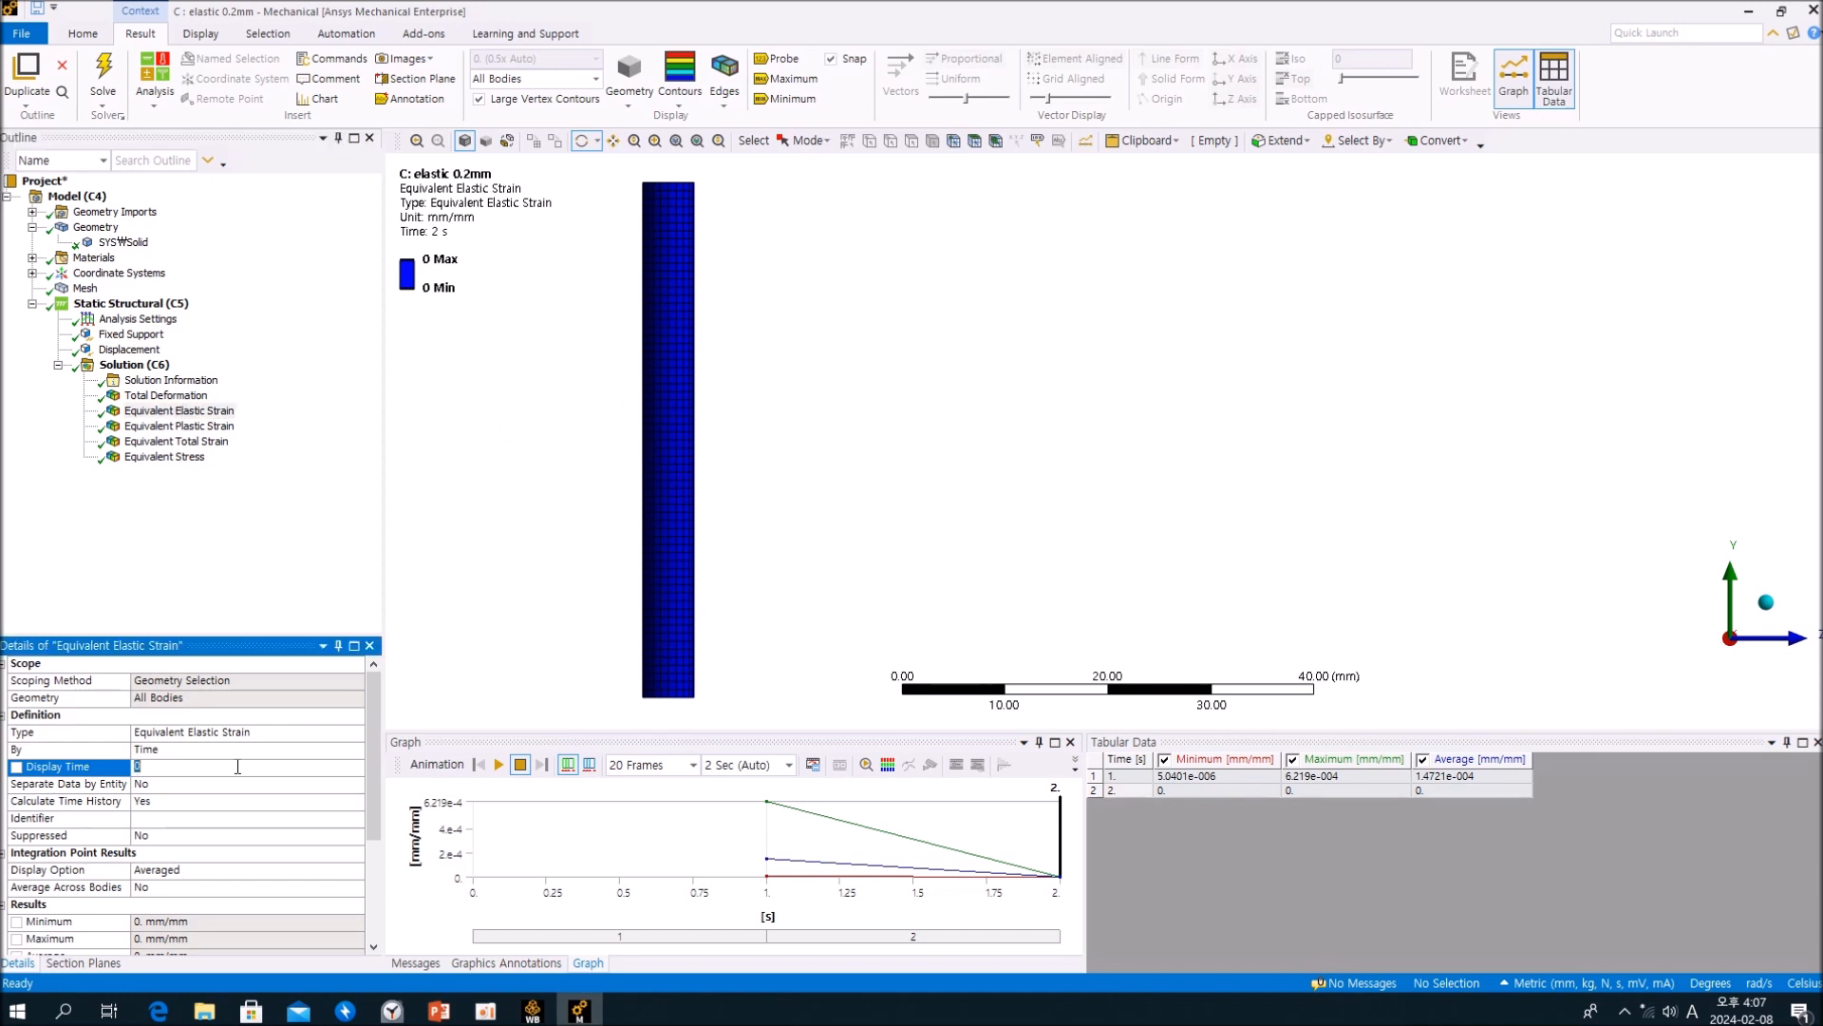
pyautogui.write('1')
pyautogui.press('Return')
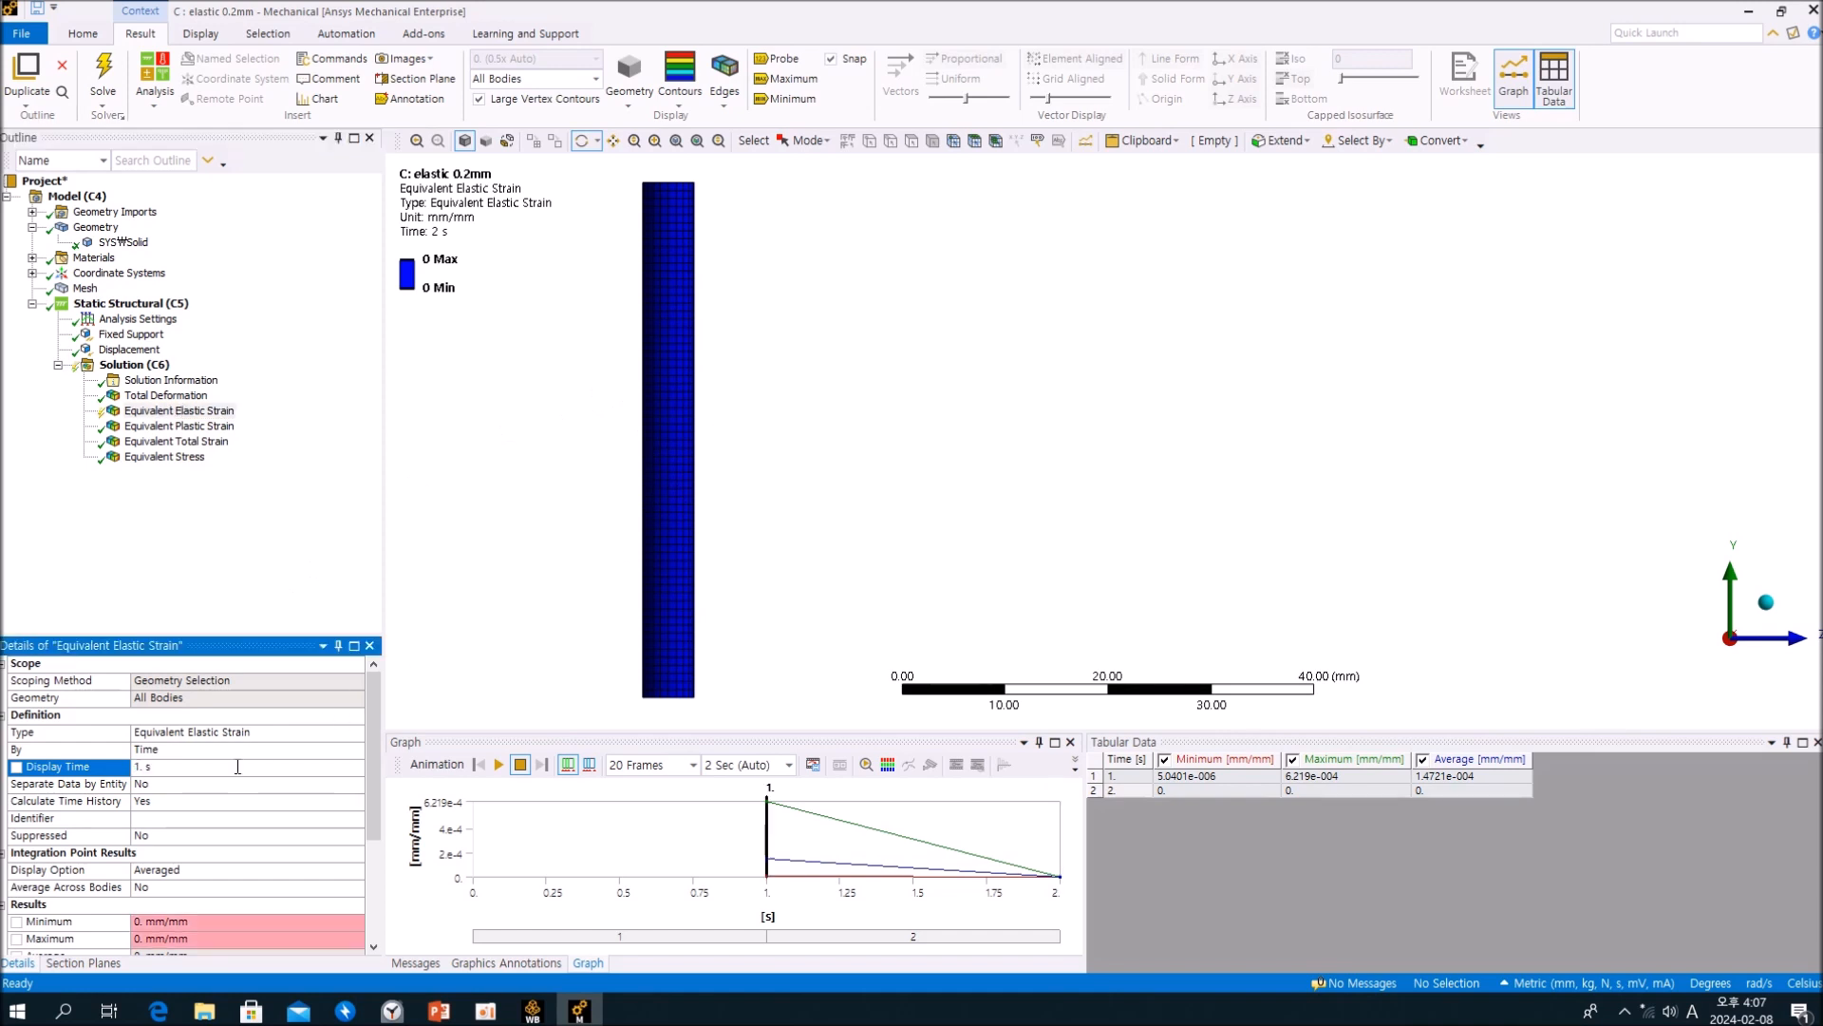
pyautogui.rightClick(267, 574)
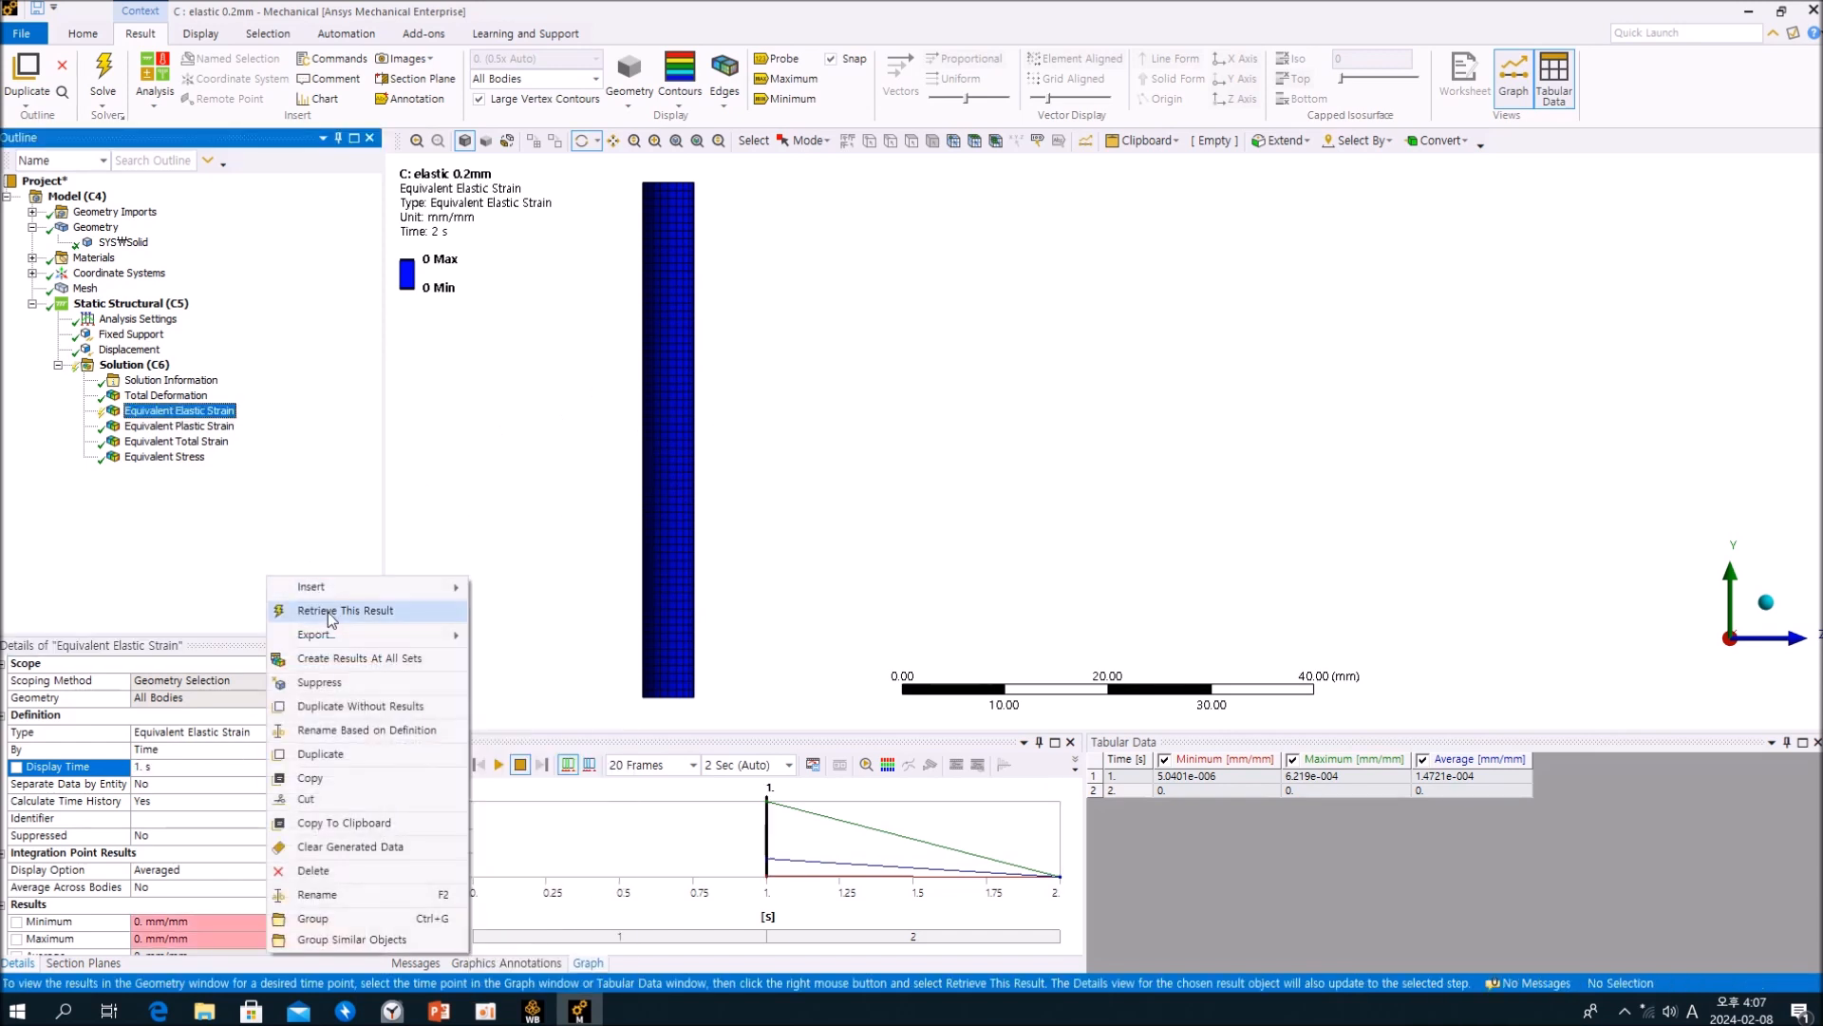
pyautogui.click(327, 613)
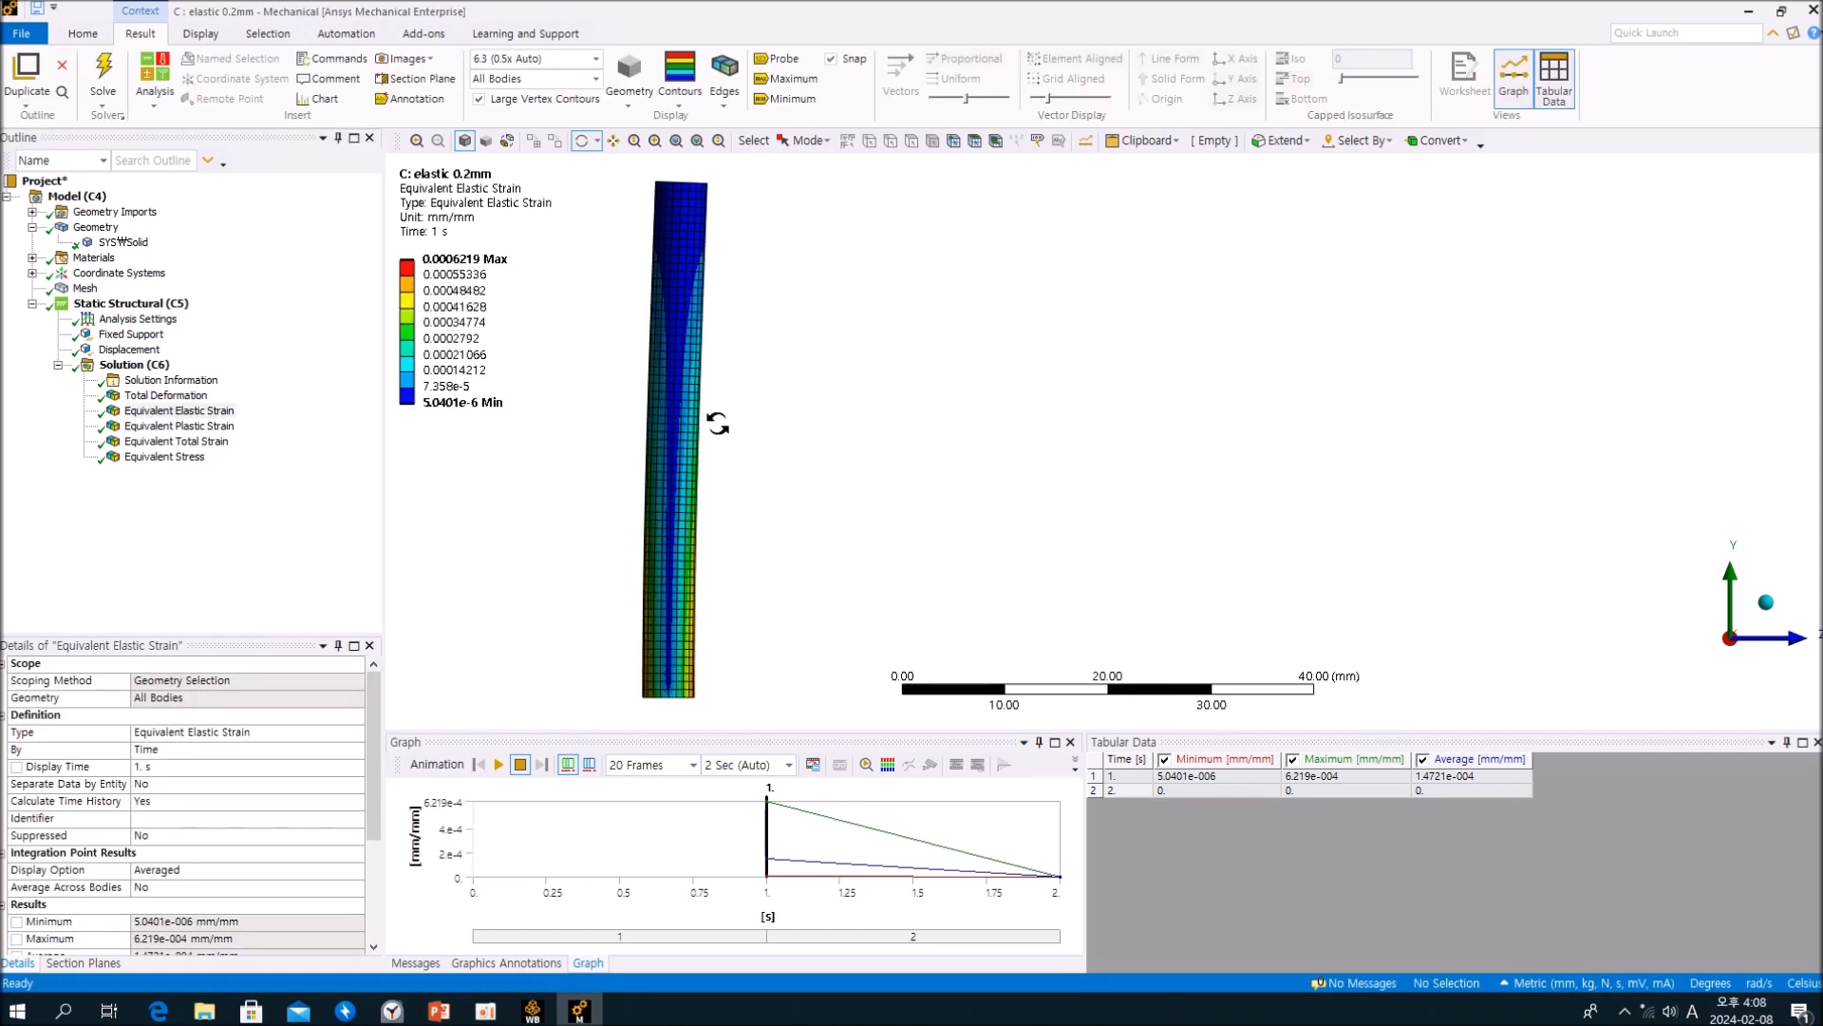
pyautogui.click(287, 508)
# Step: View the Equivalent Plastic Strain result, and retrieve the Equivalent Total Strain result with its display time set to 1 s
pyautogui.click(214, 428)
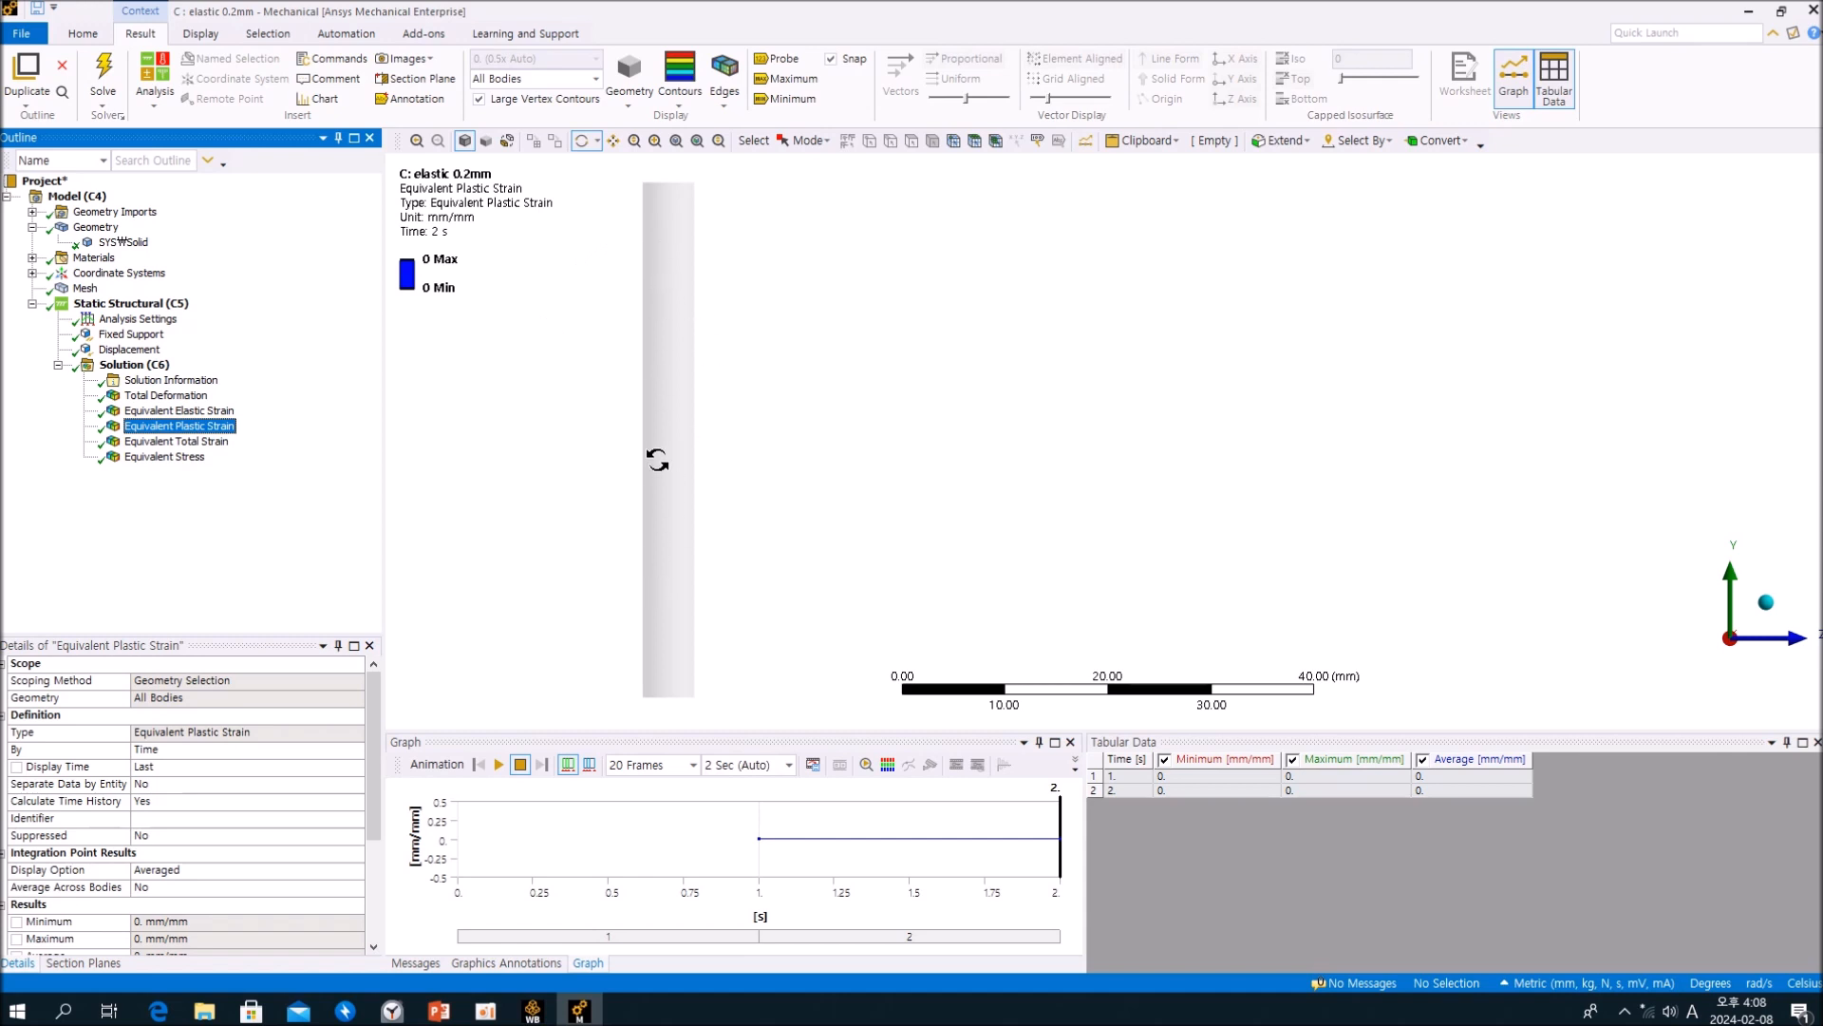
pyautogui.click(213, 442)
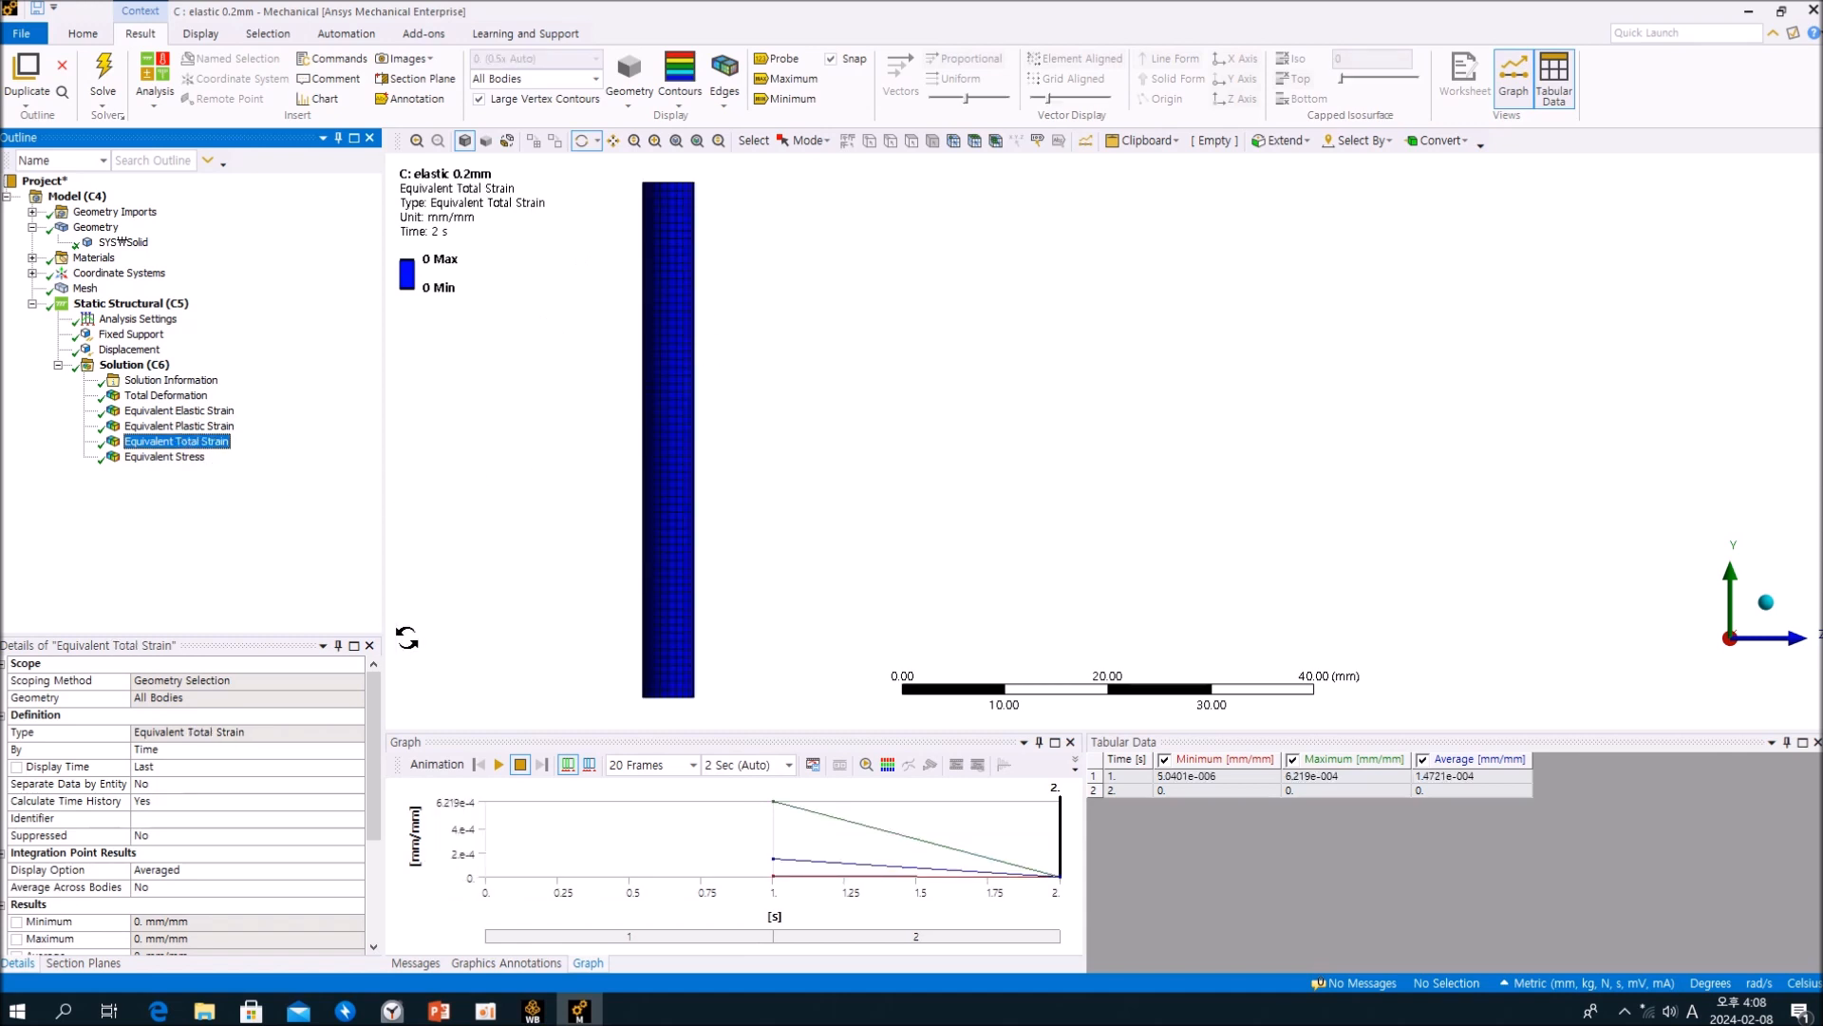
pyautogui.click(197, 765)
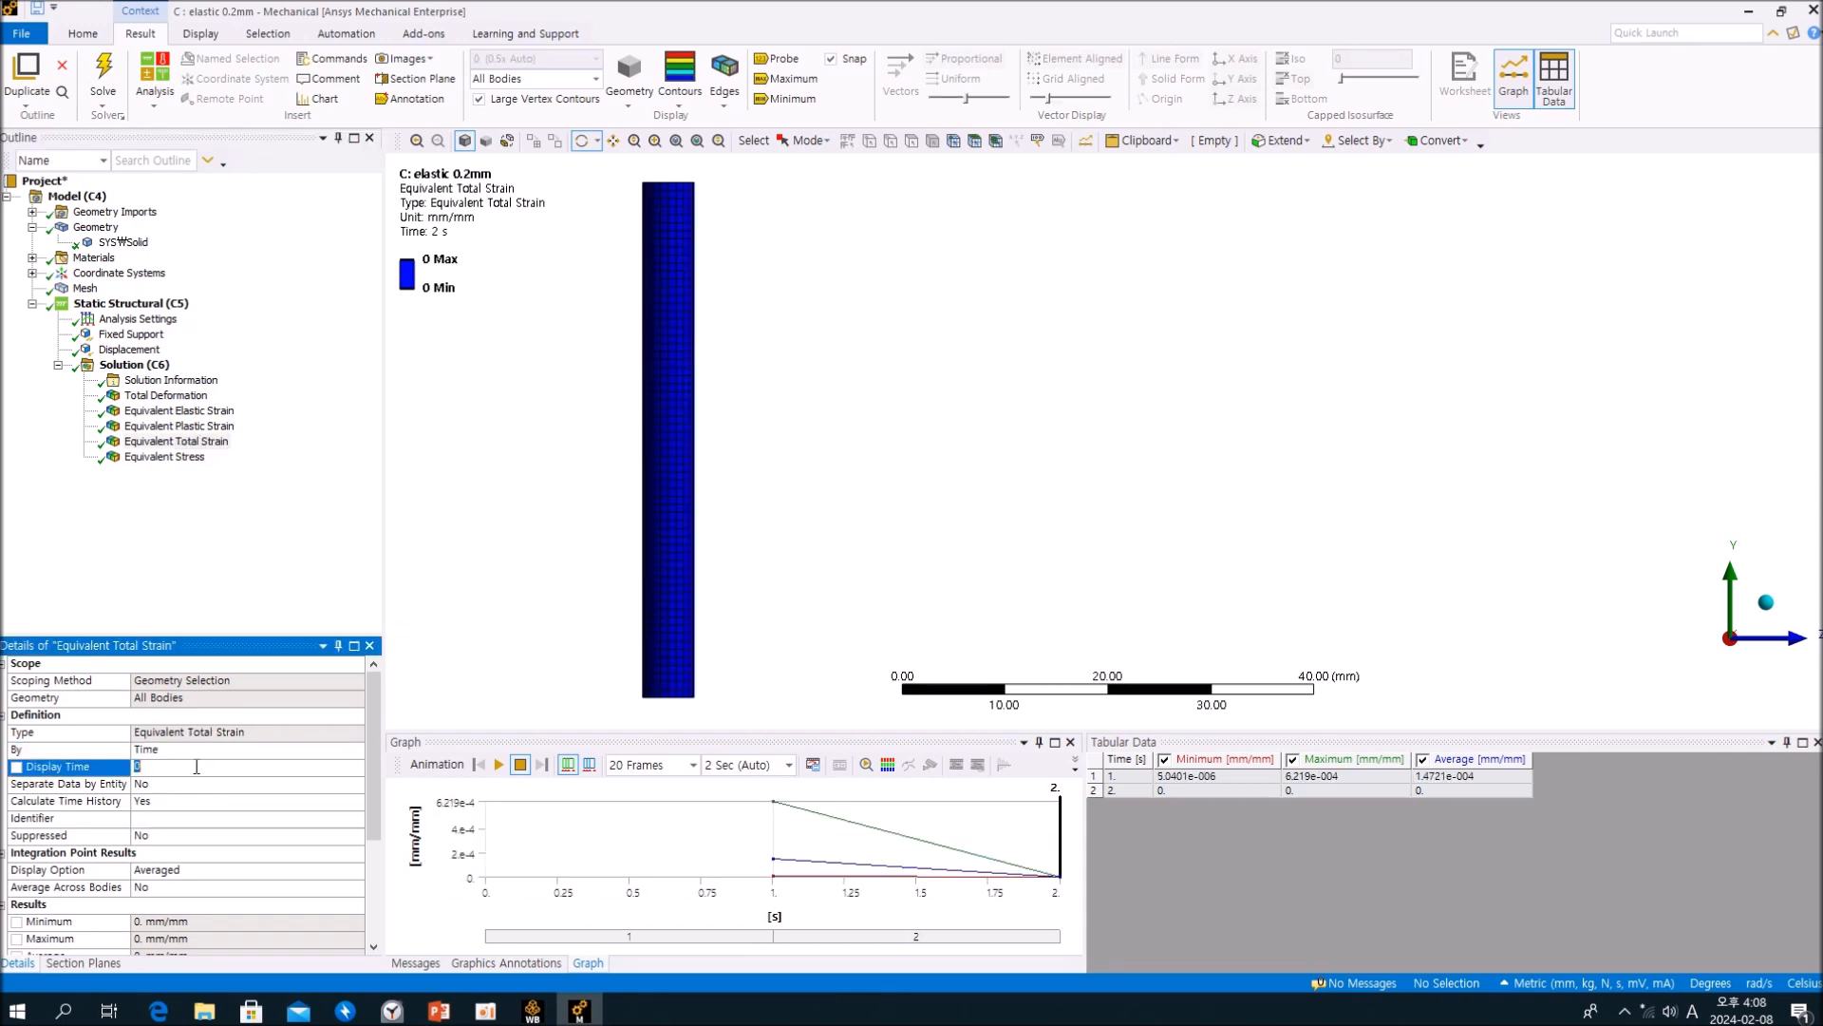
pyautogui.press('Return')
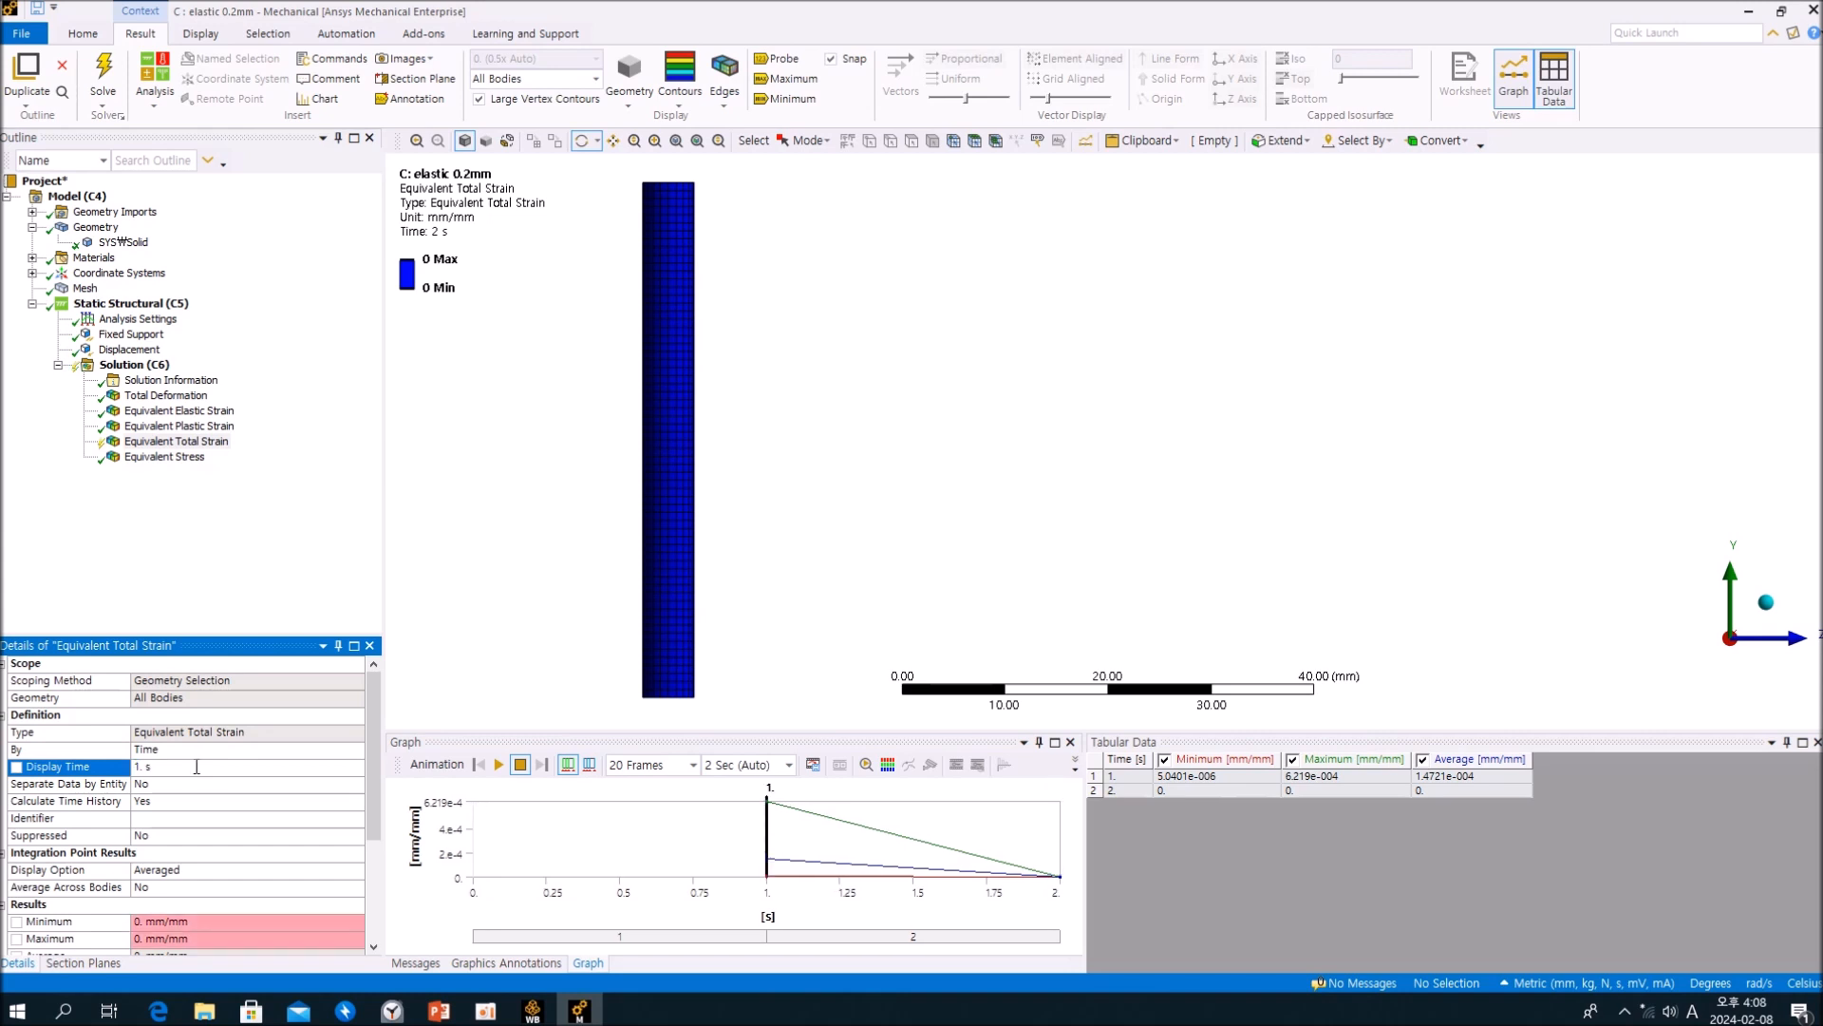
pyautogui.rightClick(279, 551)
pyautogui.click(328, 576)
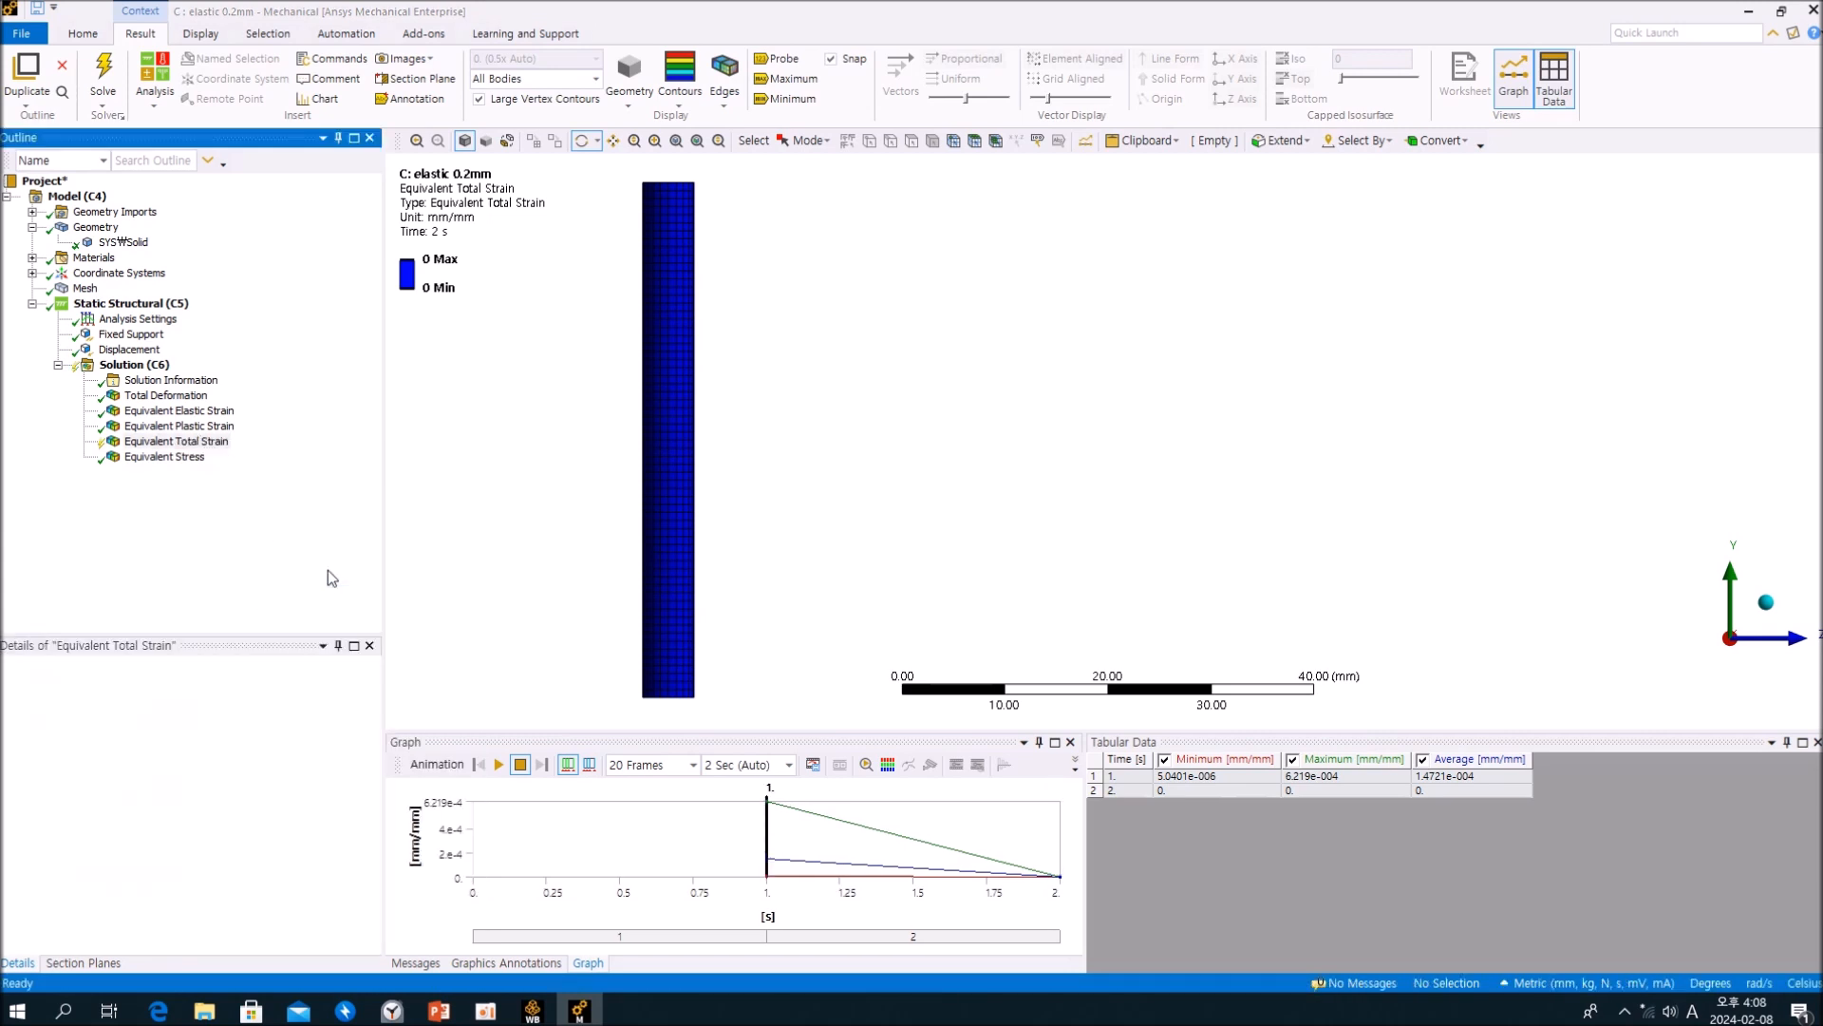
# Step: Compare the Equivalent Elastic Strain, Equivalent Stress and Equivalent Total Strain results, and check the solid body's material details
pyautogui.click(186, 414)
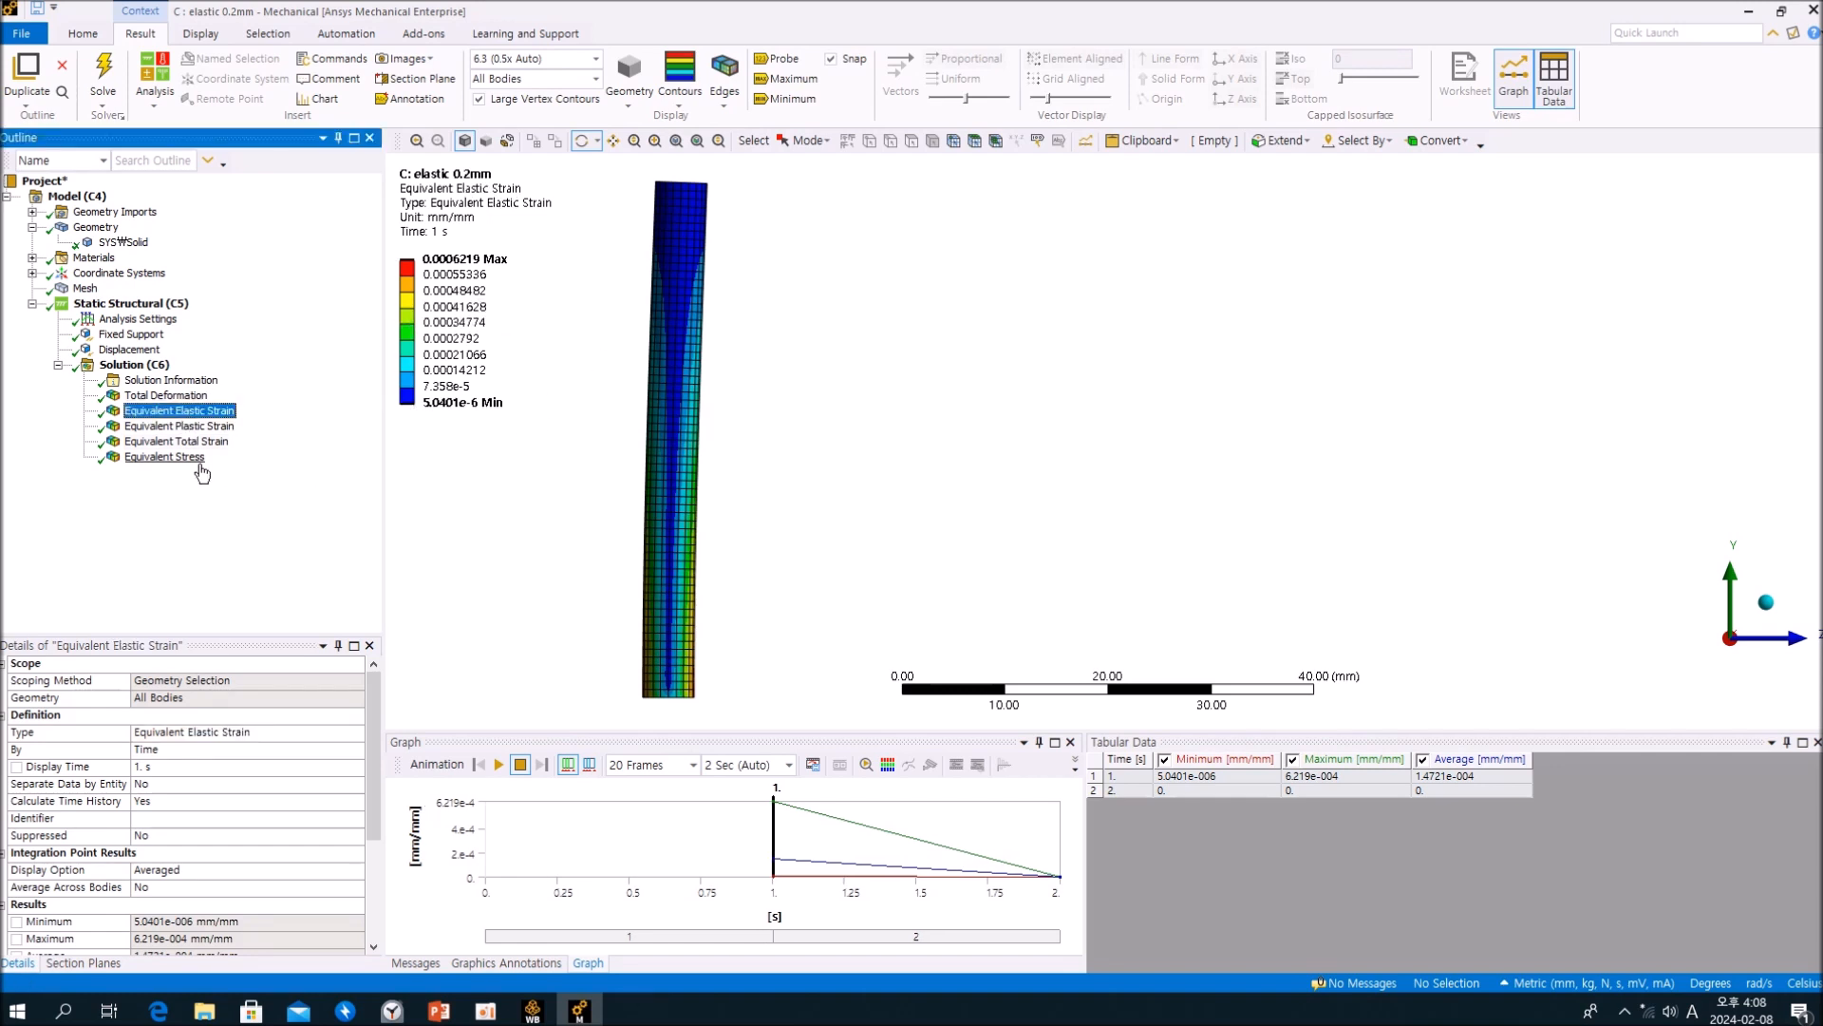
pyautogui.click(171, 457)
pyautogui.click(194, 441)
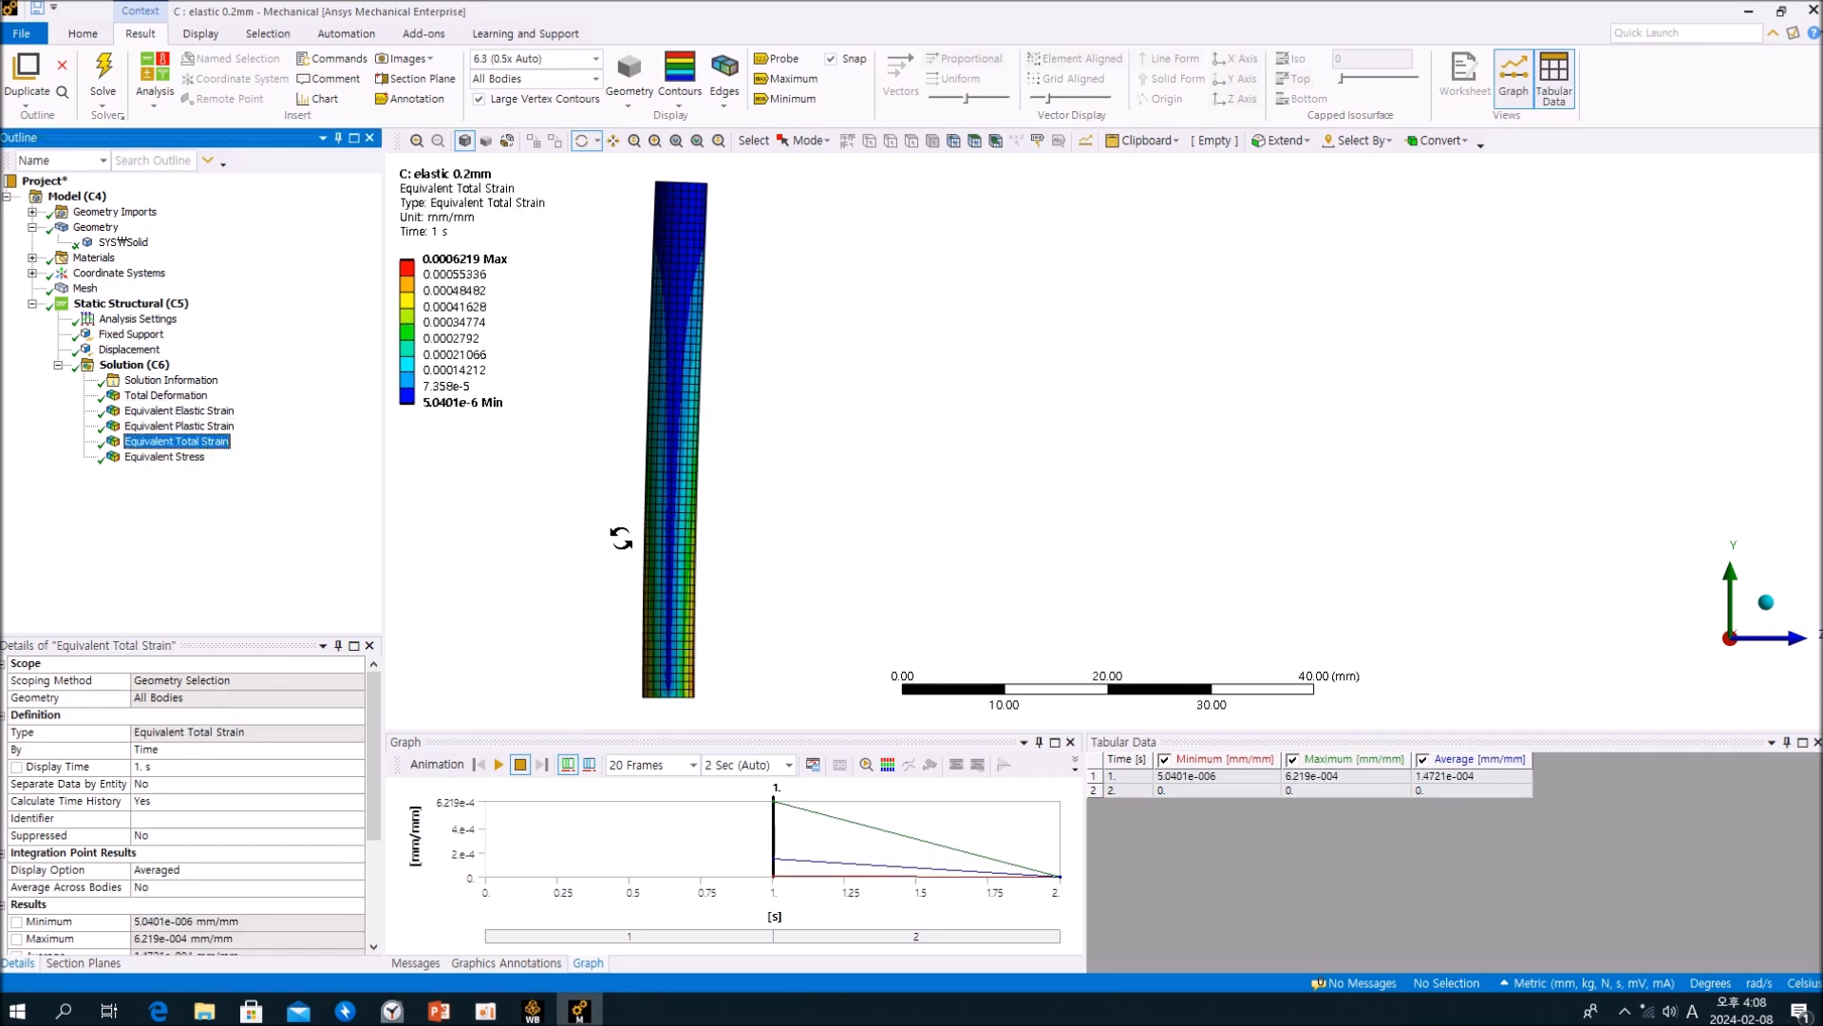
pyautogui.click(121, 242)
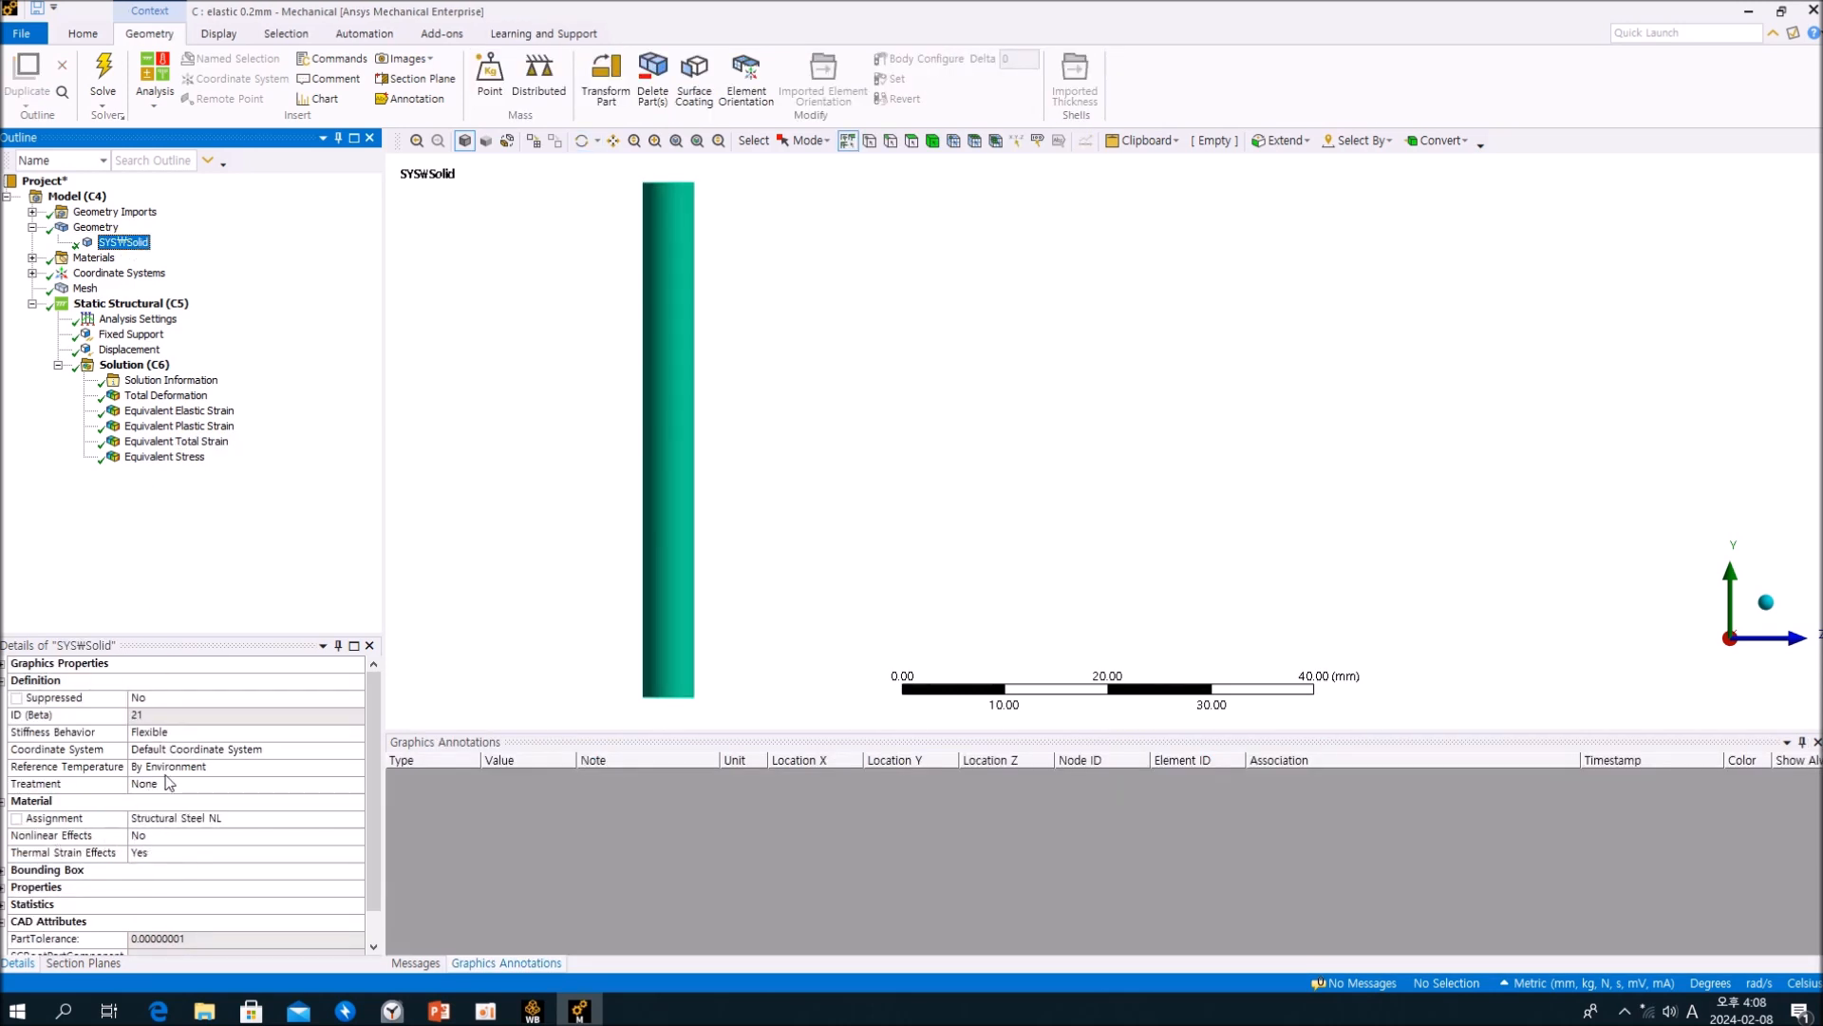
# Step: Open the solution of the plastic 0.2mm analysis and display its Equivalent Stress result
pyautogui.click(1748, 12)
pyautogui.doubleClick(624, 572)
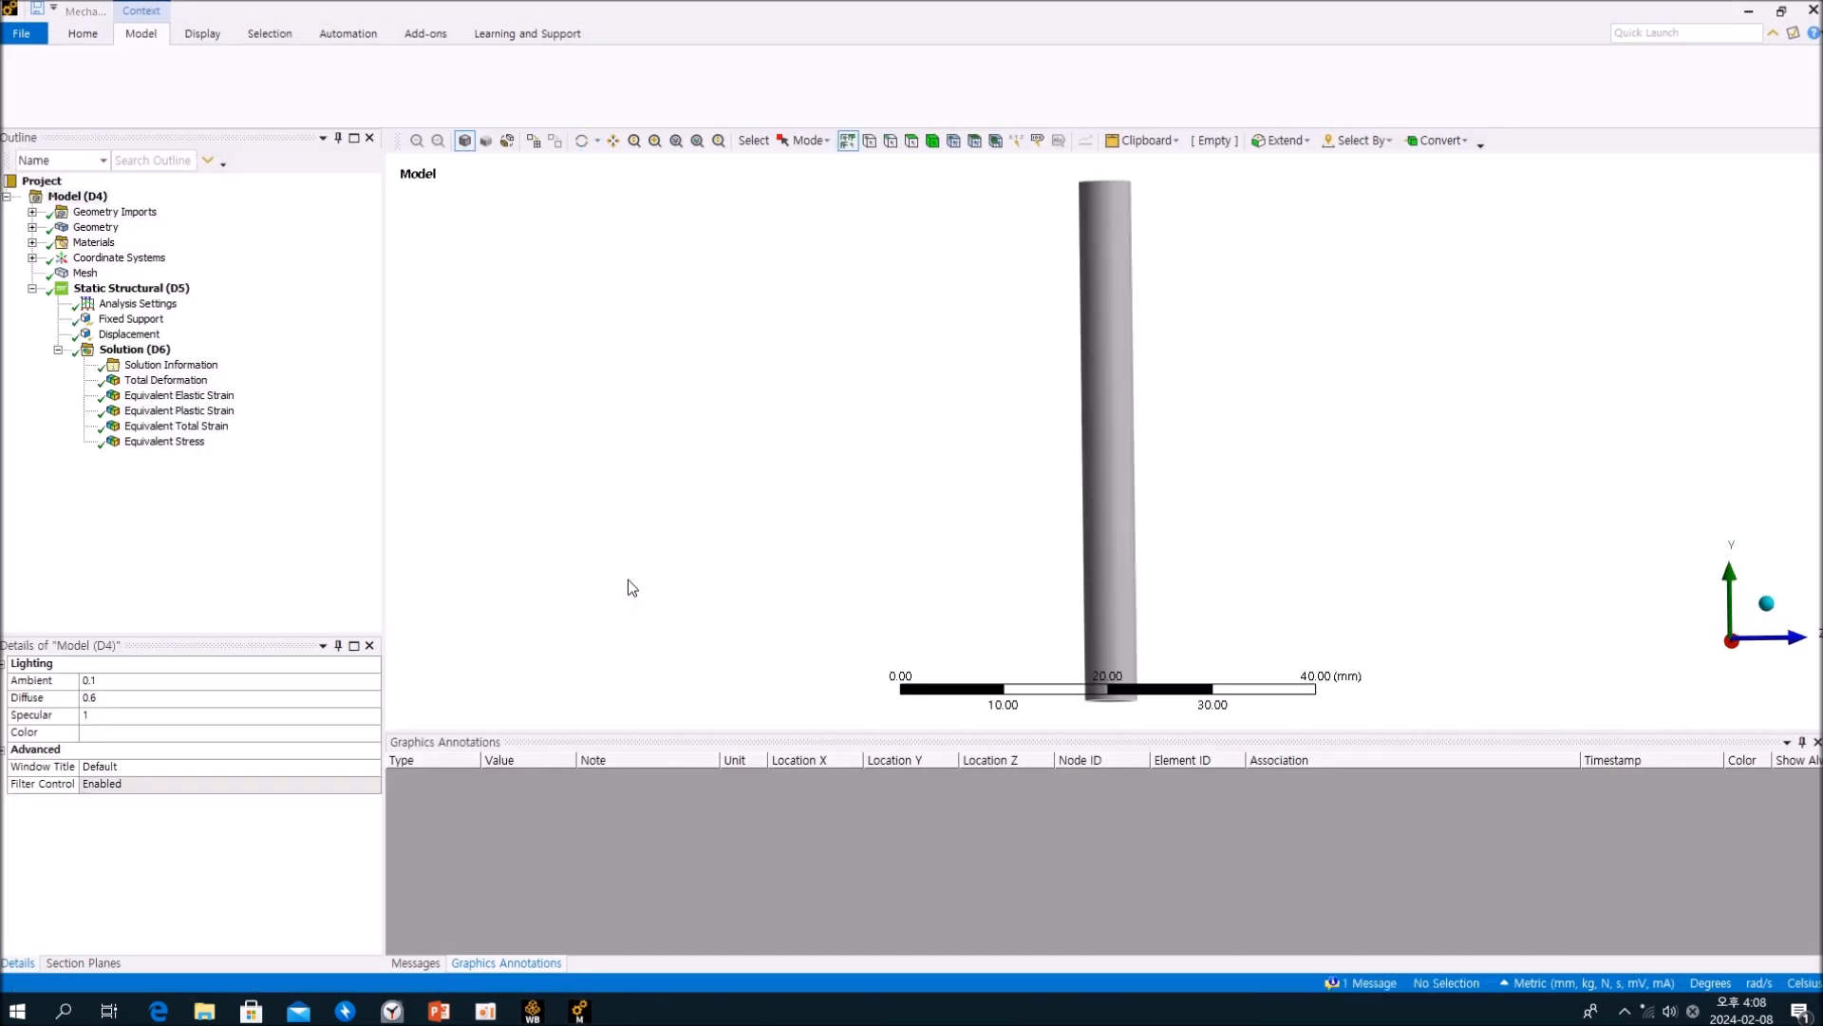
pyautogui.click(188, 444)
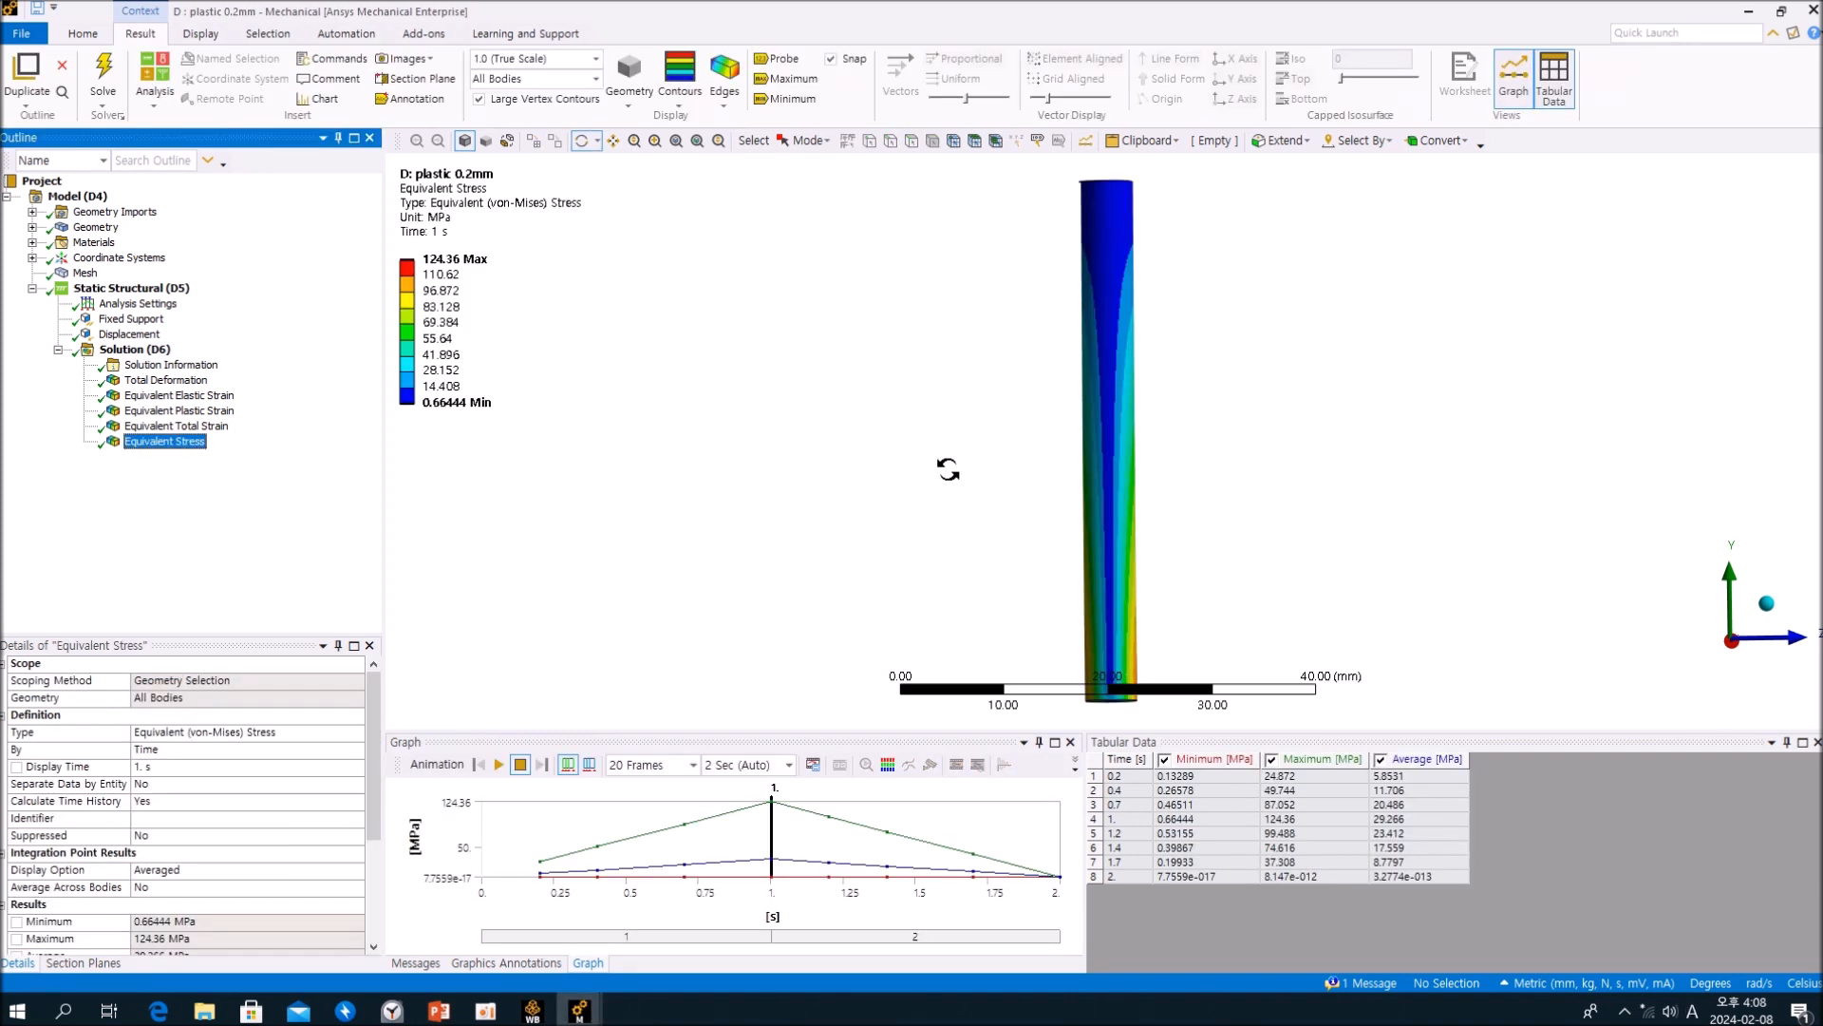
# Step: Show the elements on the plastic case's stress plot and set its deformation scale to 0.5x Auto
pyautogui.click(743, 101)
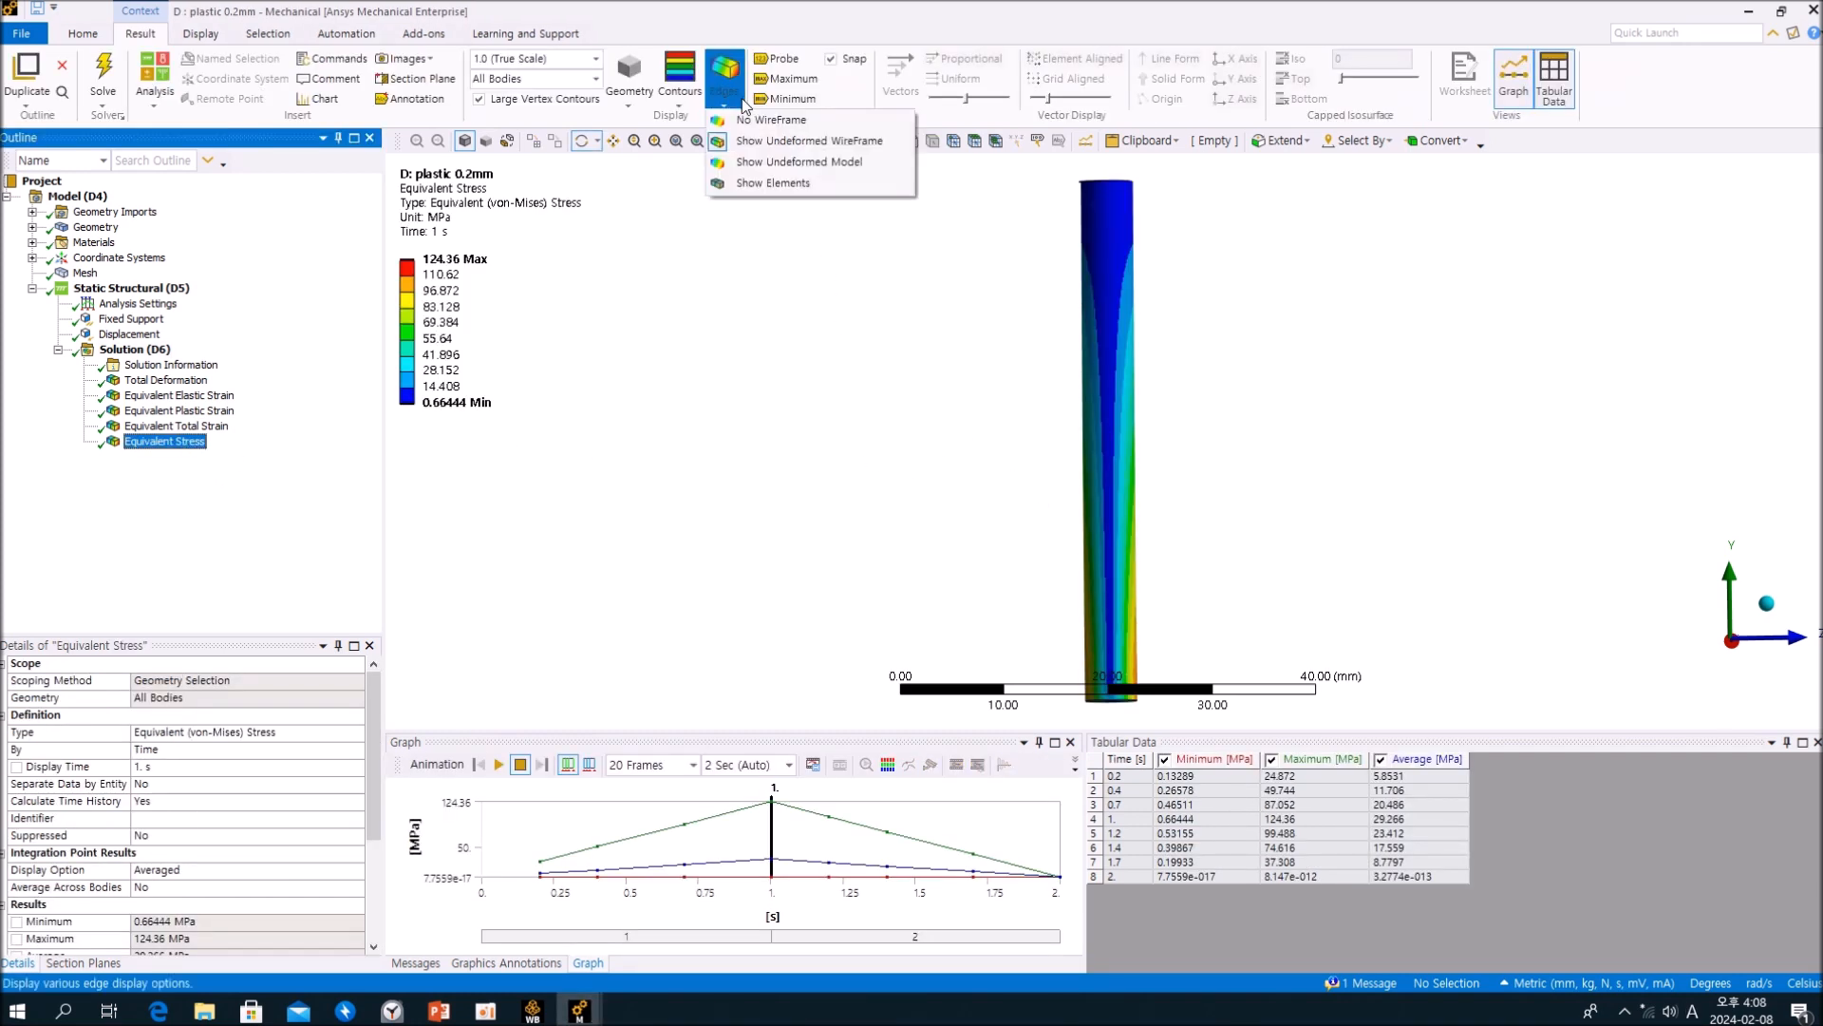
pyautogui.click(751, 189)
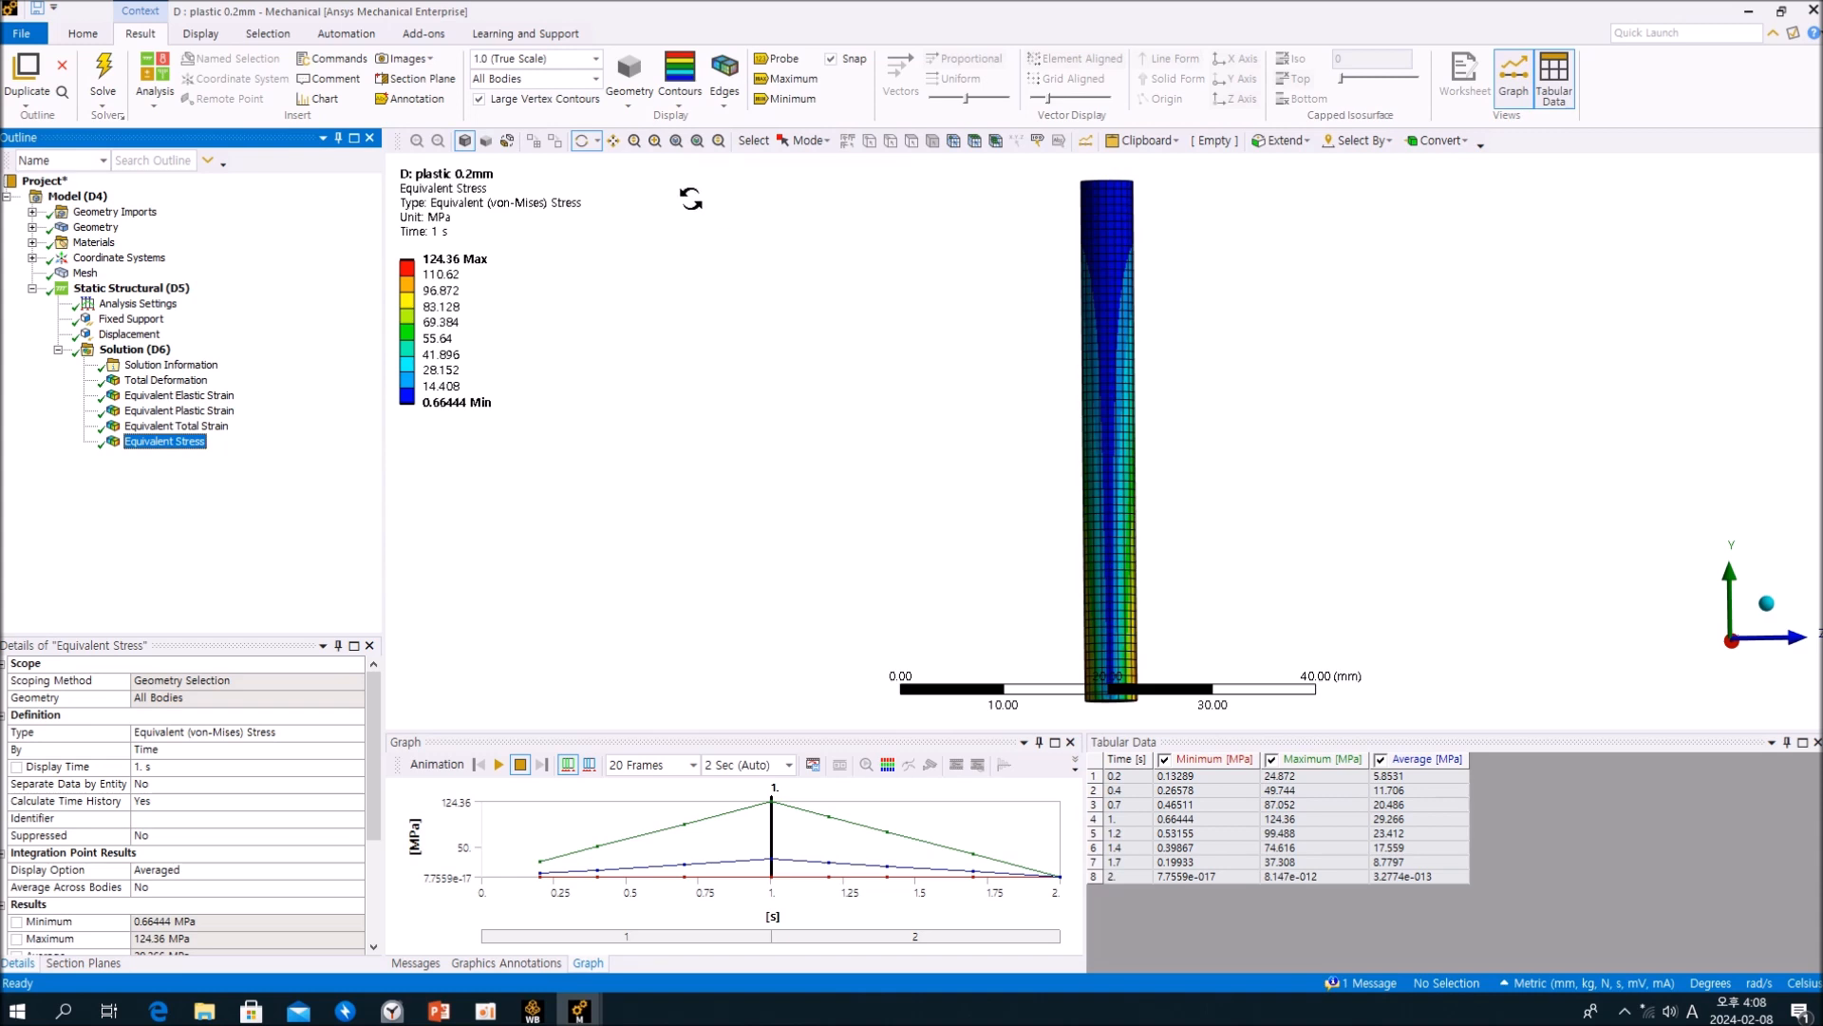
pyautogui.click(596, 59)
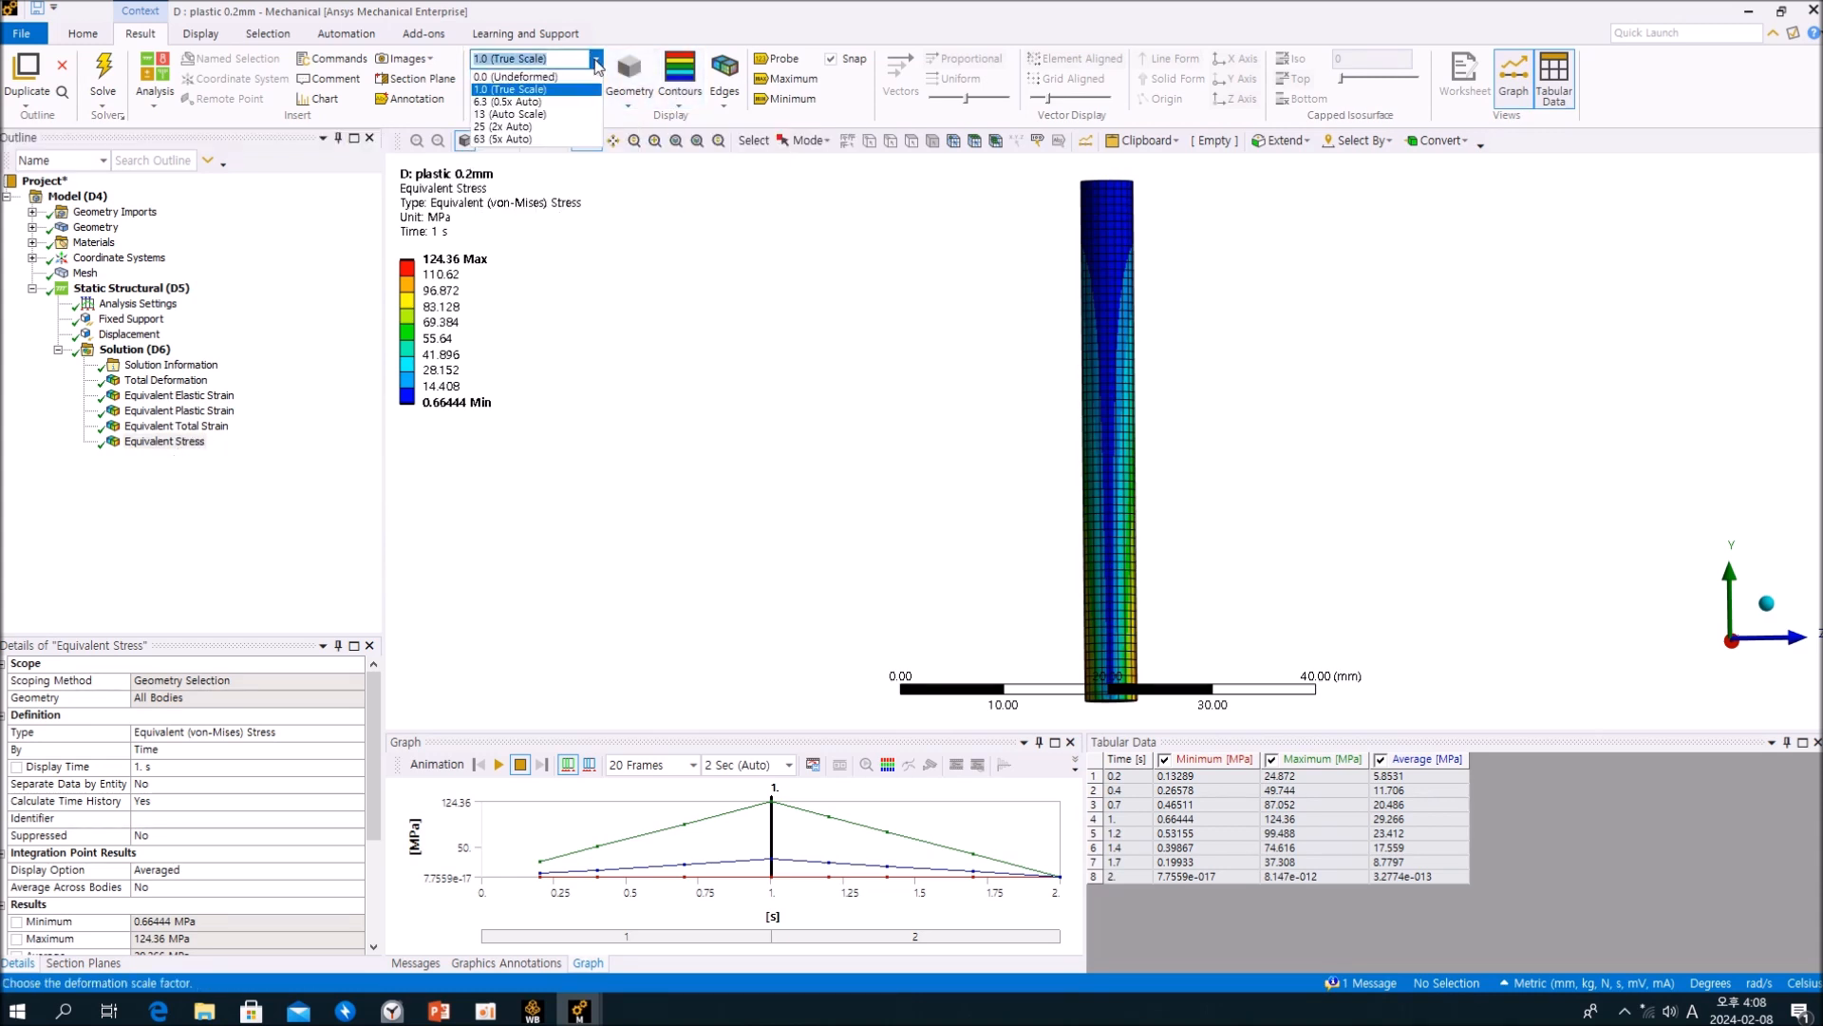
pyautogui.click(570, 110)
pyautogui.keyDown('ctrl'); pyautogui.moveTo(1050, 481); pyautogui.dragTo(773, 460, button='middle'); pyautogui.keyUp('ctrl')
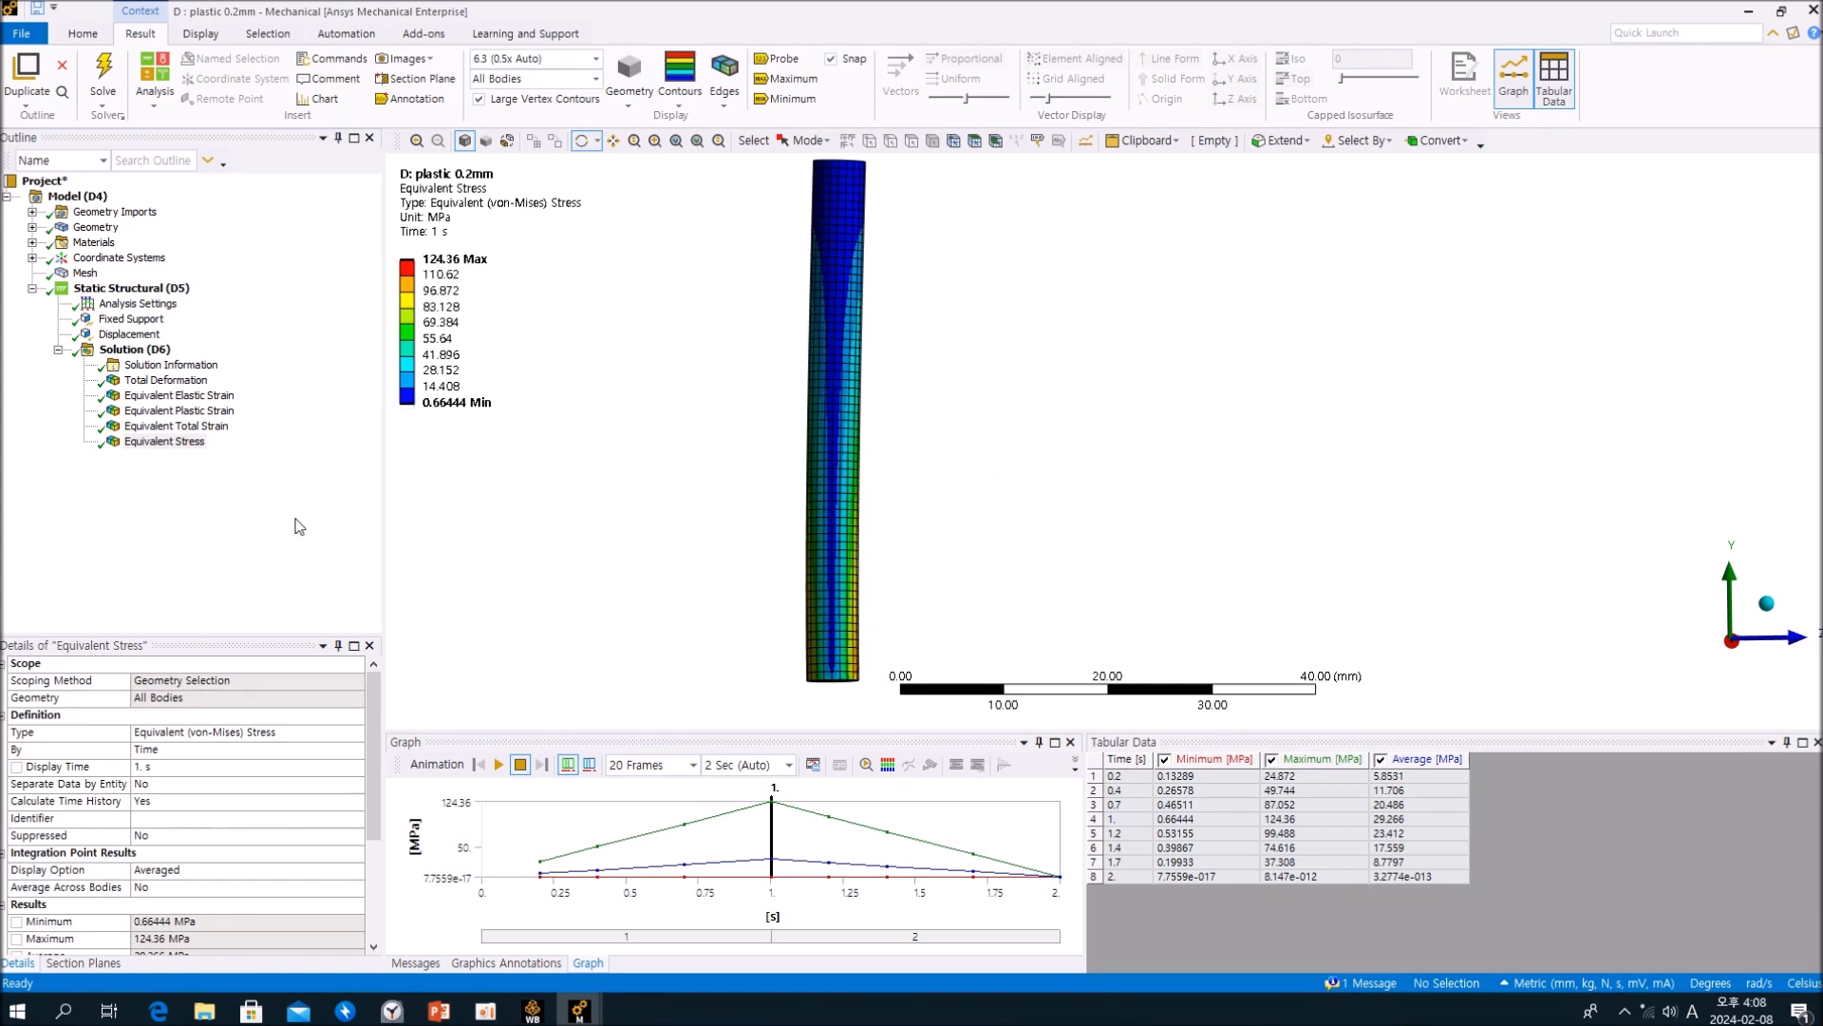
pyautogui.click(252, 560)
# Step: Switch to the elastic 0.2mm analysis and display its Equivalent Stress result to compare with the plastic case
pyautogui.moveTo(579, 1010)
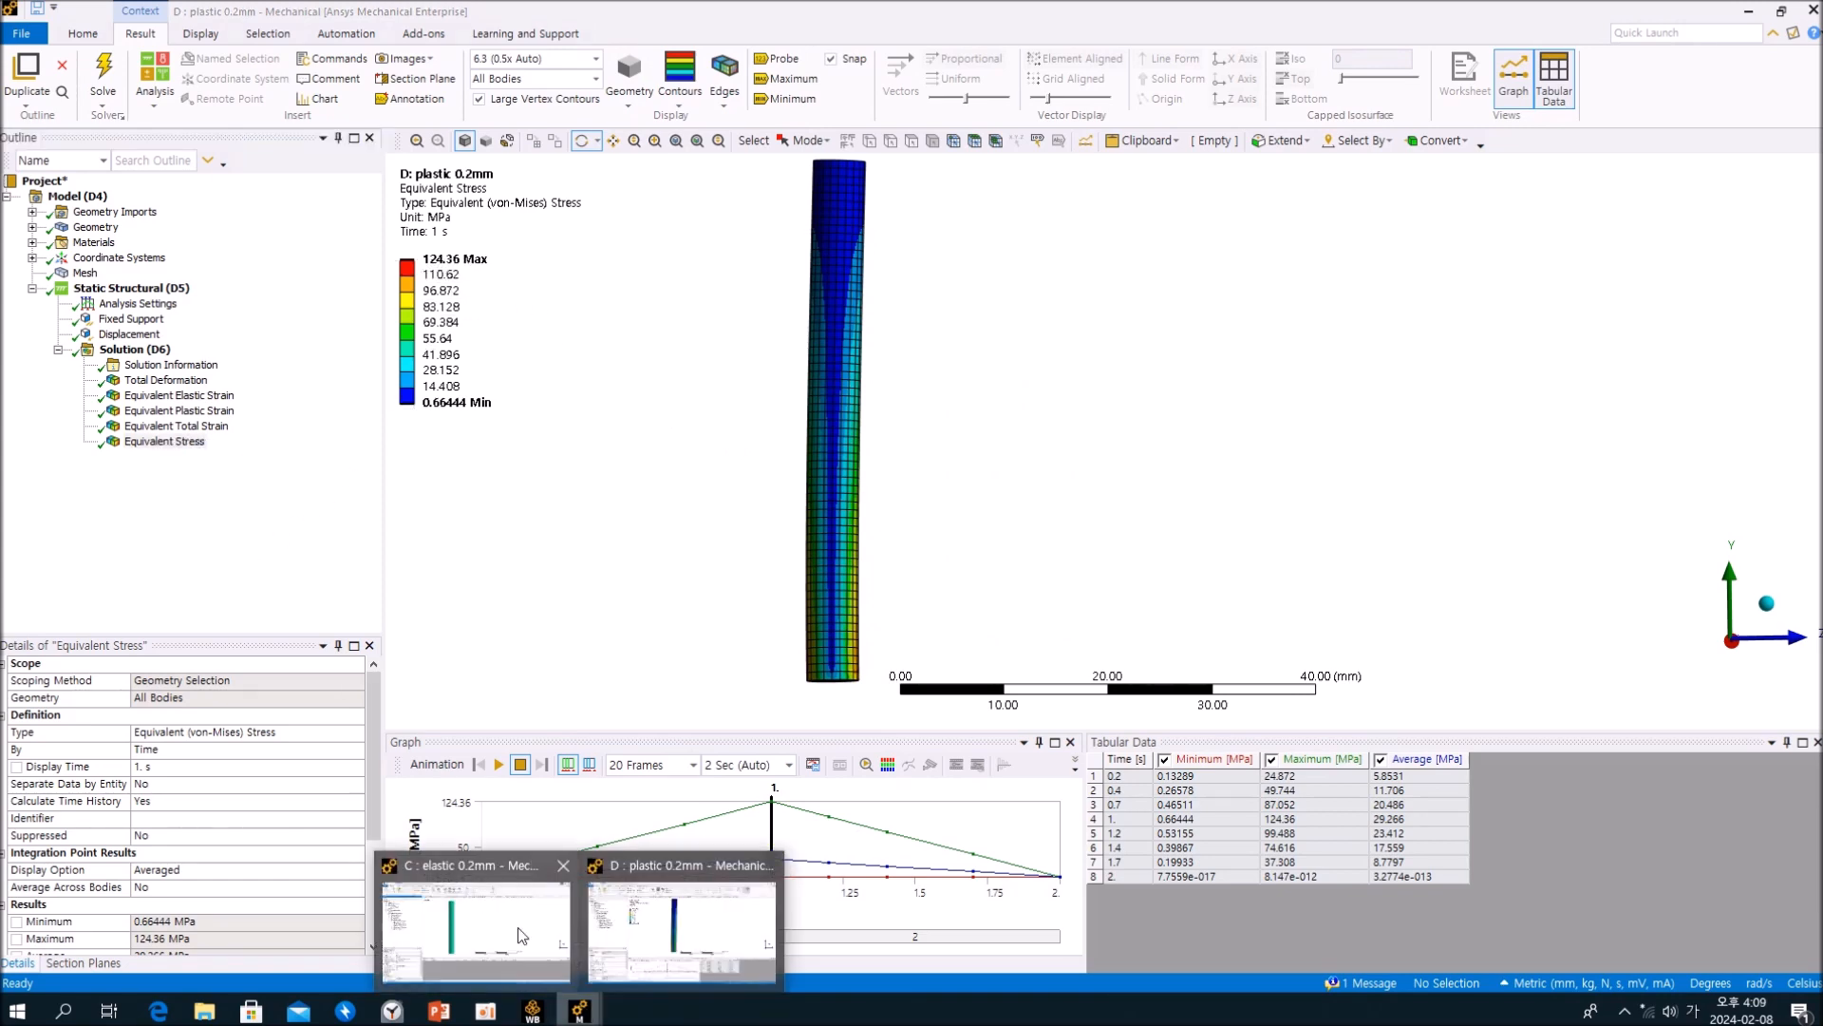
pyautogui.click(521, 935)
pyautogui.click(165, 458)
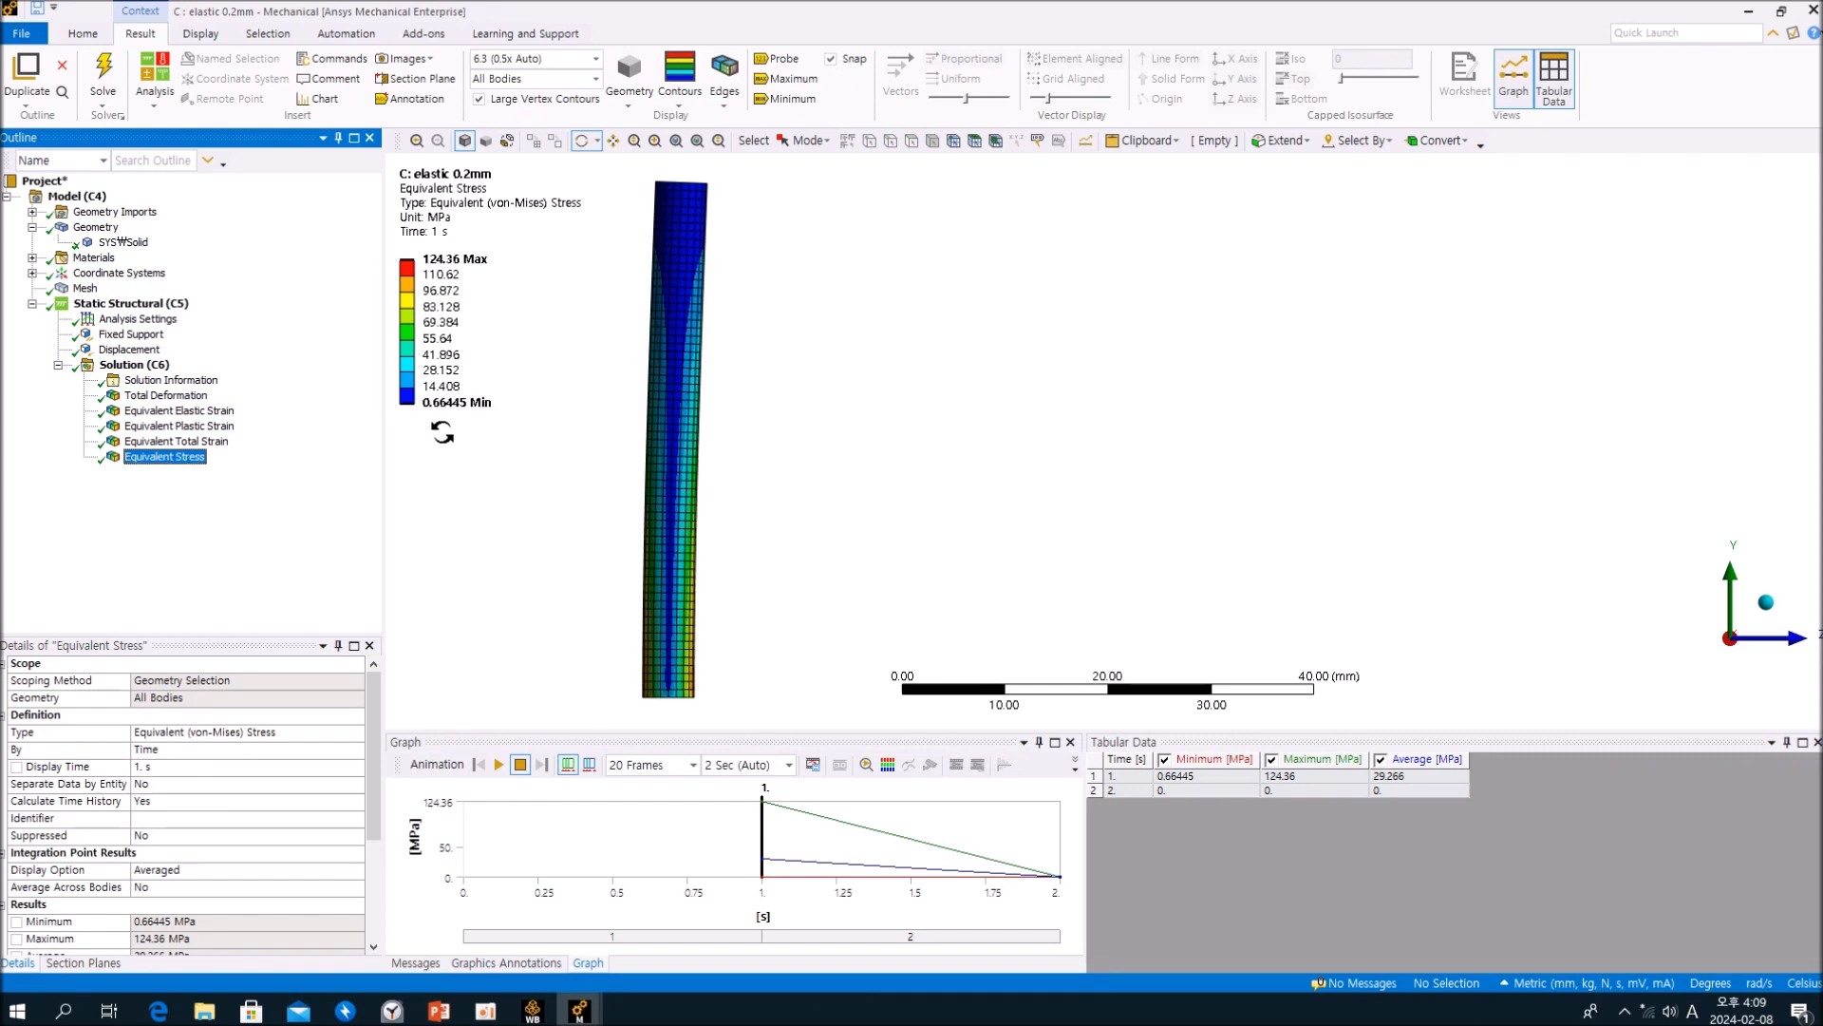
pyautogui.click(581, 1010)
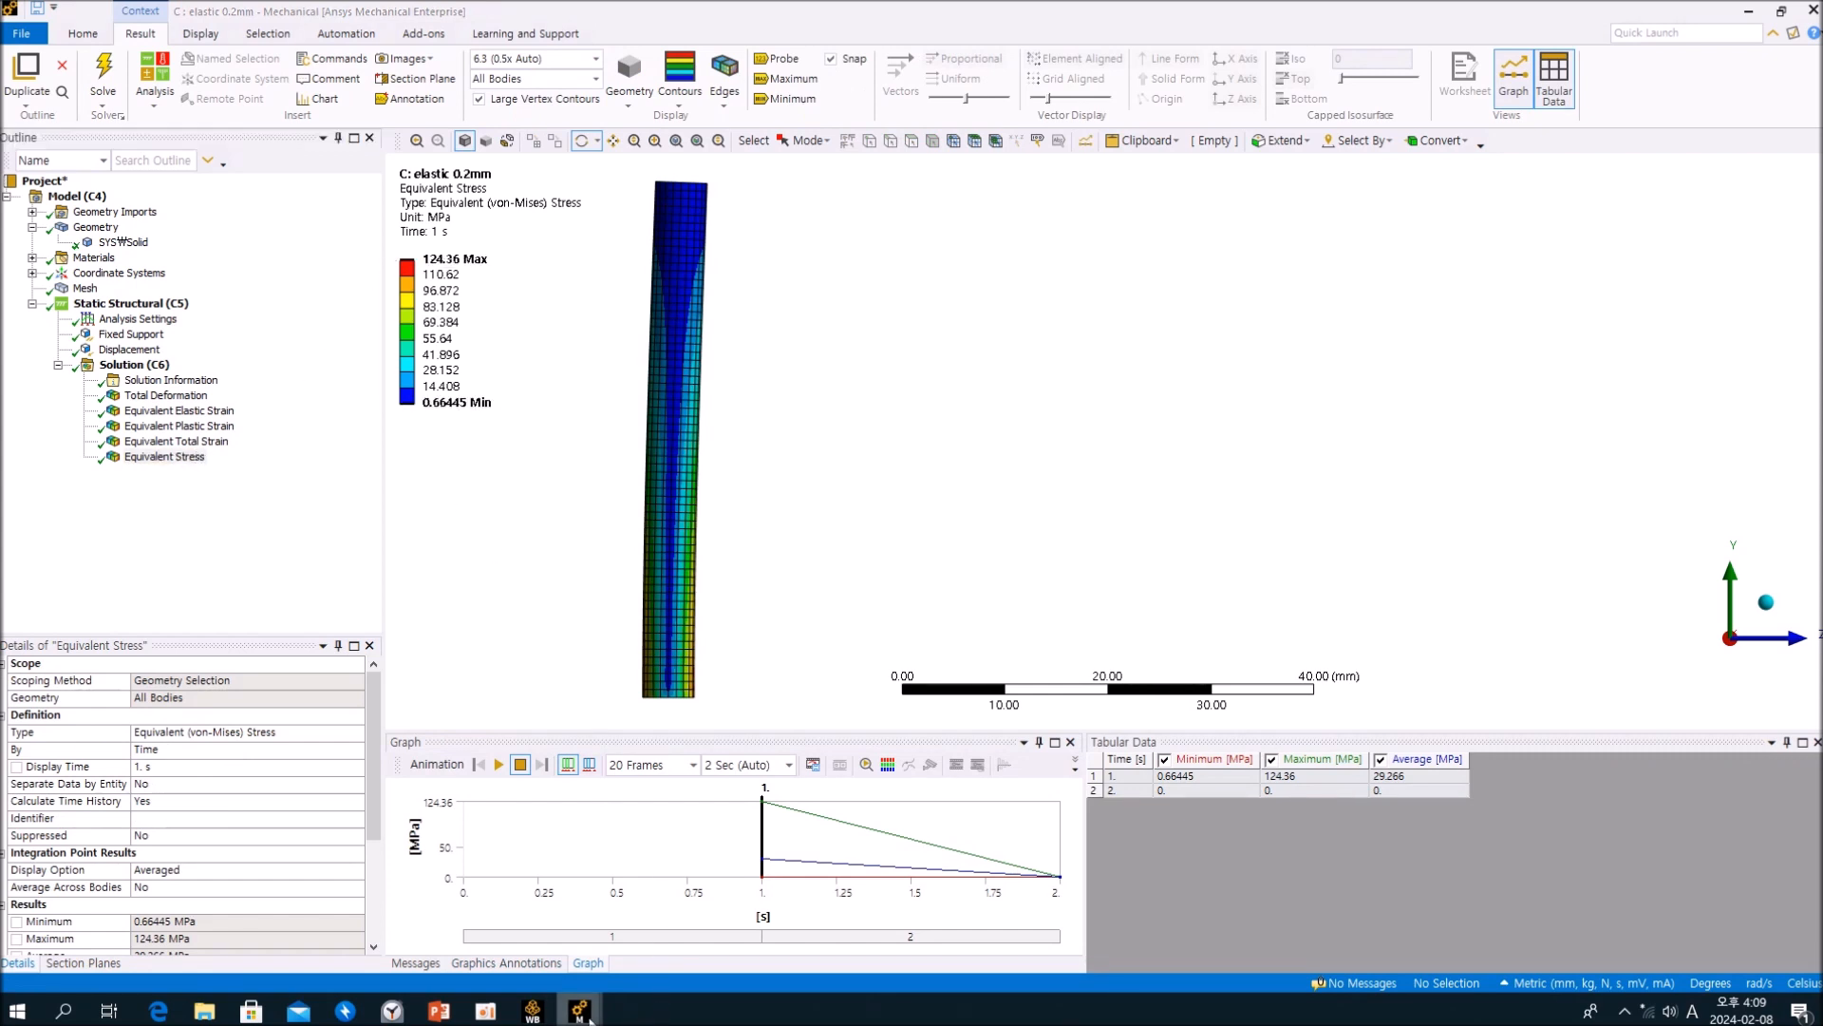
# Step: Return to the plastic 0.2mm analysis and check the material and nonlinear effects settings of its solid body
pyautogui.click(683, 950)
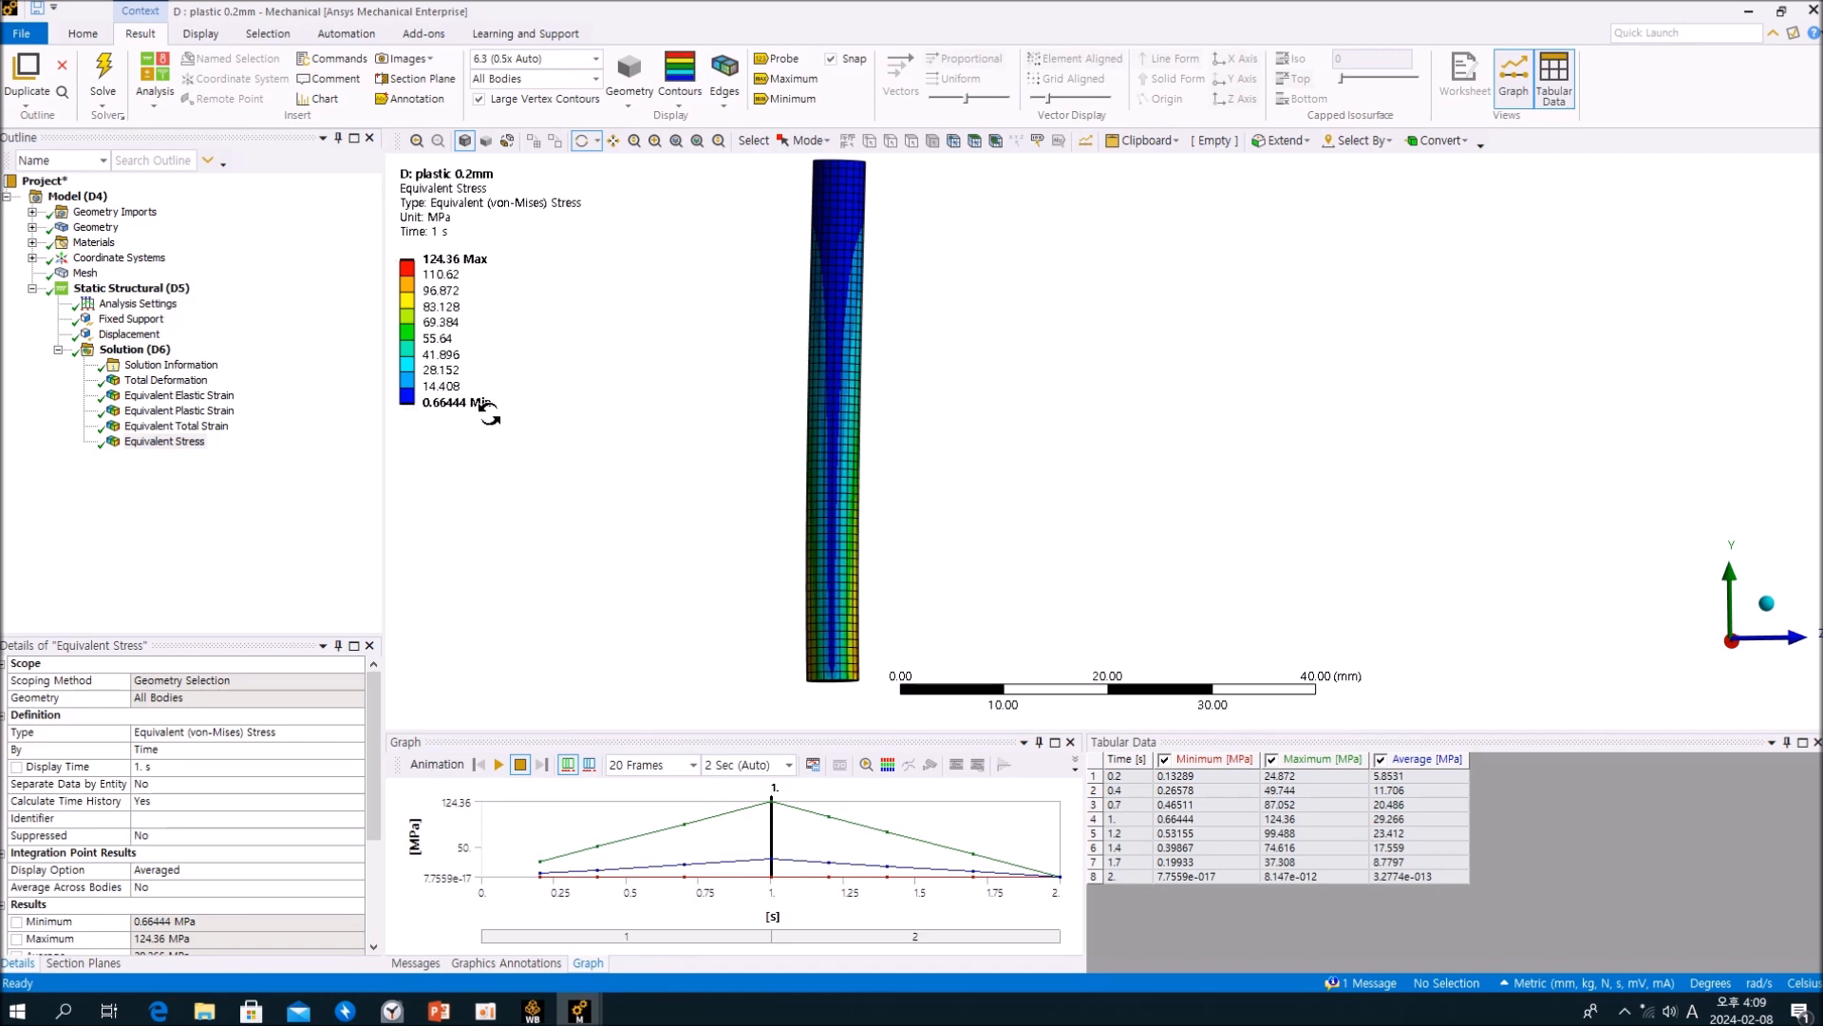
pyautogui.click(32, 228)
pyautogui.click(124, 242)
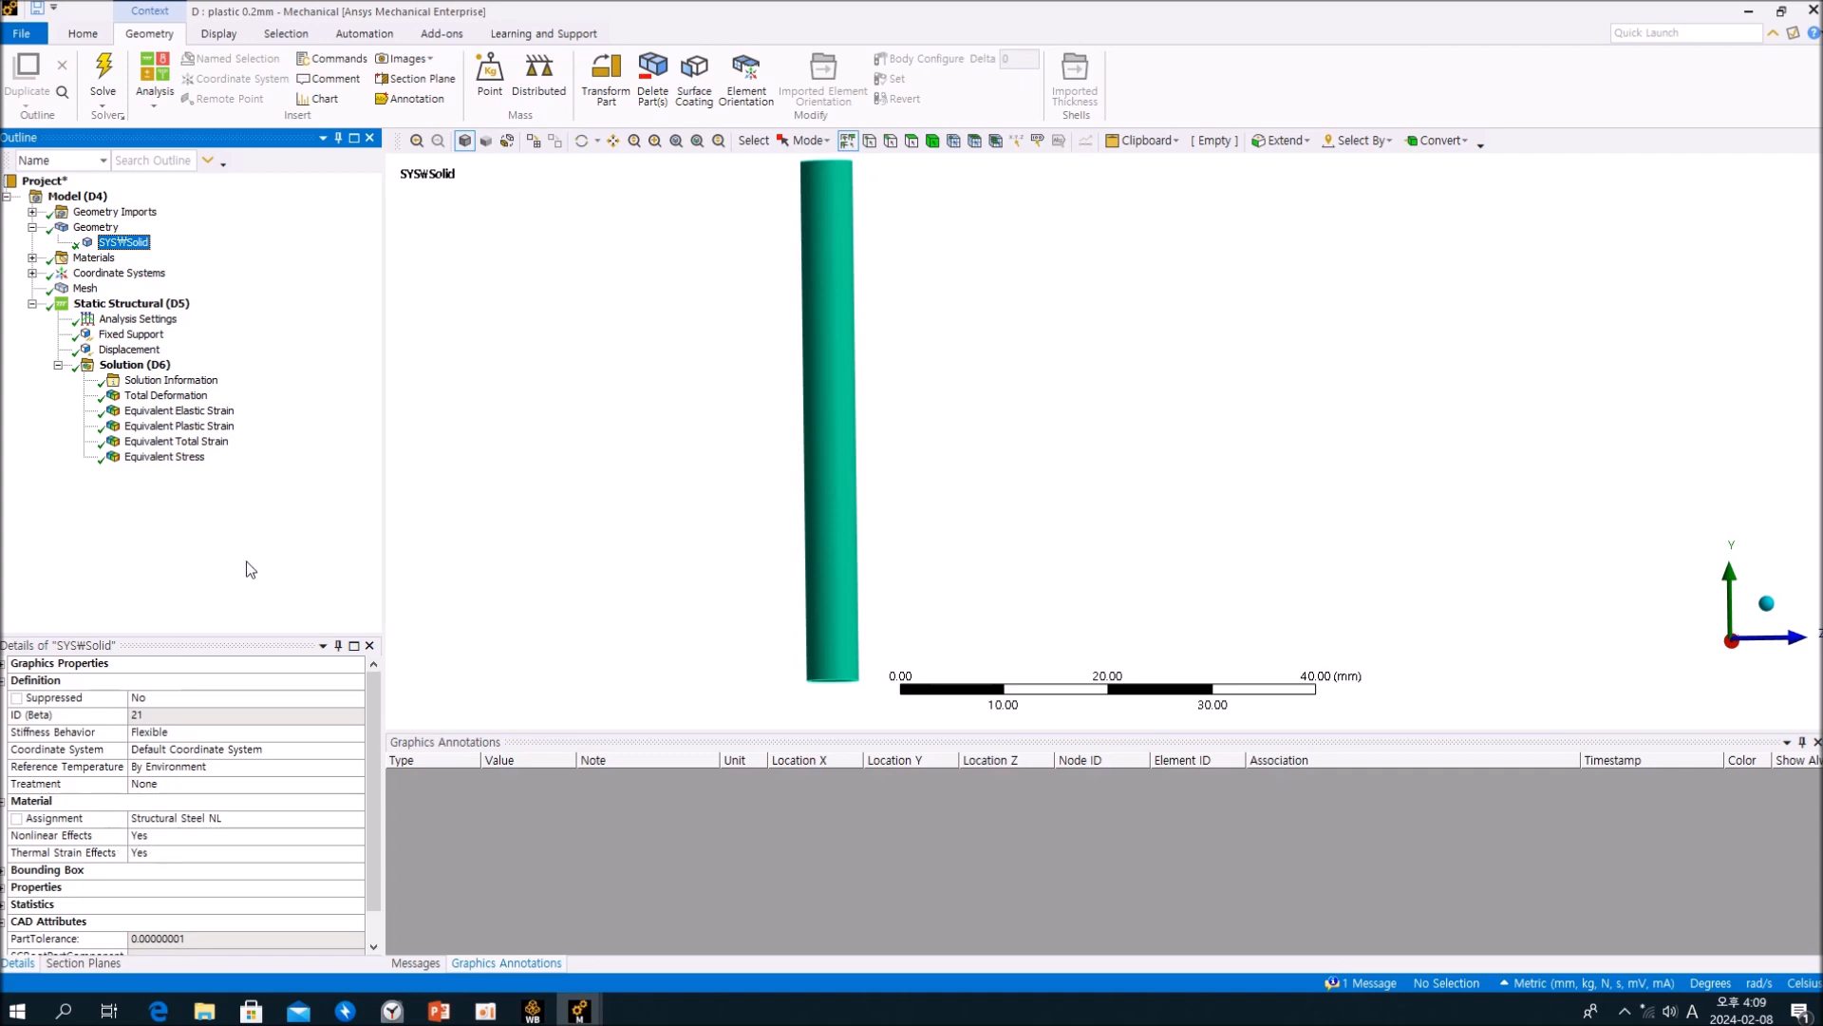
# Step: Display the plastic 0.2mm Total Deformation and Equivalent Elastic Strain, and compare the strain with the elastic 0.2mm Equivalent Elastic Strain result
pyautogui.click(177, 396)
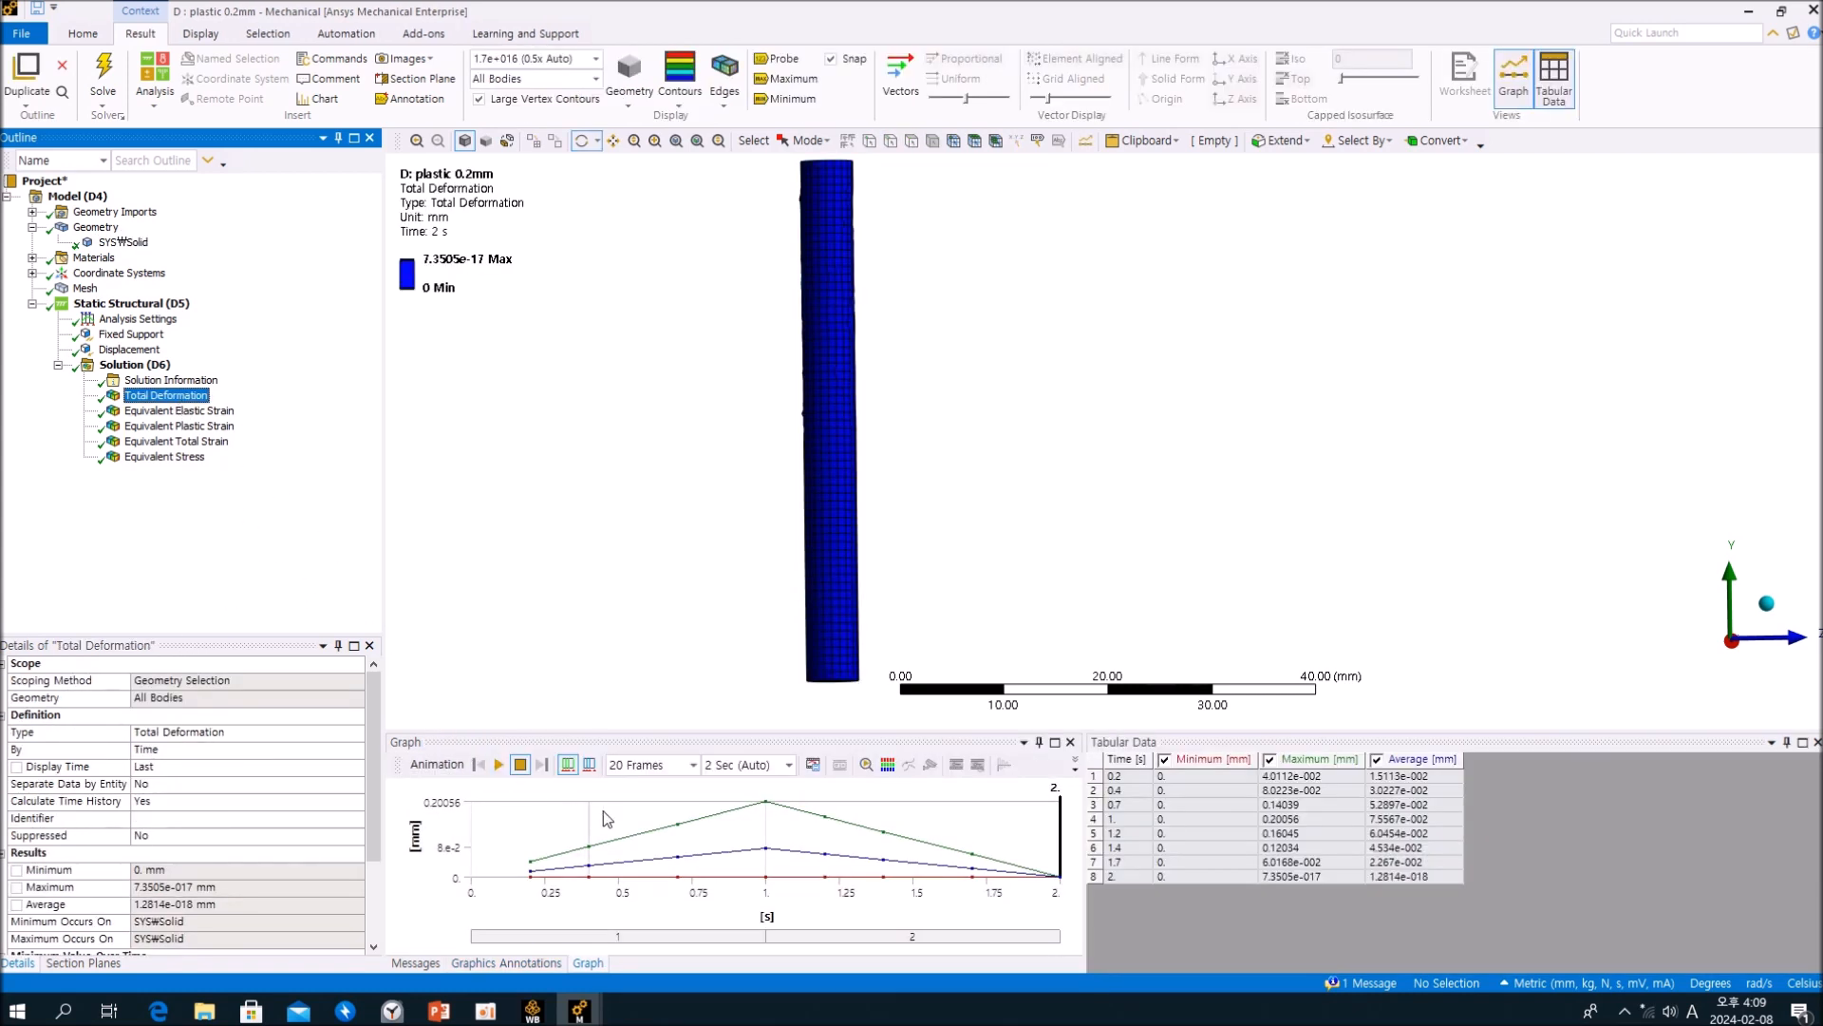
pyautogui.click(179, 412)
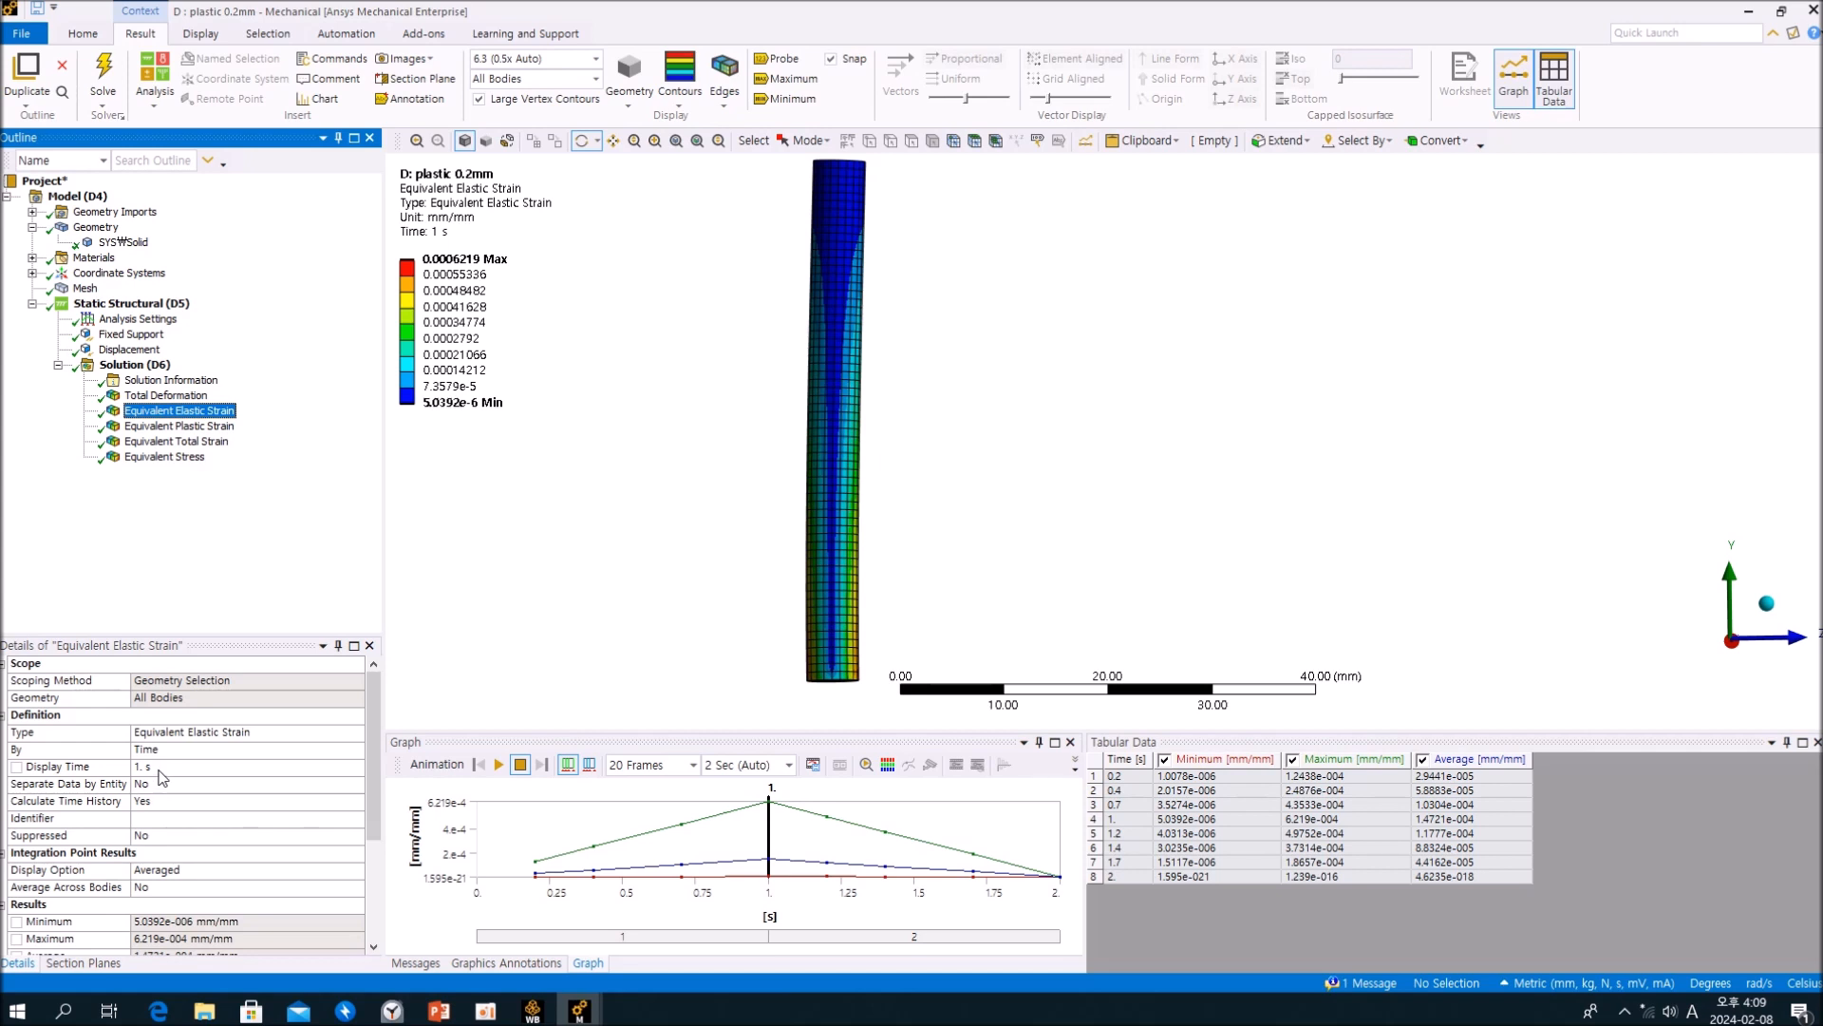
pyautogui.moveTo(479, 353)
pyautogui.moveTo(581, 1009)
pyautogui.click(410, 825)
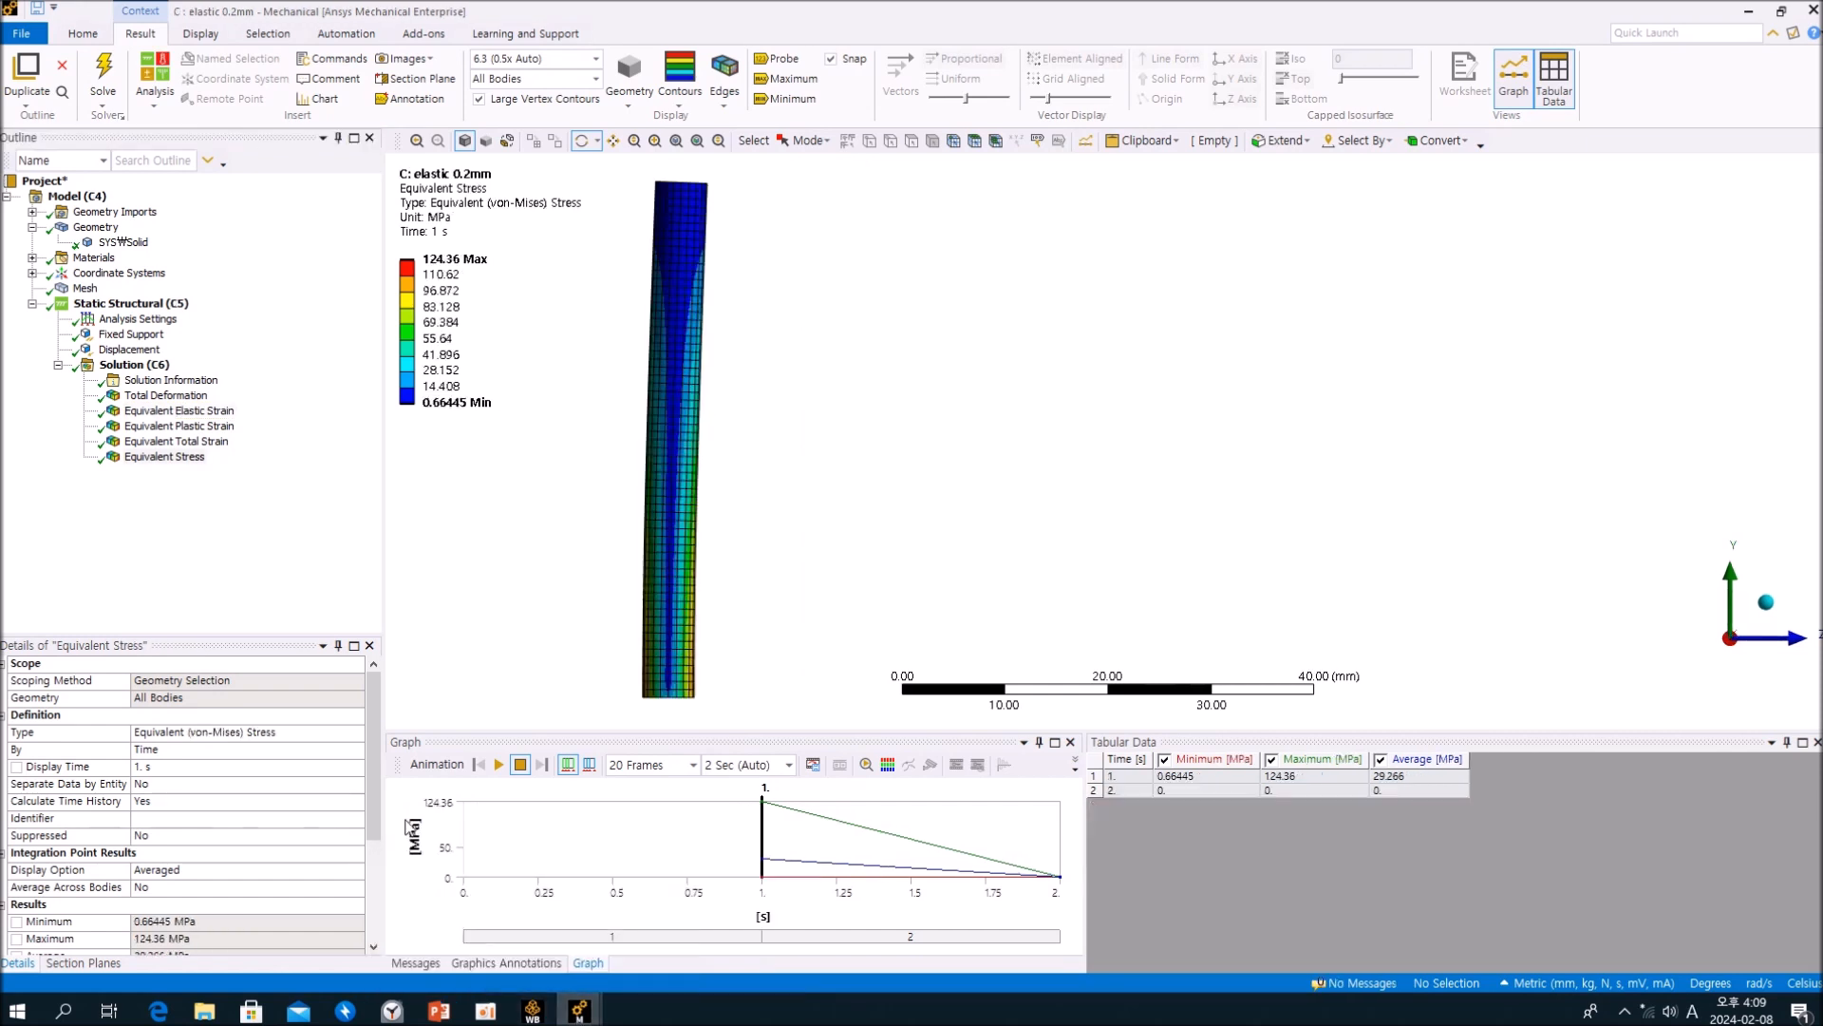
pyautogui.click(214, 414)
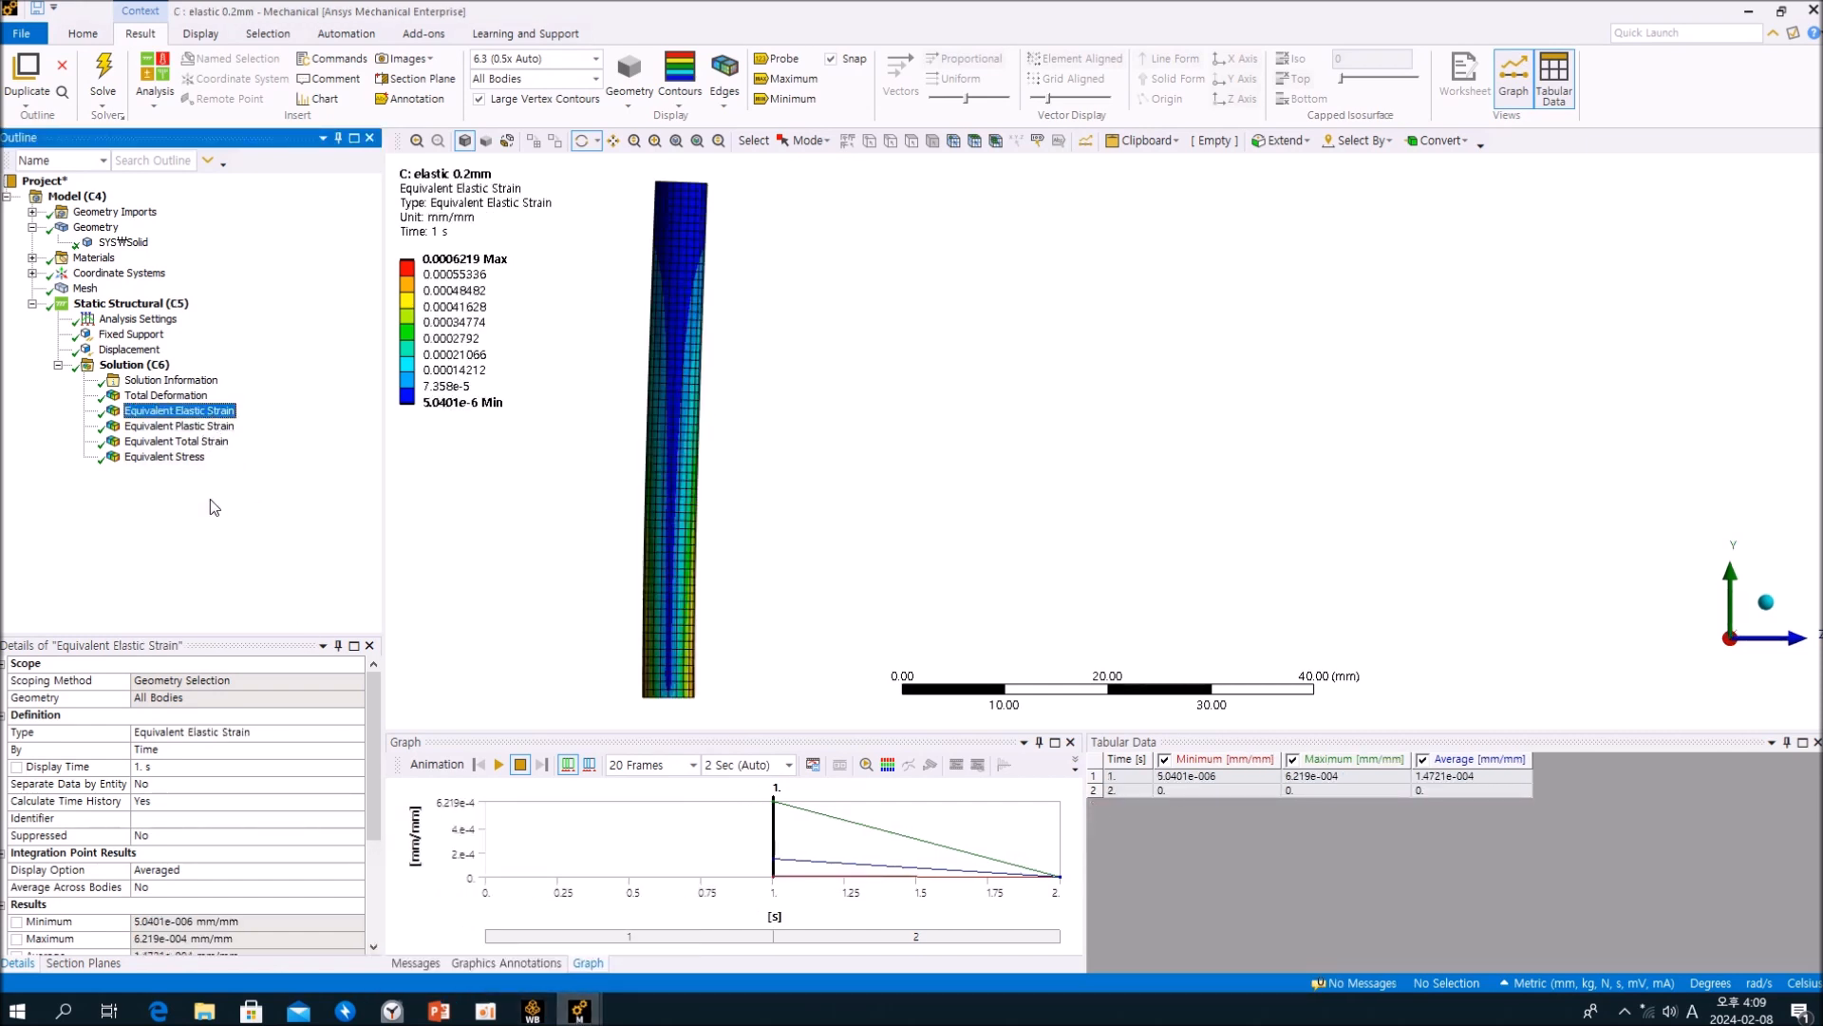
# Step: Return to the plastic 0.2mm analysis and arrange both analysis windows at reduced size so their outlines and strain plots are visible together
pyautogui.moveTo(579, 1009)
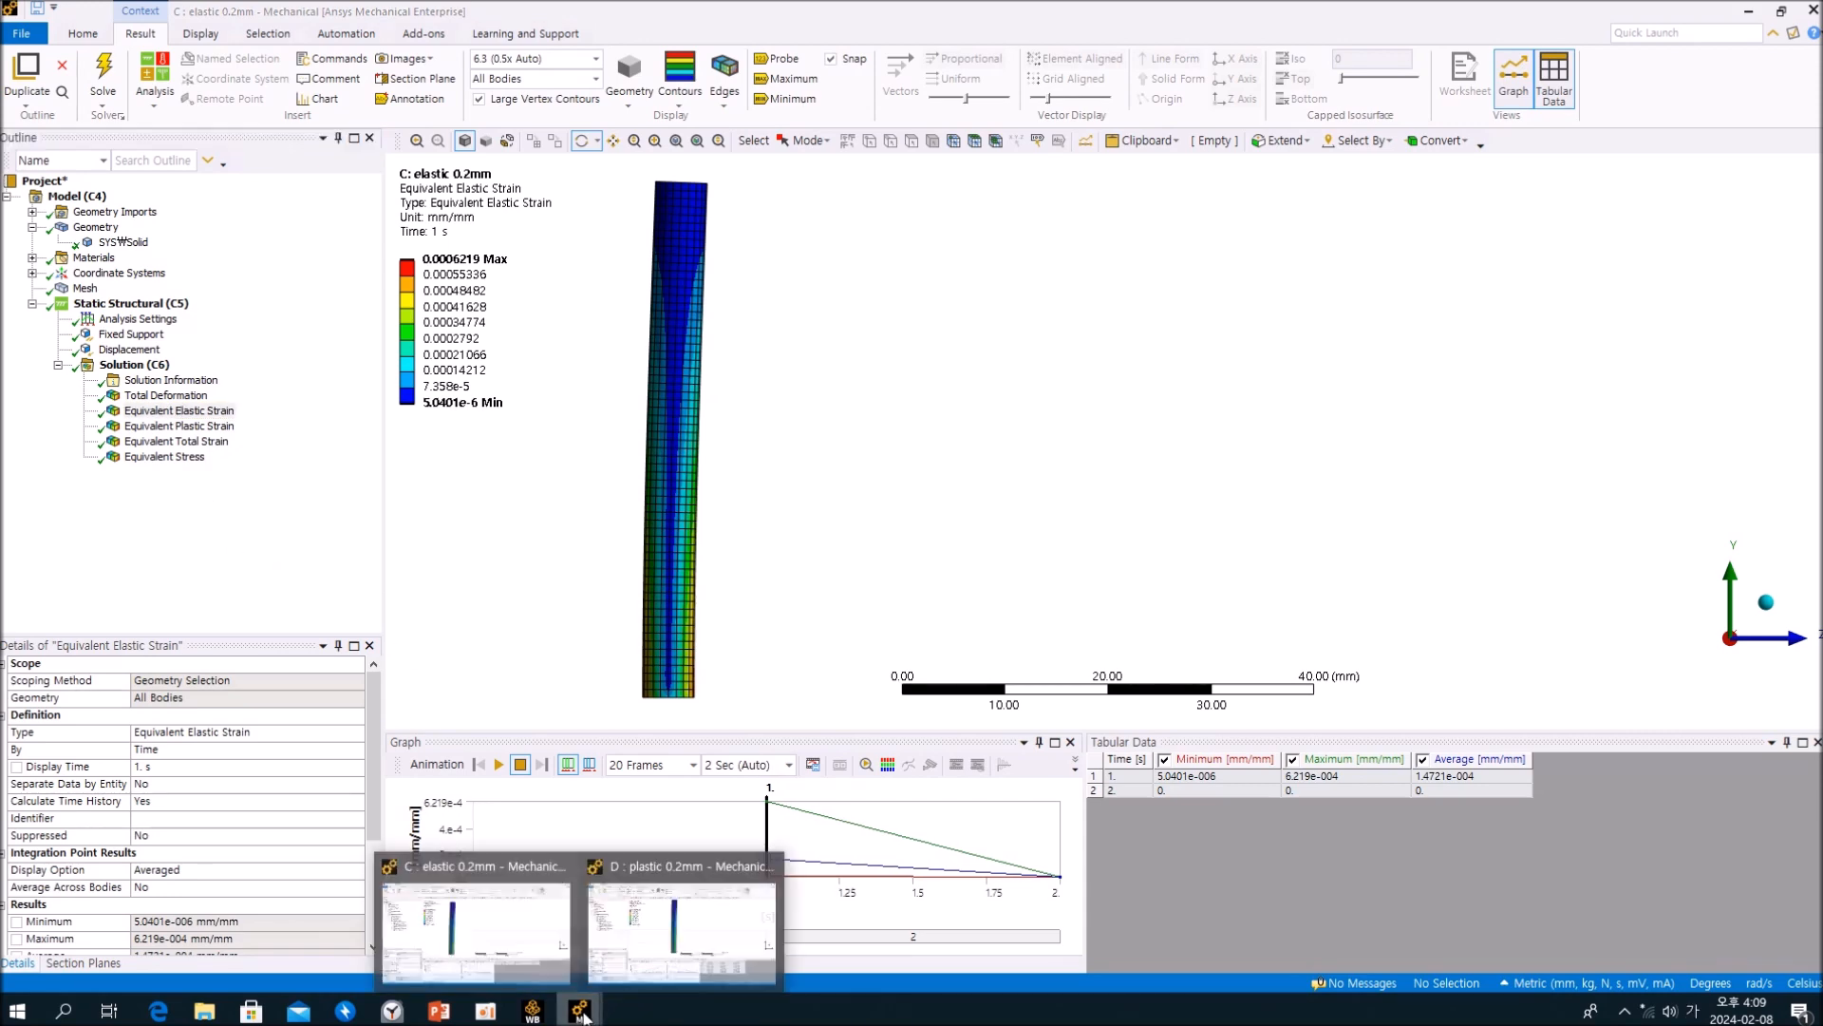
pyautogui.click(655, 946)
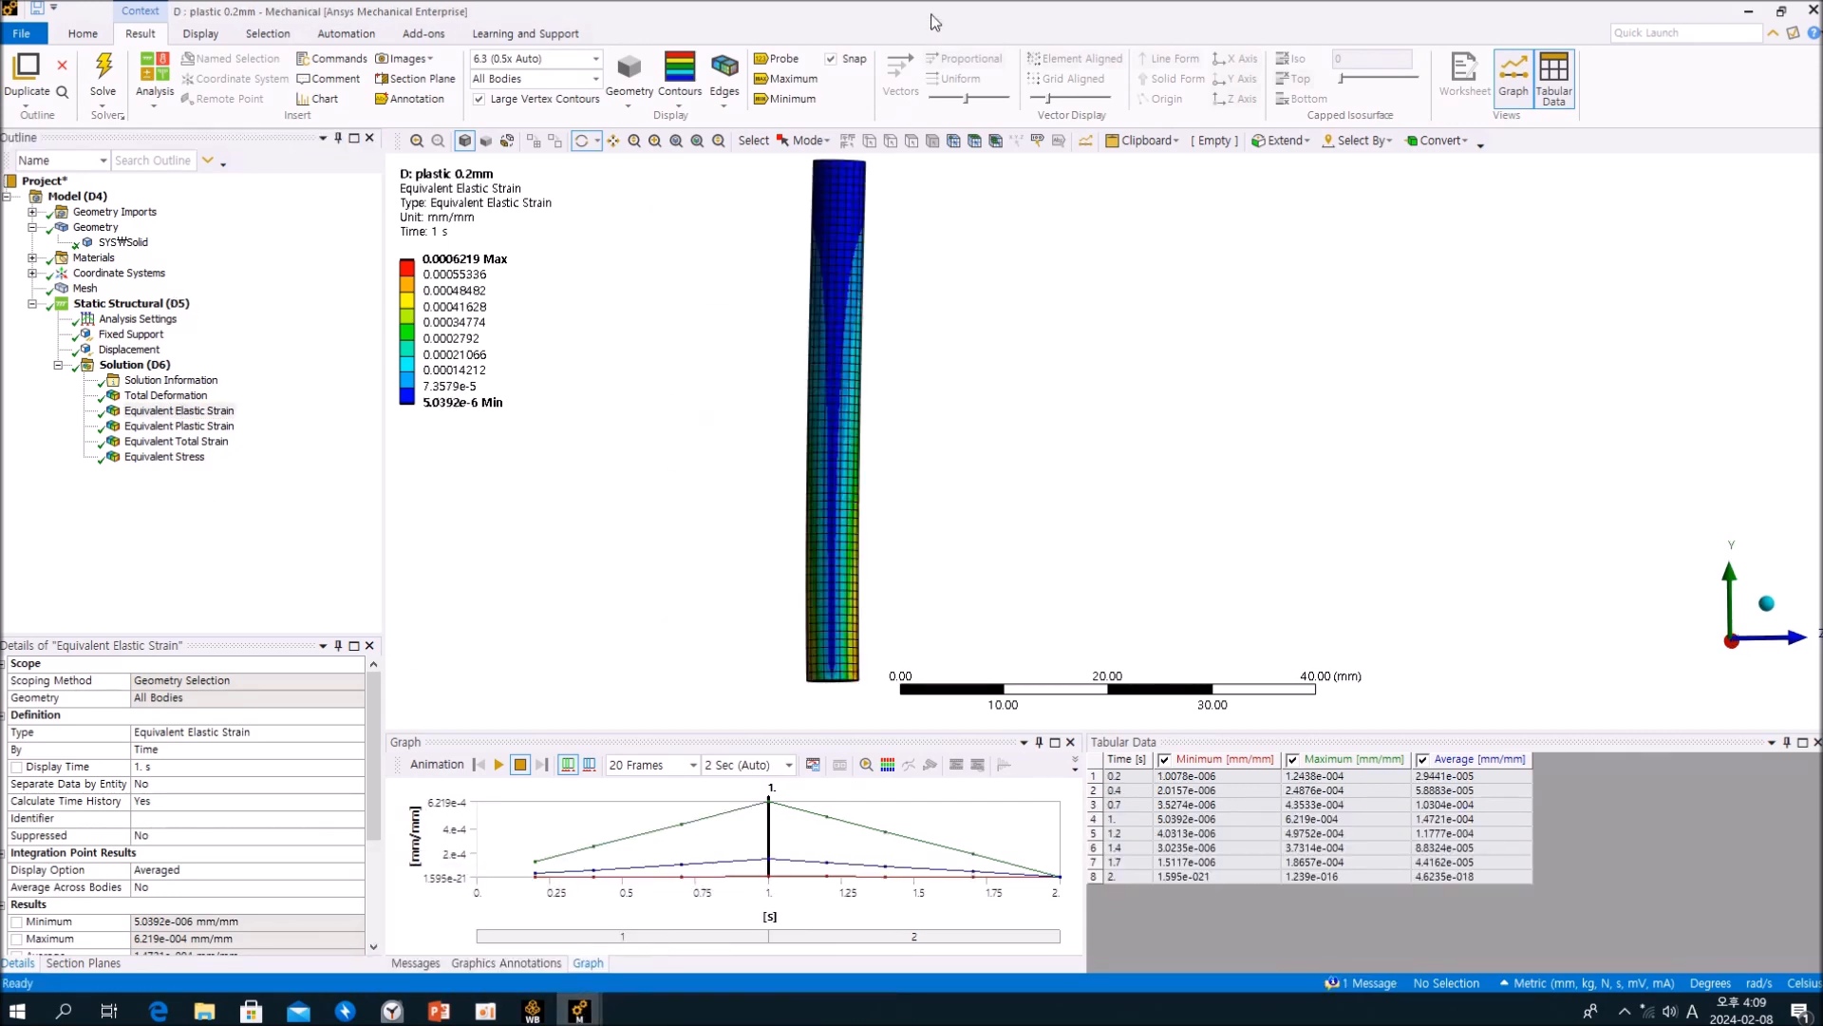
pyautogui.moveTo(877, 108); pyautogui.dragTo(1001, 252)
pyautogui.moveTo(1130, 5); pyautogui.dragTo(811, 65)
pyautogui.click(1508, 247)
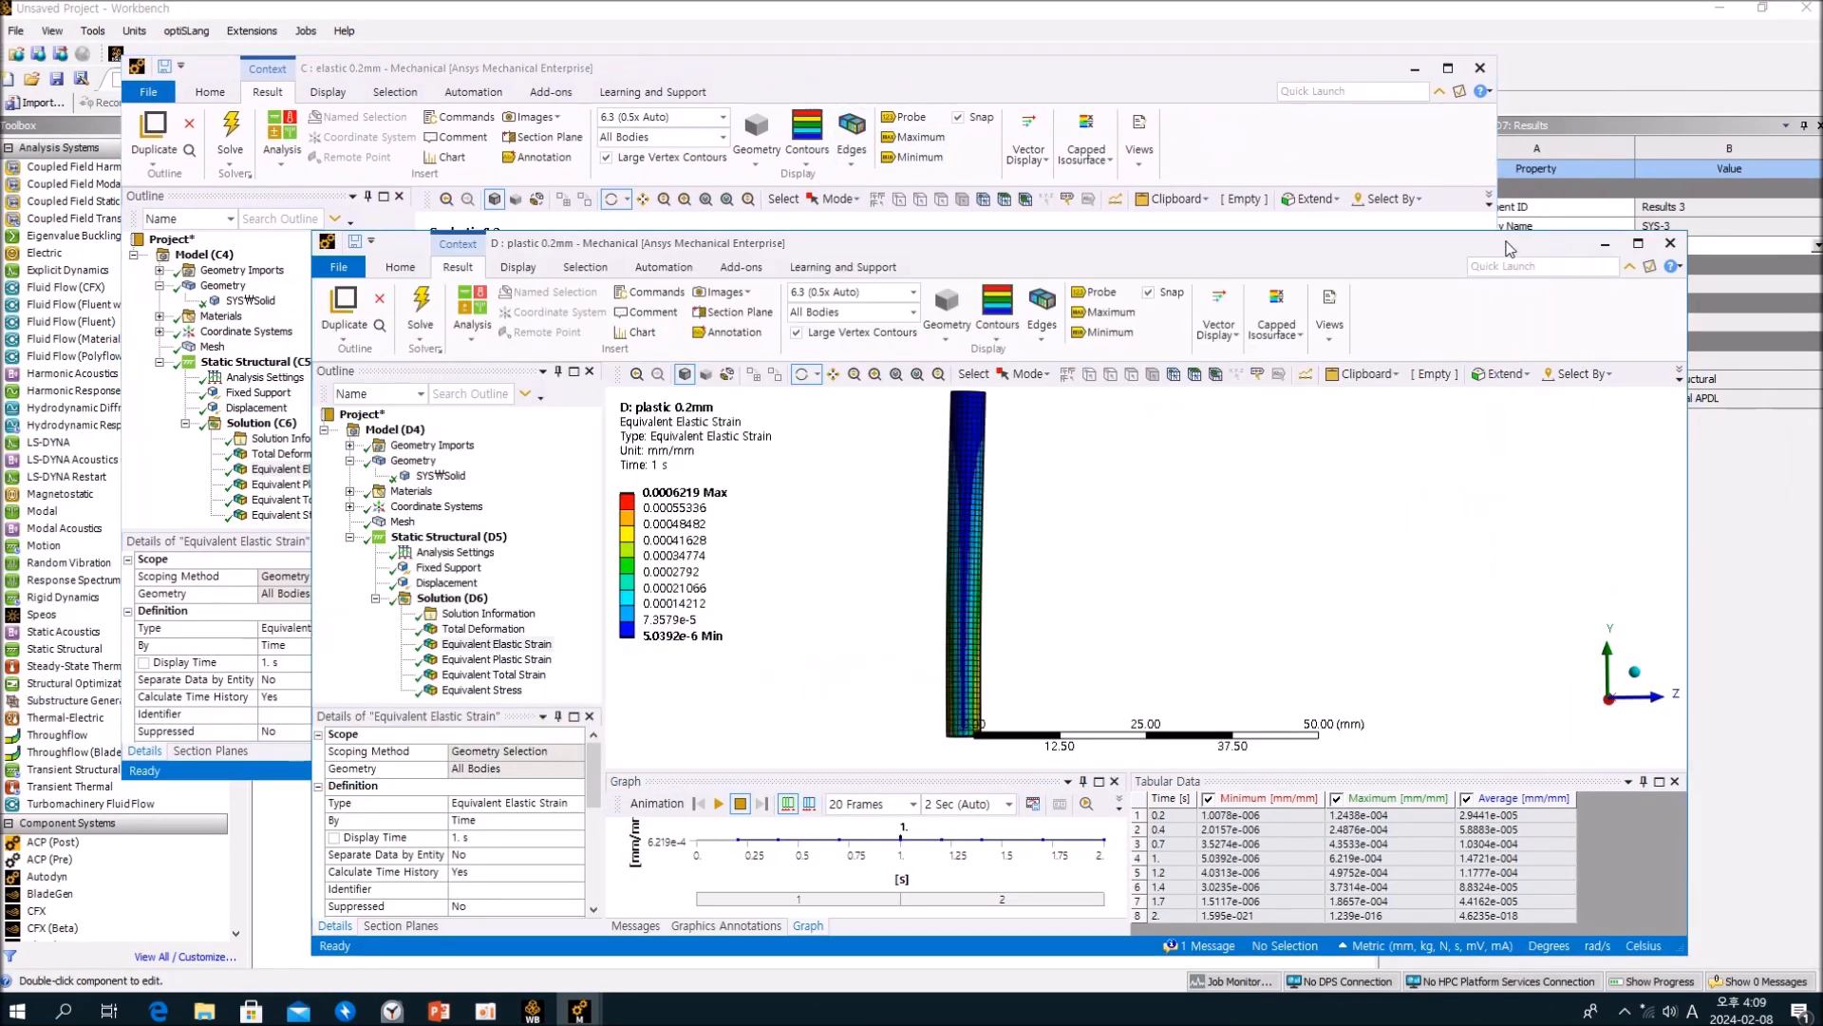
pyautogui.moveTo(879, 249); pyautogui.dragTo(1297, 258)
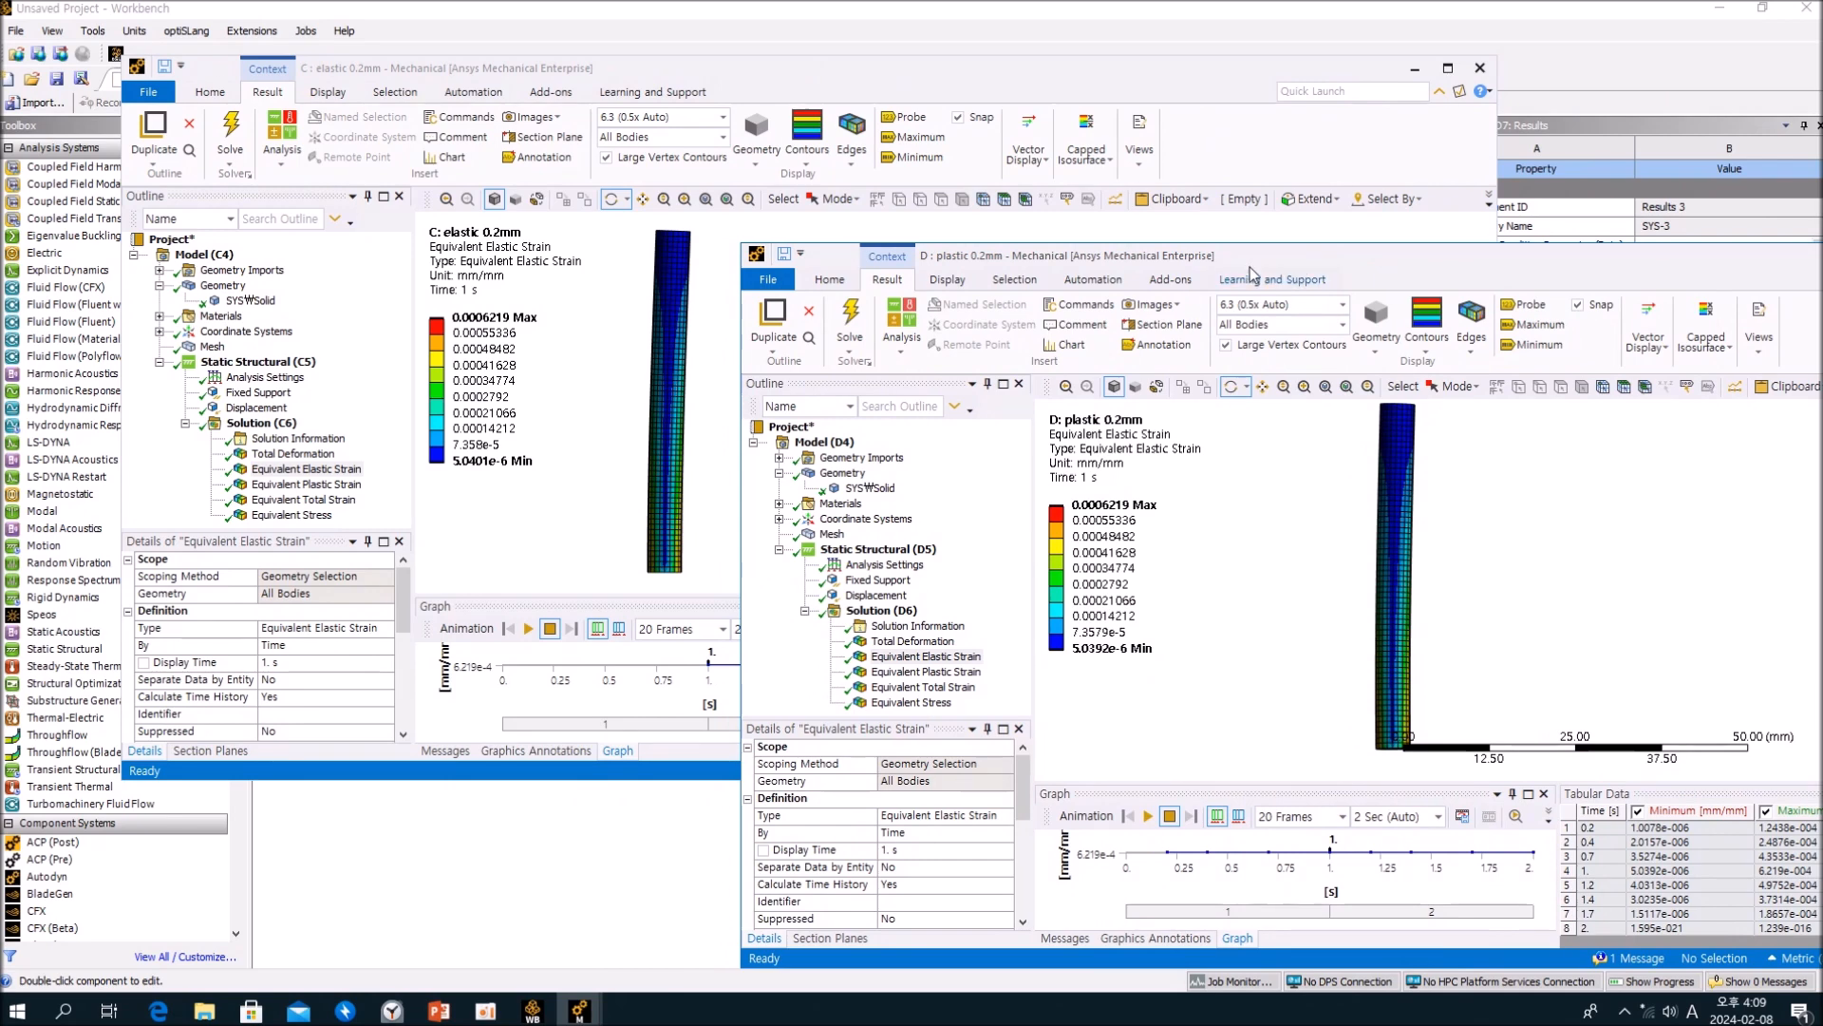
pyautogui.moveTo(1243, 258); pyautogui.dragTo(1242, 242)
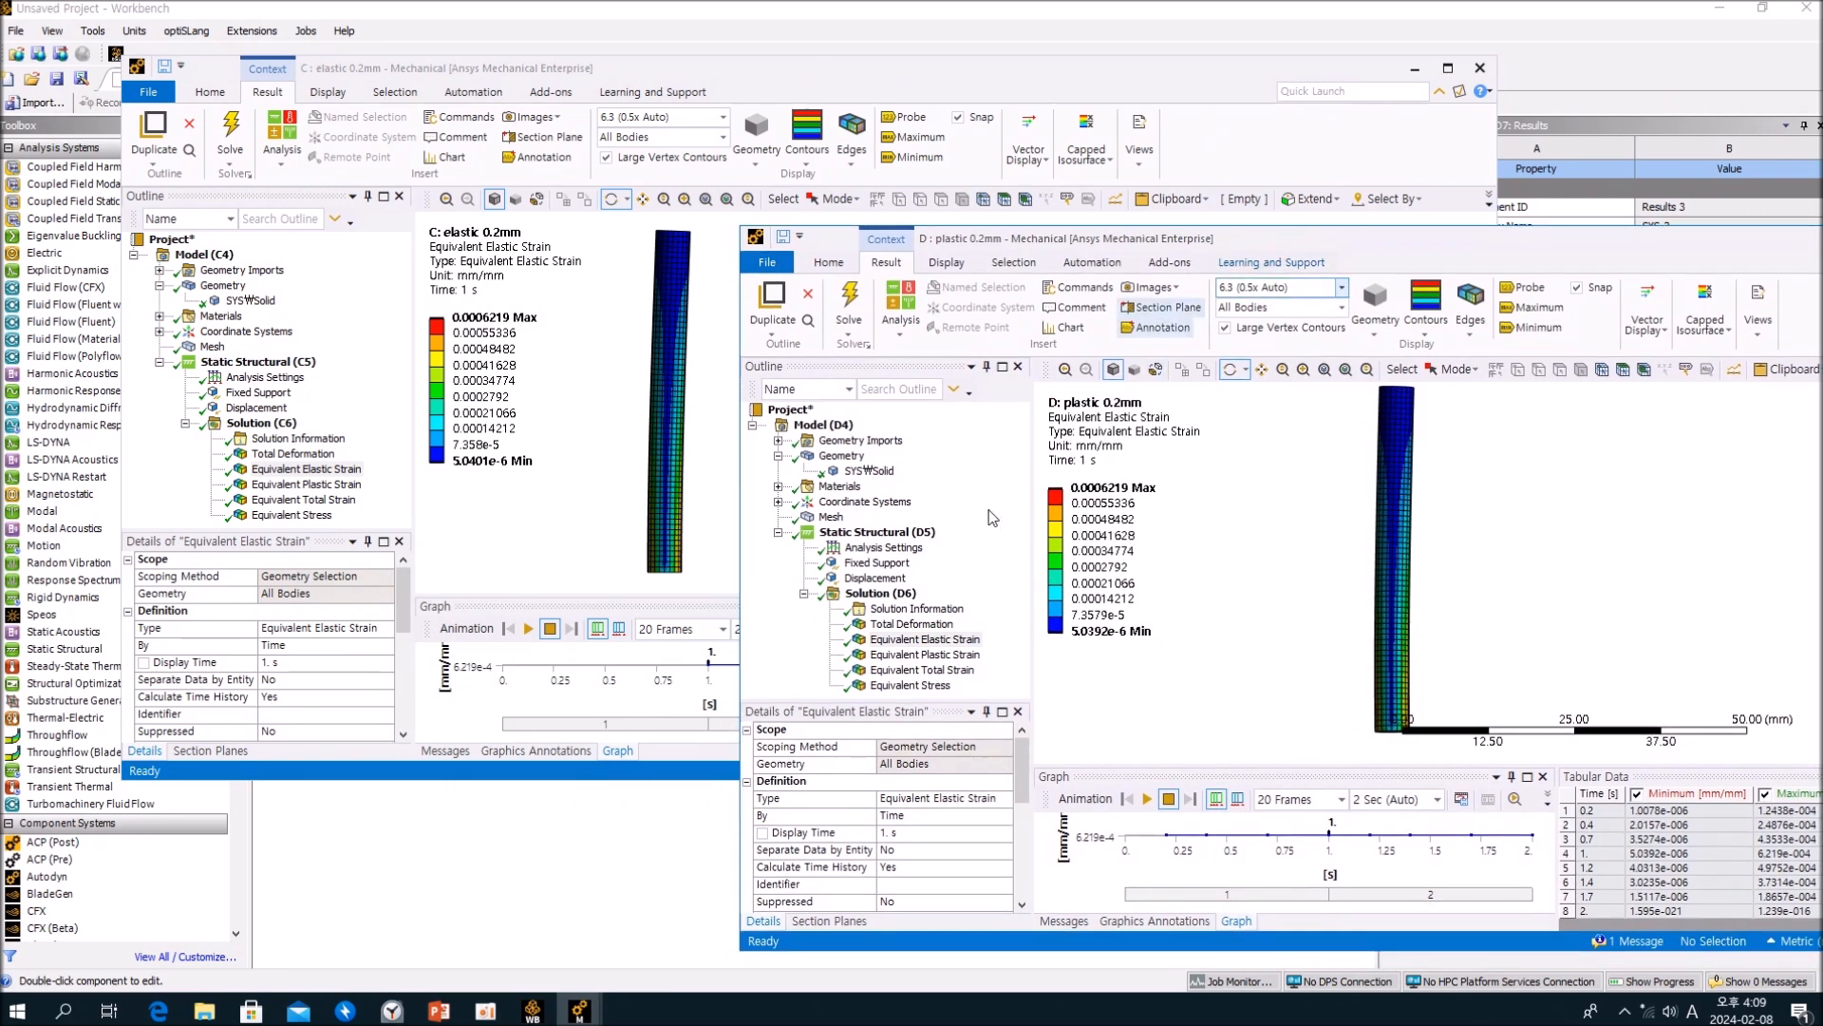
# Step: Compare the material assignment and nonlinear effects settings of the solid body in the plastic and elastic 0.2mm analyses
pyautogui.click(868, 472)
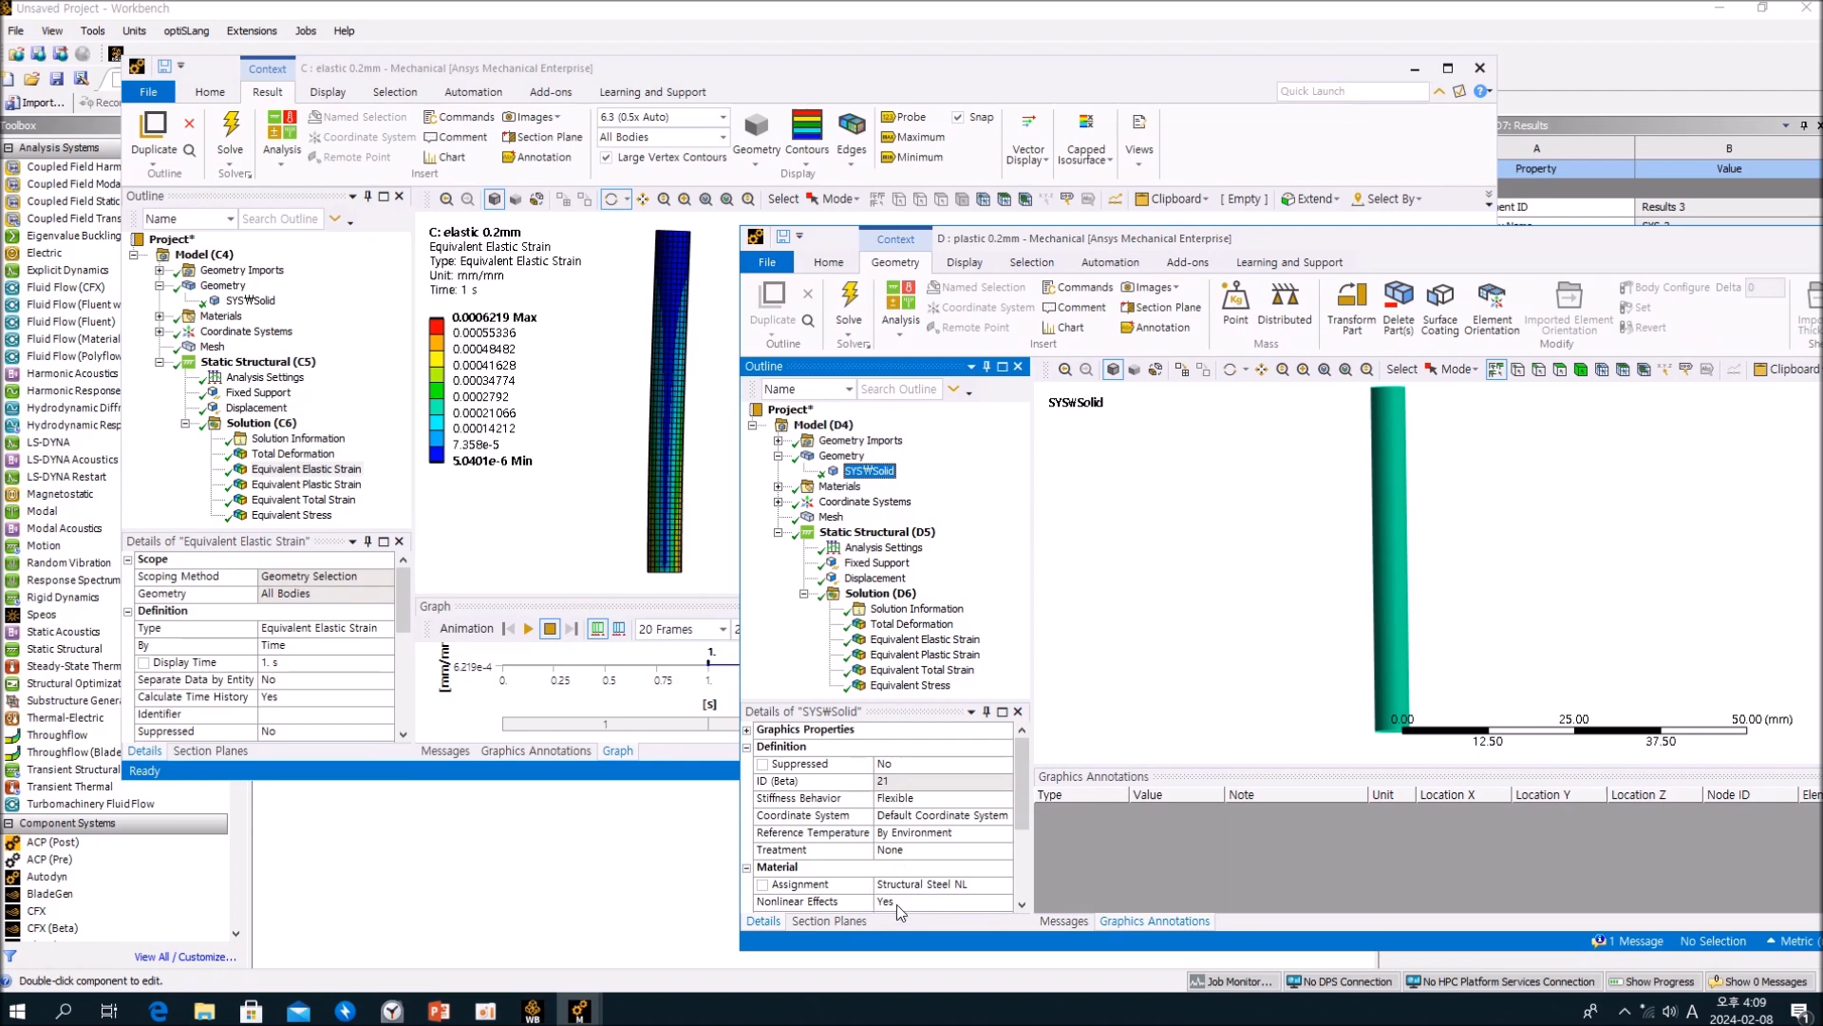
pyautogui.click(250, 300)
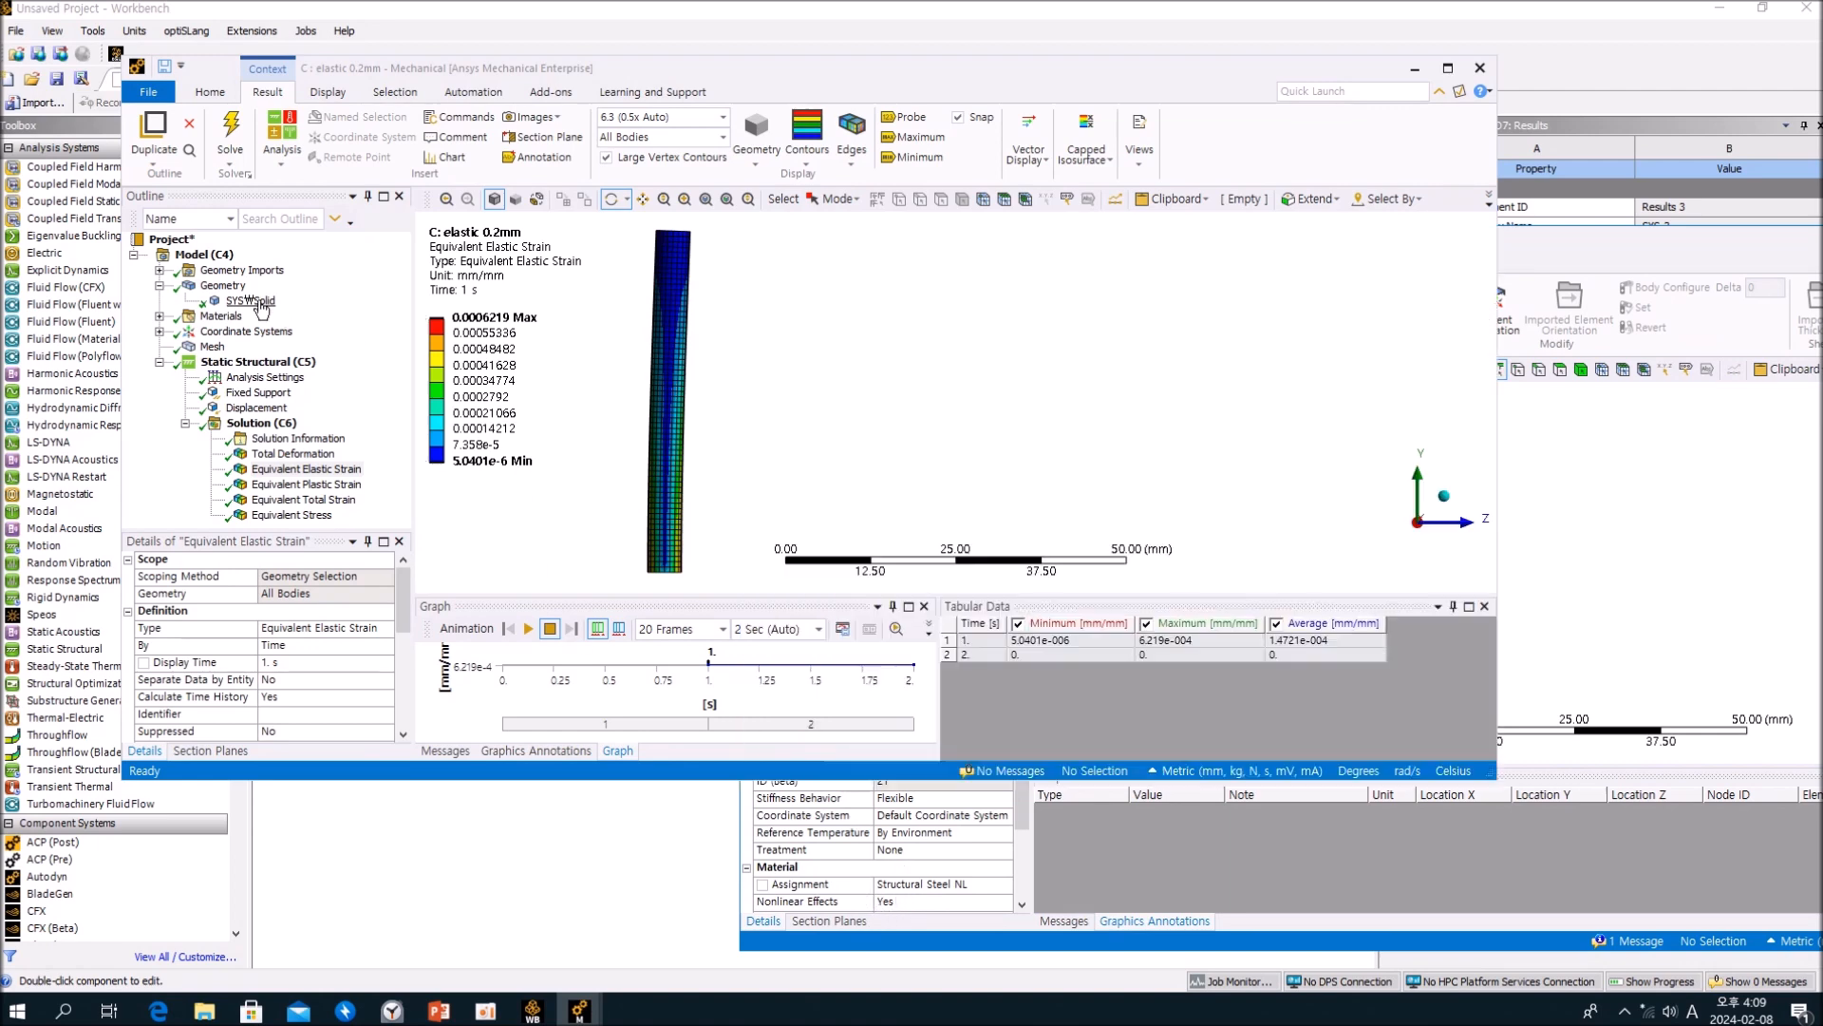
pyautogui.moveTo(745, 67); pyautogui.dragTo(631, 21)
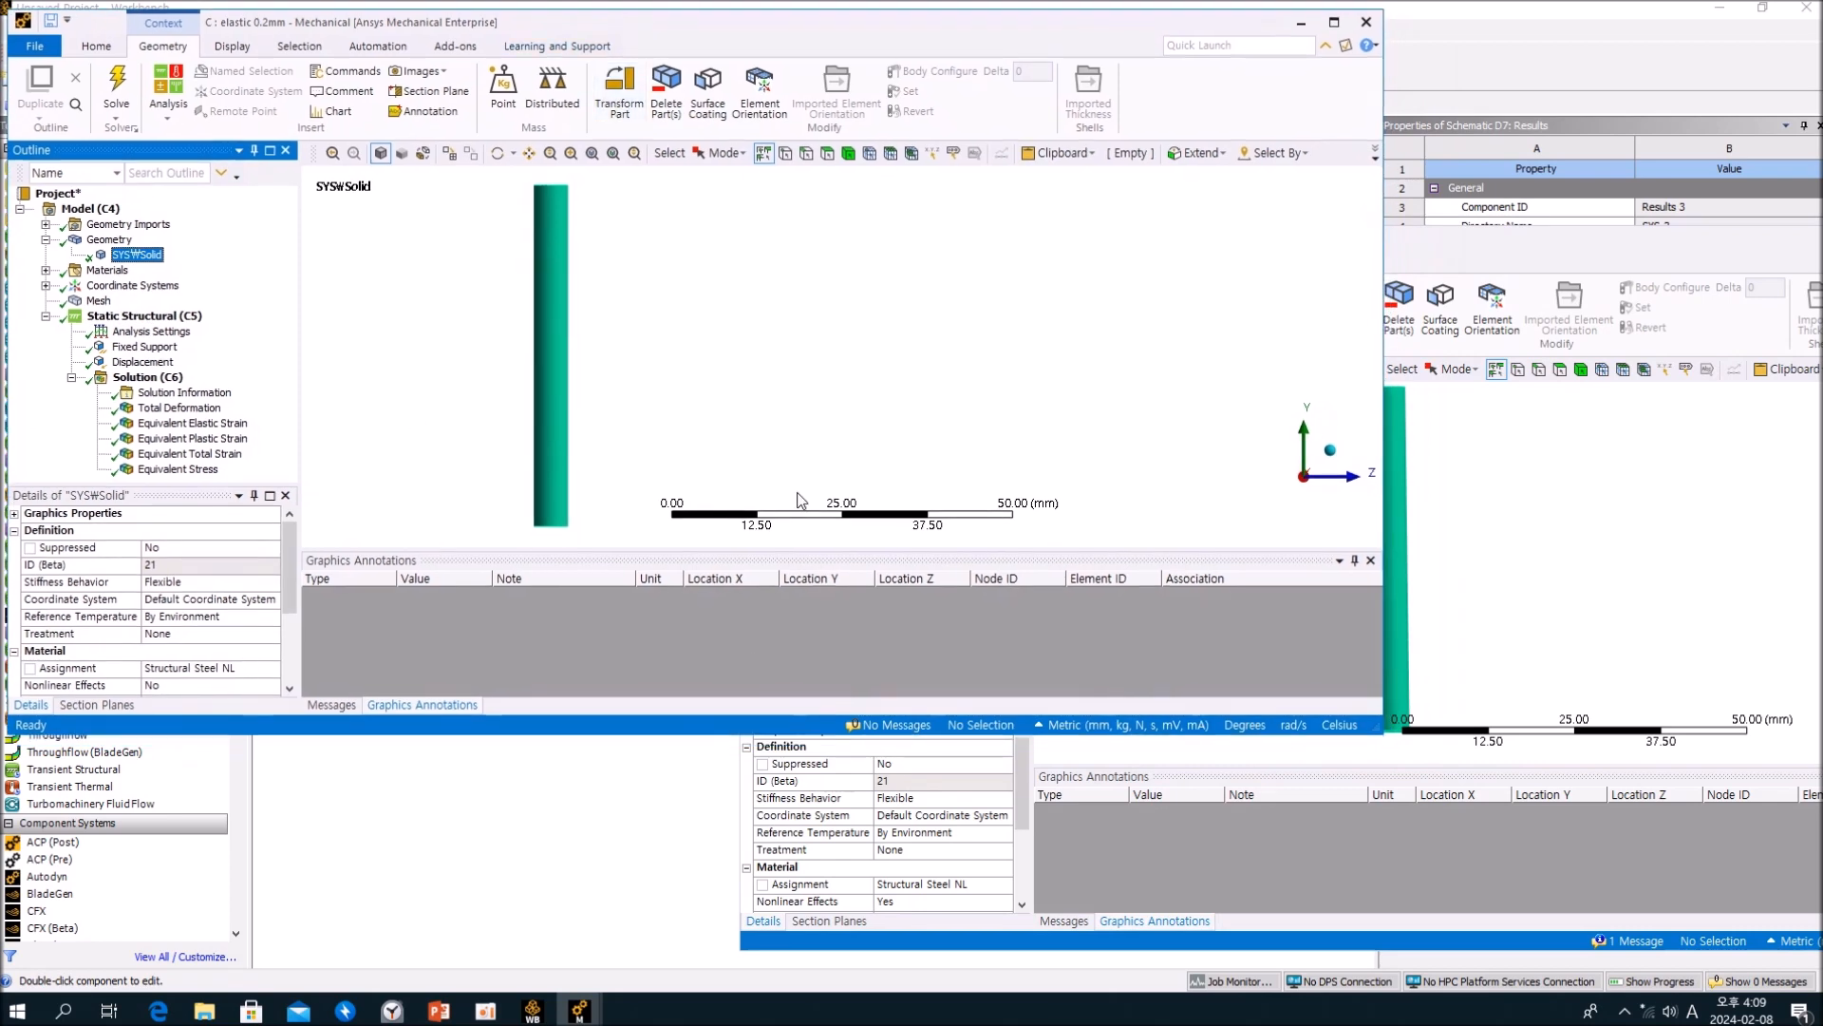
pyautogui.click(1520, 249)
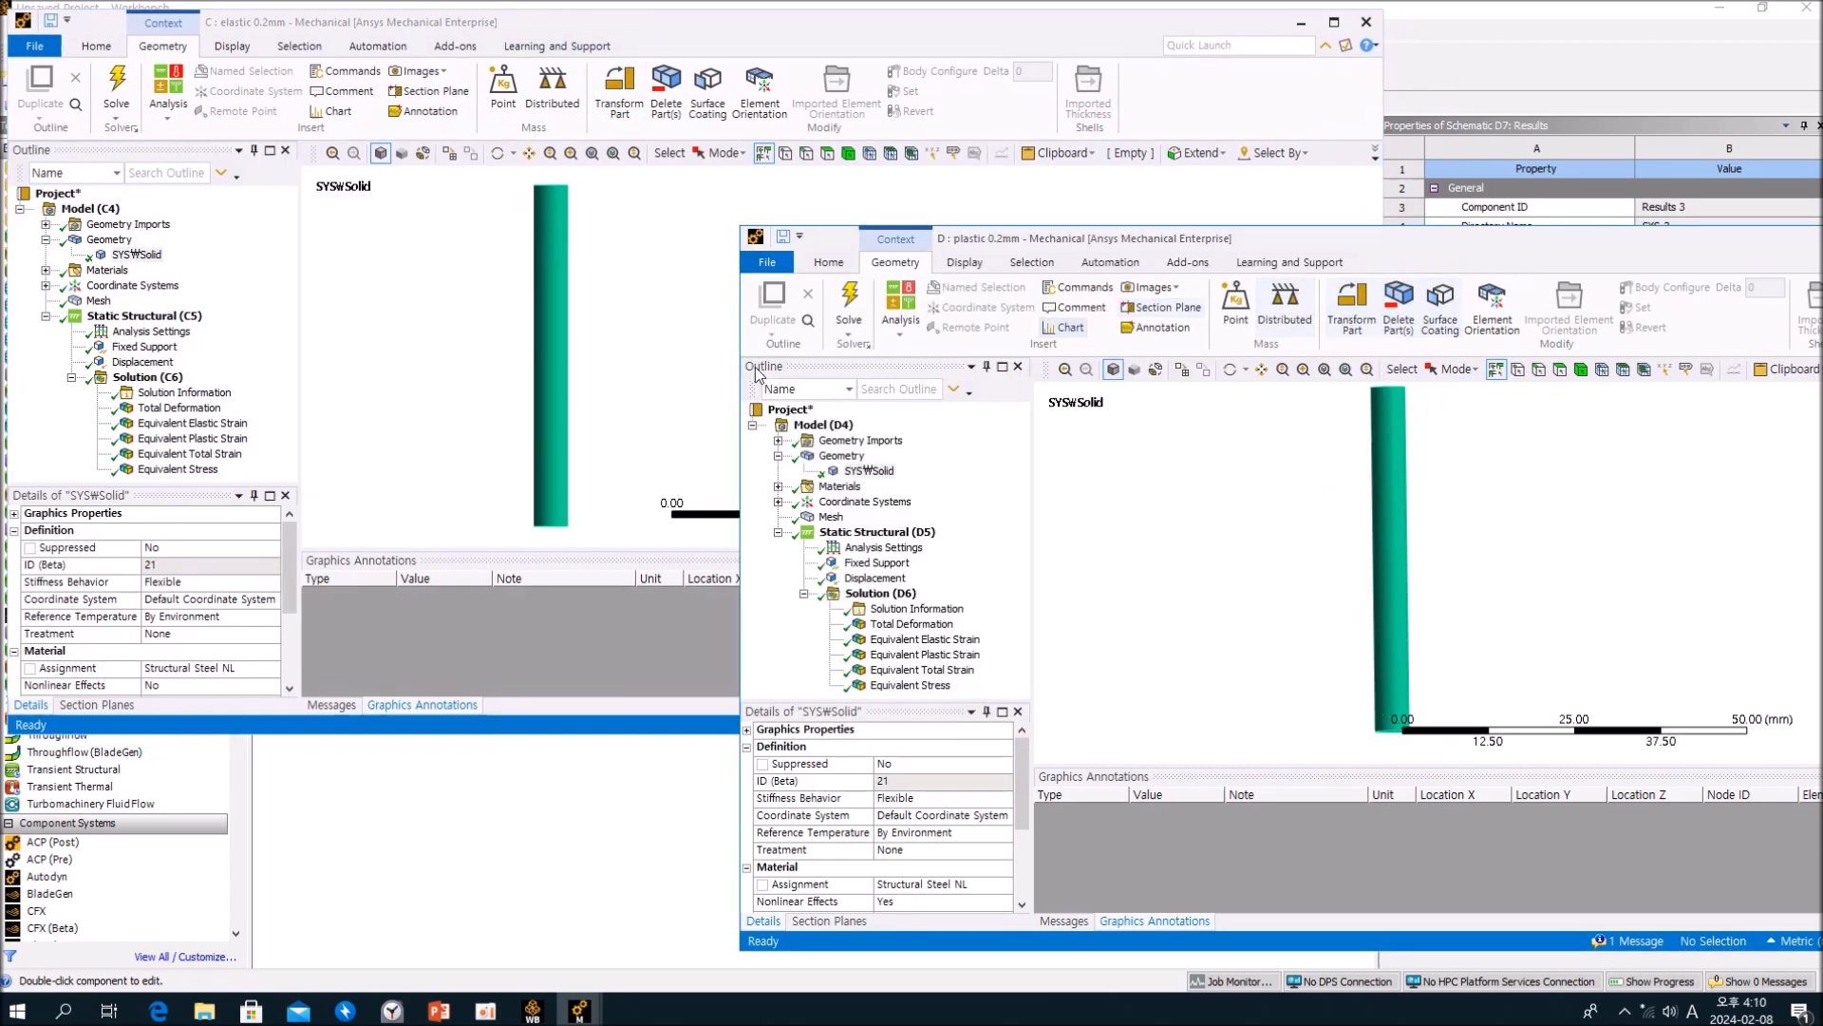
# Step: Display the Equivalent Stress result in both the elastic and plastic 0.2mm analyses to compare them side by side
pyautogui.click(252, 359)
pyautogui.click(185, 469)
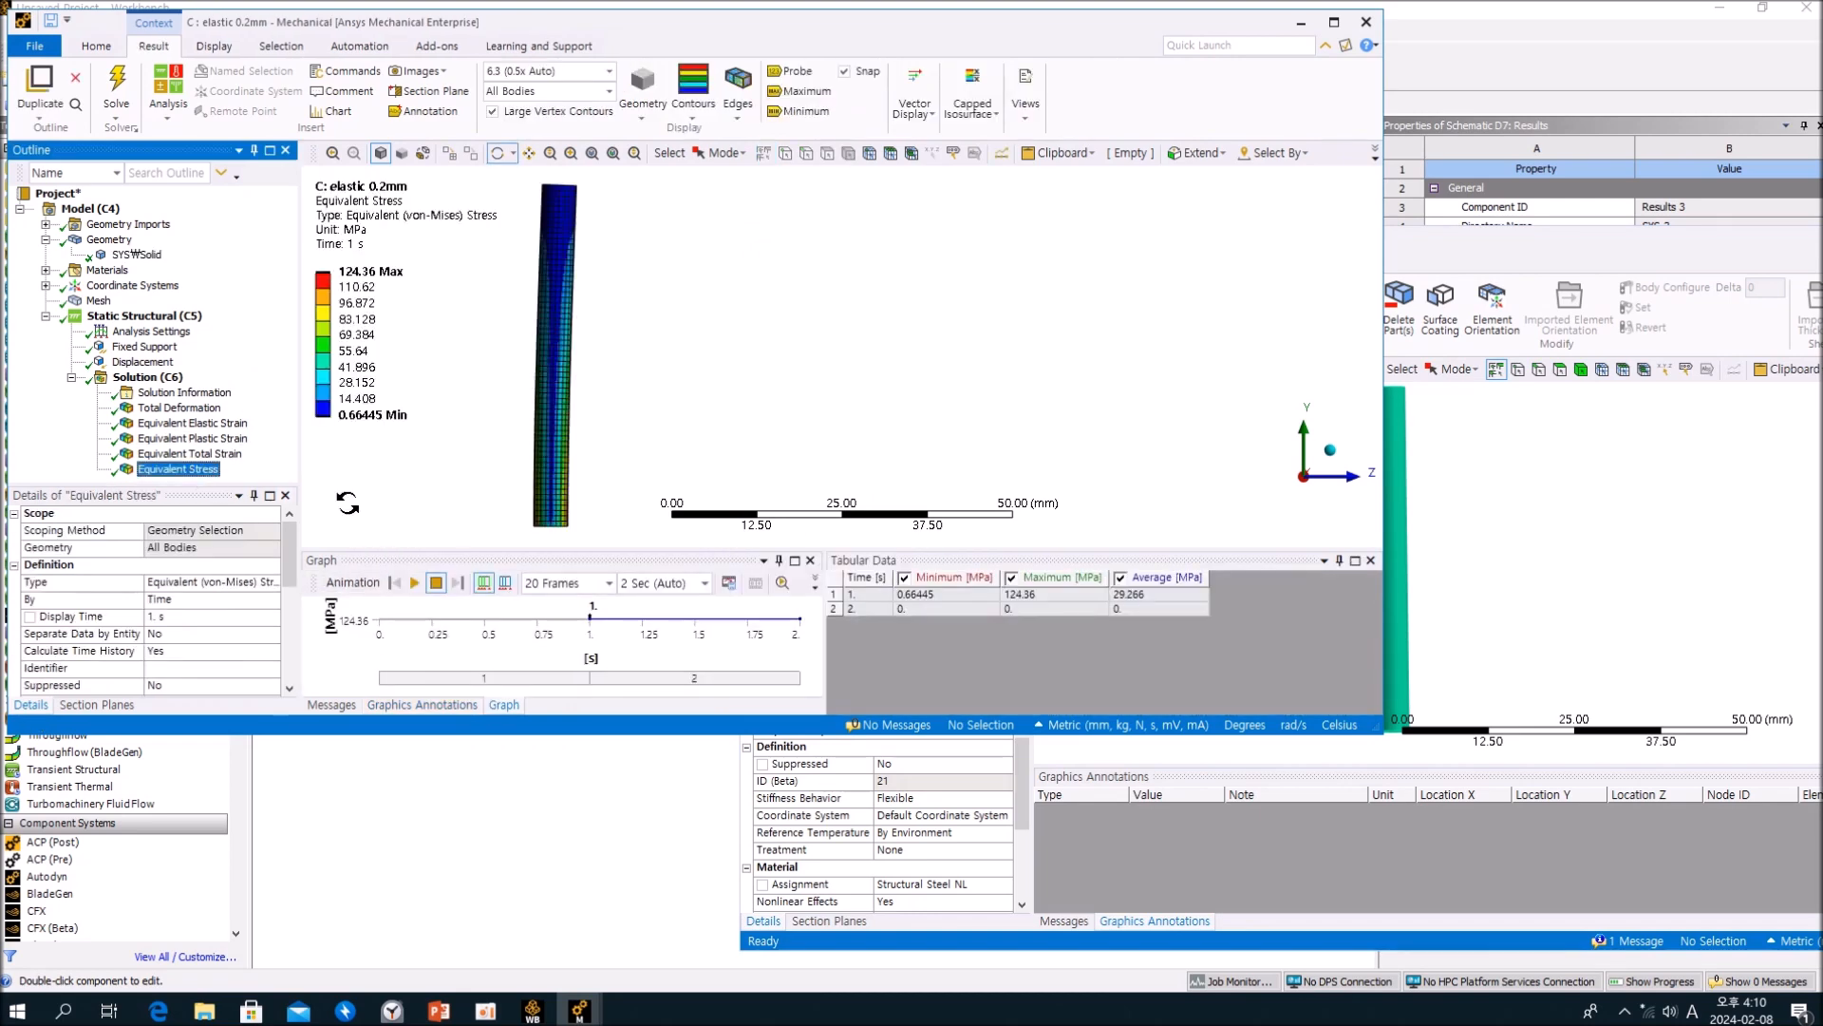
pyautogui.click(1582, 564)
pyautogui.click(958, 685)
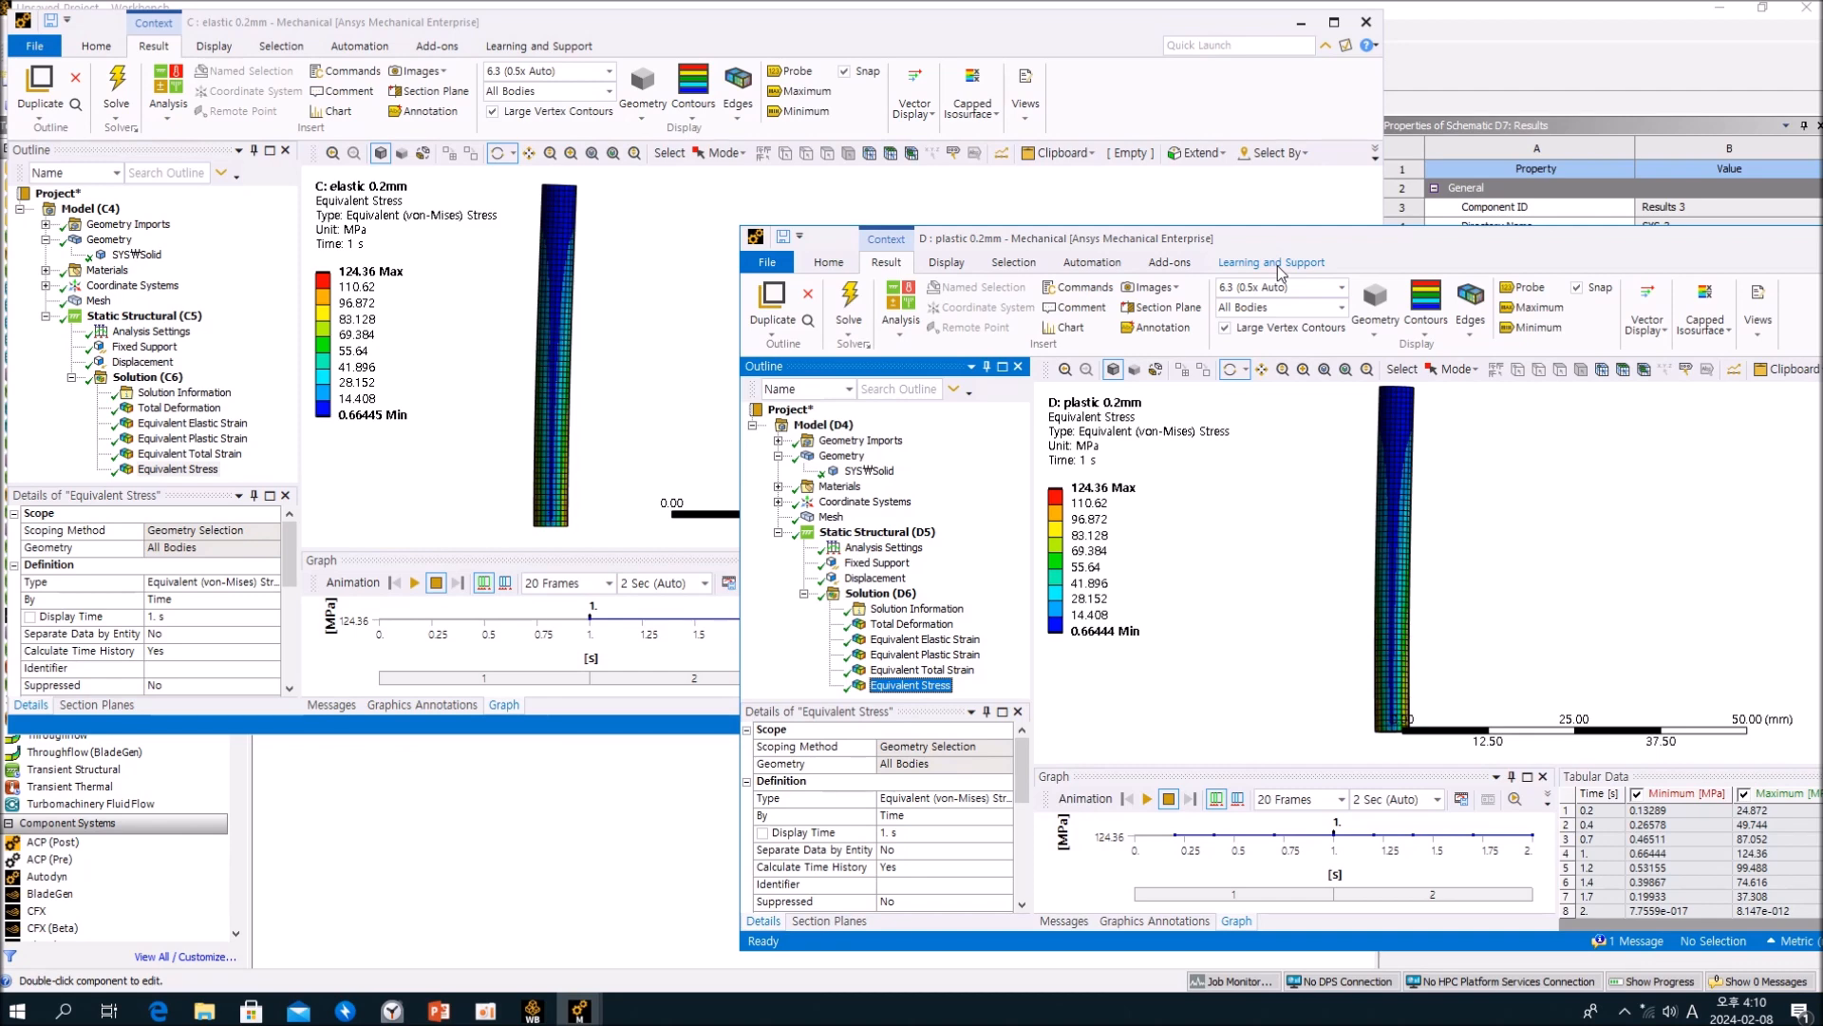
# Step: Close both 0.2mm analysis windows and open the results of the elastic 5mm and plastic 5mm analyses
pyautogui.moveTo(1457, 248); pyautogui.dragTo(1024, 208)
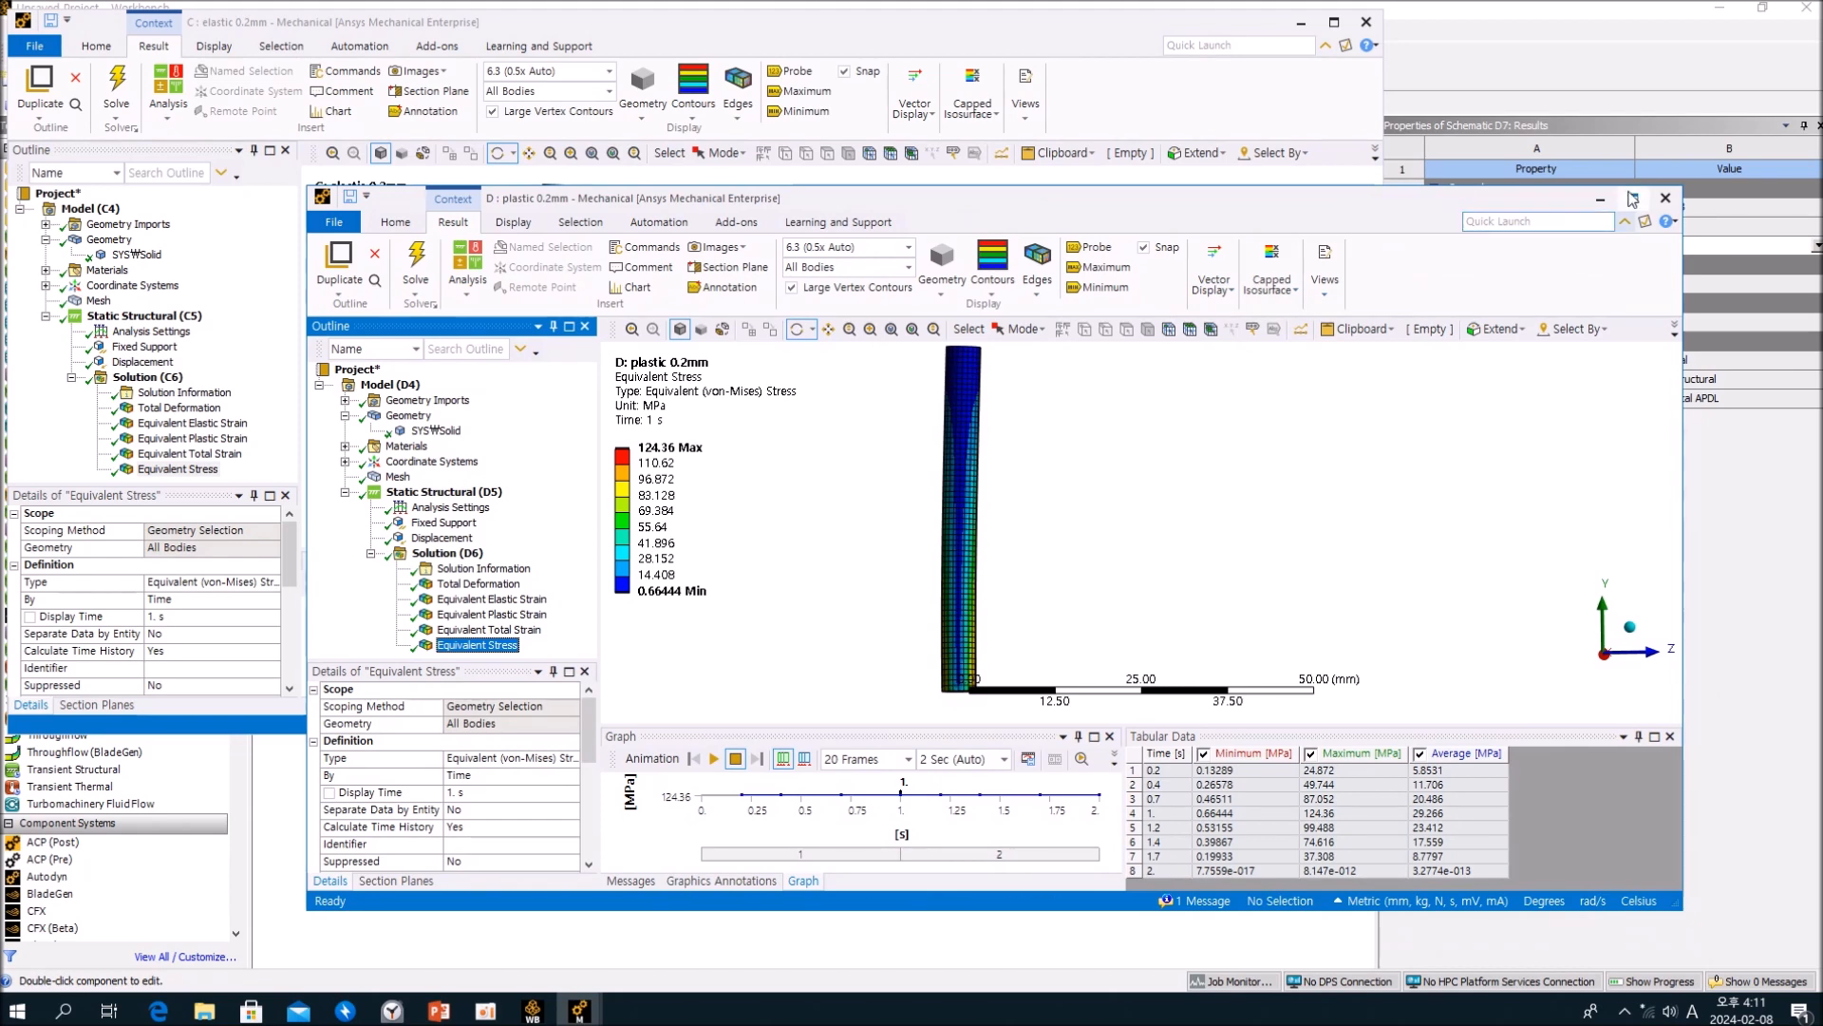
pyautogui.click(1665, 200)
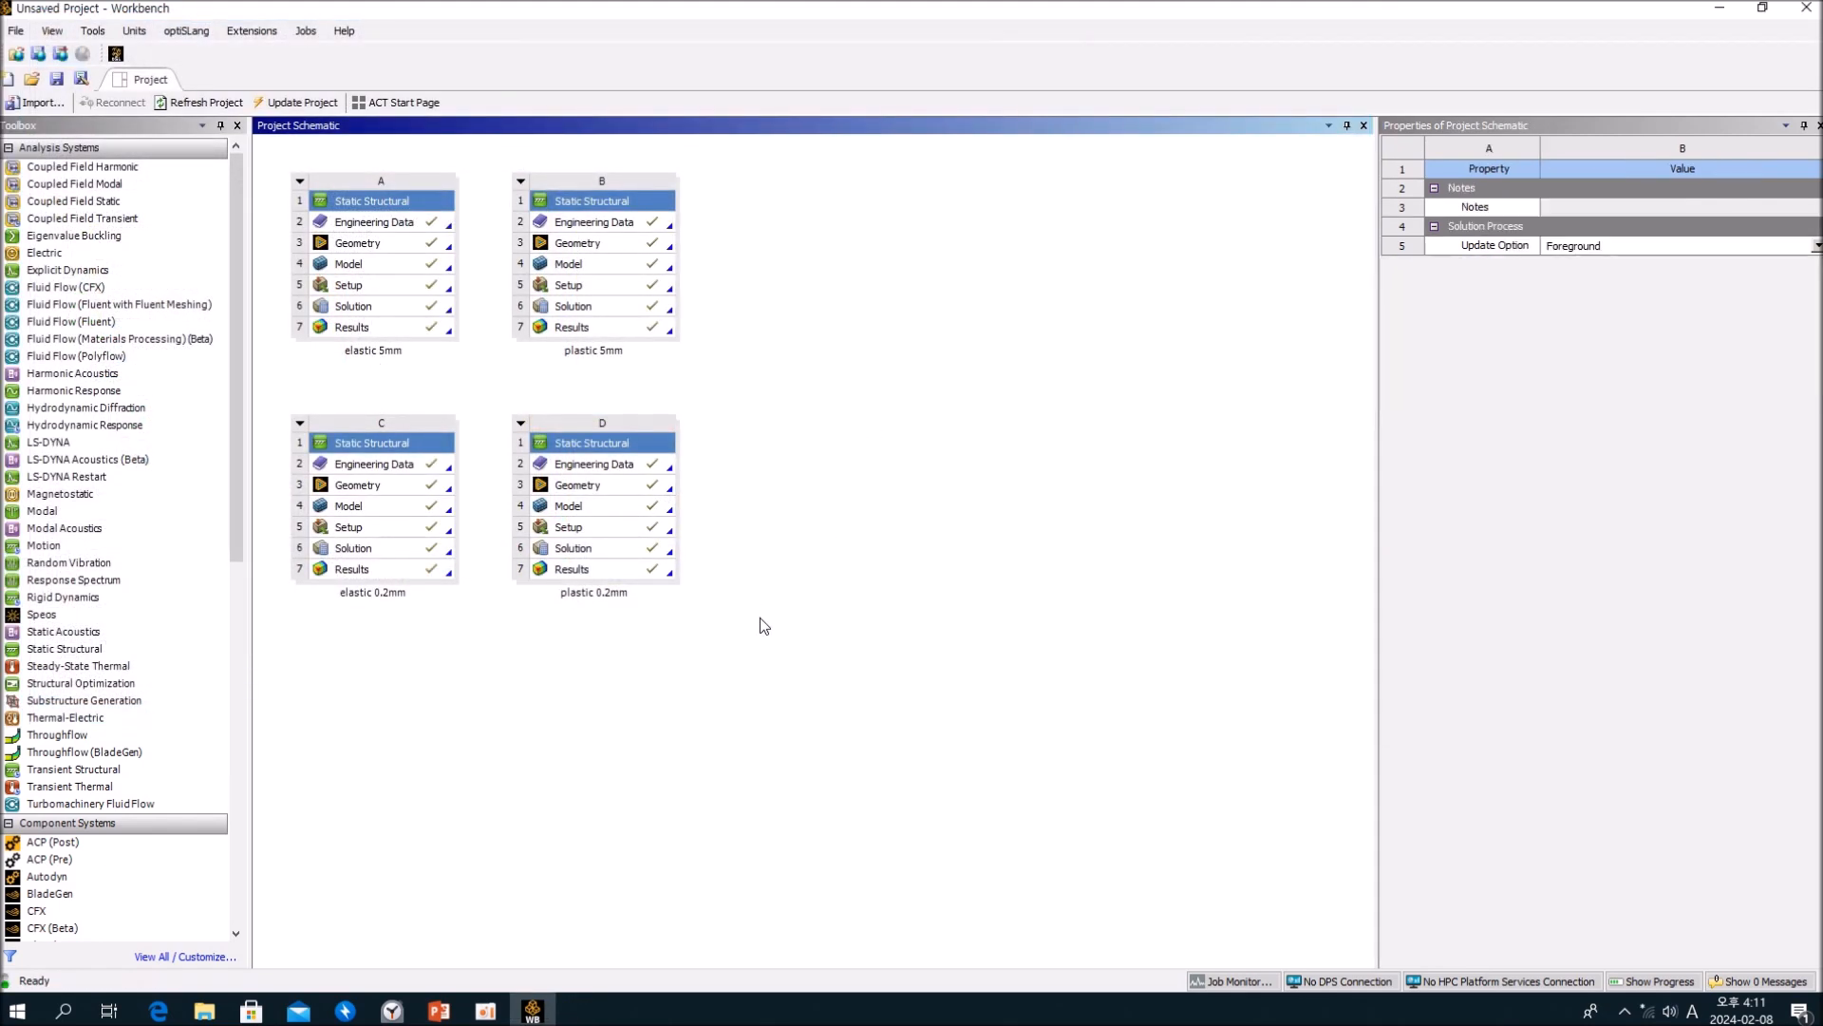
pyautogui.doubleClick(380, 329)
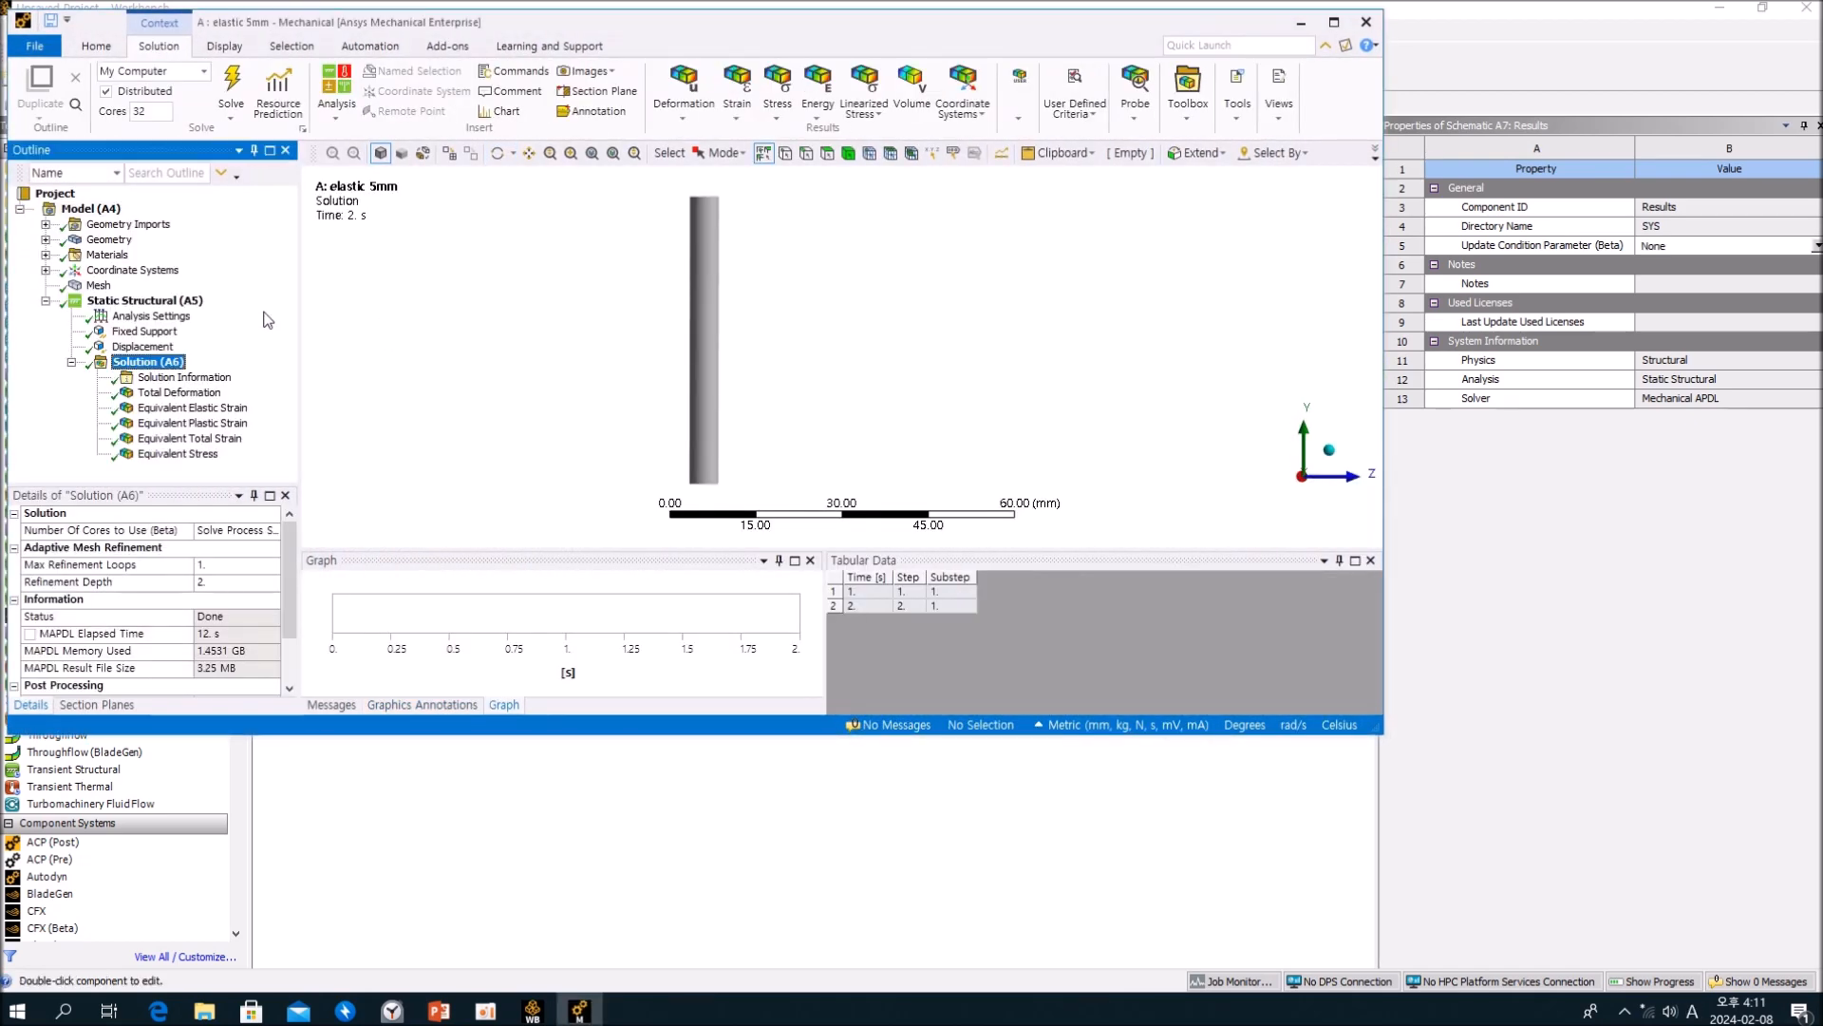
pyautogui.click(440, 844)
pyautogui.doubleClick(602, 329)
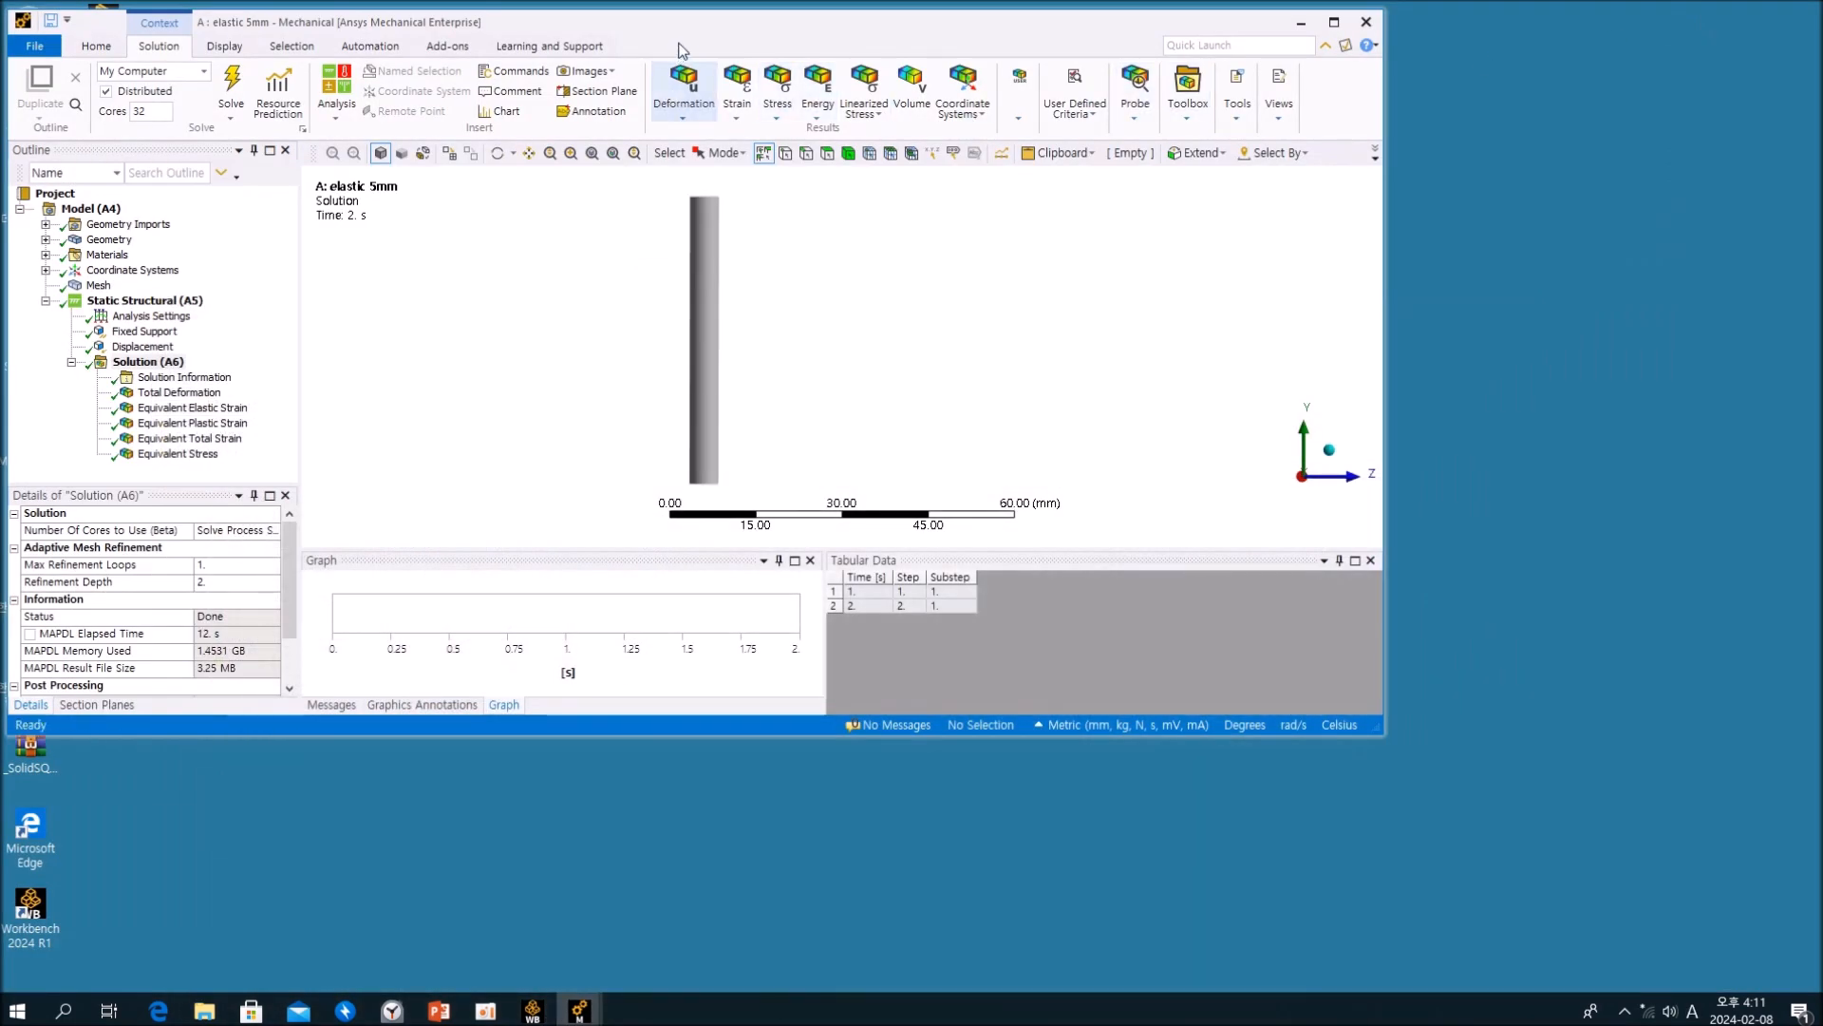
# Step: Move the elastic 5mm window aside and check the material and nonlinear effects settings of the plastic 5mm solid body
pyautogui.moveTo(702, 34); pyautogui.dragTo(1114, 238)
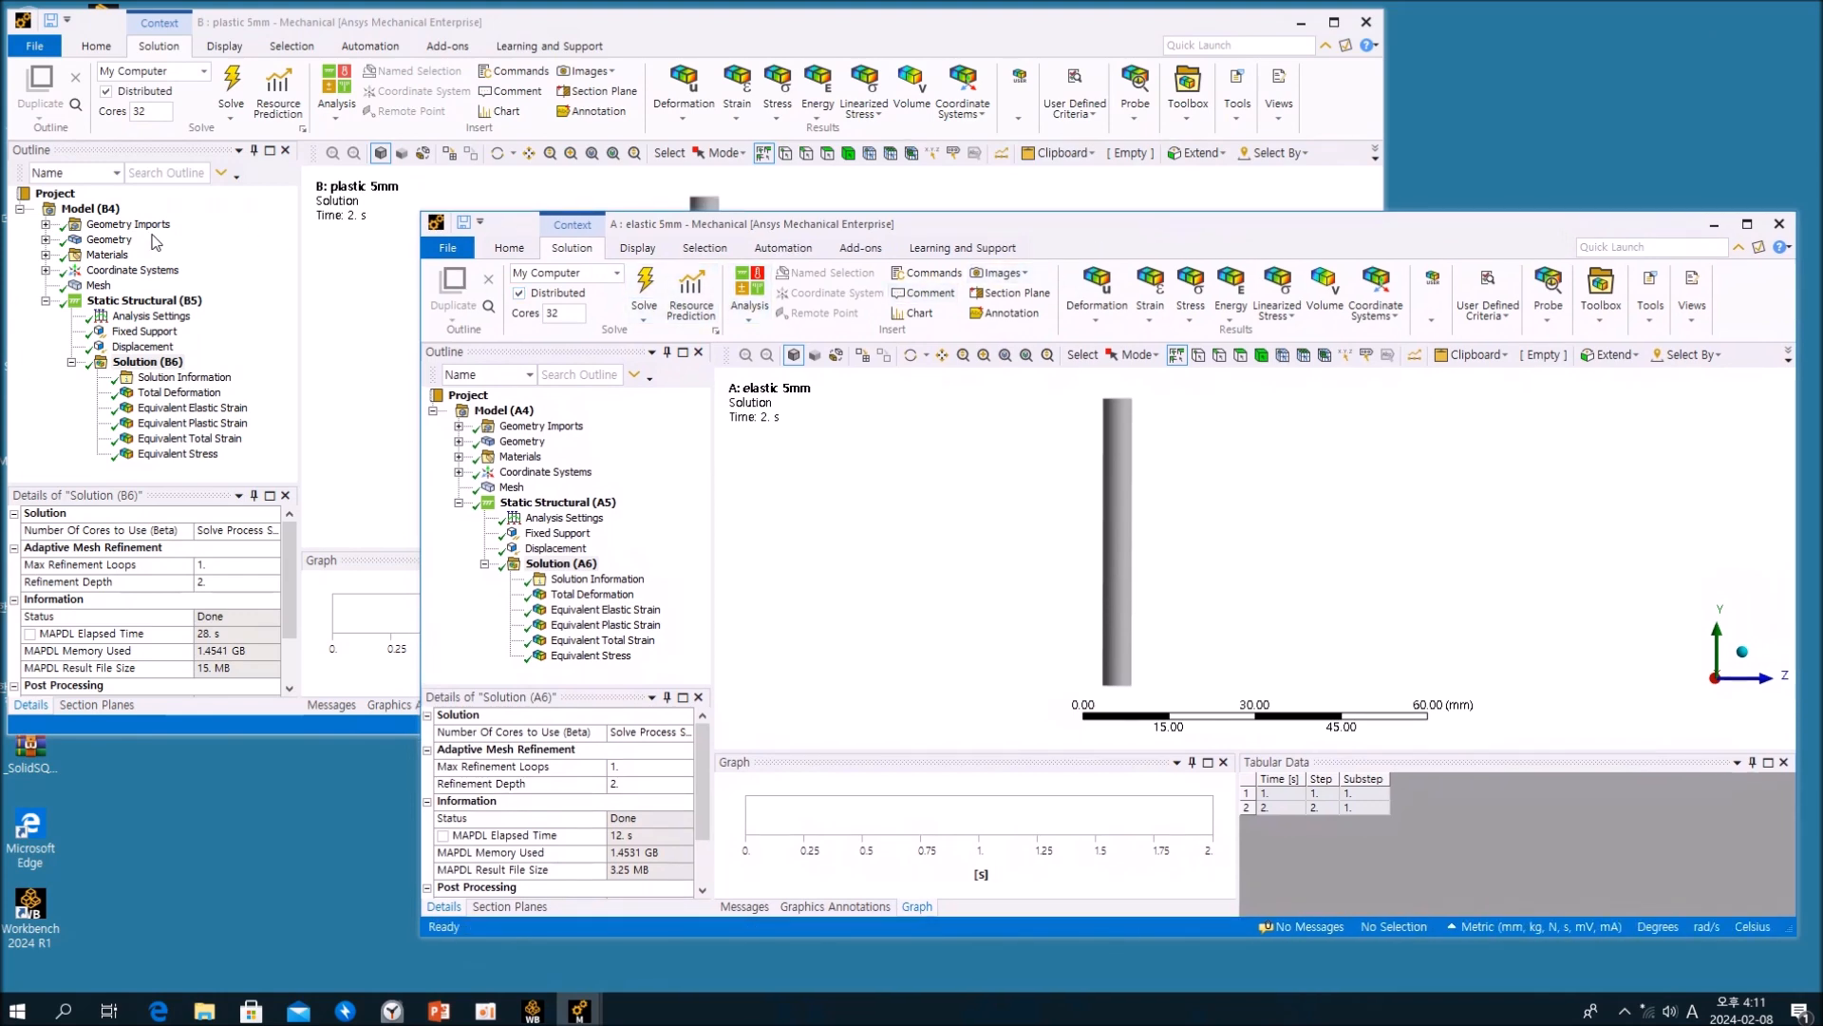
pyautogui.click(45, 239)
pyautogui.click(123, 255)
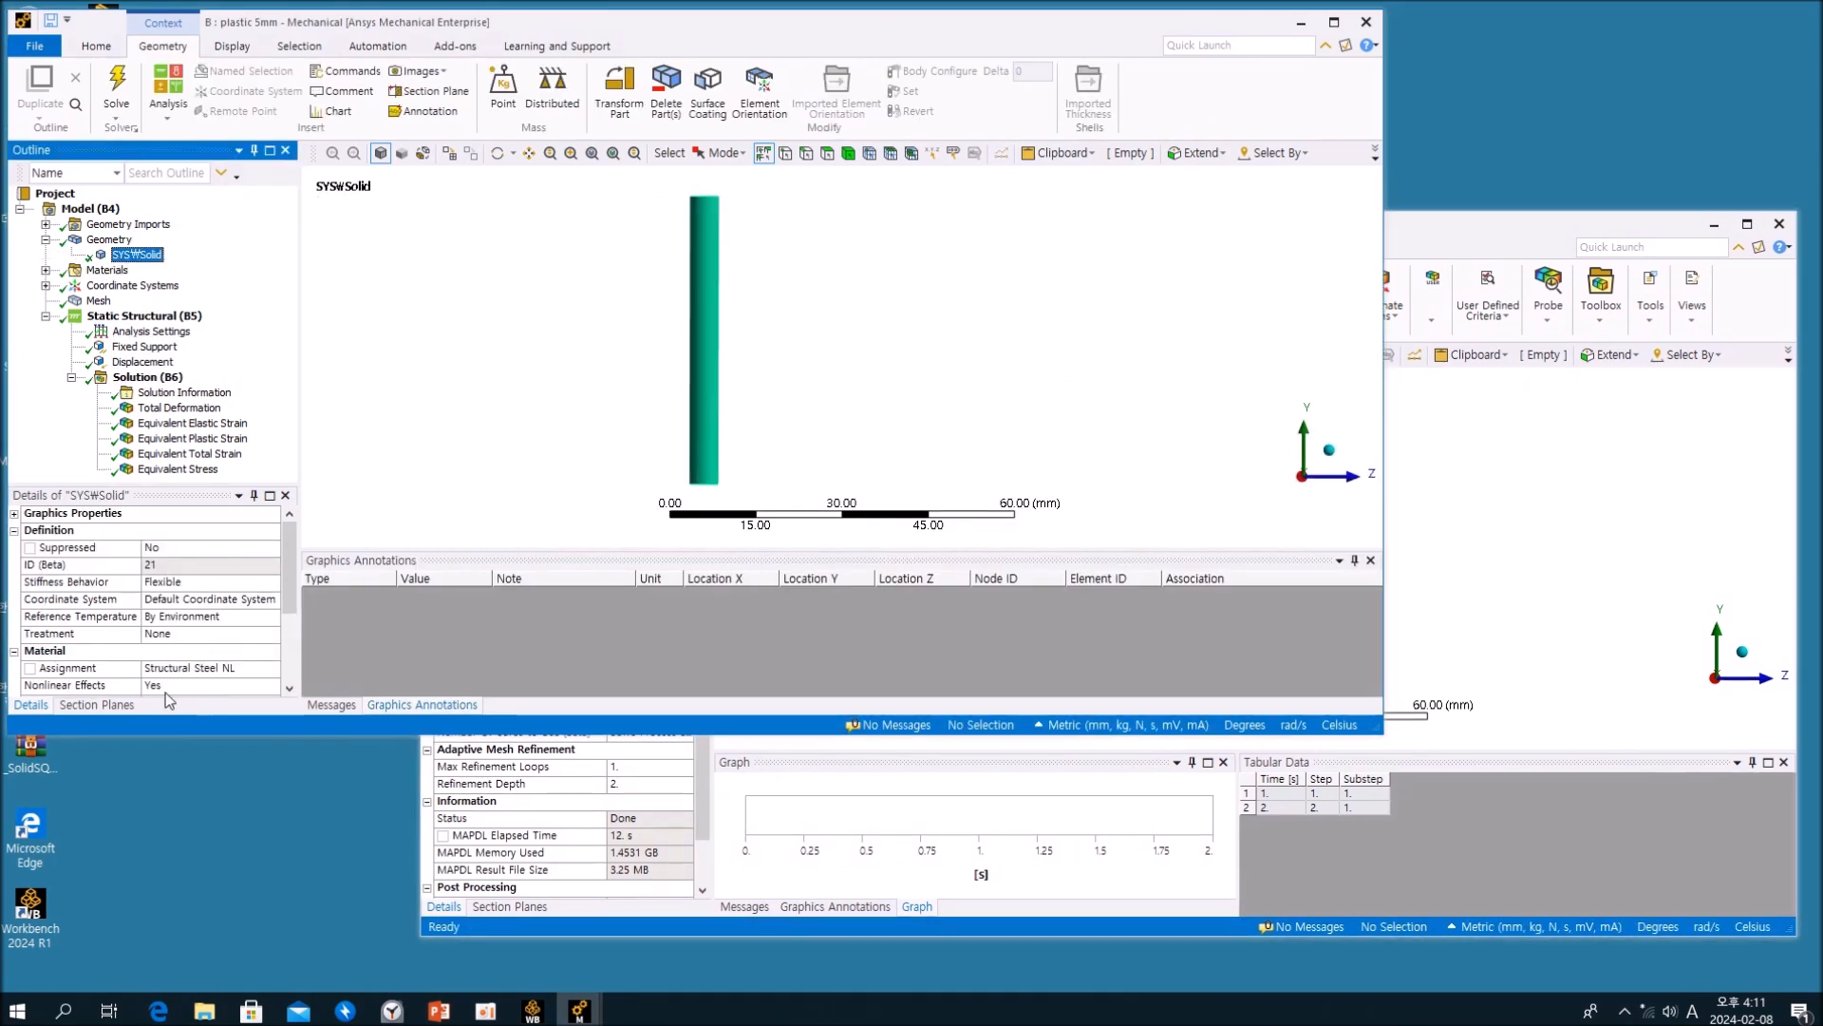
# Step: Arrange the elastic and plastic 5mm windows side by side and check the solid body's nonlinear effects setting in the elastic case
pyautogui.moveTo(549, 21)
pyautogui.mouseDown()
pyautogui.moveTo(955, 274)
pyautogui.moveTo(993, 232)
pyautogui.moveTo(564, 79)
pyautogui.moveTo(573, 19)
pyautogui.mouseUp()
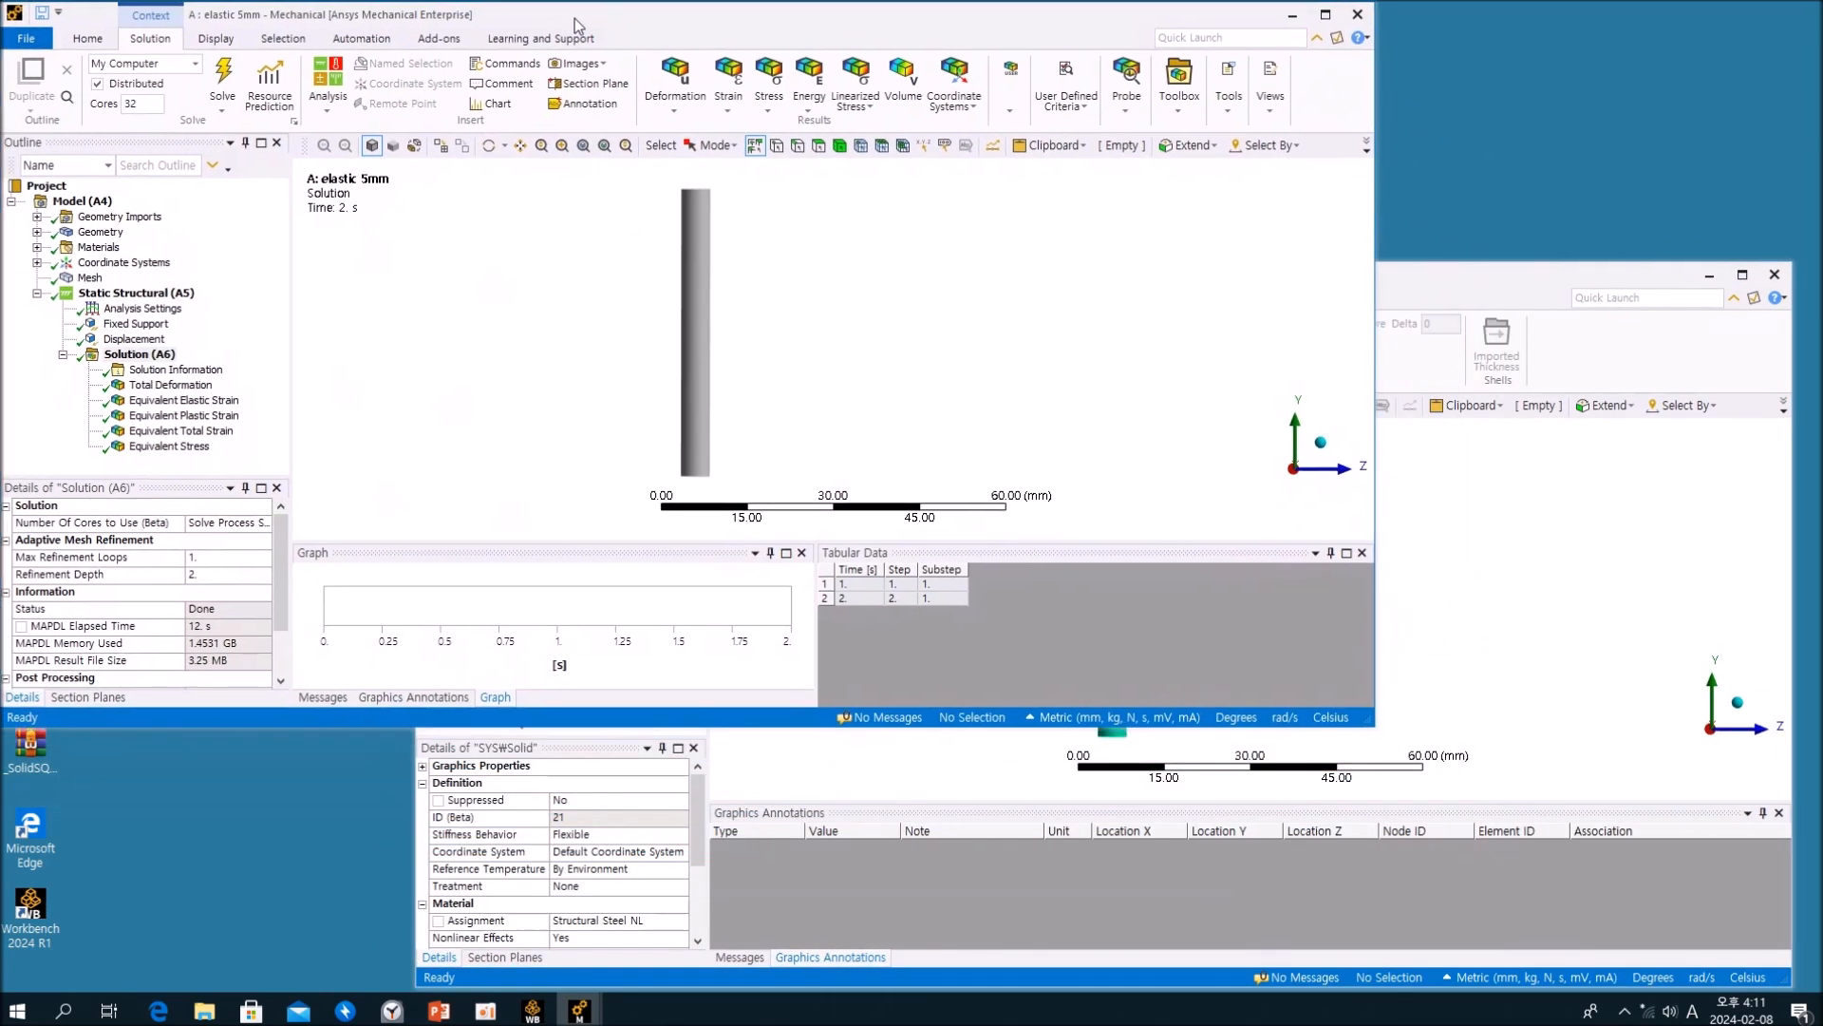
pyautogui.click(1451, 279)
pyautogui.moveTo(954, 274); pyautogui.dragTo(1261, 253)
pyautogui.click(176, 252)
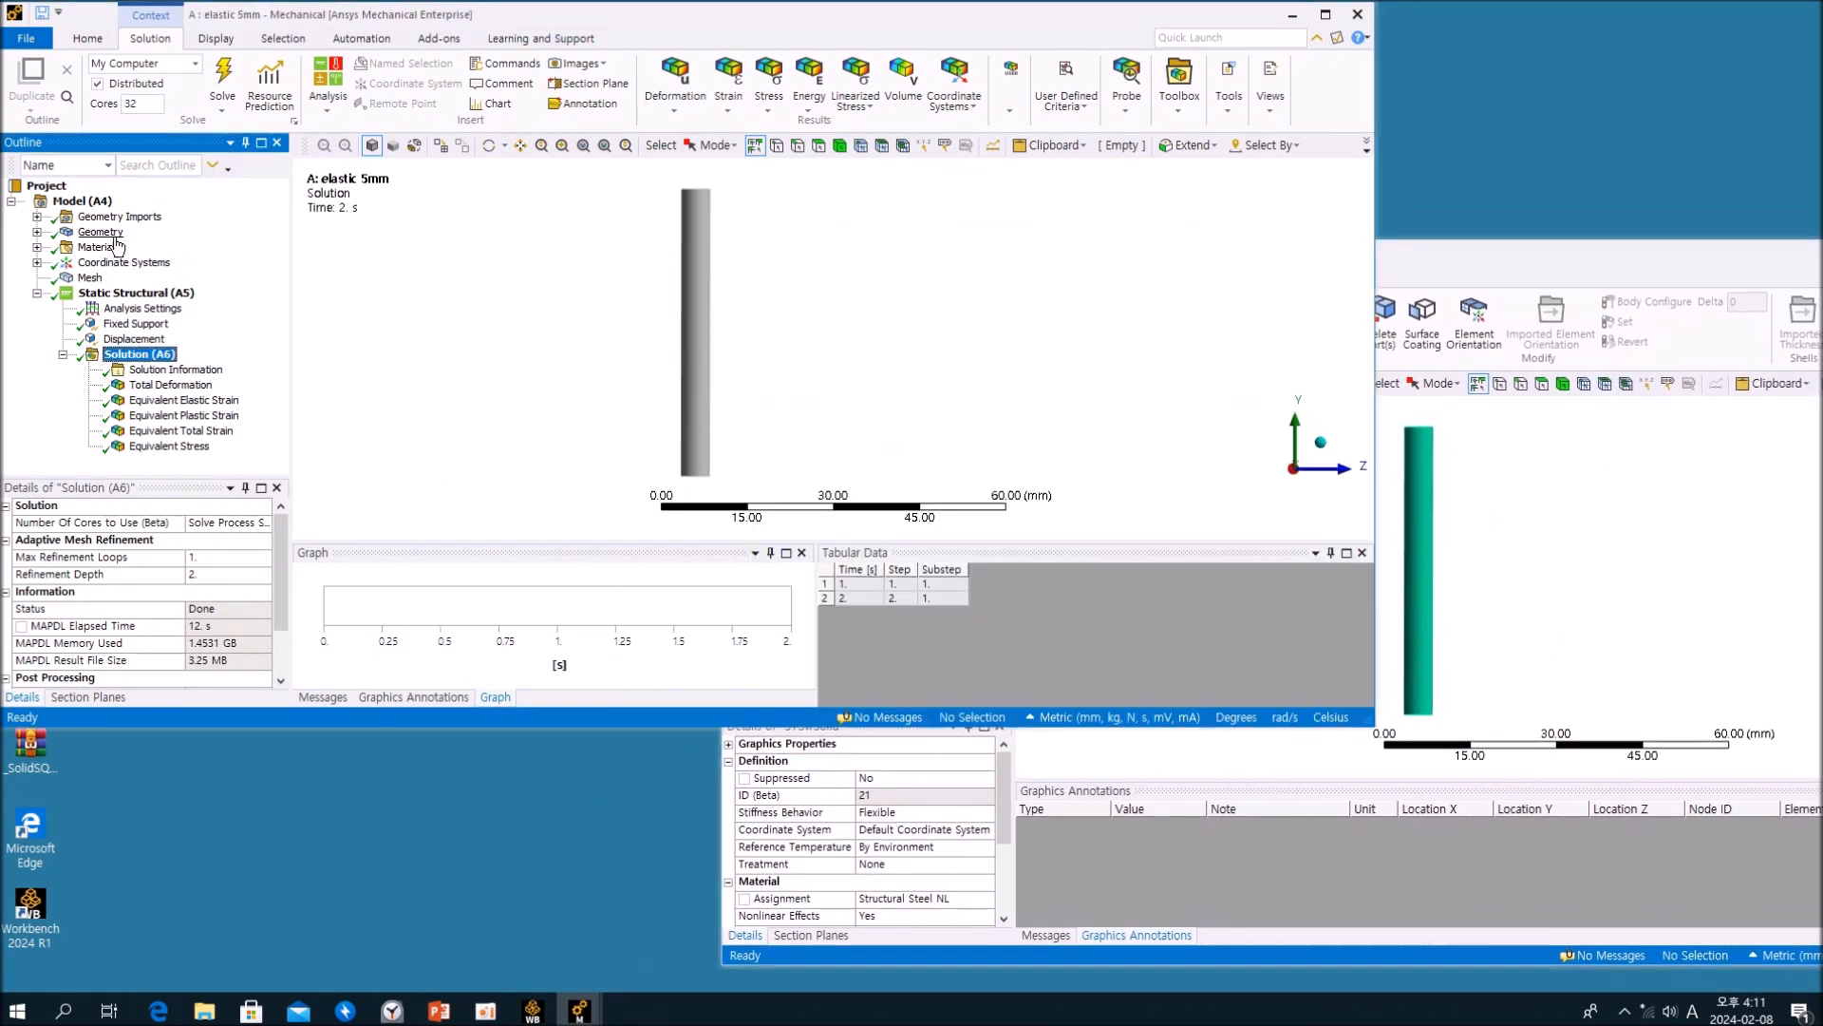
pyautogui.click(37, 232)
pyautogui.click(128, 247)
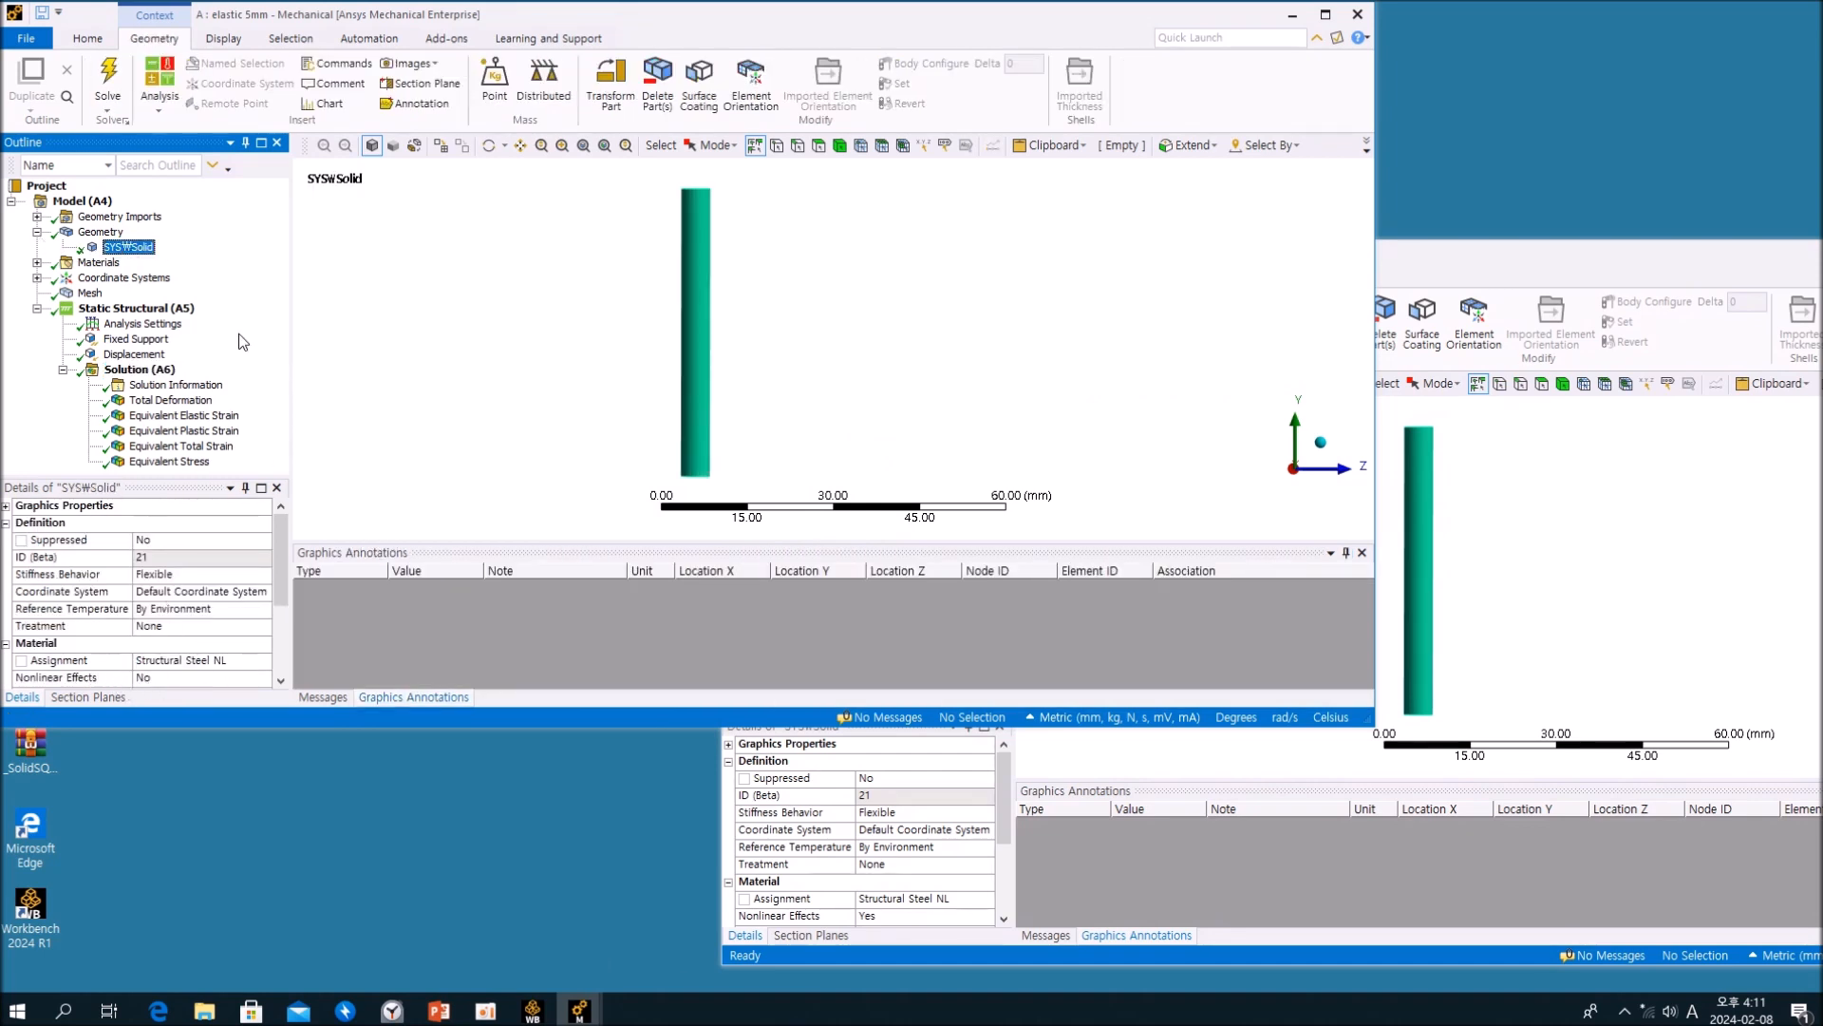
# Step: Review the Structural Steel NL bilinear isotropic hardening curve in the elastic 5mm analysis and return to the solid body's settings
pyautogui.click(37, 262)
pyautogui.click(144, 292)
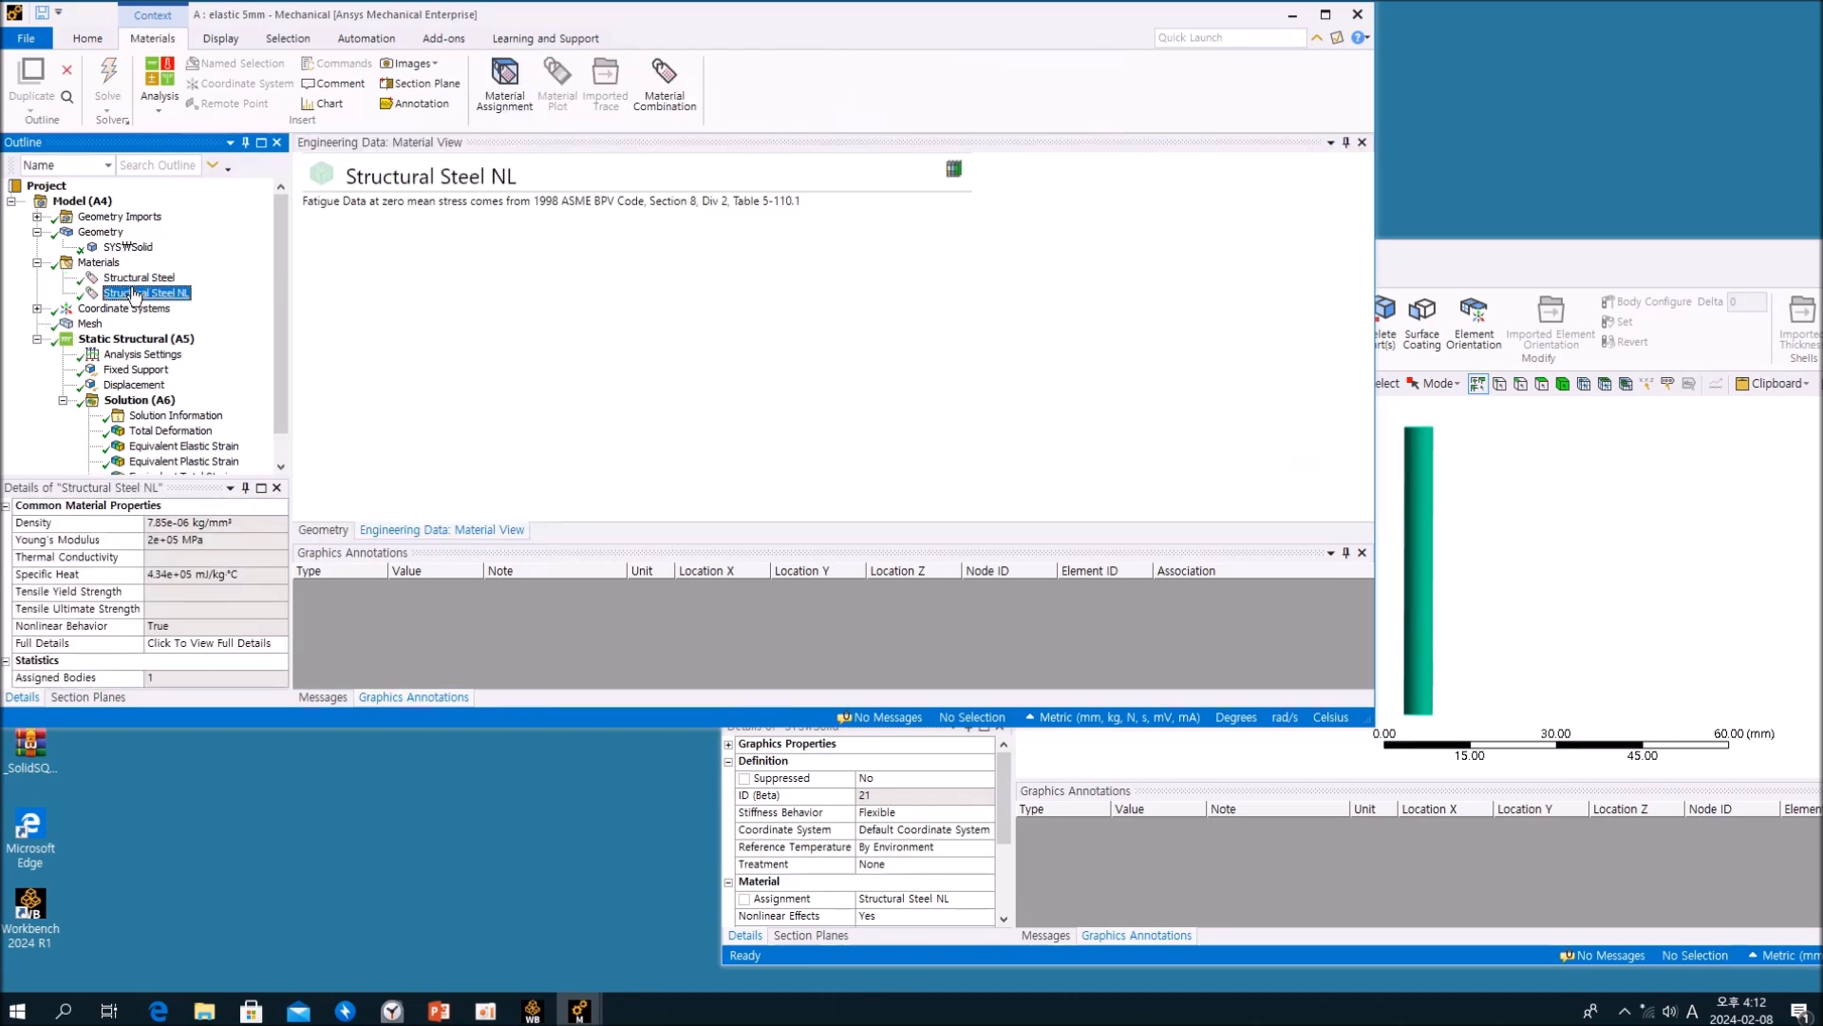
pyautogui.click(874, 492)
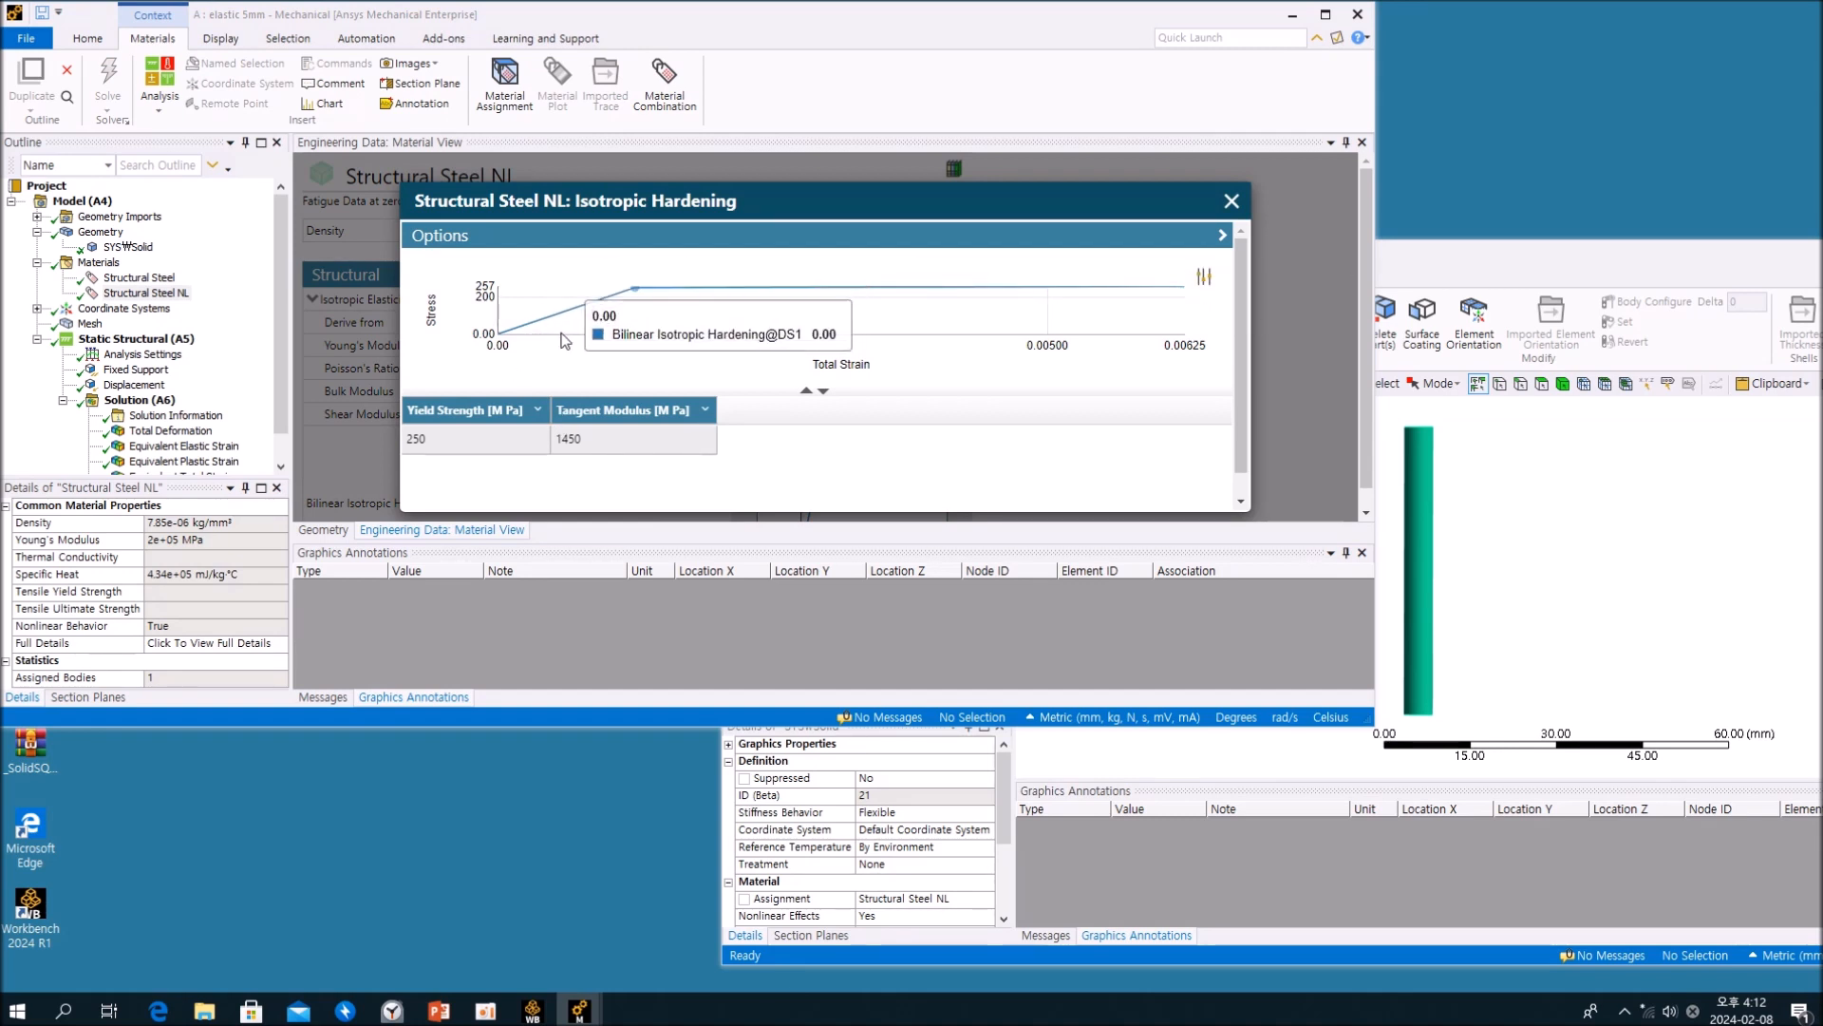
pyautogui.click(1232, 201)
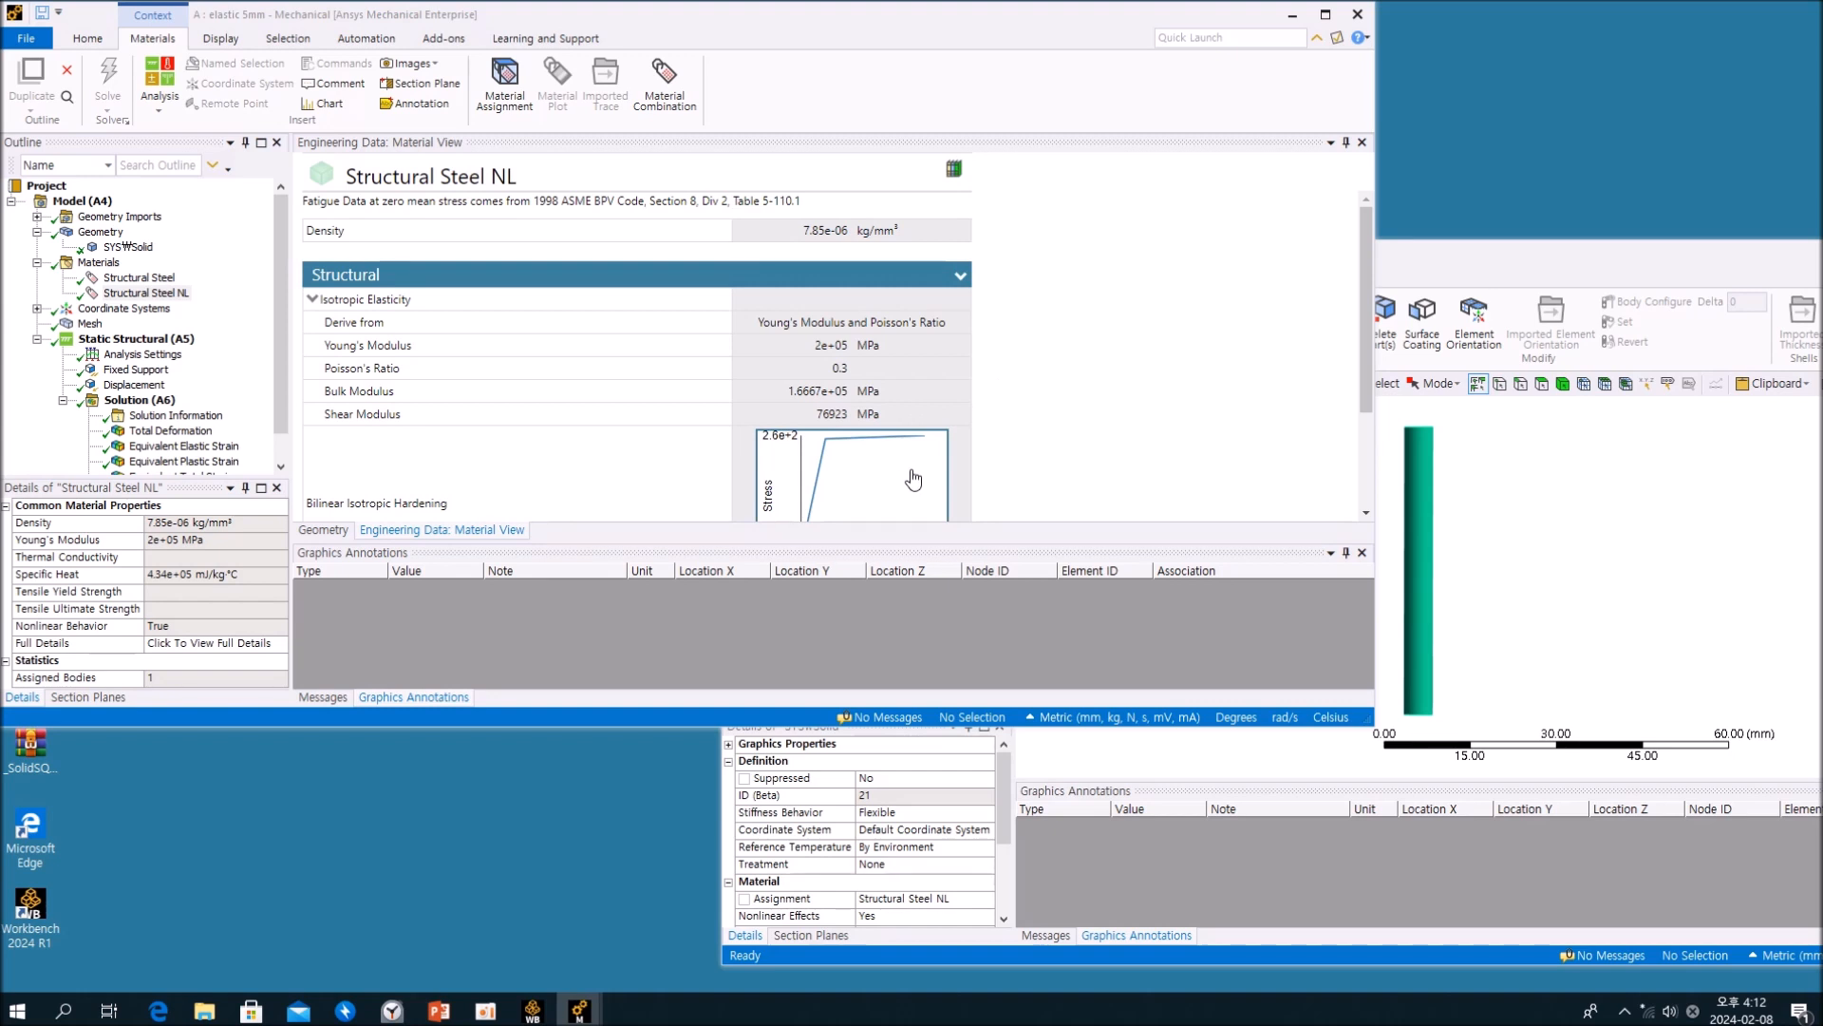
pyautogui.scroll(-1, 995, 440)
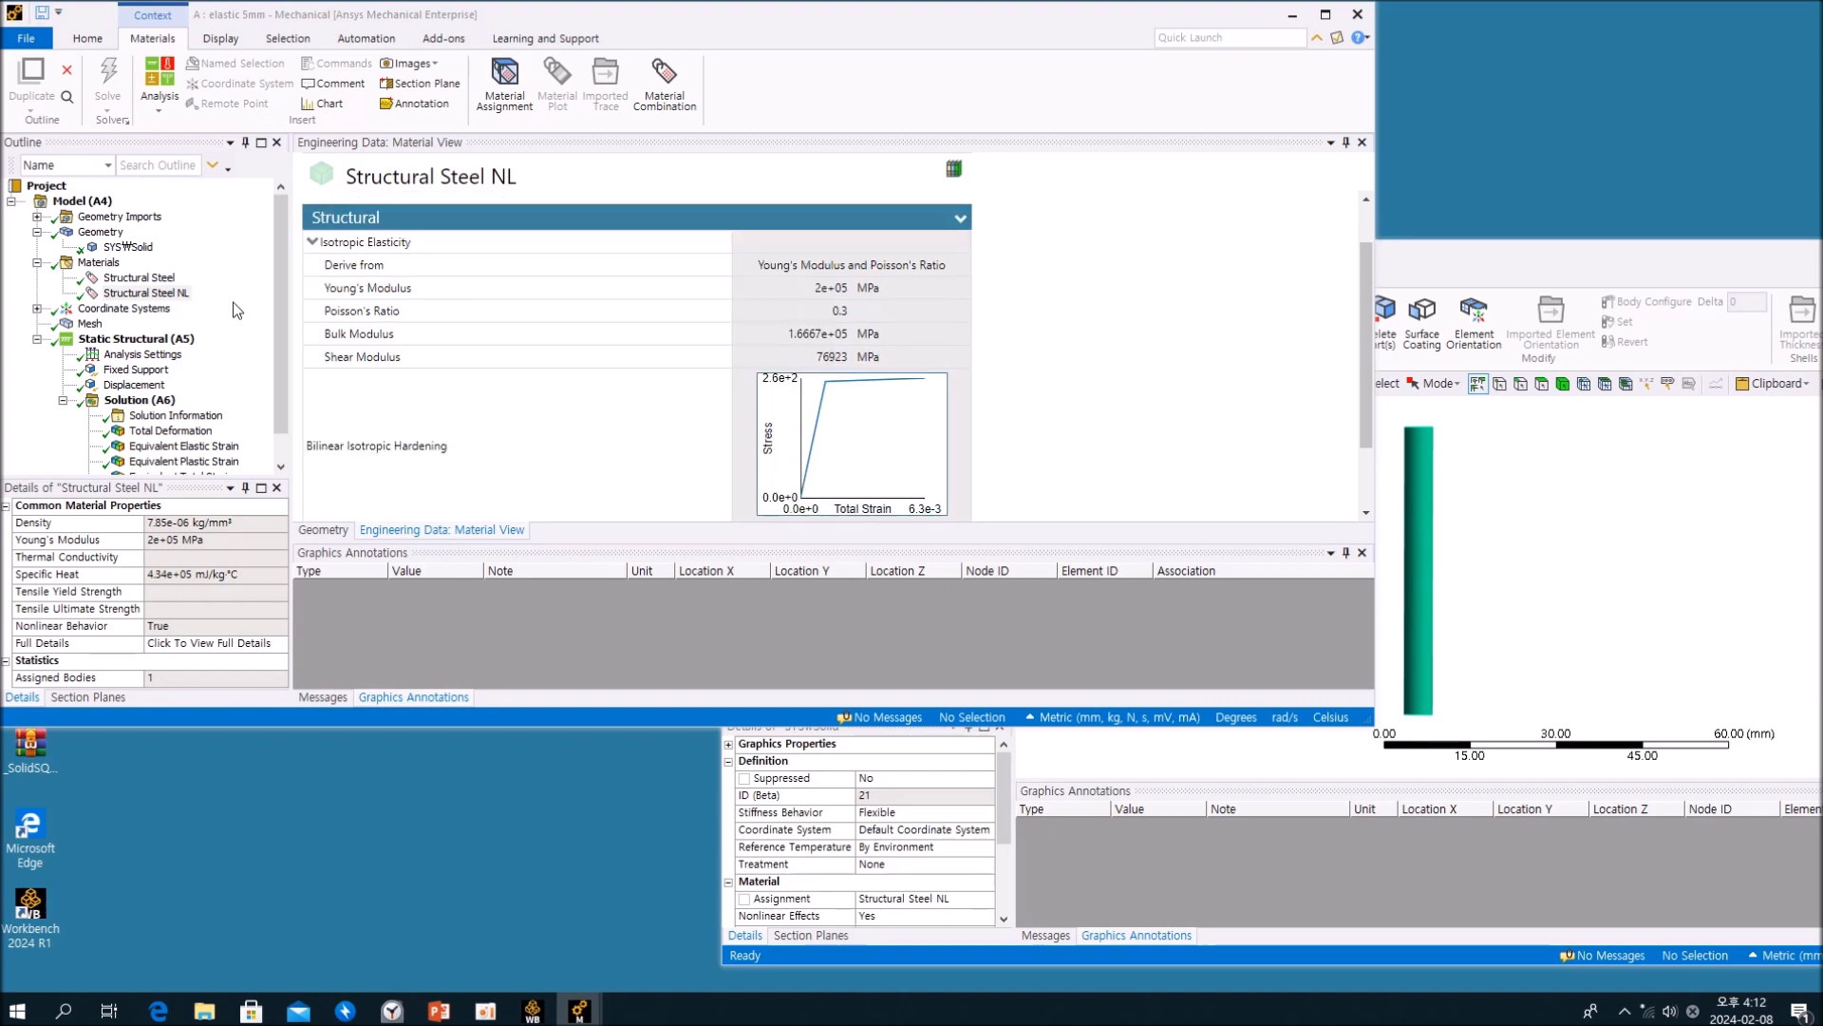
pyautogui.click(138, 248)
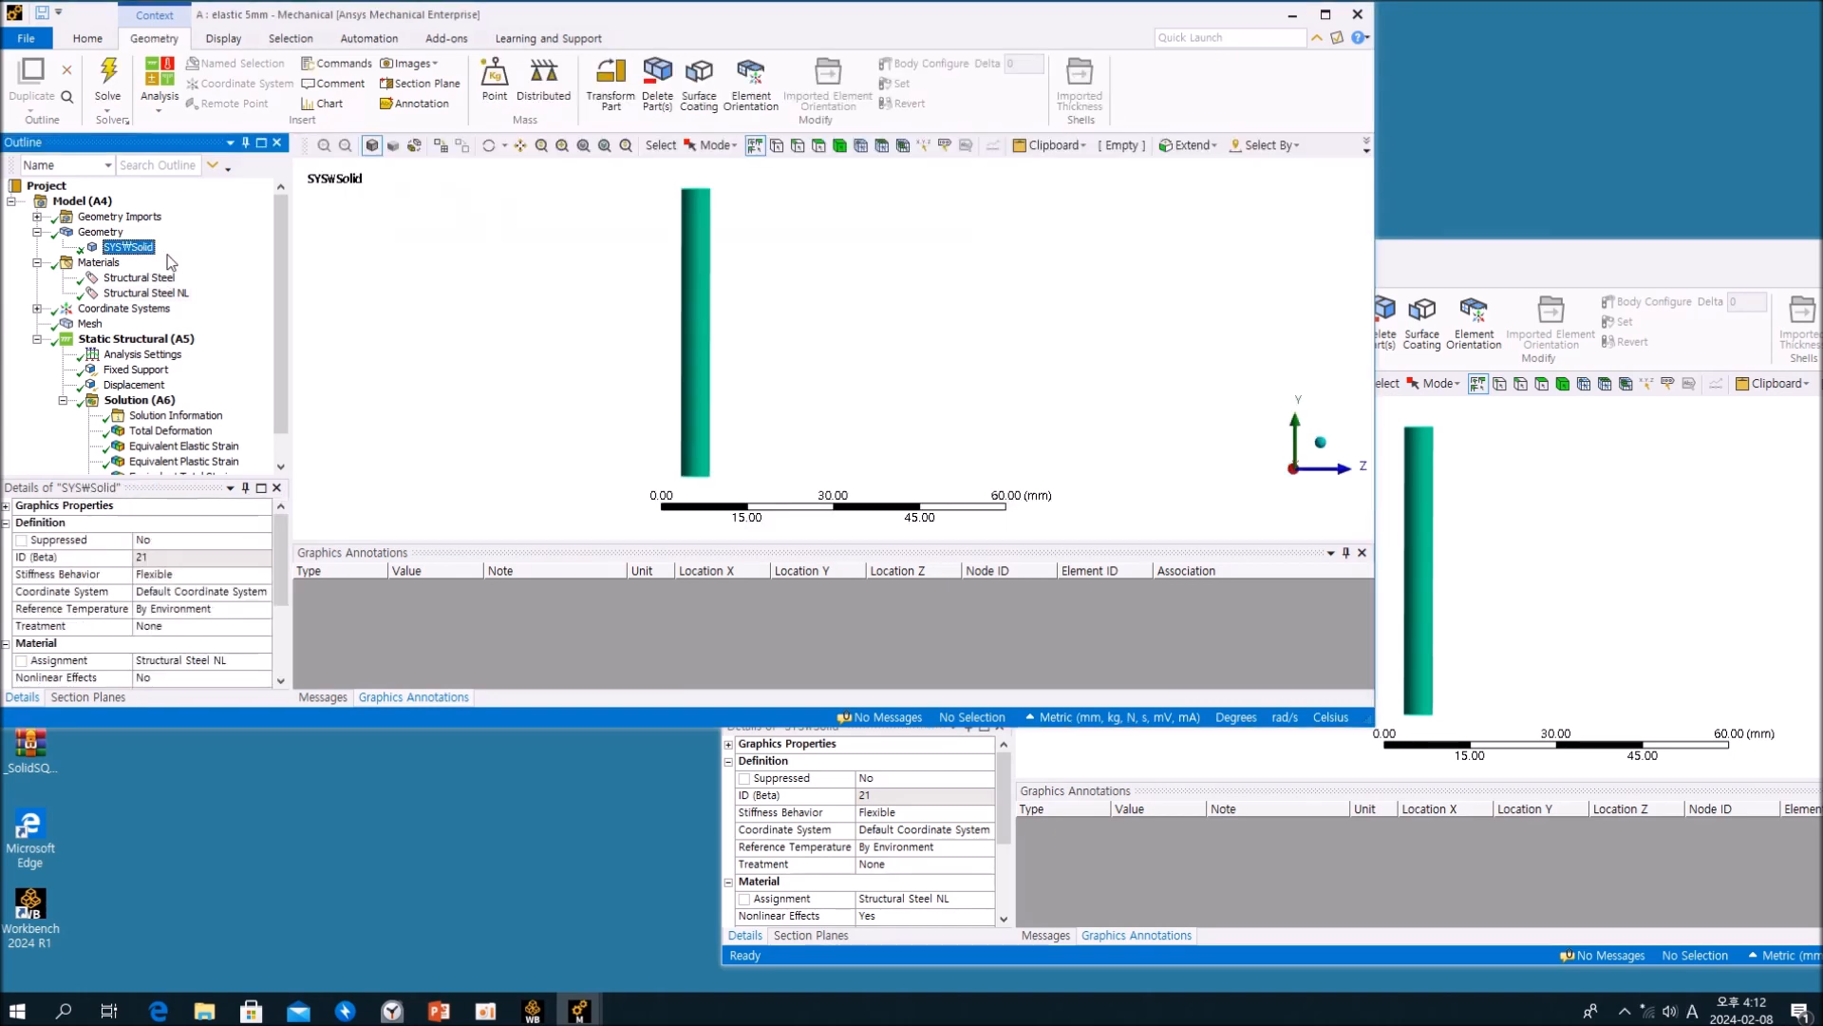
pyautogui.click(37, 263)
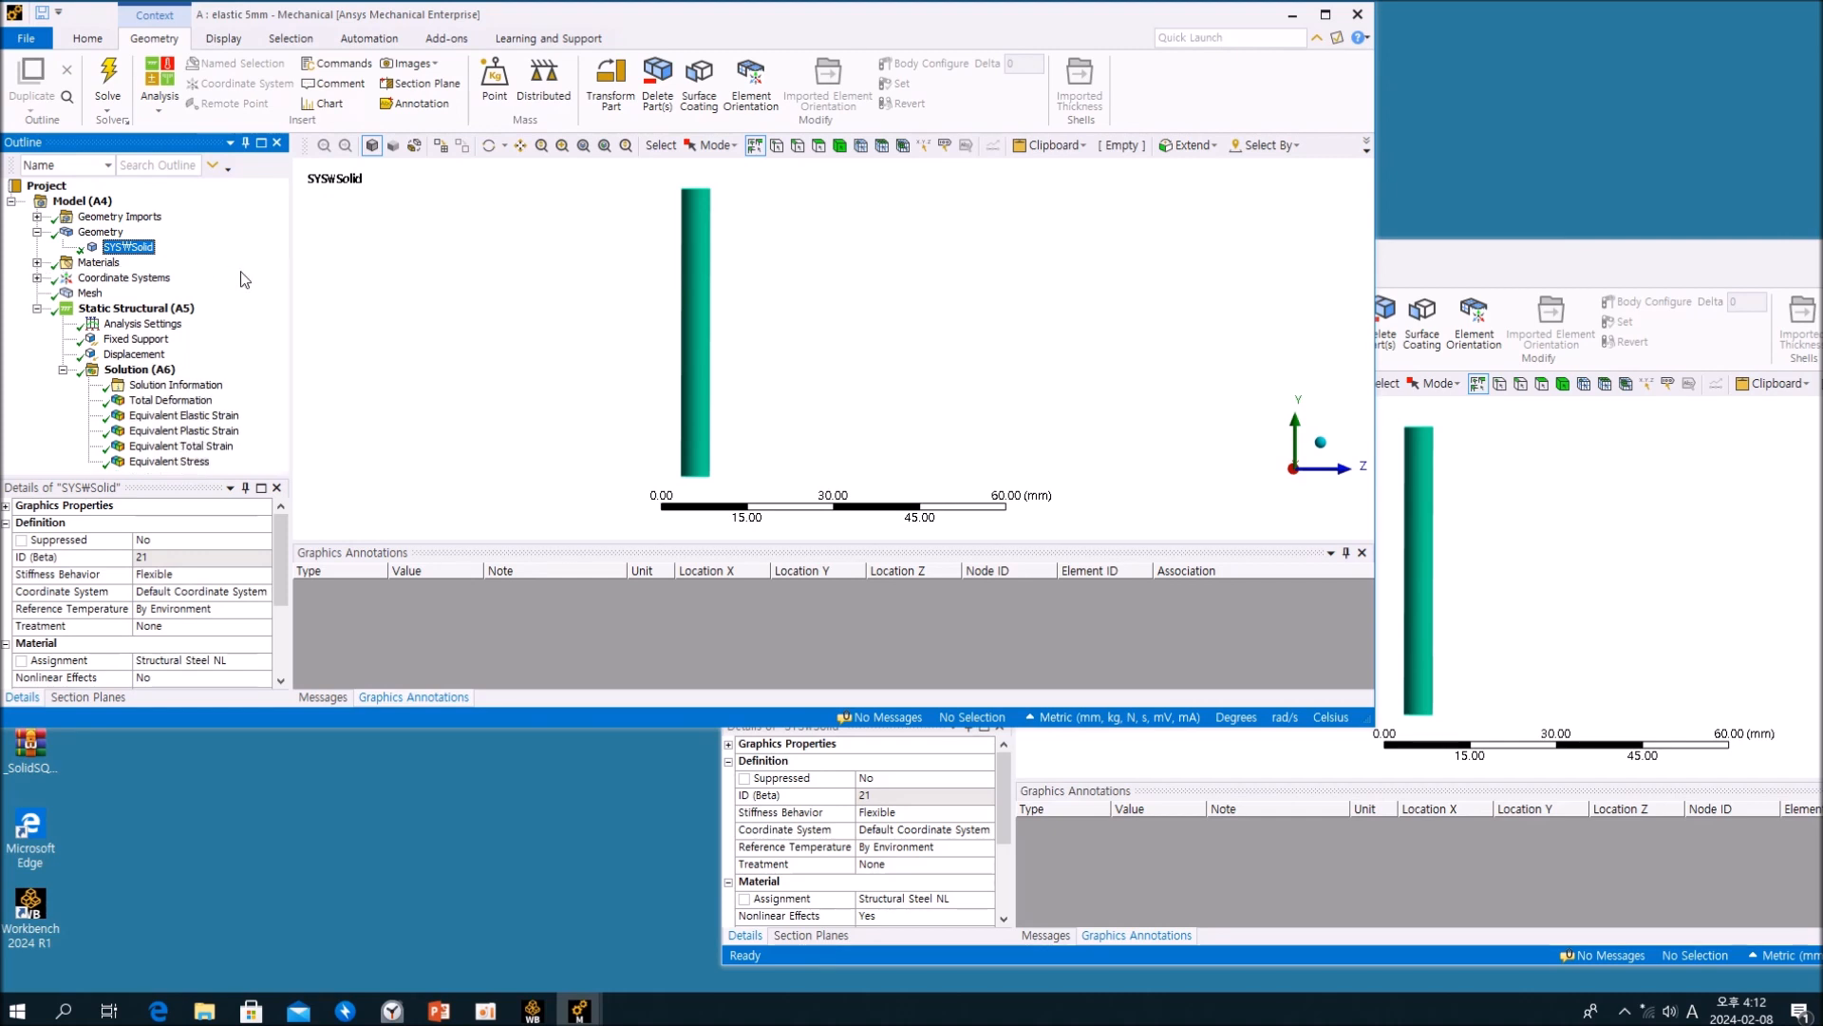
# Step: Examine the displacement load and the fixed support applied to the cylinder in the elastic 5mm analysis
pyautogui.click(146, 357)
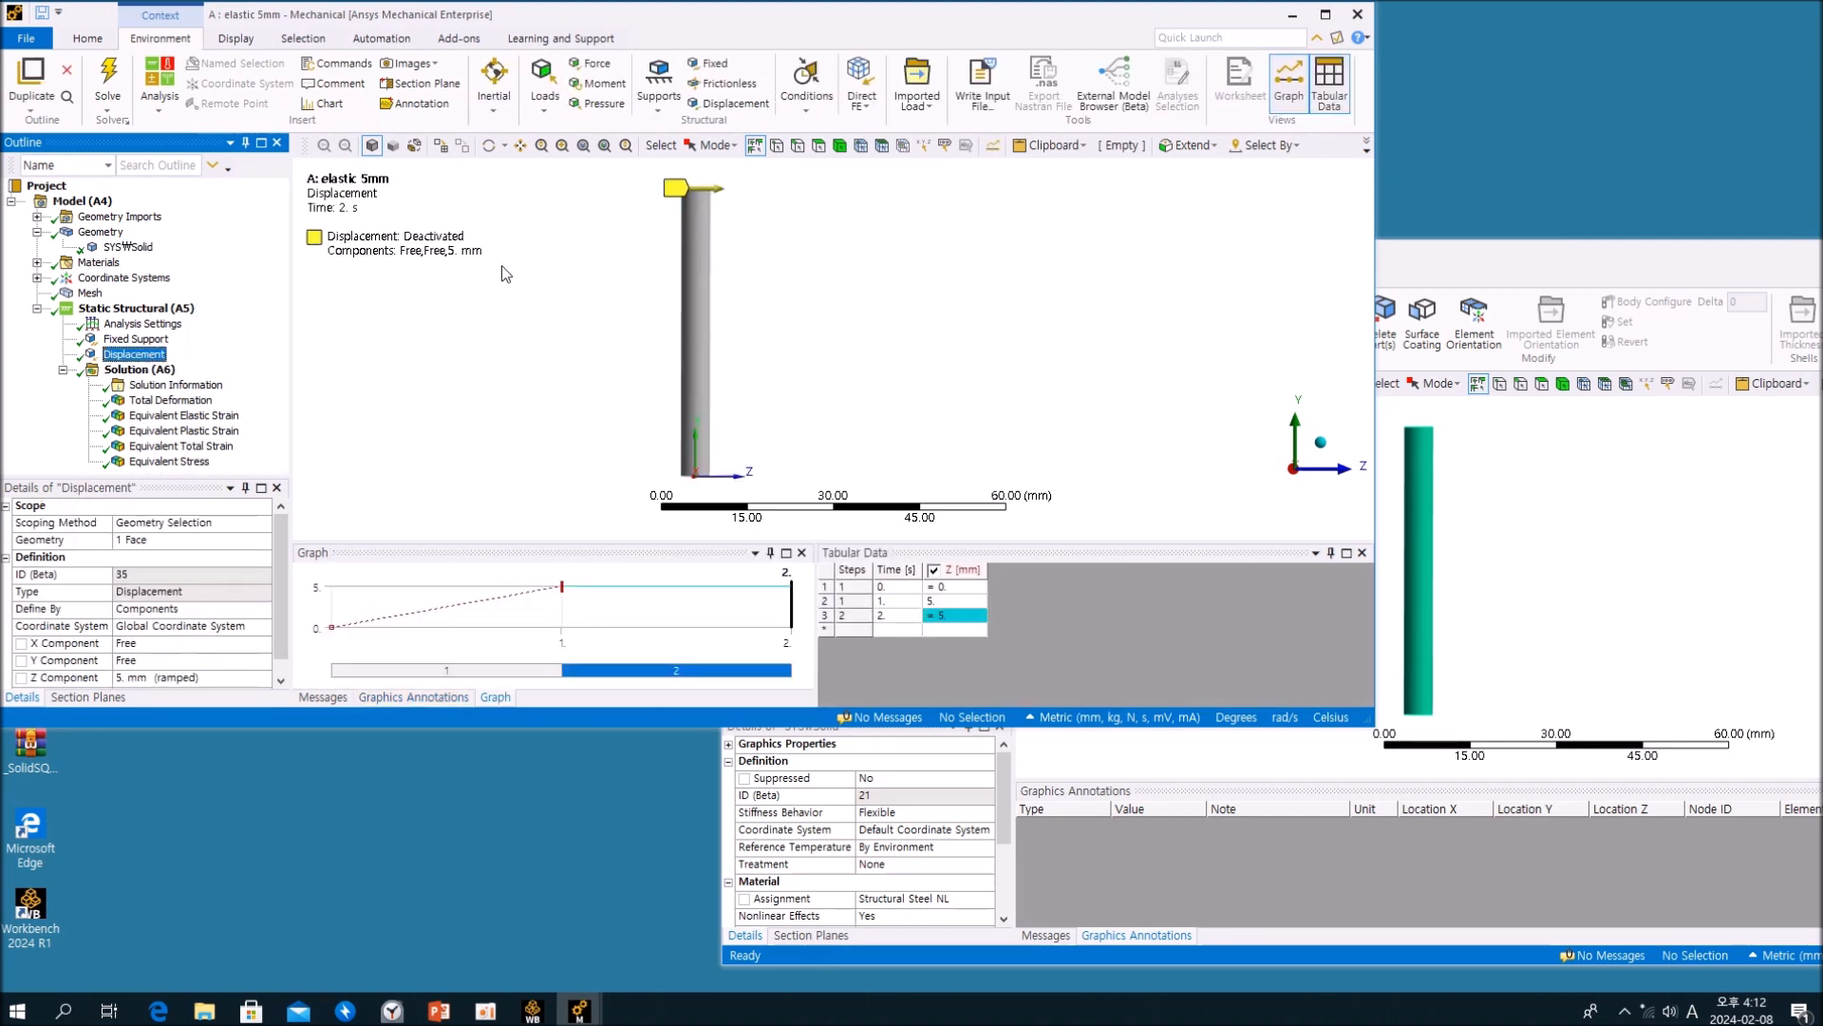
pyautogui.click(132, 339)
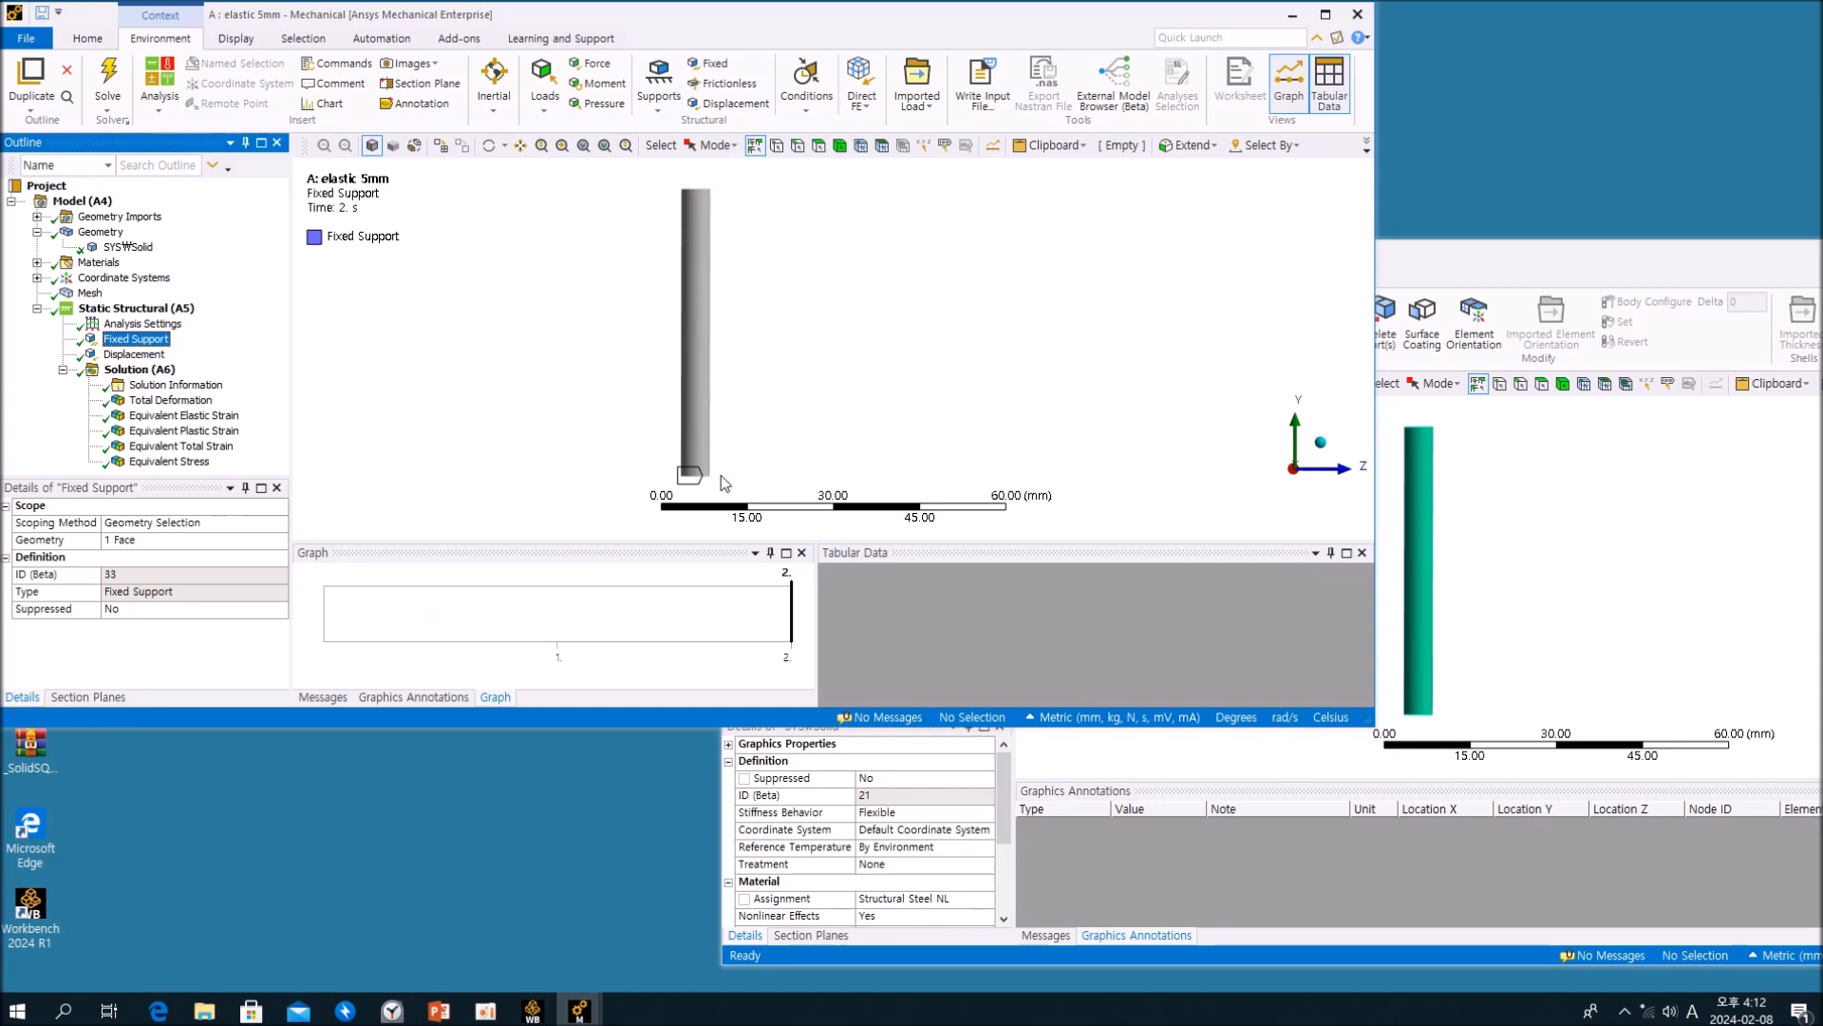
pyautogui.click(133, 354)
pyautogui.moveTo(733, 203)
pyautogui.mouseDown(button='middle')
pyautogui.moveTo(735, 261)
pyautogui.moveTo(734, 205)
pyautogui.mouseUp(button='middle')
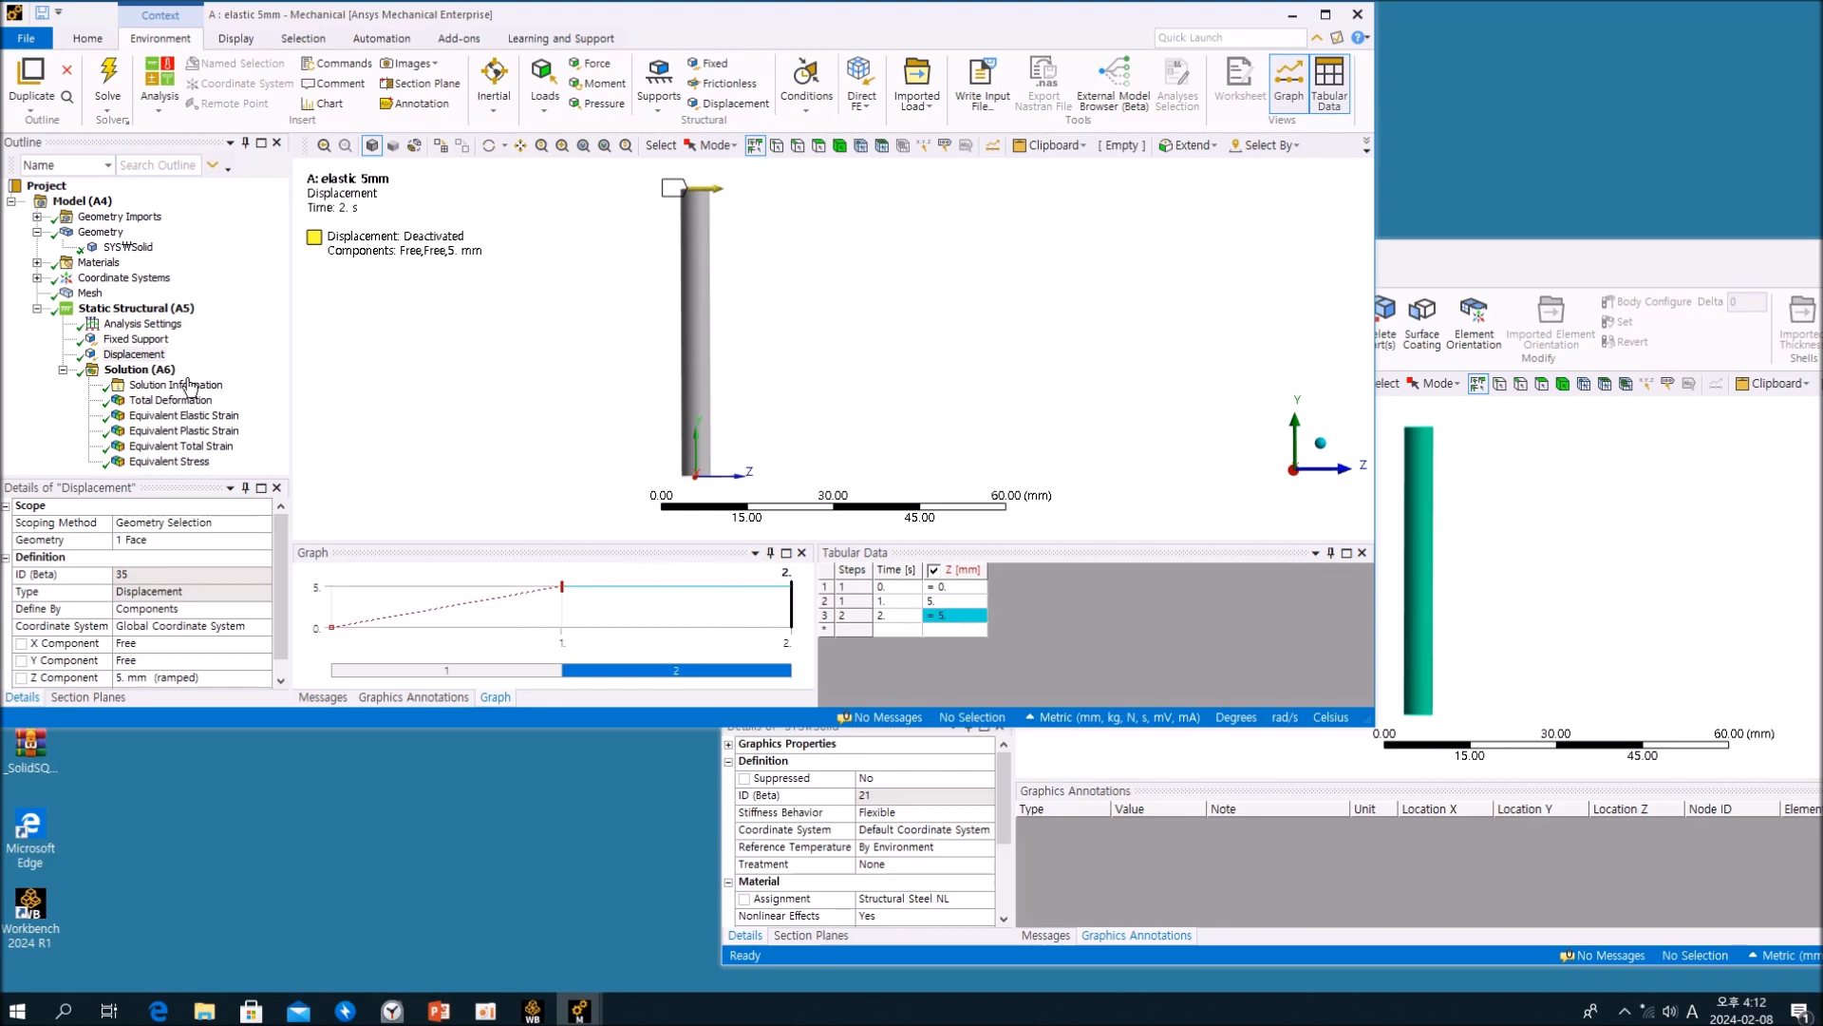
pyautogui.click(219, 340)
# Step: Display the Equivalent Stress result of the elastic 5mm analysis and inspect the stress distribution on the bent cylinder
pyautogui.click(177, 463)
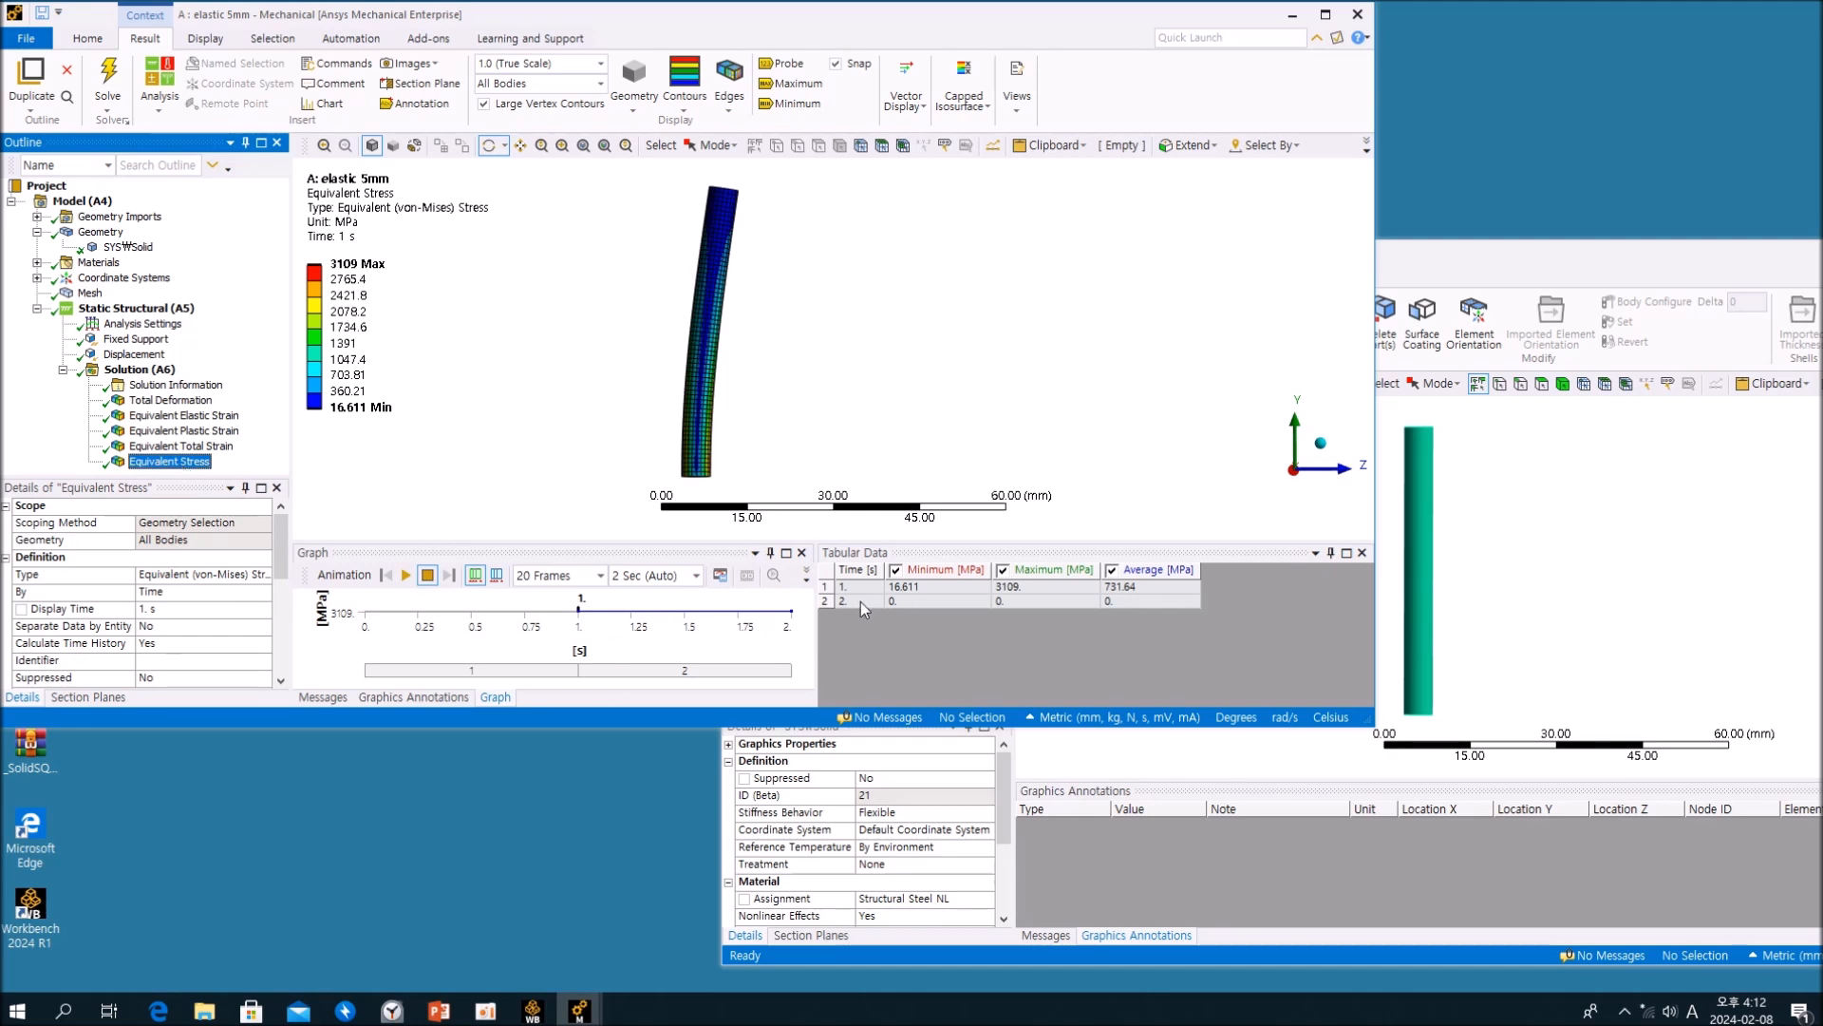
pyautogui.click(353, 266)
pyautogui.click(741, 368)
pyautogui.moveTo(742, 368); pyautogui.dragTo(657, 363)
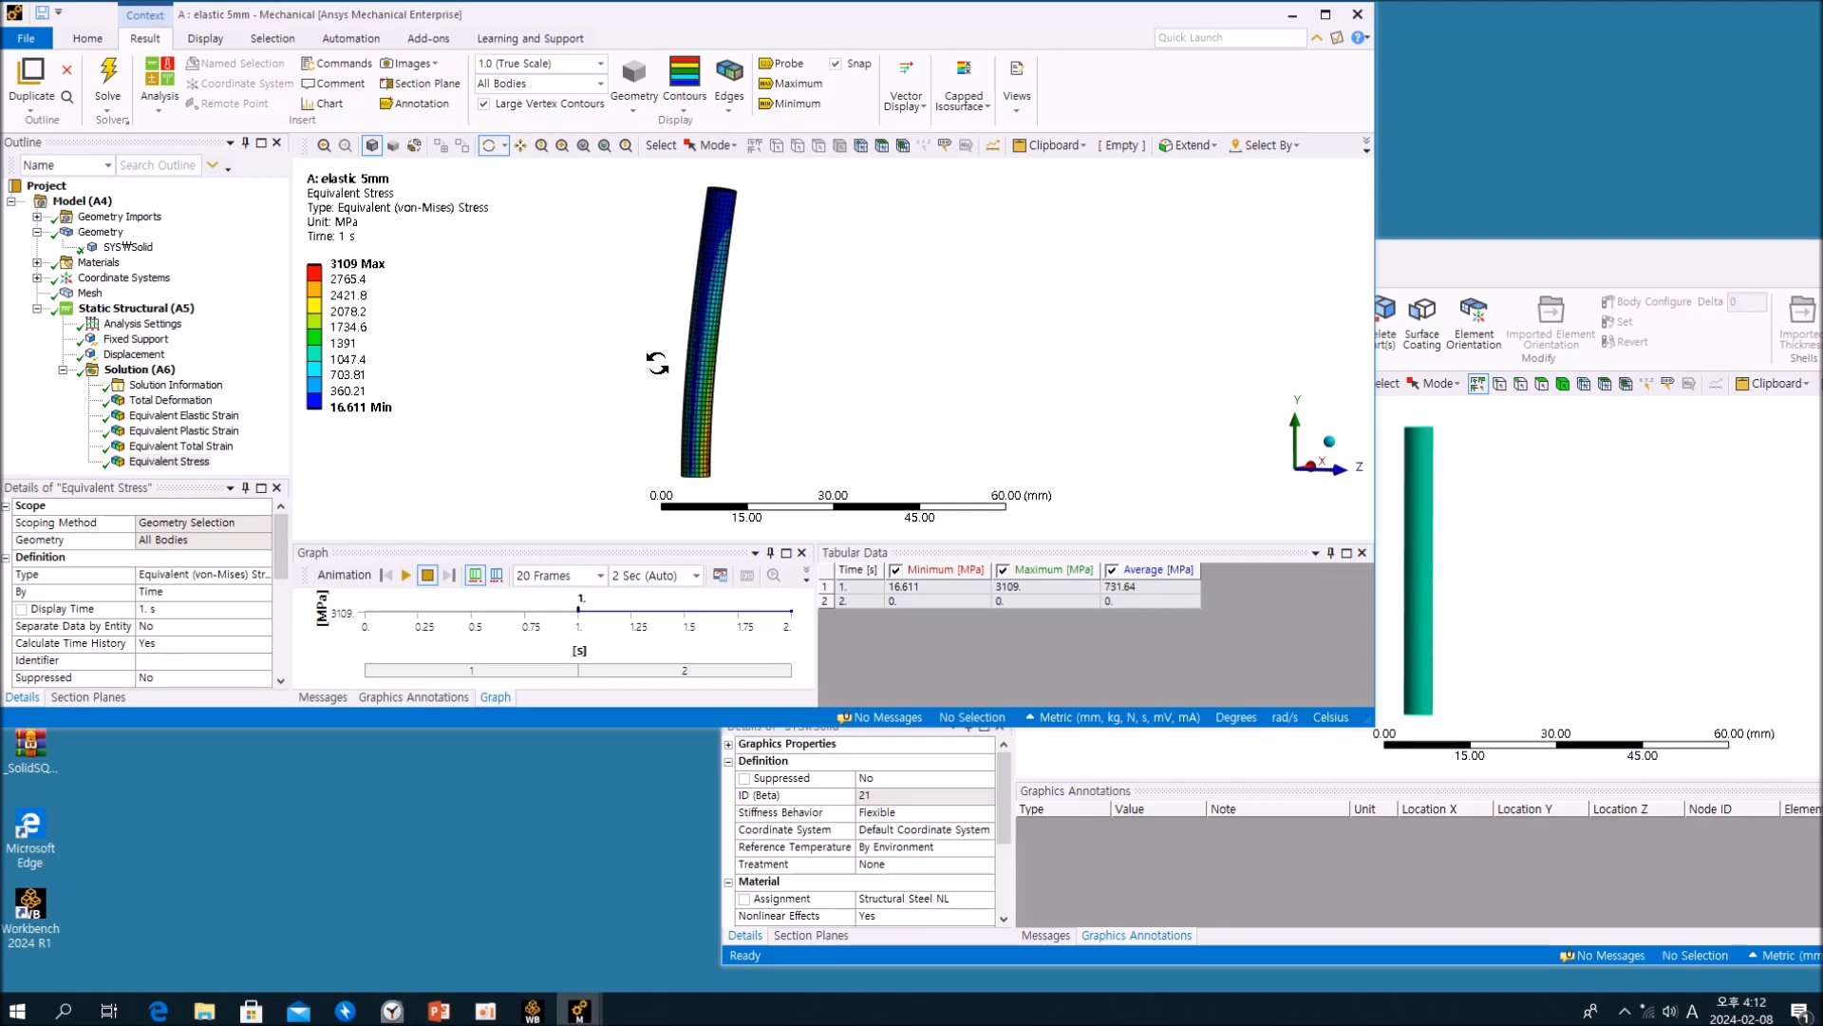
# Step: Retrieve the Equivalent Total Strain result of the elastic 5mm analysis at 1 s and compare it with the Equivalent Stress result
pyautogui.click(261, 368)
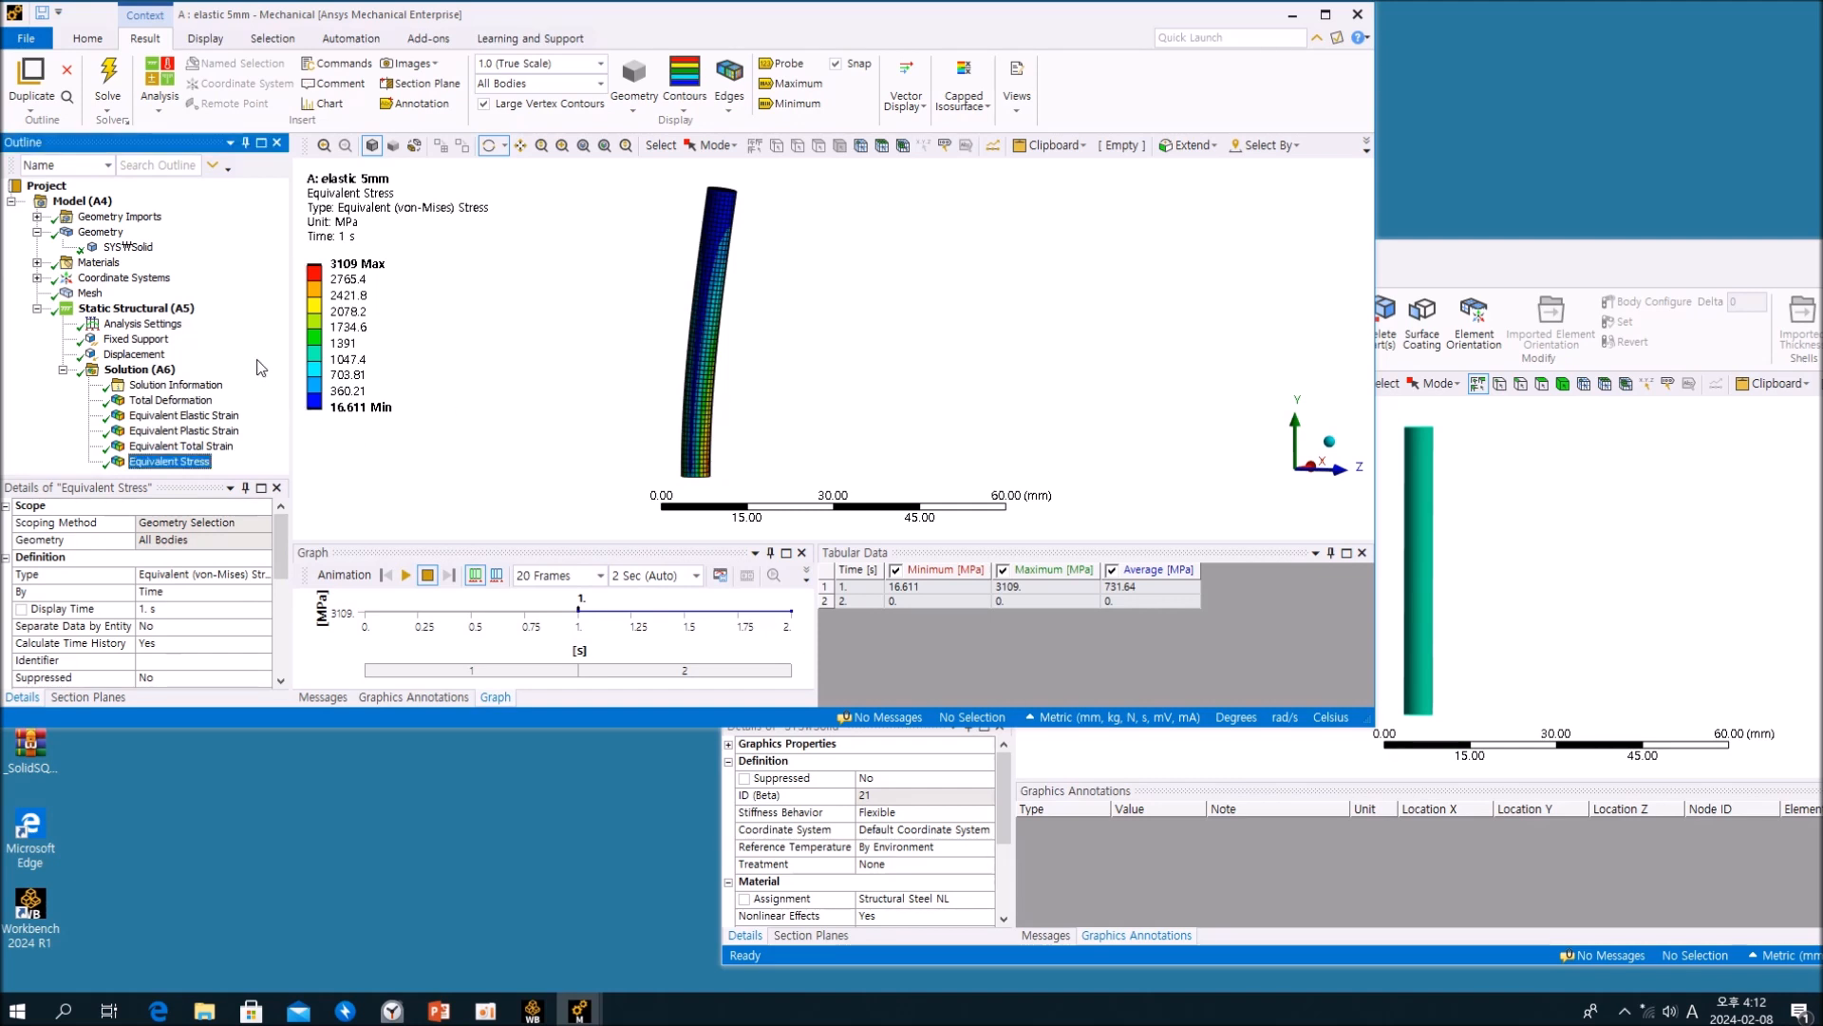
pyautogui.click(170, 446)
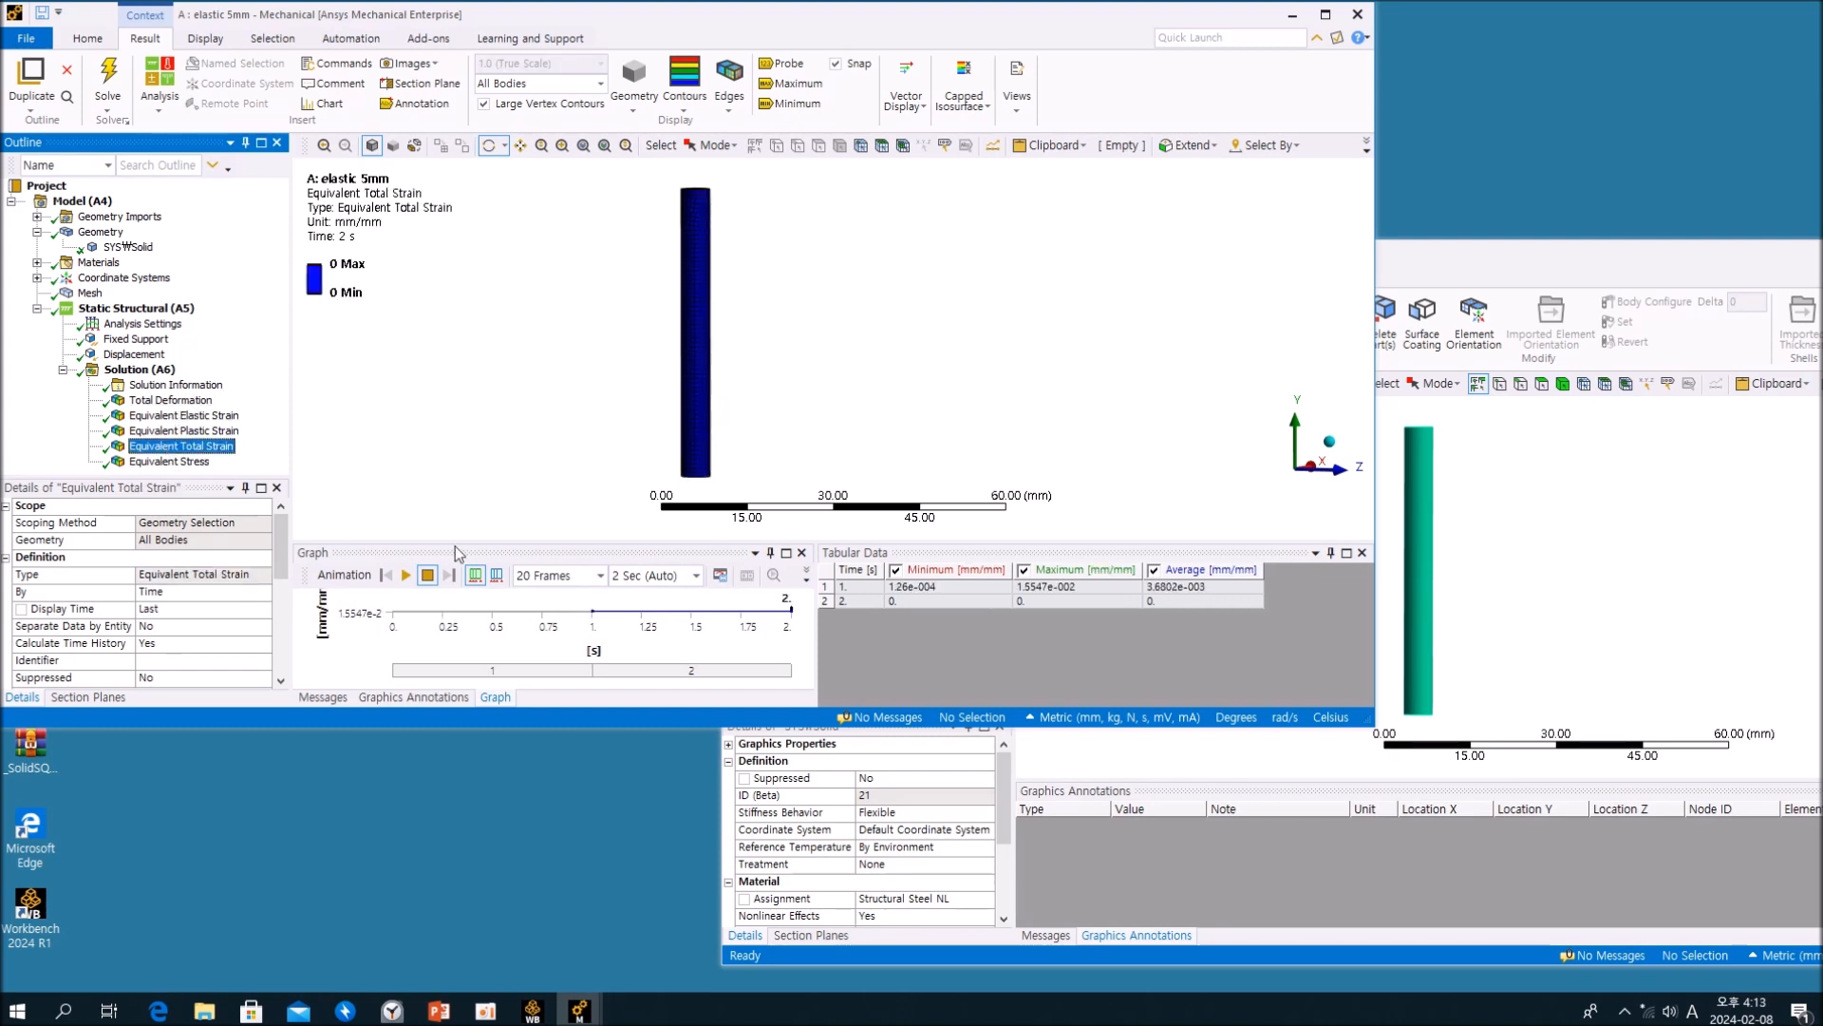
pyautogui.click(1057, 589)
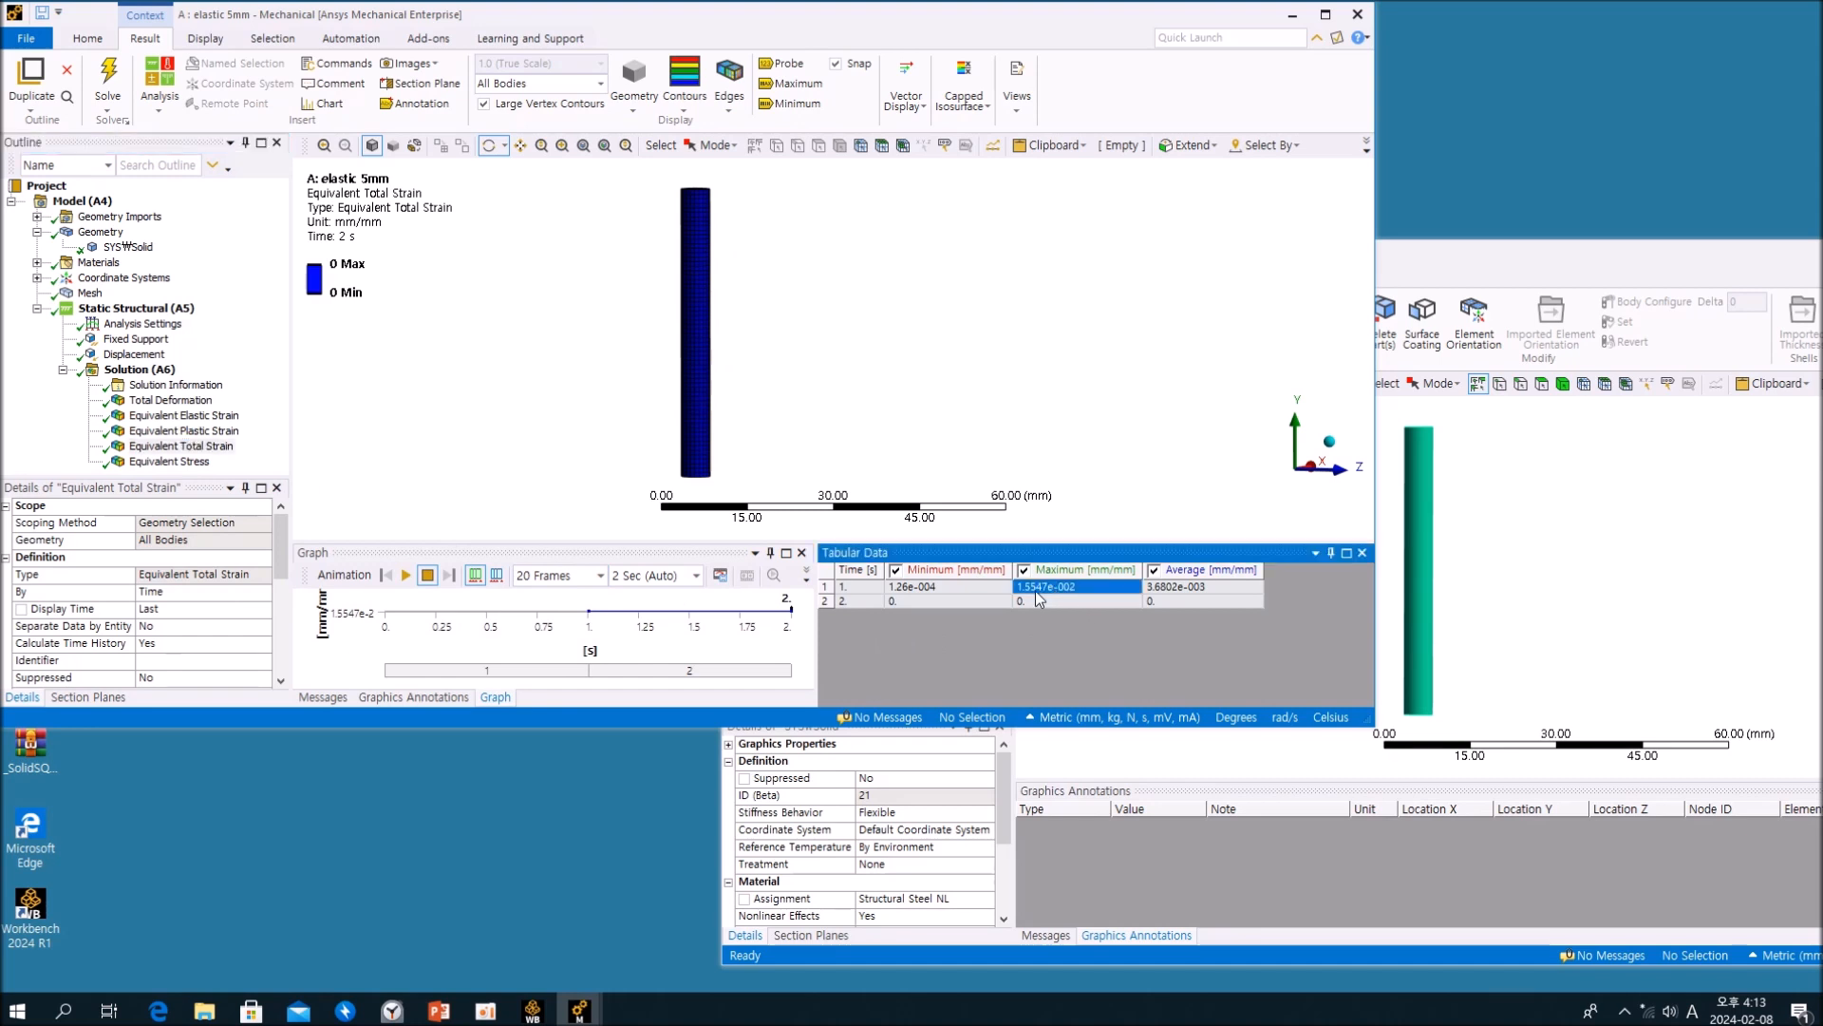
pyautogui.rightClick(840, 587)
pyautogui.click(840, 590)
pyautogui.rightClick(840, 590)
pyautogui.click(880, 614)
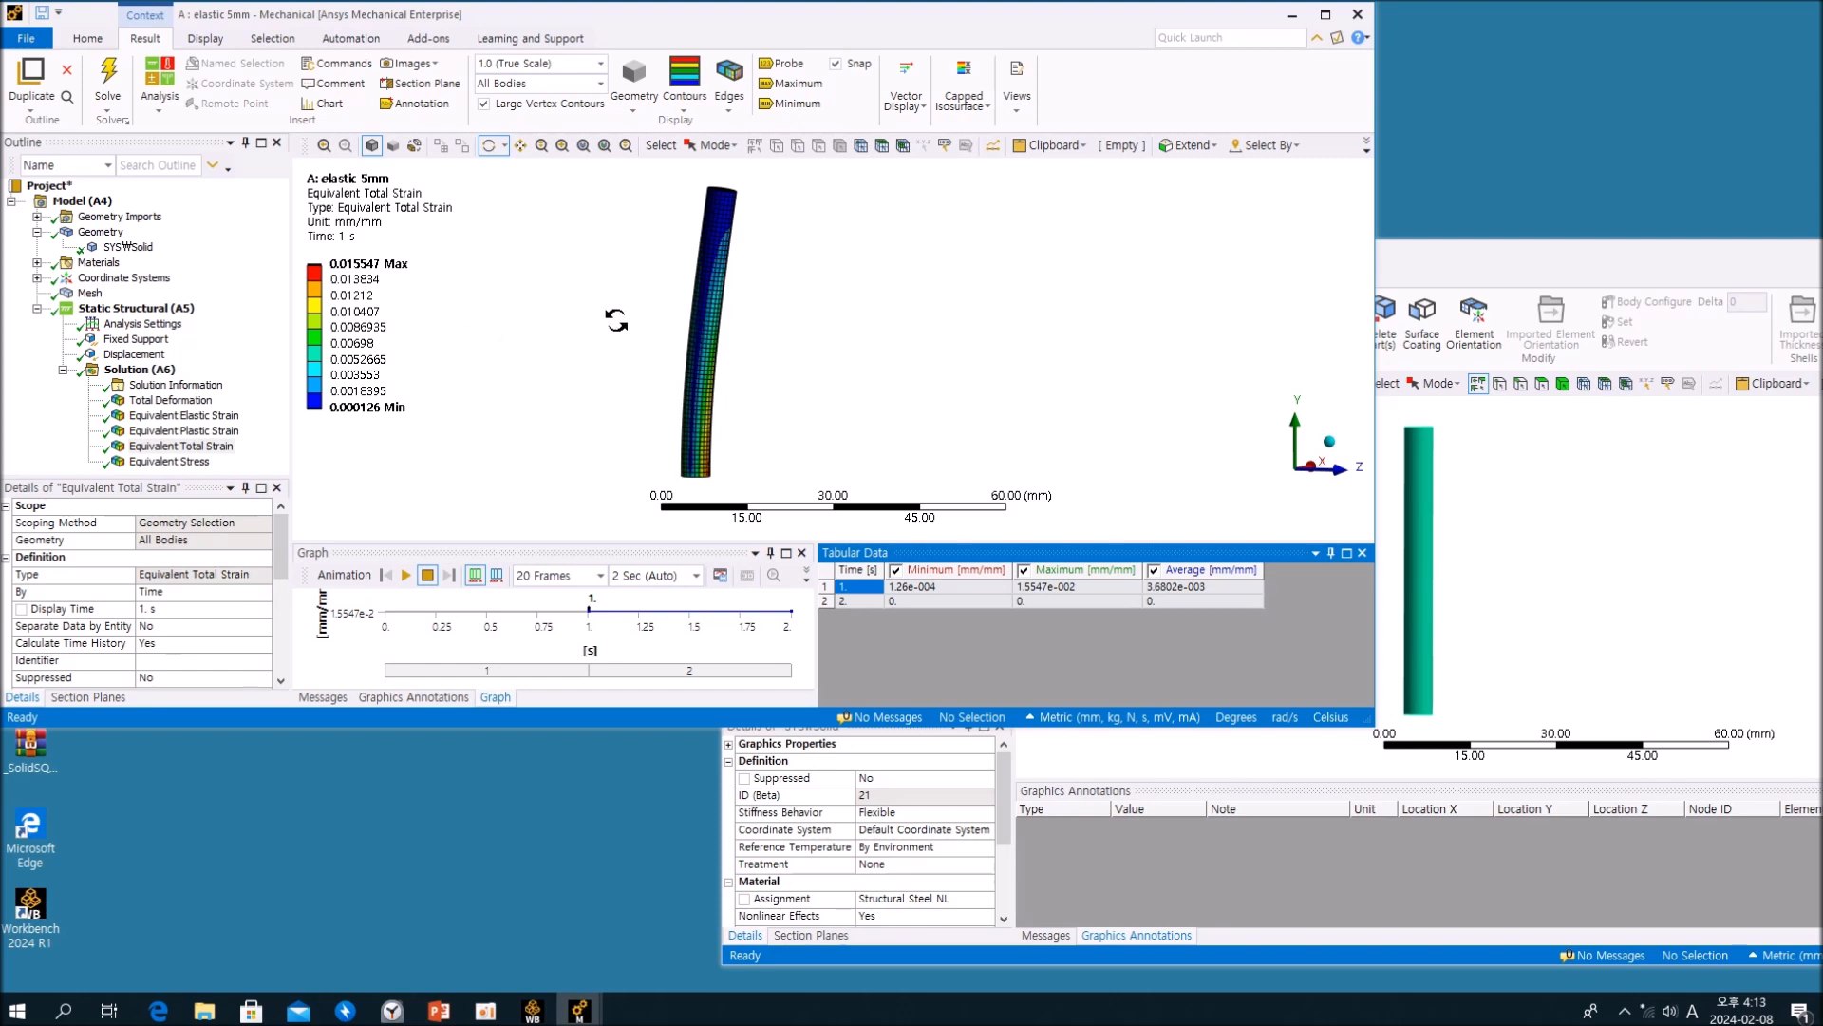
pyautogui.click(166, 463)
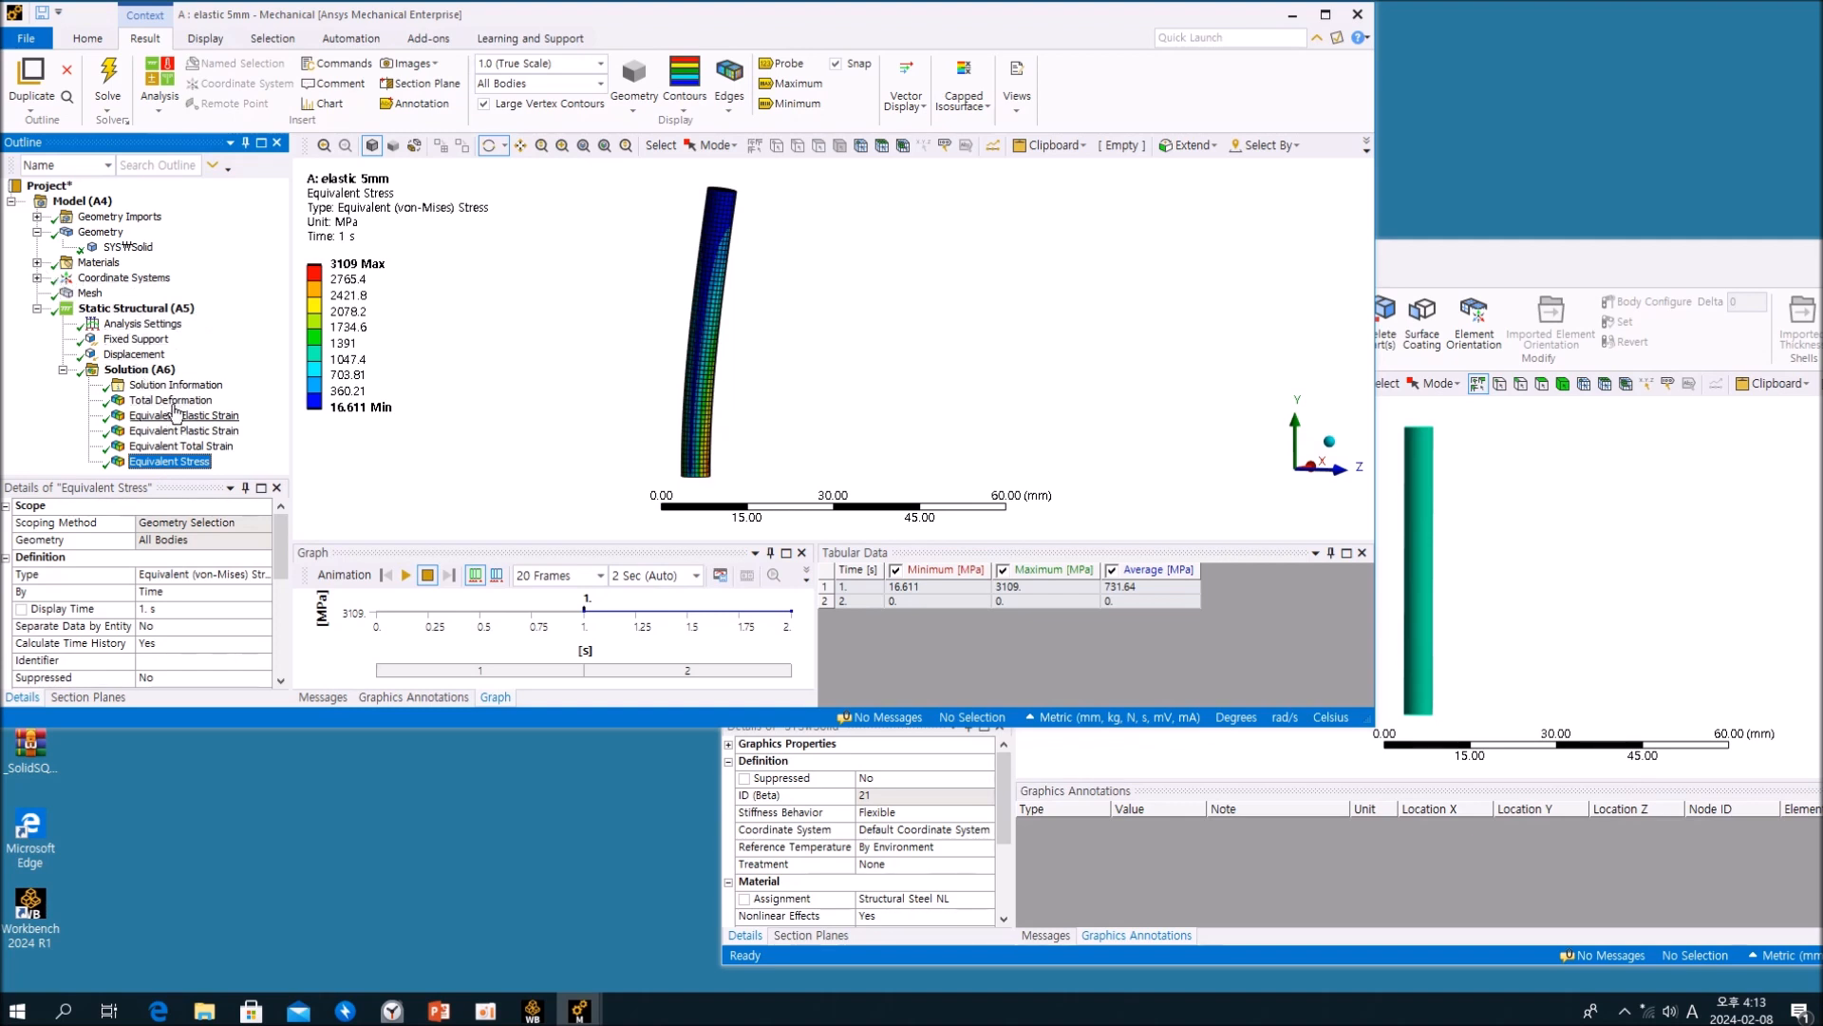
pyautogui.click(179, 448)
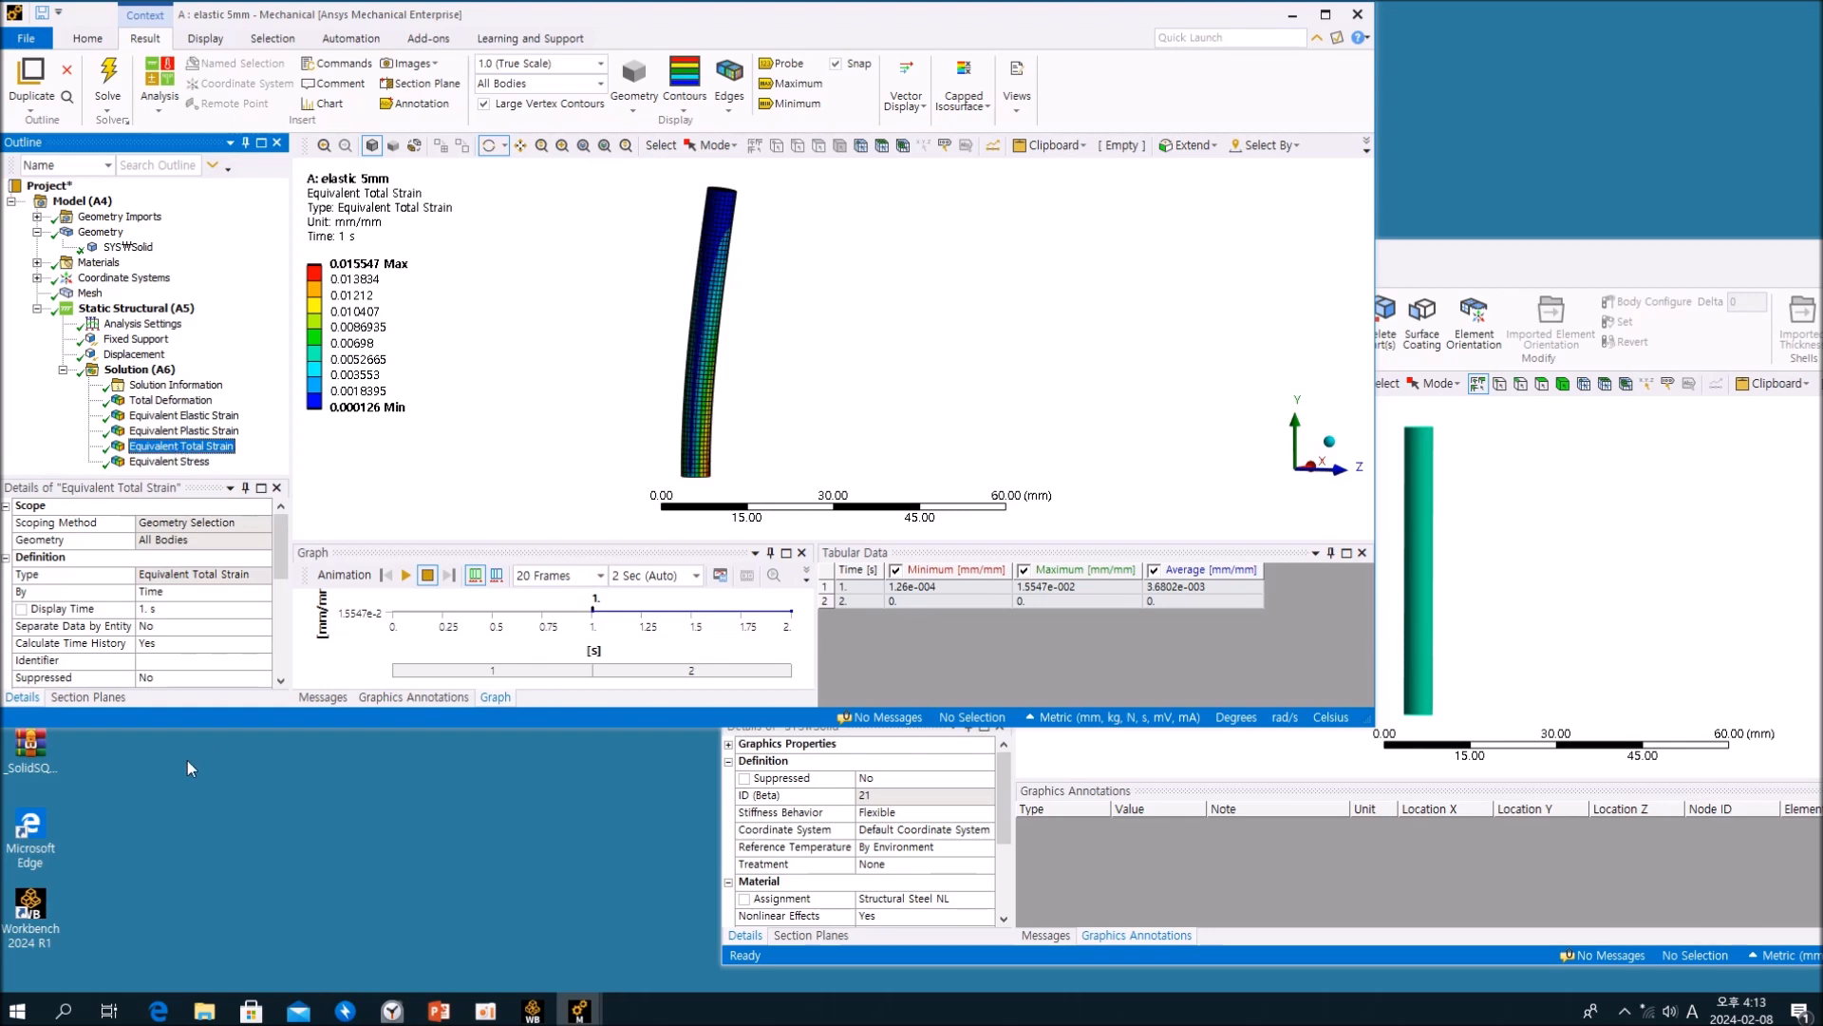
# Step: Open the Windows Calculator and enter the maximum total strain, 0.015547, as the first factor of a multiplication
pyautogui.click(24, 995)
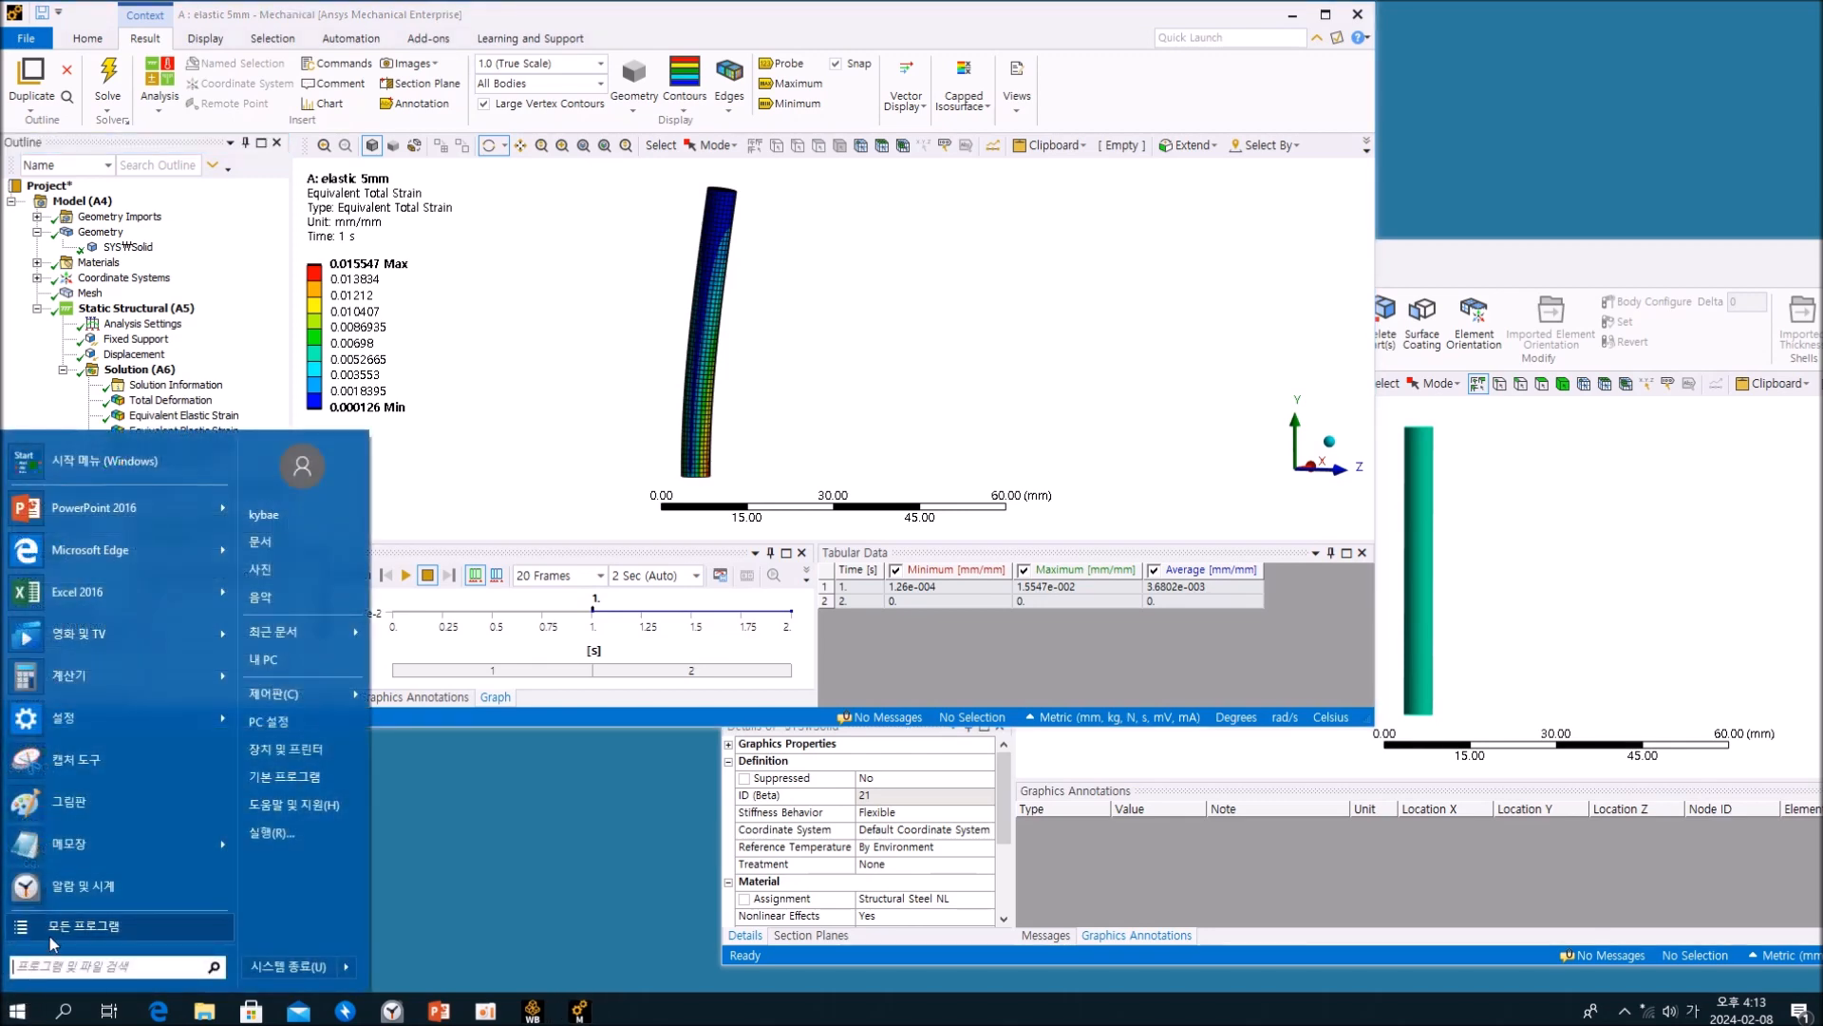
pyautogui.click(120, 684)
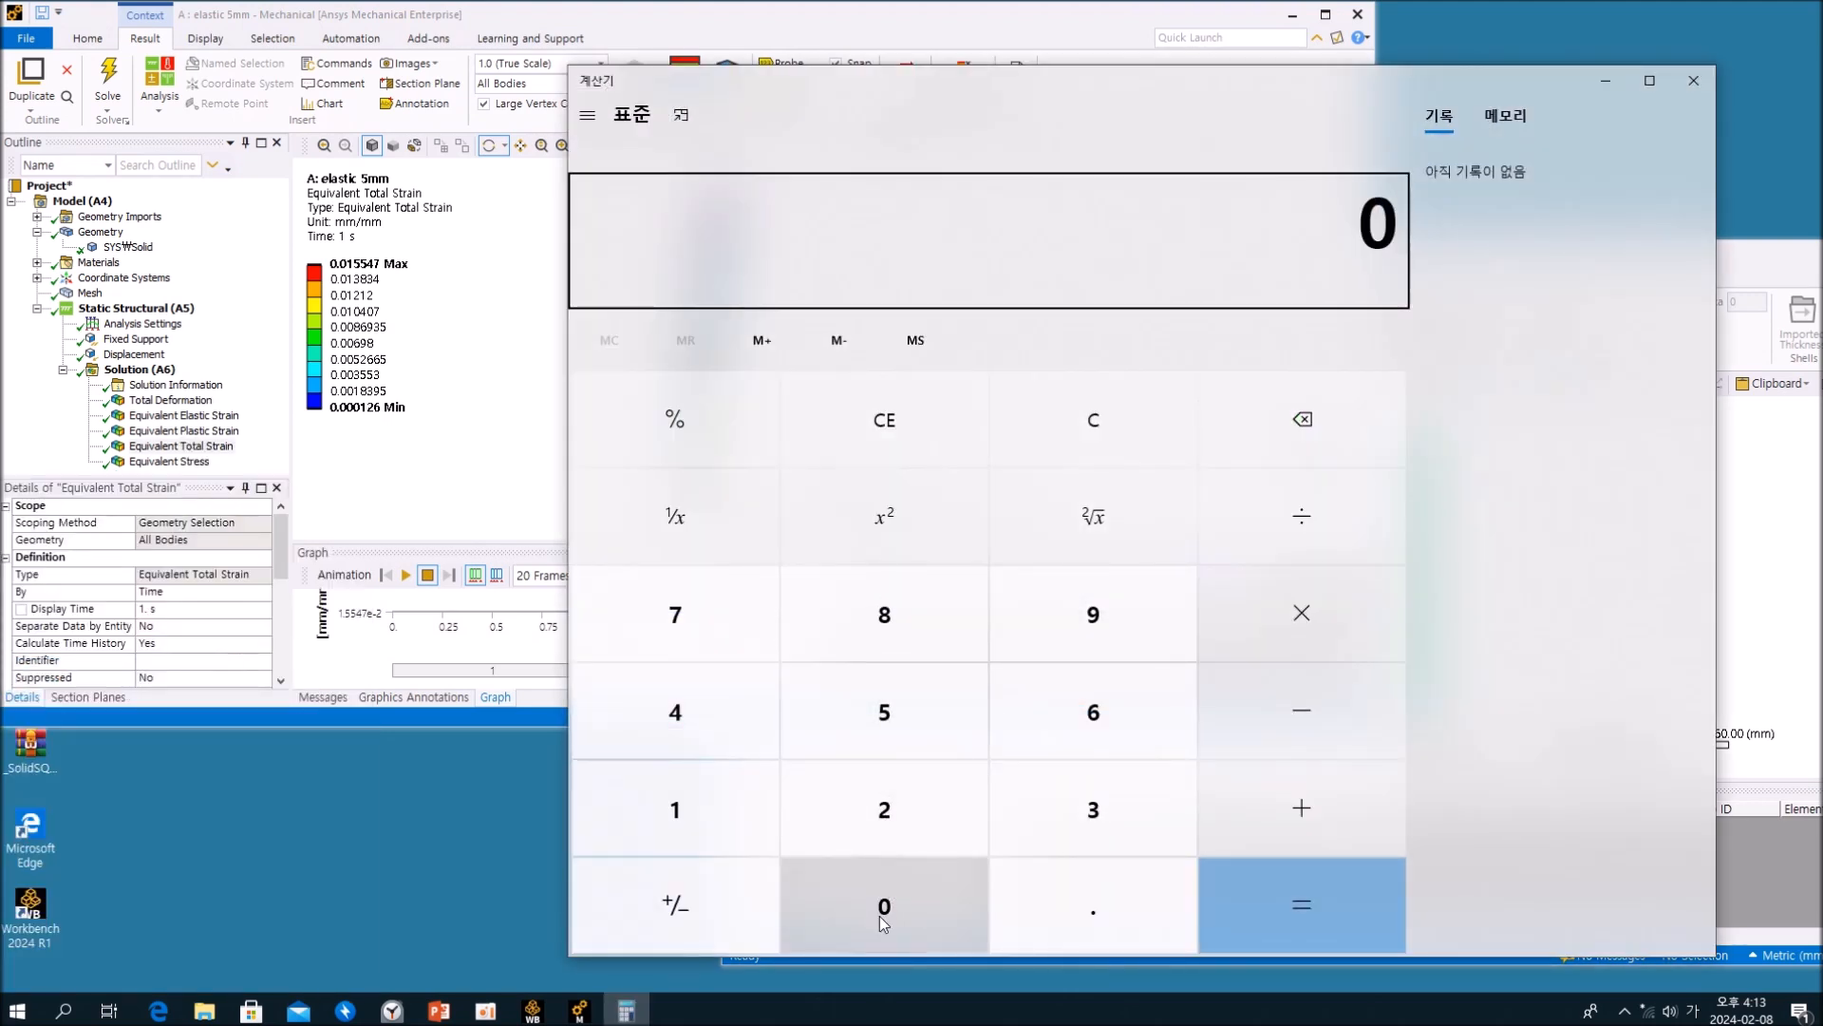
pyautogui.click(1051, 927)
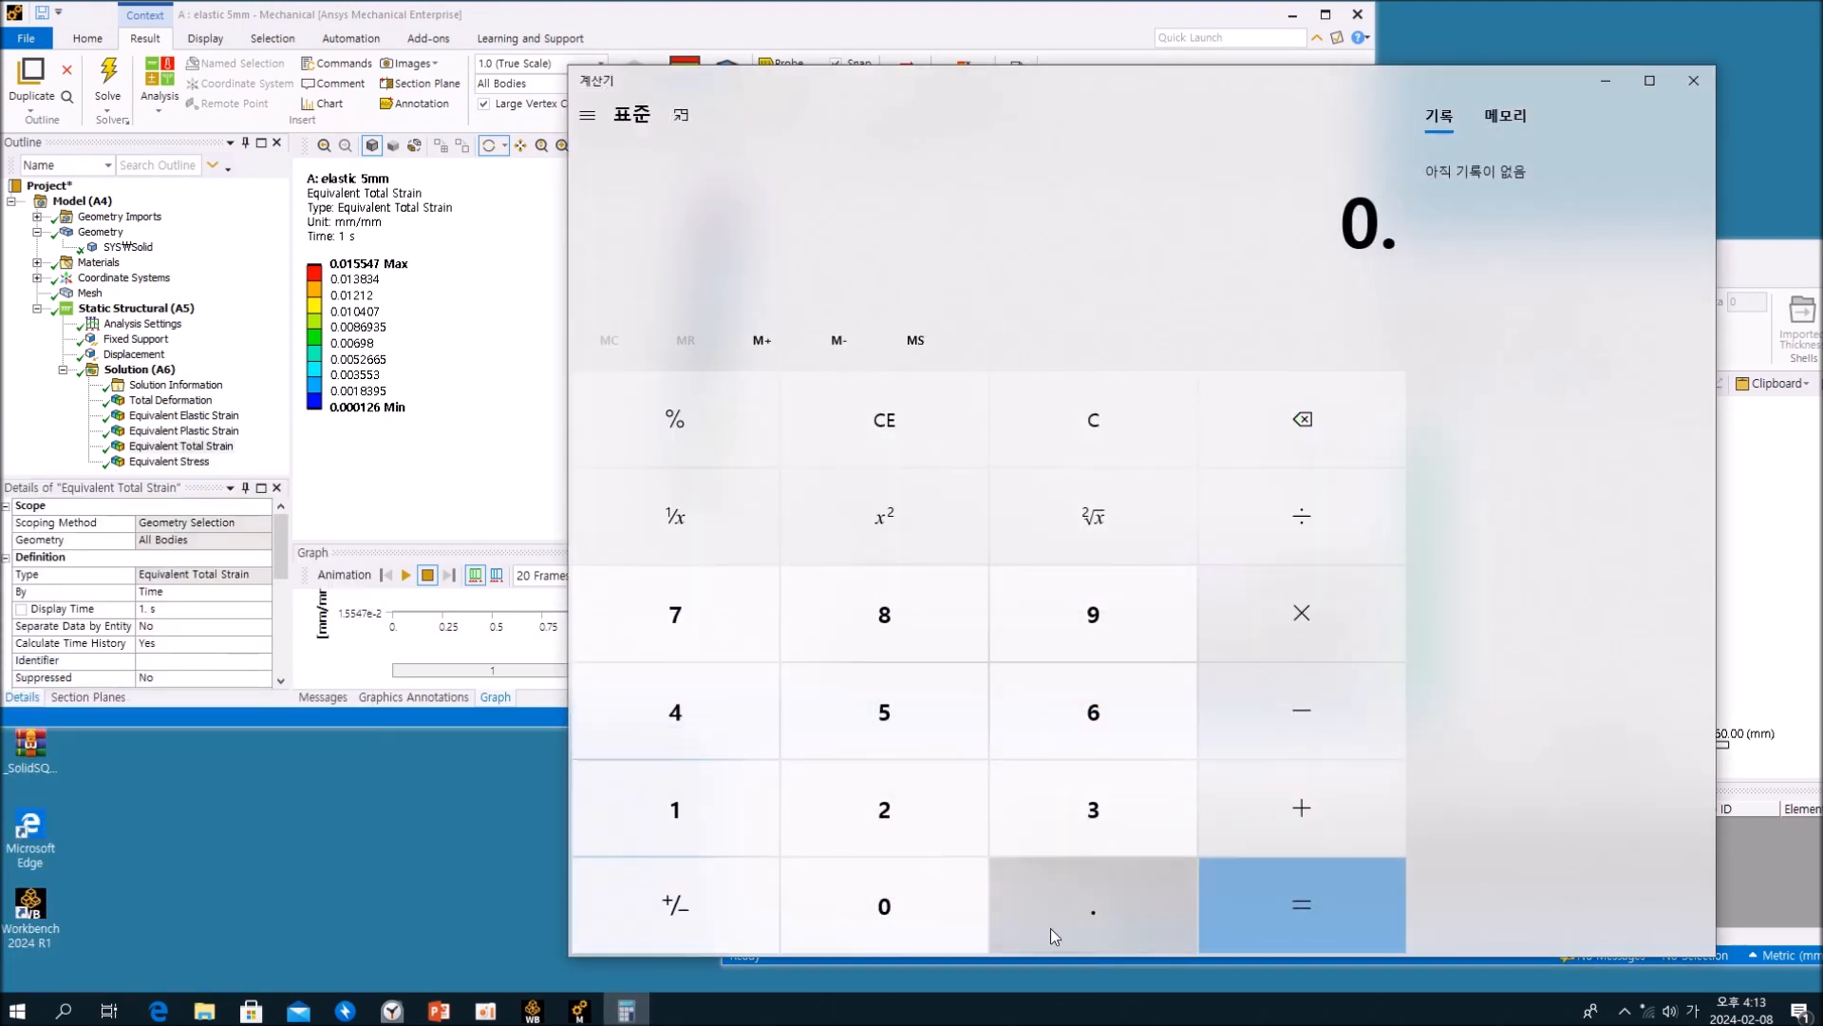
pyautogui.click(902, 926)
pyautogui.click(686, 797)
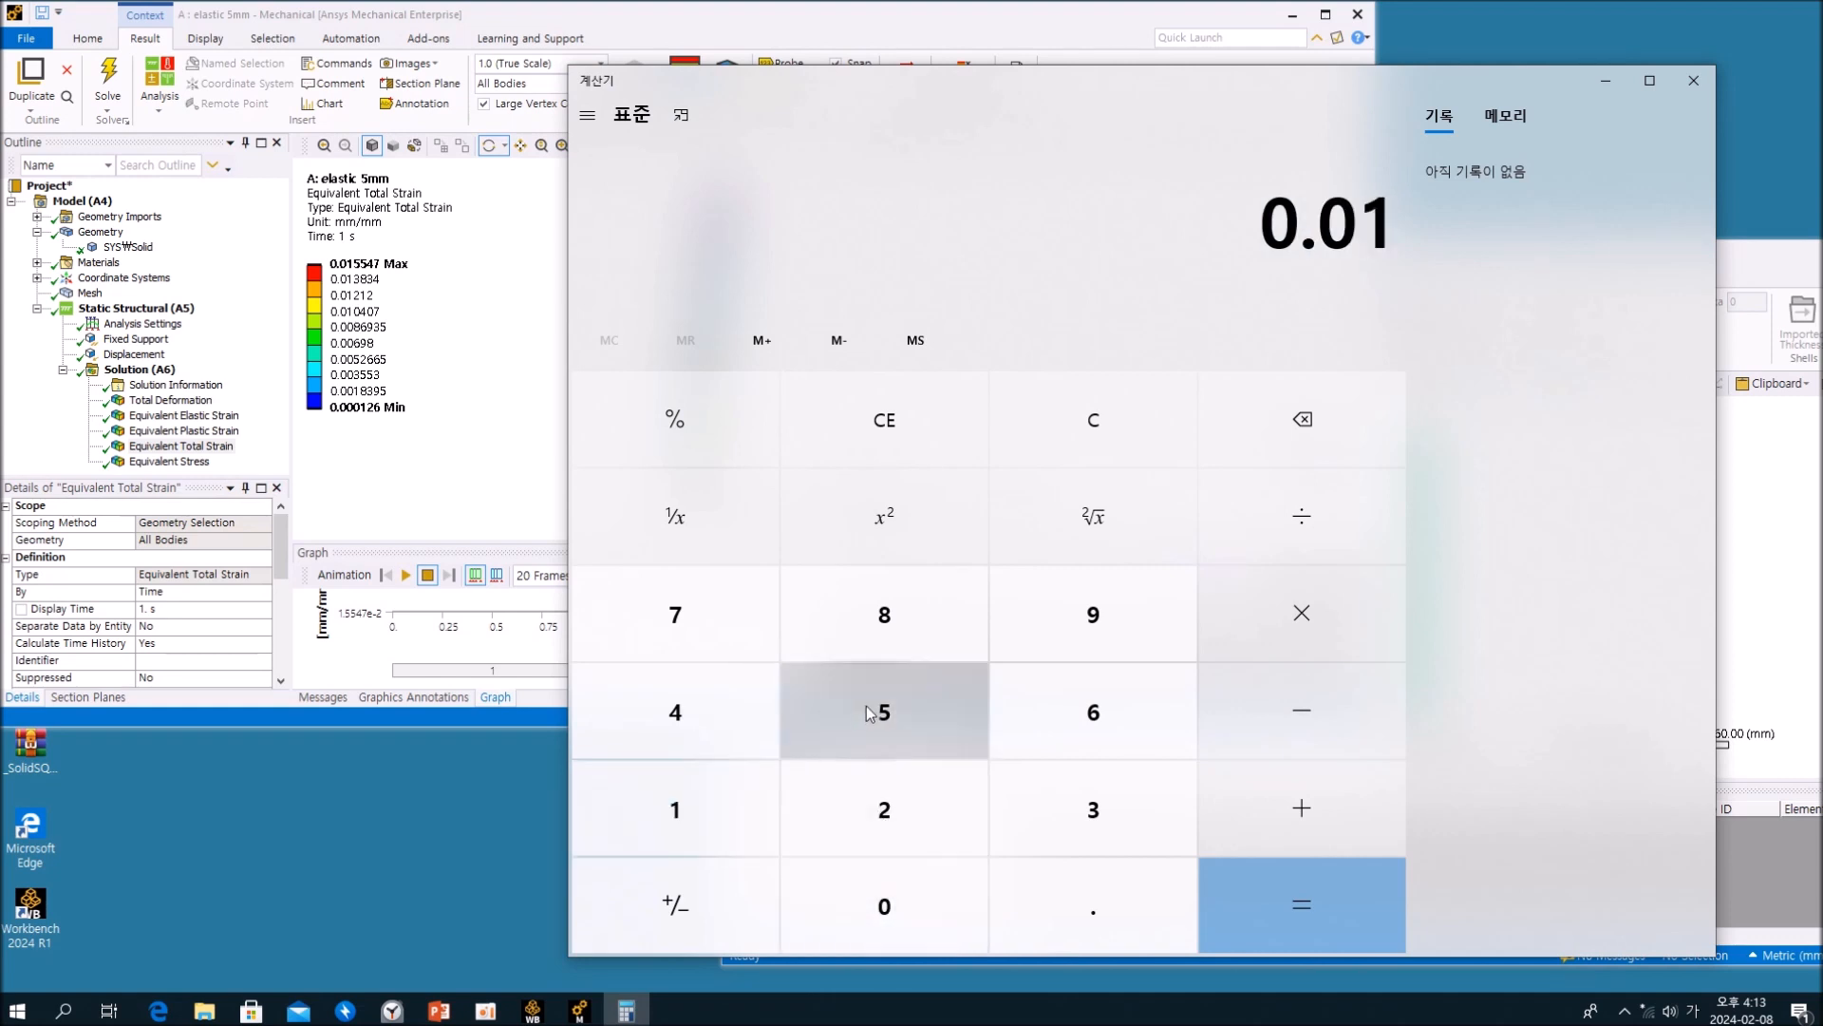
pyautogui.click(866, 705)
pyautogui.click(866, 705)
pyautogui.click(729, 711)
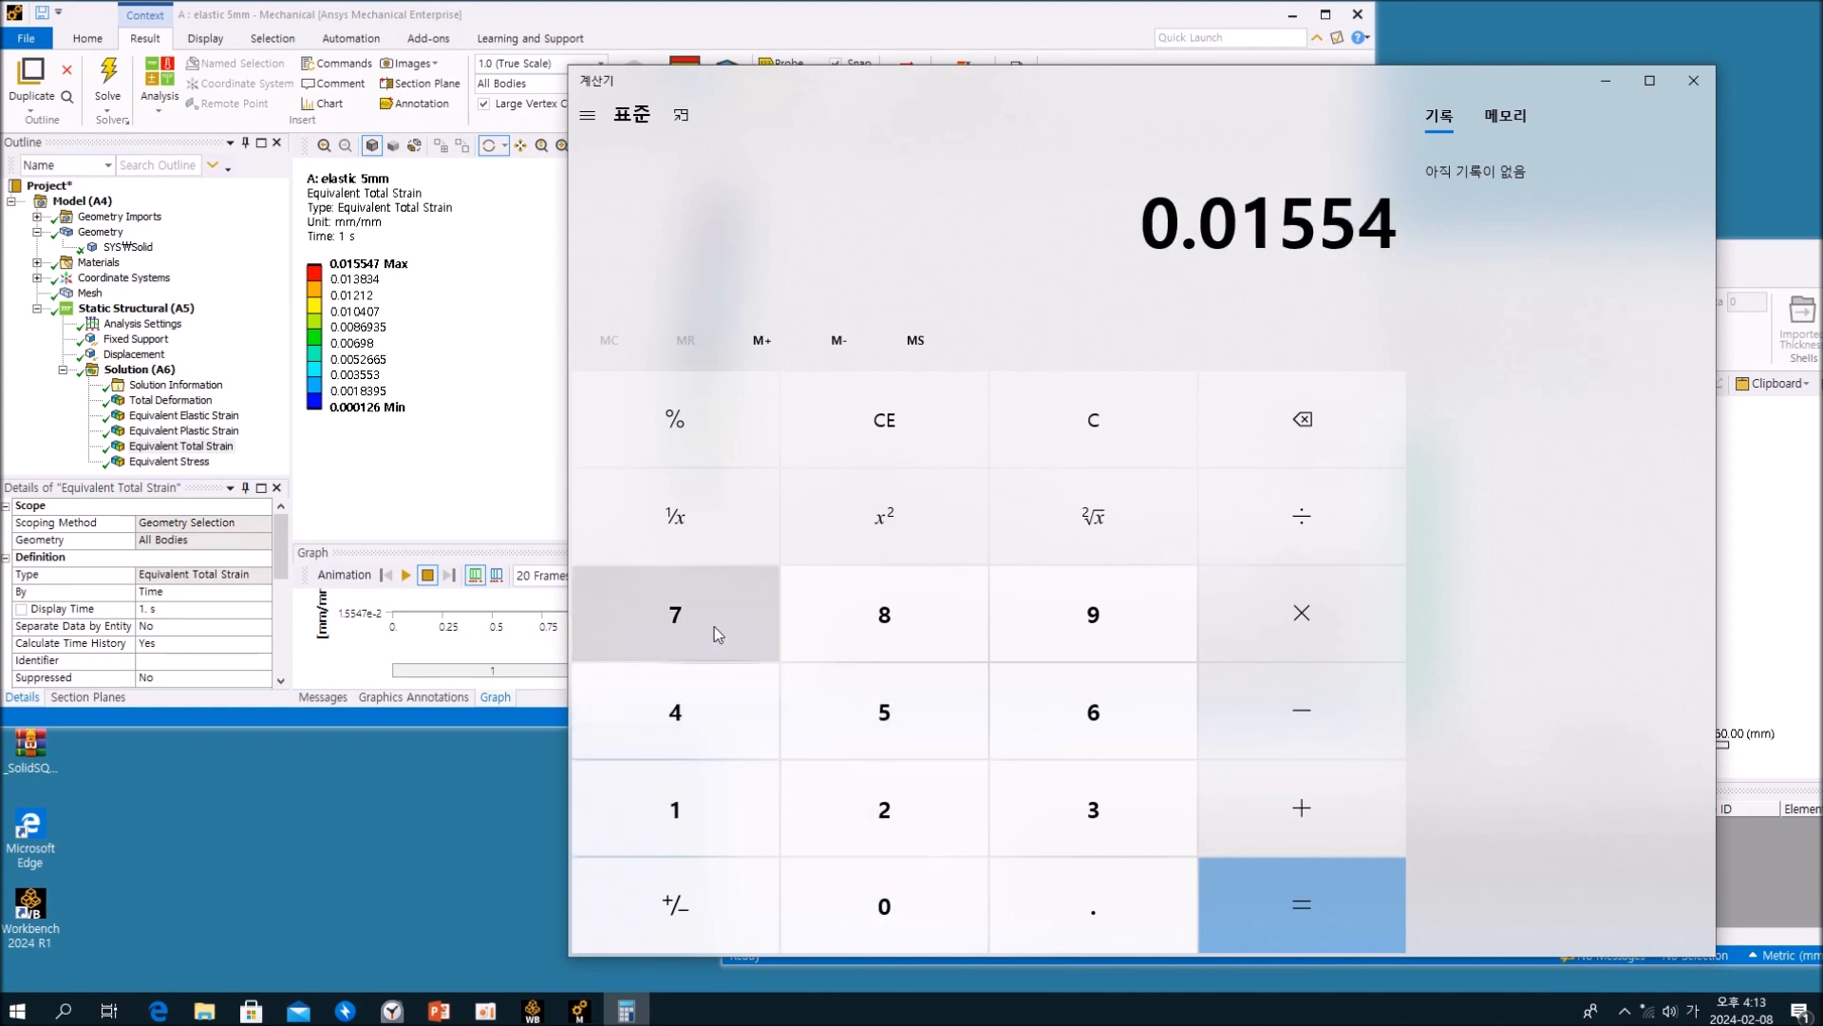
pyautogui.click(715, 627)
pyautogui.click(1262, 630)
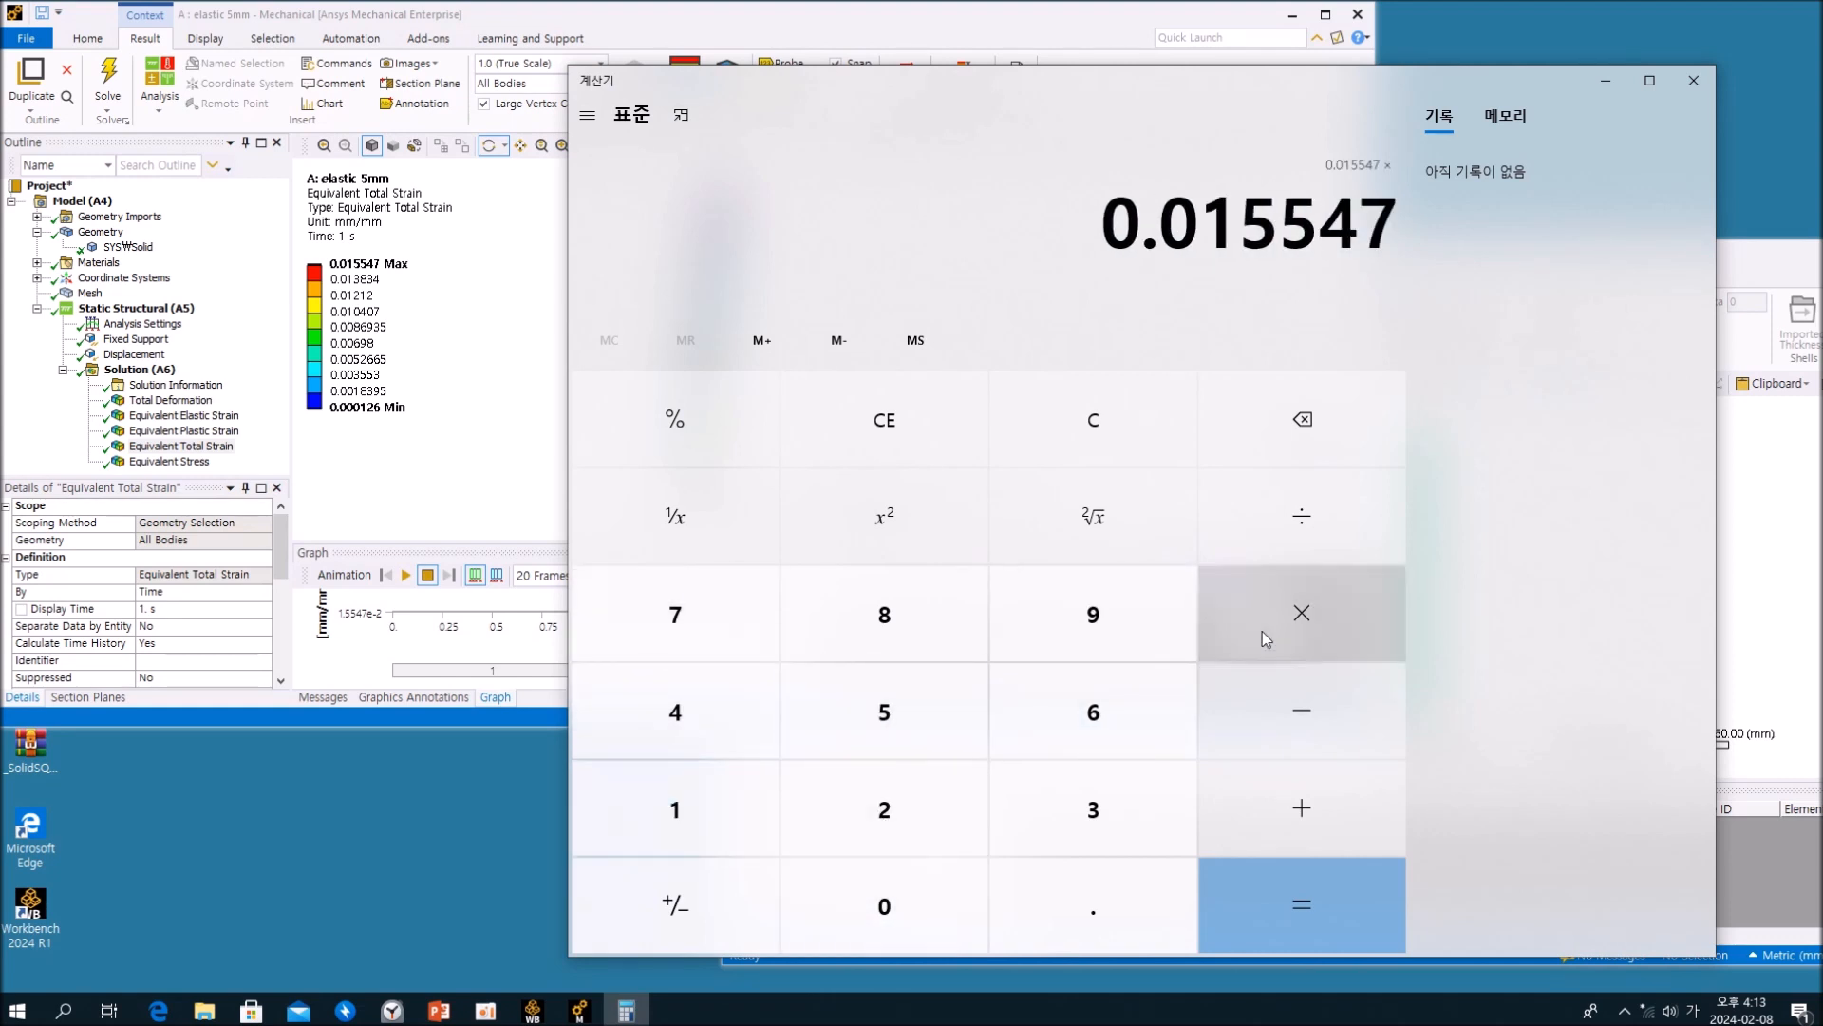
# Step: Return to the elastic 5mm analysis and look up the Young's Modulus of Structural Steel NL
pyautogui.click(631, 26)
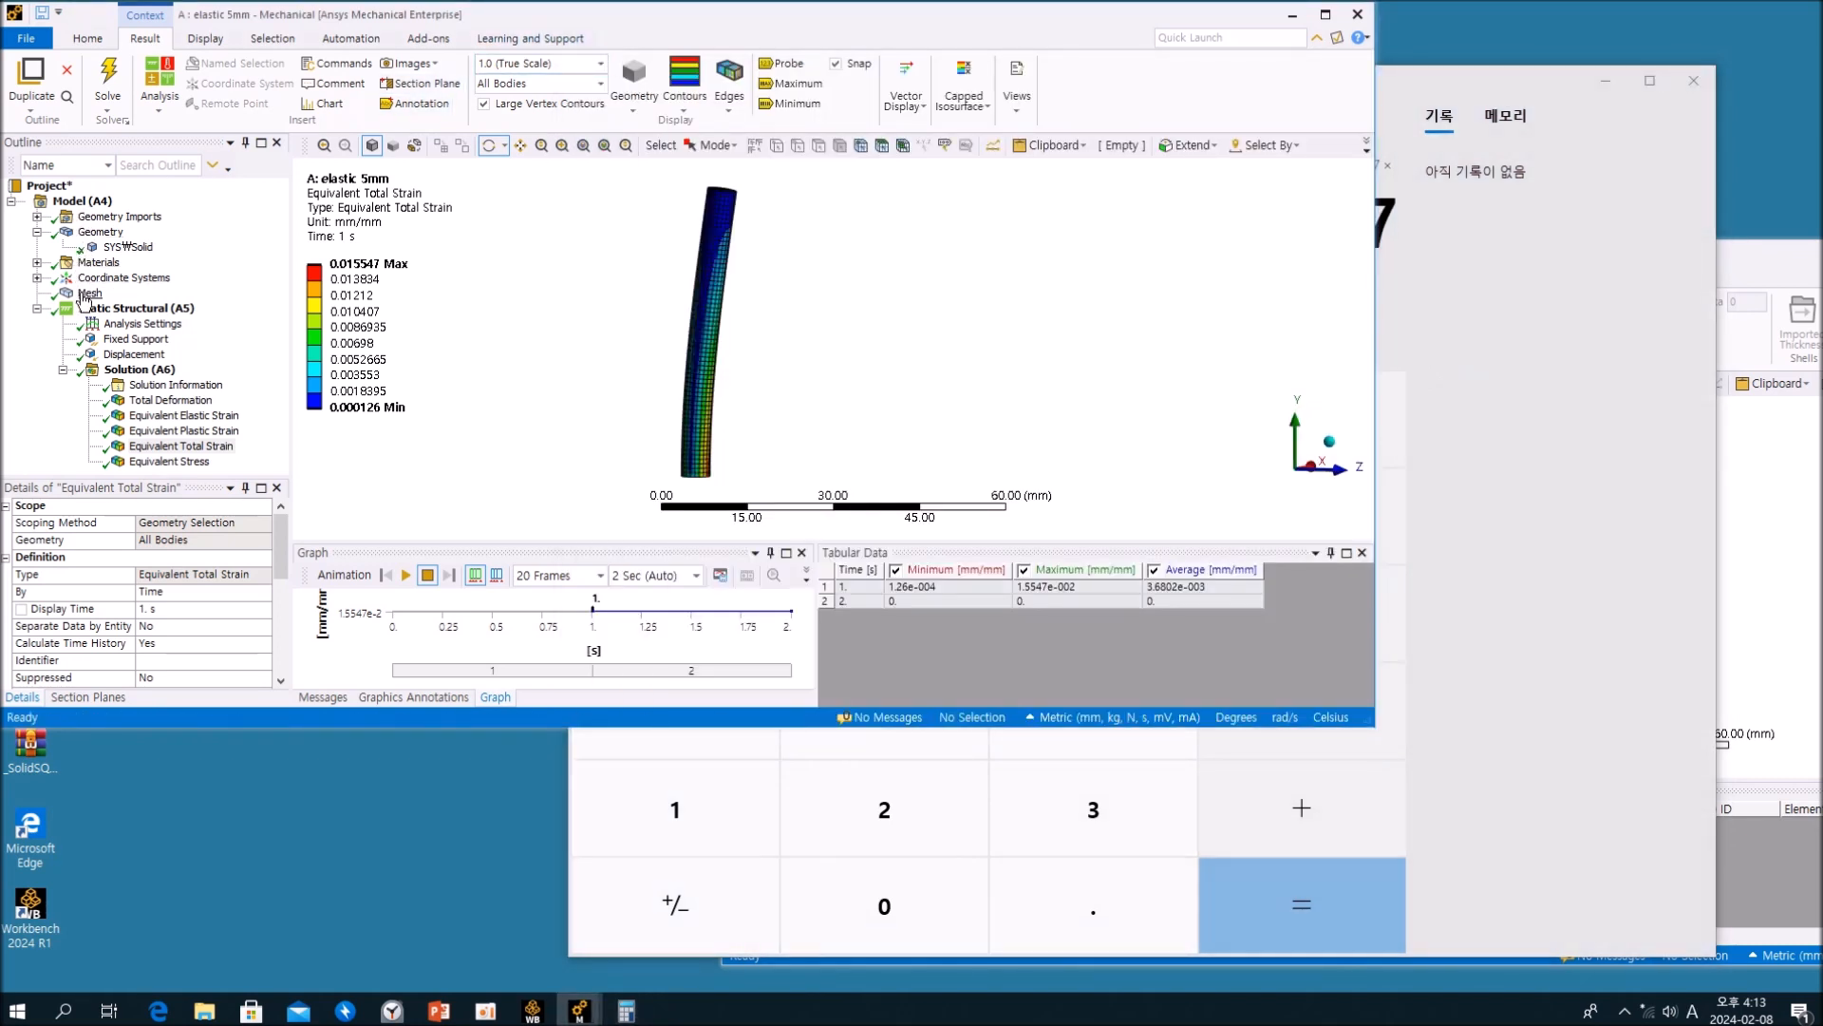
pyautogui.click(37, 262)
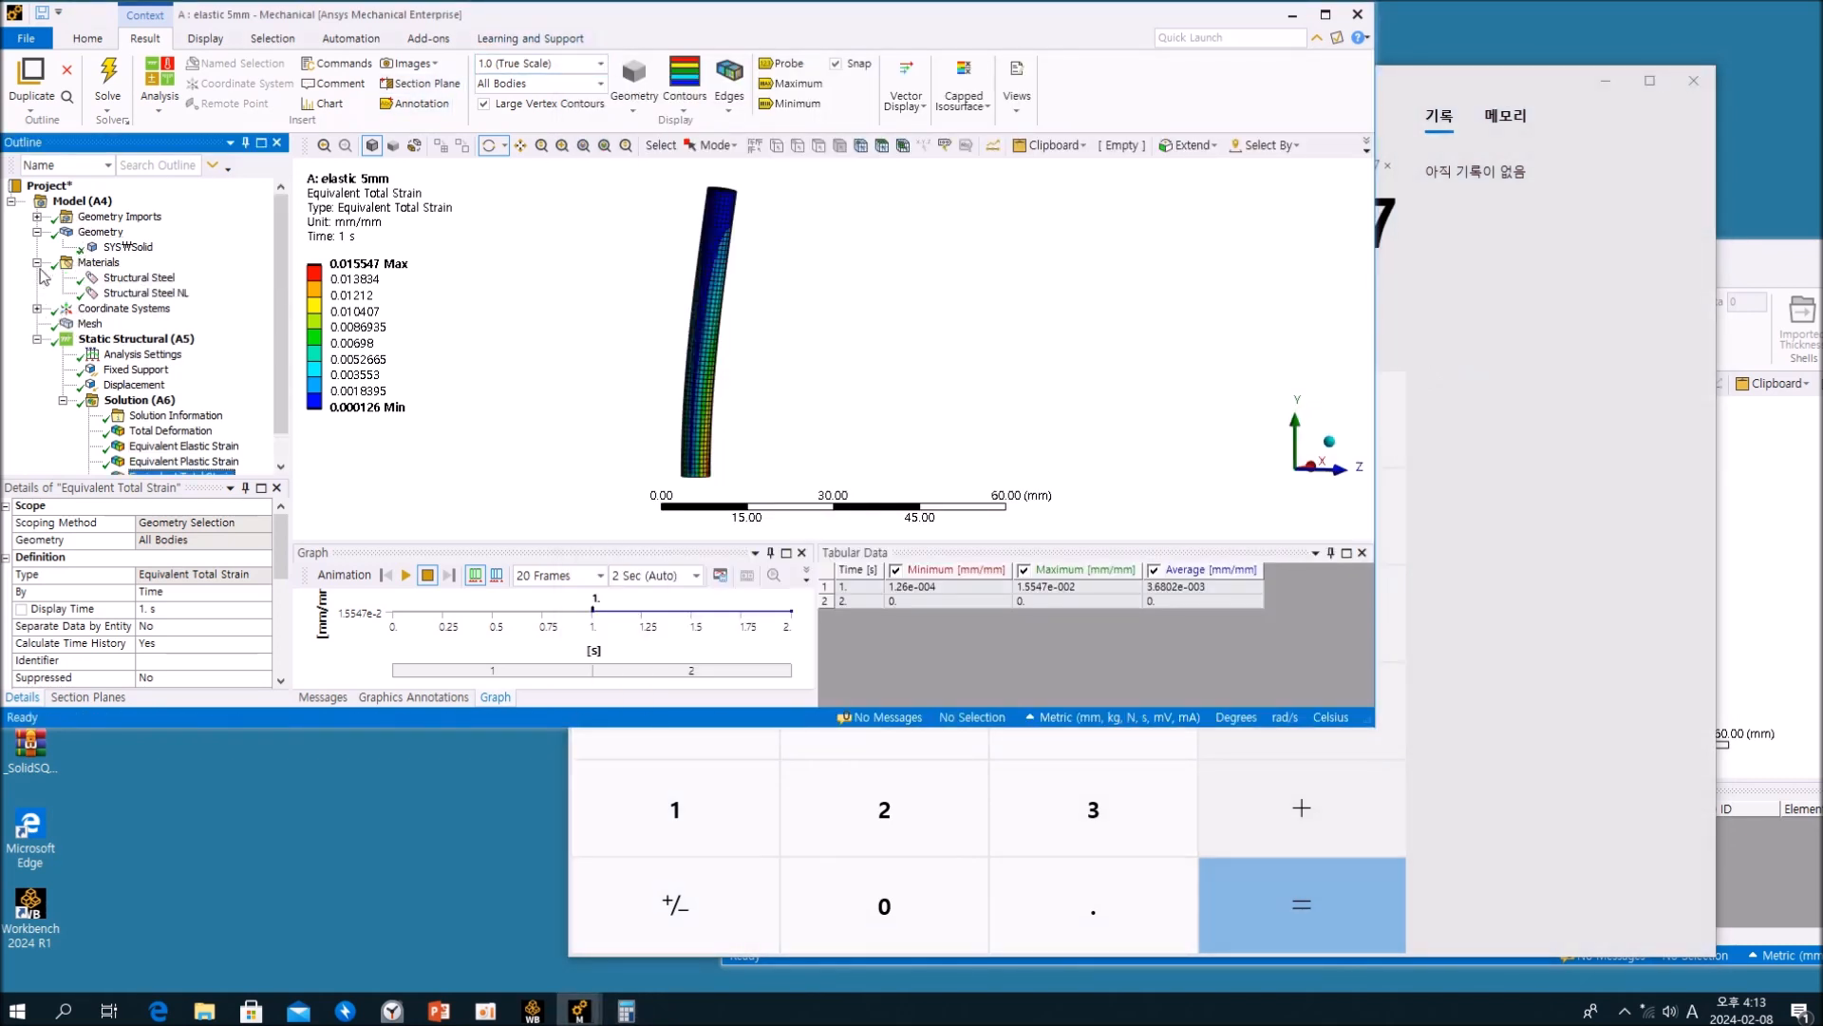
pyautogui.click(143, 292)
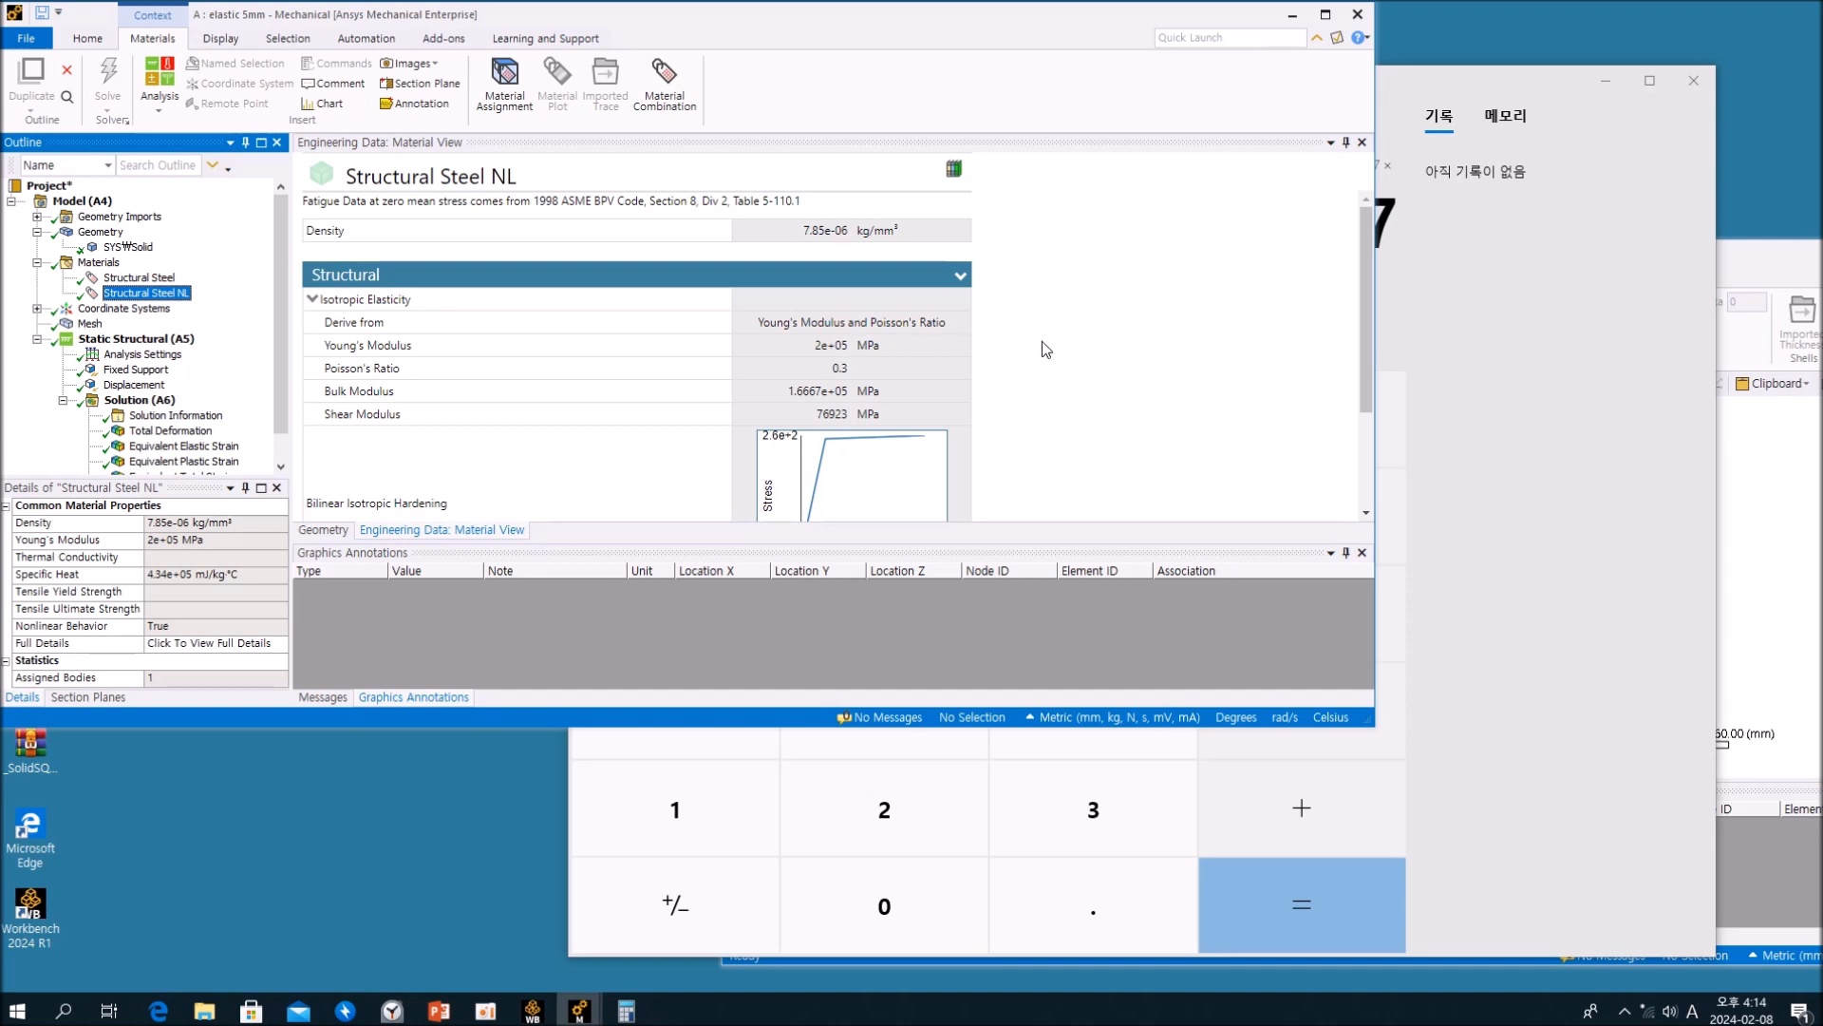
pyautogui.click(1472, 671)
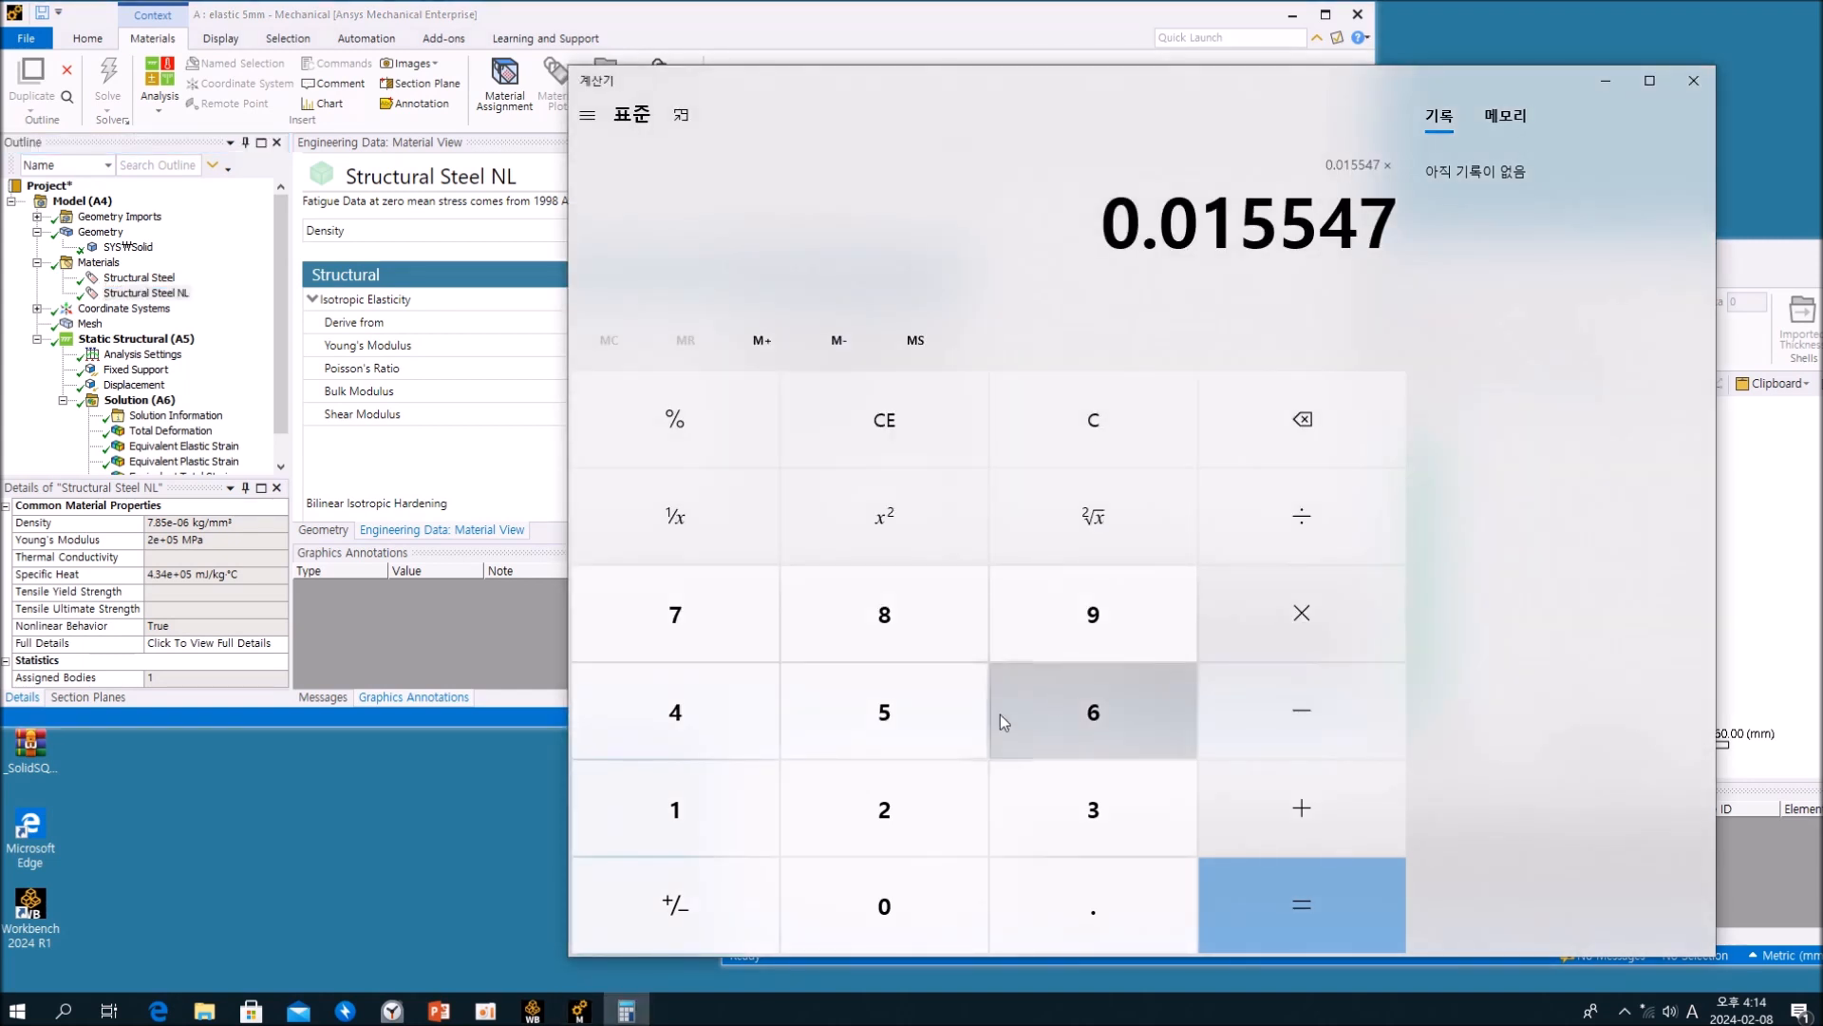
pyautogui.click(914, 817)
pyautogui.click(887, 892)
pyautogui.click(887, 892)
pyautogui.click(887, 891)
pyautogui.click(887, 892)
pyautogui.click(887, 892)
pyautogui.click(887, 892)
pyautogui.click(887, 892)
pyautogui.click(887, 891)
pyautogui.click(886, 893)
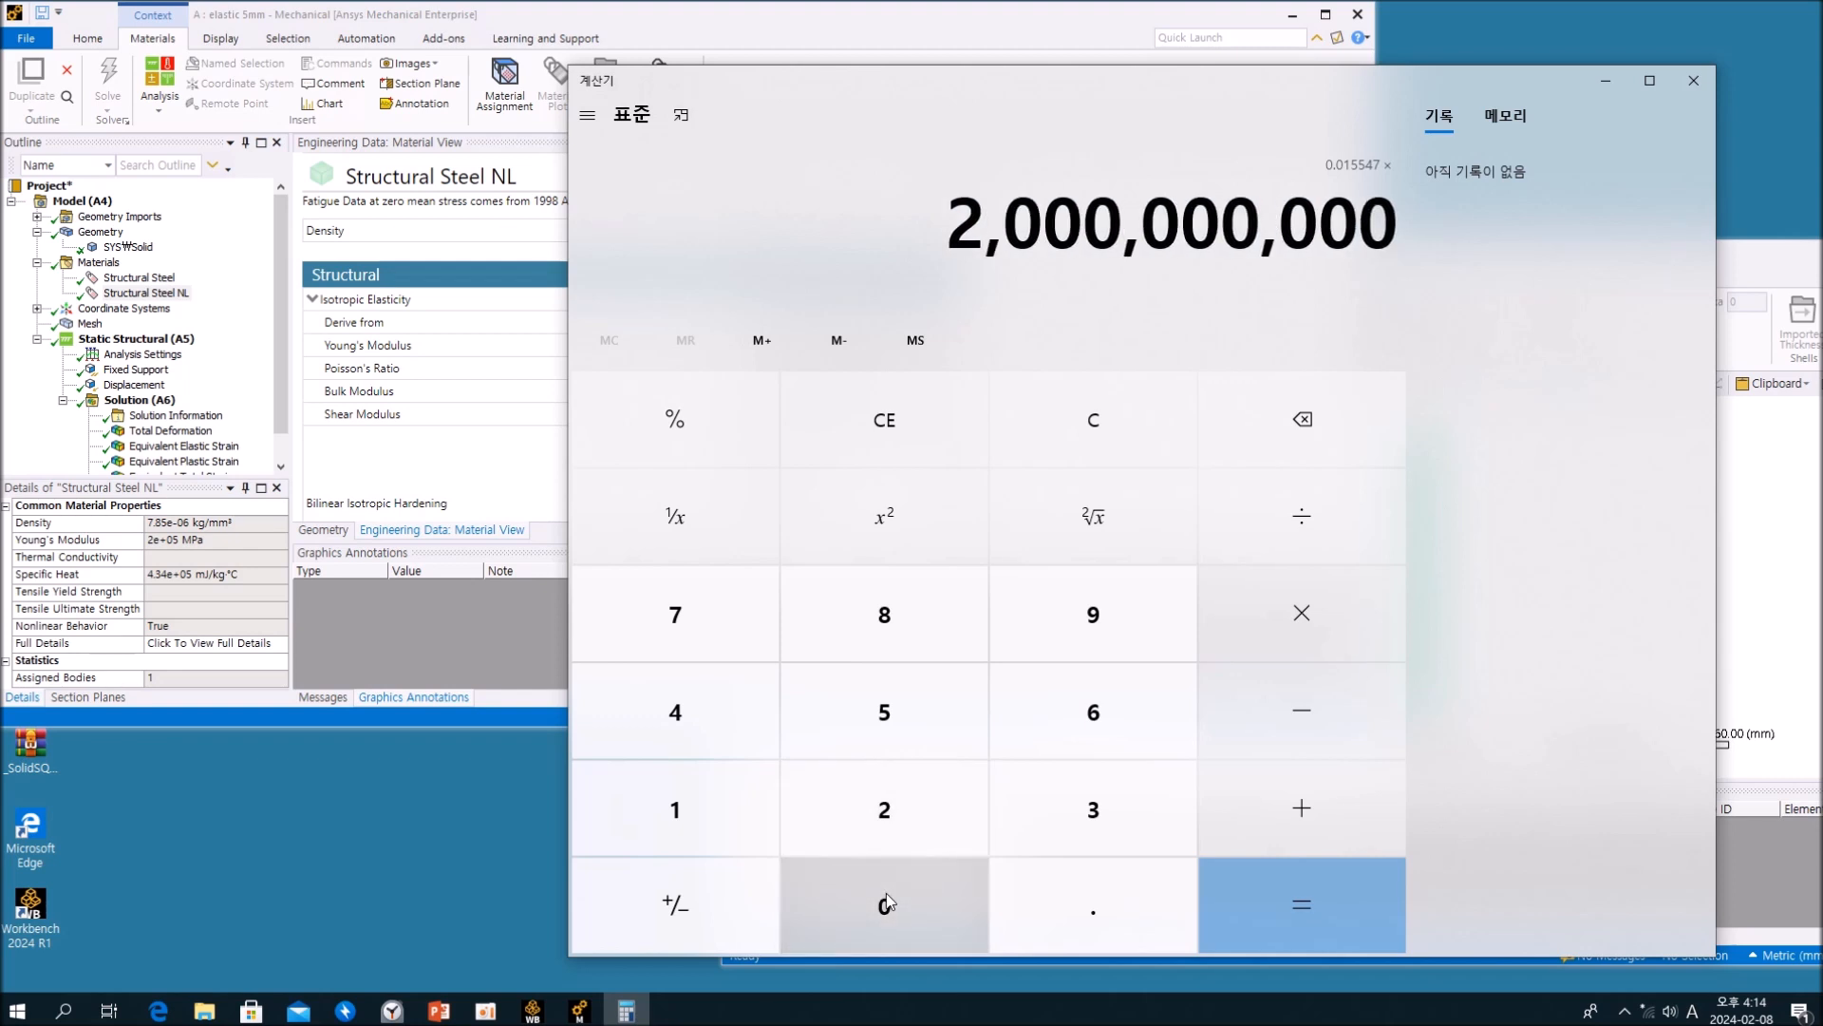
pyautogui.moveTo(1024, 82); pyautogui.dragTo(973, 418)
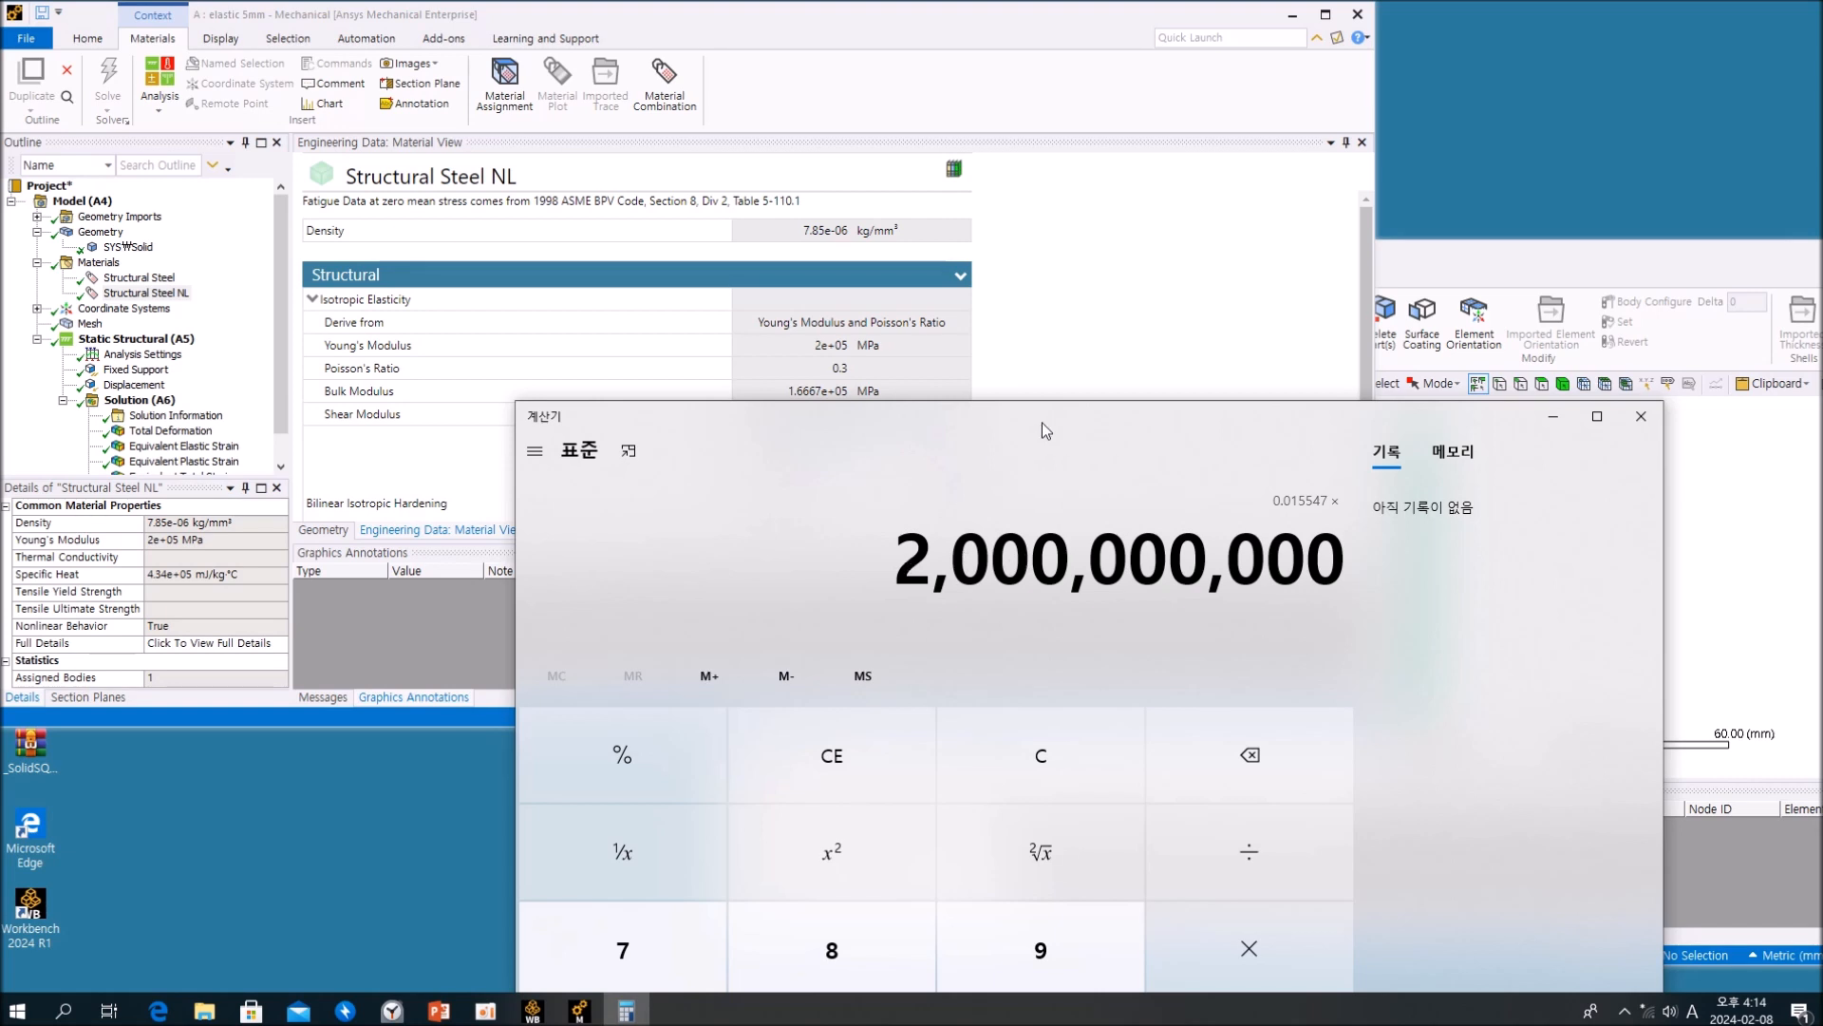
pyautogui.moveTo(1040, 422); pyautogui.dragTo(1090, 84)
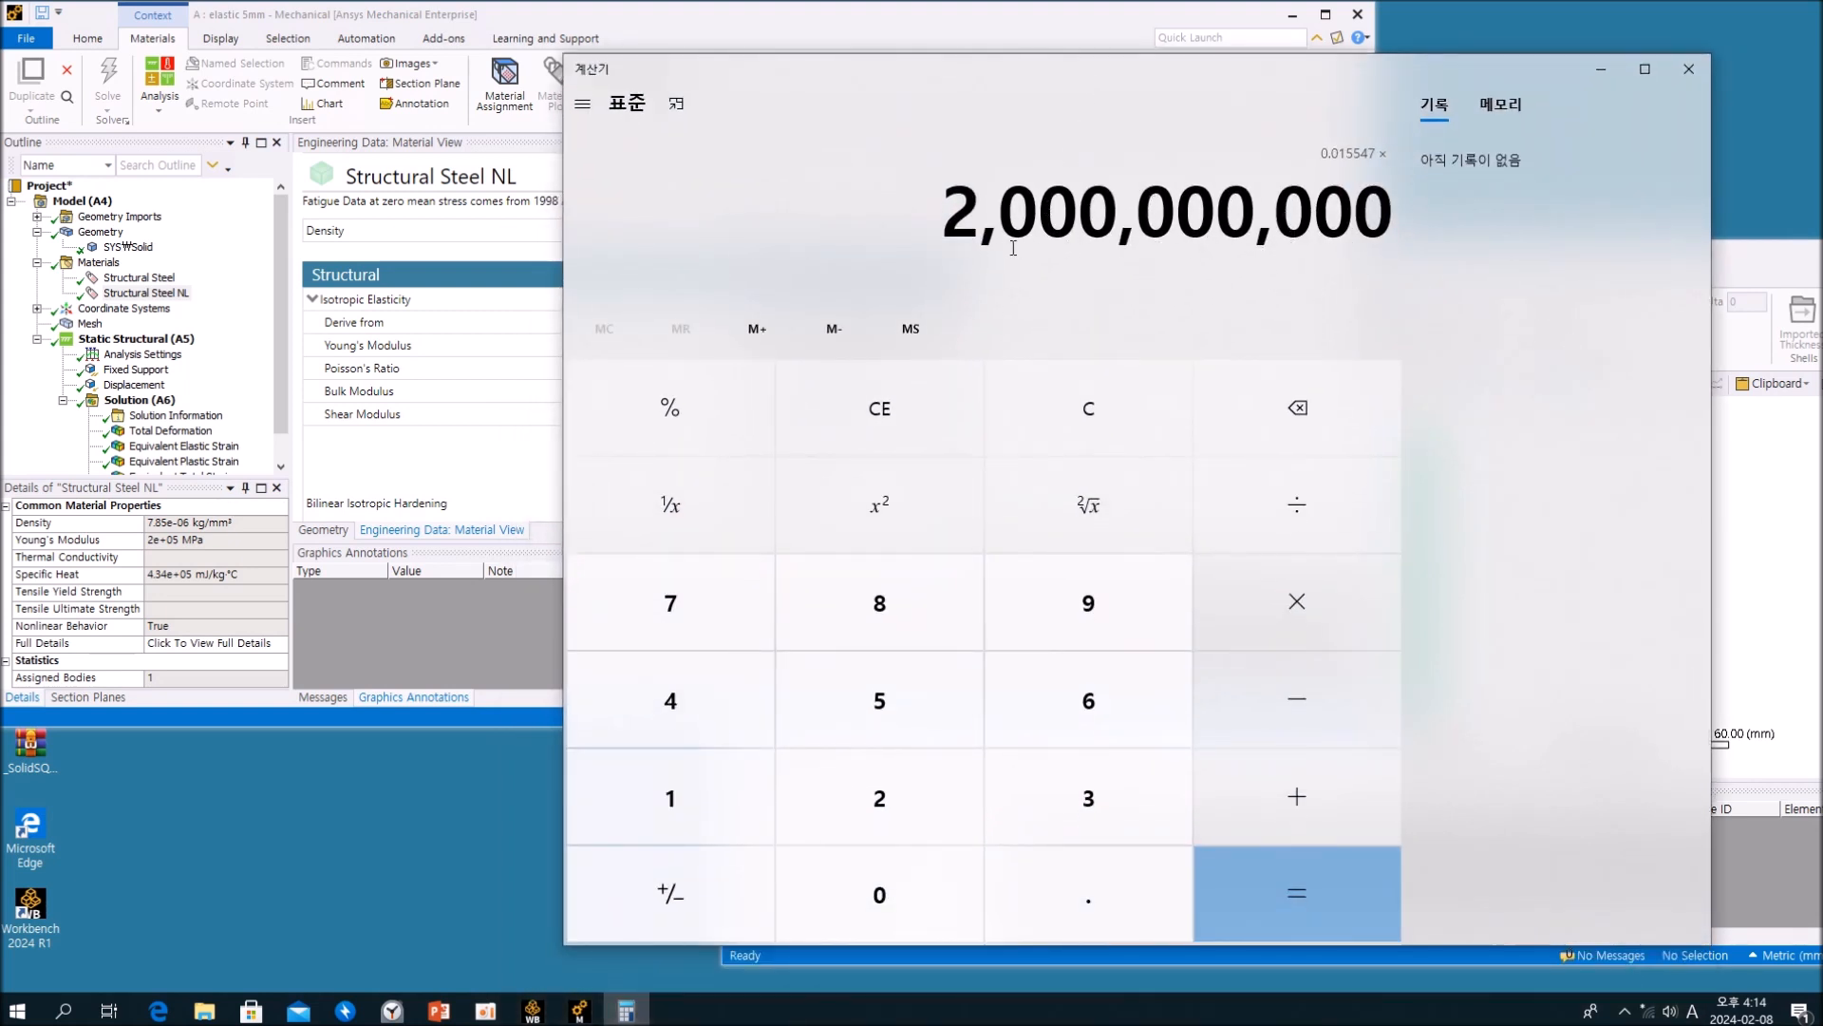
pyautogui.click(902, 897)
pyautogui.click(903, 897)
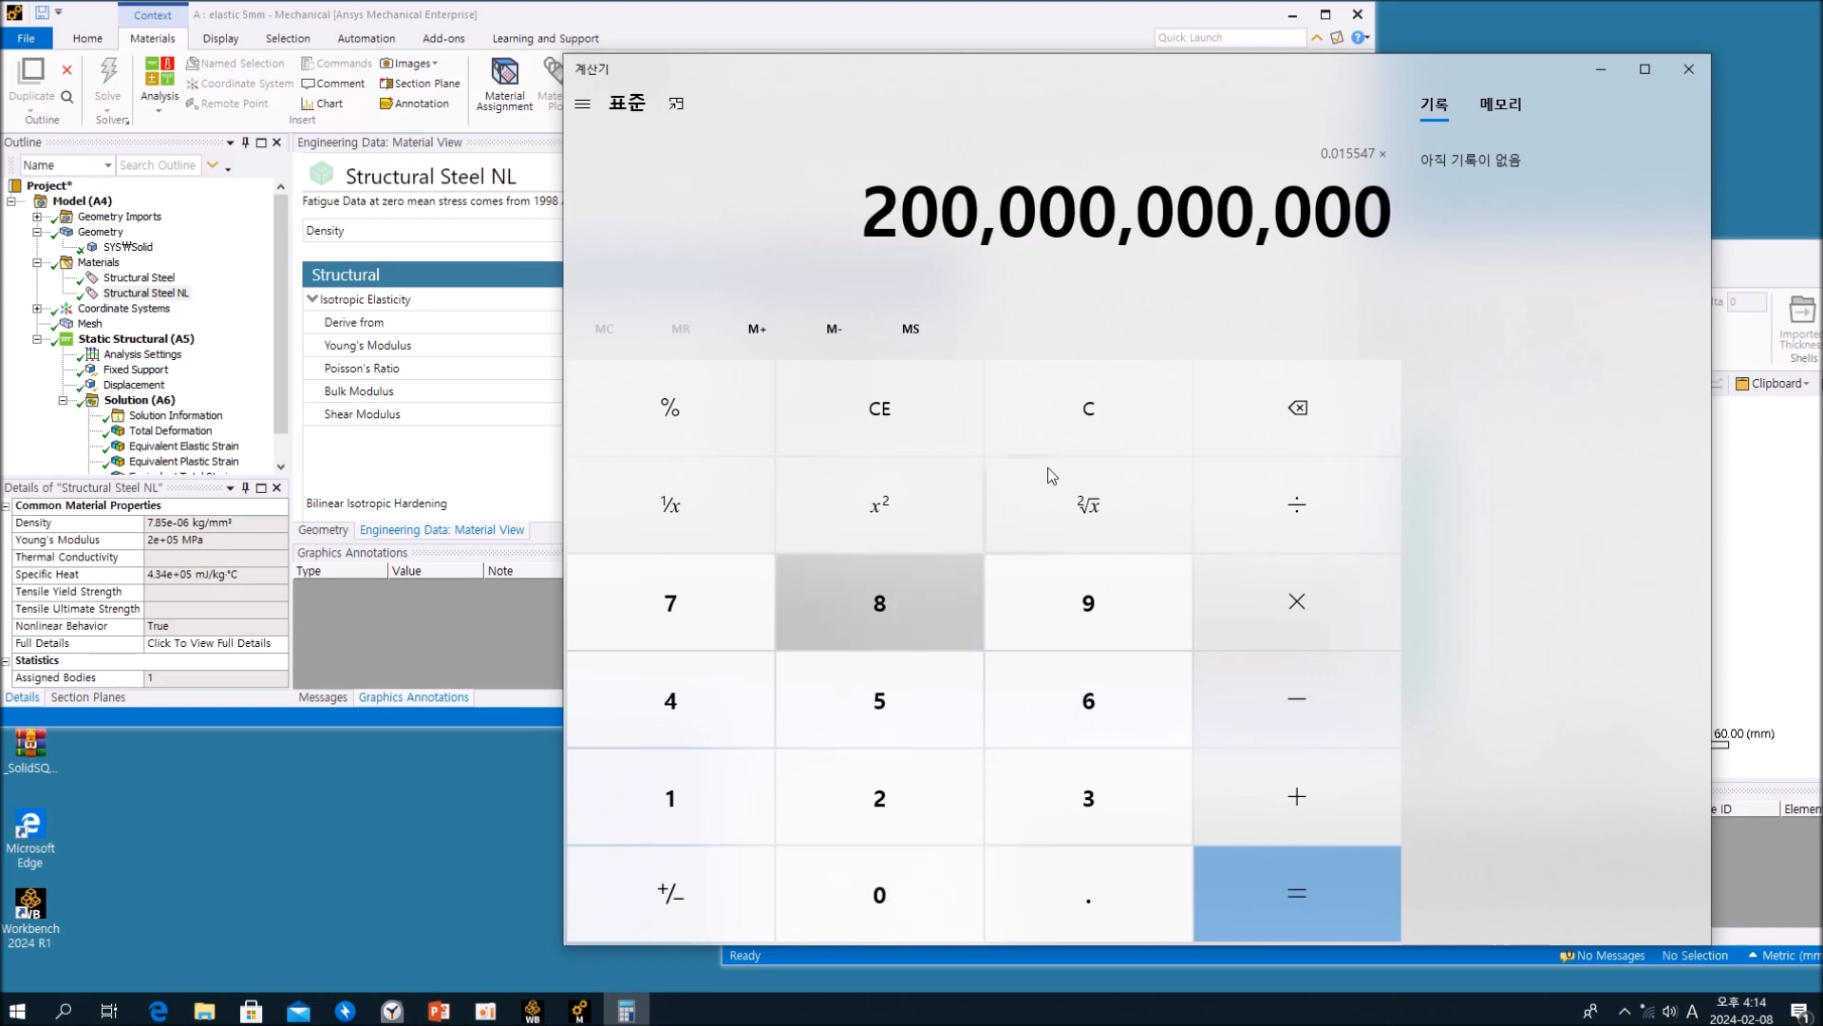
pyautogui.moveTo(1170, 67); pyautogui.dragTo(1143, 448)
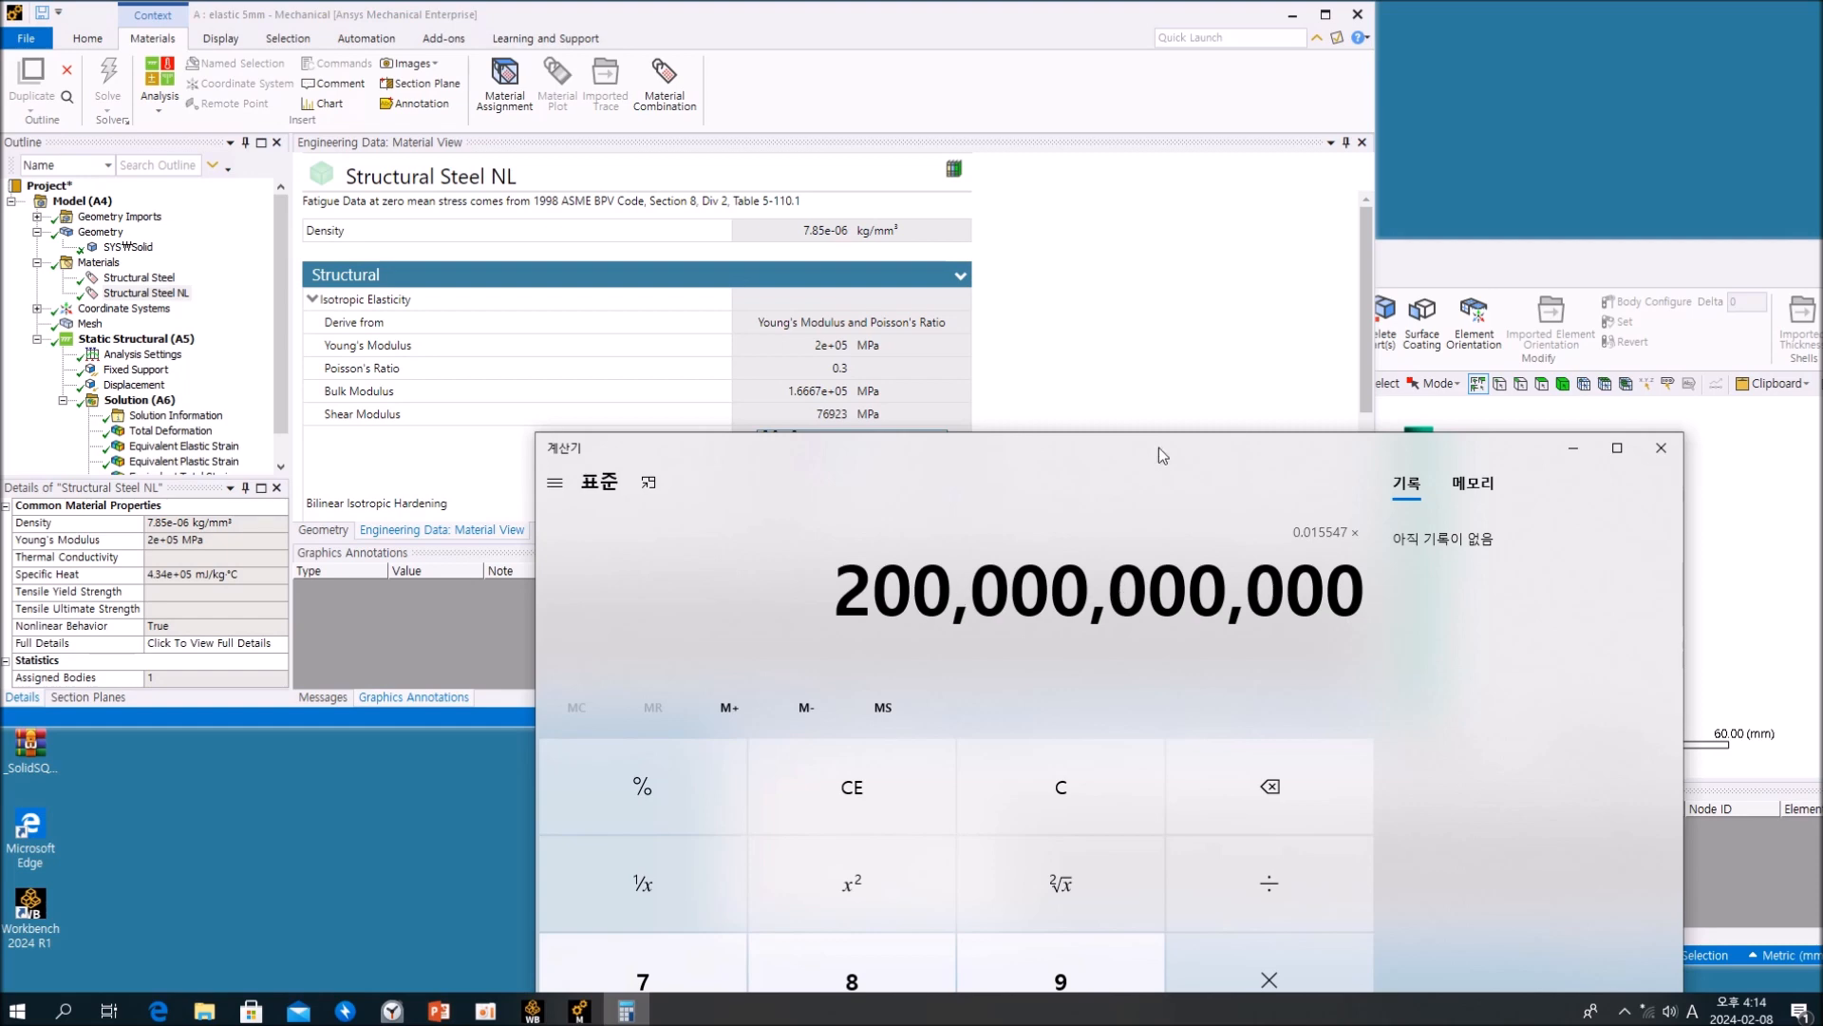
pyautogui.moveTo(1154, 456); pyautogui.dragTo(1176, 65)
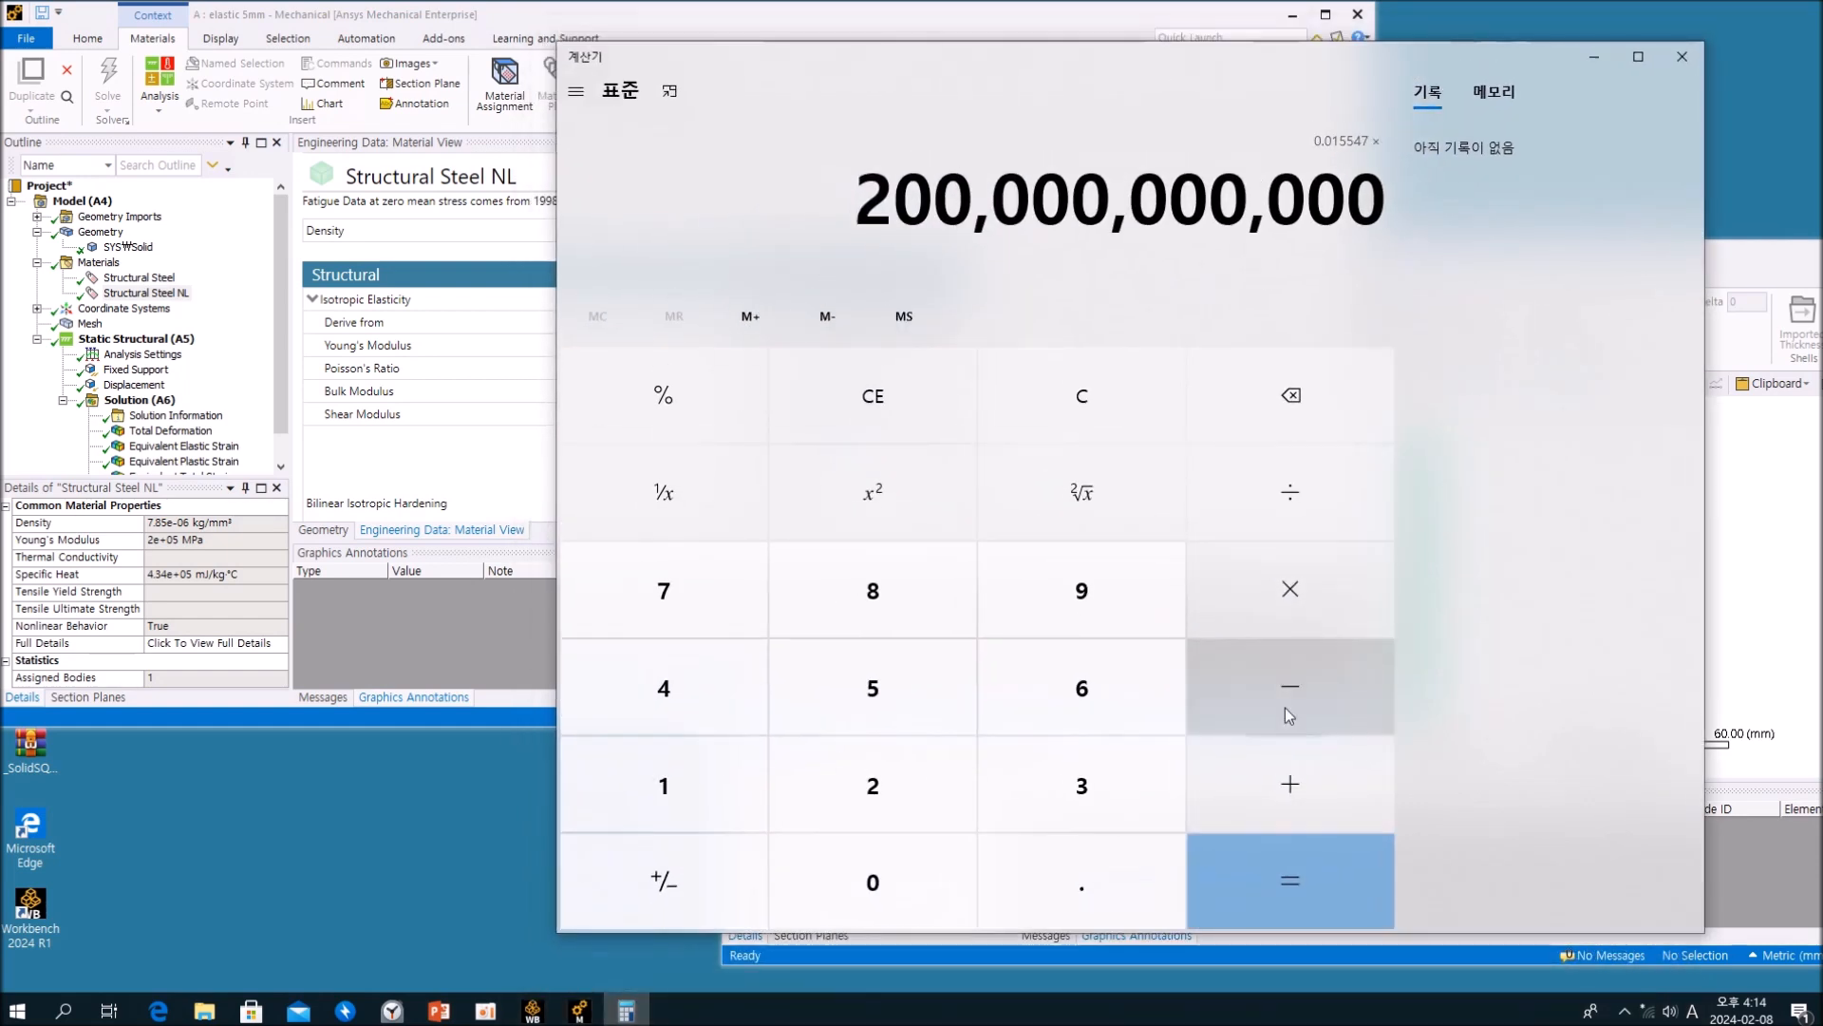
pyautogui.click(1273, 868)
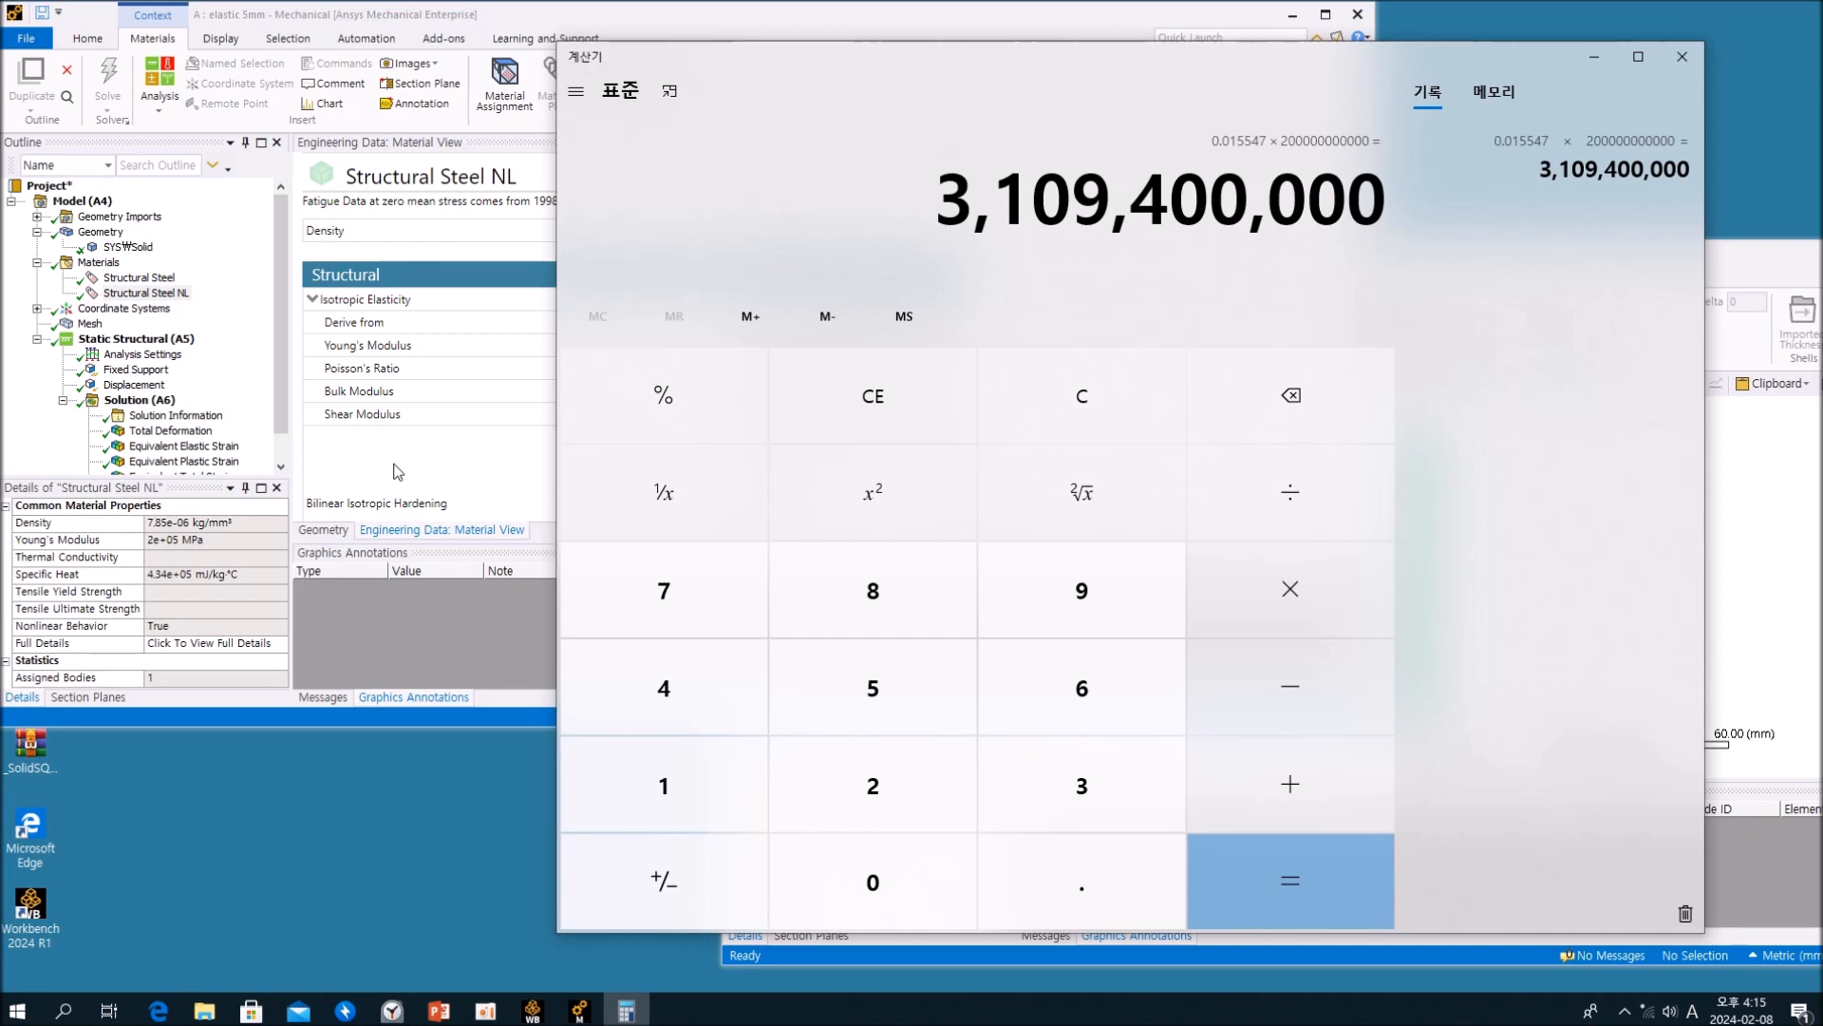
# Step: Compare the maximum Equivalent Stress of the elastic 5mm analysis with the calculated product and minimize the calculator
pyautogui.click(274, 388)
pyautogui.scroll(-1, 275, 388)
pyautogui.click(190, 462)
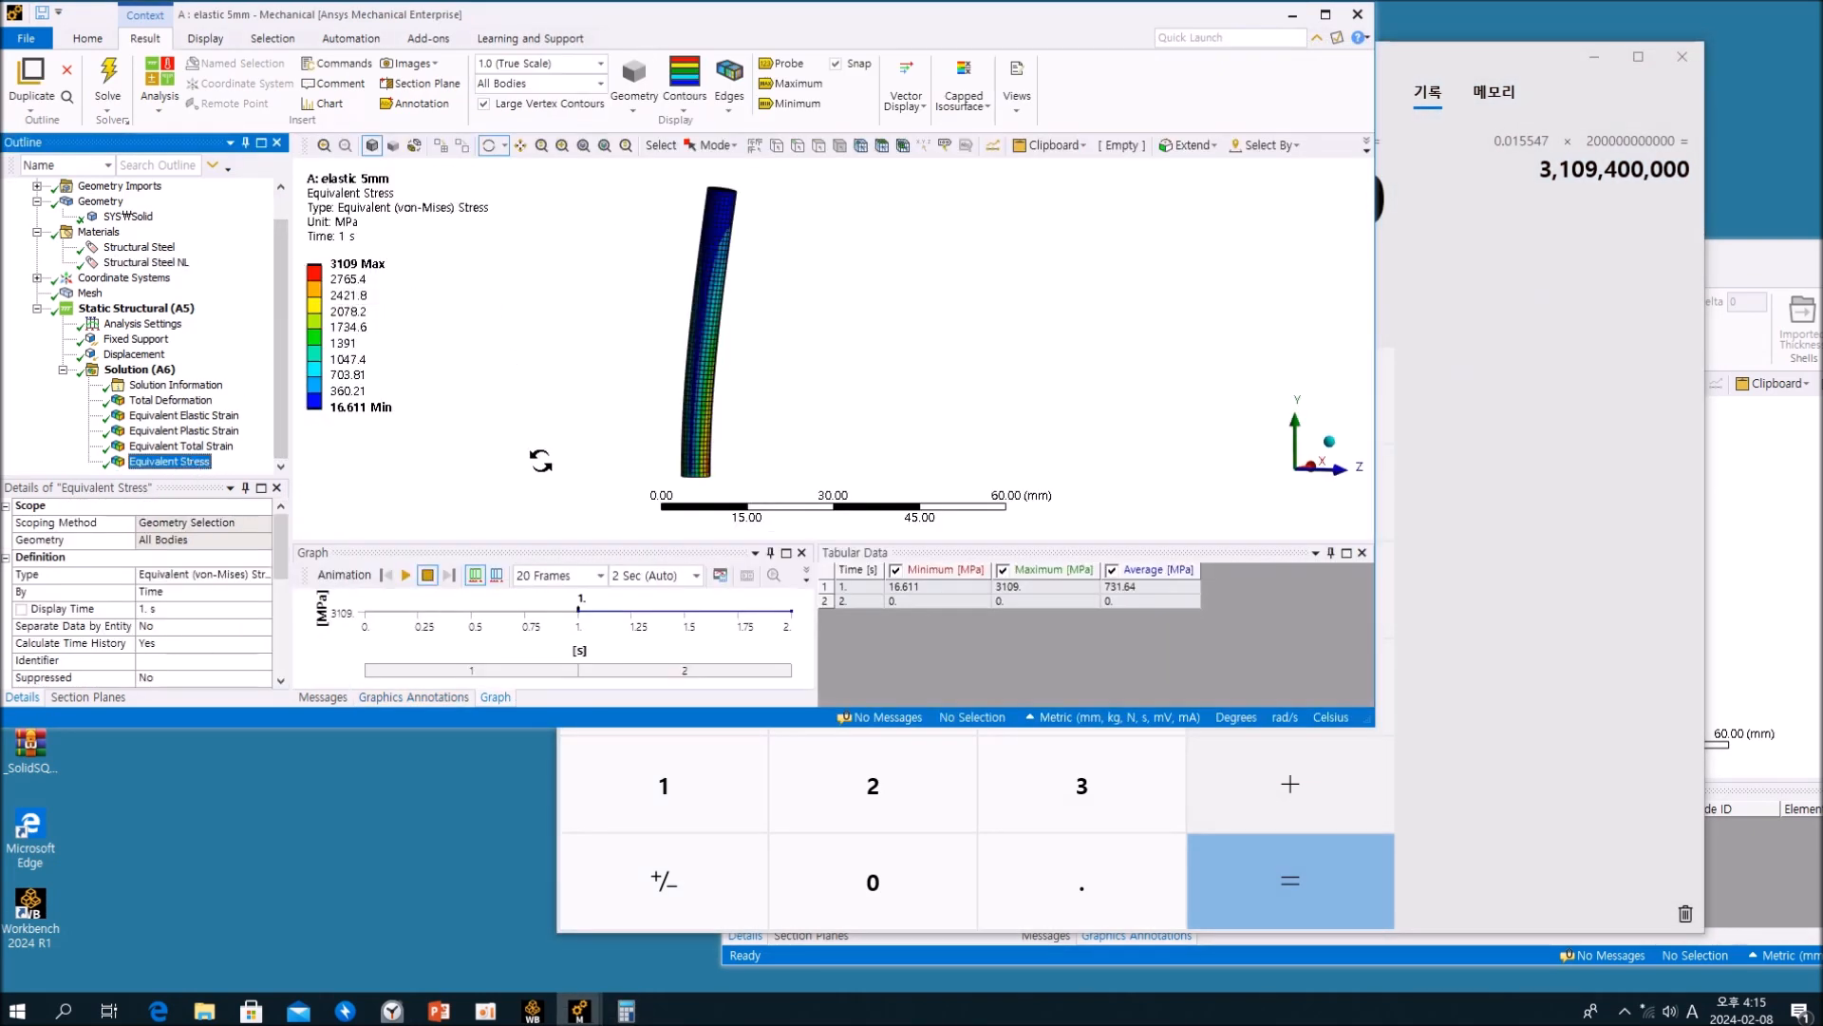
pyautogui.click(1565, 405)
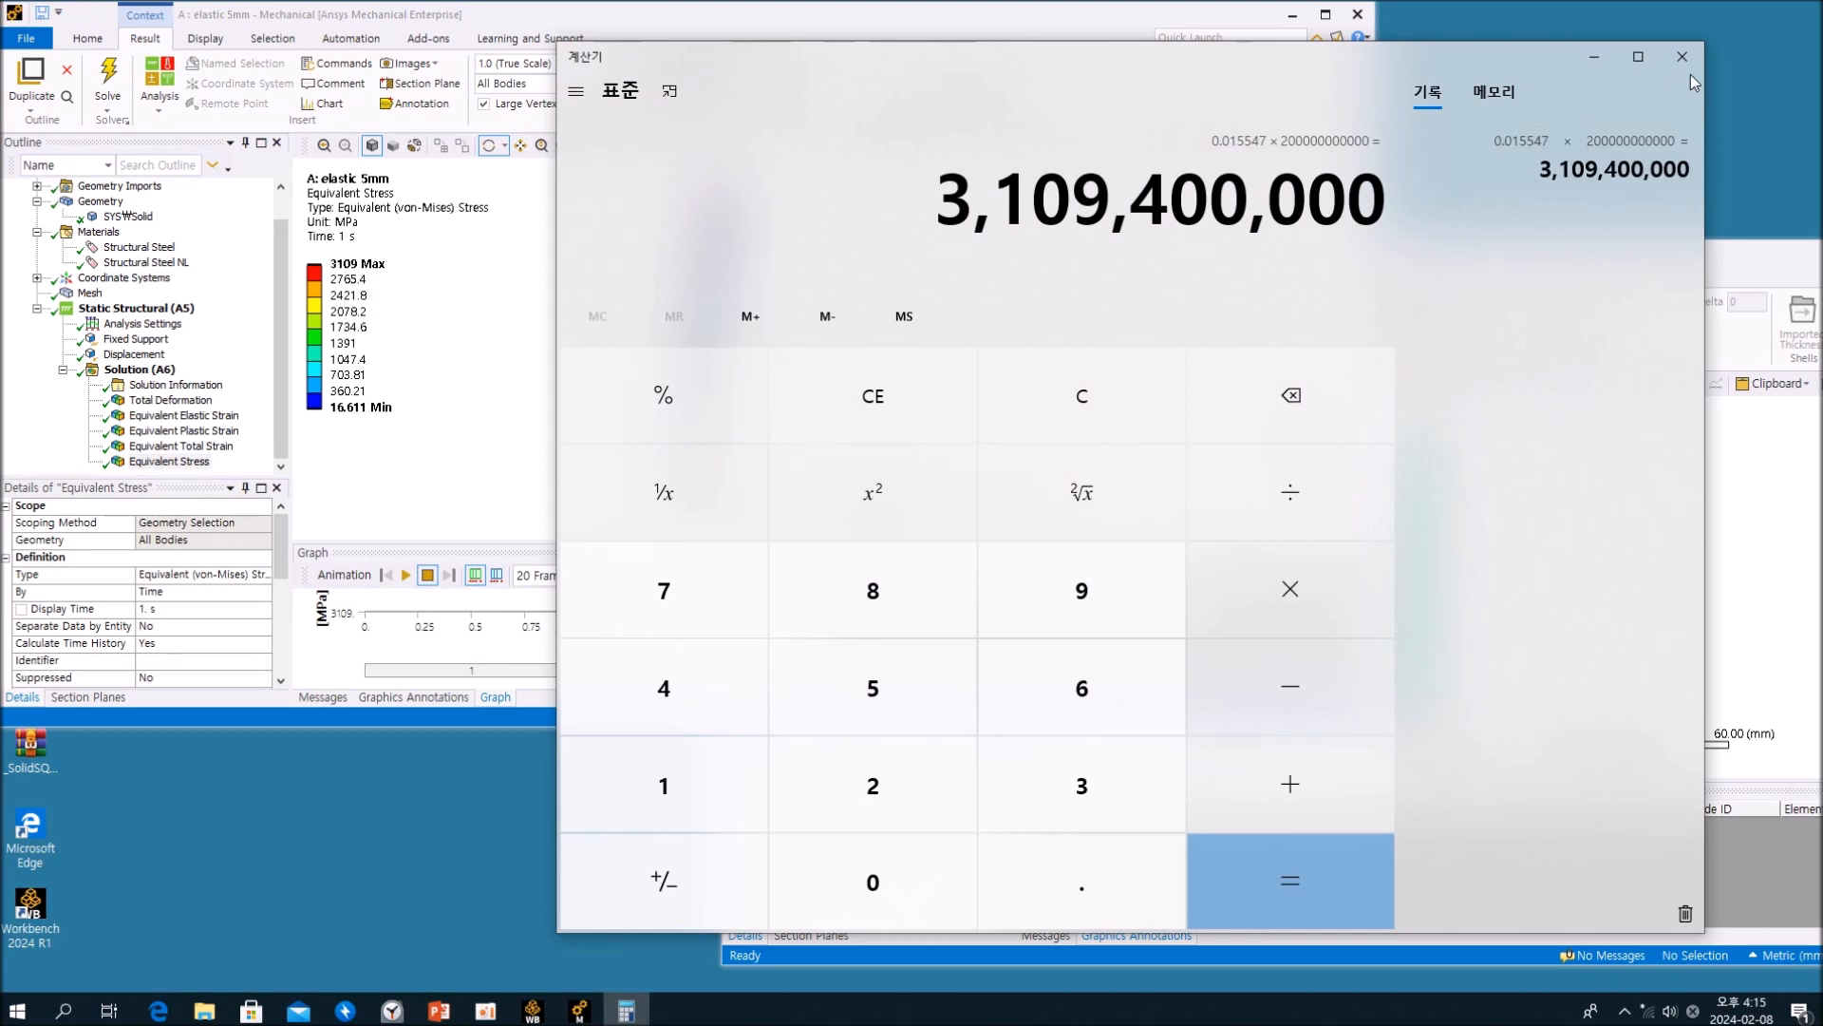
pyautogui.click(1595, 56)
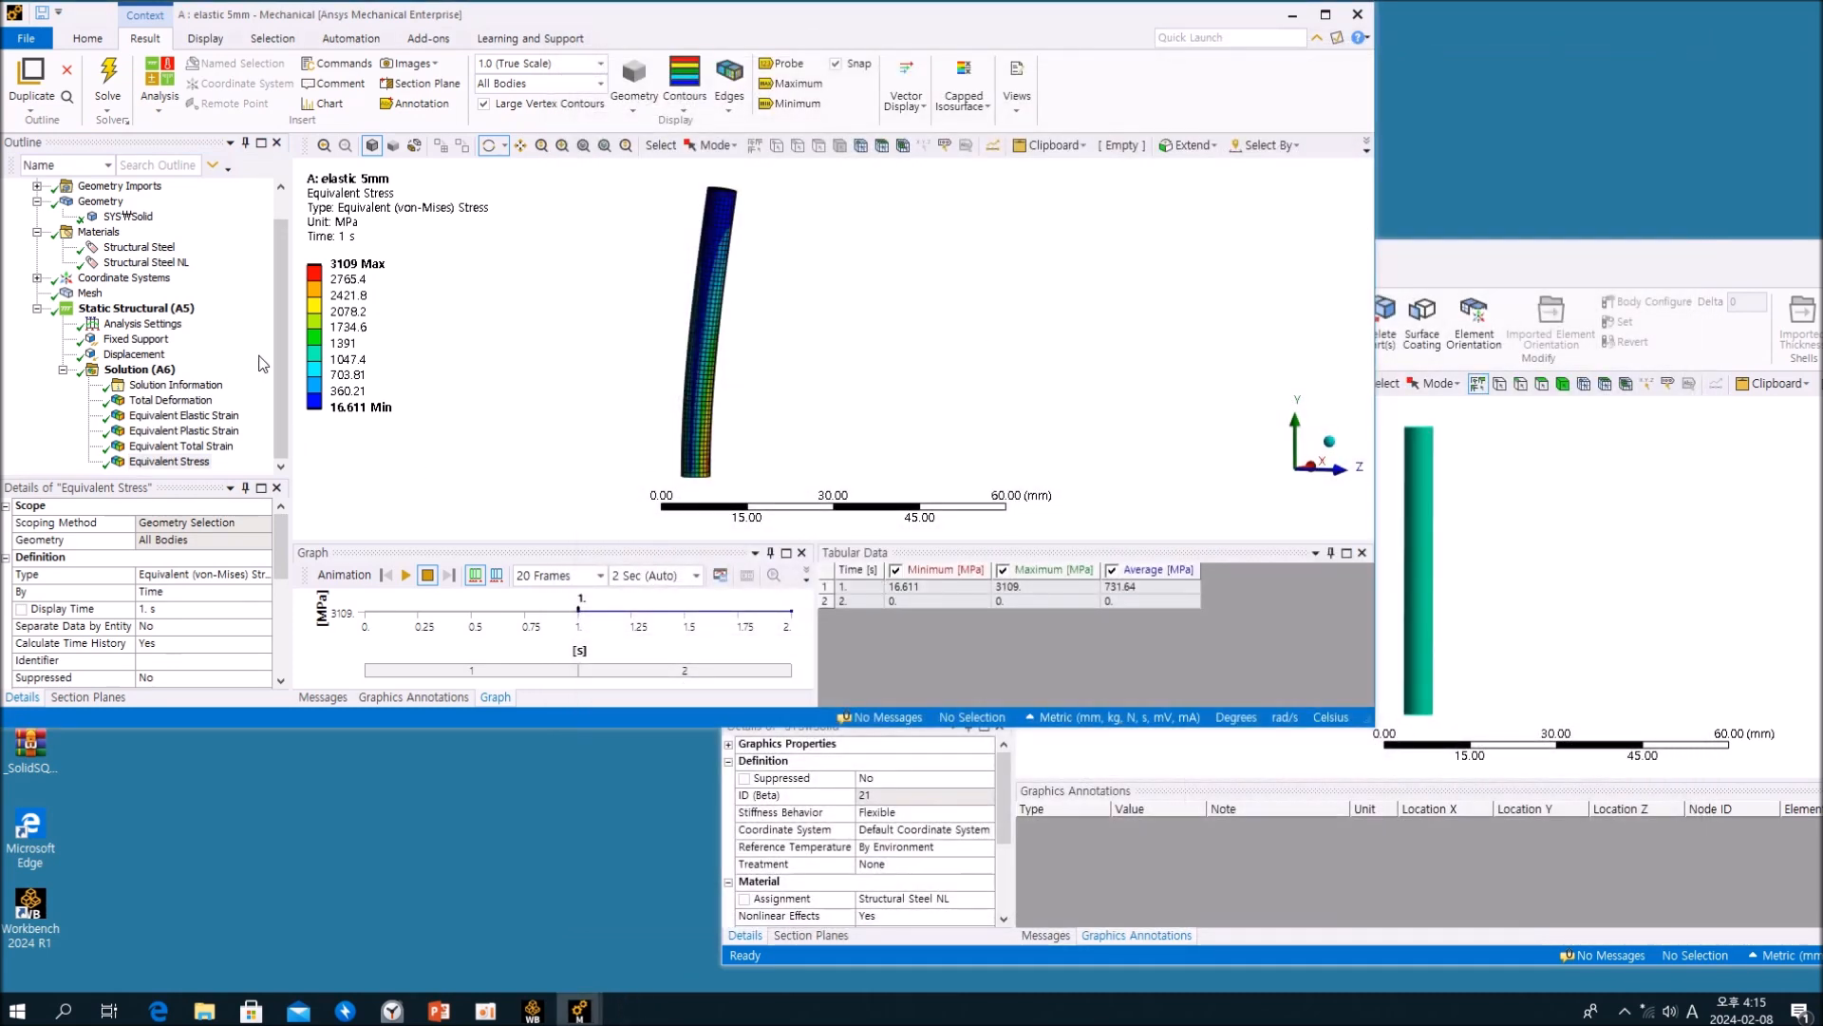
# Step: Review the Structural Steel NL hardening curve and check the maximum Equivalent Total Strain at 1 s against it
pyautogui.click(147, 262)
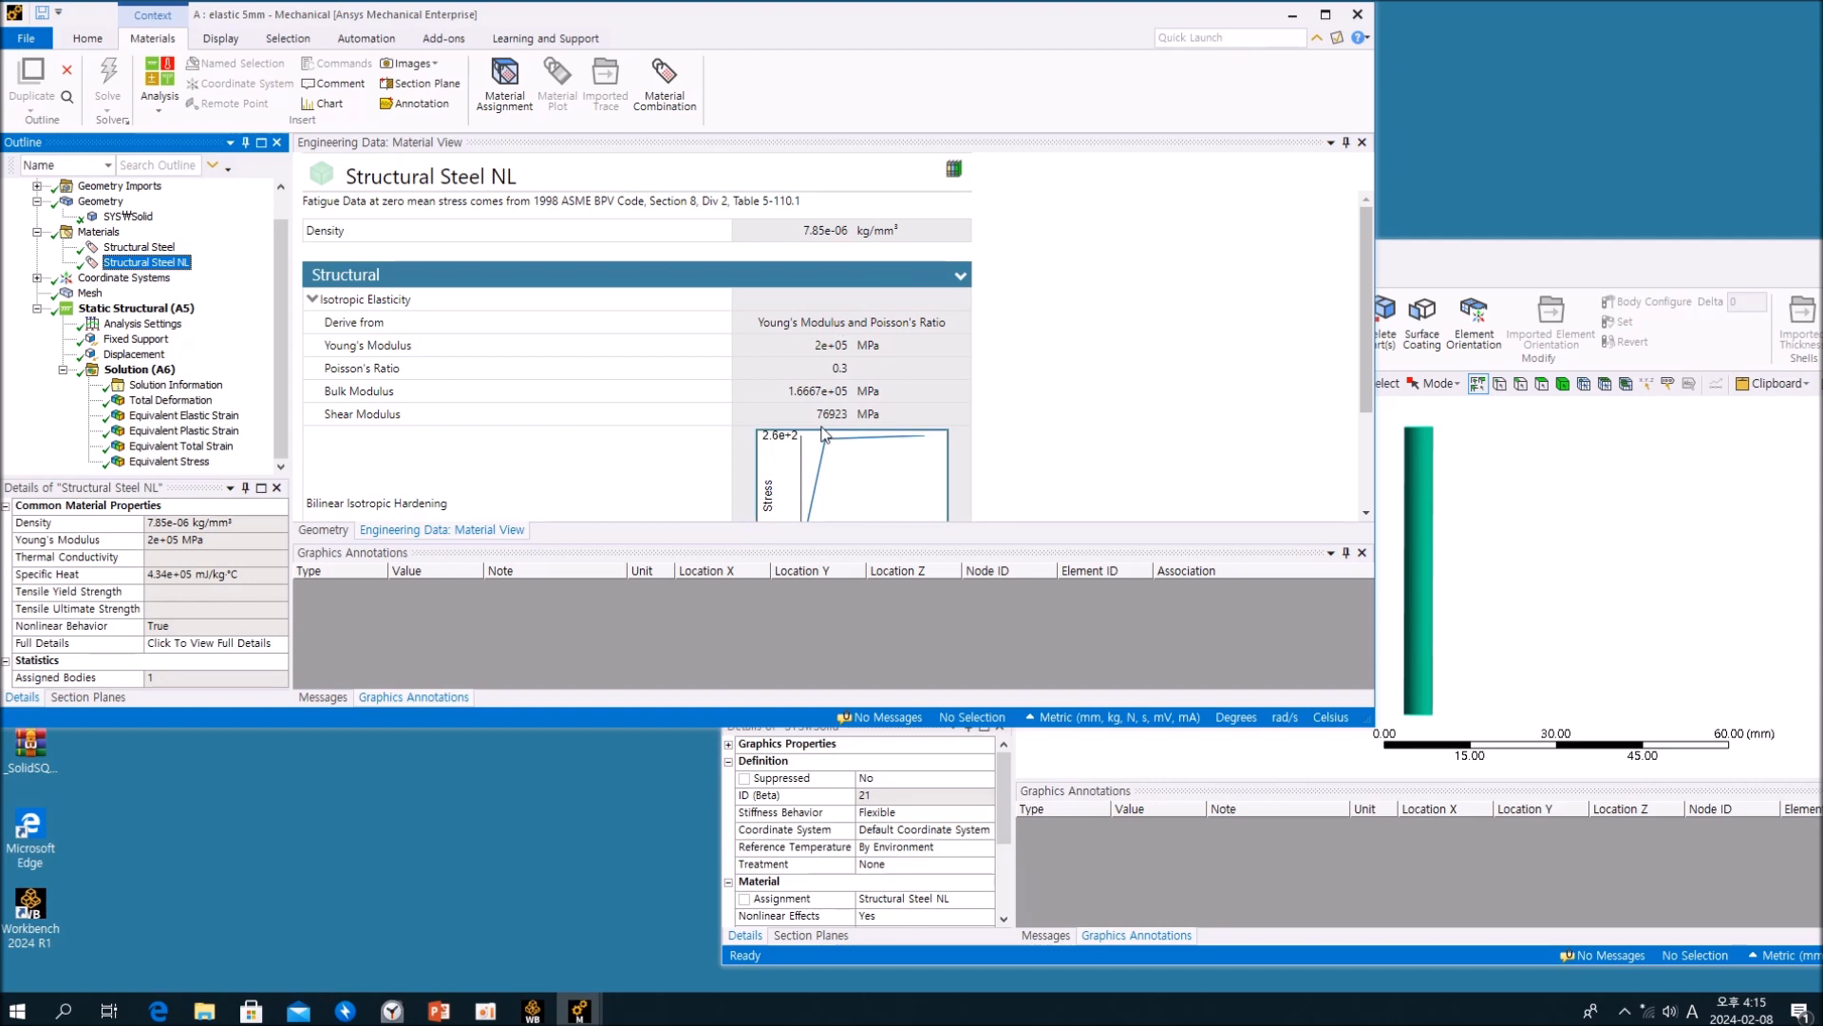
pyautogui.click(180, 446)
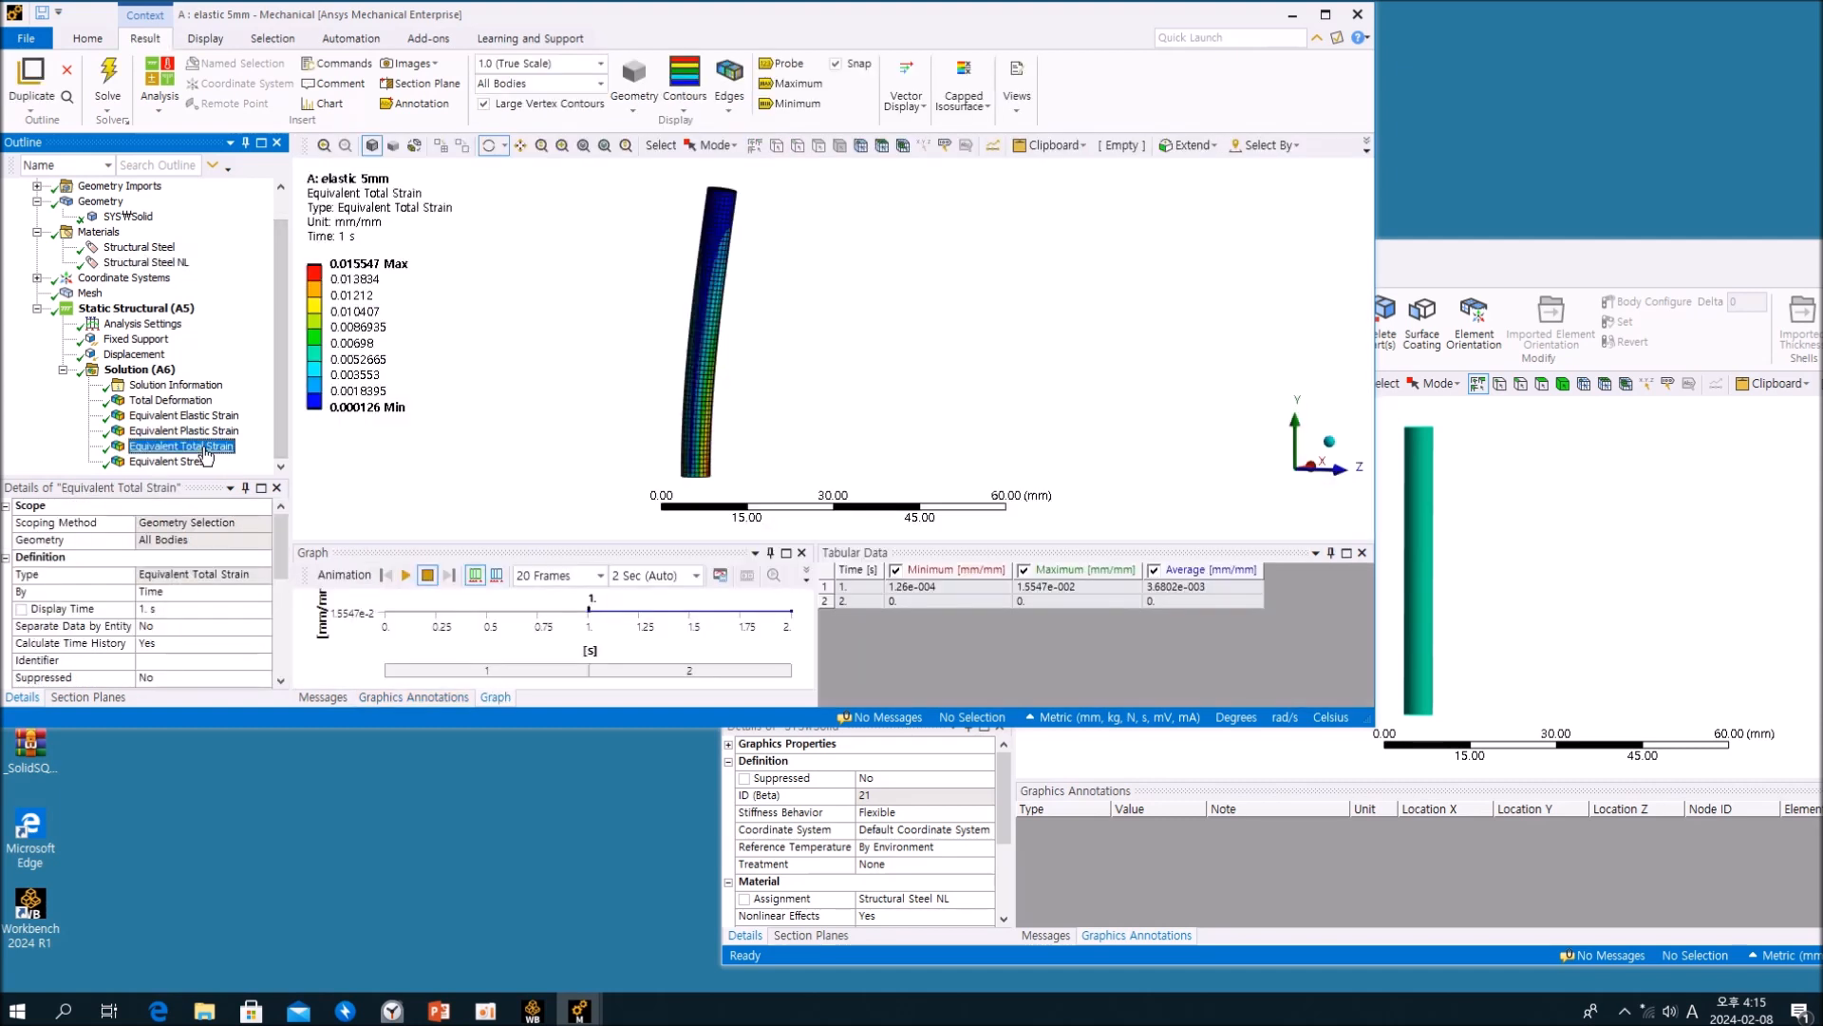
pyautogui.click(1081, 588)
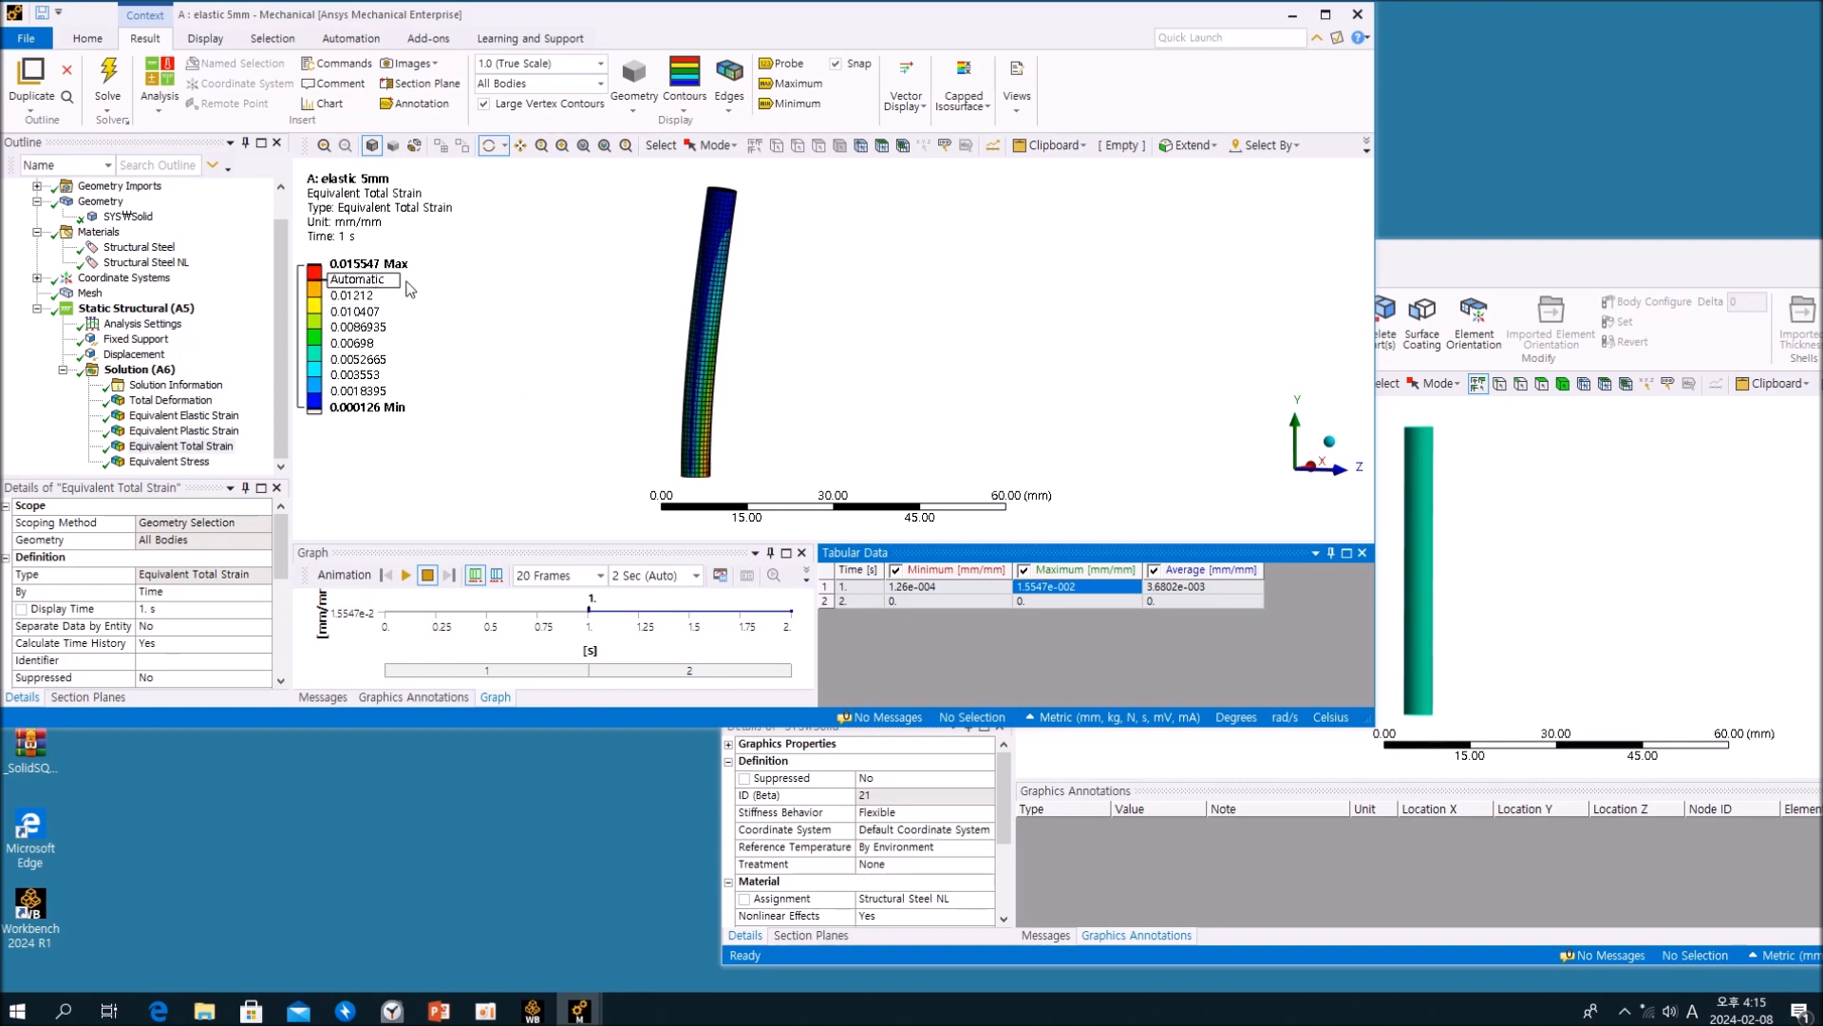
# Step: Display the Total Deformation result of the elastic 5mm analysis and animate the cylinder's bending and return
pyautogui.click(1423, 273)
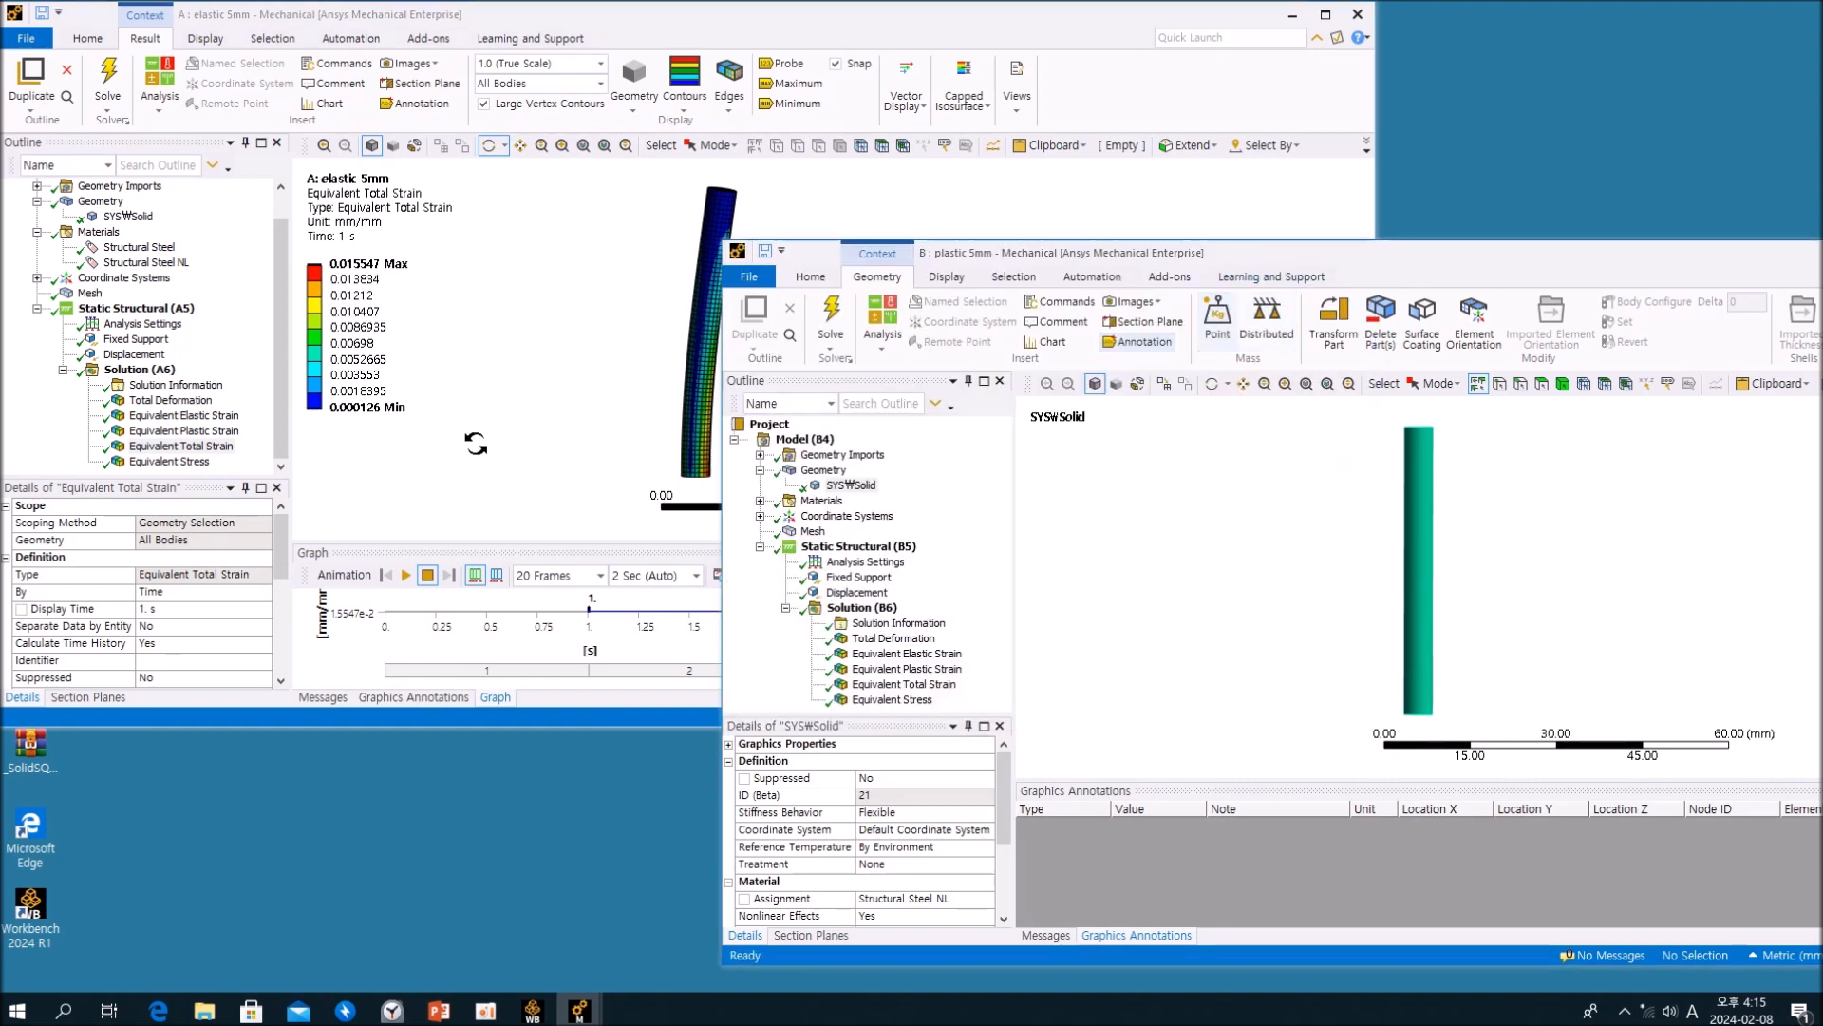
pyautogui.click(793, 93)
pyautogui.press('Up')
pyautogui.press('Up')
pyautogui.press('Up')
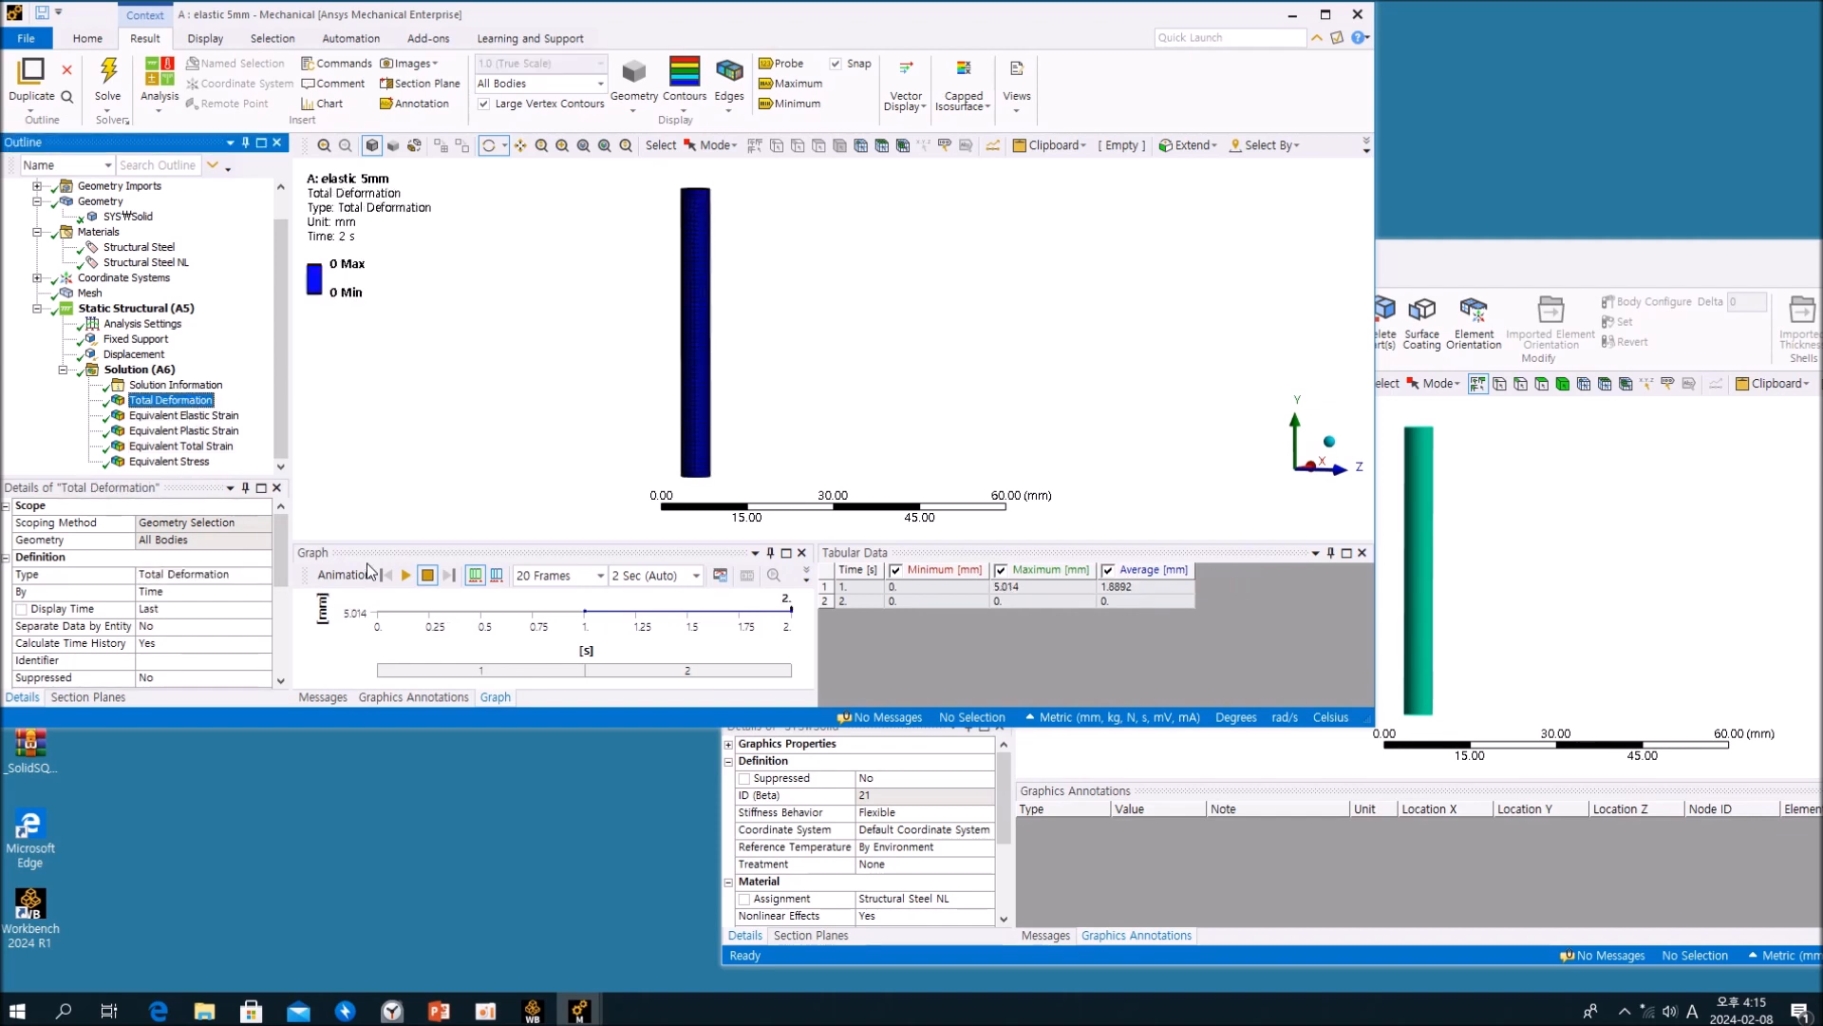
pyautogui.click(501, 319)
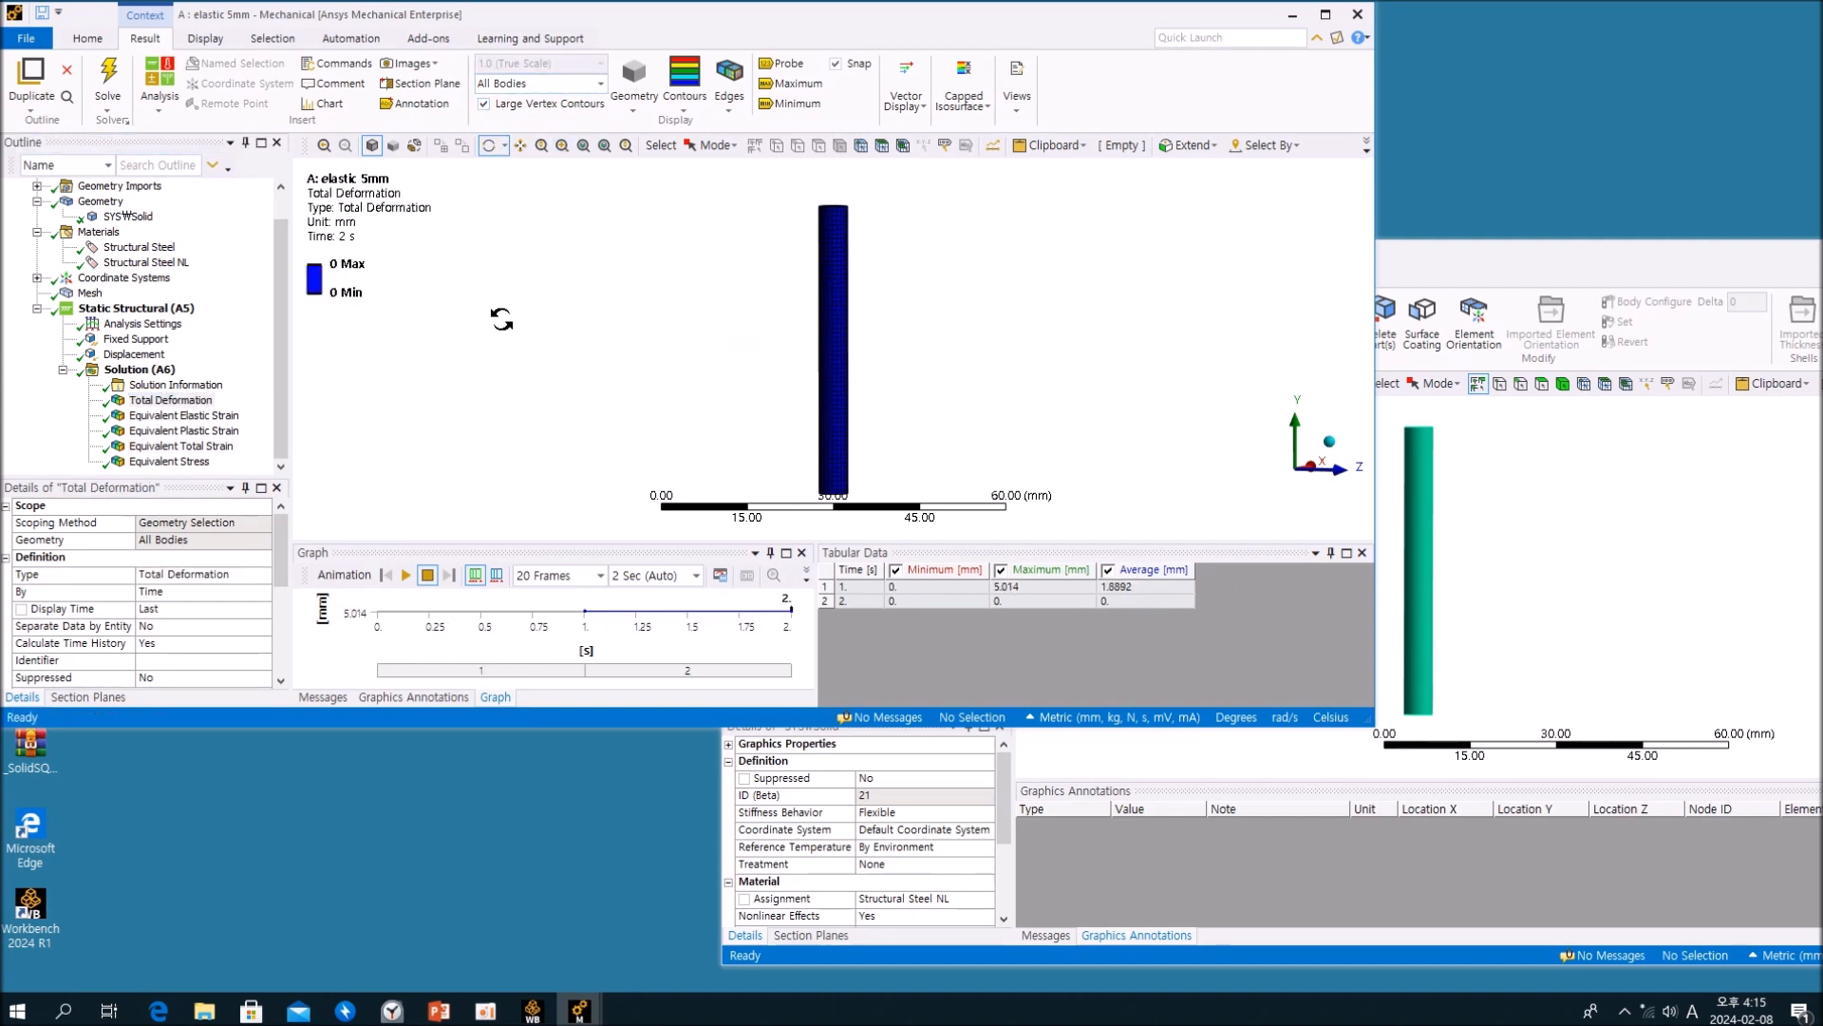
pyautogui.keyDown('ctrl'); pyautogui.moveTo(719, 336); pyautogui.dragTo(635, 308, button='middle'); pyautogui.keyUp('ctrl')
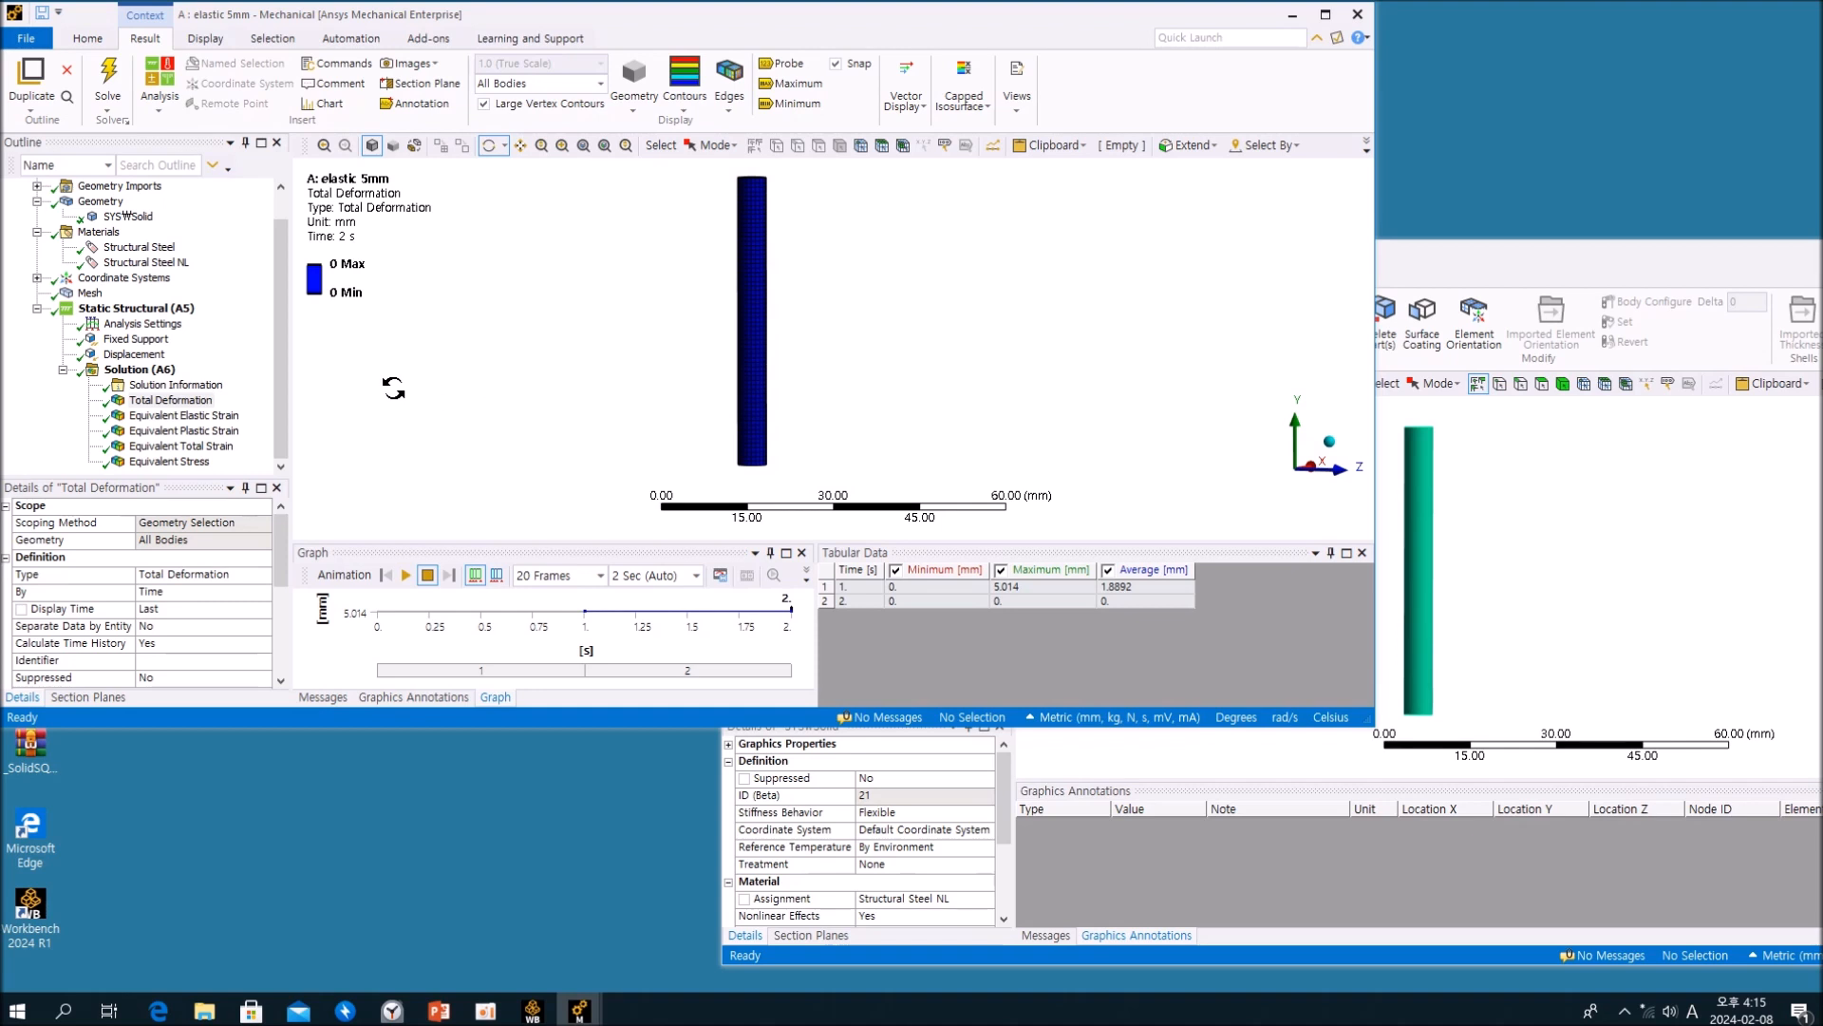
pyautogui.click(220, 354)
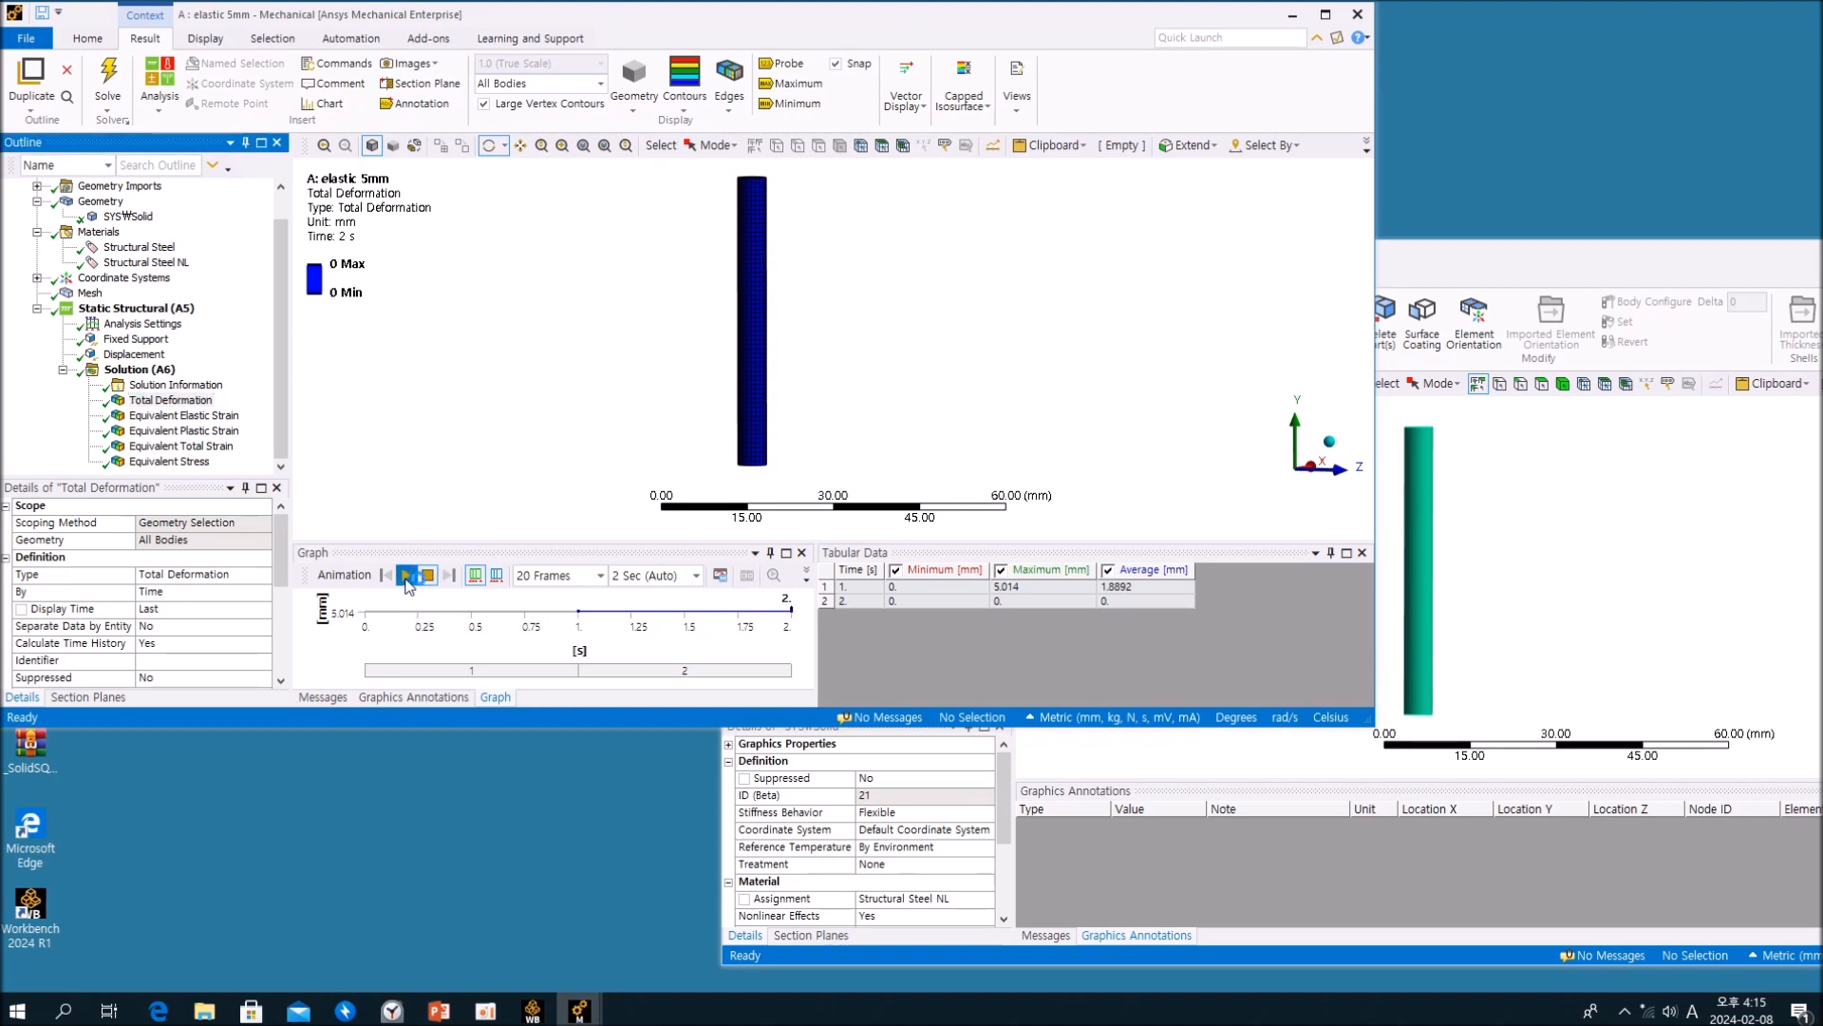
pyautogui.click(406, 575)
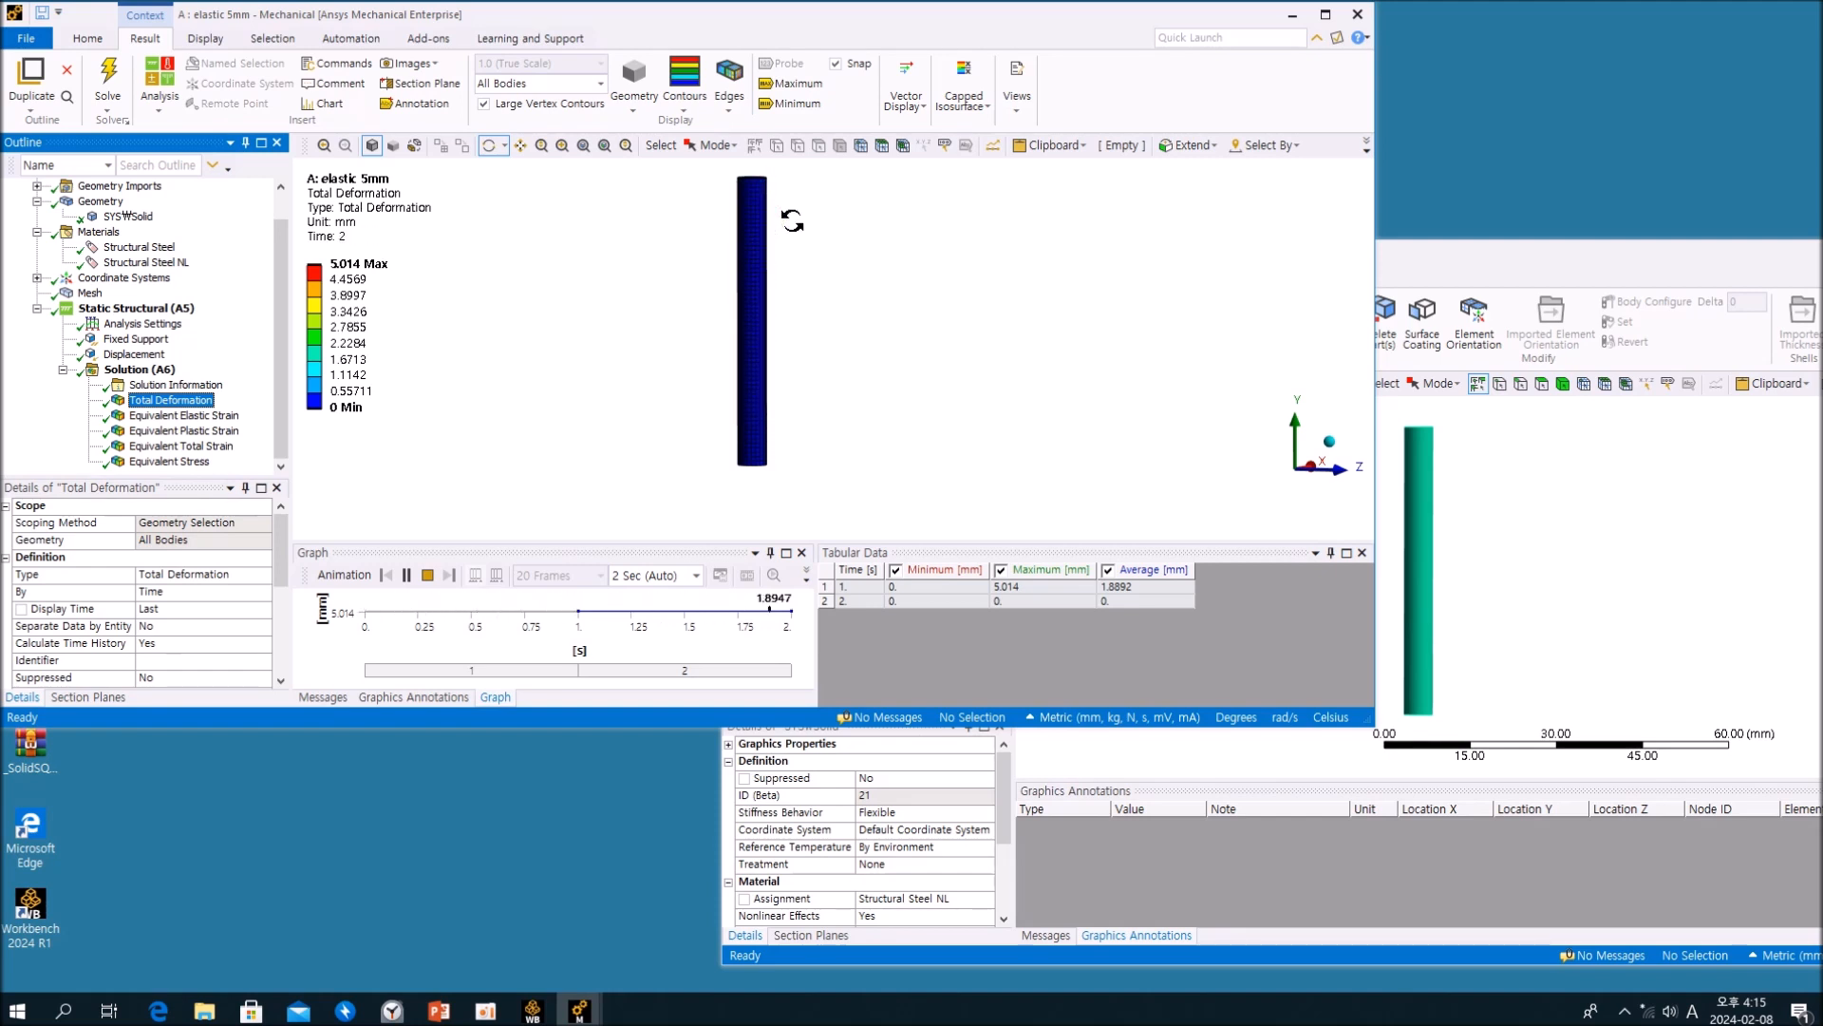
# Step: Display the elastic 5mm Equivalent Stress and switch to the plastic 5mm analysis to check its solid's material, Fixed Support and Displacement
pyautogui.click(169, 461)
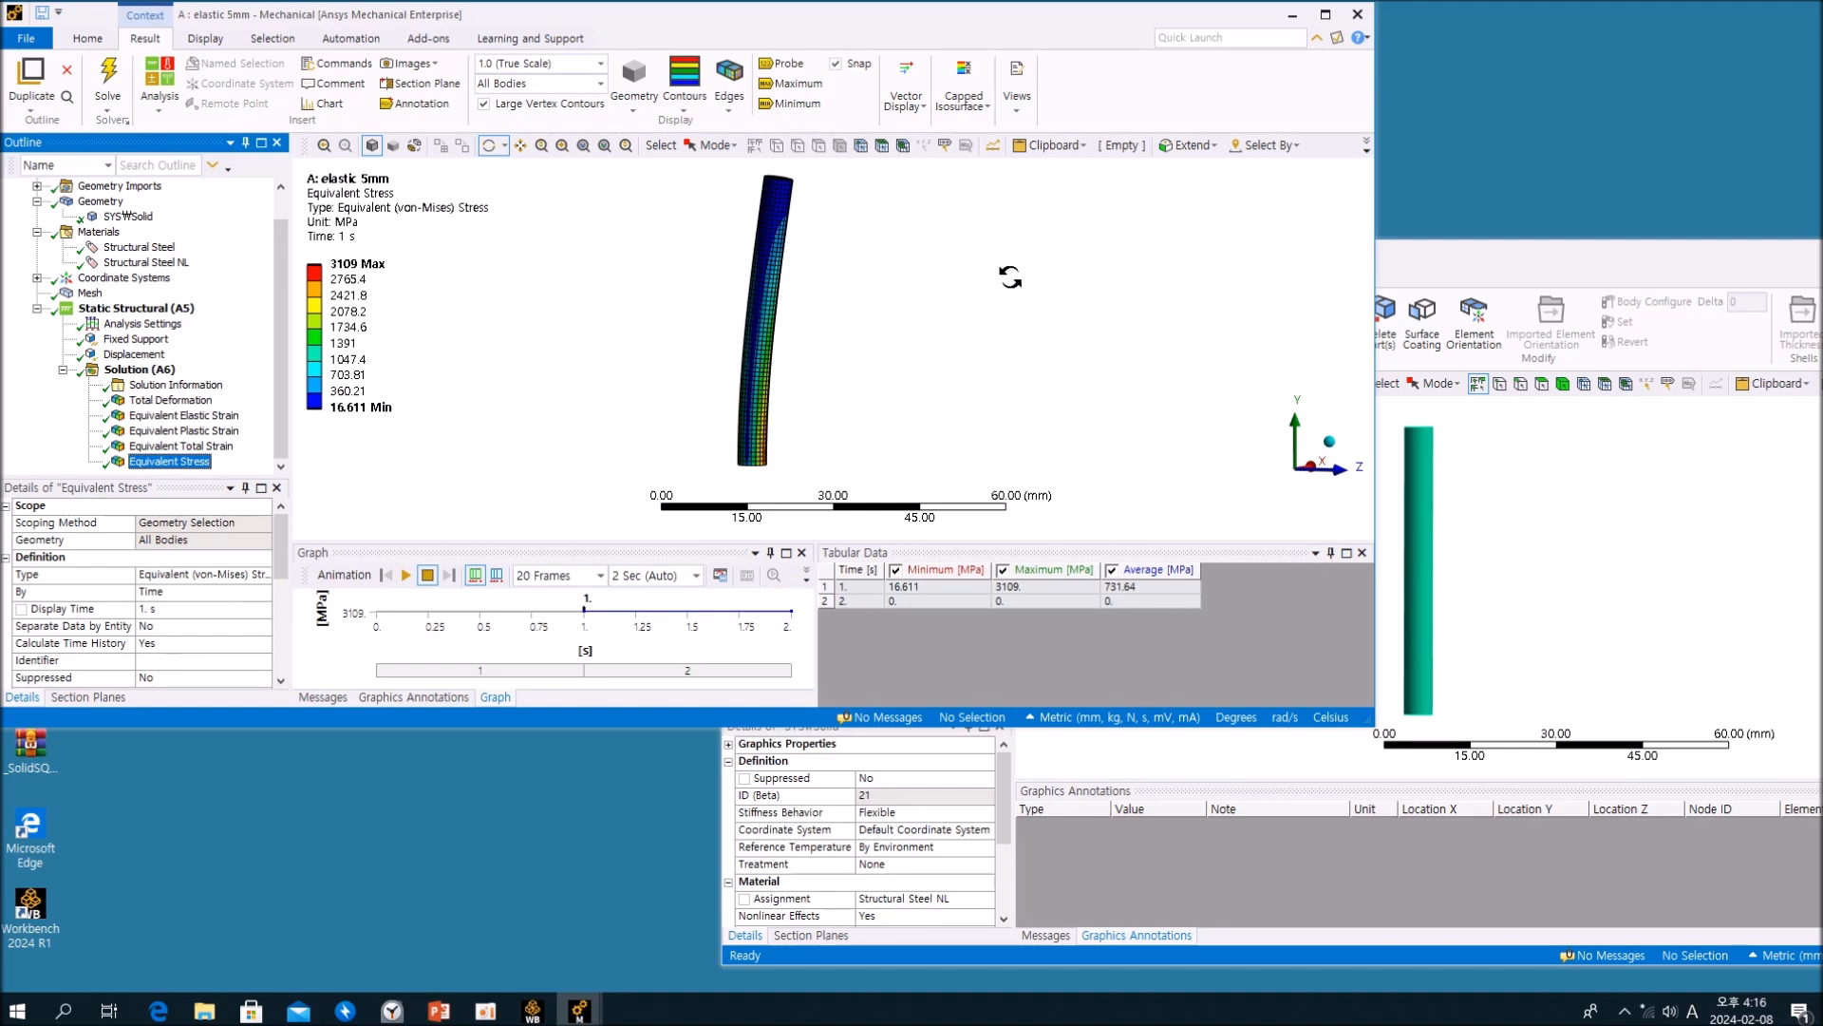
pyautogui.click(1418, 261)
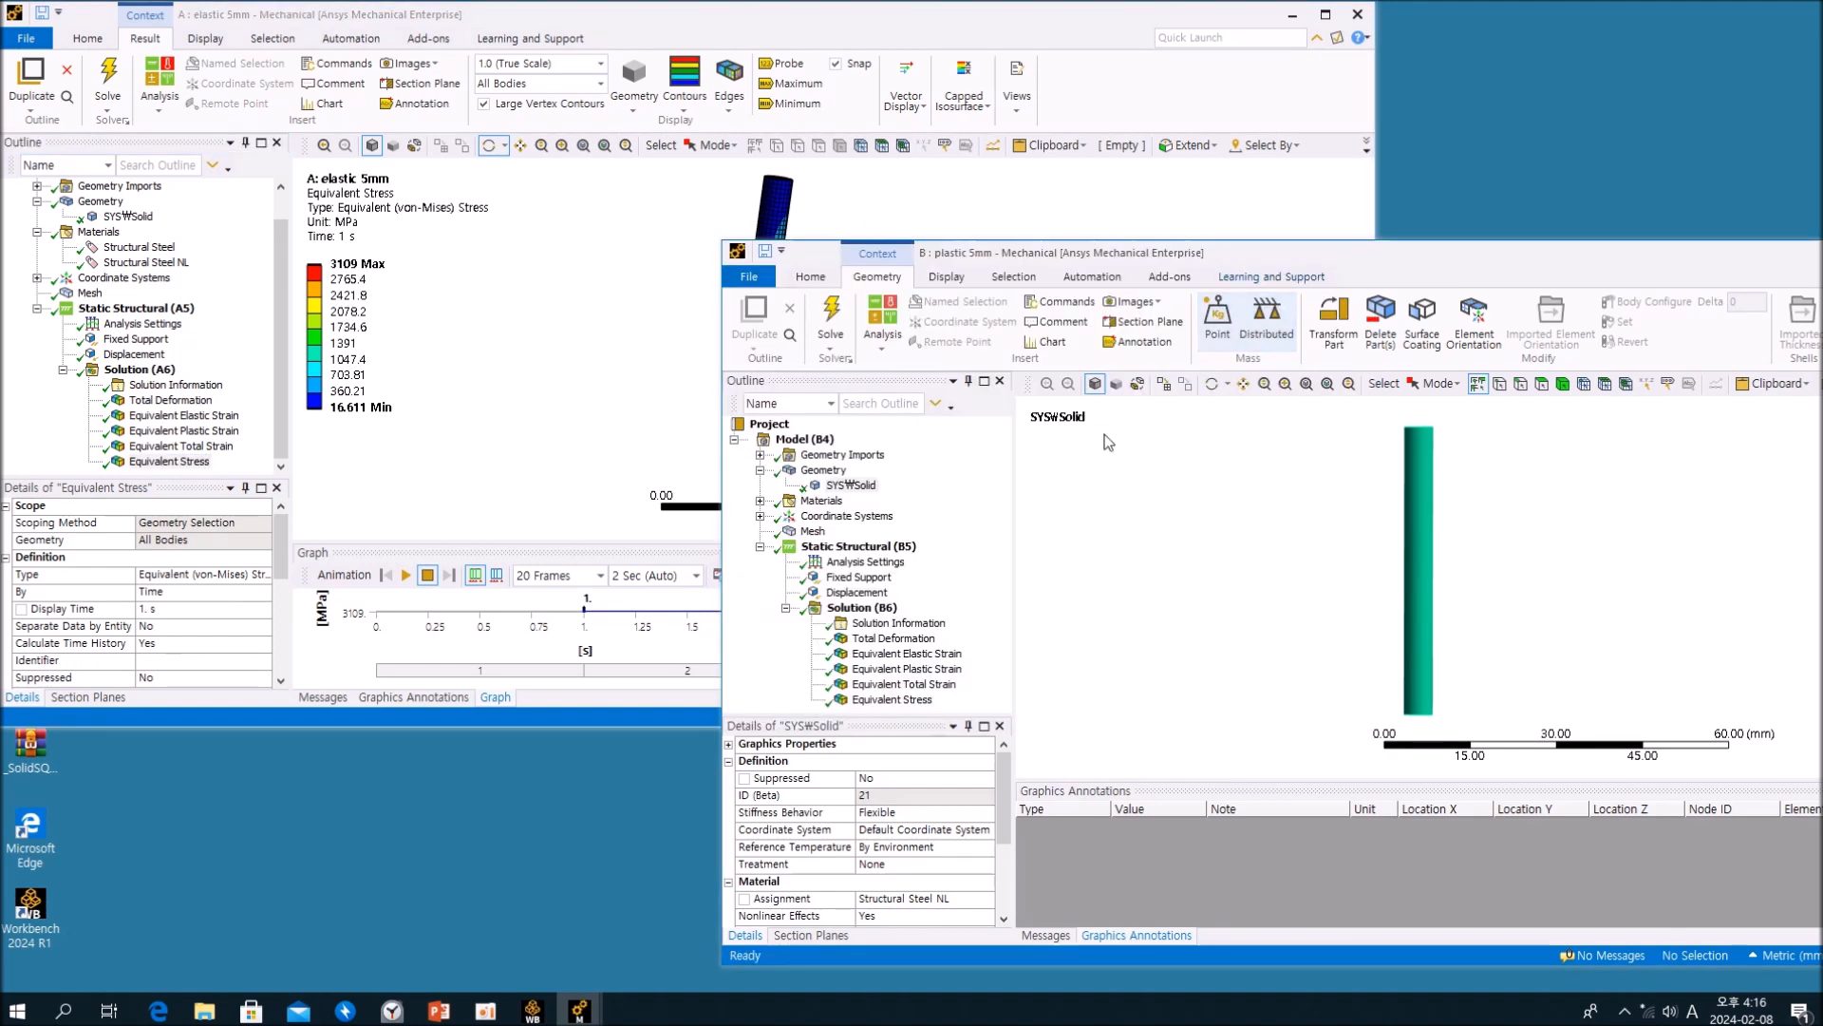
pyautogui.click(859, 487)
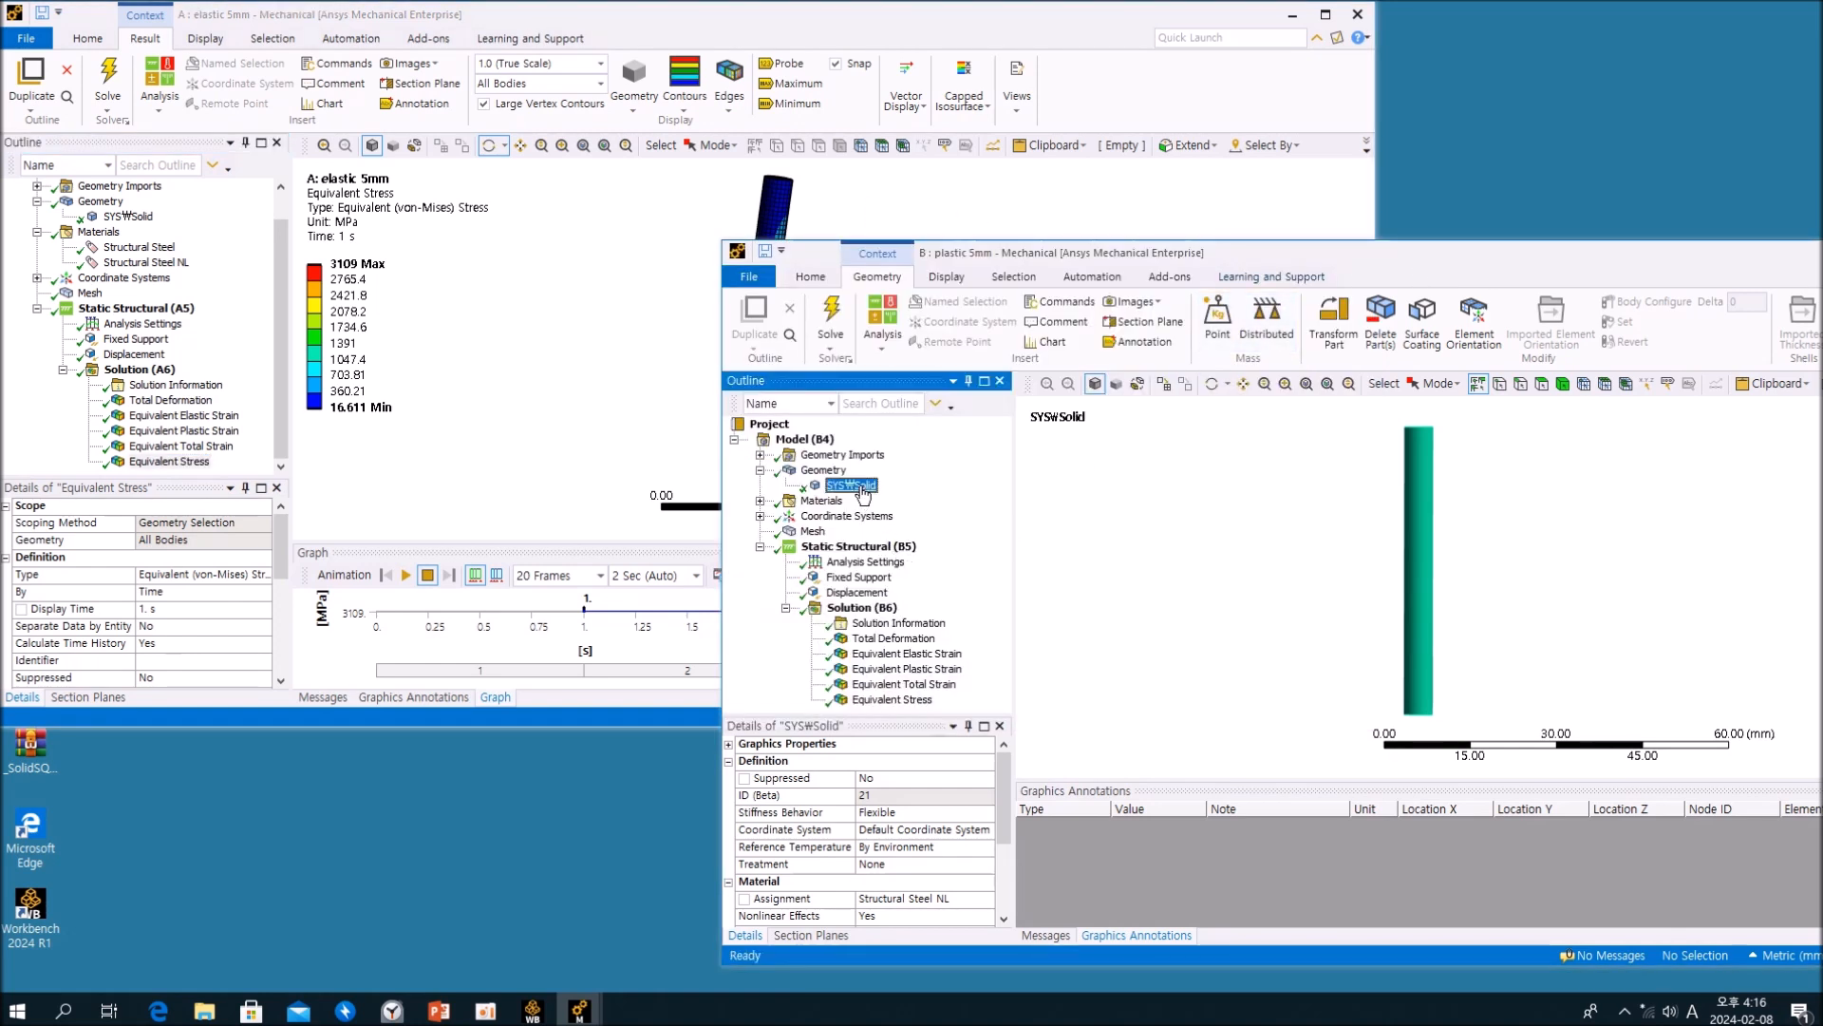
pyautogui.scroll(-1, 926, 872)
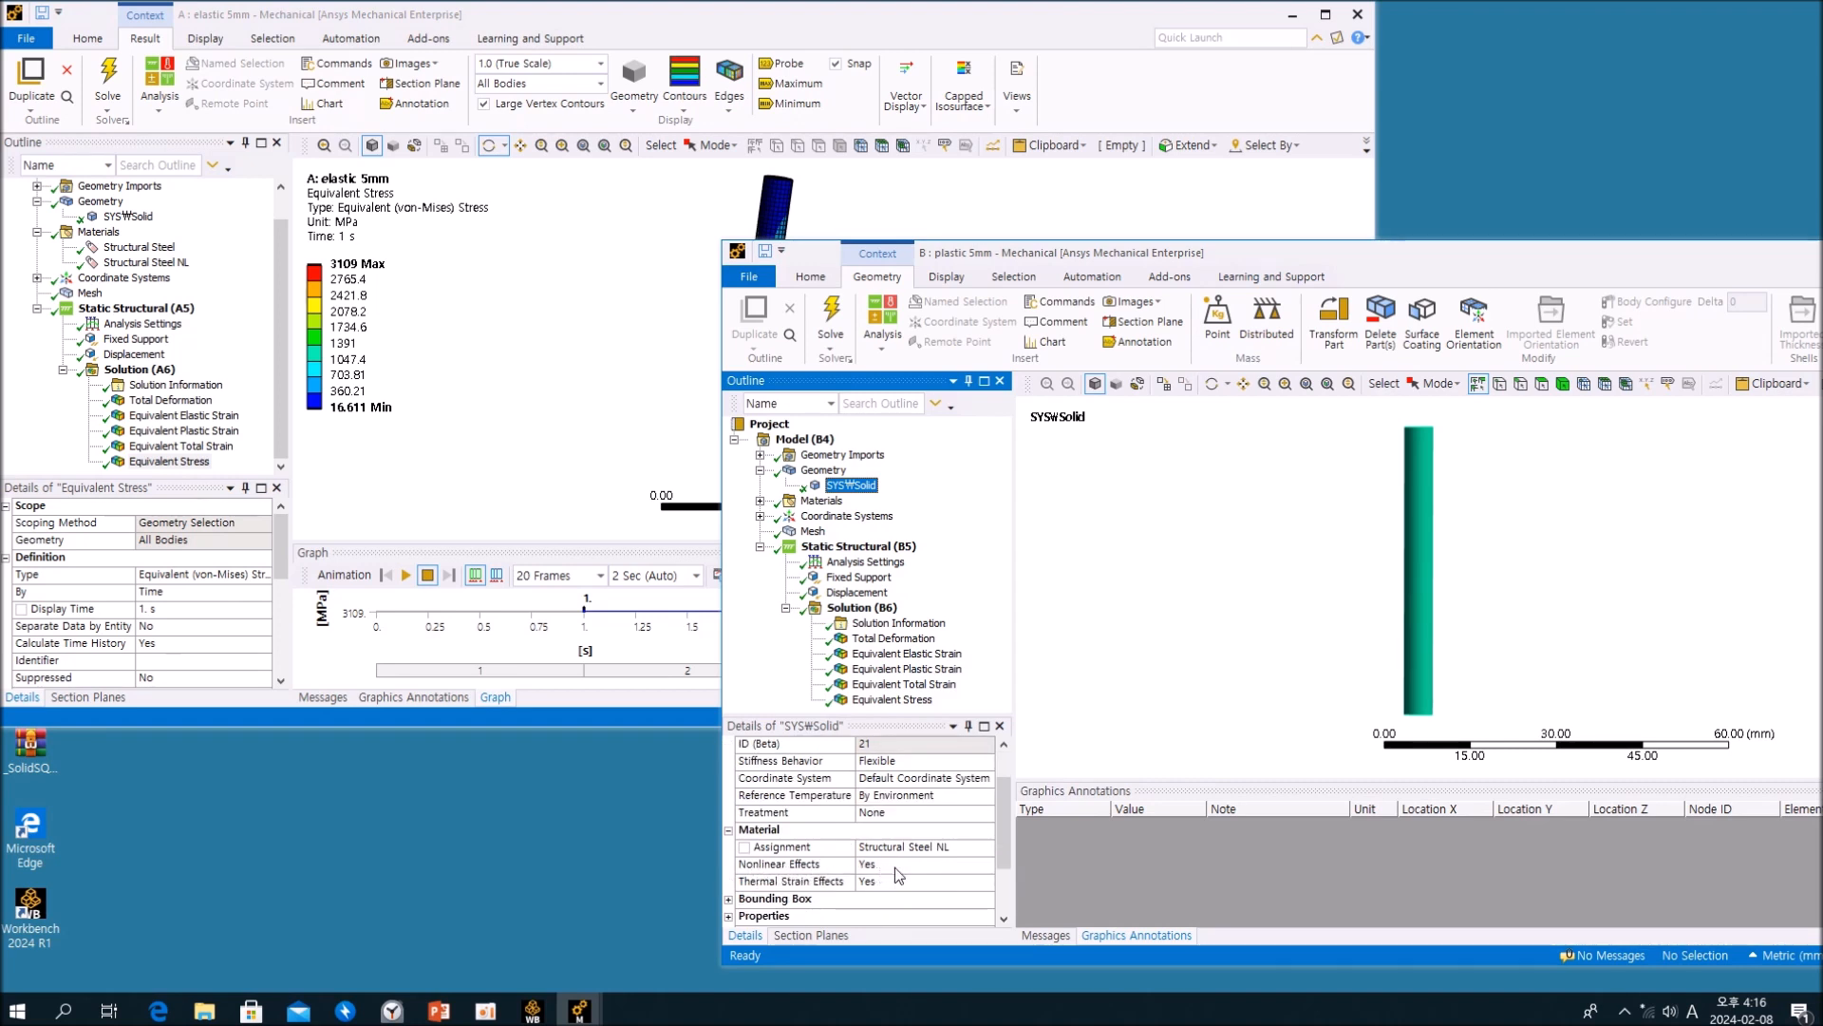
pyautogui.scroll(1, 903, 874)
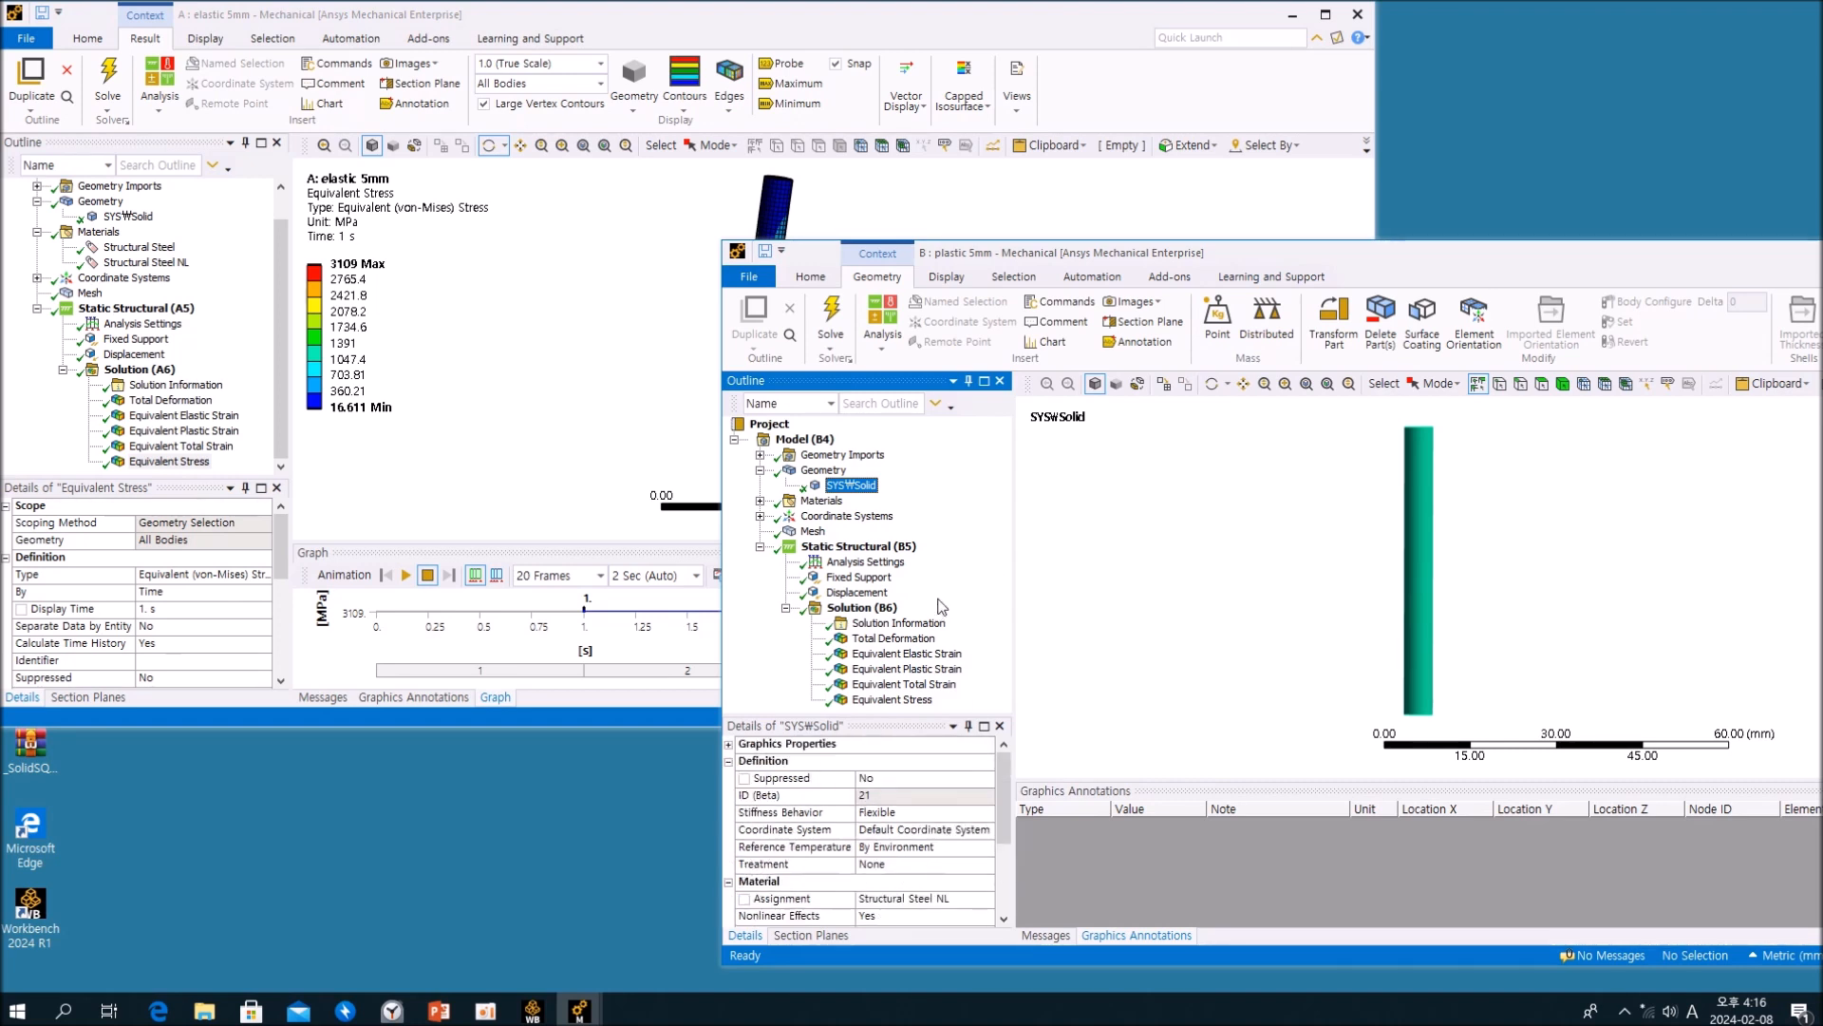
pyautogui.click(860, 577)
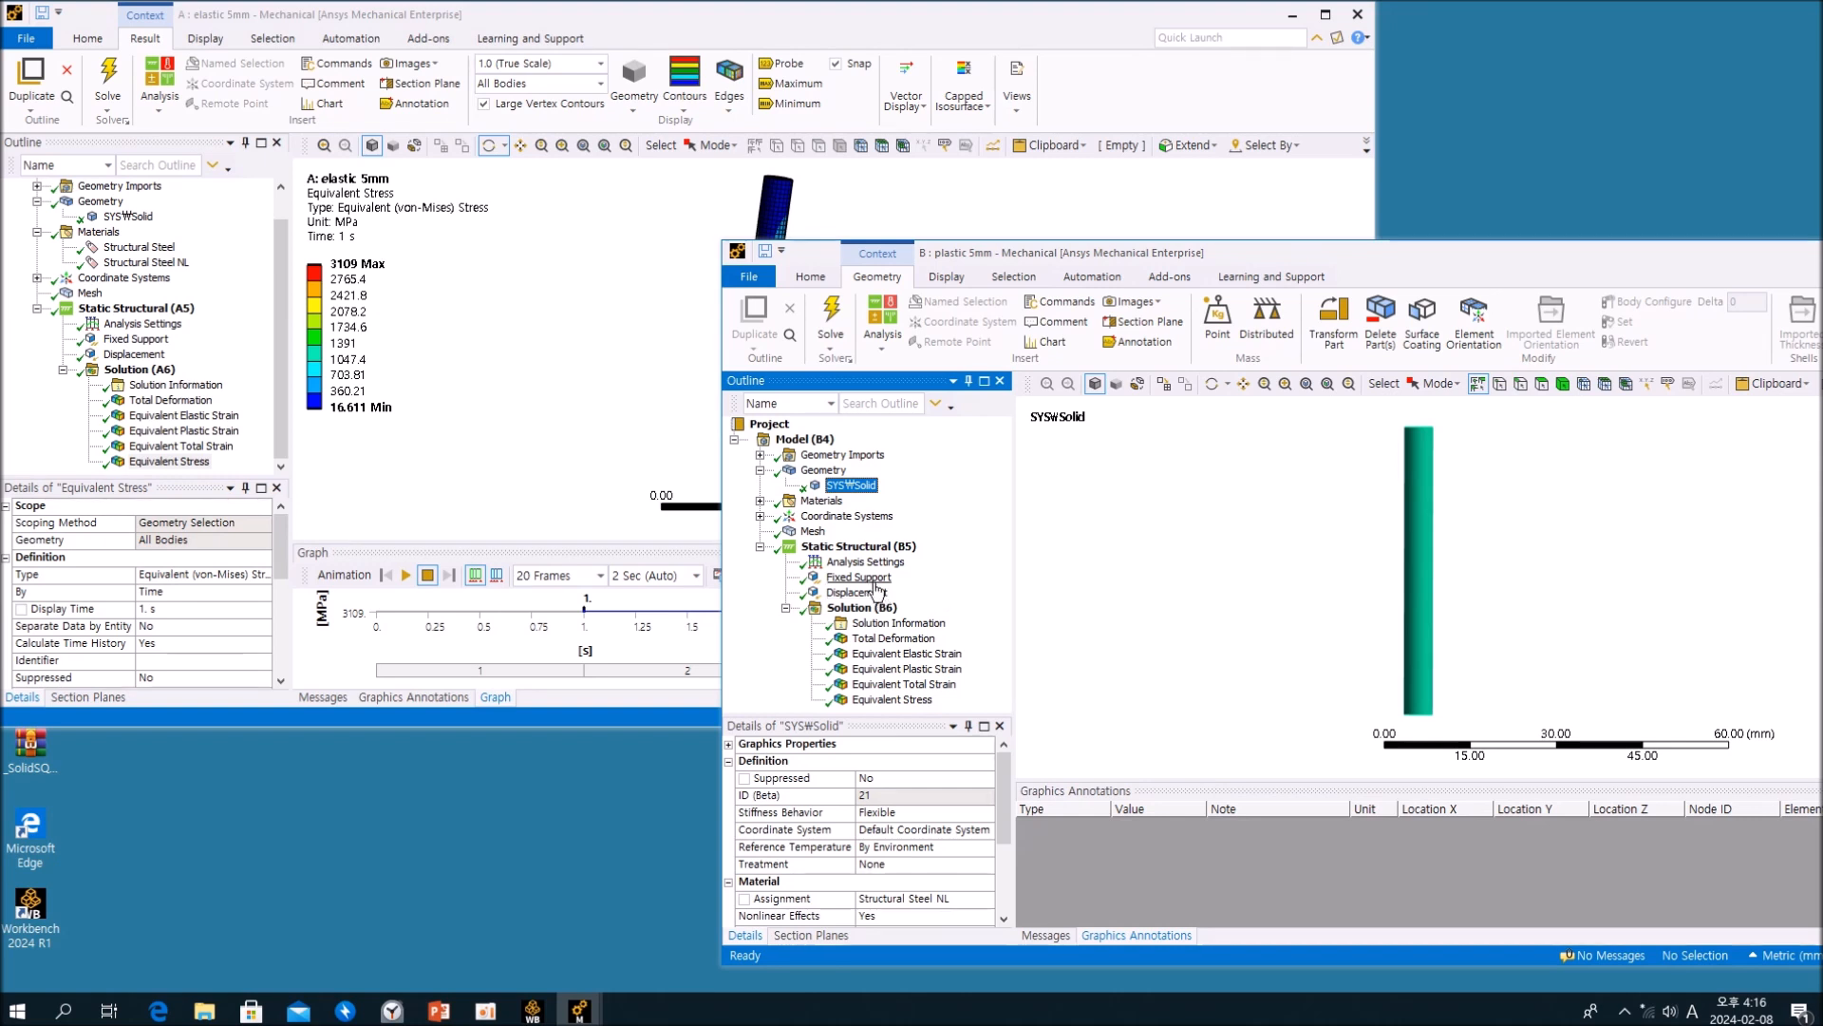
pyautogui.click(857, 592)
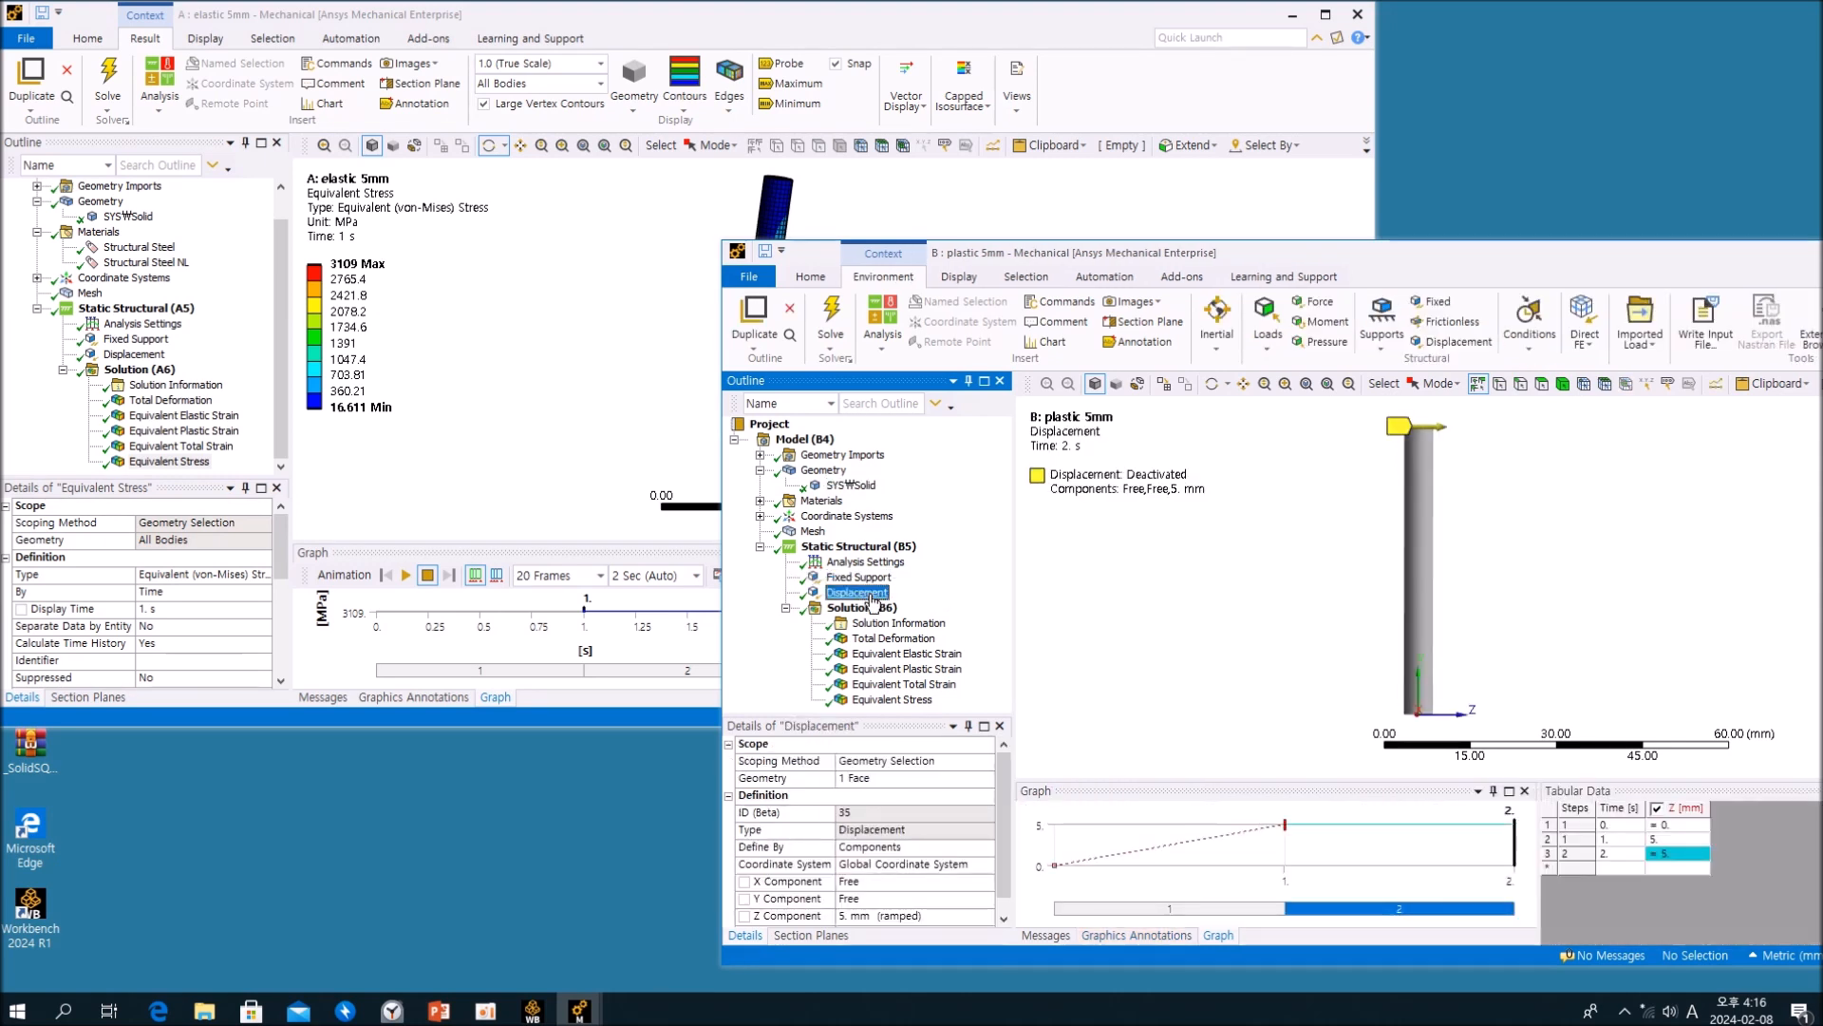
# Step: Compare the Total Deformation at 2 s between the plastic 5mm and elastic 5mm analyses and animate the plastic result
pyautogui.click(917, 639)
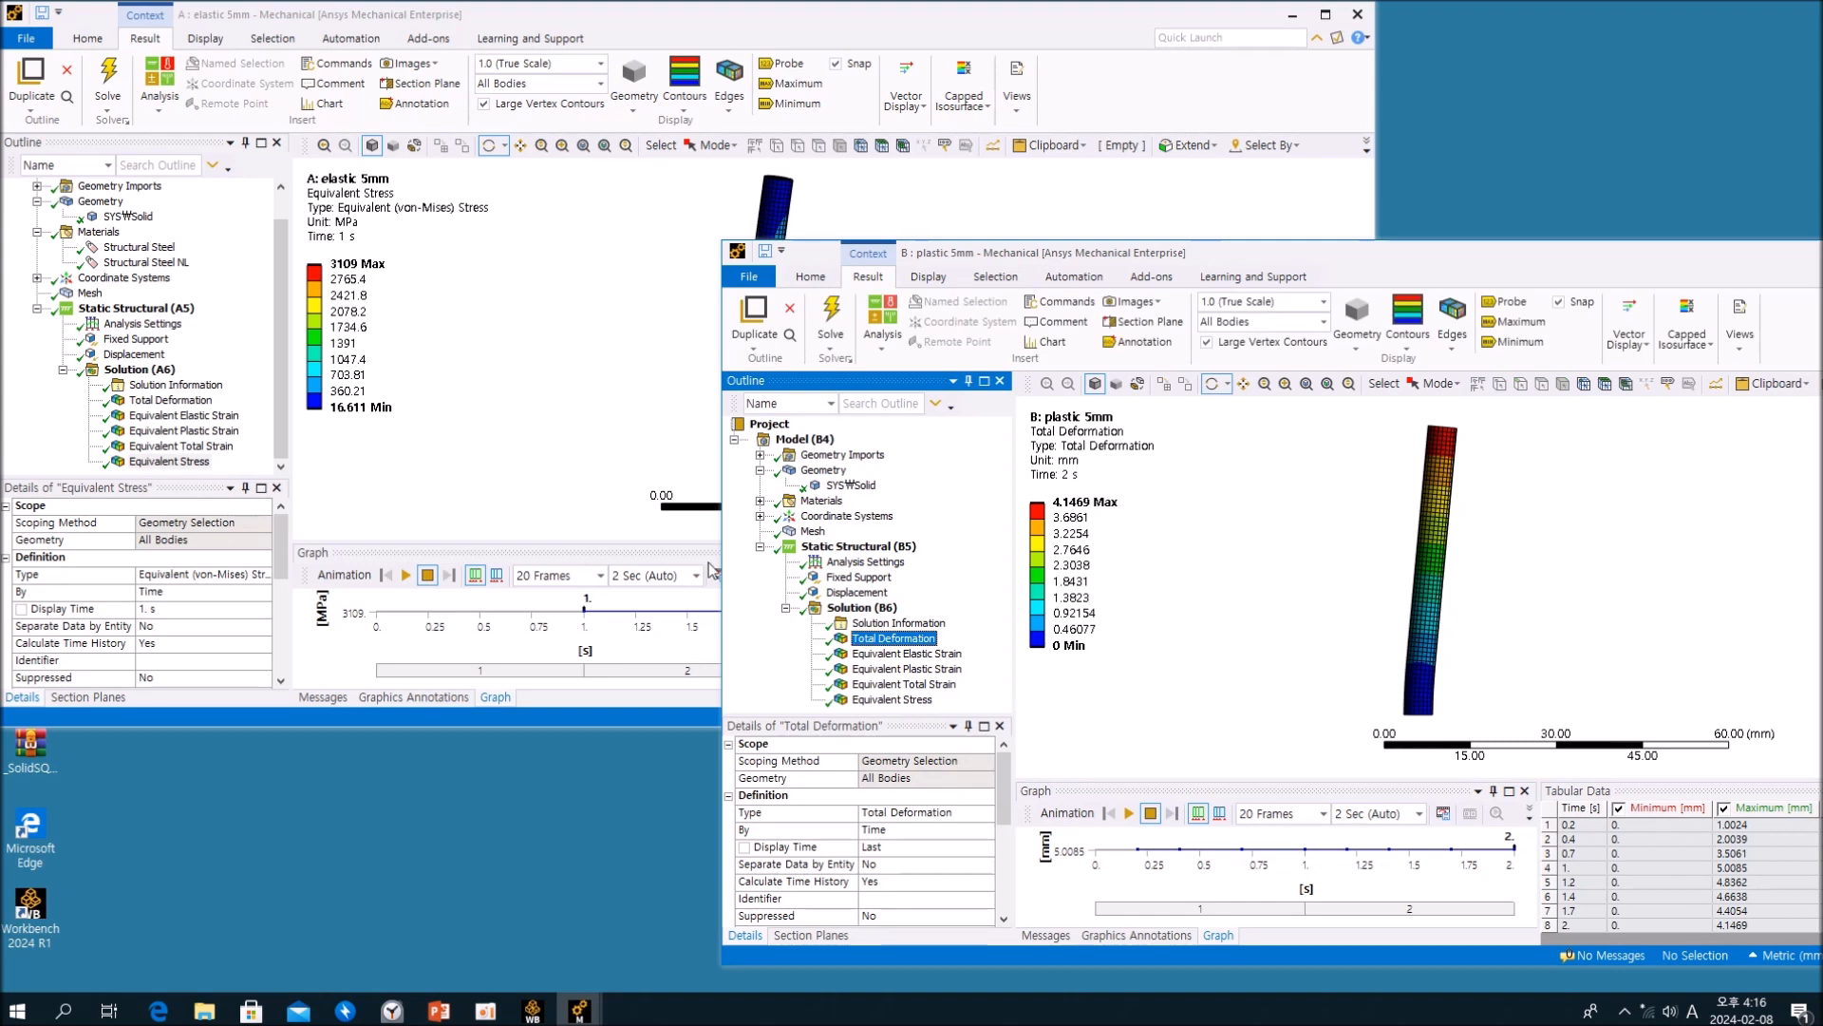
pyautogui.click(197, 409)
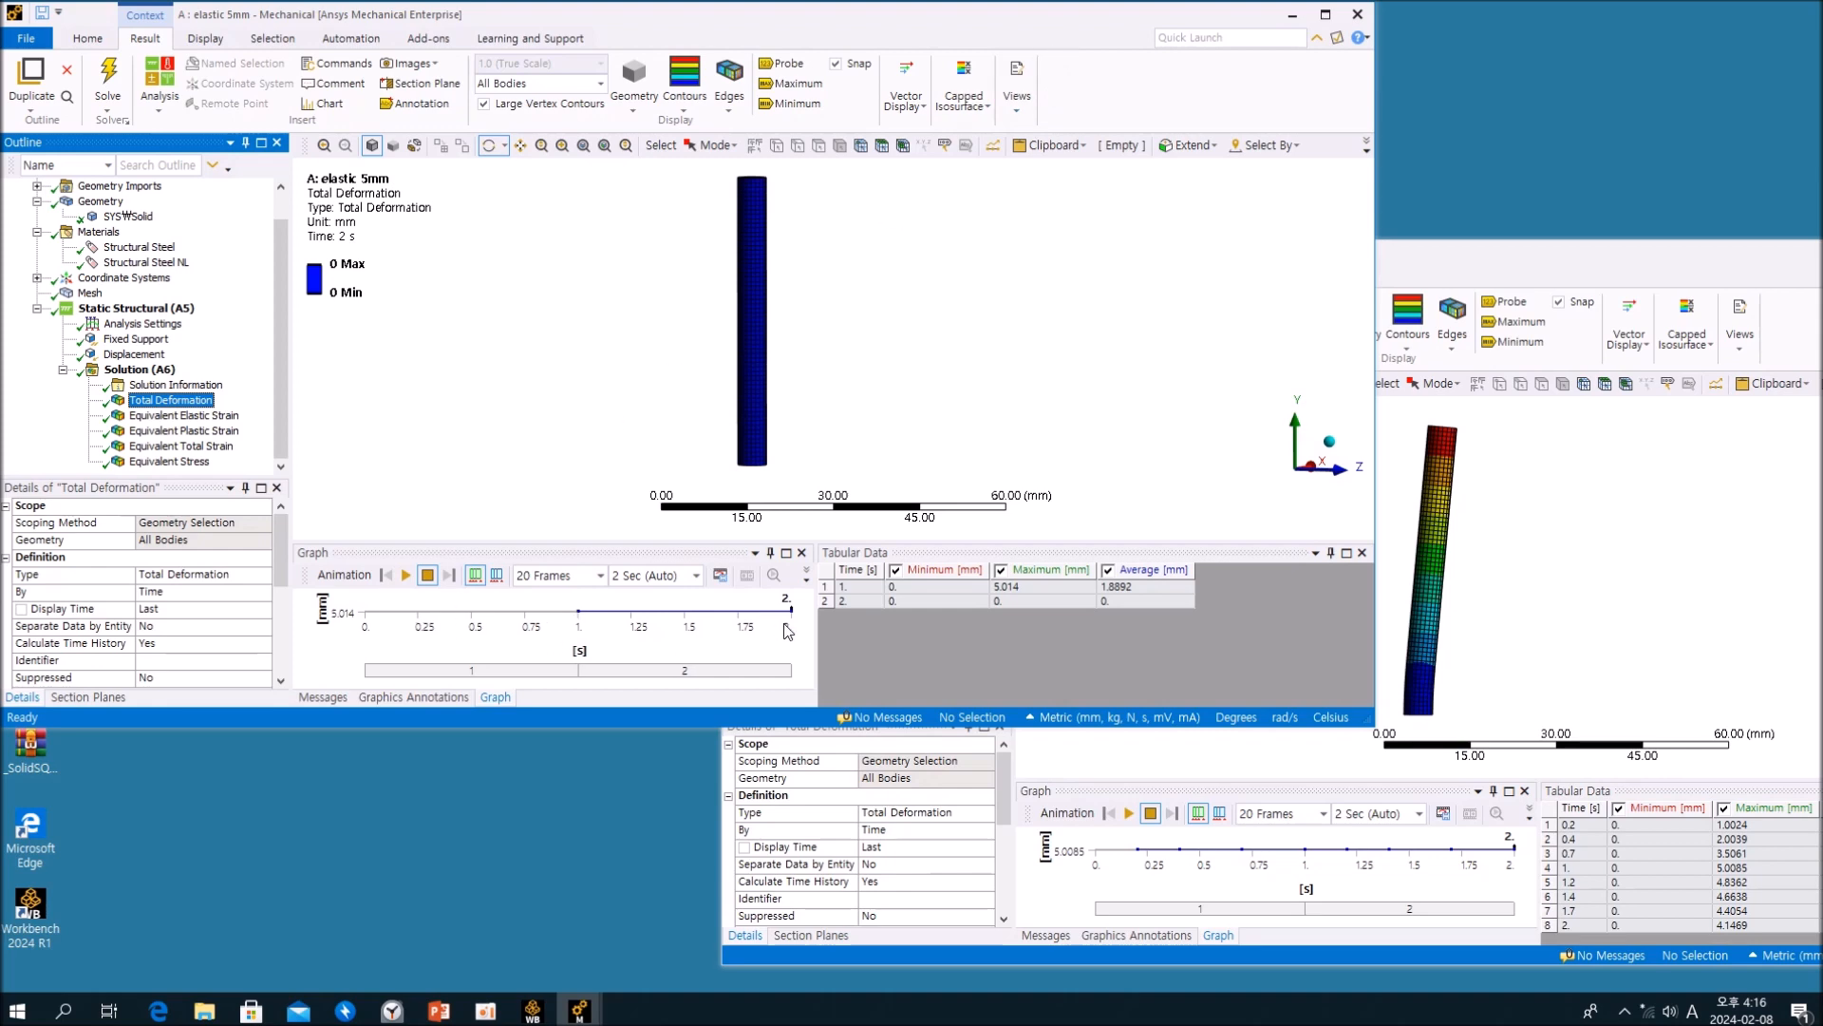
pyautogui.click(1418, 261)
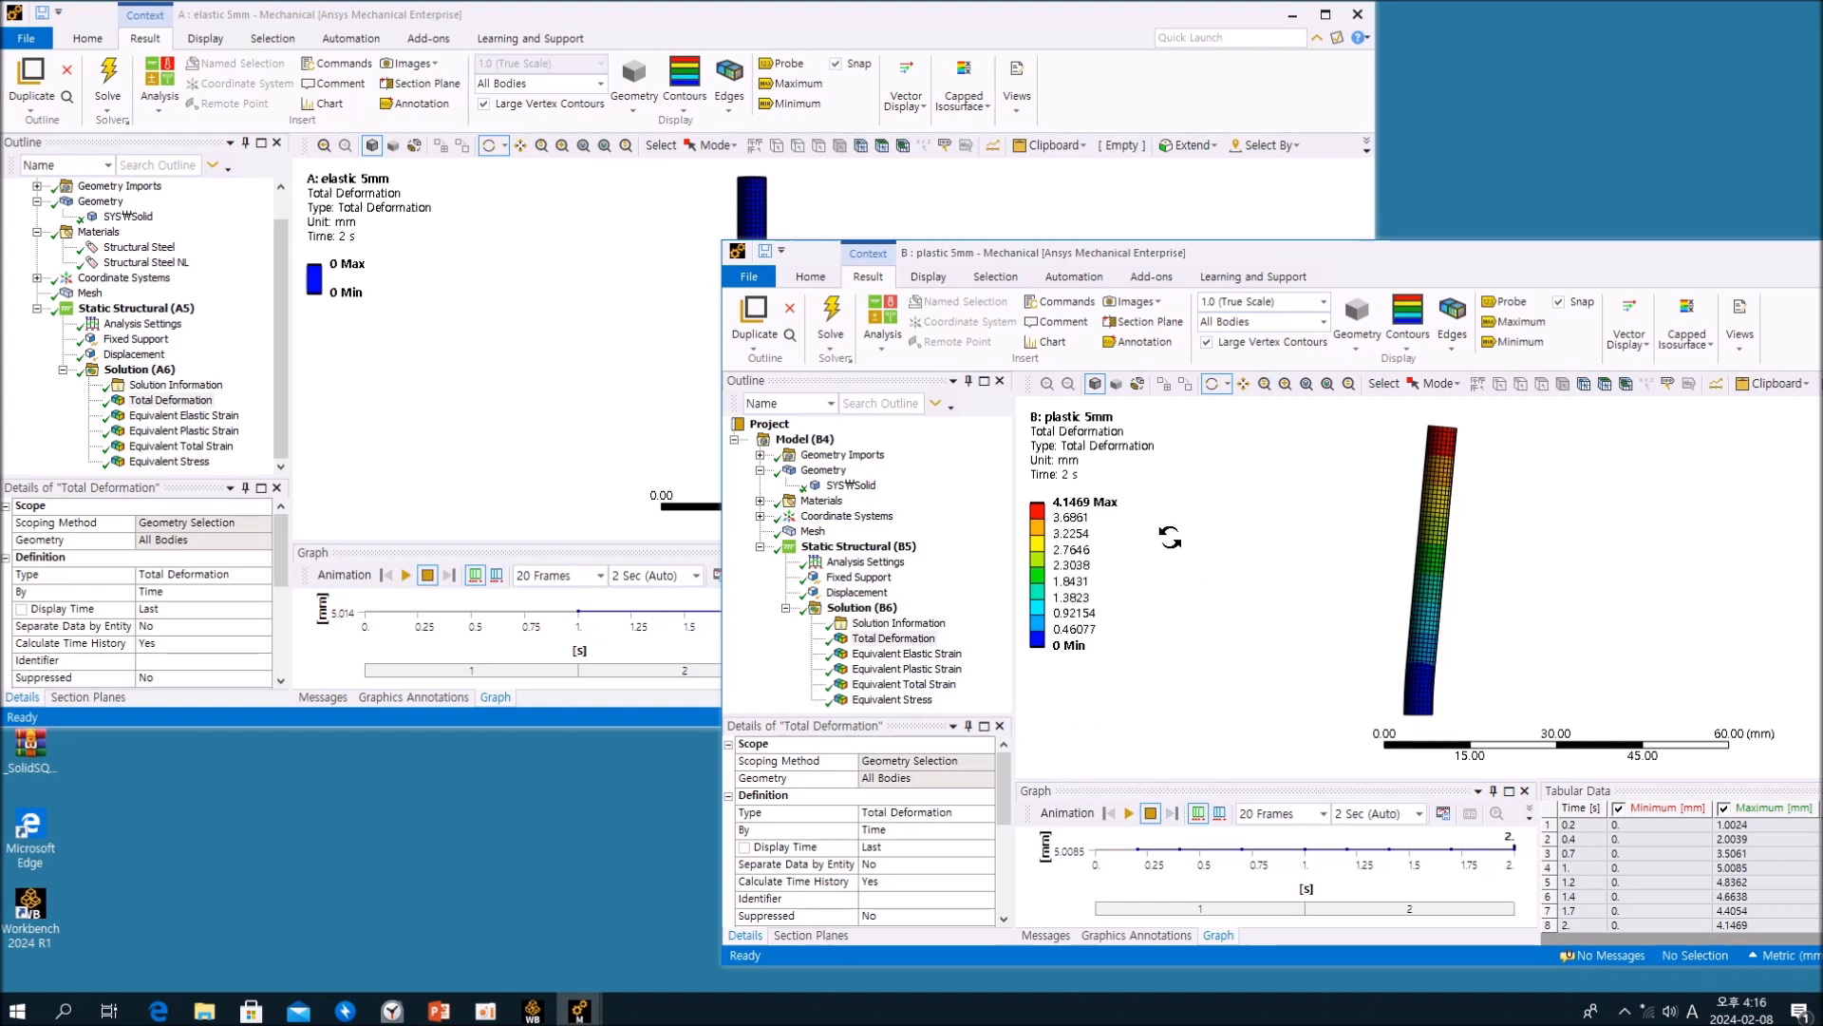
pyautogui.click(1130, 813)
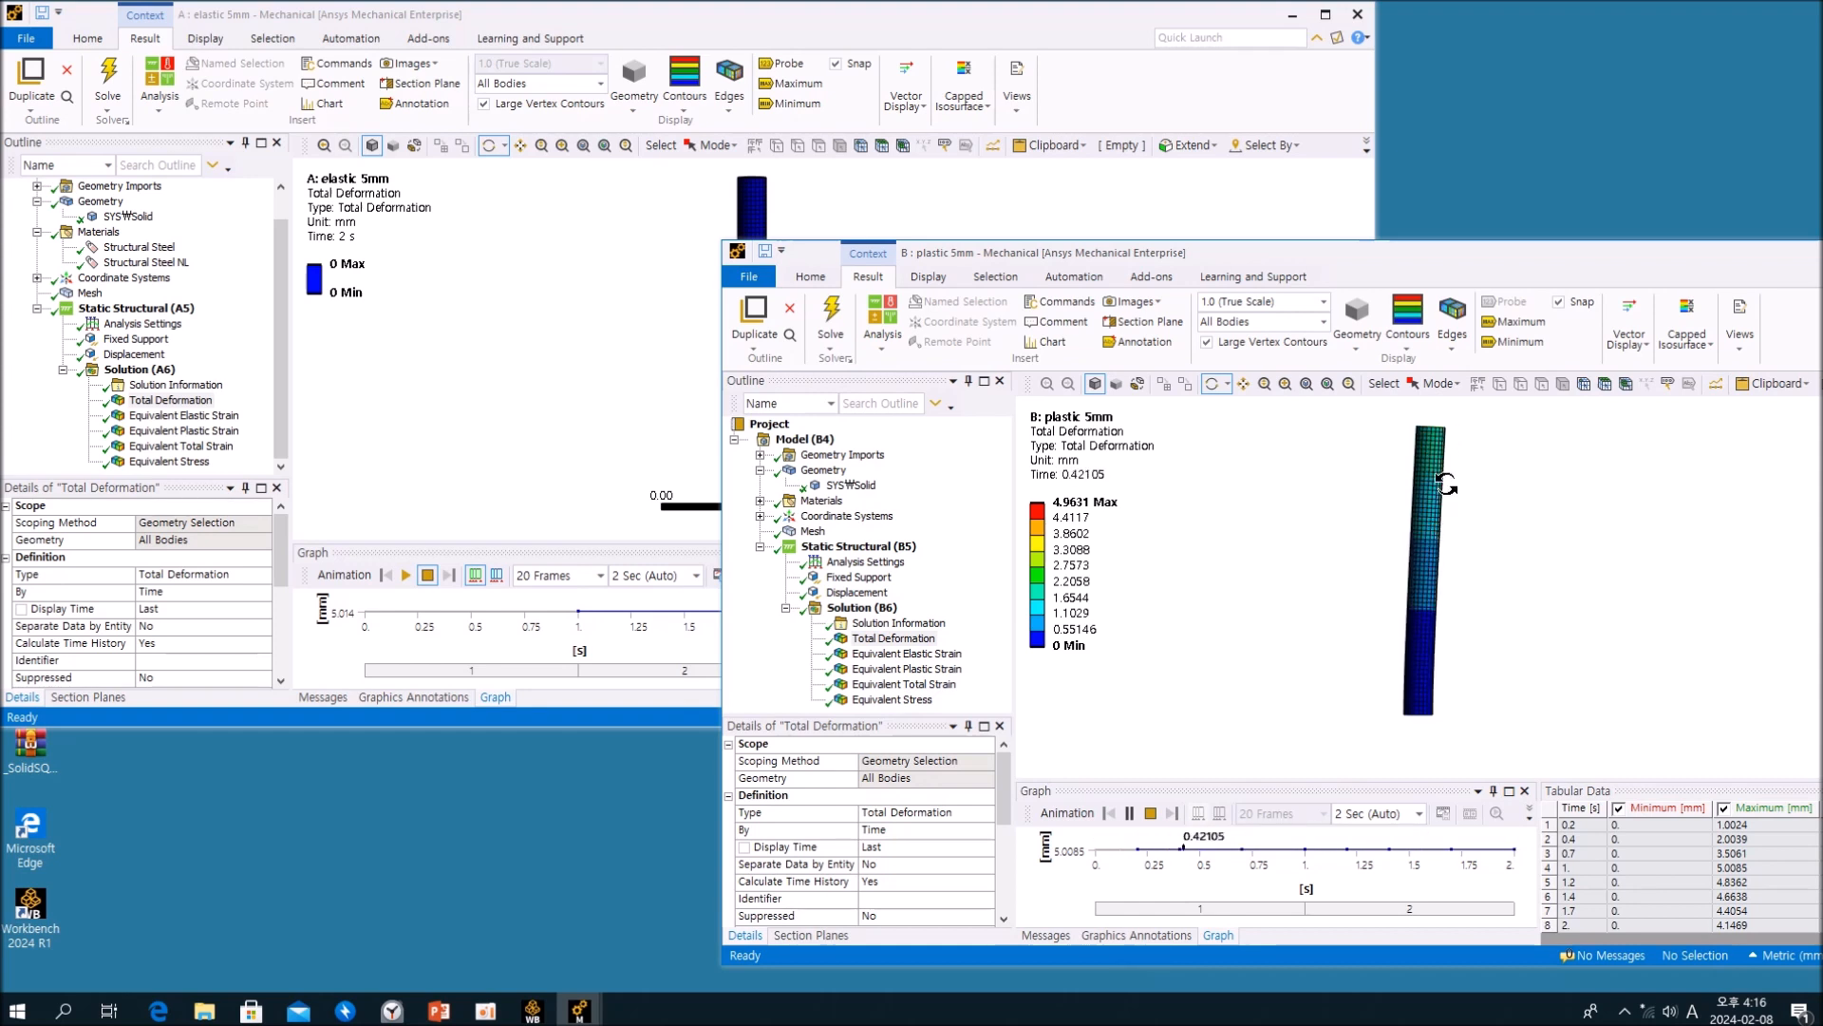
pyautogui.click(1152, 816)
# Step: Display the Equivalent Stress of the plastic 5mm analysis and maximize its window to examine the stress over time
pyautogui.click(892, 699)
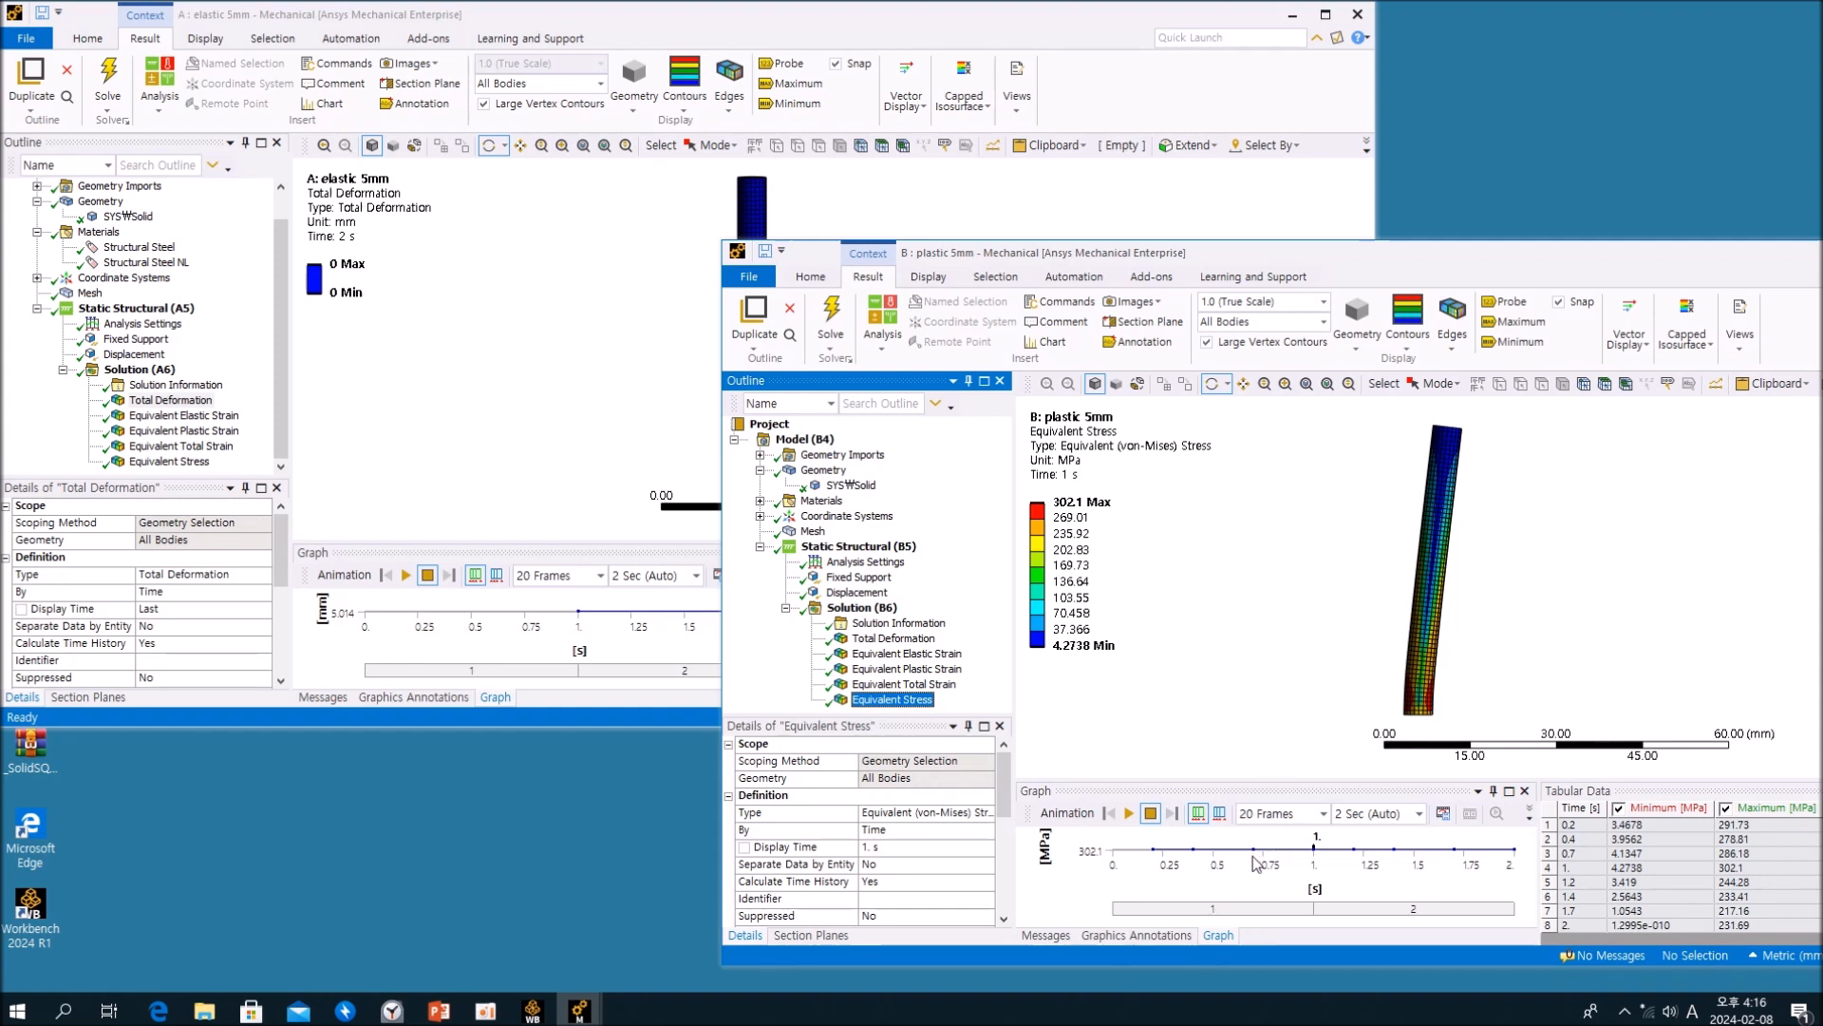
pyautogui.moveTo(1342, 253); pyautogui.dragTo(1115, 151)
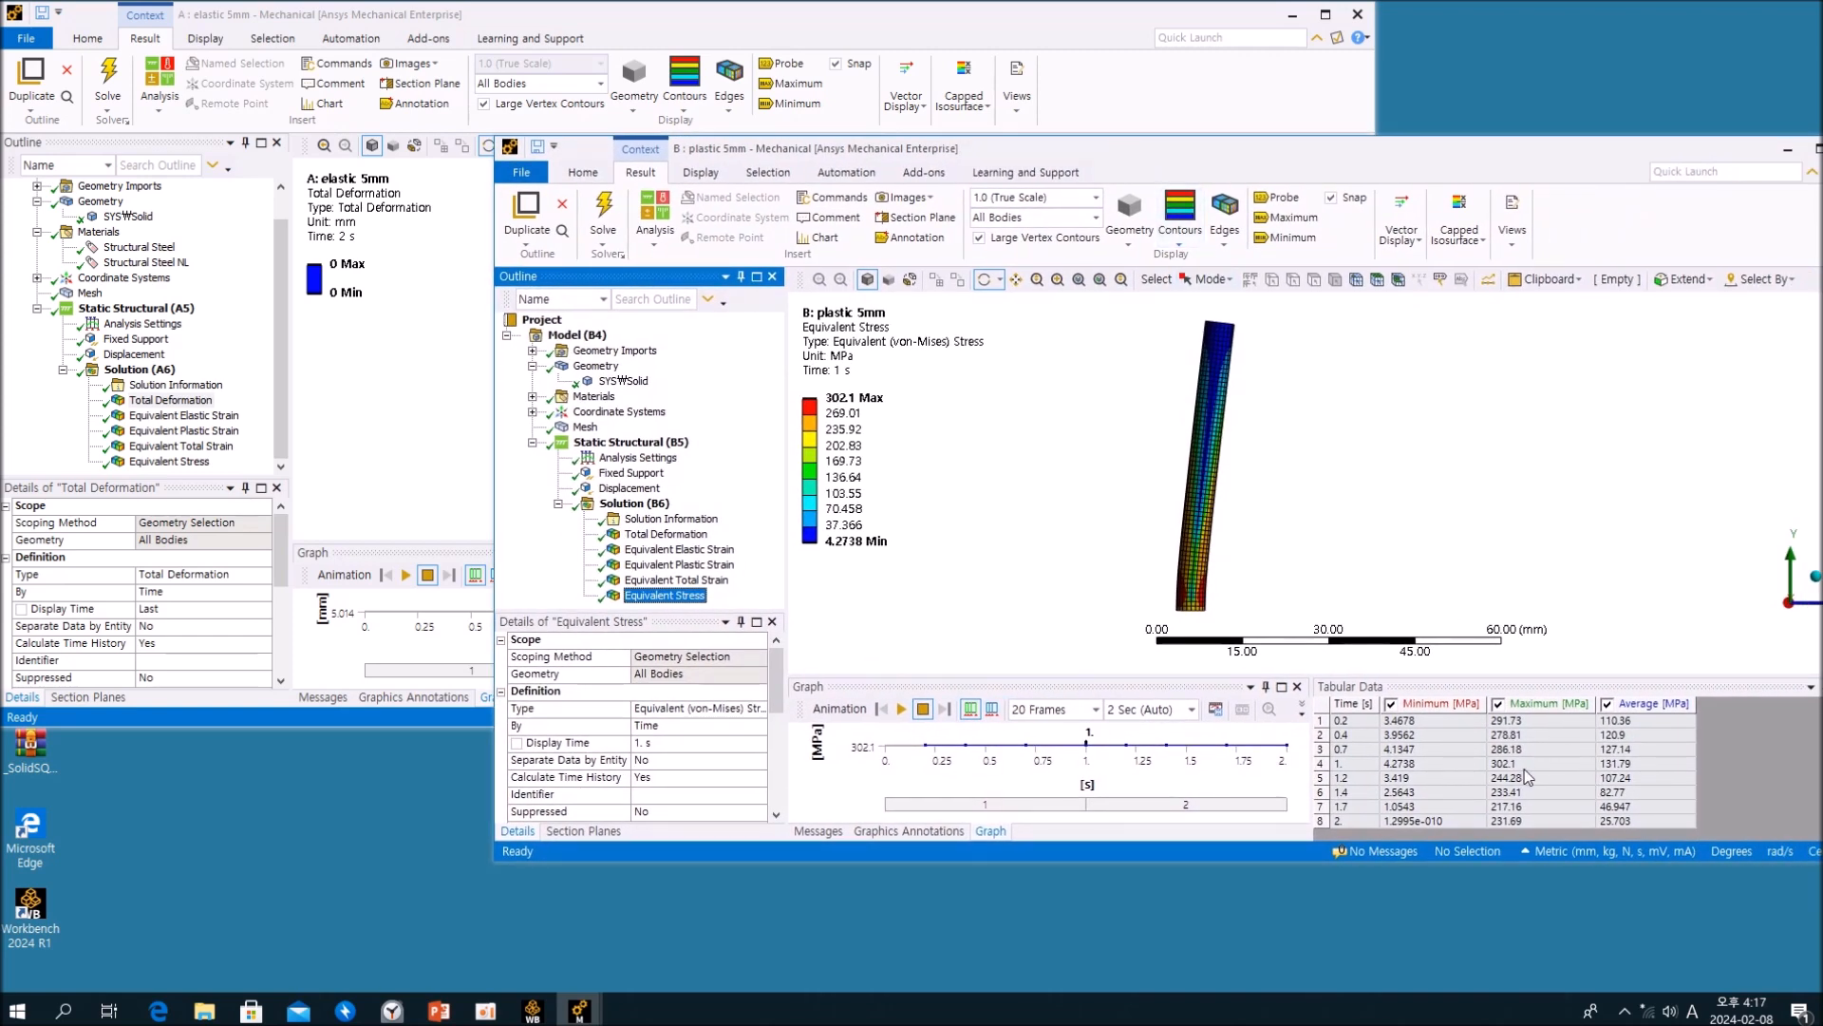
pyautogui.moveTo(1125, 861); pyautogui.dragTo(1128, 944)
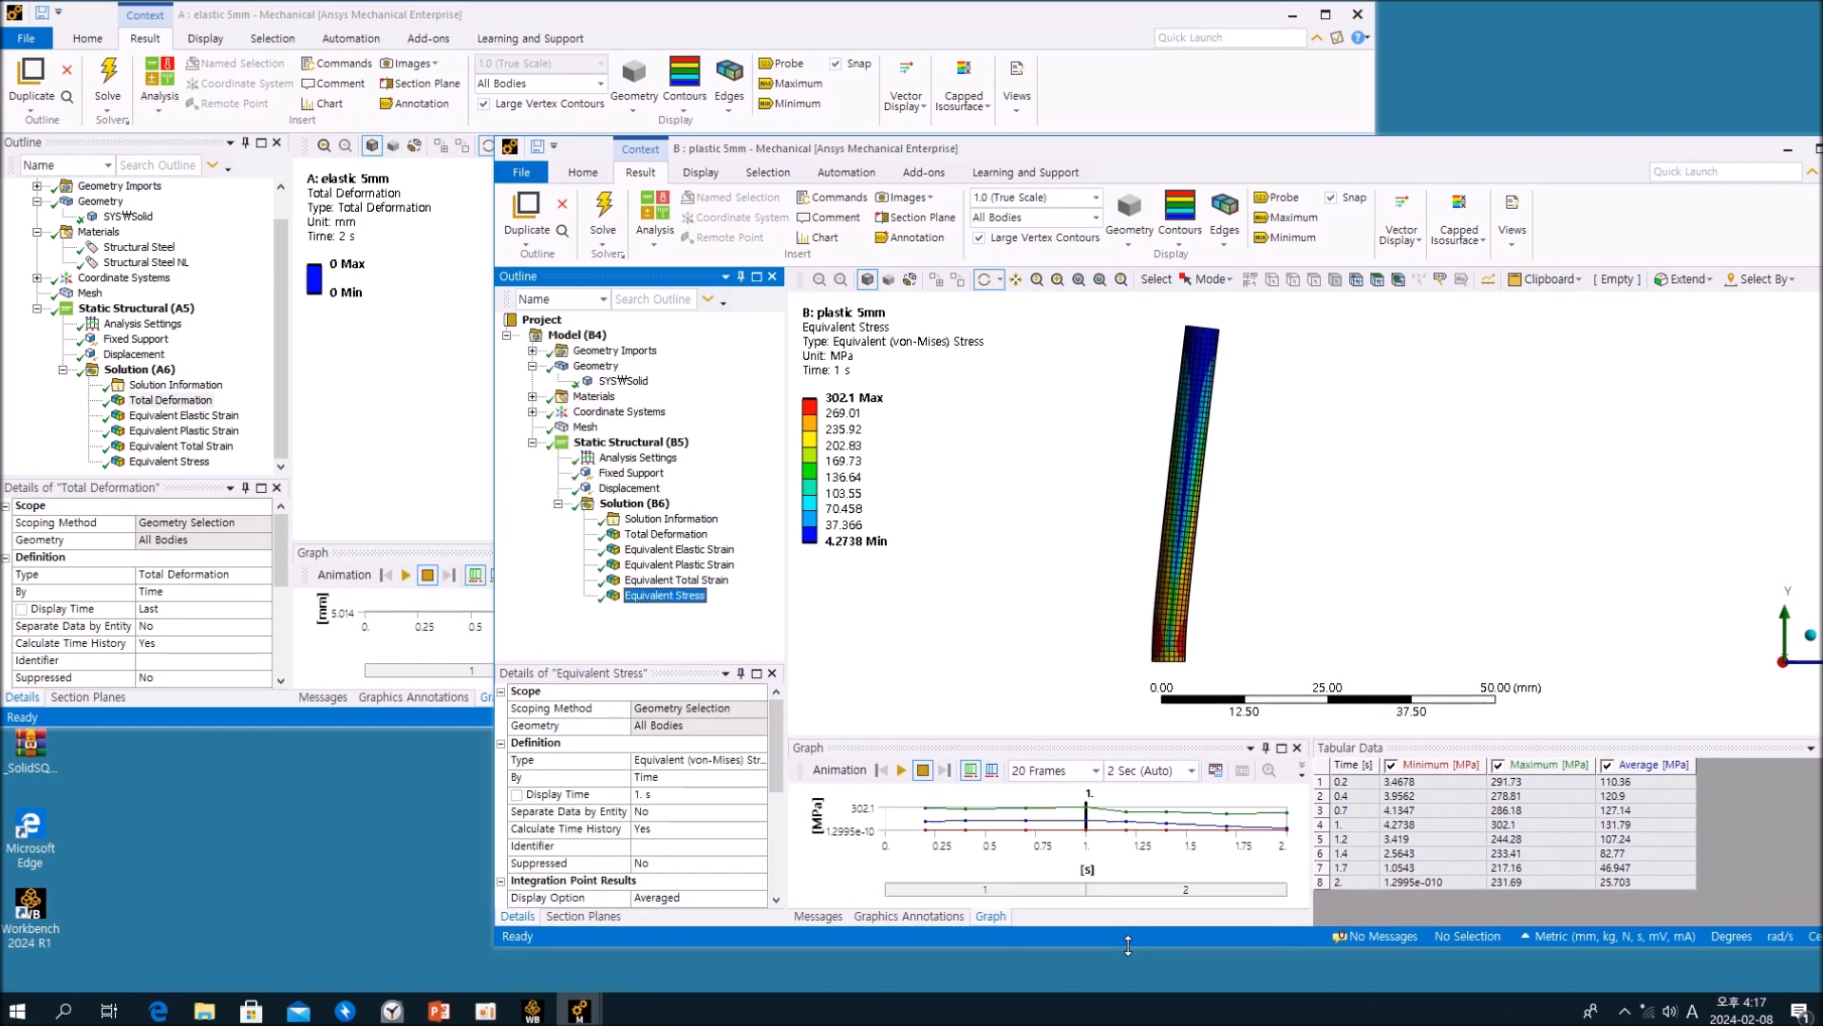
pyautogui.doubleClick(1252, 151)
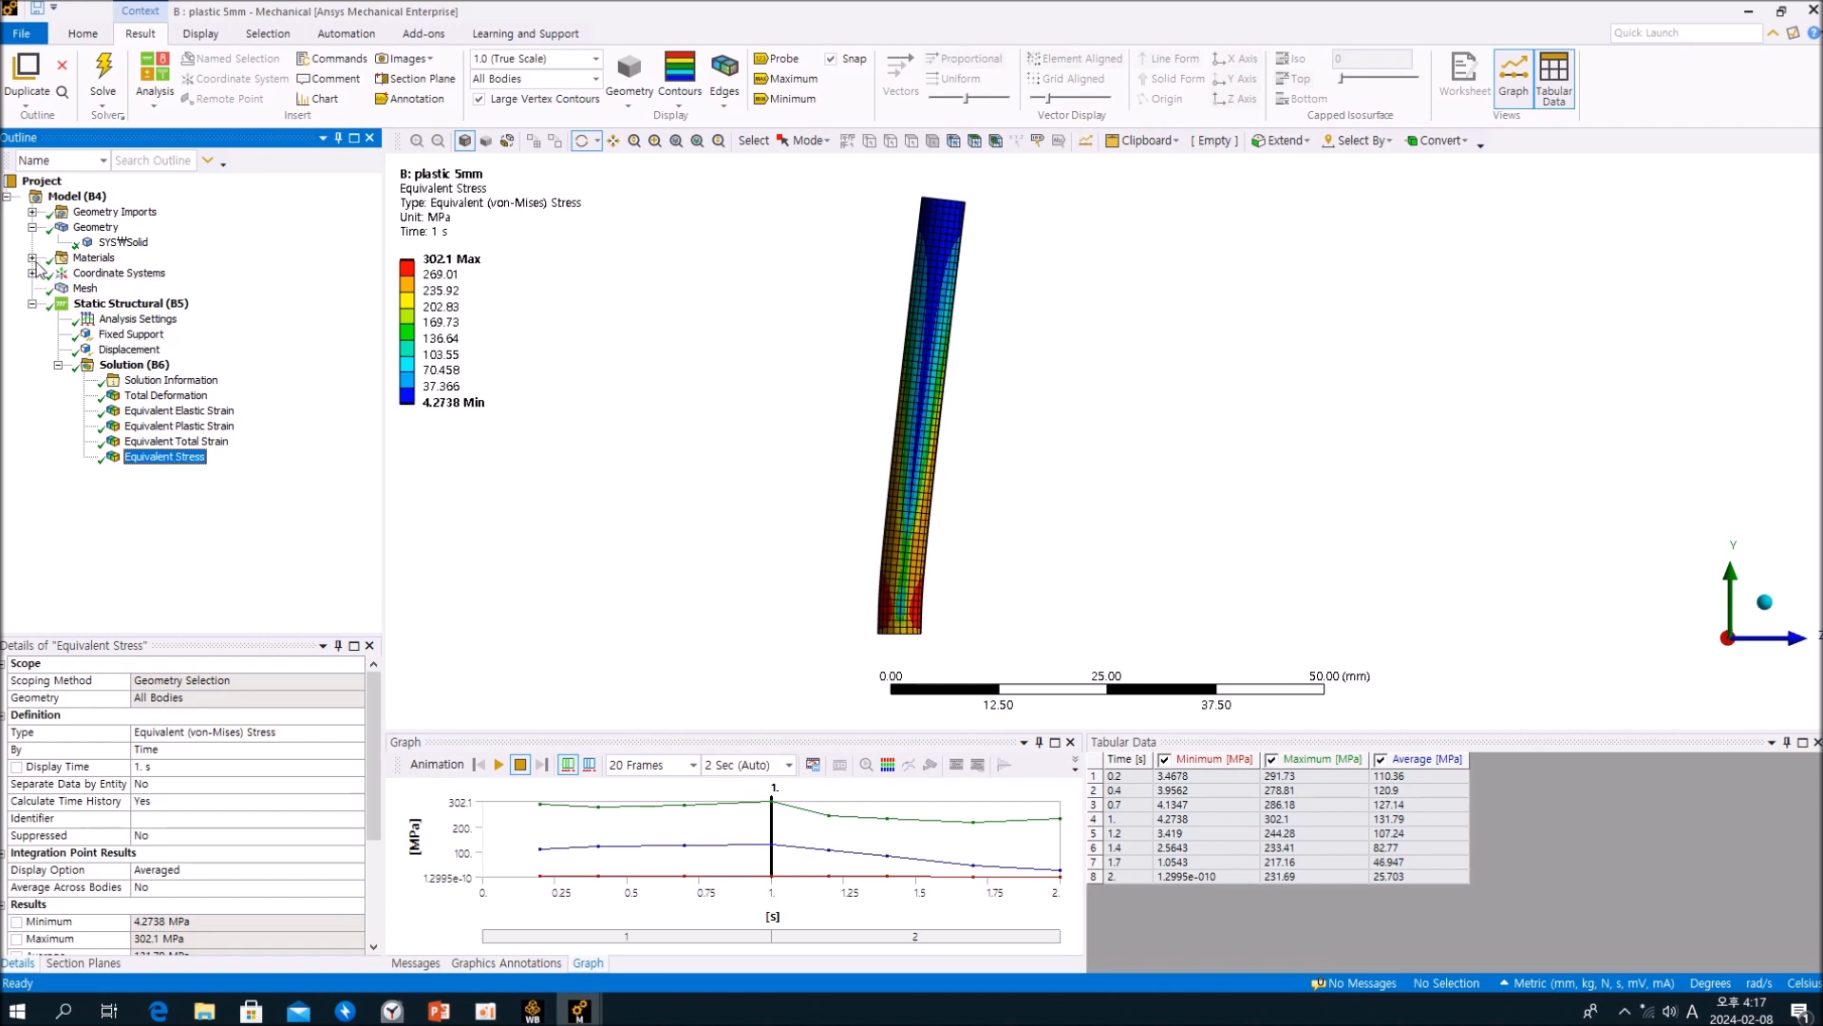
# Step: Review the Structural Steel properties of the plastic 5mm analysis and return to its Equivalent Stress result for comparison
pyautogui.click(32, 258)
pyautogui.click(134, 272)
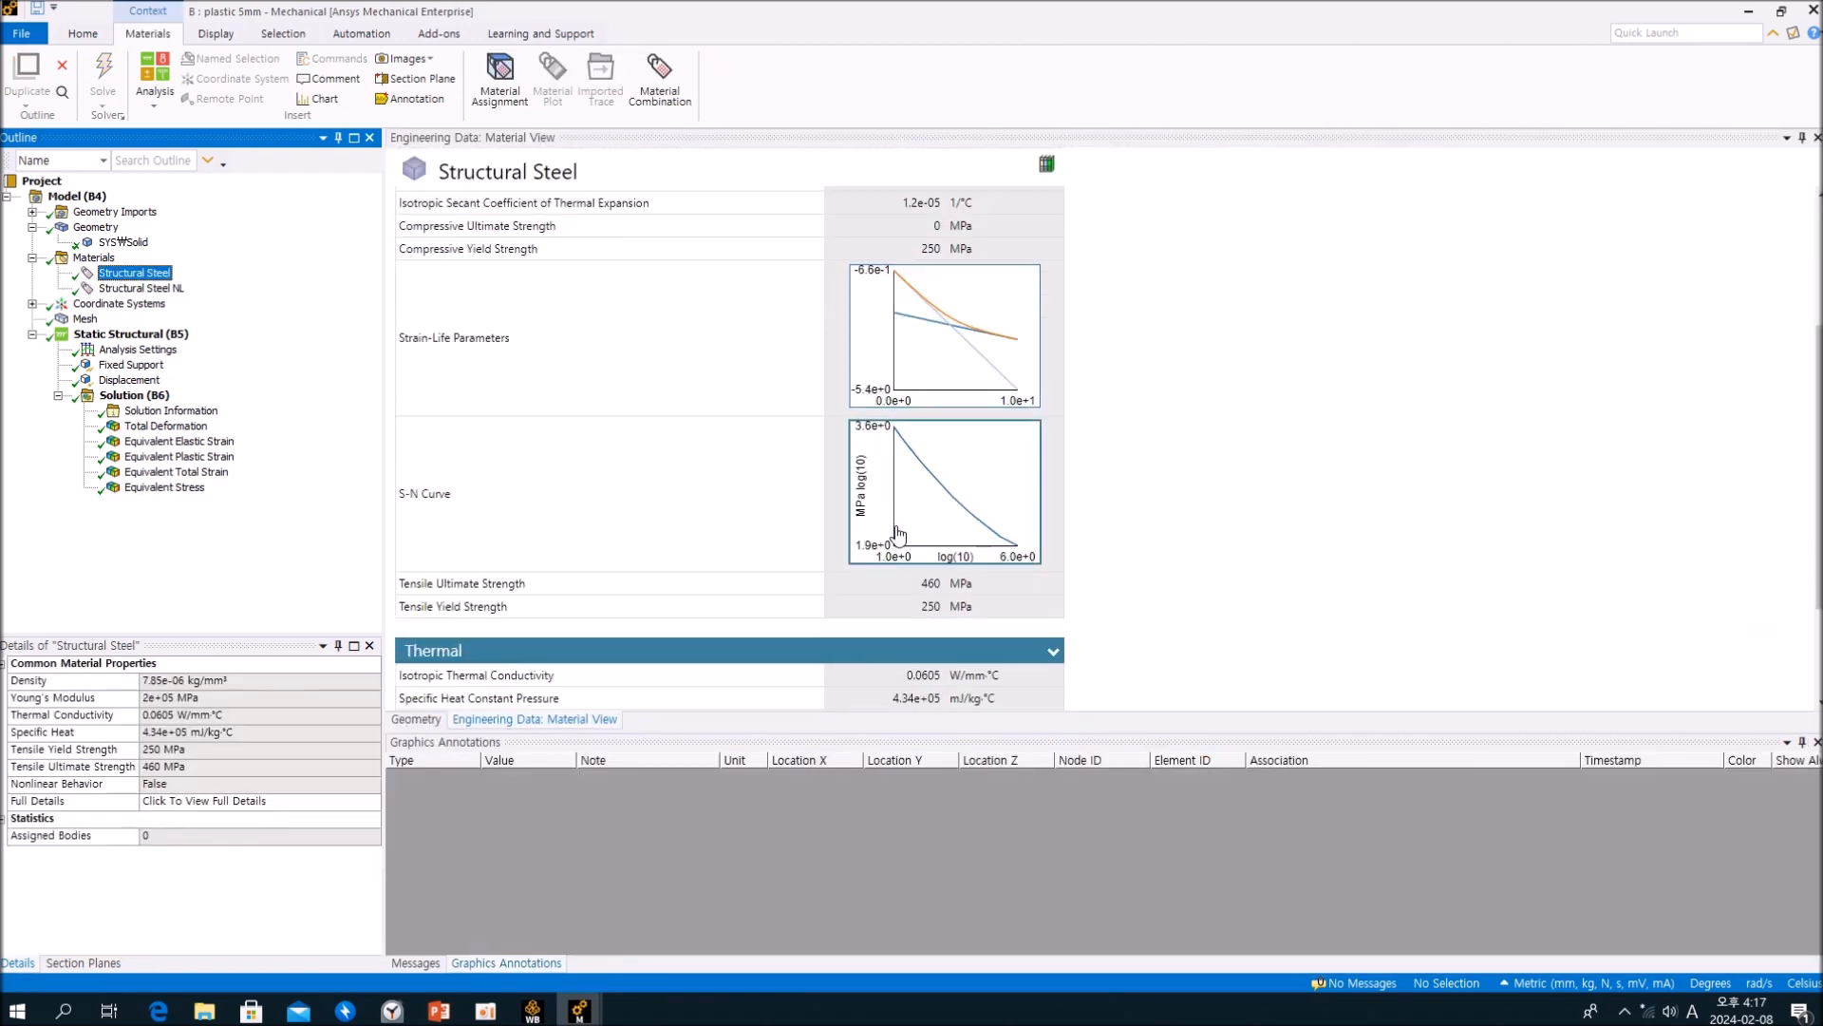
pyautogui.scroll(-3, 897, 534)
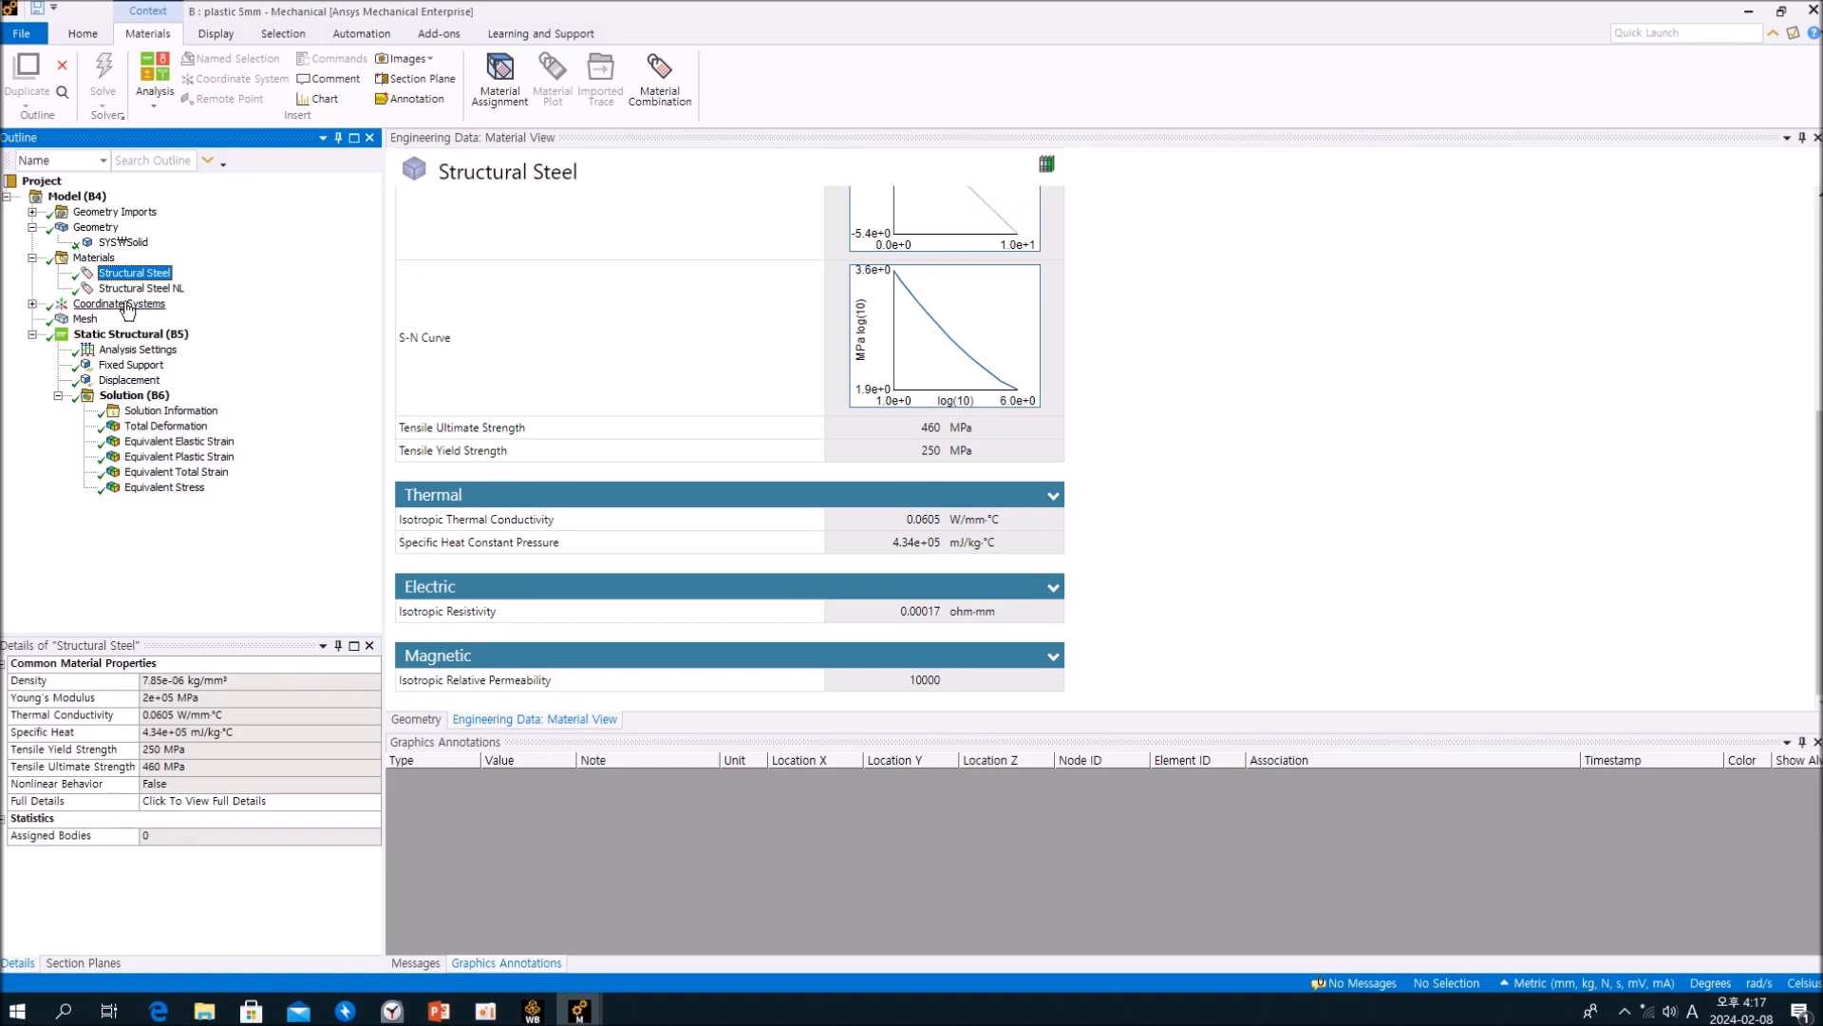
pyautogui.click(131, 395)
pyautogui.click(140, 487)
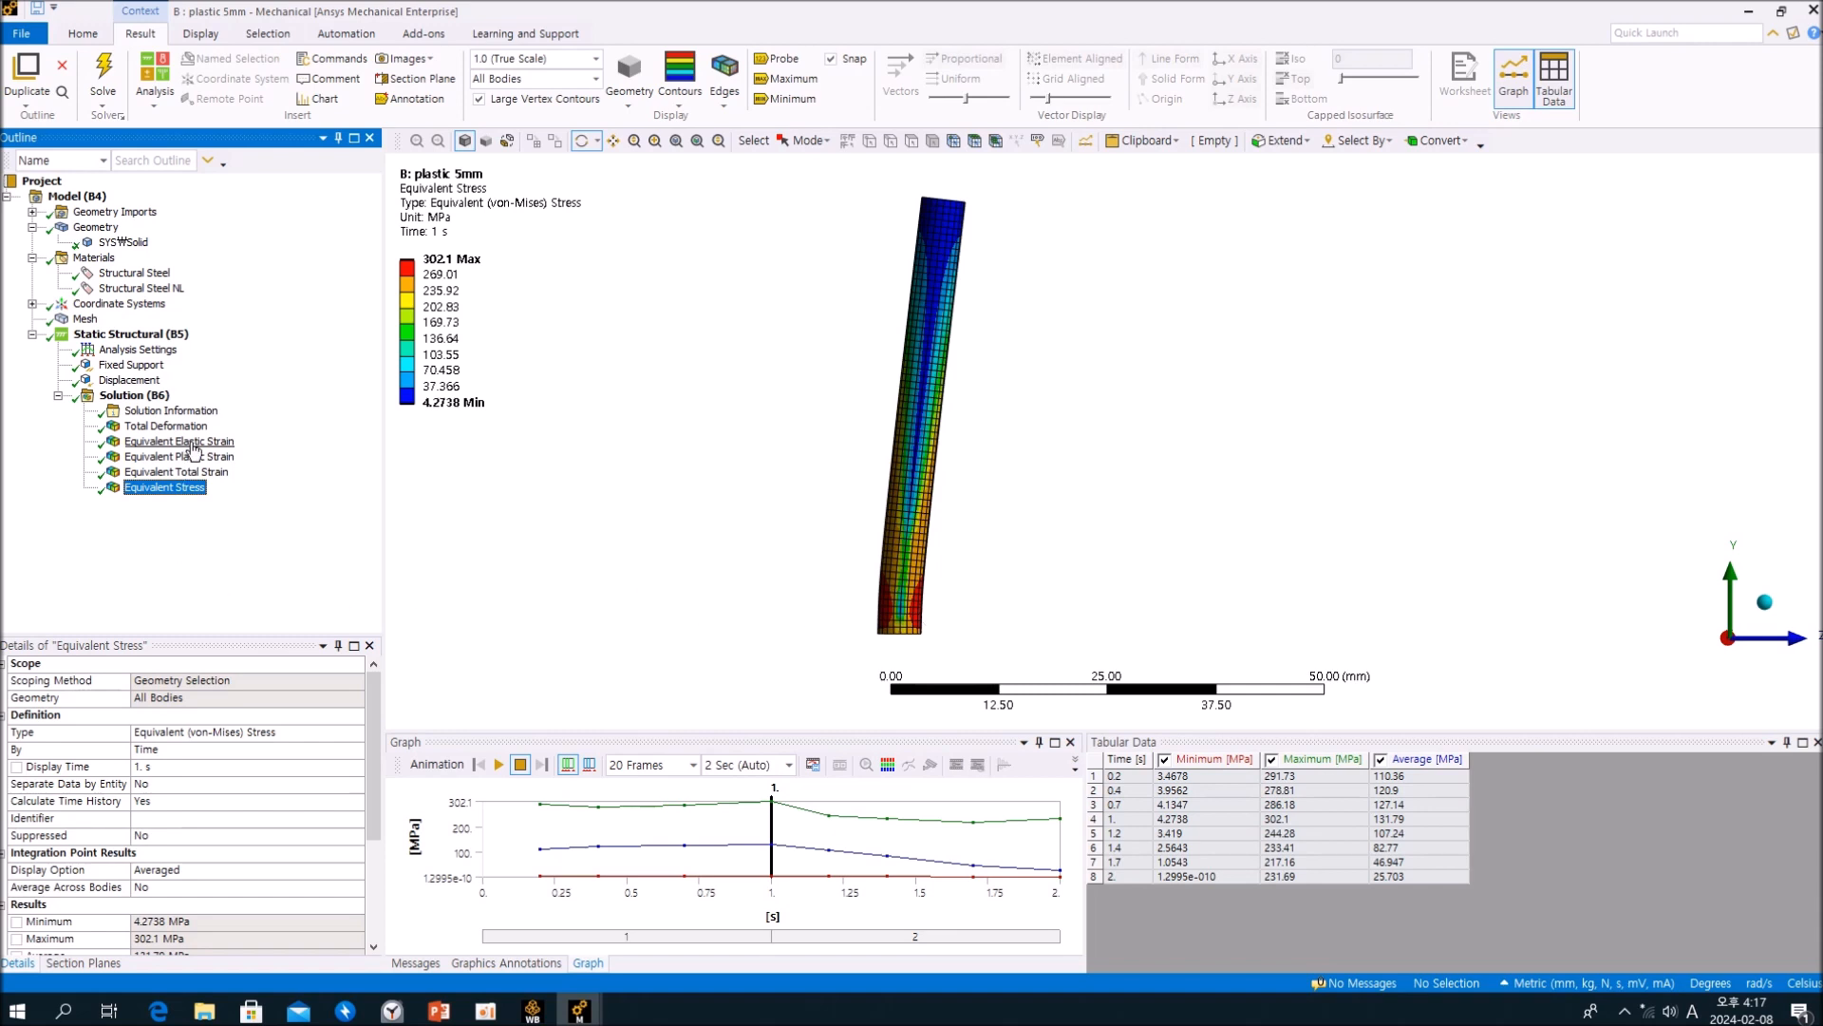
# Step: Check the Equivalent Elastic Strain, Equivalent Plastic Strain and Total Deformation remaining at 2 s in the plastic 5mm analysis
pyautogui.click(193, 445)
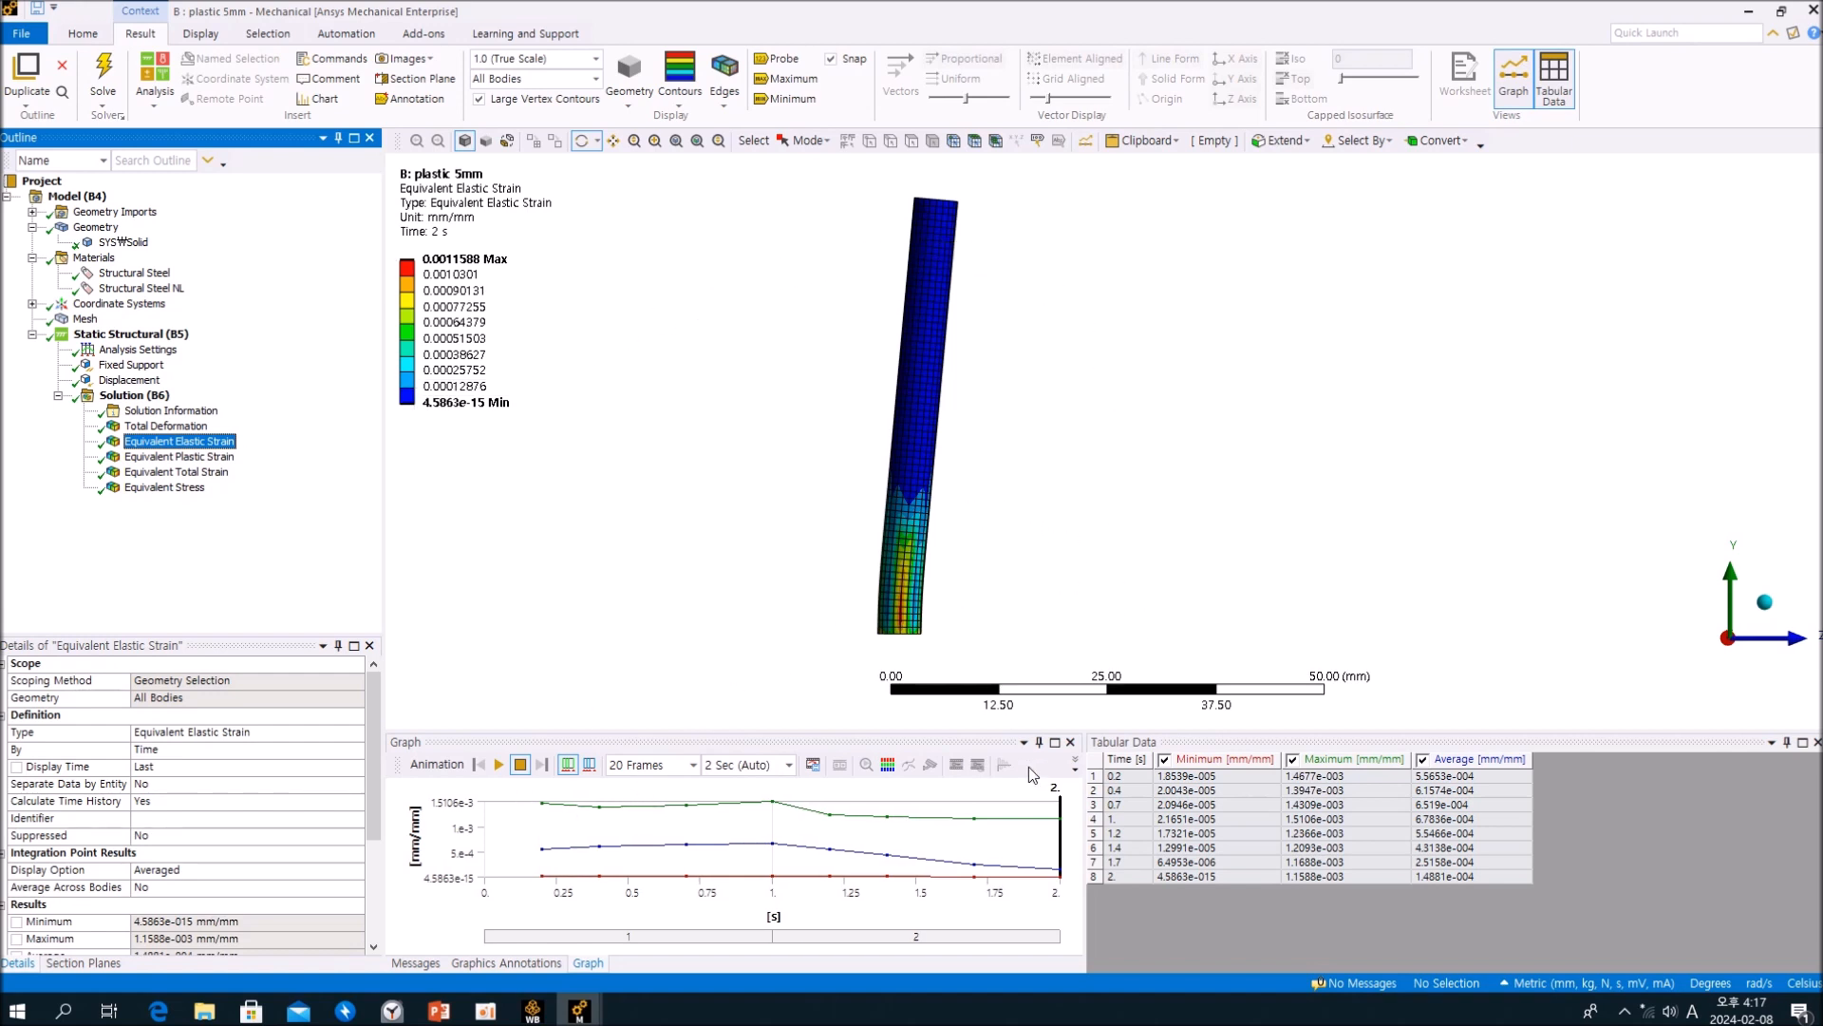
pyautogui.click(200, 457)
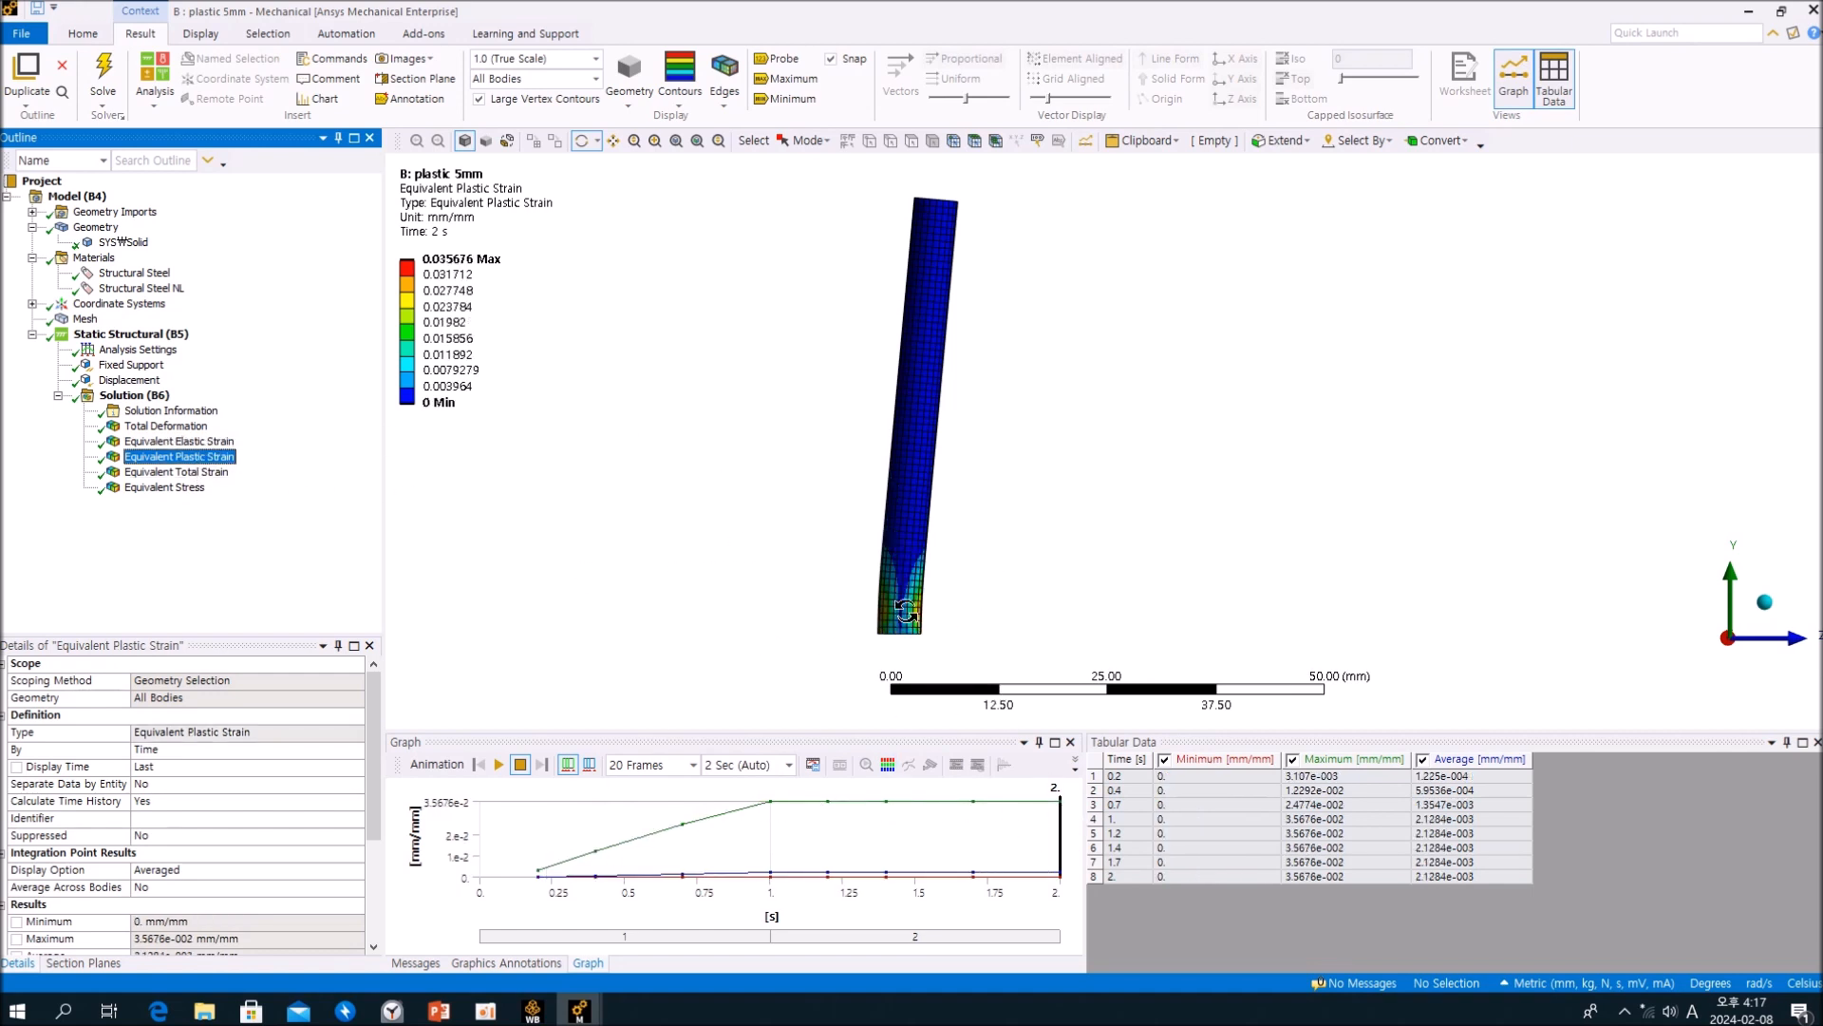
pyautogui.click(199, 426)
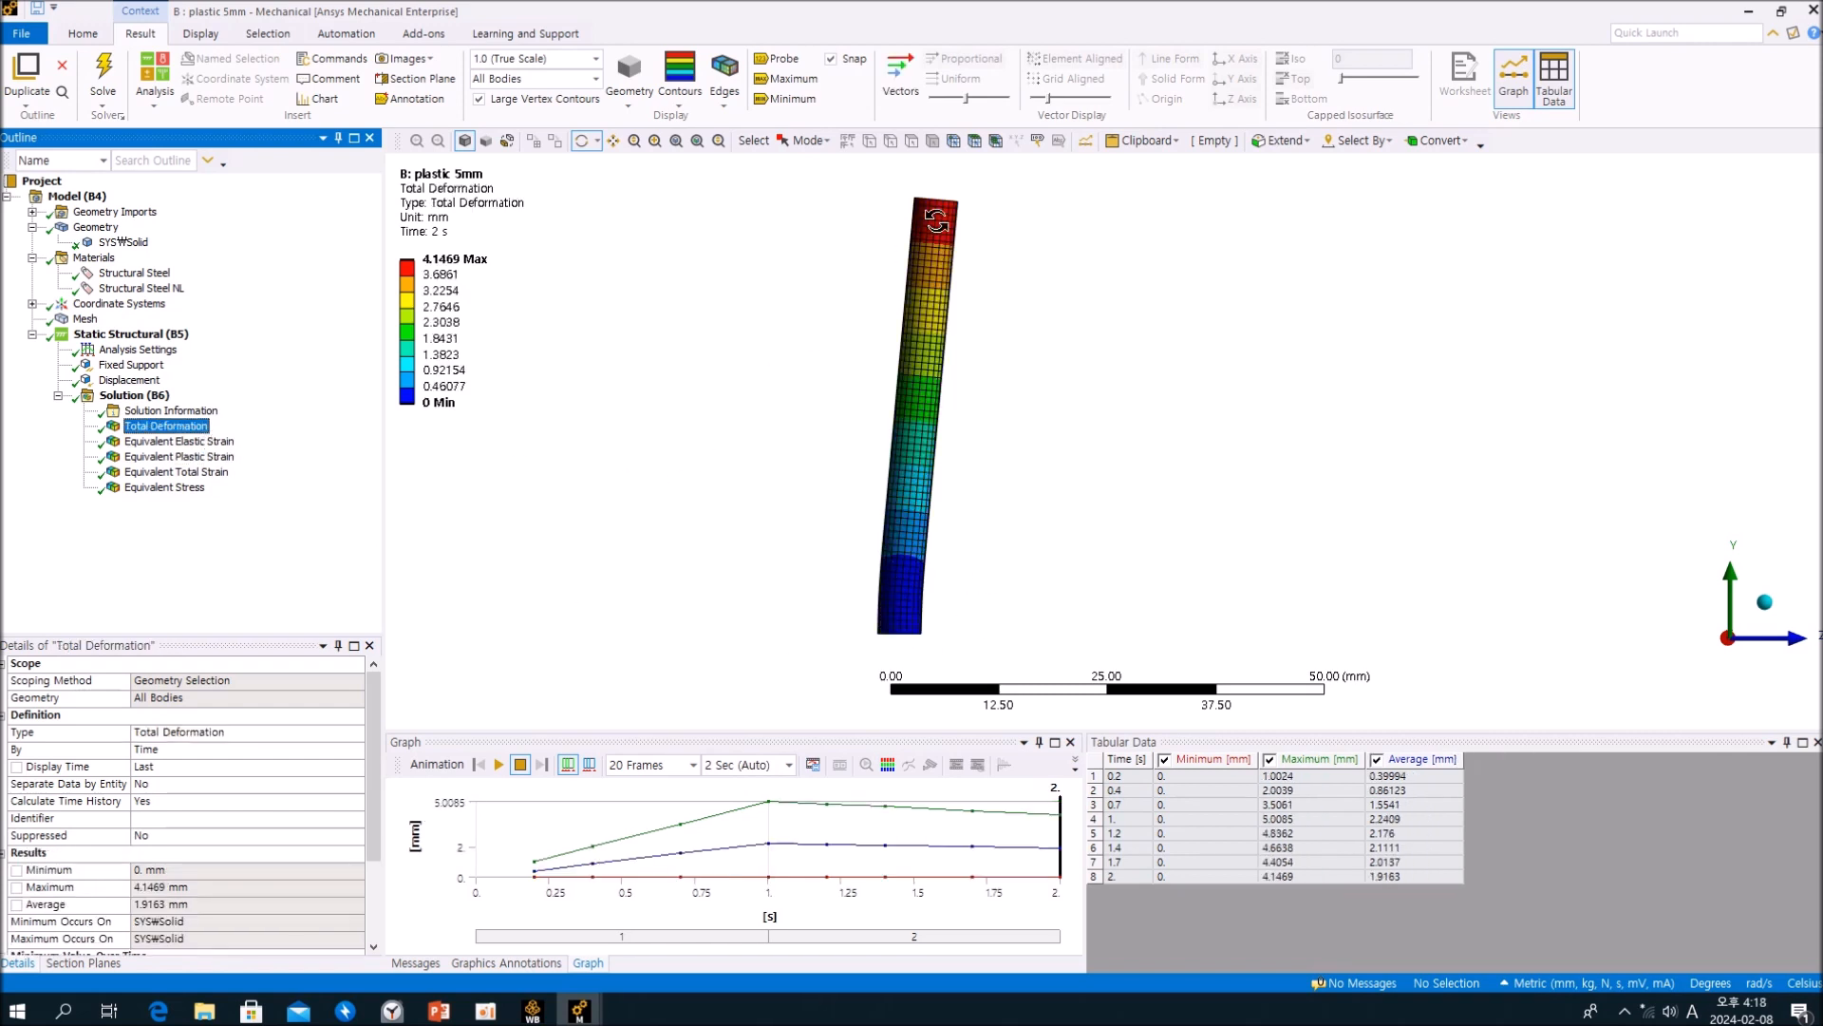
# Step: Compare where Equivalent Elastic Strain and Equivalent Plastic Strain concentrate around the cylinder's fixed end at 2 s
pyautogui.click(223, 444)
pyautogui.moveTo(928, 623); pyautogui.dragTo(1159, 607)
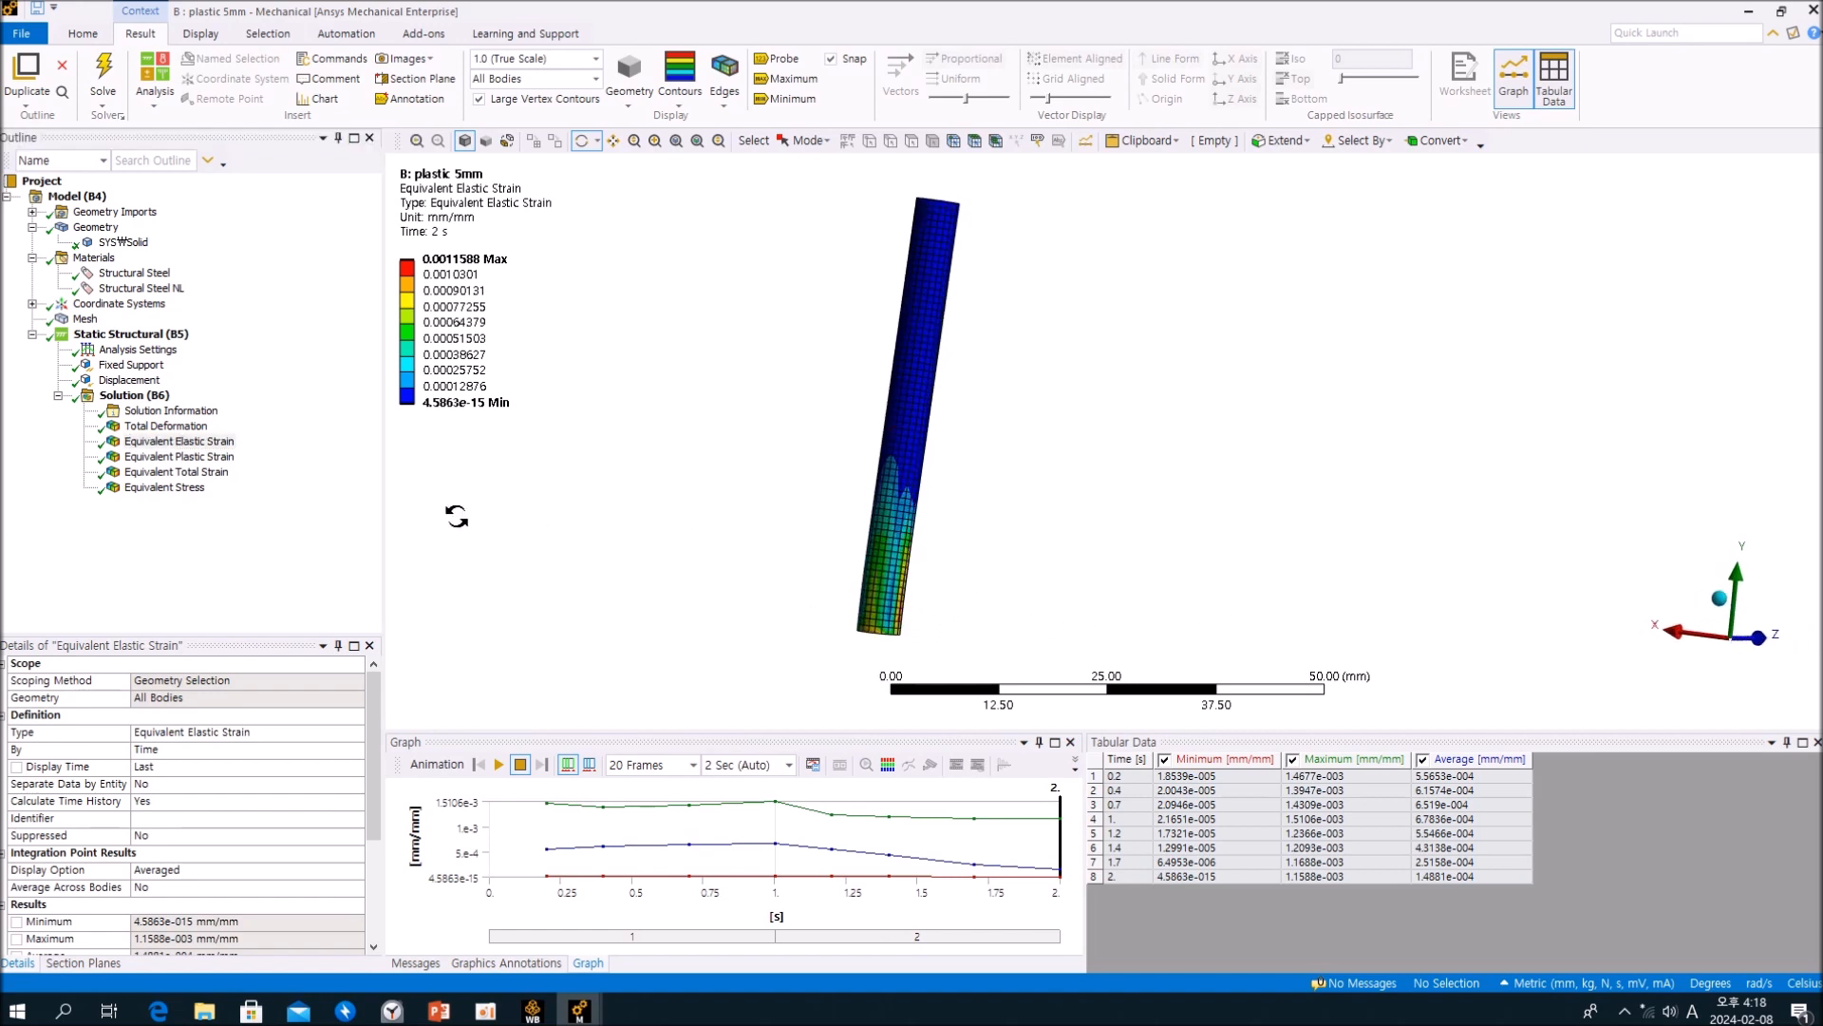
pyautogui.click(226, 457)
pyautogui.moveTo(872, 616); pyautogui.dragTo(481, 611)
pyautogui.moveTo(860, 610); pyautogui.dragTo(987, 601)
pyautogui.click(269, 552)
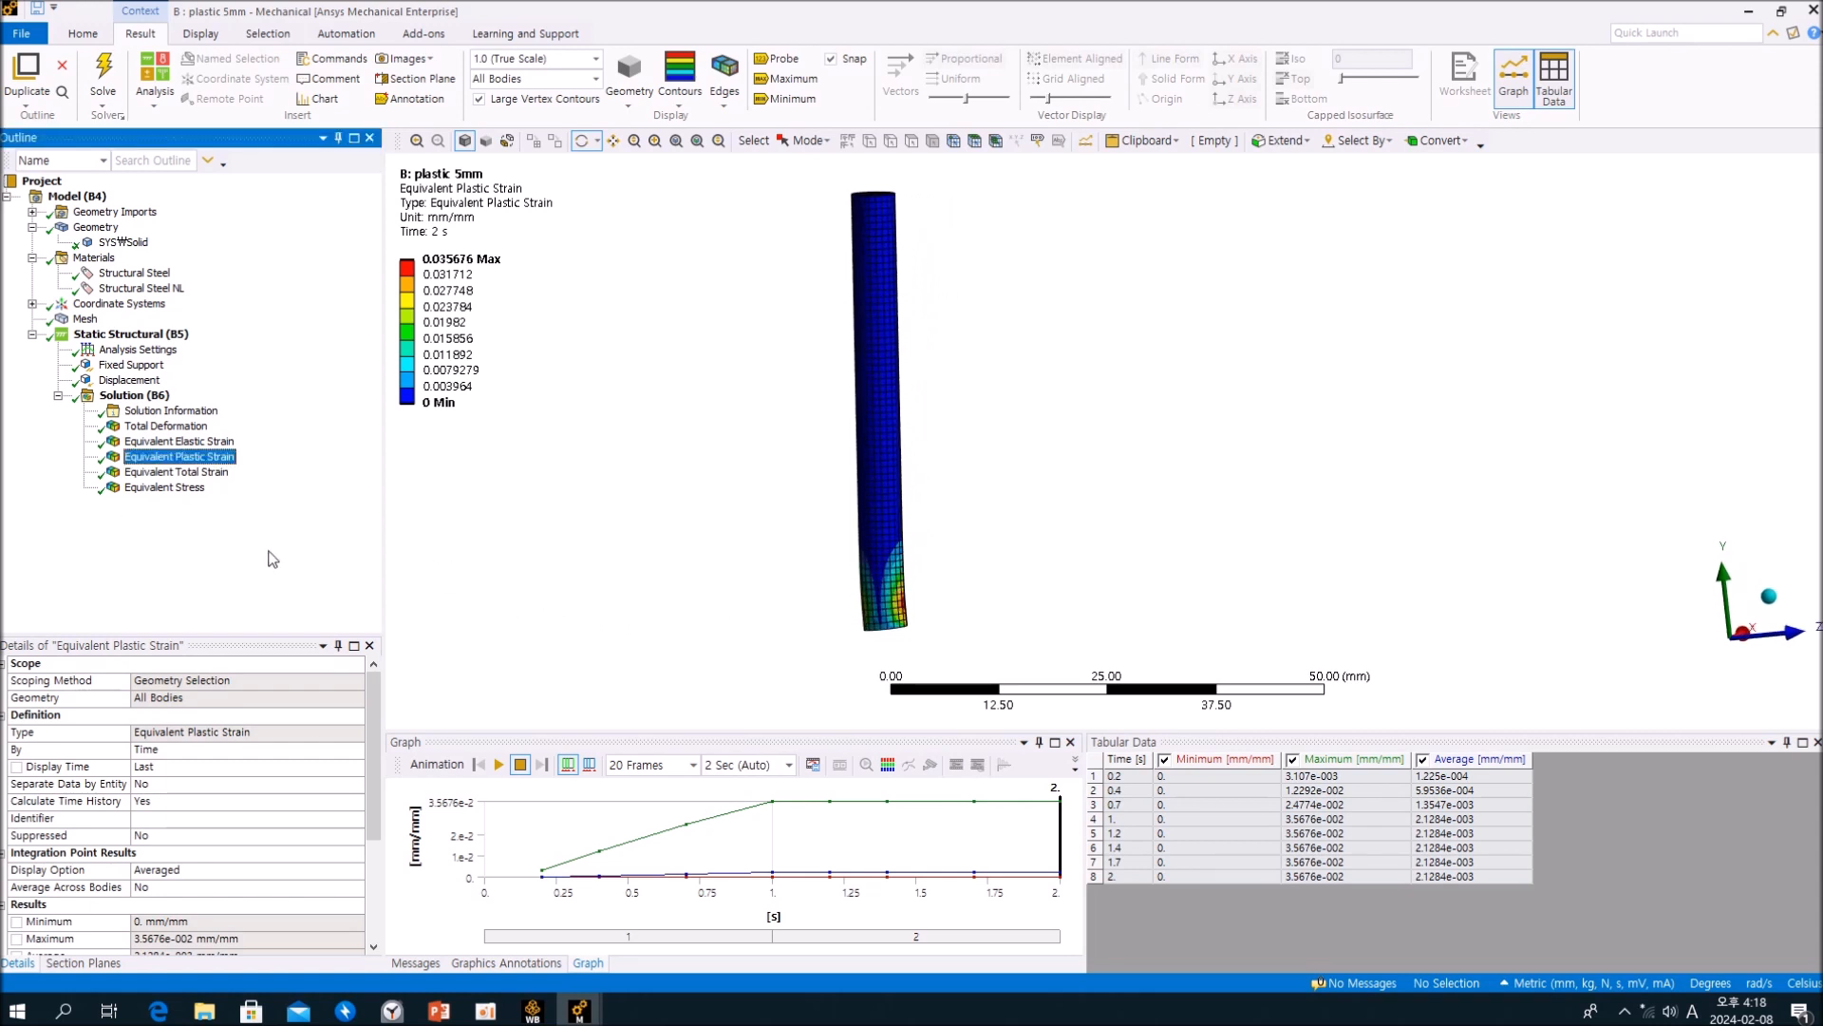
# Step: Display the Equivalent Total Strain of the plastic 5mm analysis and animate it while viewing the cylinder from another side
pyautogui.click(224, 474)
pyautogui.click(498, 765)
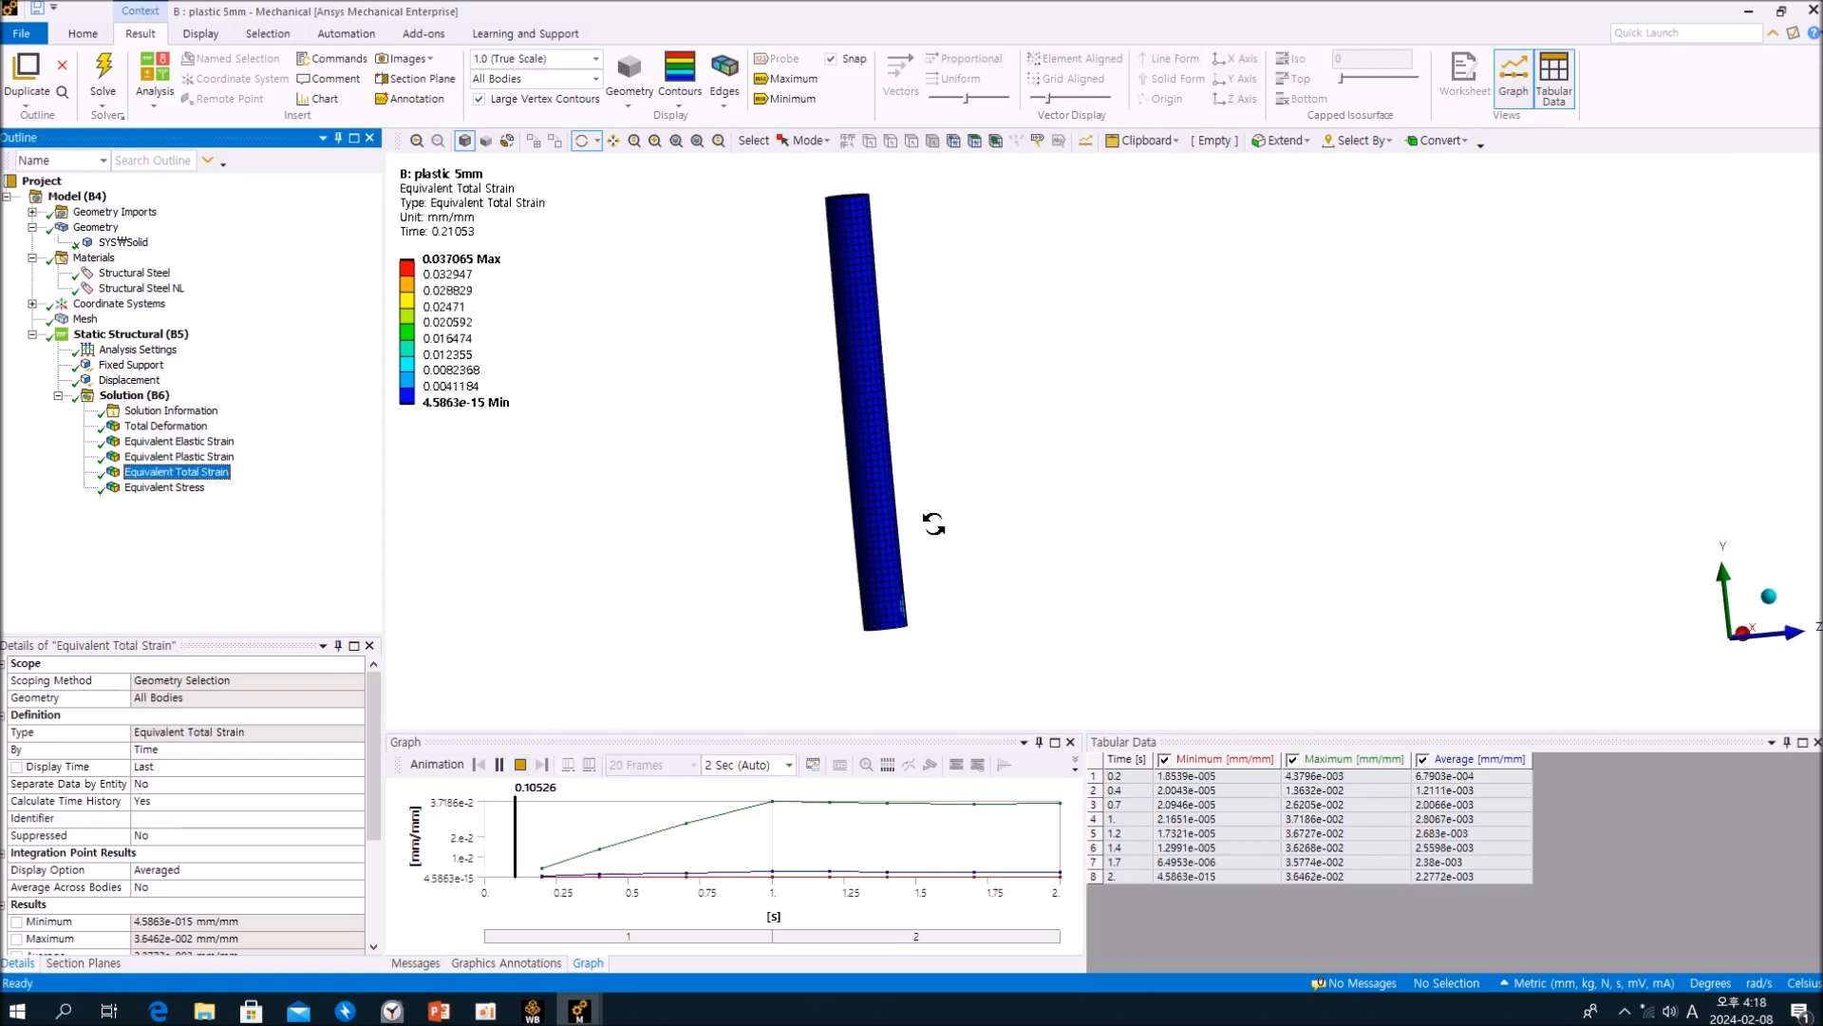
pyautogui.moveTo(1045, 484); pyautogui.dragTo(974, 484)
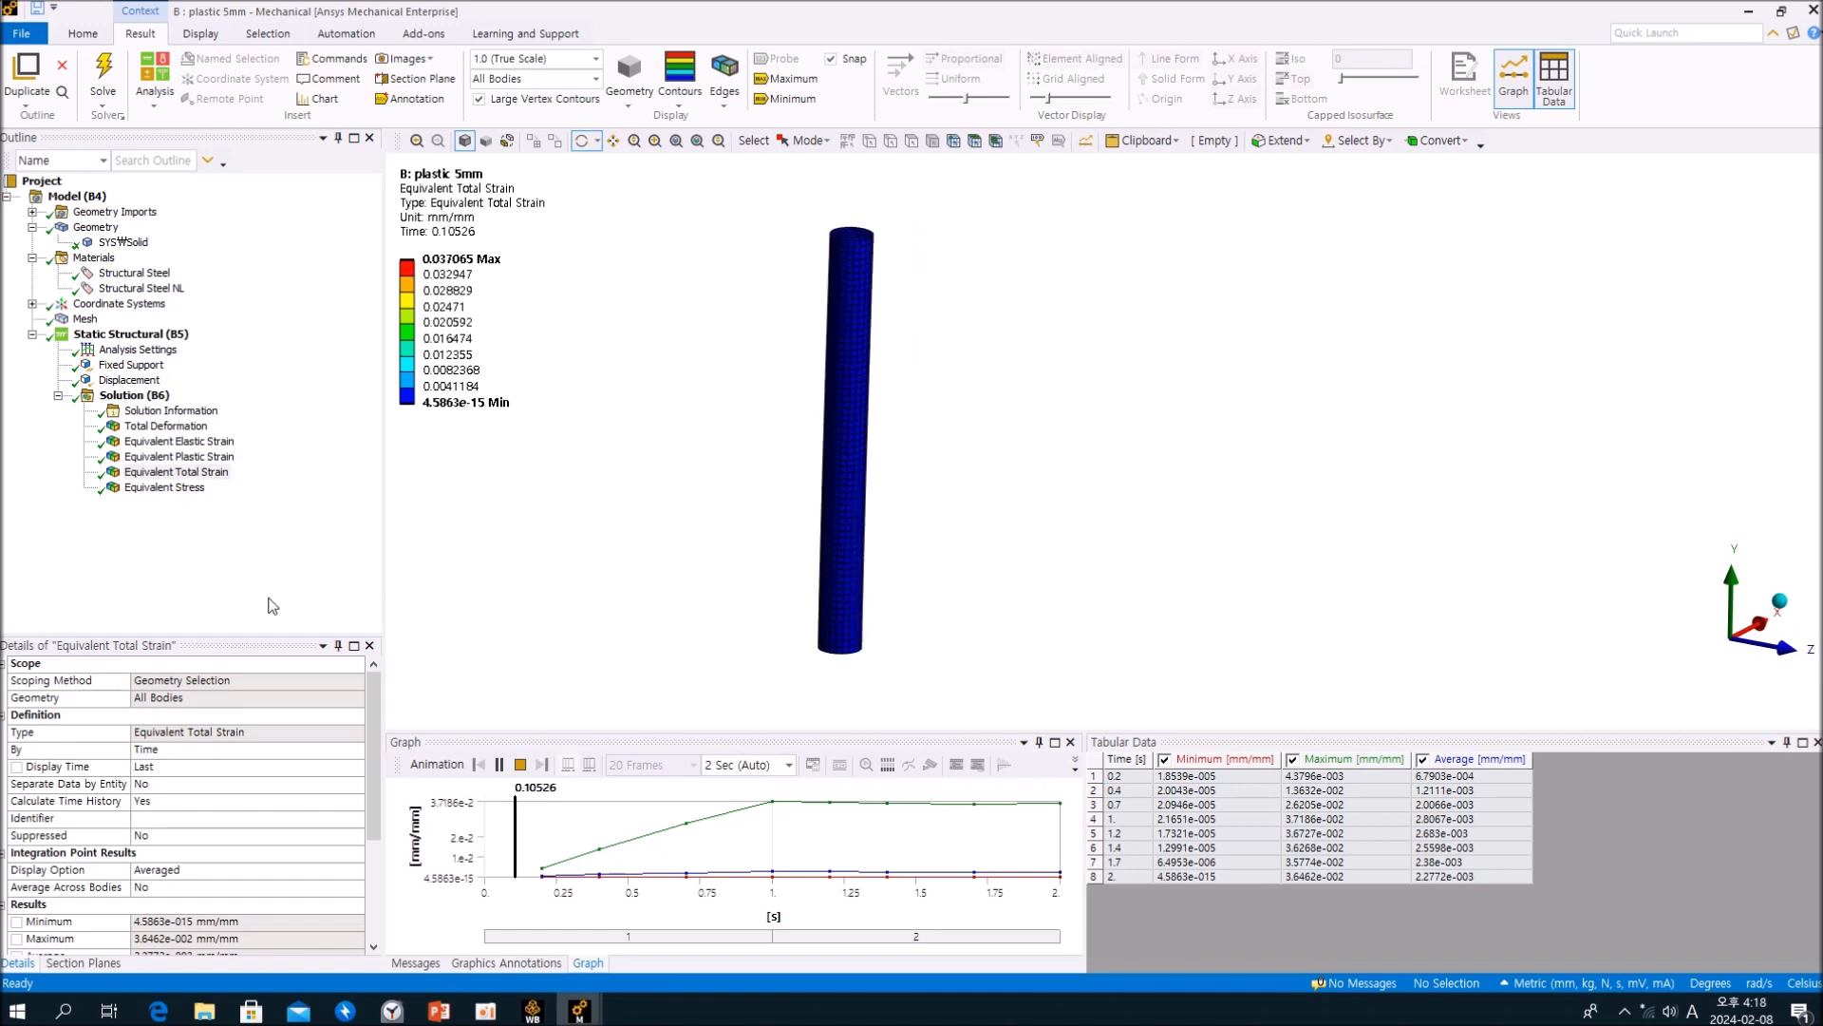
pyautogui.click(238, 542)
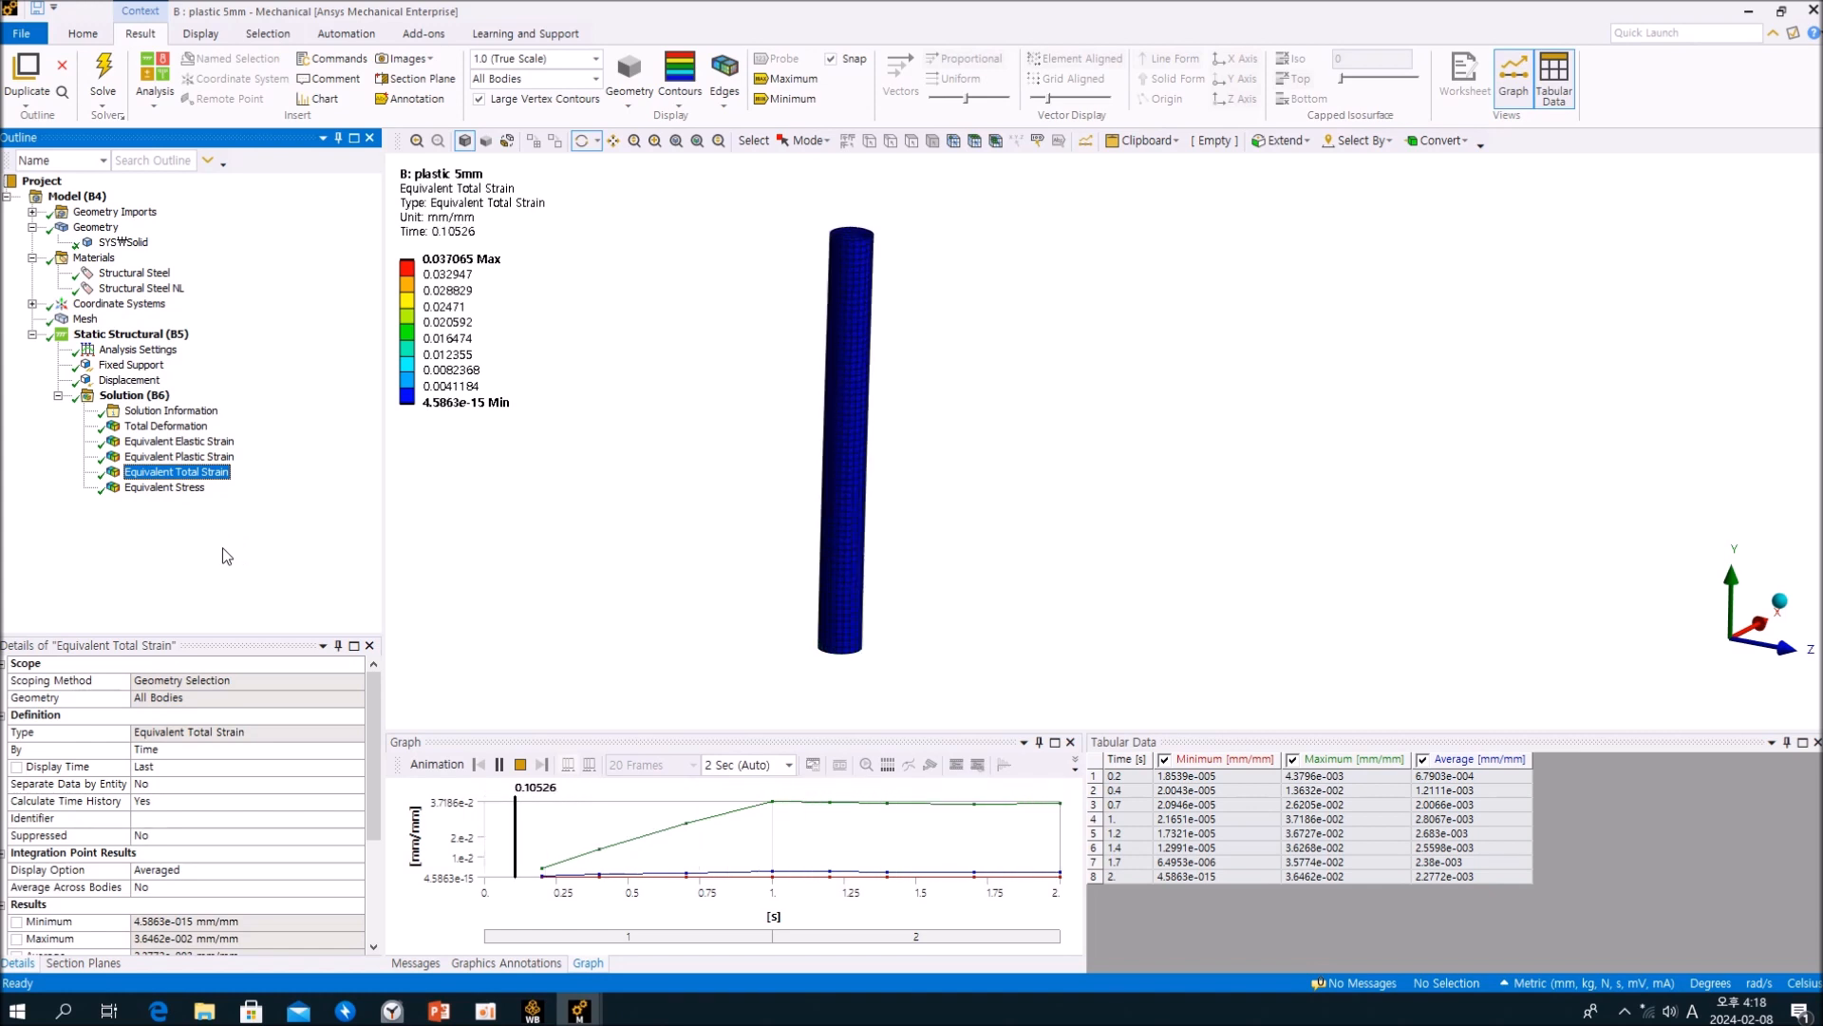
# Step: Examine the Equivalent Stress distribution at 1 s along the plastic 5mm cylinder and near its fixed end
pyautogui.click(176, 490)
pyautogui.moveTo(1022, 658); pyautogui.dragTo(941, 517)
pyautogui.scroll(3, 923, 573)
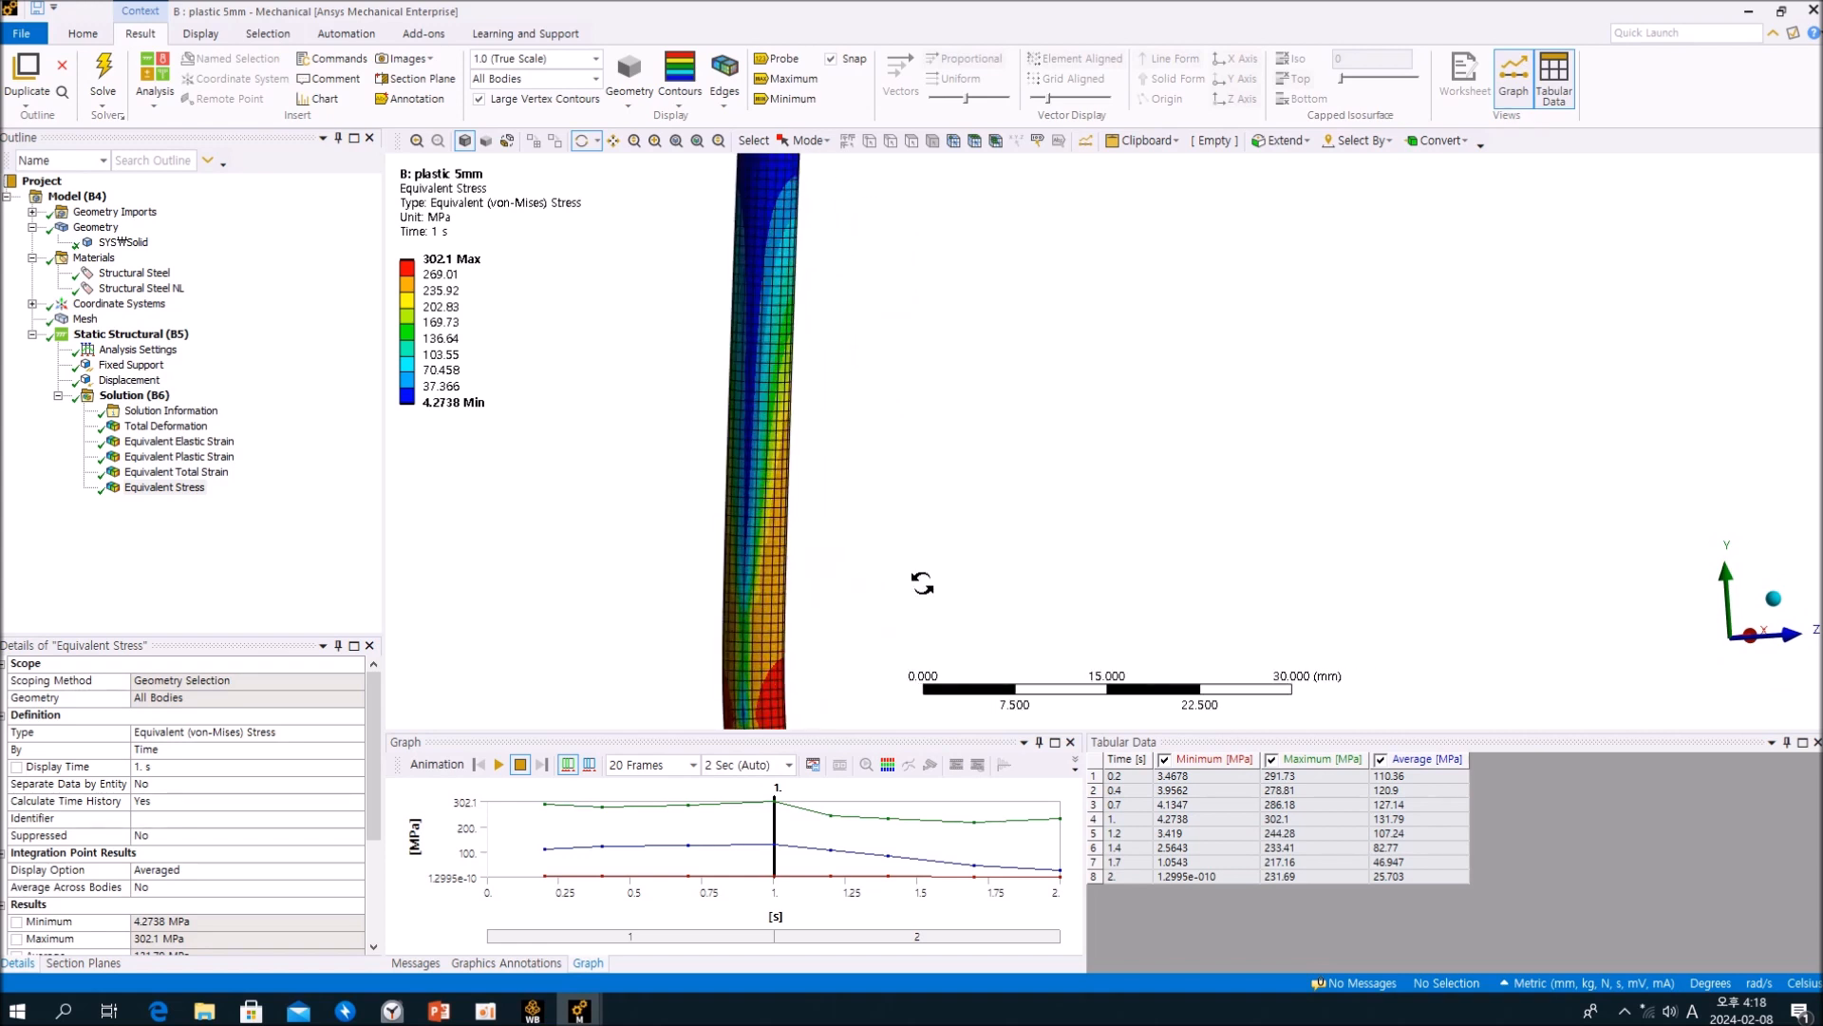
pyautogui.scroll(-2, 893, 560)
pyautogui.moveTo(925, 510)
pyautogui.mouseDown()
pyautogui.moveTo(883, 481)
pyautogui.moveTo(902, 499)
pyautogui.mouseUp()
pyautogui.click(238, 564)
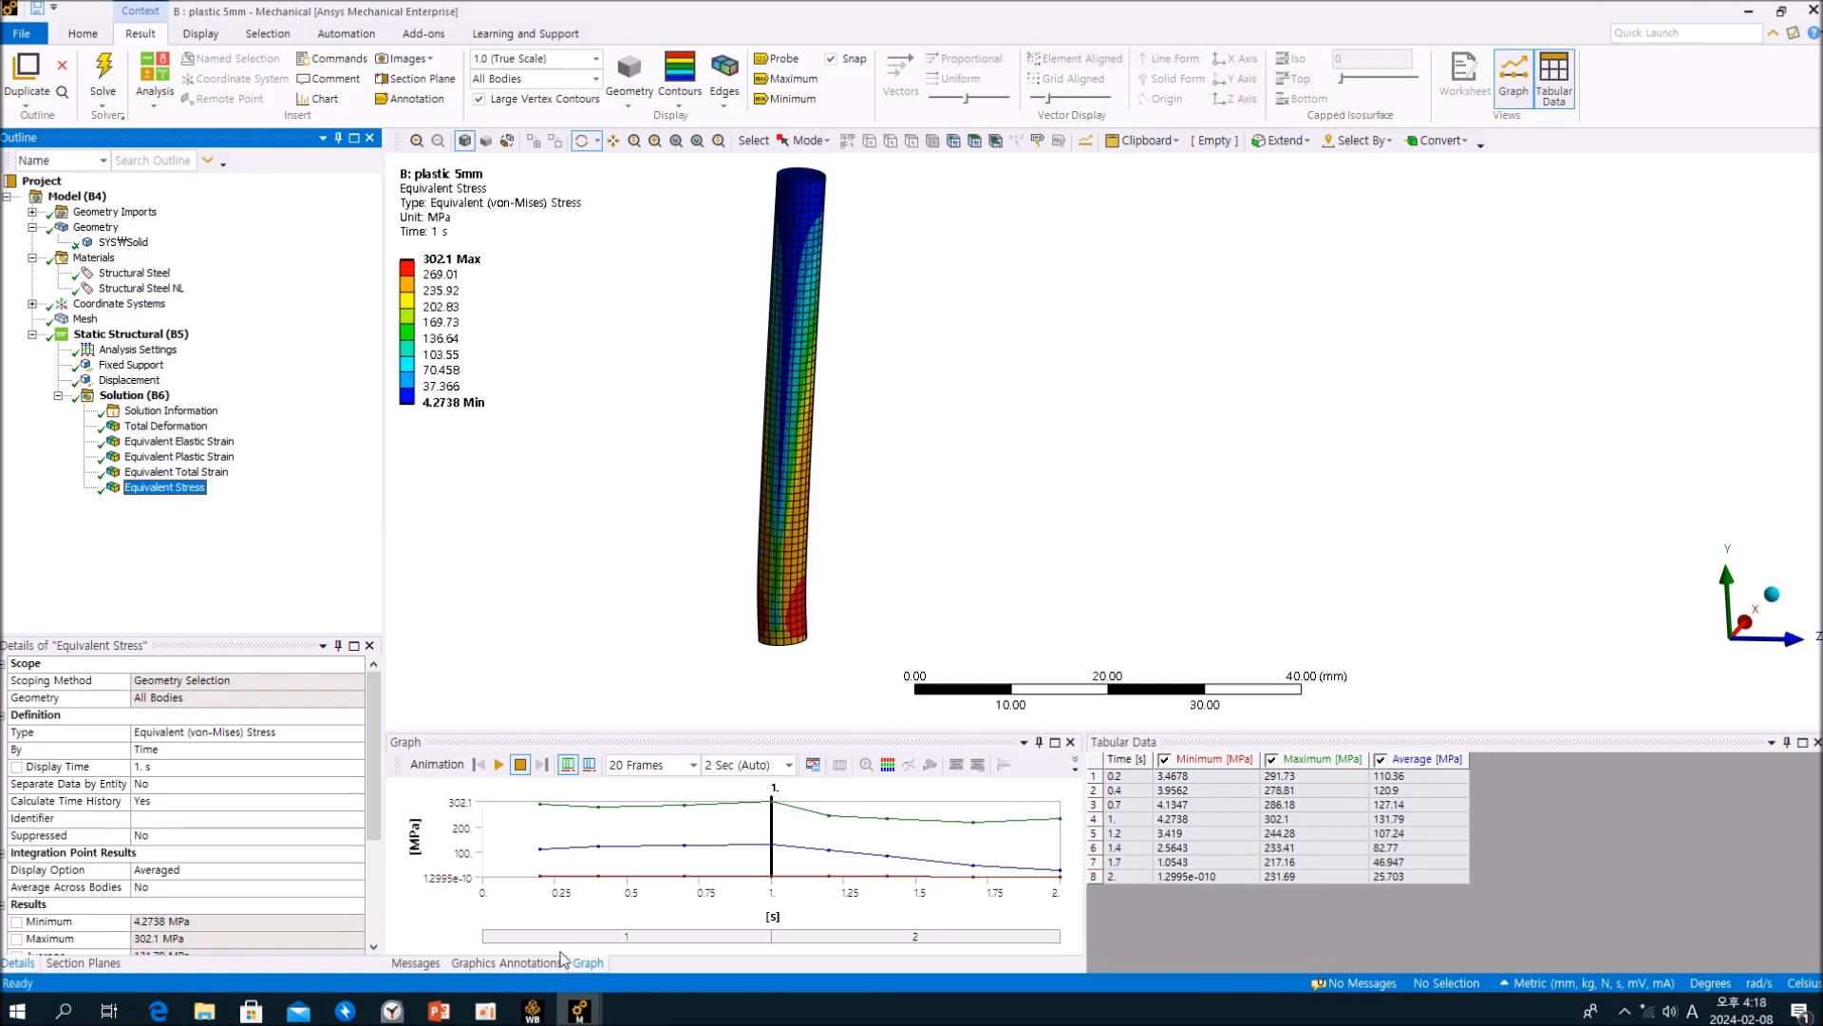
# Step: Switch to the elastic 5mm analysis, maximize its window and display the Equivalent Stress result
pyautogui.moveTo(579, 1009)
pyautogui.click(492, 930)
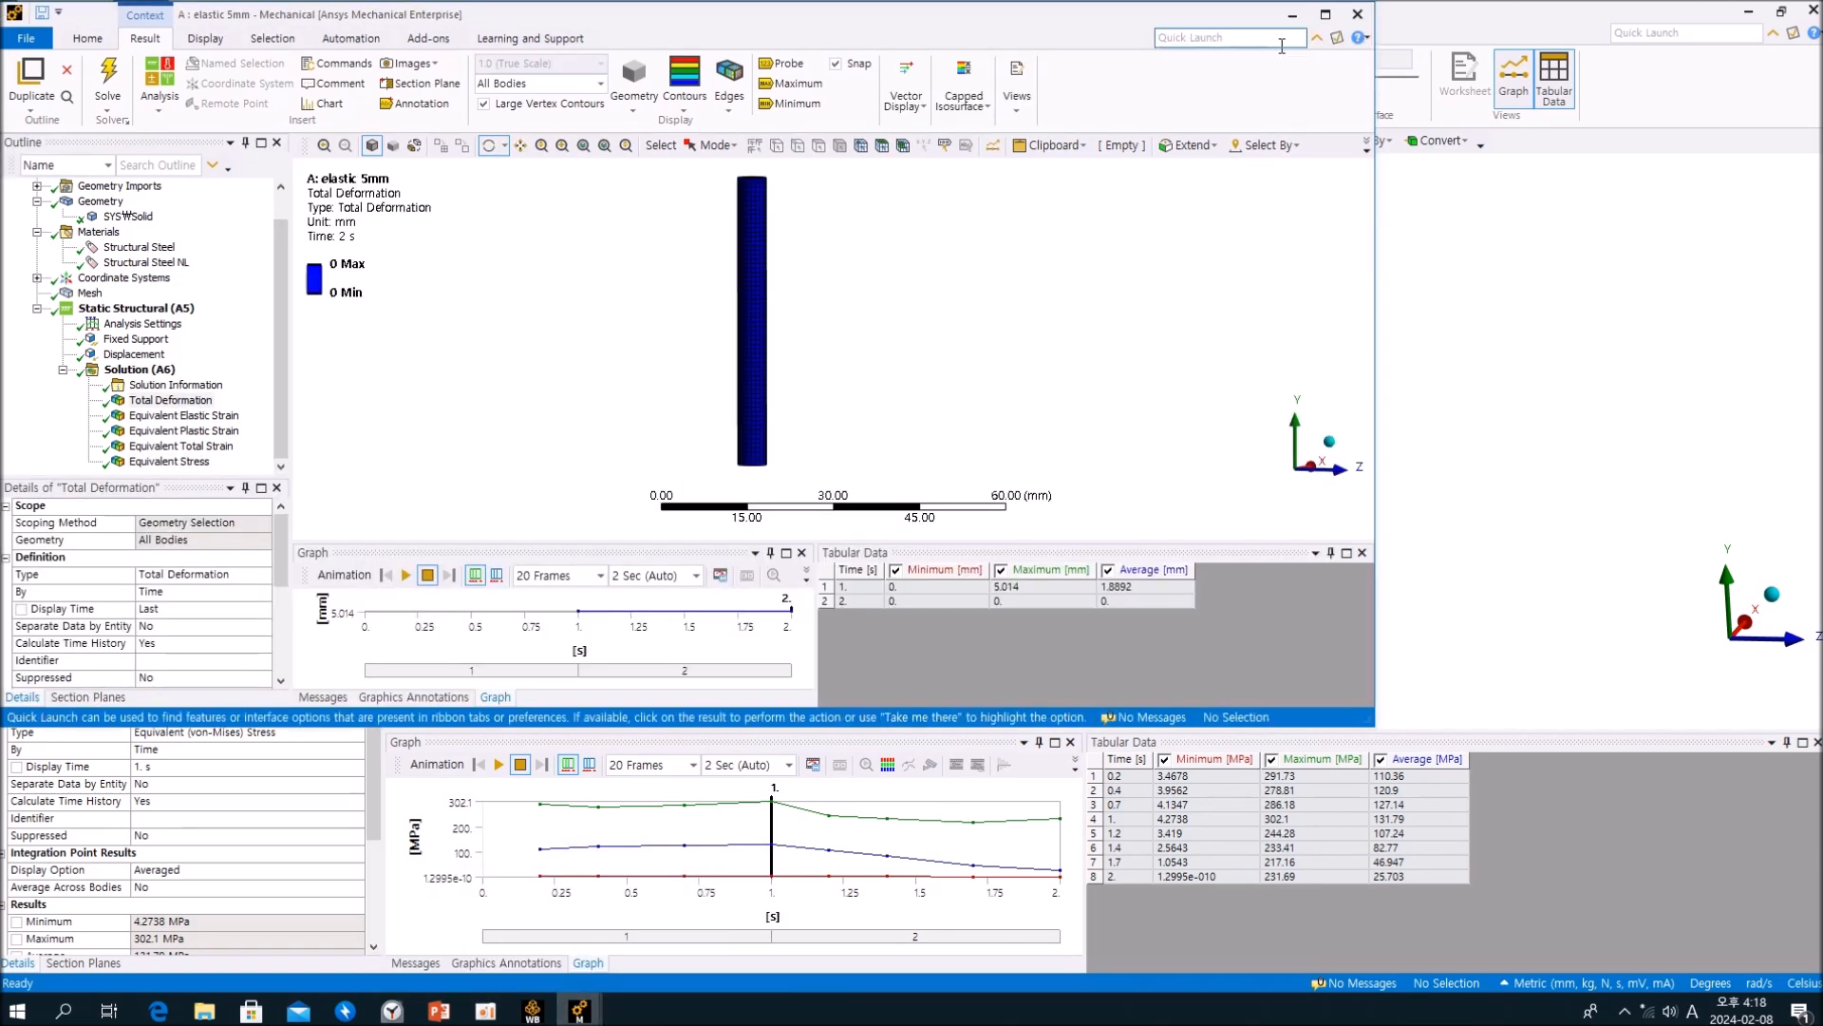
pyautogui.click(1326, 15)
pyautogui.click(308, 526)
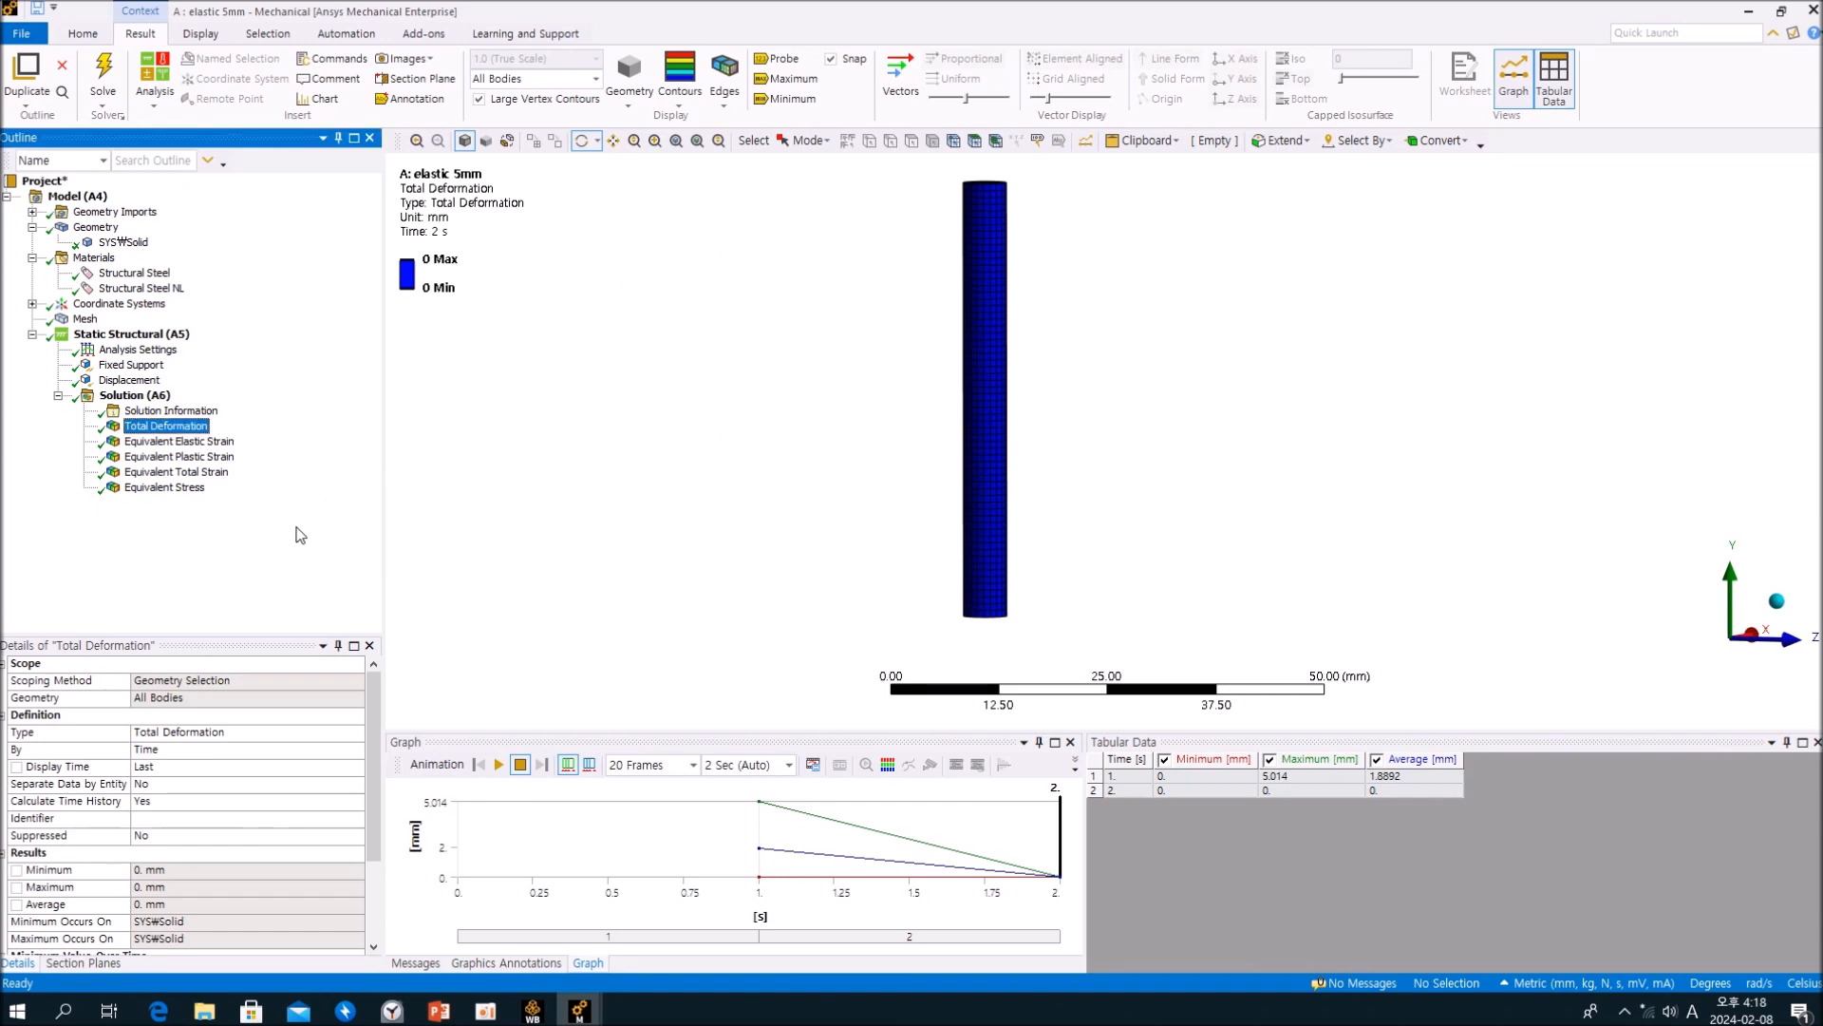
pyautogui.click(185, 488)
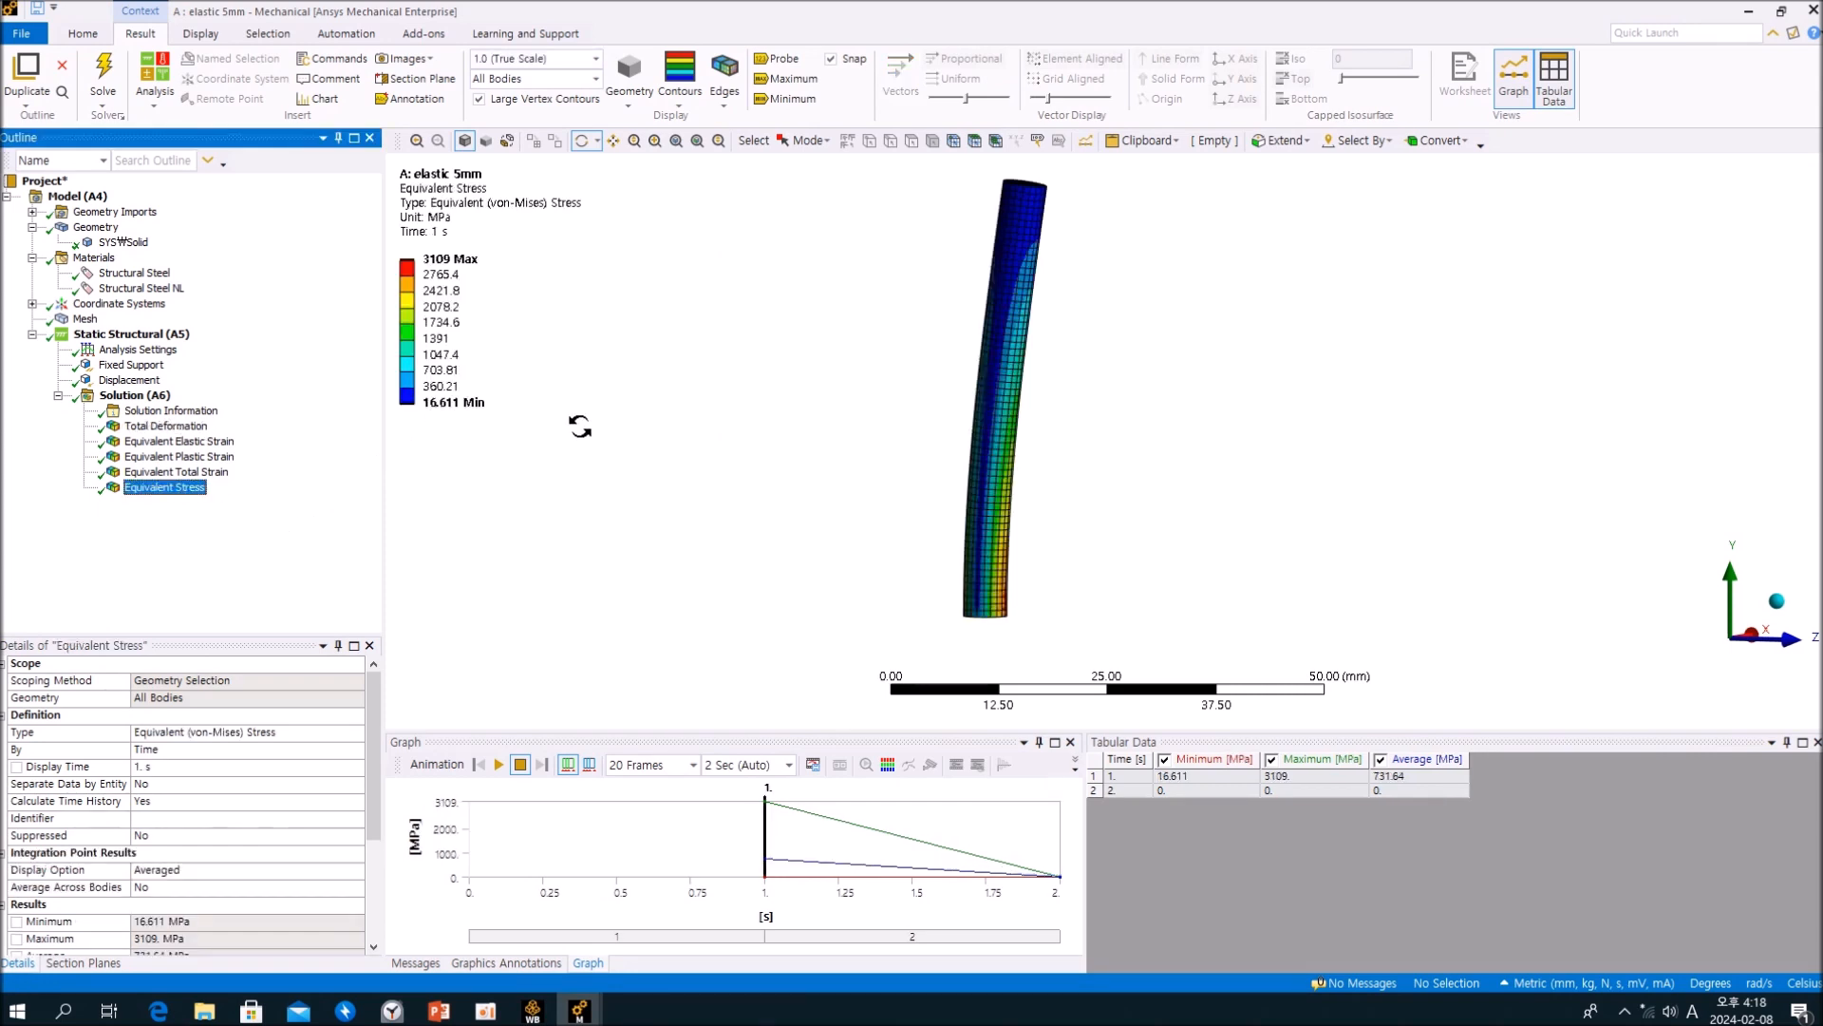
# Step: Inspect the elastic 5mm Equivalent Stress distribution along the bent cylinder from several sides
pyautogui.moveTo(832, 362); pyautogui.dragTo(700, 374)
pyautogui.moveTo(701, 373); pyautogui.dragTo(680, 377, button='middle')
pyautogui.keyDown('ctrl'); pyautogui.moveTo(845, 356); pyautogui.dragTo(940, 492, button='middle'); pyautogui.keyUp('ctrl')
pyautogui.scroll(3, 787, 382)
pyautogui.moveTo(859, 573); pyautogui.dragTo(788, 600, button='middle')
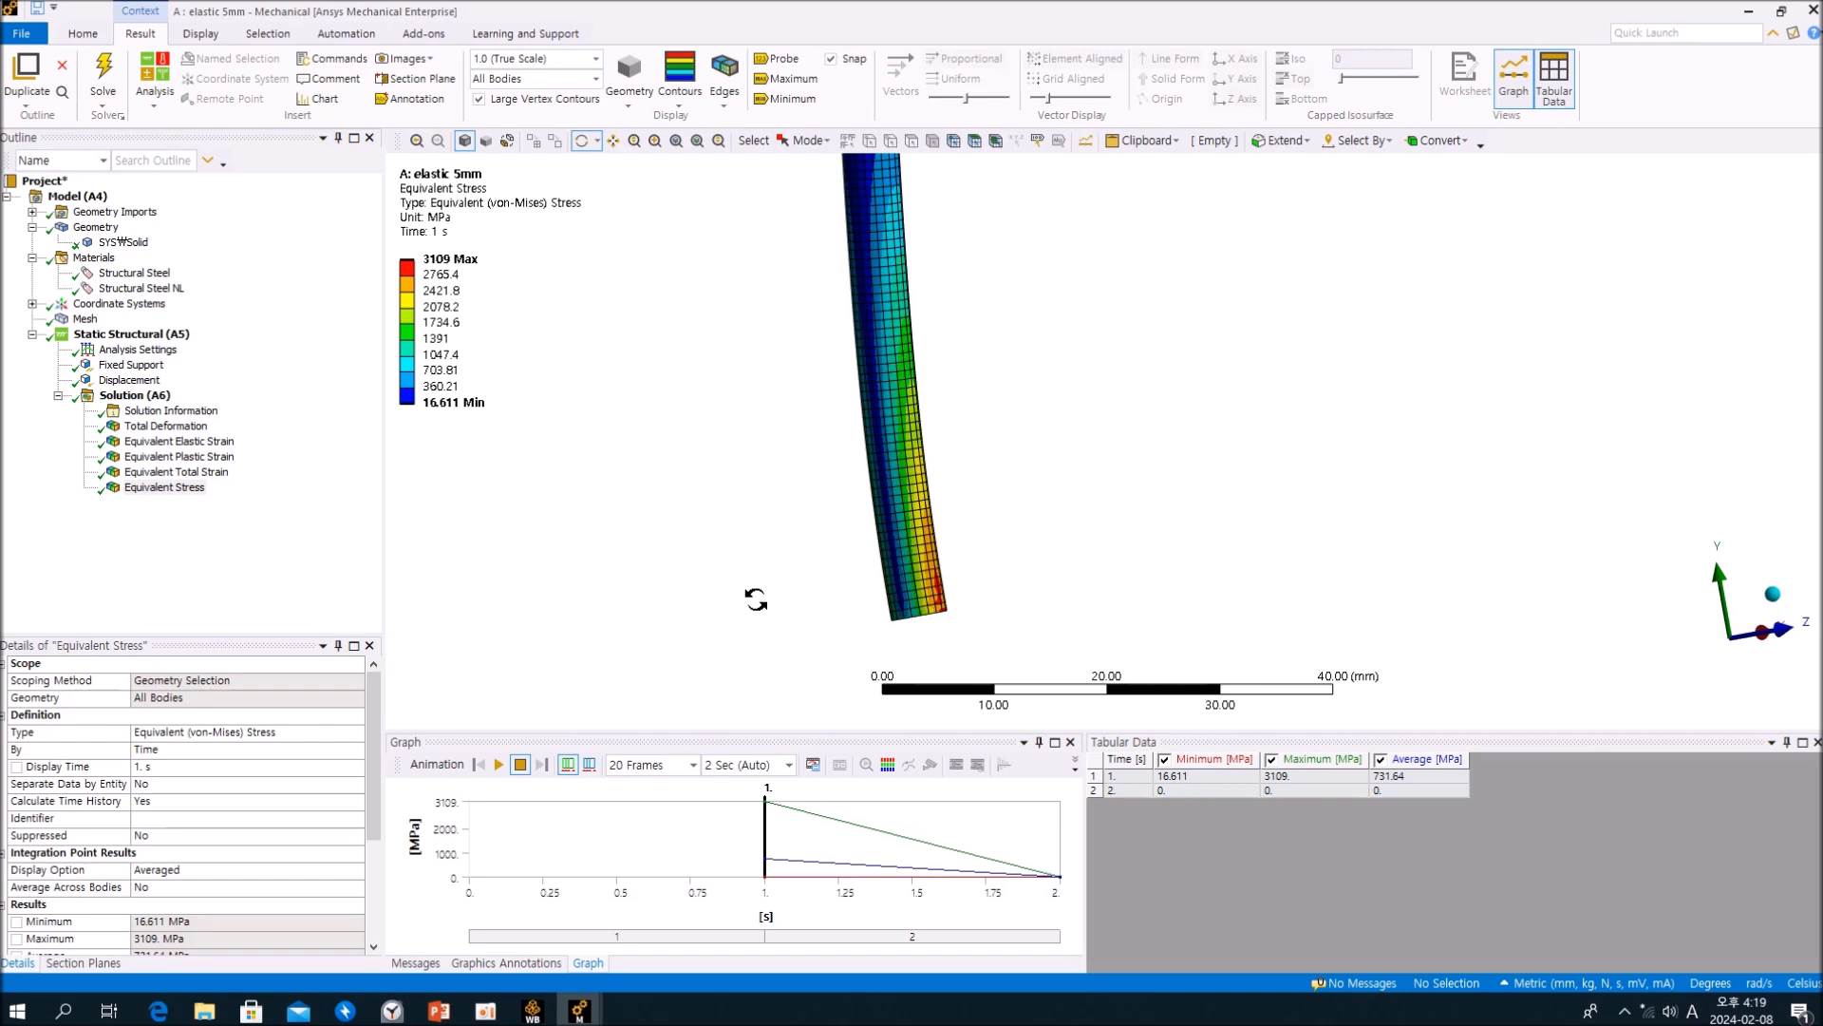
pyautogui.moveTo(818, 431); pyautogui.dragTo(698, 536, button='middle')
pyautogui.click(326, 562)
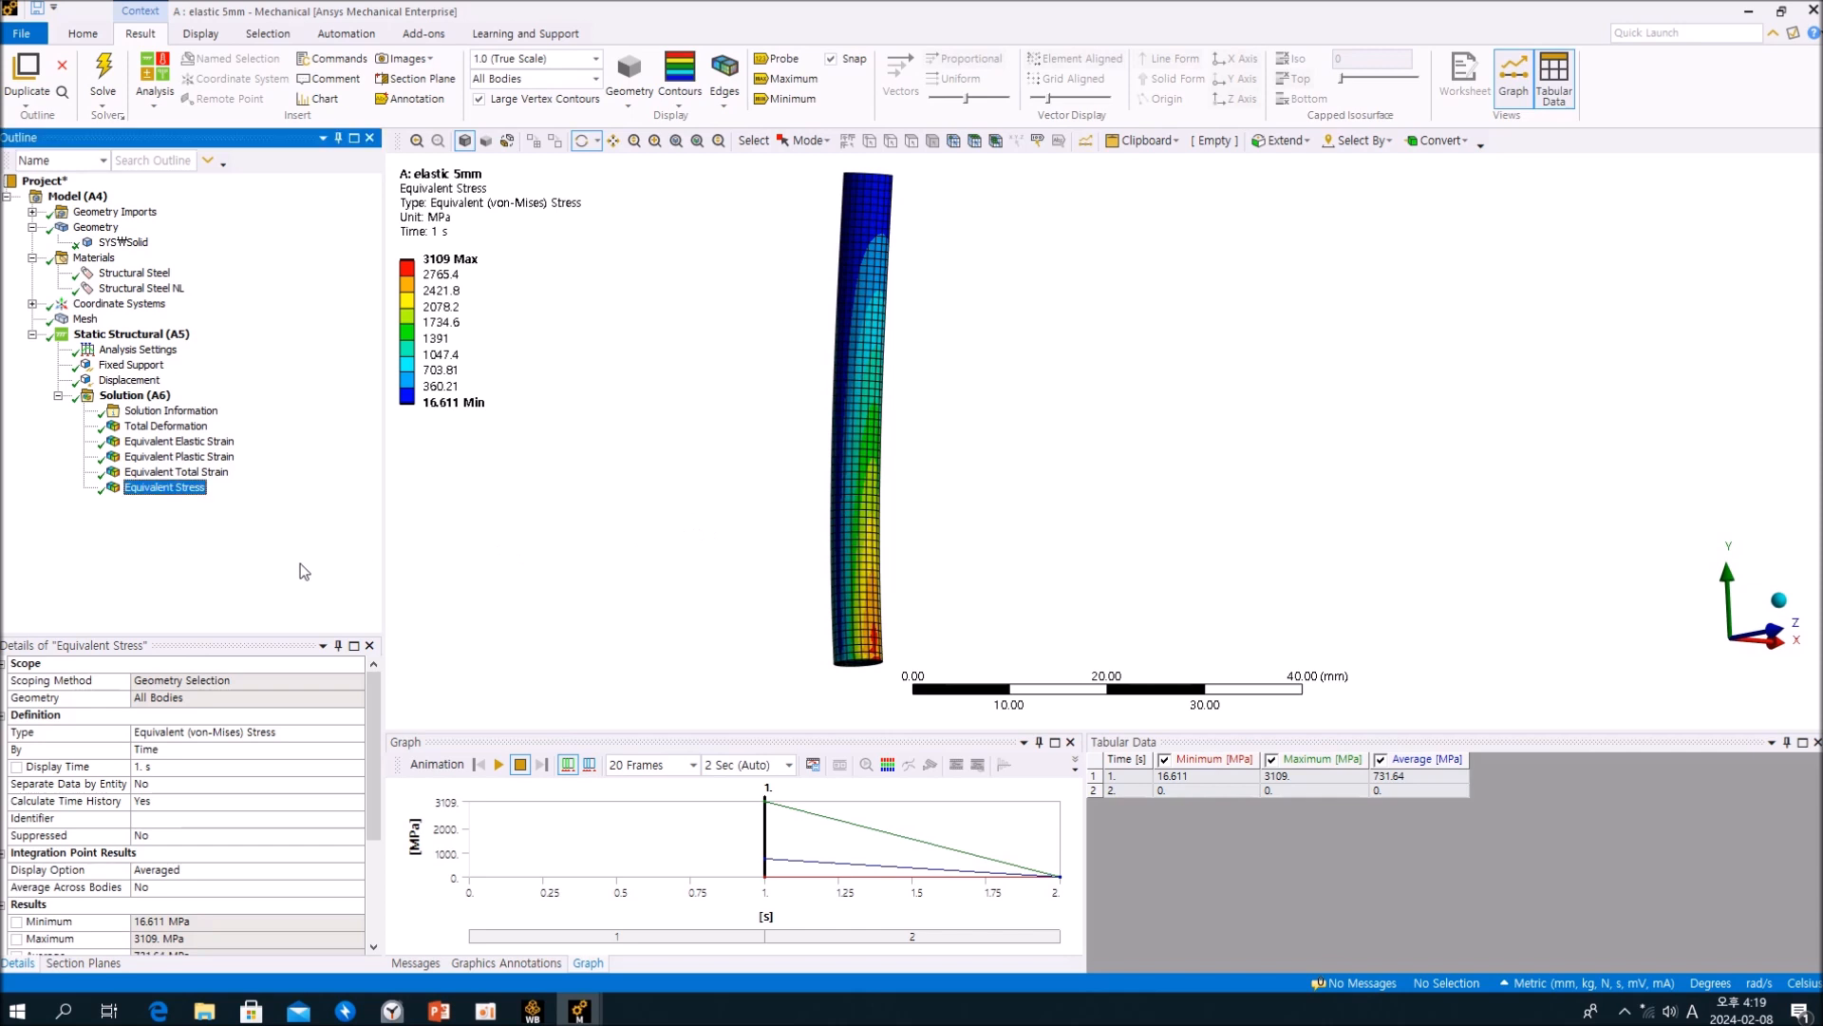
# Step: Examine the peak Equivalent Stress region close up at the fixed end and bottom face of the elastic 5mm cylinder
pyautogui.keyDown('ctrl'); pyautogui.moveTo(865, 655); pyautogui.dragTo(826, 549, button='middle'); pyautogui.keyUp('ctrl')
pyautogui.scroll(2, 825, 549)
pyautogui.keyDown('ctrl'); pyautogui.moveTo(638, 569); pyautogui.dragTo(914, 505, button='middle'); pyautogui.keyUp('ctrl')
pyautogui.scroll(3, 805, 487)
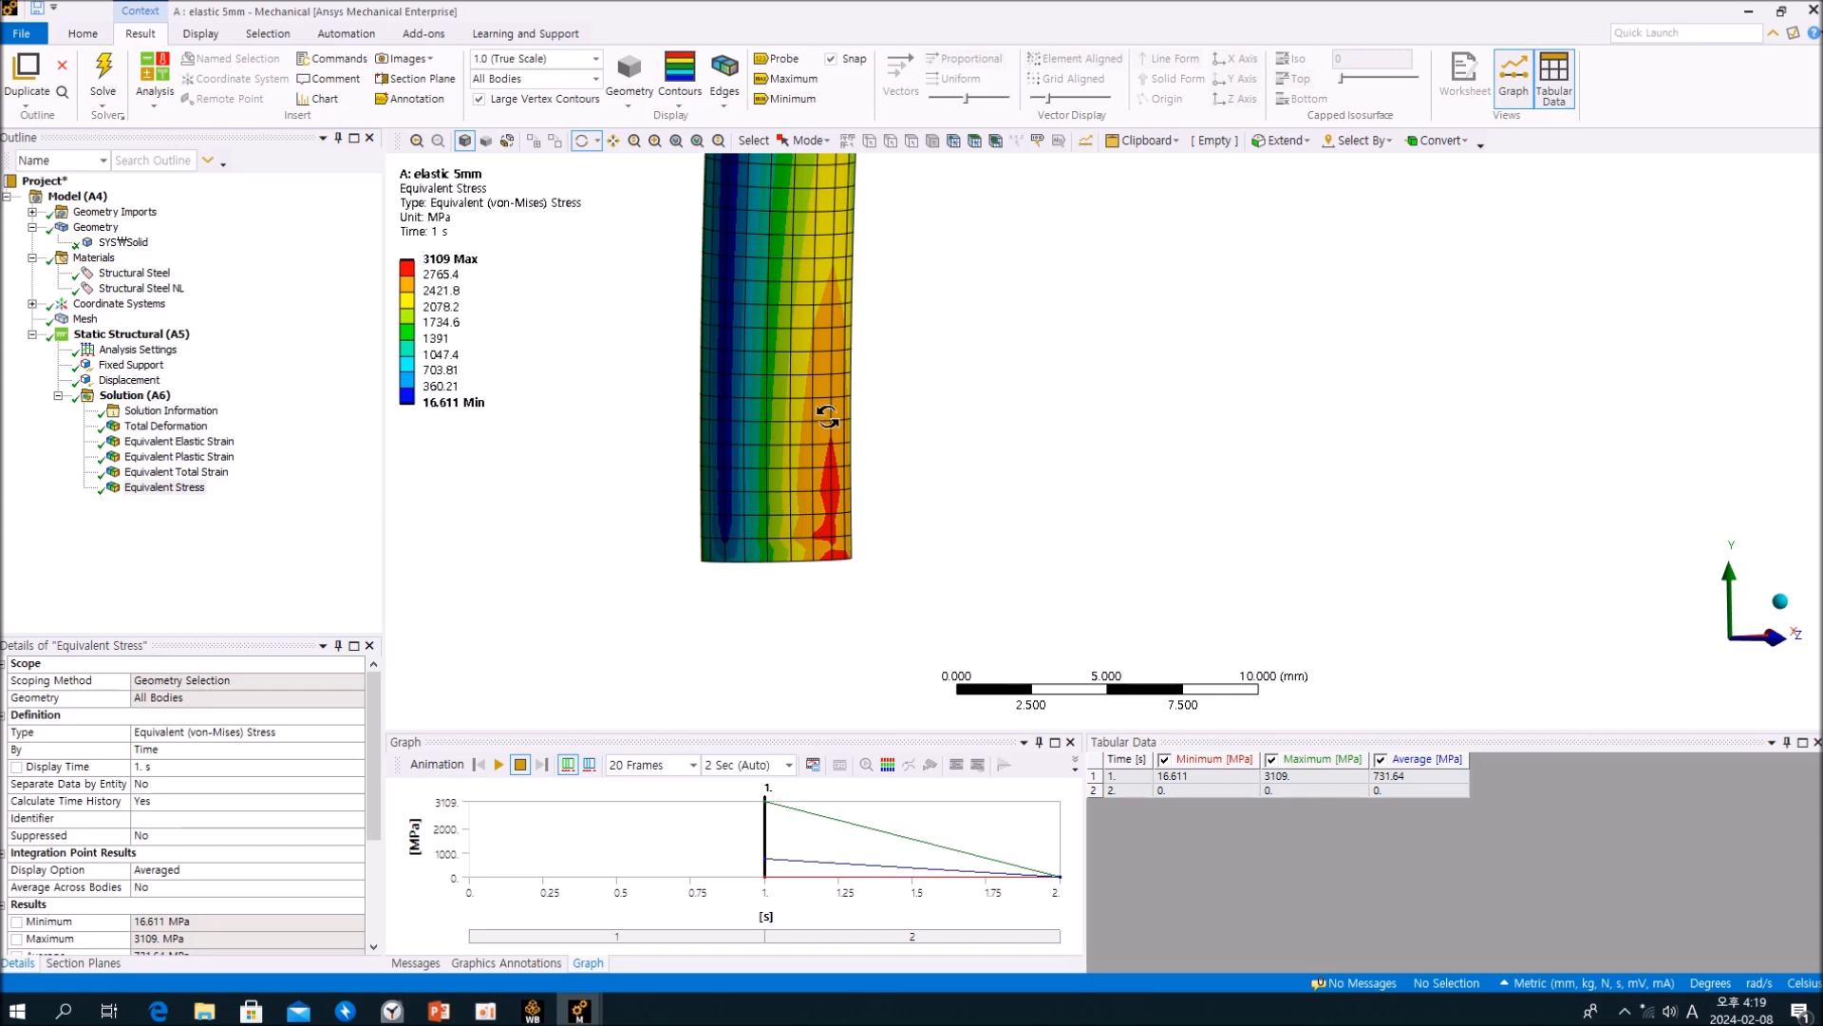
pyautogui.moveTo(870, 479)
pyautogui.mouseDown(button='middle')
pyautogui.moveTo(920, 399)
pyautogui.moveTo(880, 486)
pyautogui.mouseUp(button='middle')
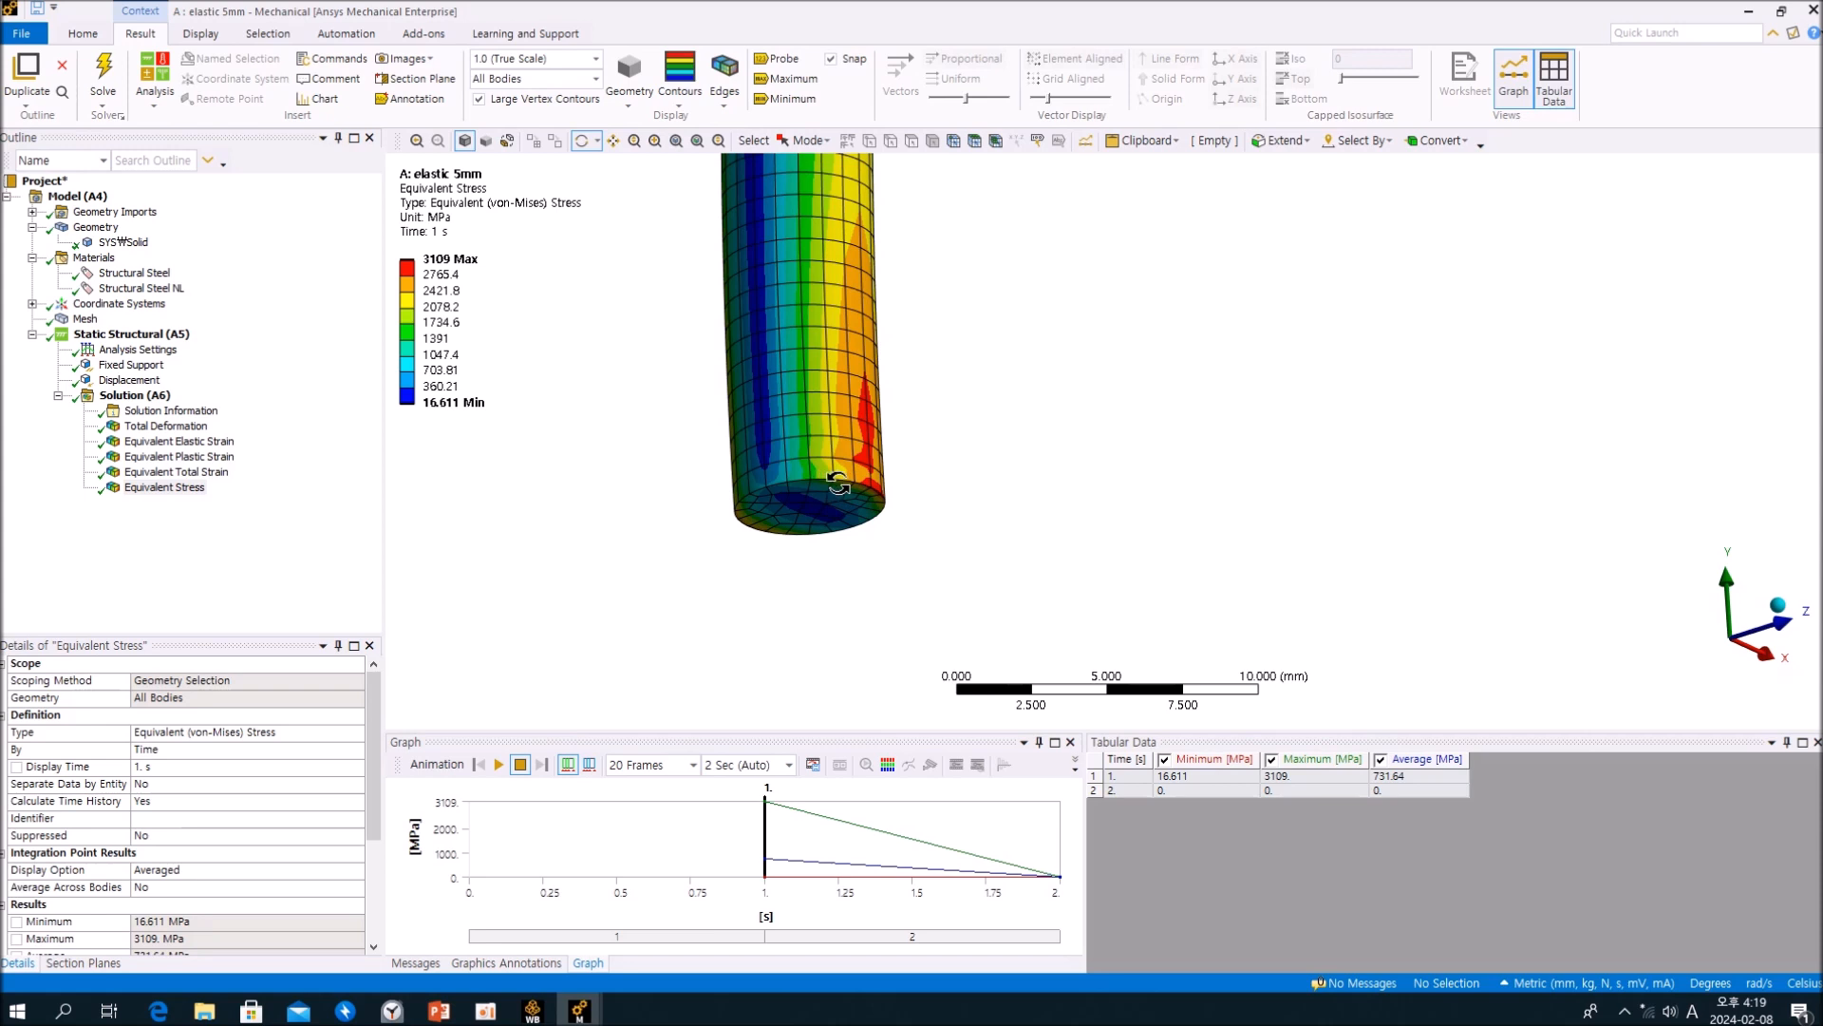
# Step: Inspect the peak stress along the elastic 5mm cylinder's side near the fixed end and display the Equivalent Total Strain result
pyautogui.scroll(3, 834, 475)
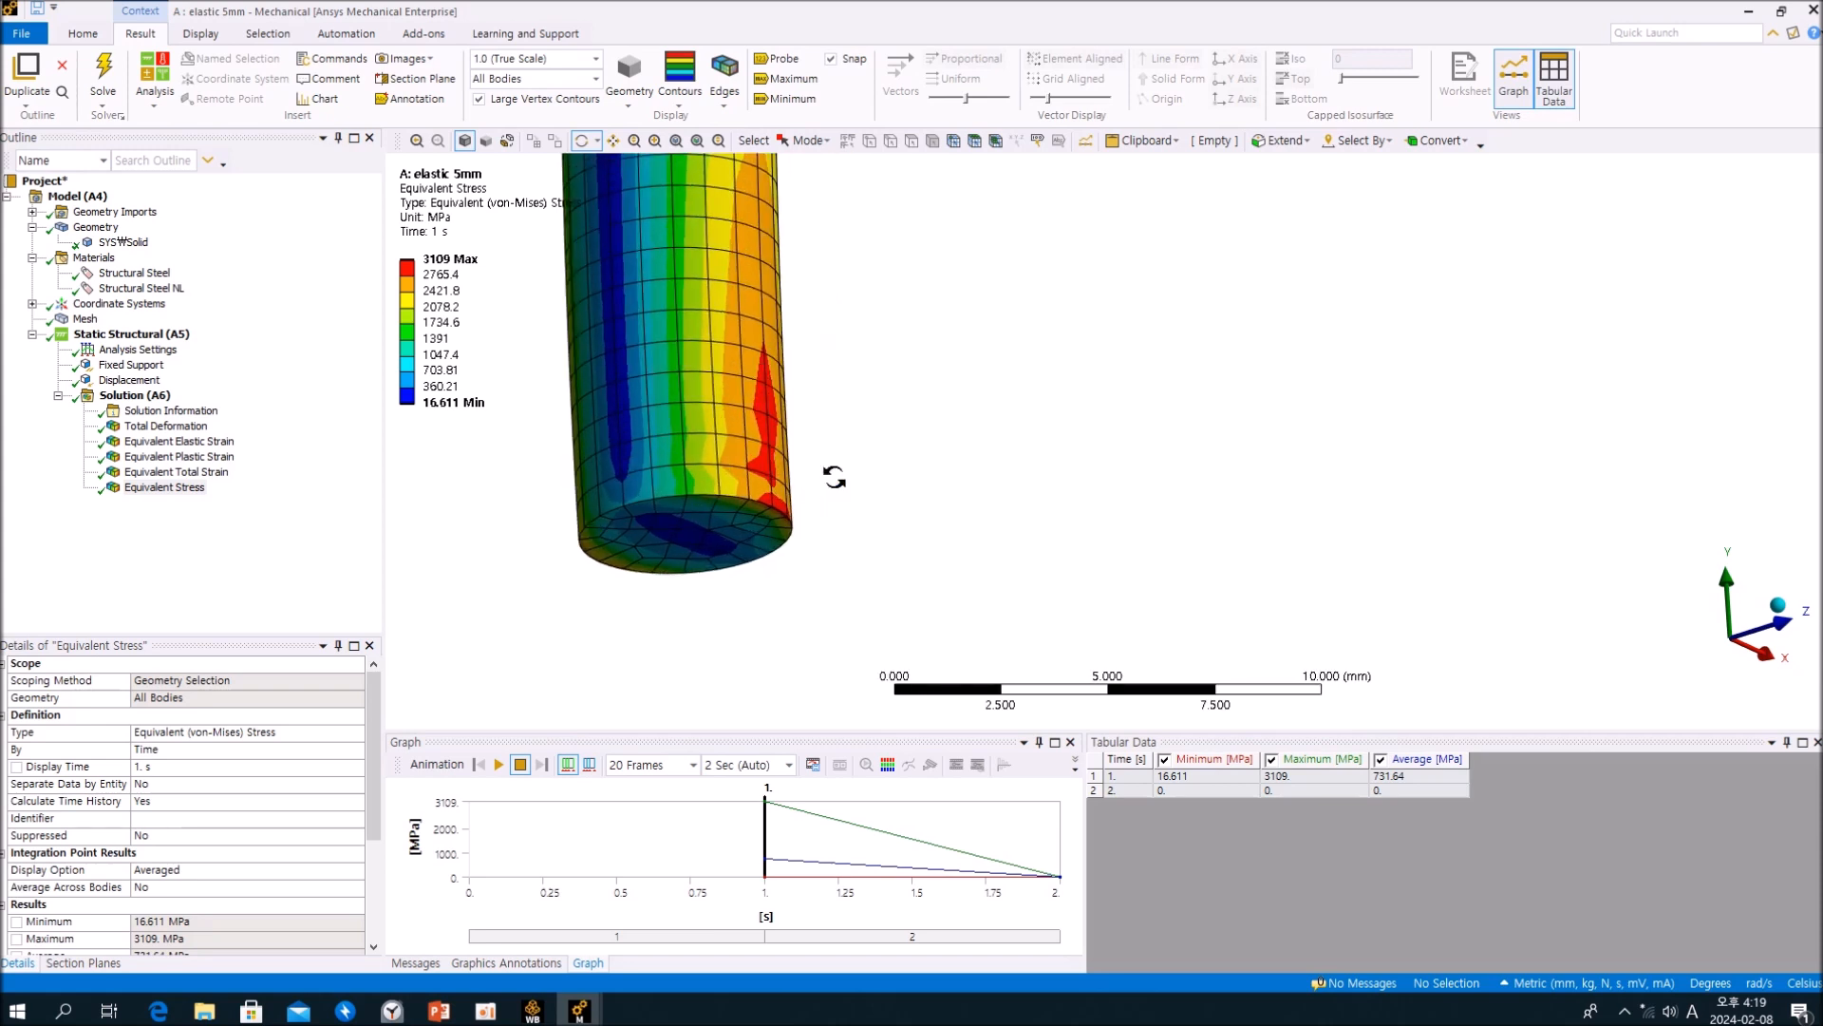
pyautogui.moveTo(833, 477)
pyautogui.mouseDown(button='middle')
pyautogui.moveTo(745, 497)
pyautogui.moveTo(843, 456)
pyautogui.moveTo(816, 471)
pyautogui.mouseUp(button='middle')
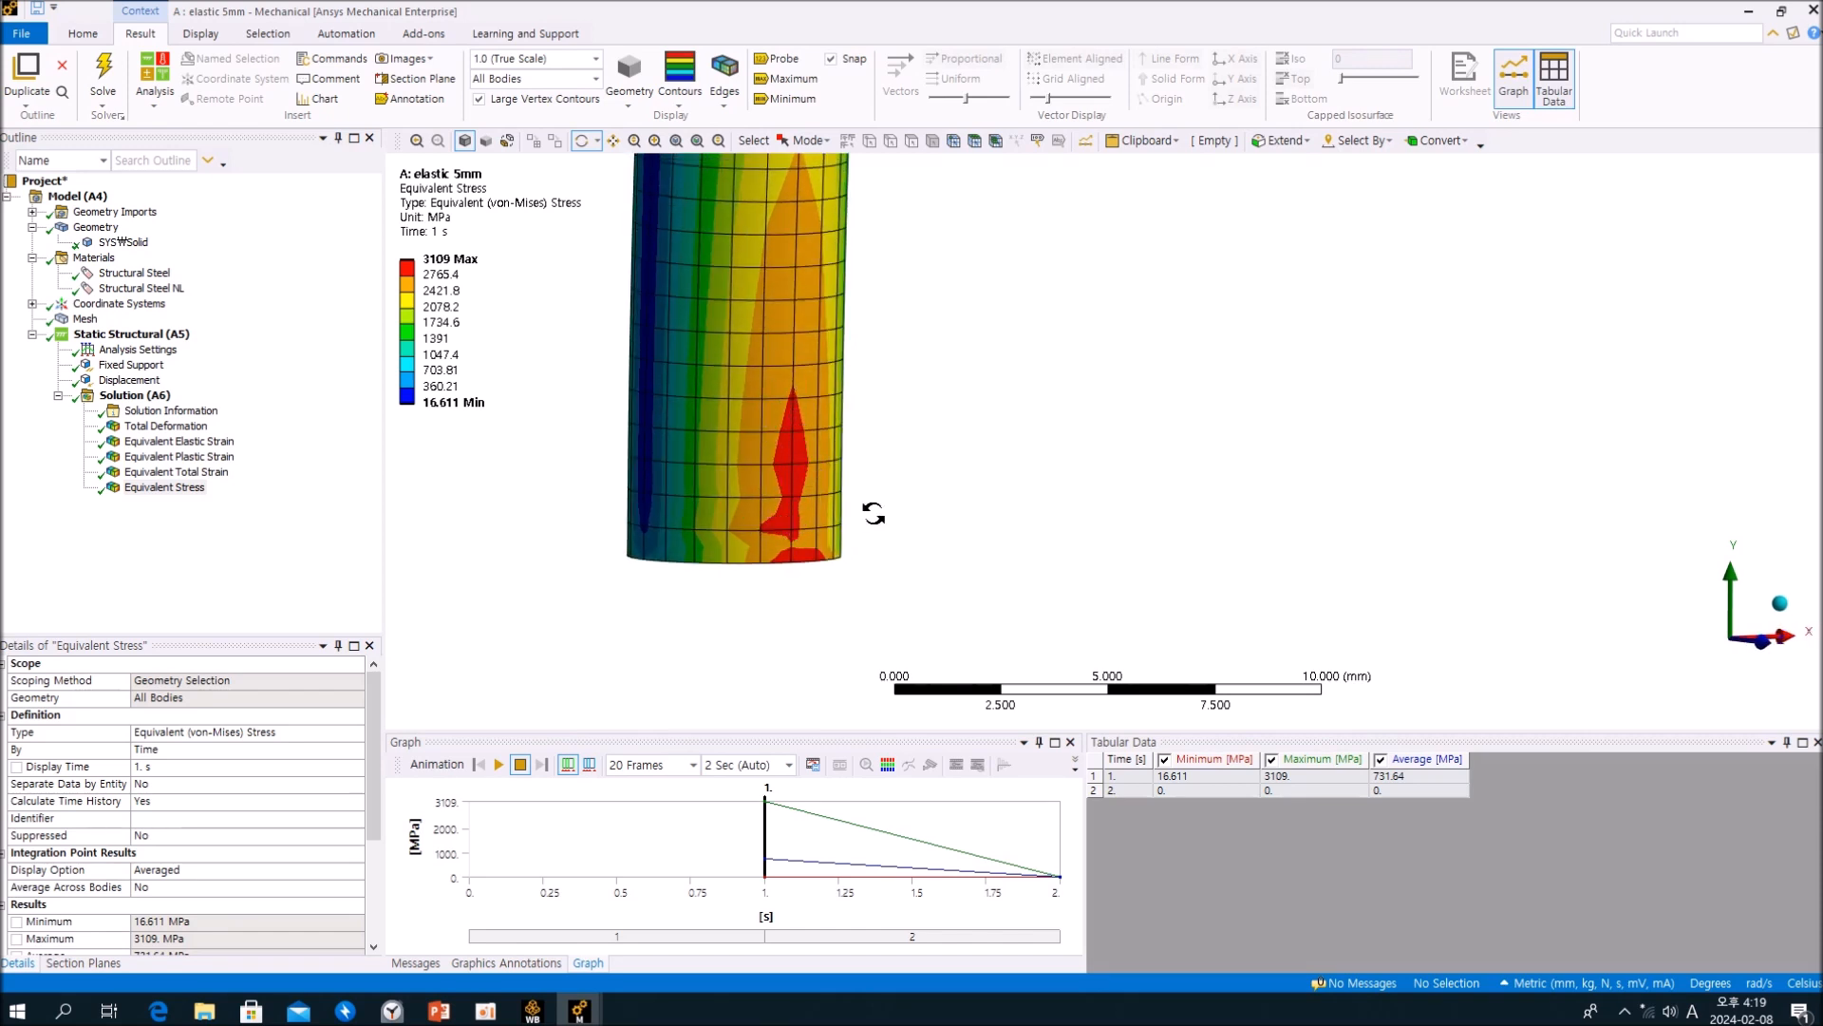
pyautogui.moveTo(873, 513)
pyautogui.mouseDown(button='middle')
pyautogui.moveTo(779, 510)
pyautogui.moveTo(895, 454)
pyautogui.moveTo(1026, 427)
pyautogui.moveTo(949, 458)
pyautogui.moveTo(875, 541)
pyautogui.moveTo(1034, 505)
pyautogui.moveTo(887, 544)
pyautogui.moveTo(875, 484)
pyautogui.moveTo(884, 543)
pyautogui.mouseUp(button='middle')
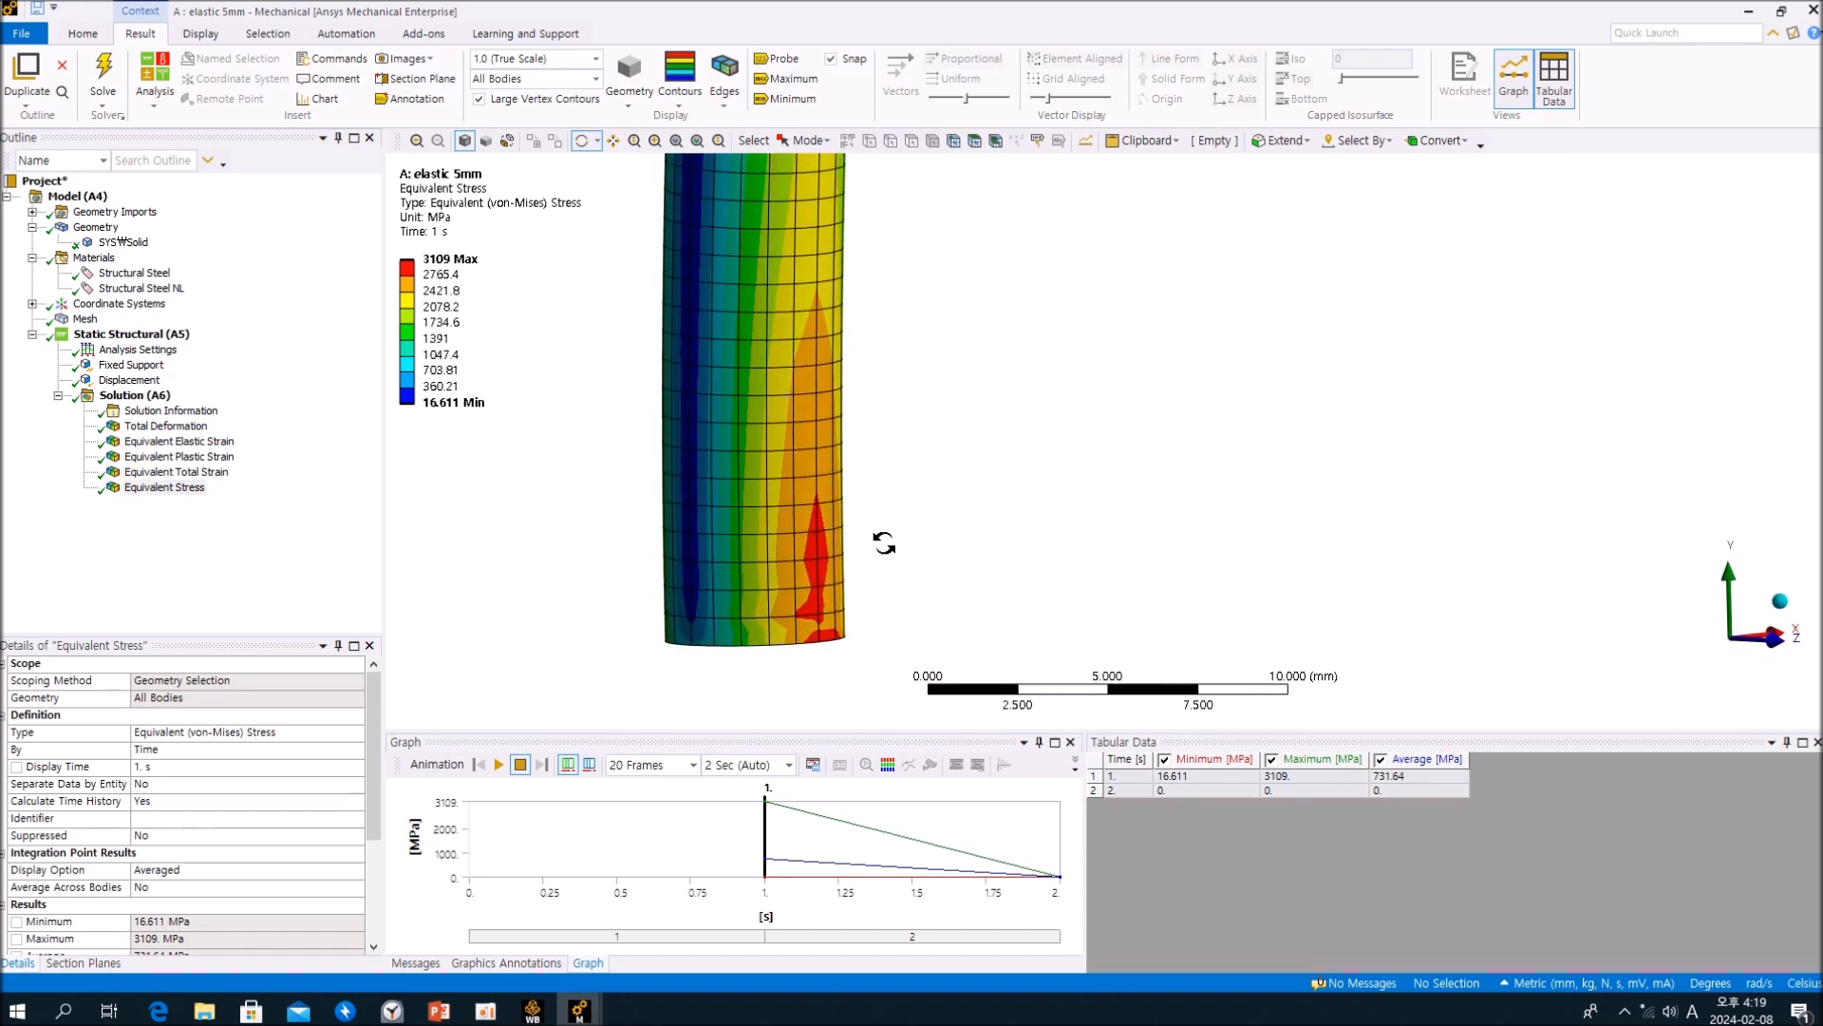
pyautogui.click(248, 565)
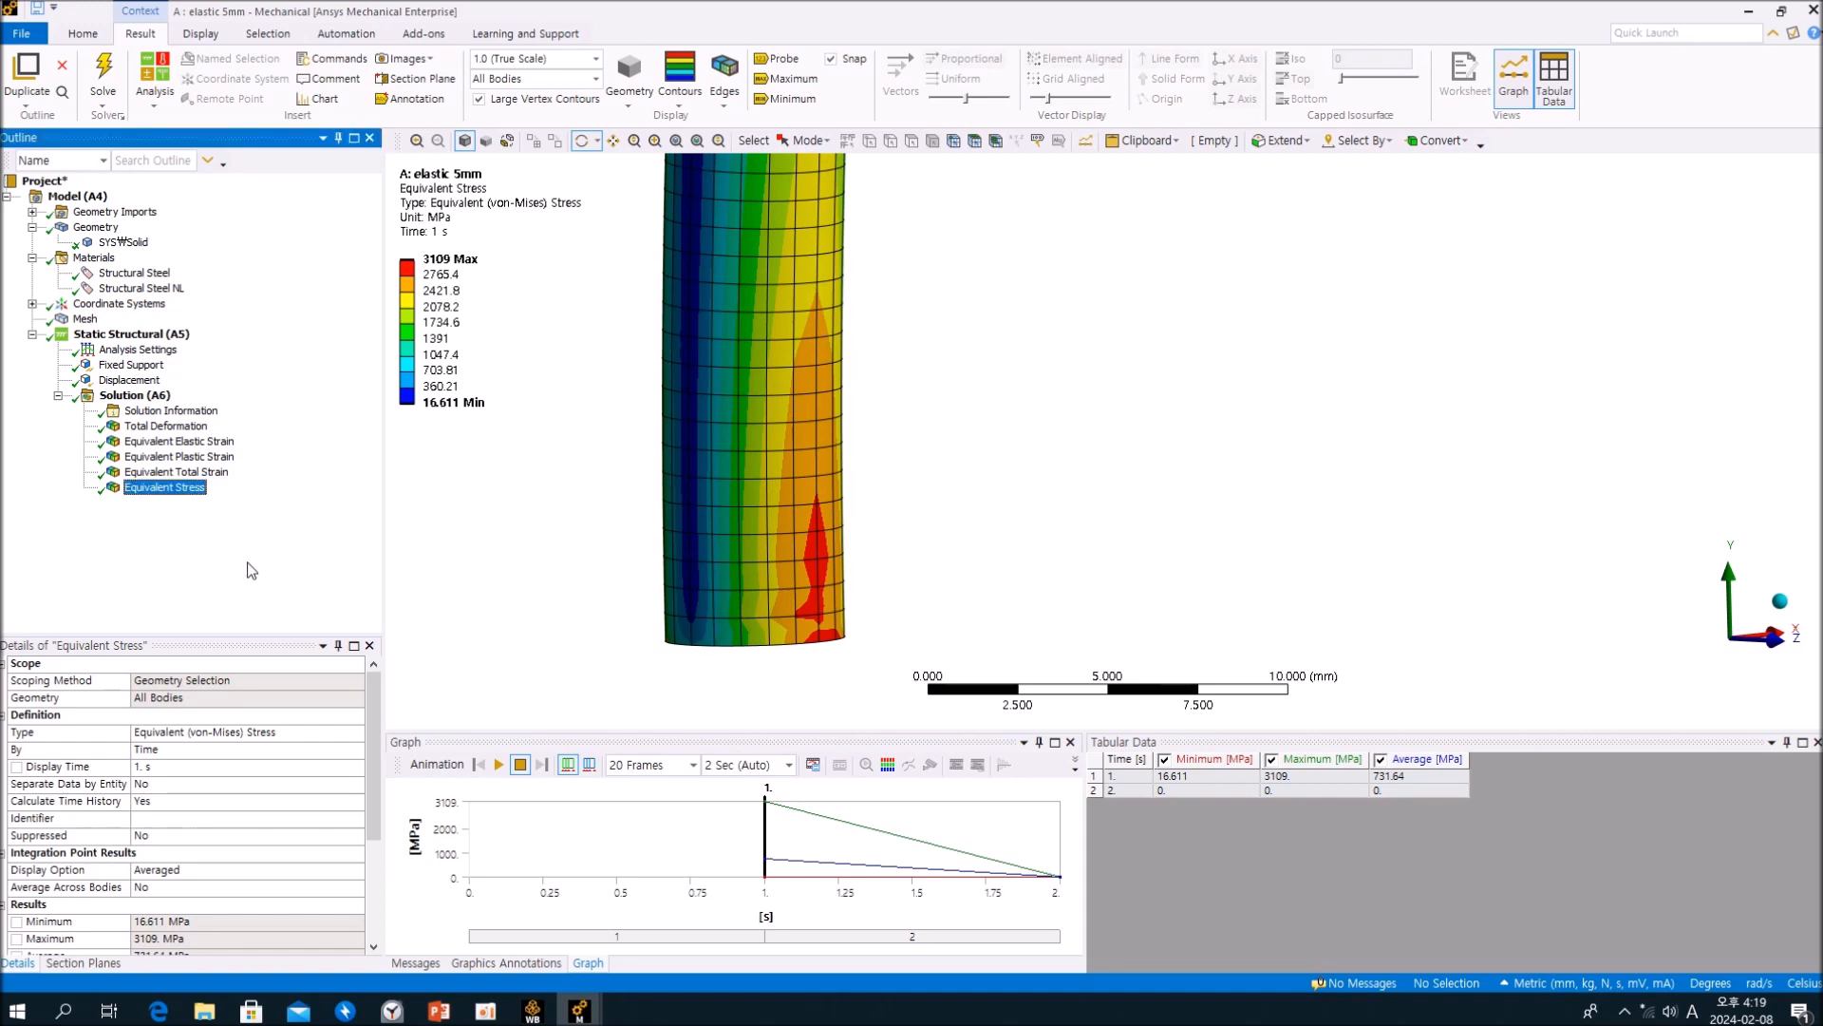
pyautogui.click(198, 474)
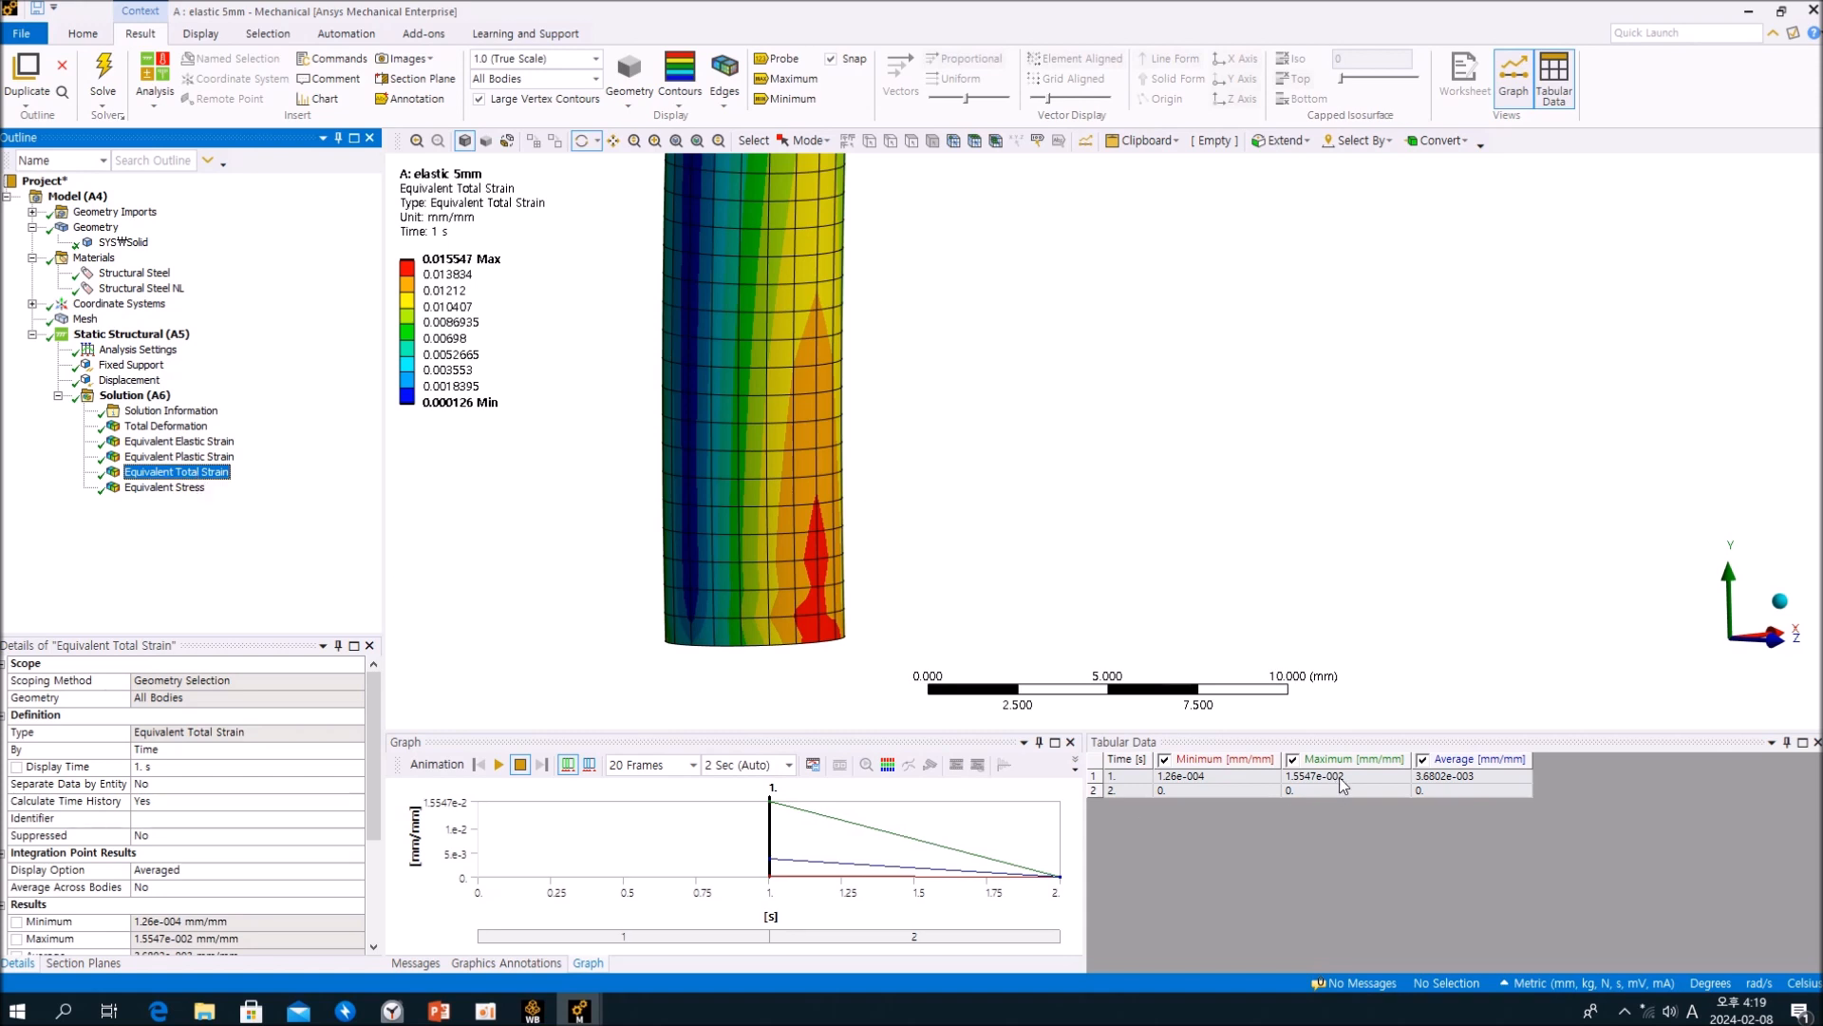
pyautogui.click(439, 275)
# Step: Open the Structural Steel NL material, enlarge its Bilinear Isotropic Hardening curve and read the stress and total strain at the yield point
pyautogui.click(175, 289)
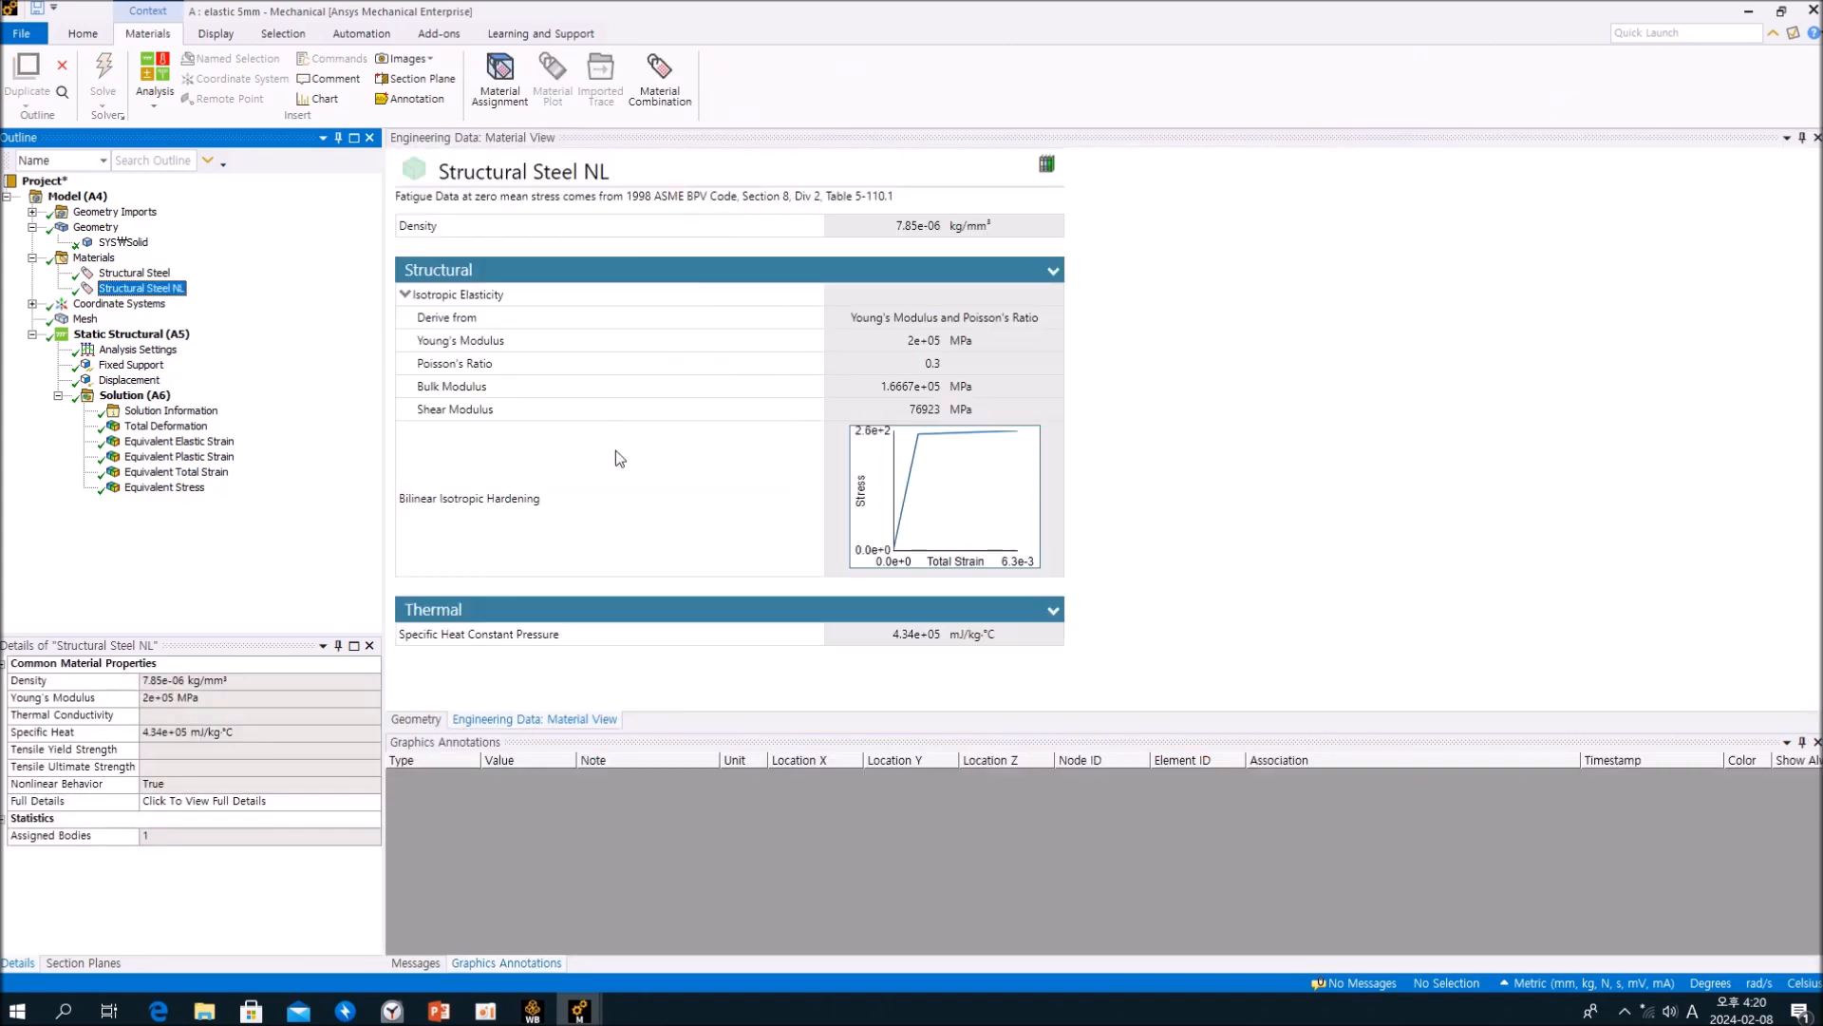
pyautogui.click(917, 463)
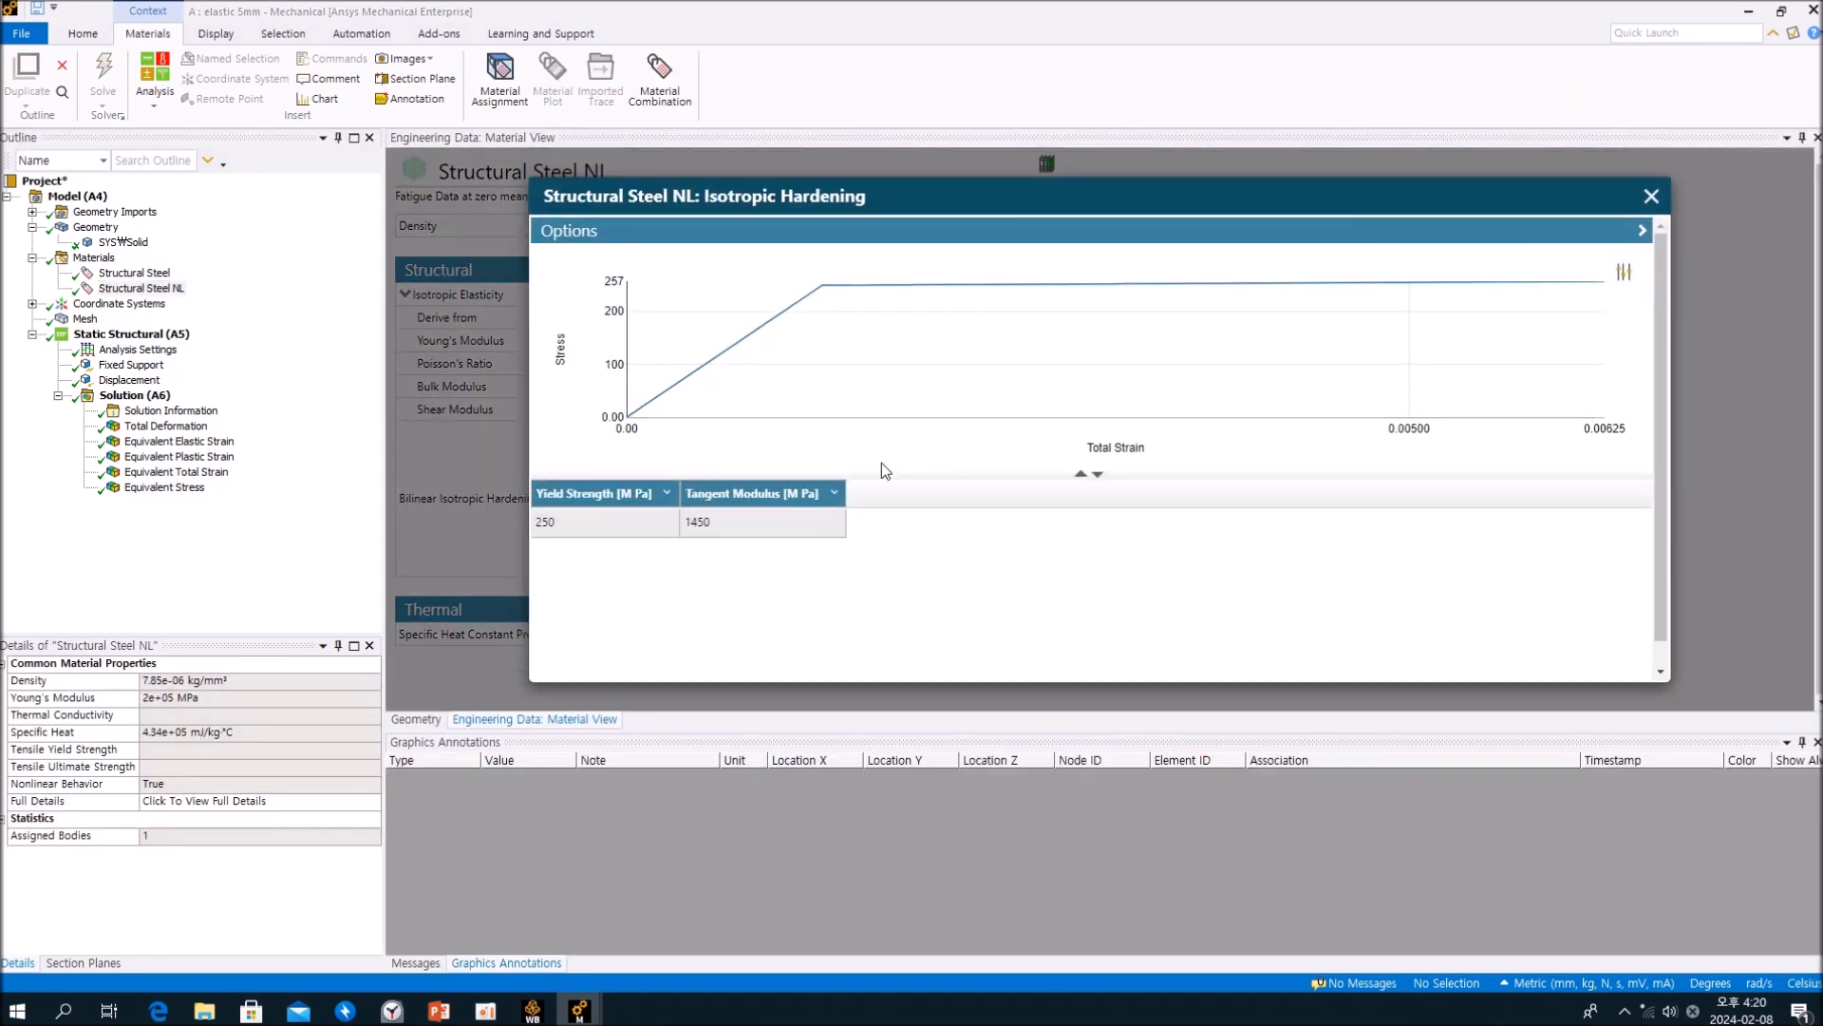
pyautogui.moveTo(819, 302)
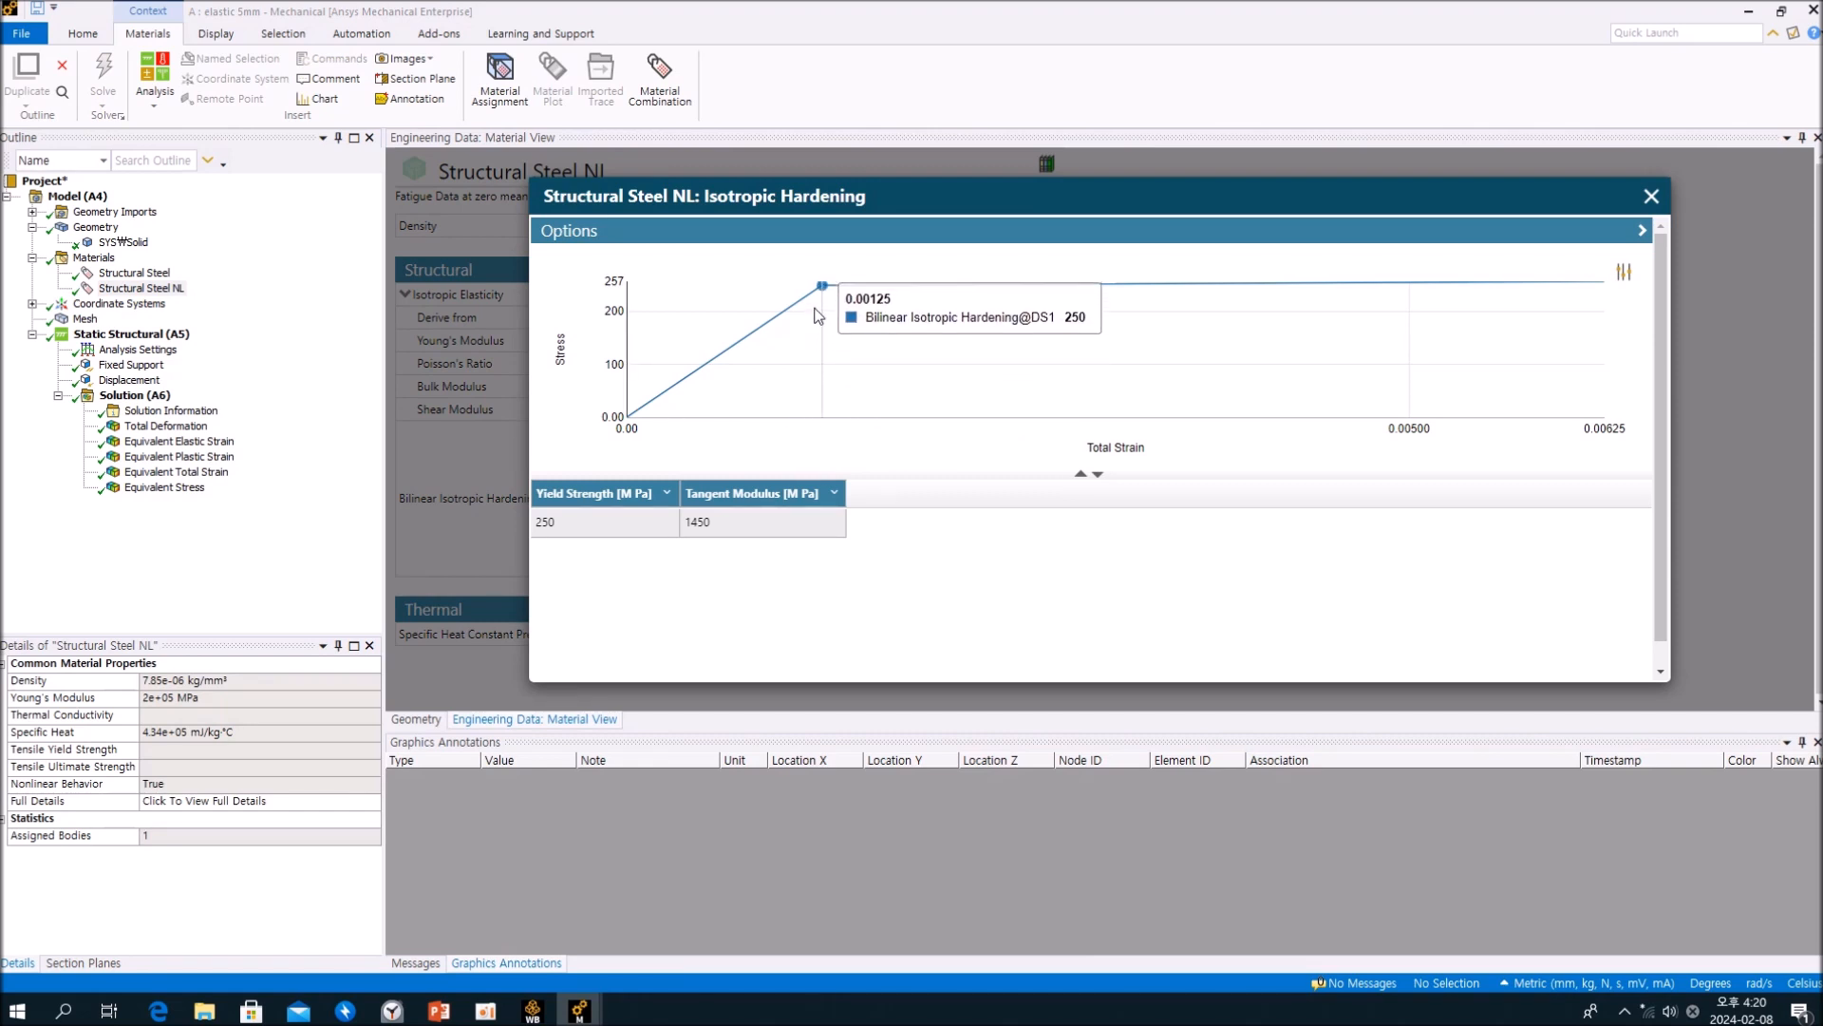
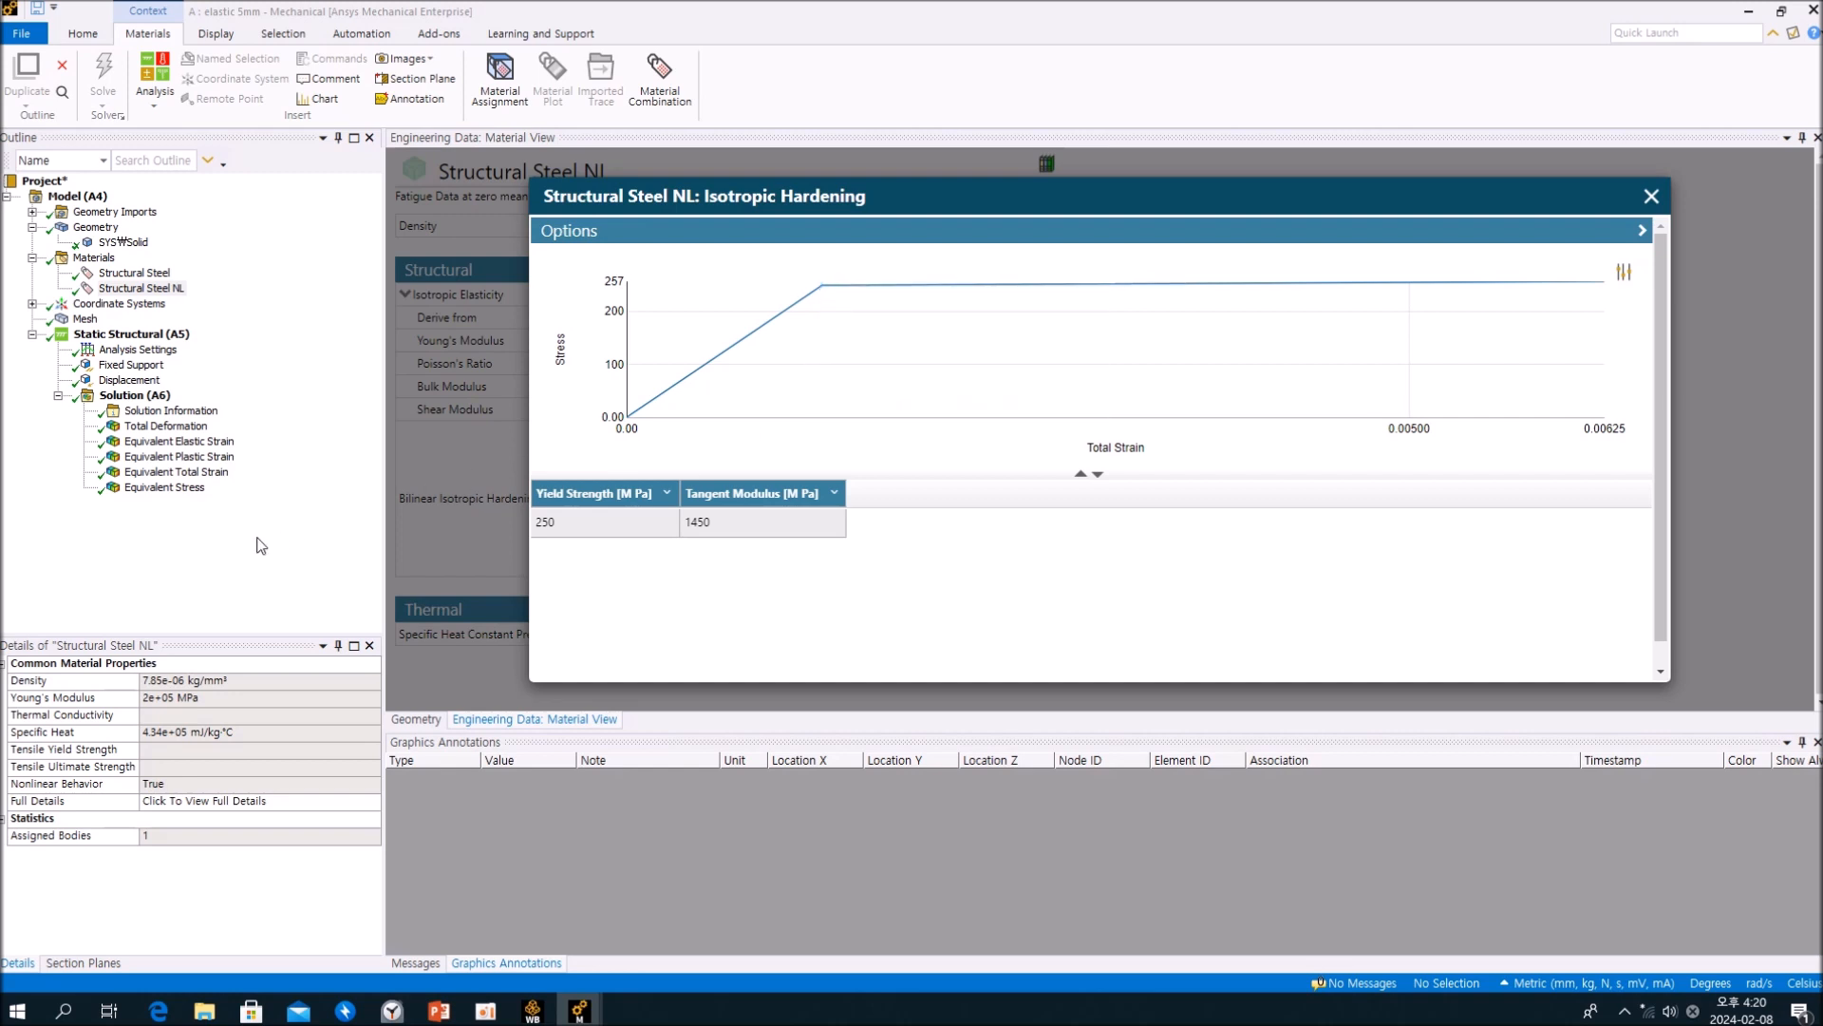
# Step: Open the plastic 0.2mm results from the Workbench project schematic and display their Equivalent Total Strain at 1 s
pyautogui.click(215, 472)
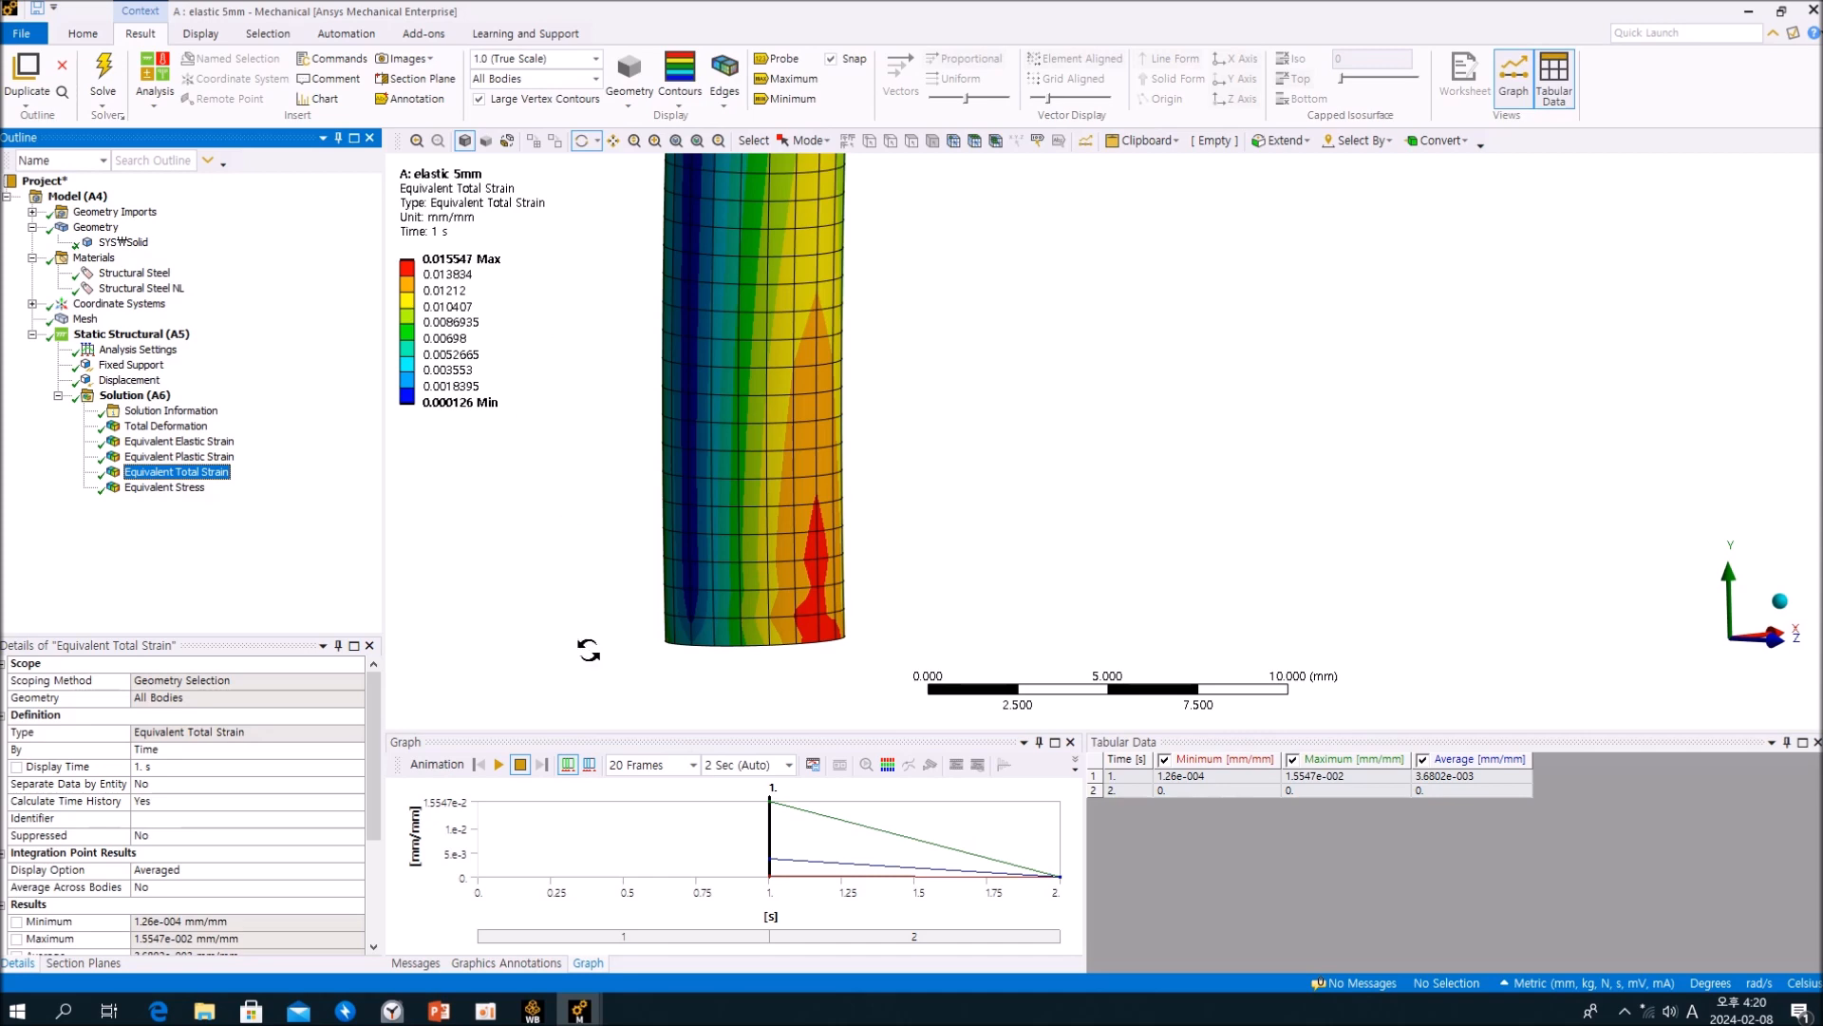
pyautogui.click(531, 1011)
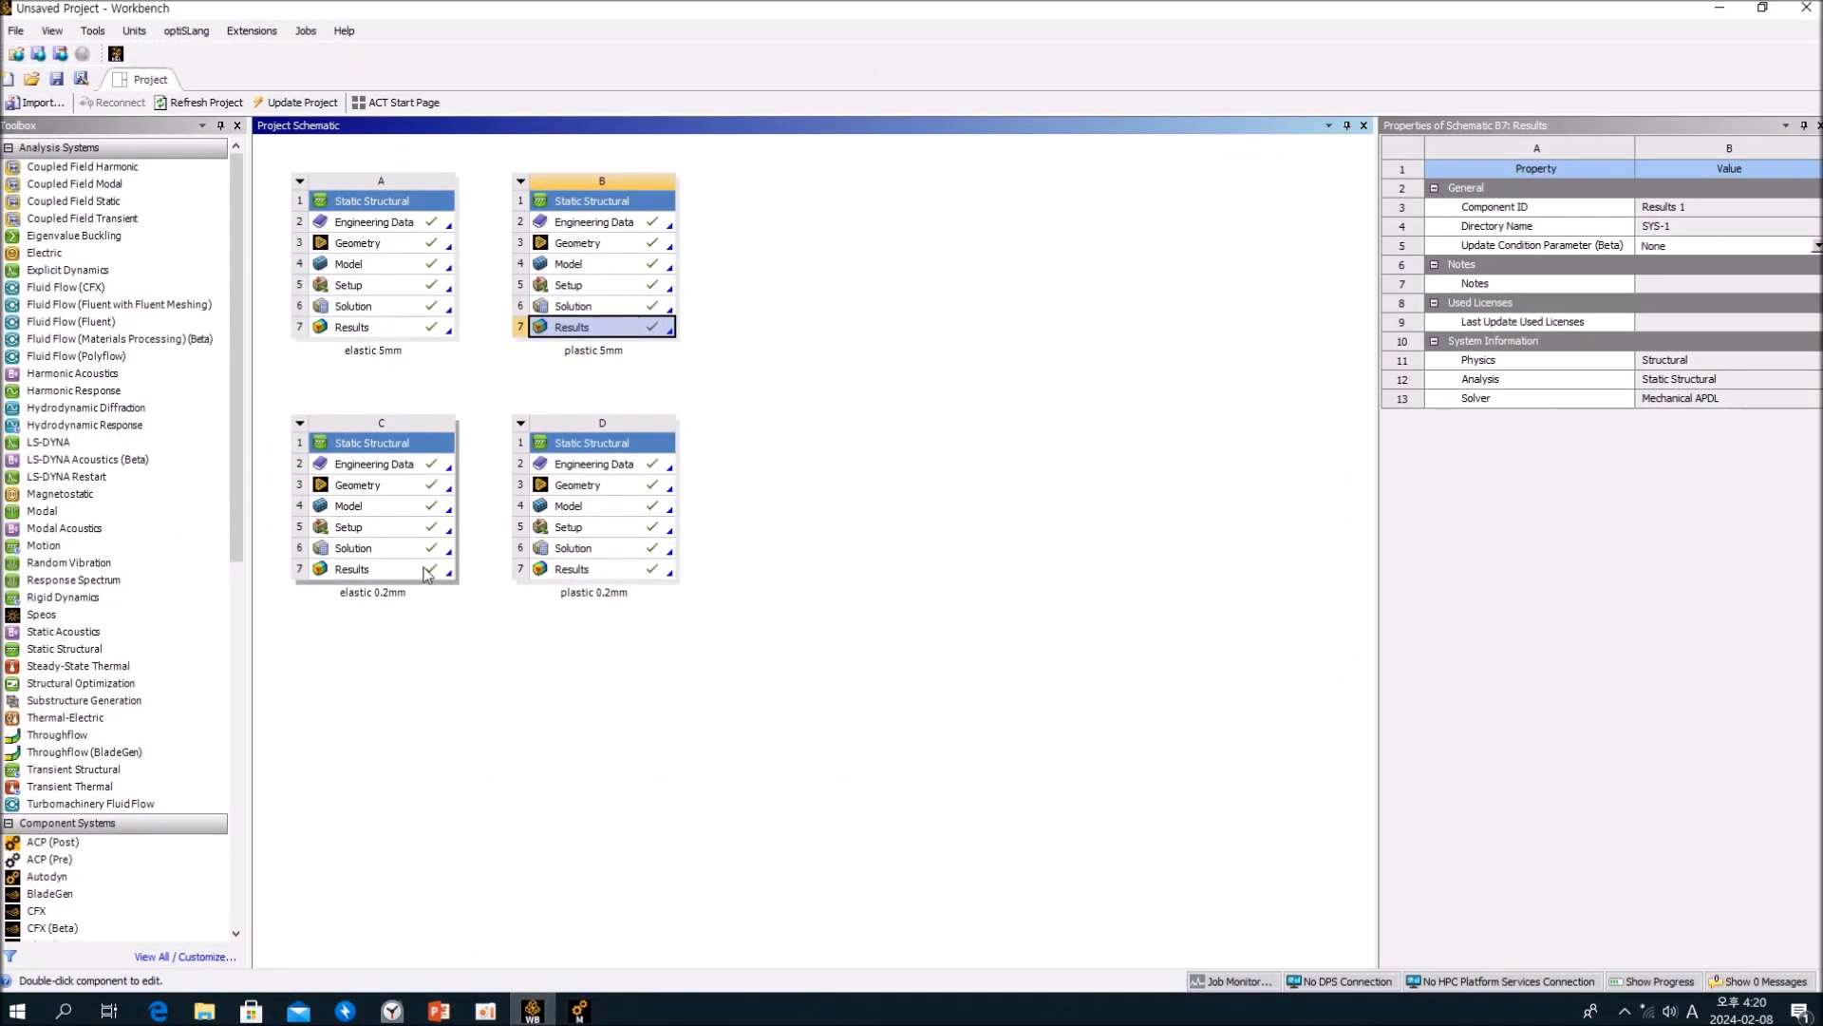
pyautogui.doubleClick(618, 570)
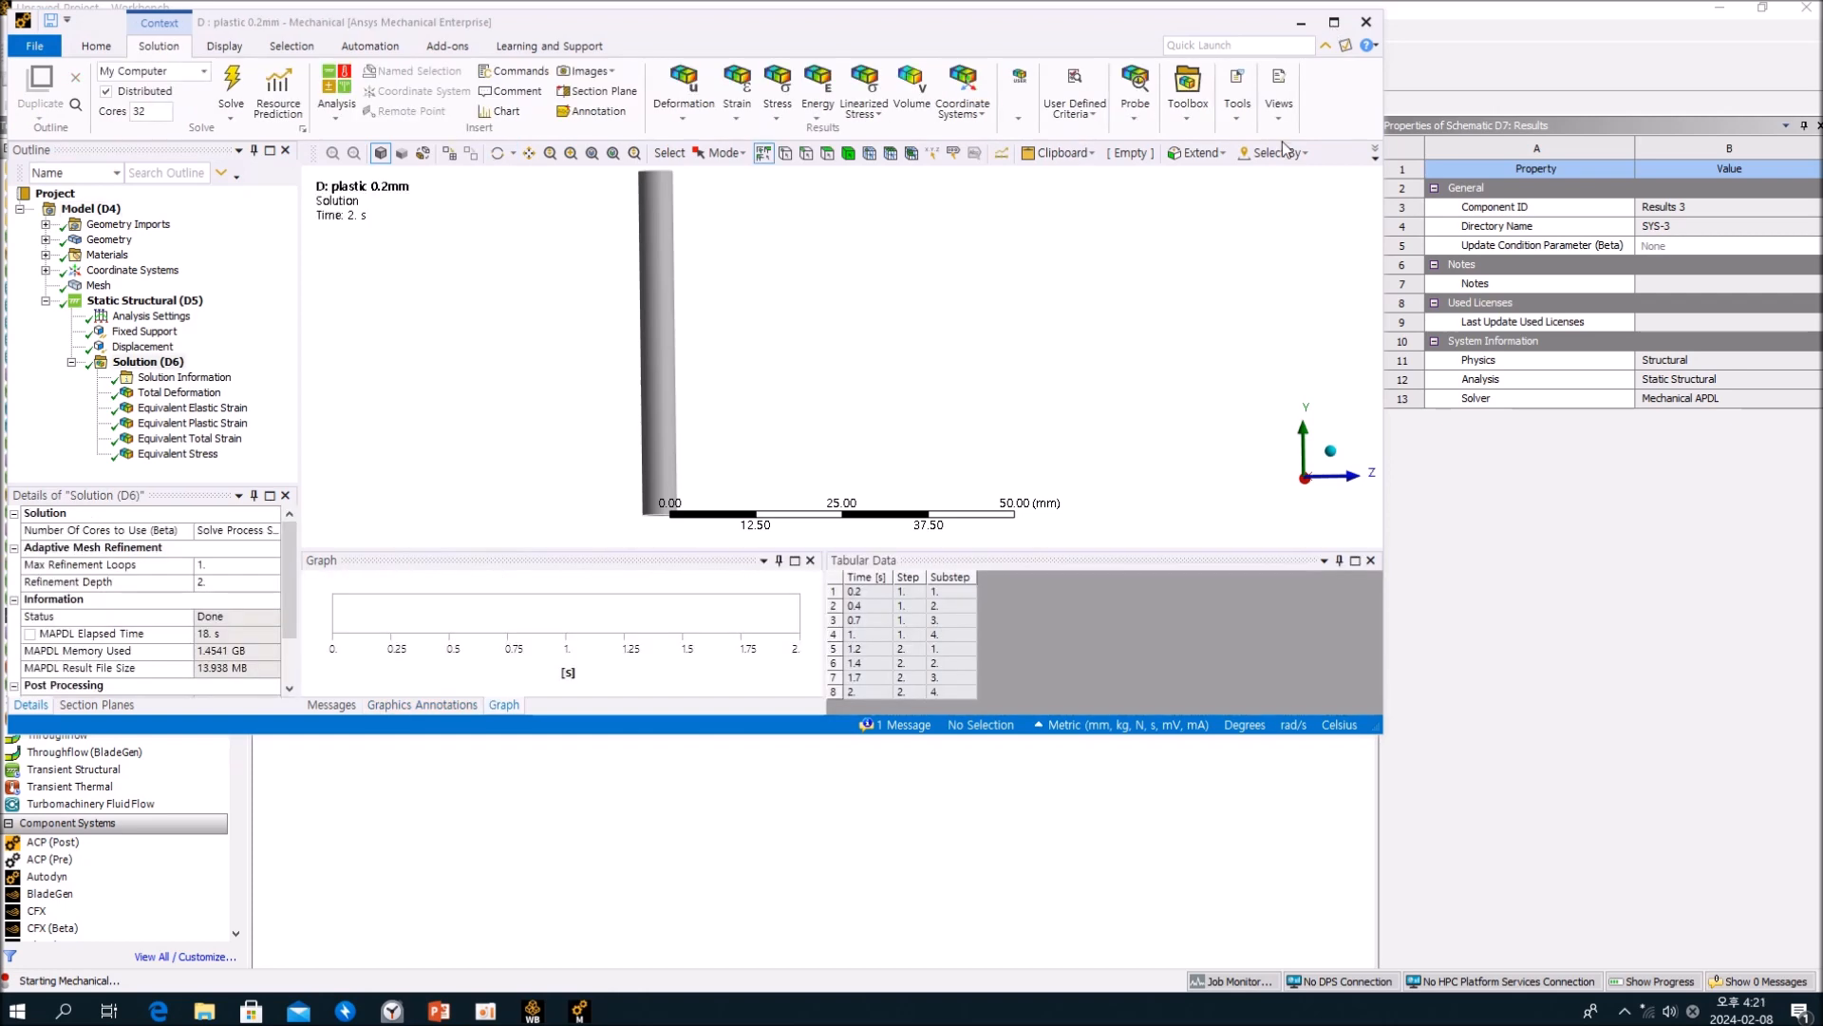
pyautogui.click(1334, 22)
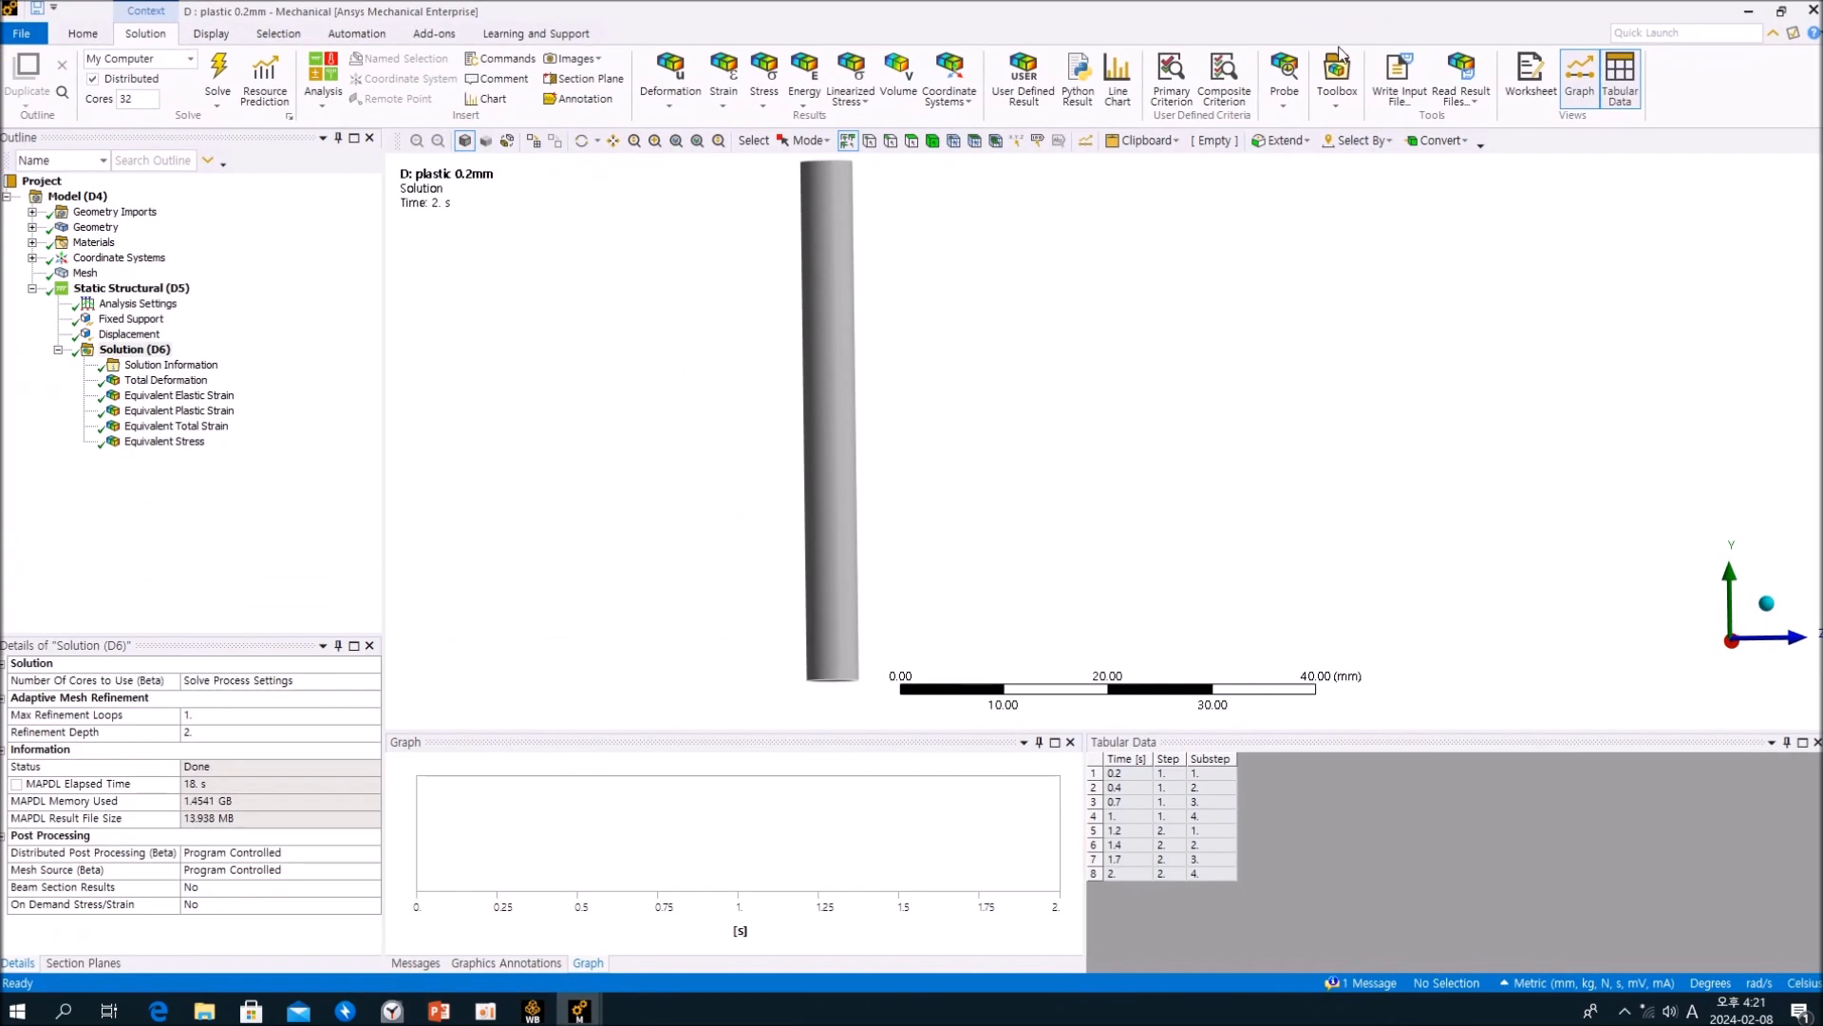
pyautogui.click(223, 427)
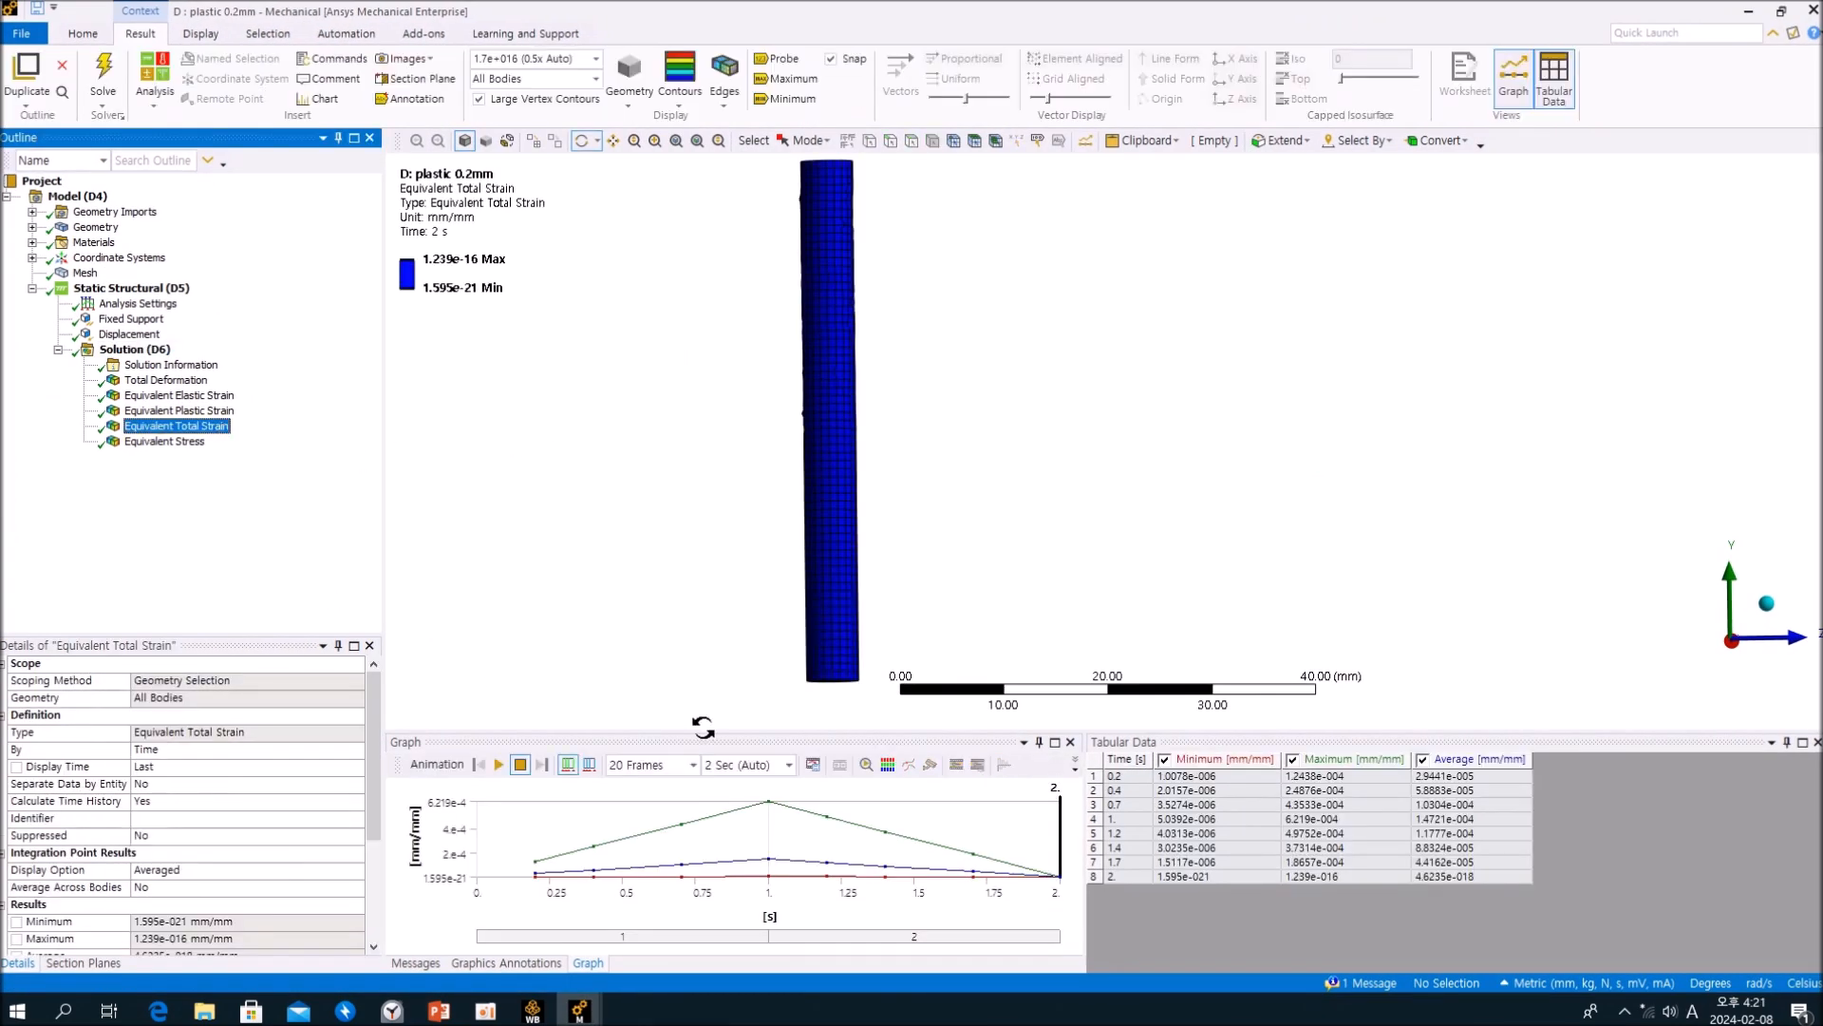
pyautogui.click(770, 807)
pyautogui.rightClick(769, 807)
pyautogui.click(812, 817)
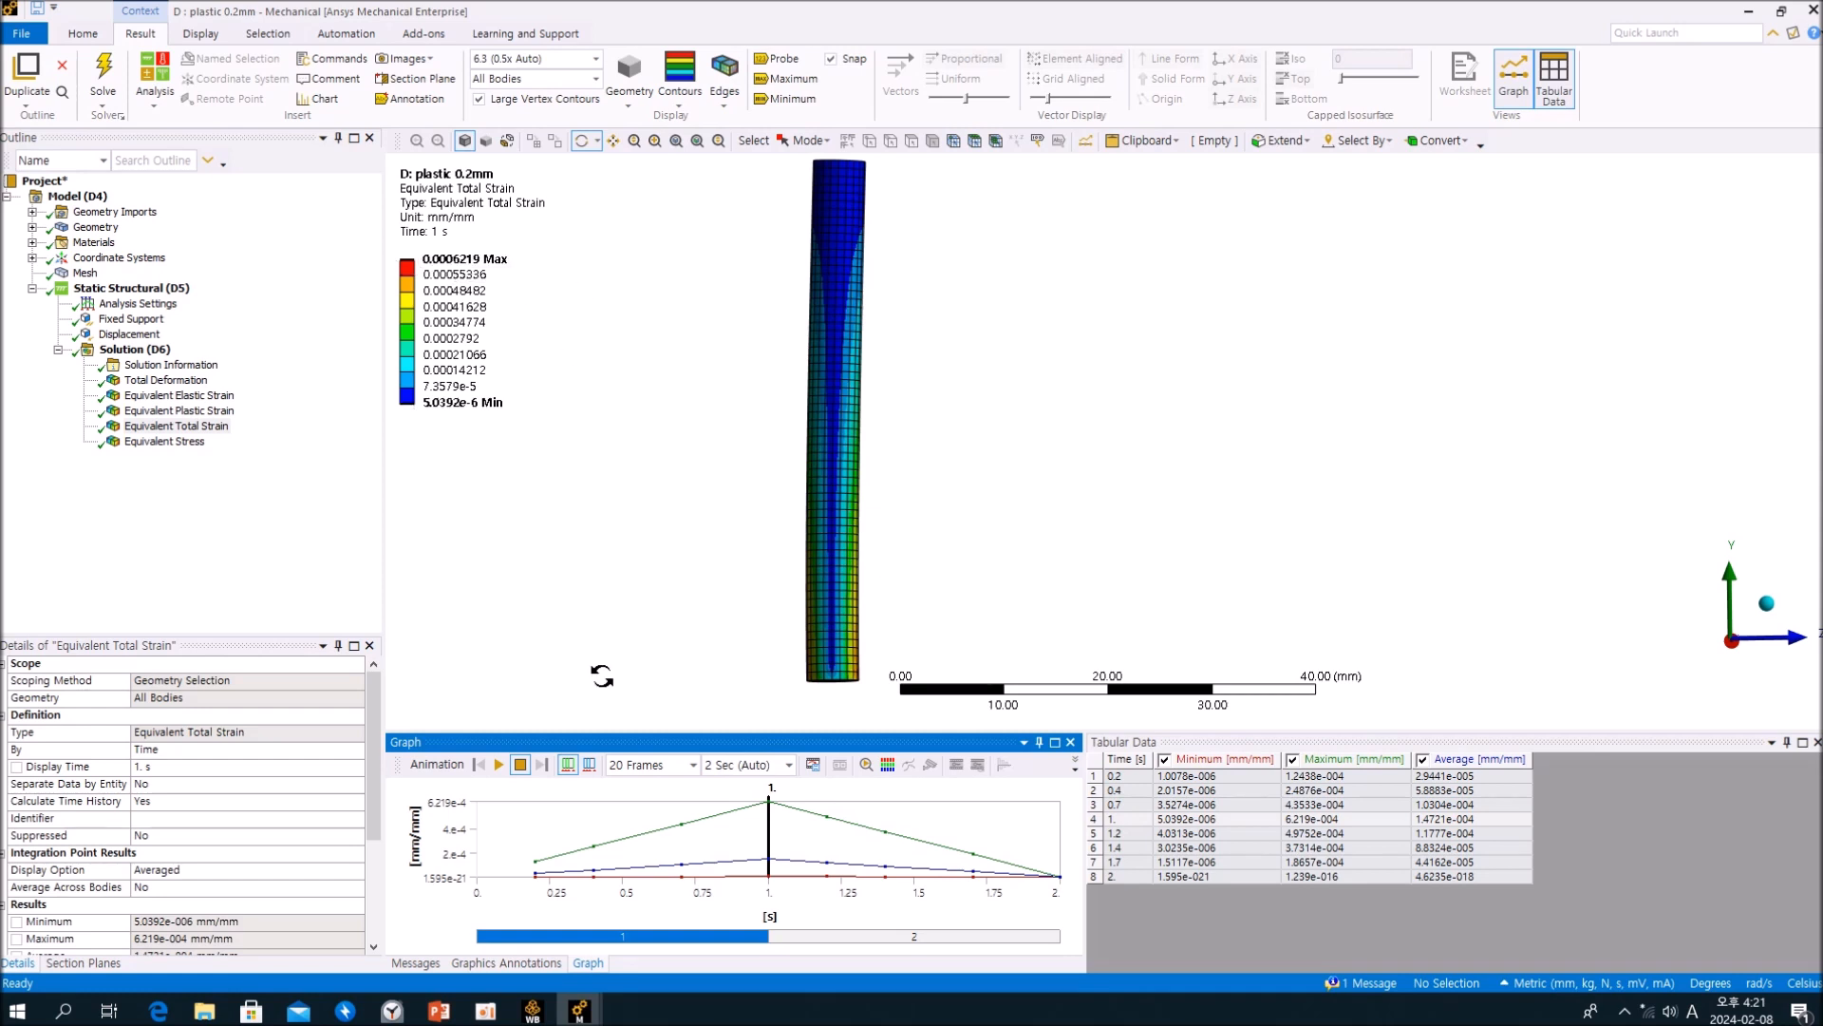
# Step: Open the plastic 0.2mm model's Structural Steel NL material and check the yield point on its enlarged Isotropic Hardening curve
pyautogui.click(31, 242)
pyautogui.click(141, 272)
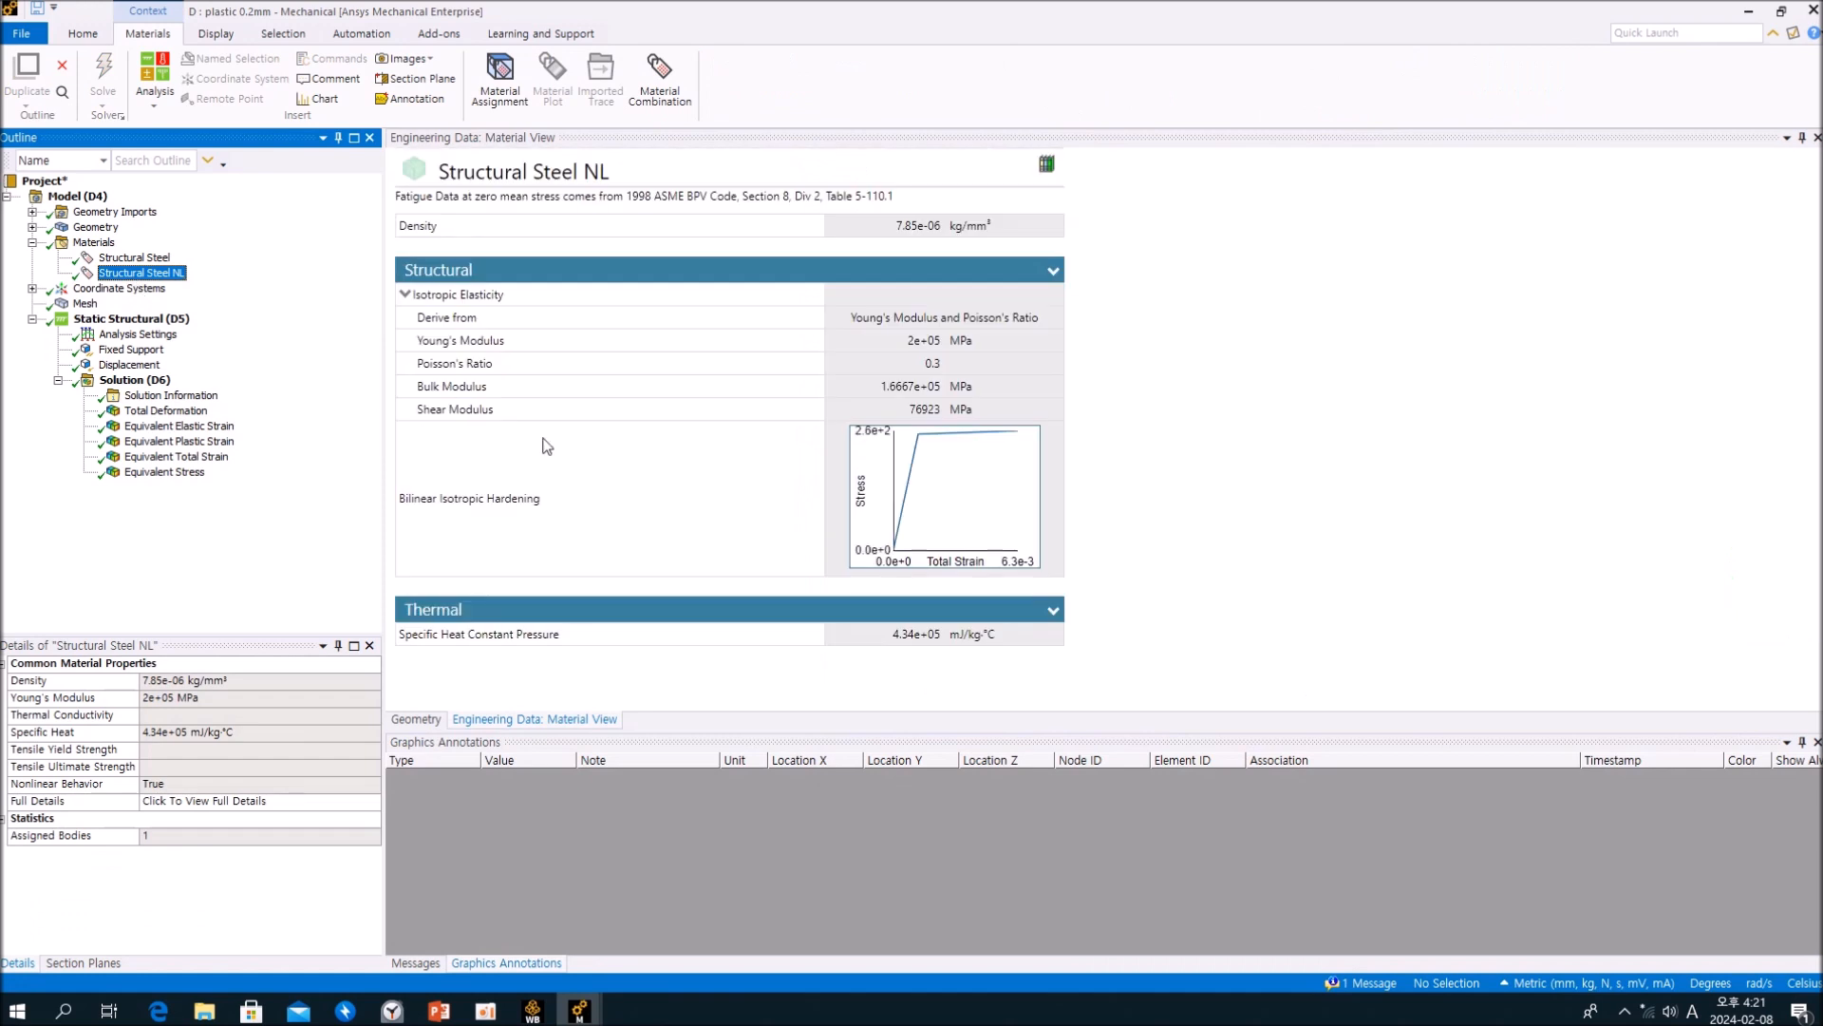
pyautogui.doubleClick(918, 449)
pyautogui.moveTo(827, 297)
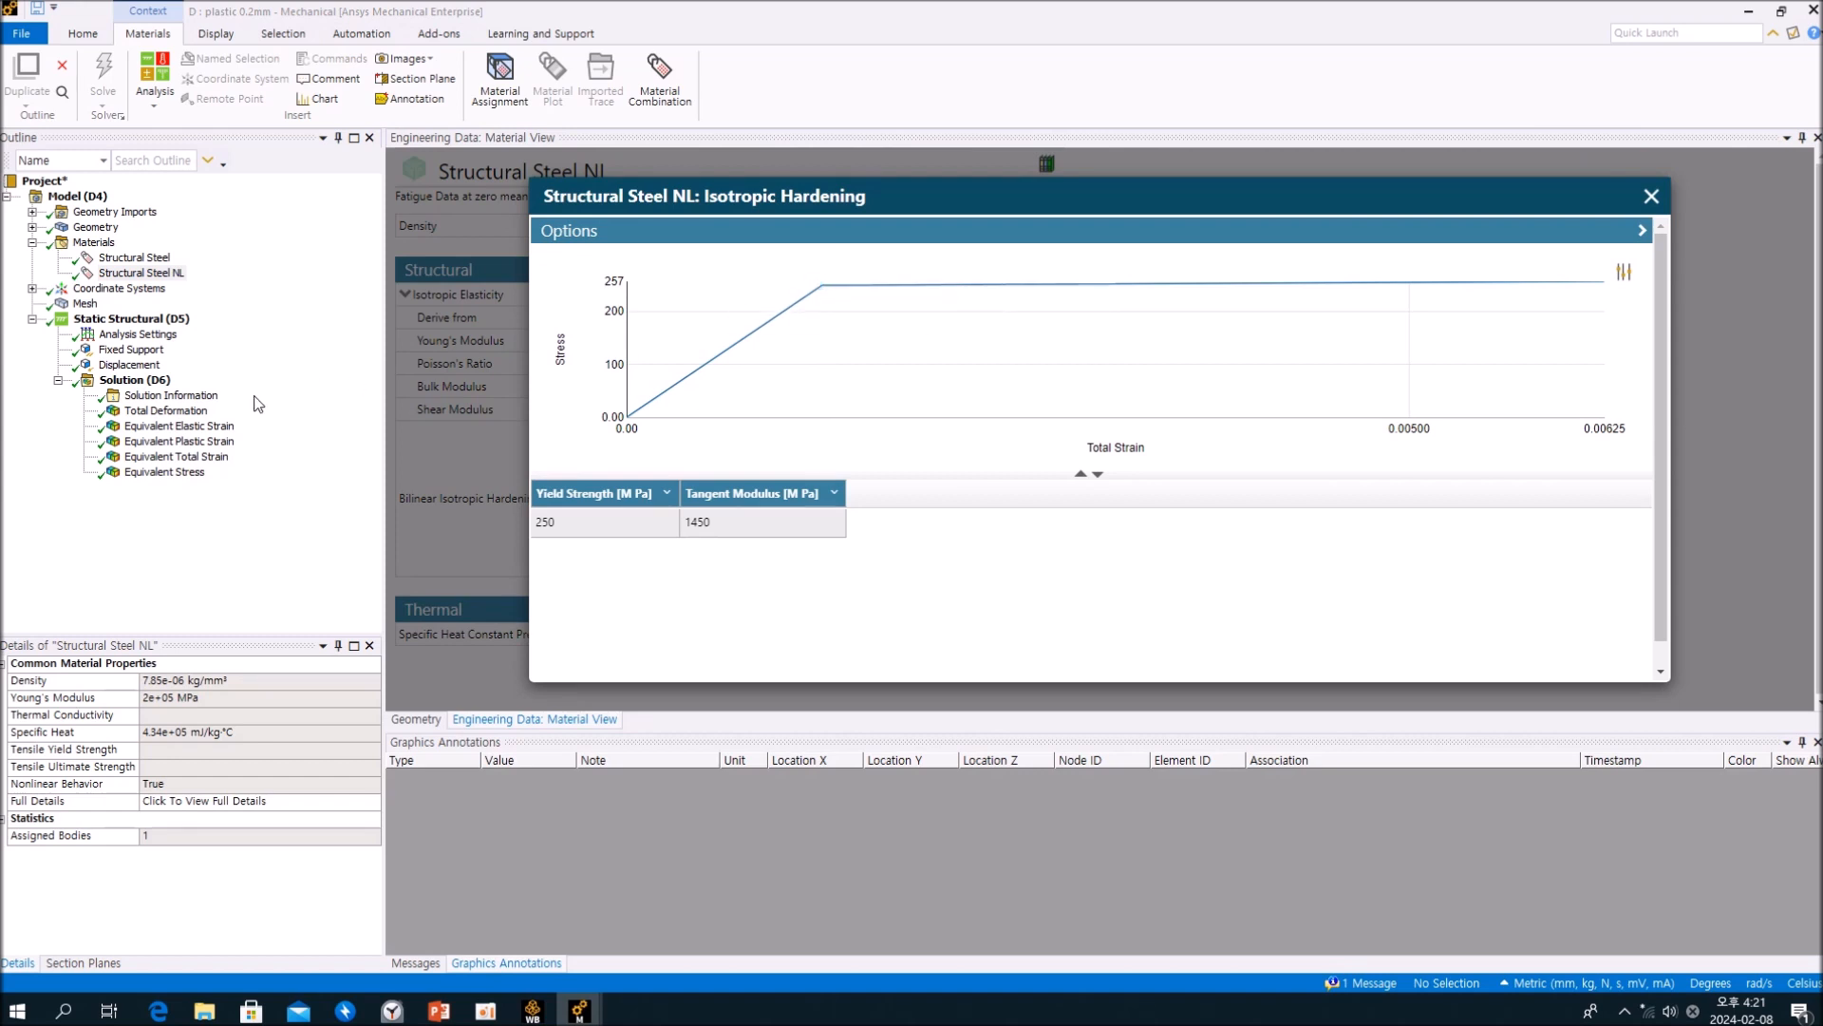
# Step: Examine the plastic 0.2mm Equivalent Total Strain distribution around the cylinder and close up at the fixed end
pyautogui.click(179, 459)
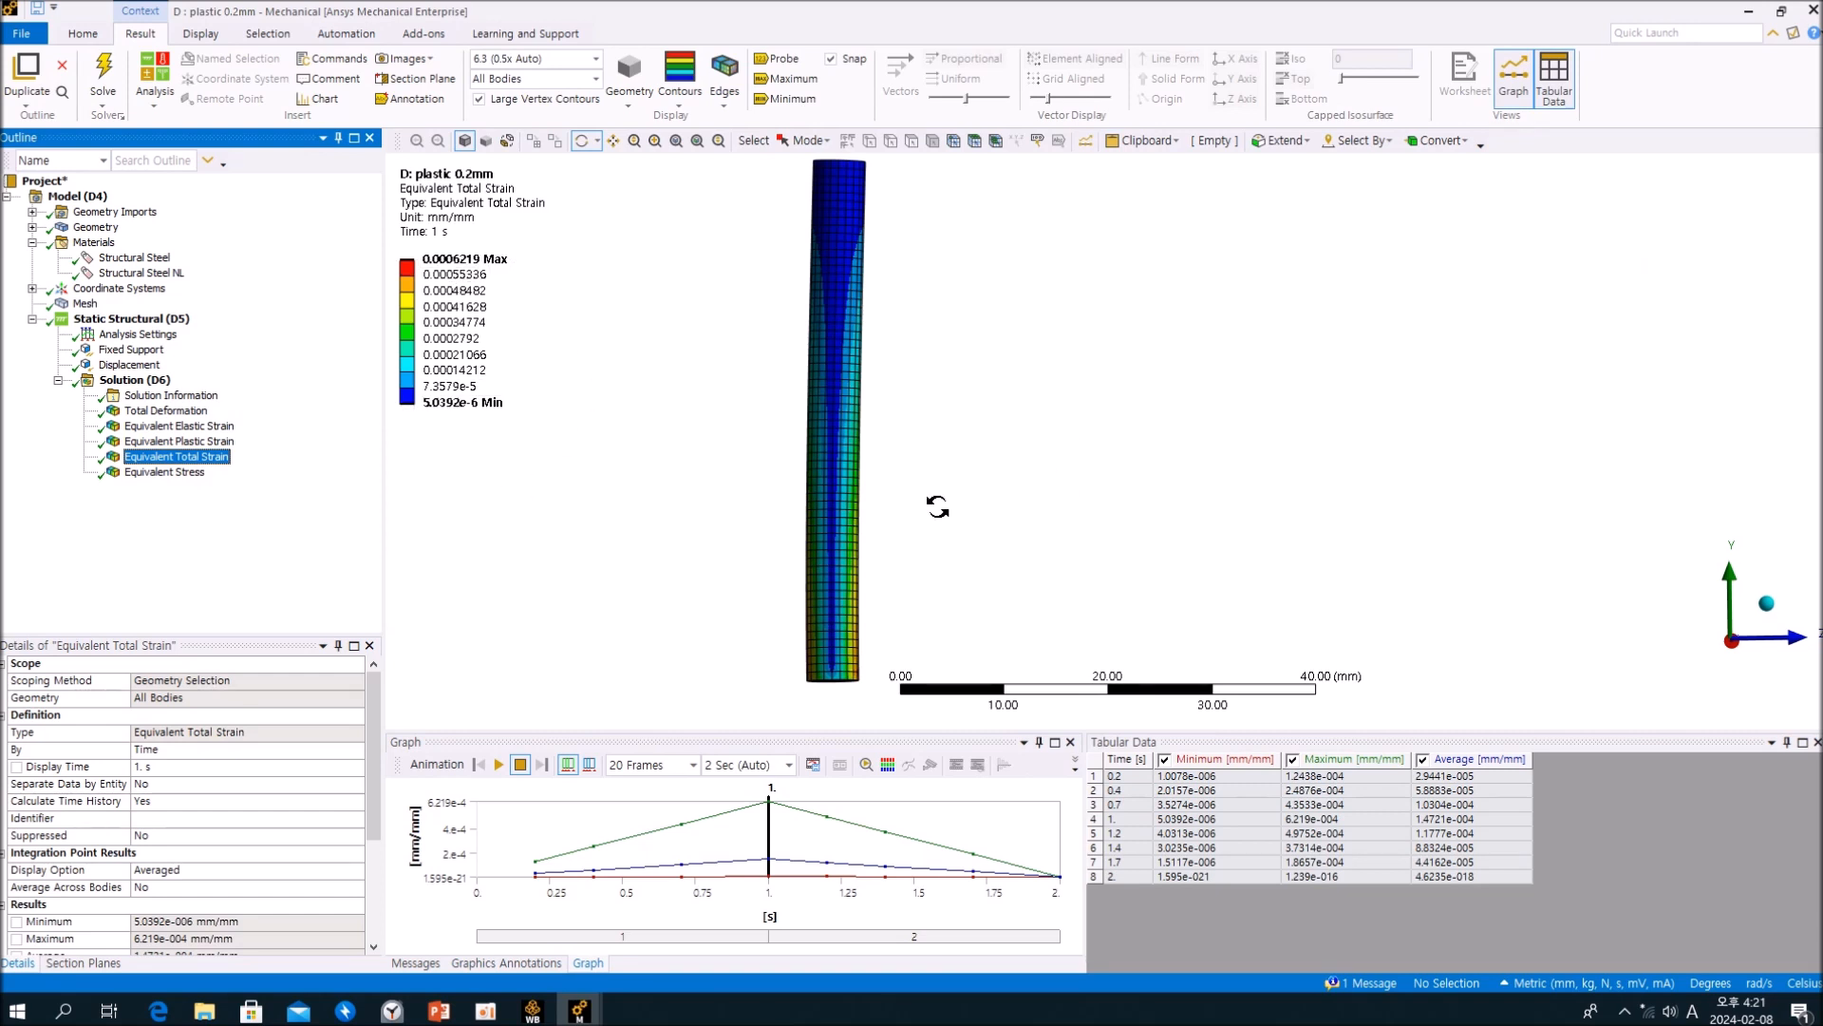
pyautogui.moveTo(819, 528); pyautogui.dragTo(883, 678)
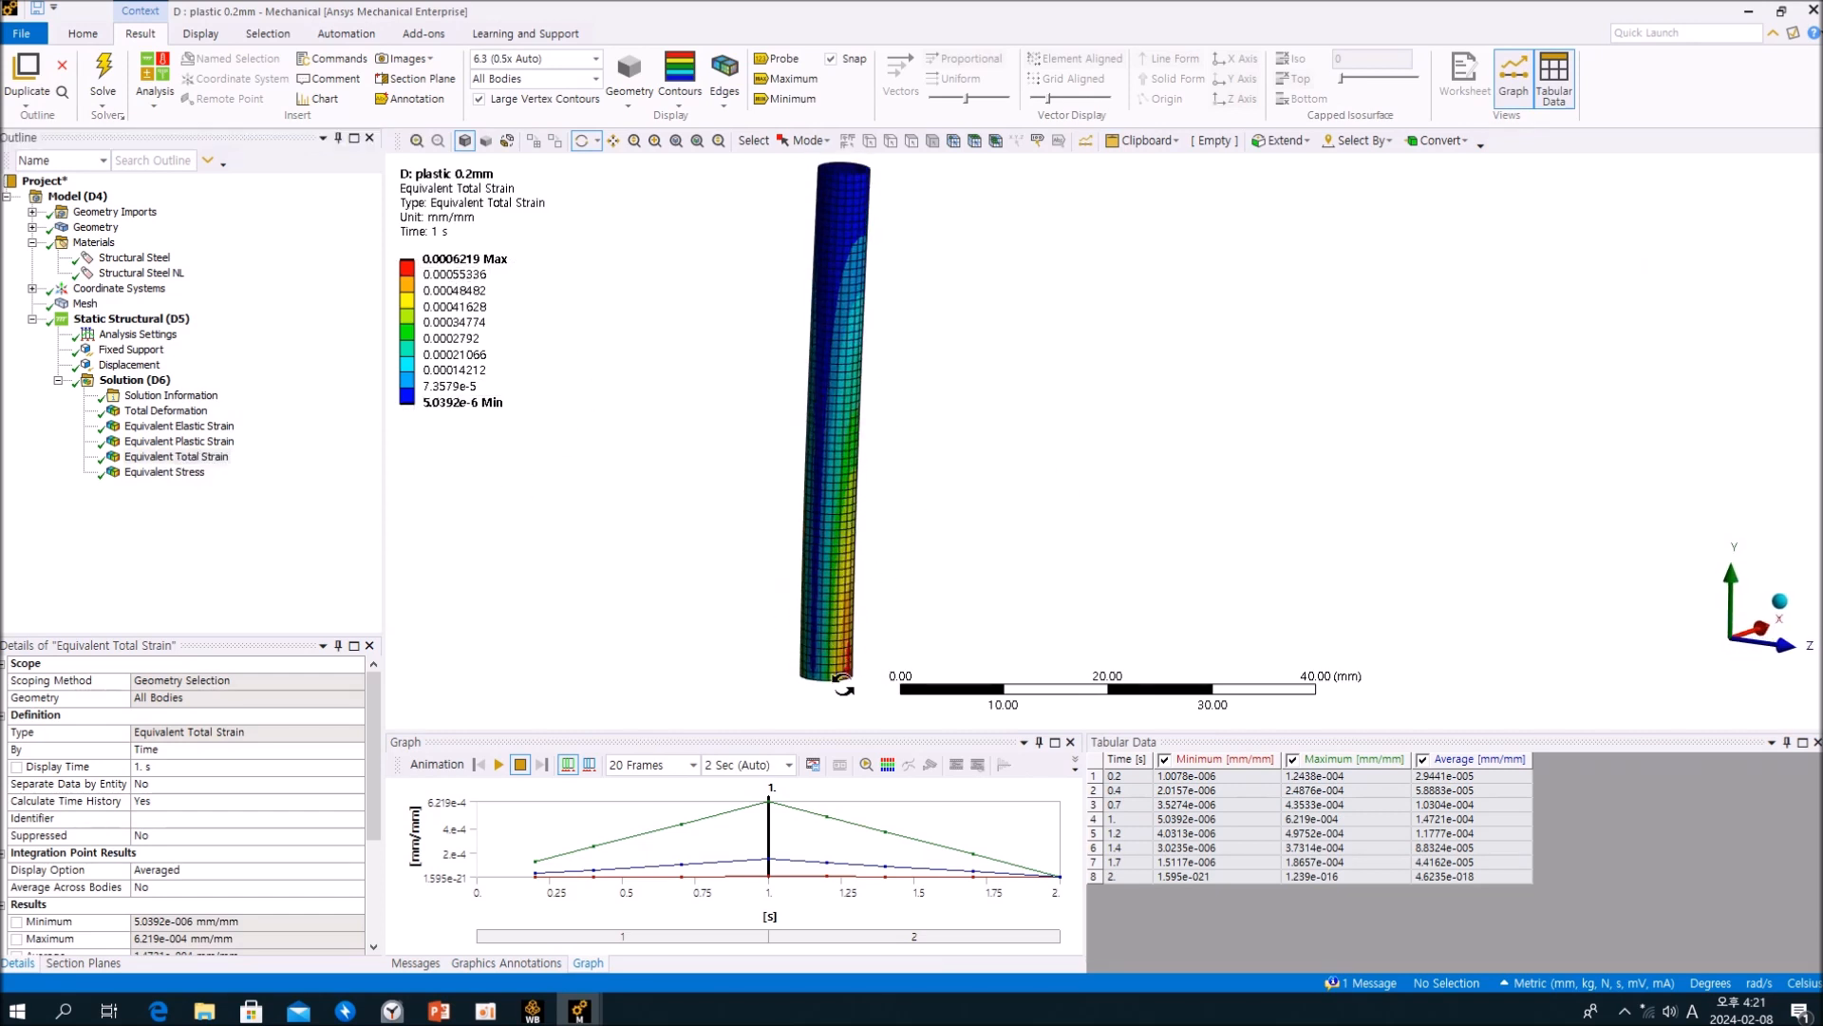
pyautogui.scroll(5, 884, 395)
pyautogui.scroll(3, 807, 602)
pyautogui.scroll(-3, 818, 579)
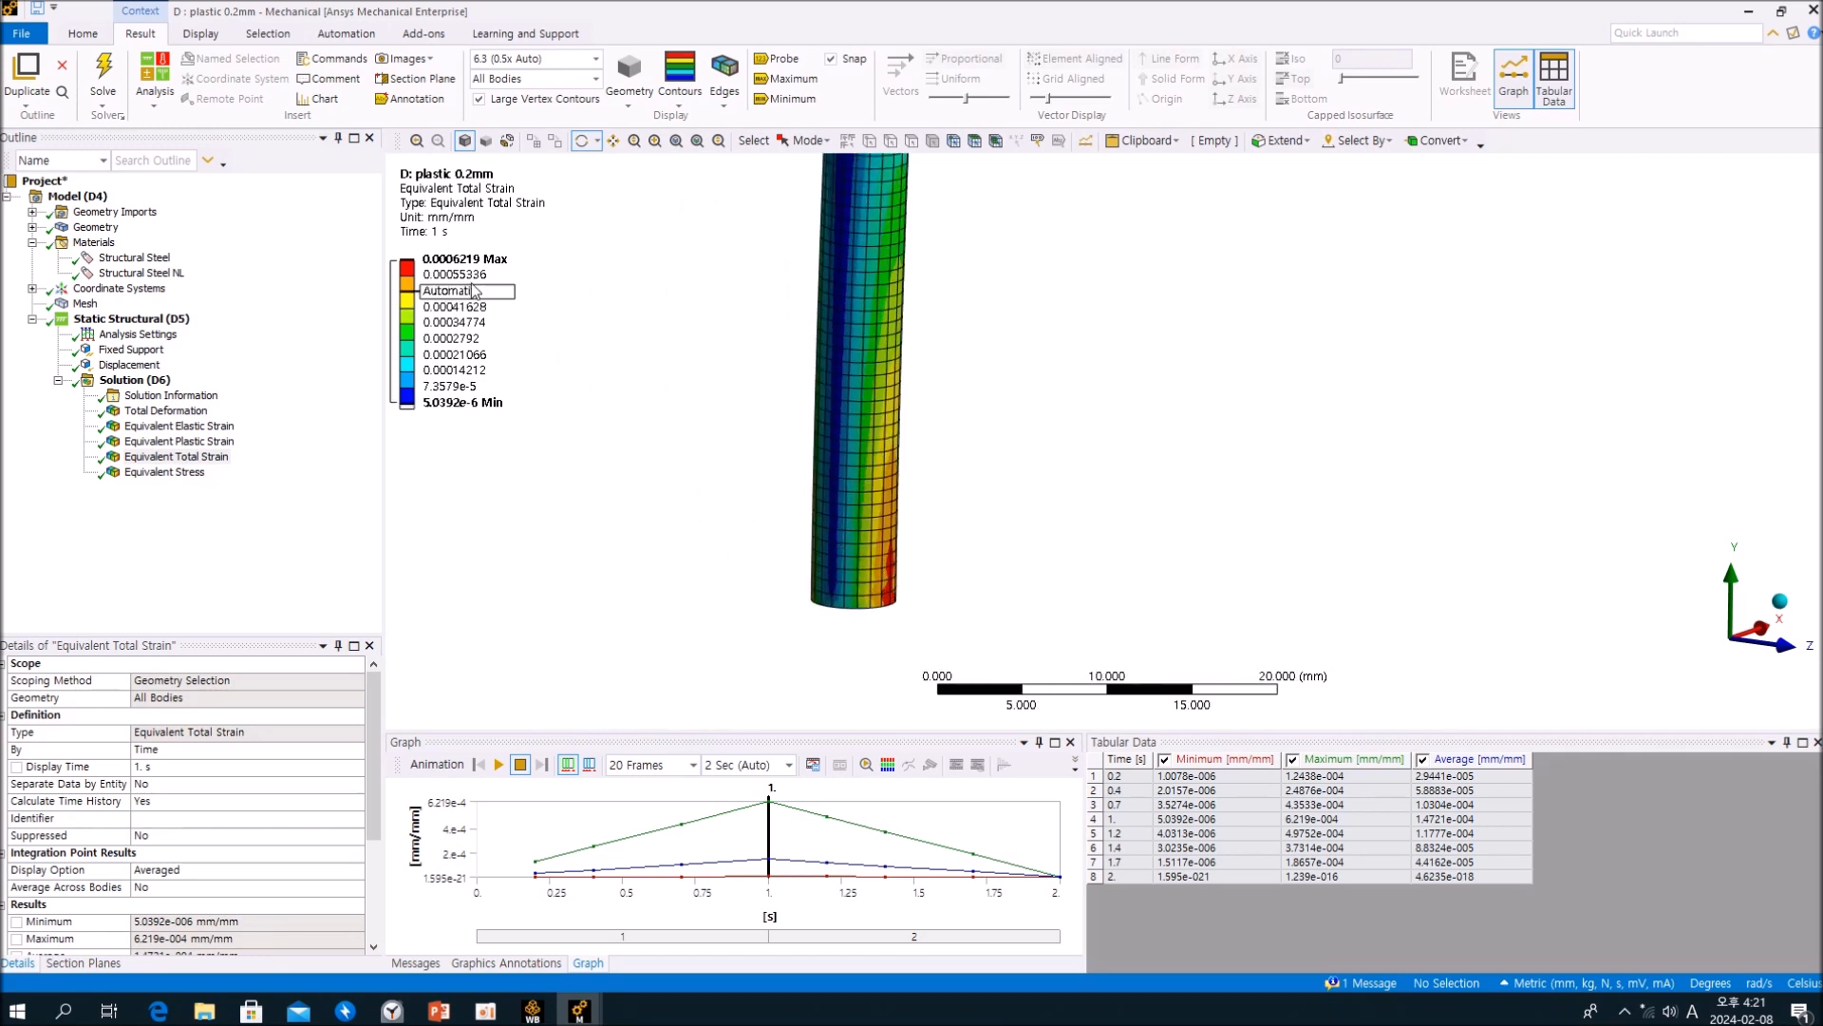
pyautogui.moveTo(937, 456); pyautogui.dragTo(908, 430)
pyautogui.scroll(2, 906, 427)
pyautogui.scroll(-4, 904, 417)
pyautogui.keyDown('ctrl'); pyautogui.moveTo(908, 394); pyautogui.dragTo(862, 447, button='middle'); pyautogui.keyUp('ctrl')
pyautogui.scroll(-1, 845, 432)
pyautogui.scroll(-2, 835, 459)
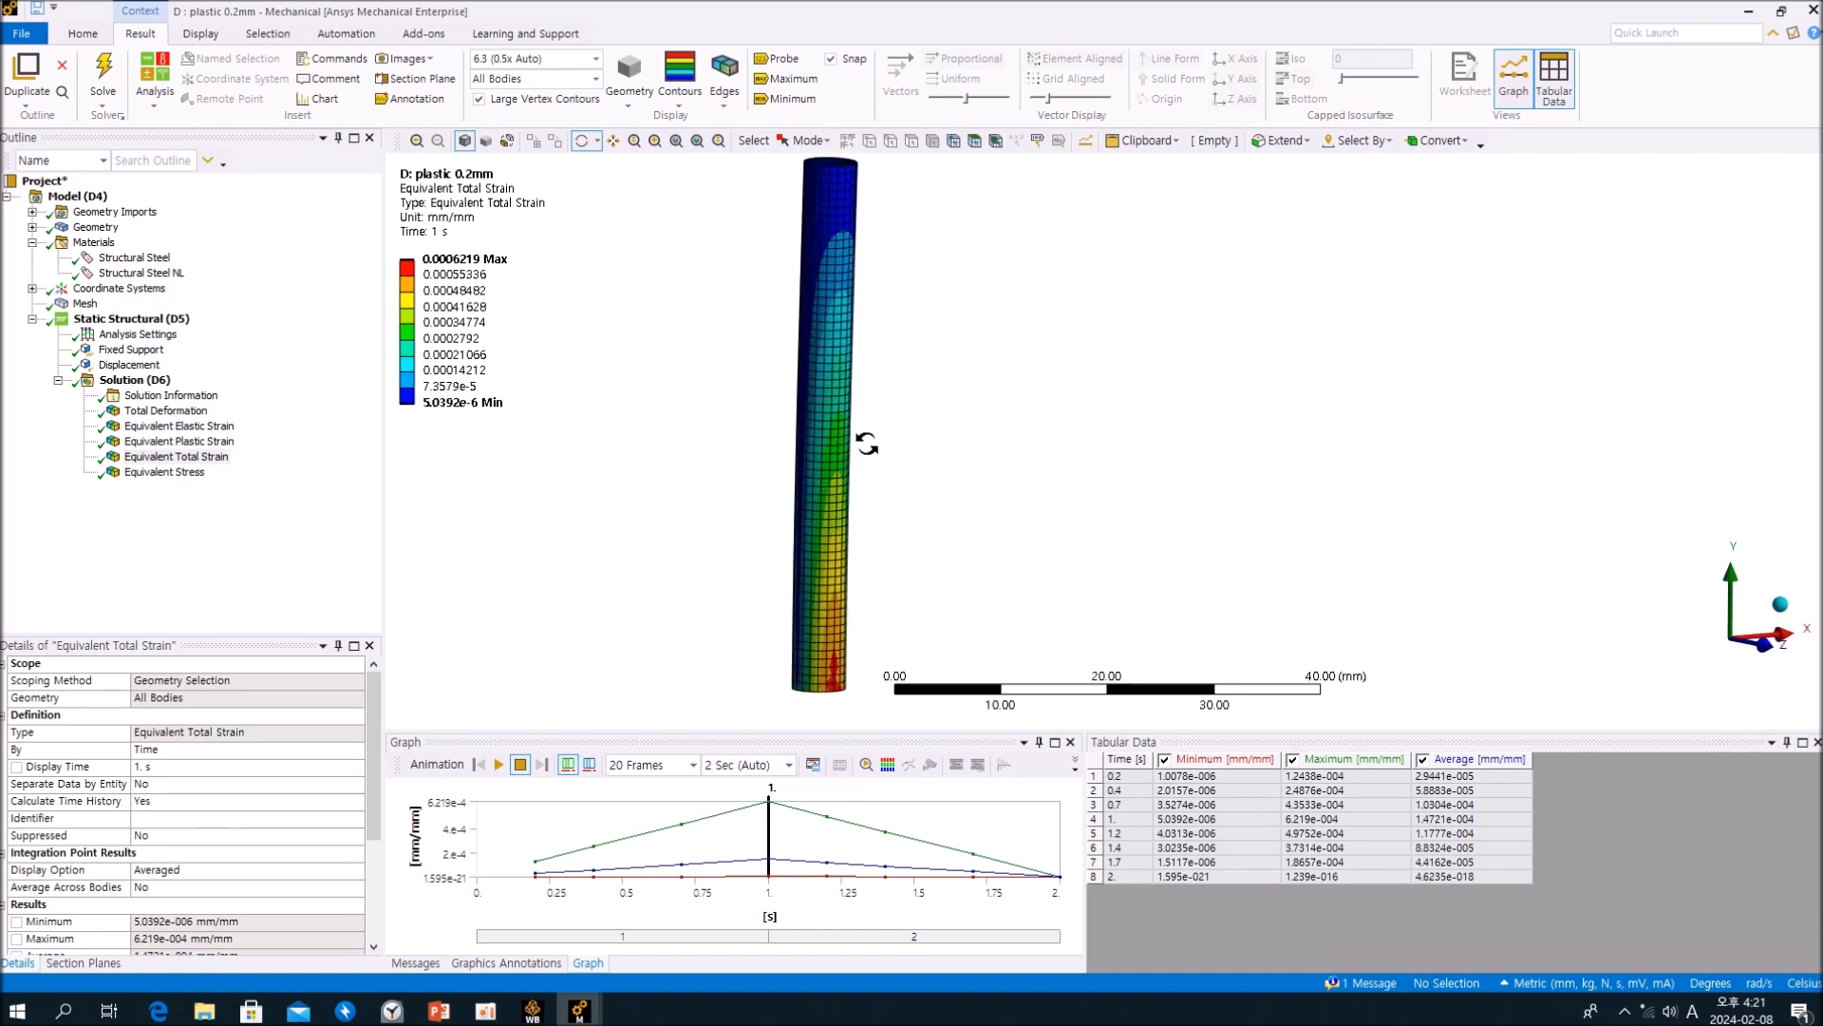
pyautogui.click(205, 579)
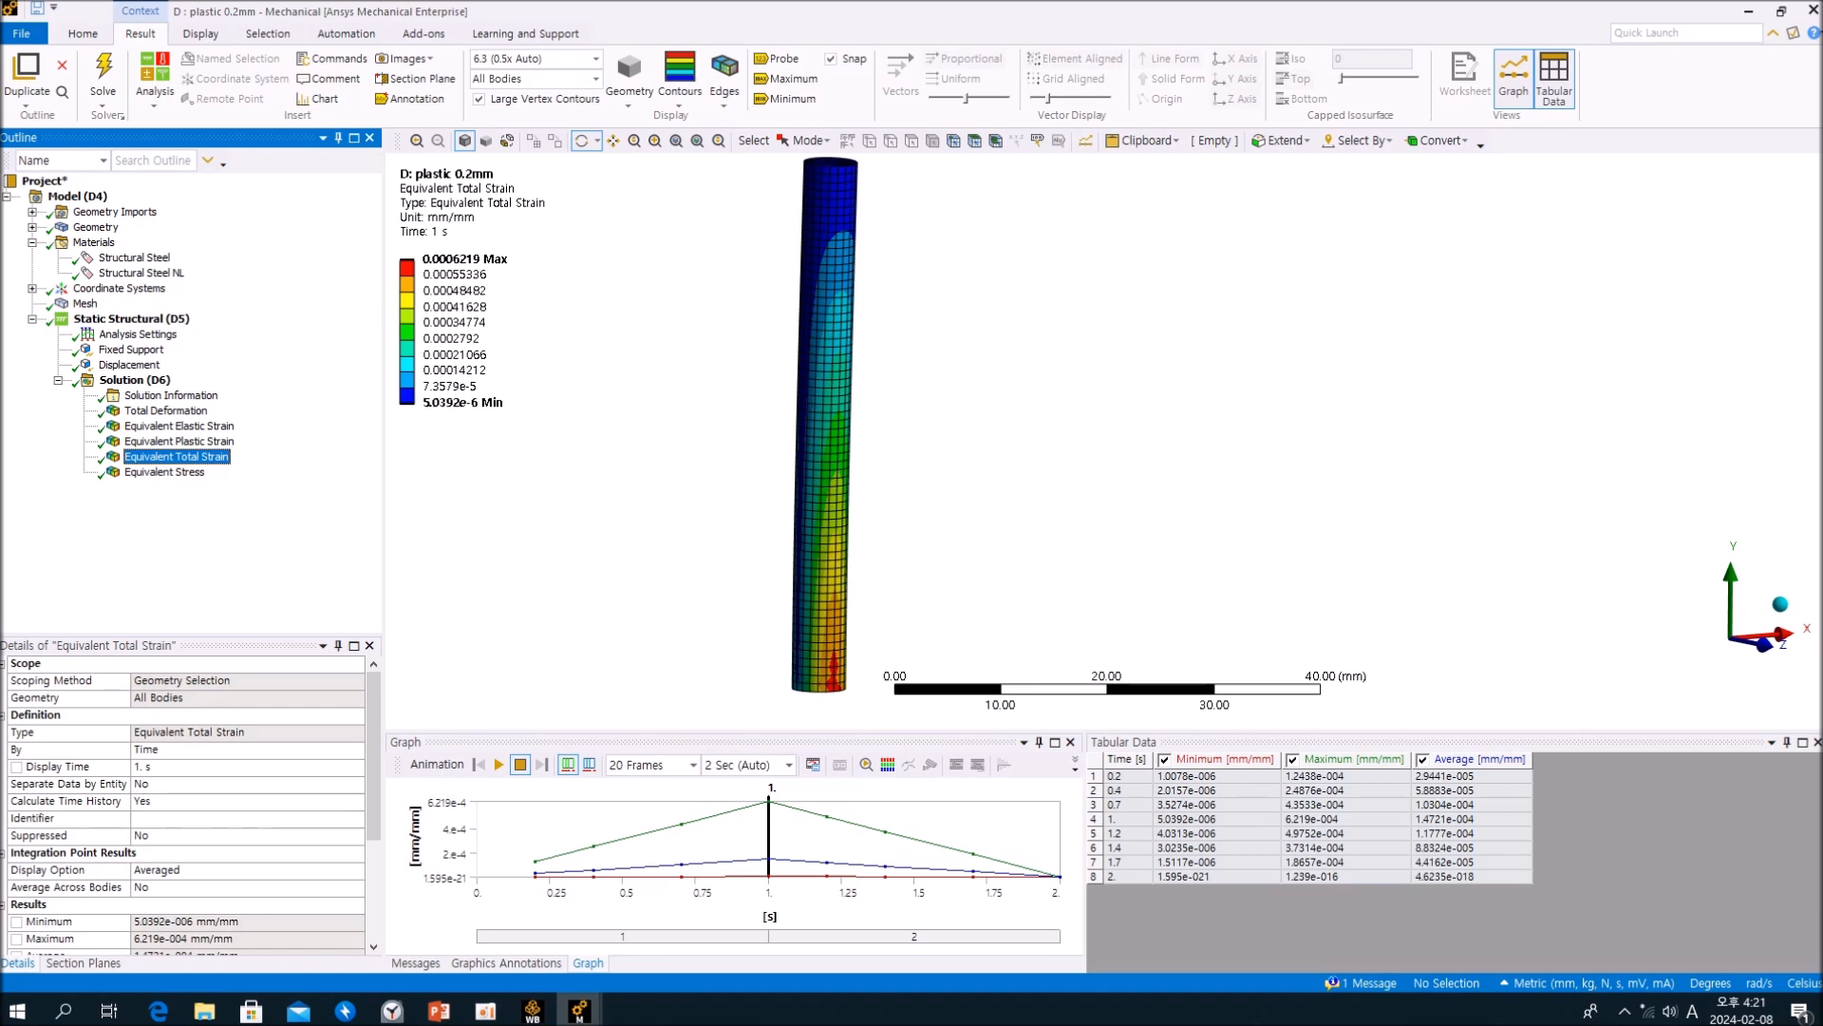
# Step: Review the stress-strain diagram in the PowerPoint slide, then return to Mechanical and relate it to the plastic 0.2mm total strain contours
pyautogui.hotkey('alt', 'Tab')
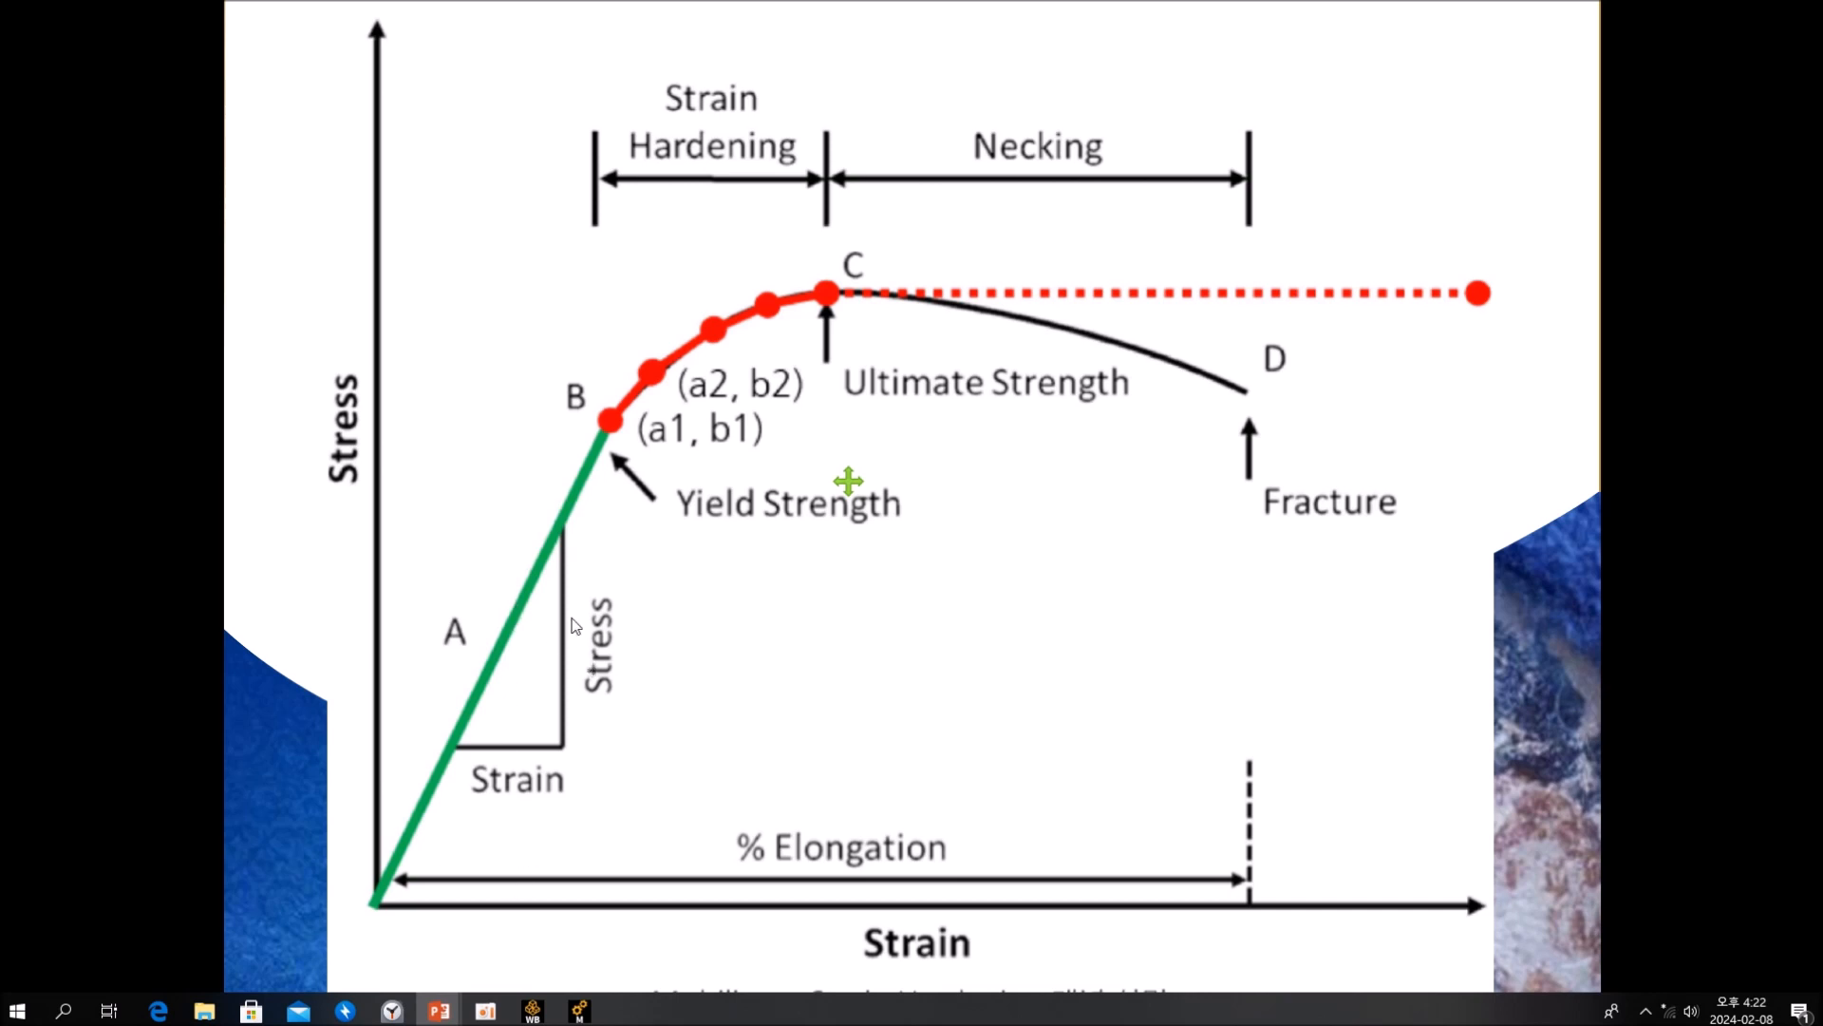
pyautogui.hotkey('alt', 'Tab')
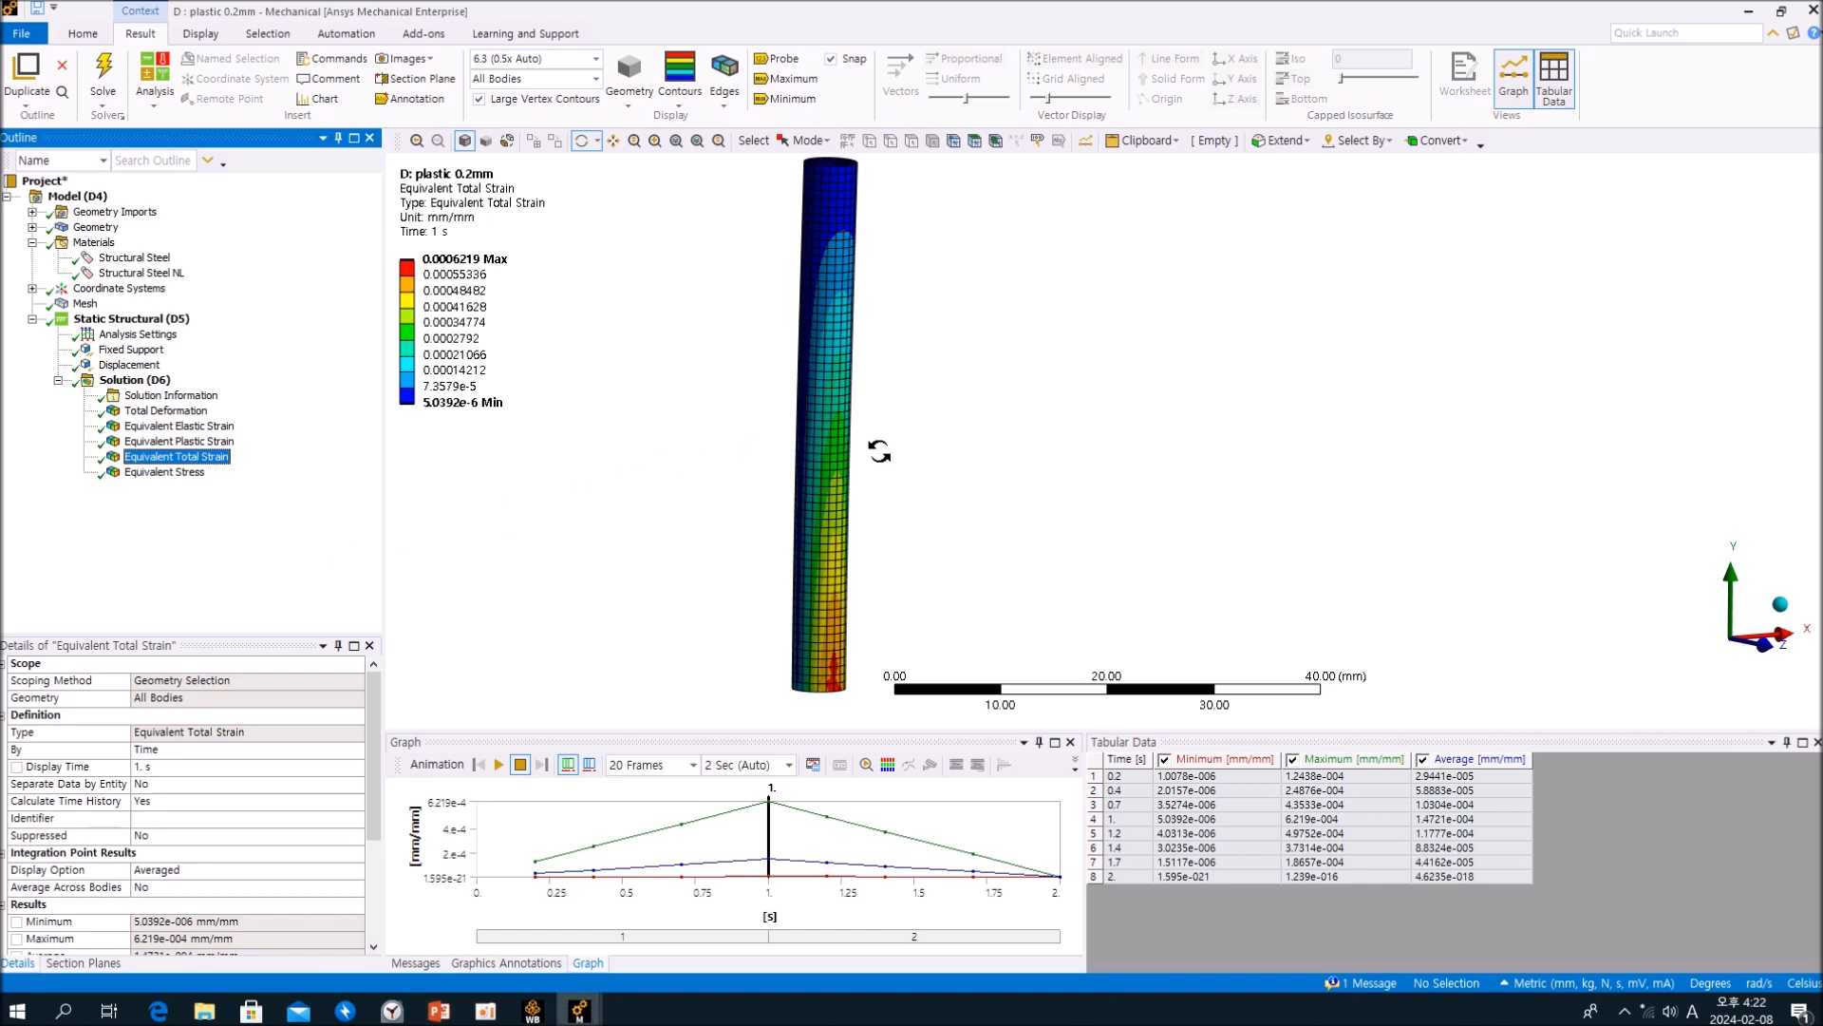
pyautogui.moveTo(879, 452)
pyautogui.mouseDown()
pyautogui.moveTo(680, 533)
pyautogui.moveTo(944, 472)
pyautogui.moveTo(985, 314)
pyautogui.moveTo(827, 426)
pyautogui.moveTo(744, 383)
pyautogui.moveTo(1192, 365)
pyautogui.moveTo(1343, 297)
pyautogui.moveTo(1205, 366)
pyautogui.moveTo(871, 407)
pyautogui.moveTo(858, 426)
pyautogui.mouseUp()
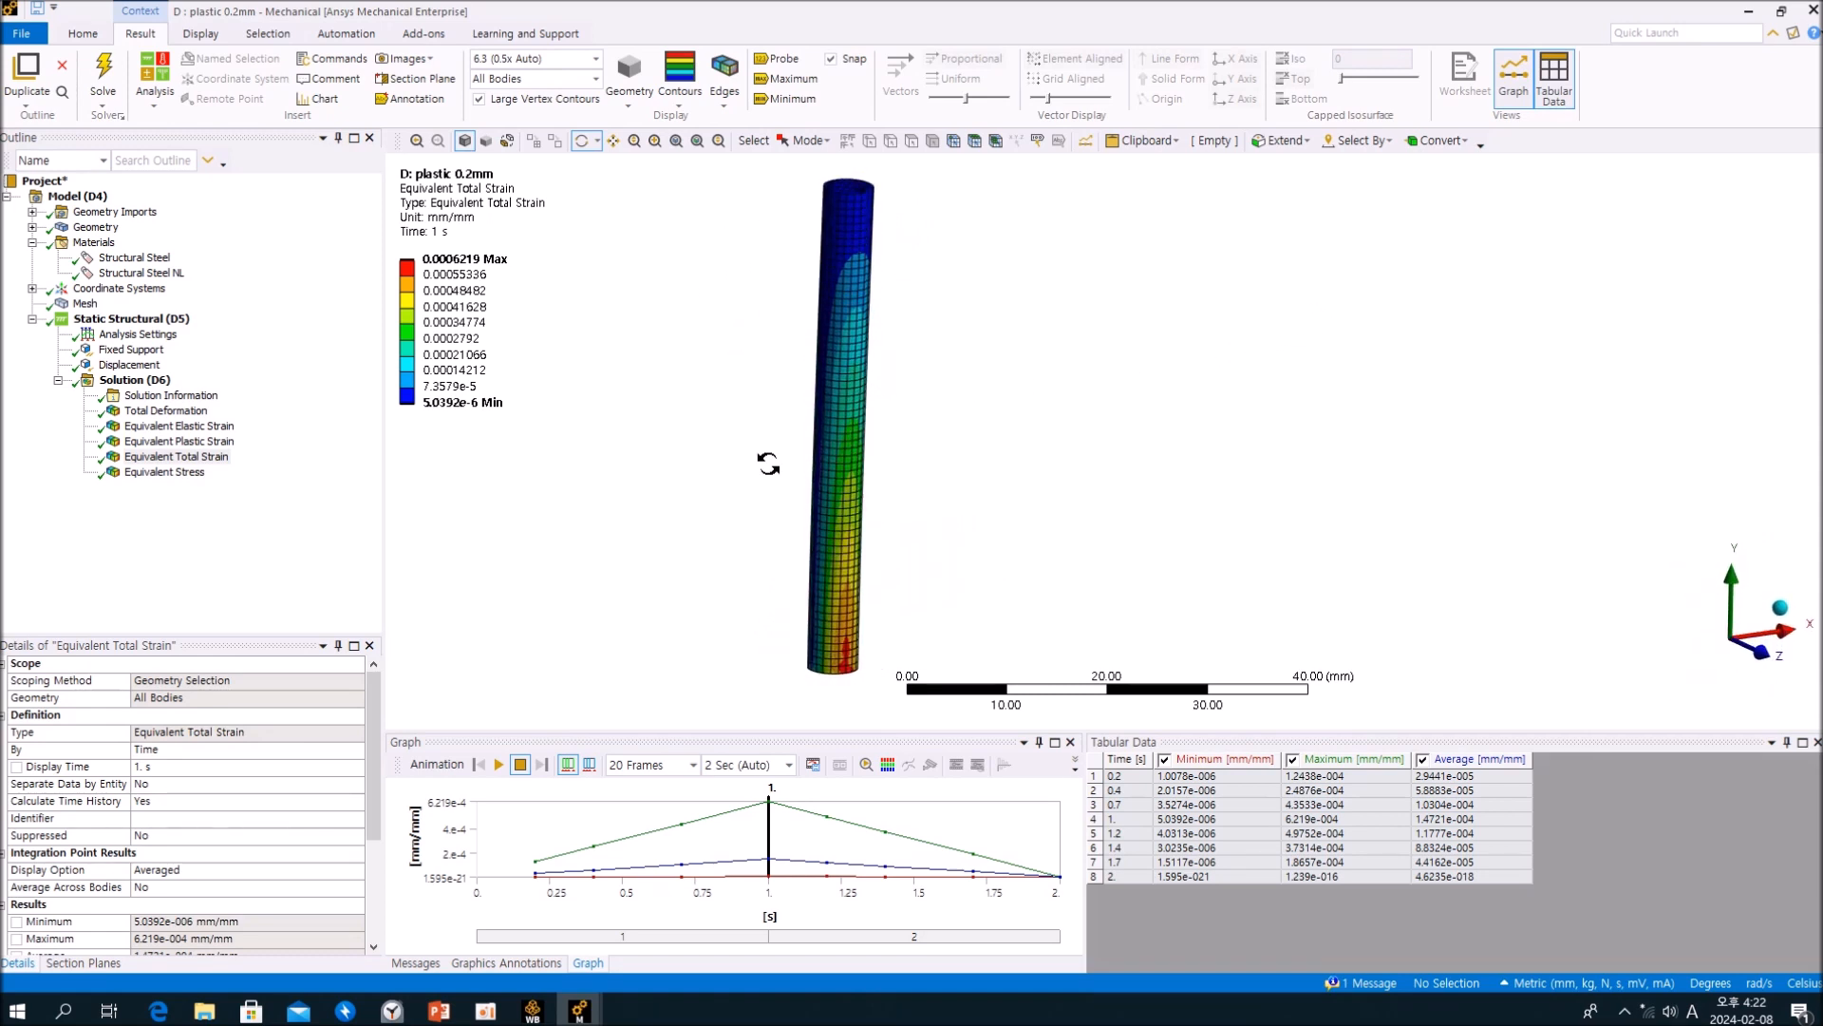
pyautogui.click(274, 578)
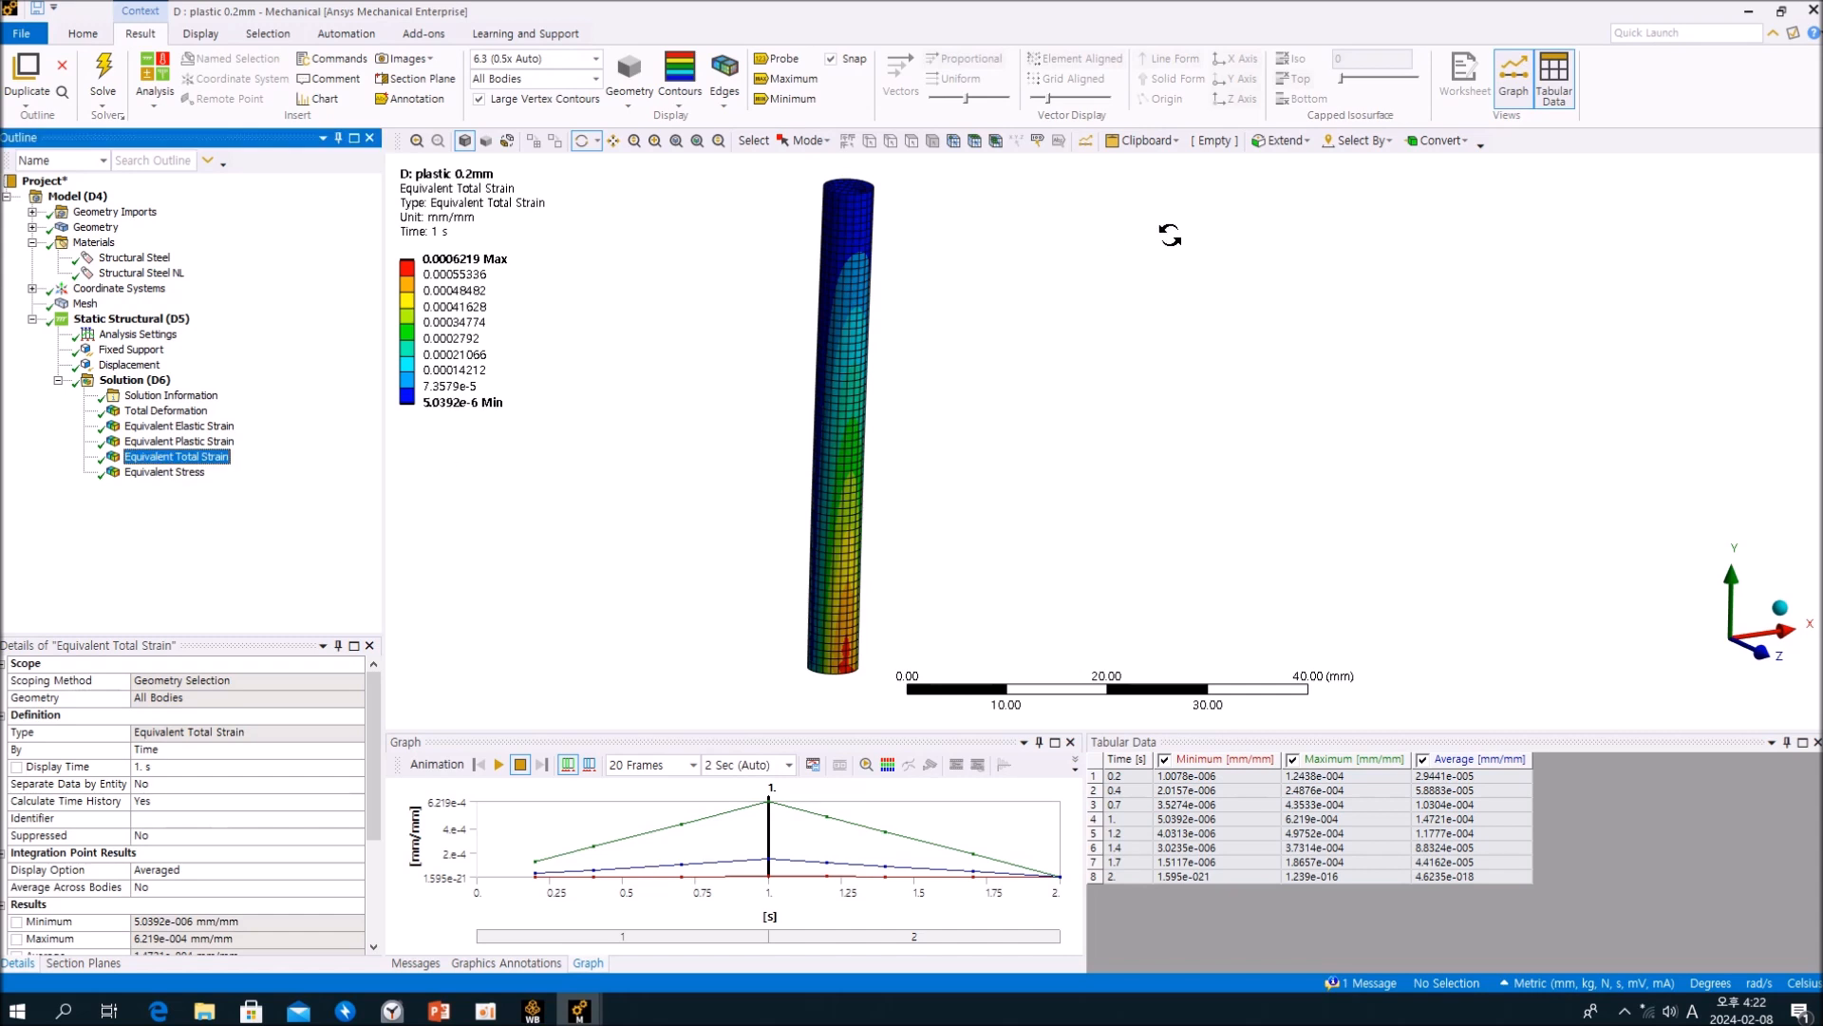
pyautogui.moveTo(1151, 430); pyautogui.dragTo(1061, 386)
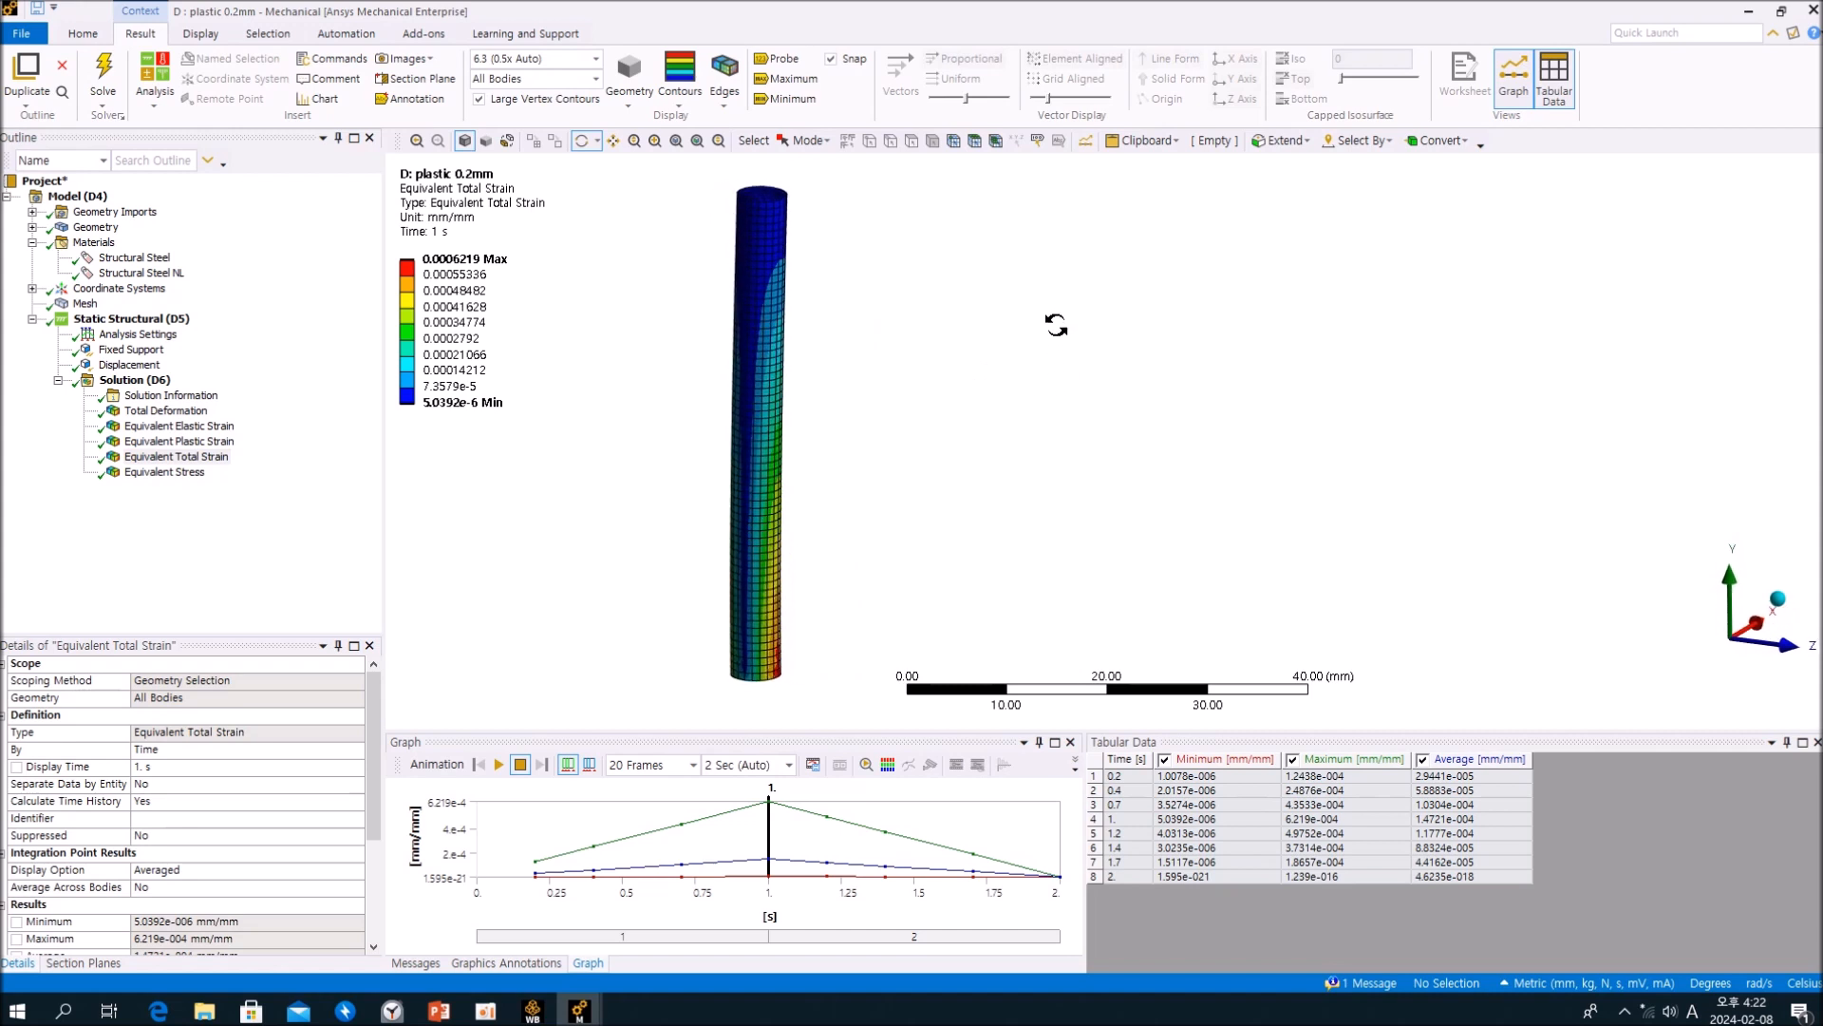
# Step: Compare the Equivalent Stress and Equivalent Total Strain results of the plastic 0.2mm cylinder at 1 s
pyautogui.click(166, 472)
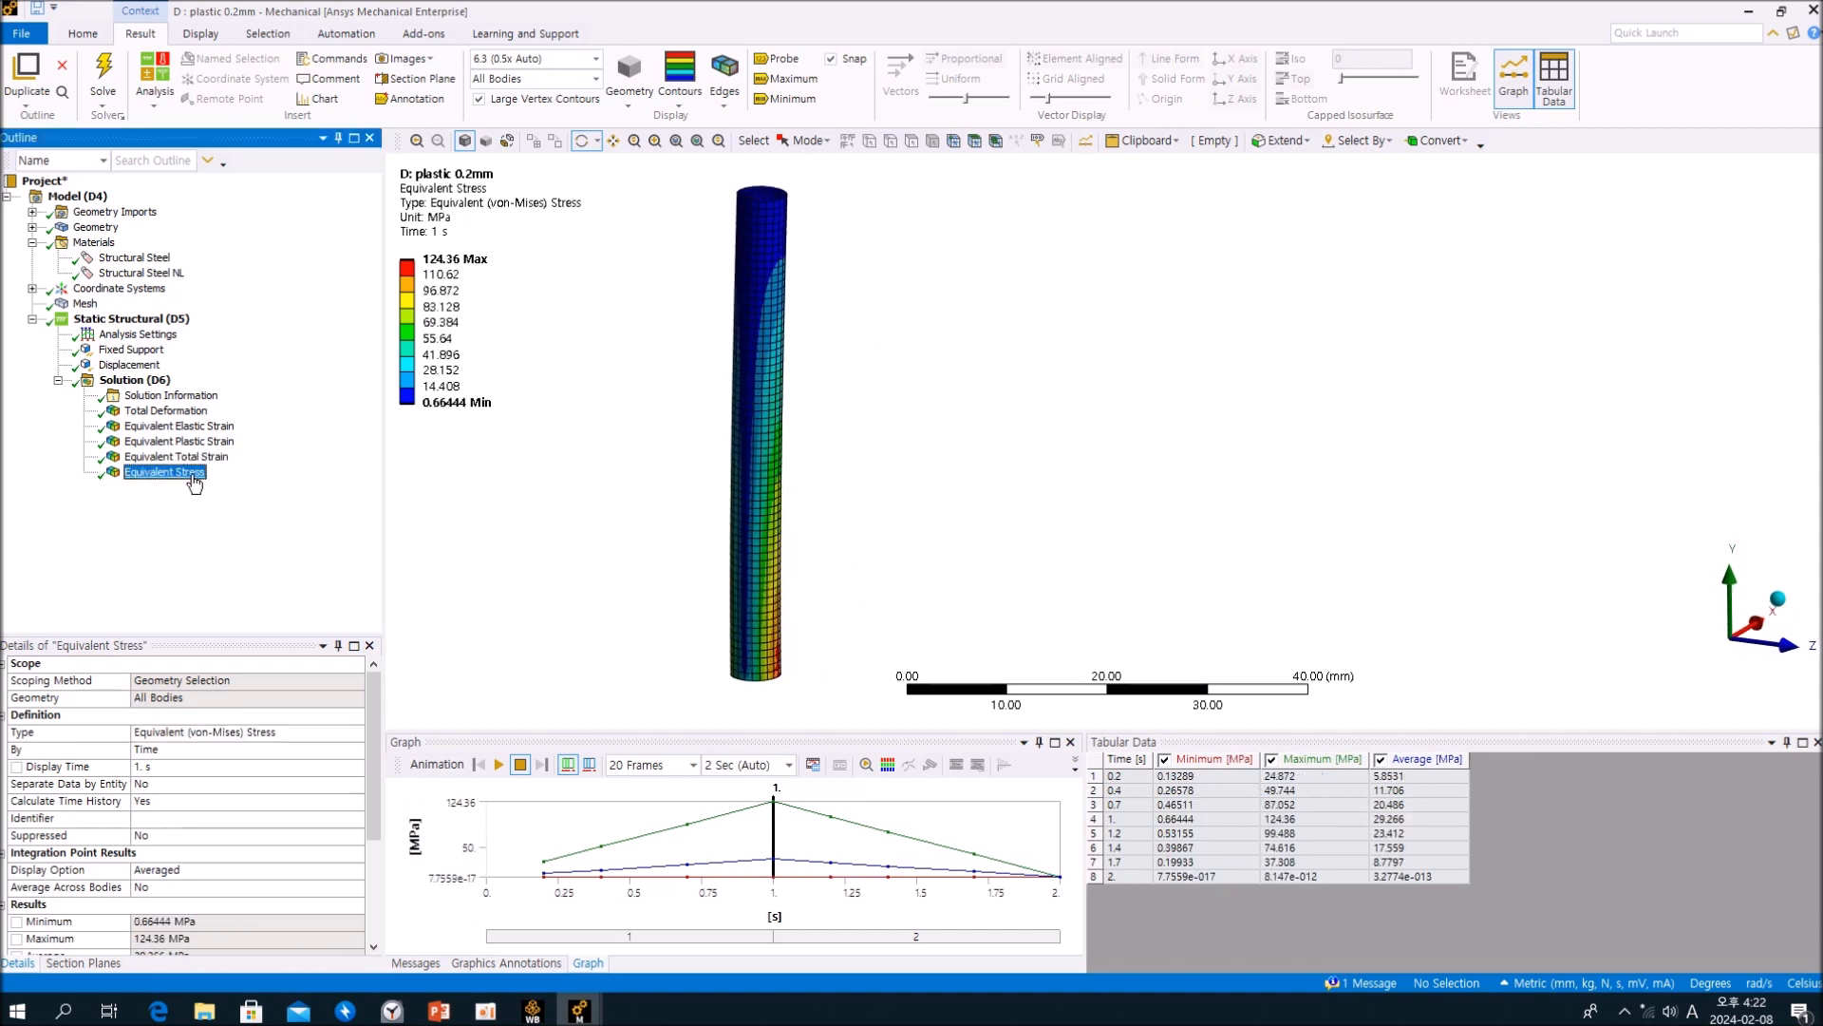
pyautogui.moveTo(583, 517); pyautogui.dragTo(685, 513)
pyautogui.click(252, 484)
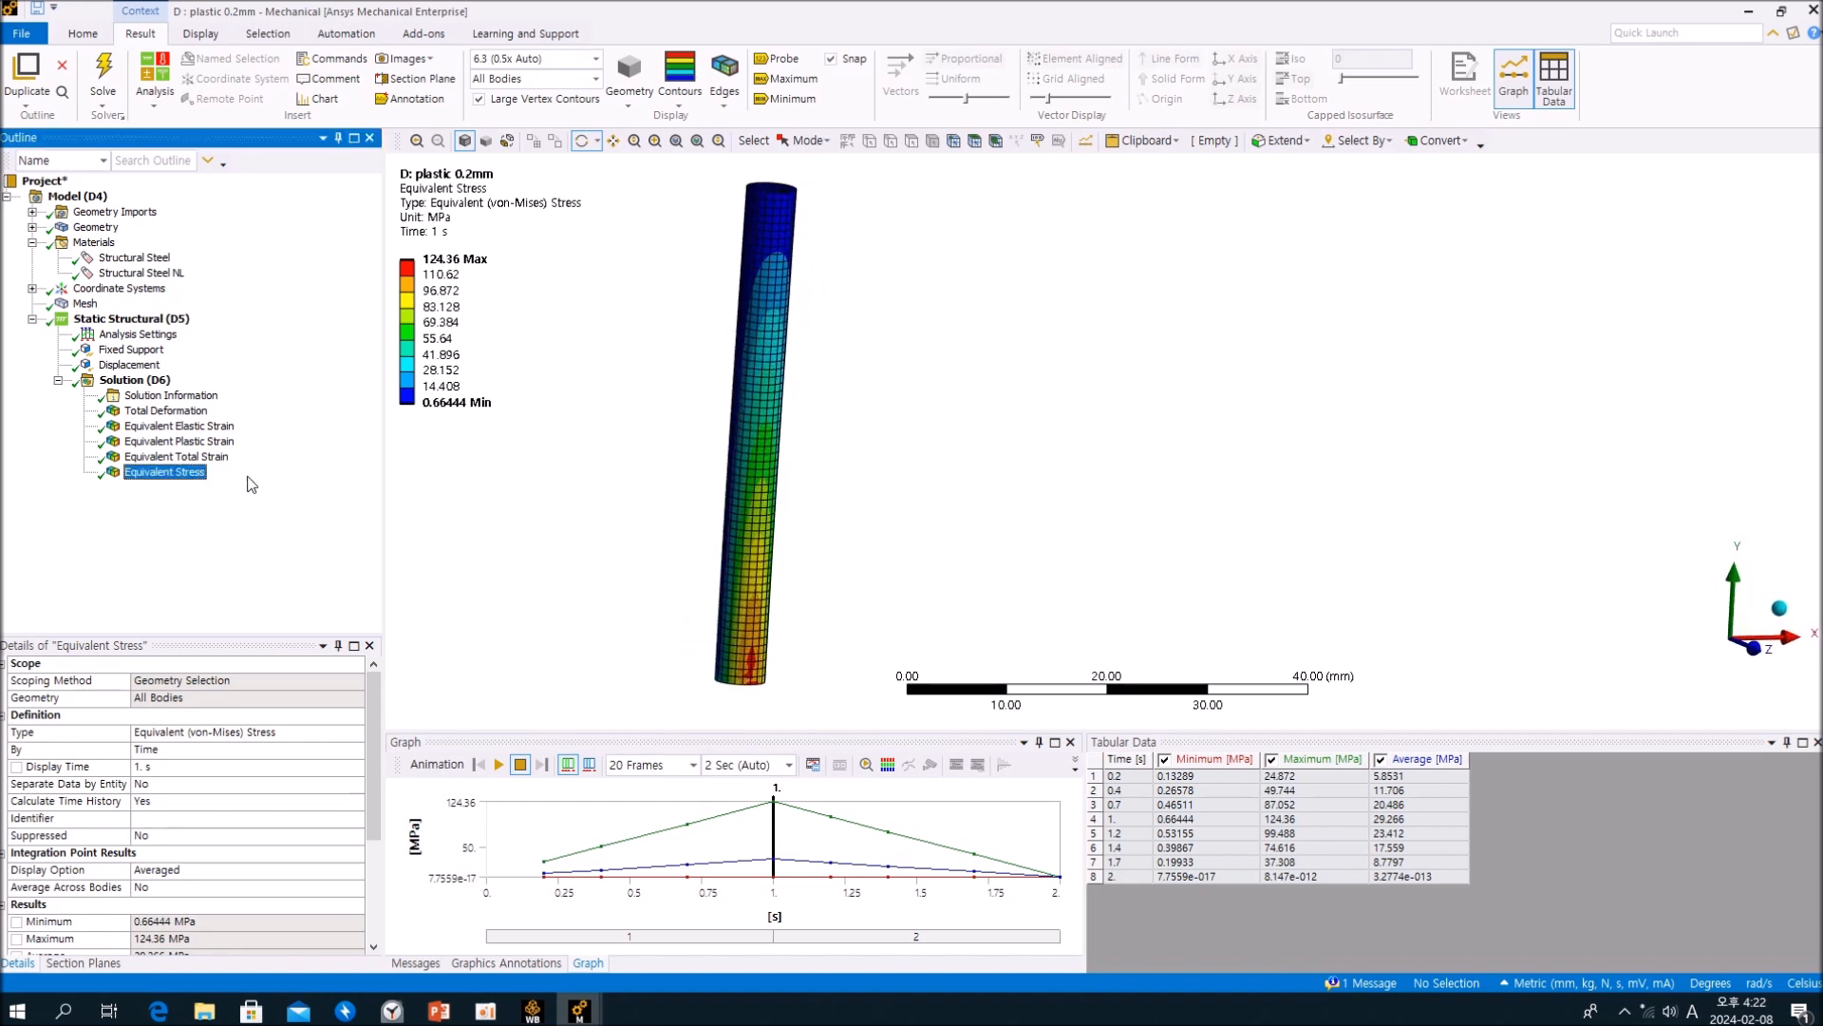
pyautogui.click(213, 457)
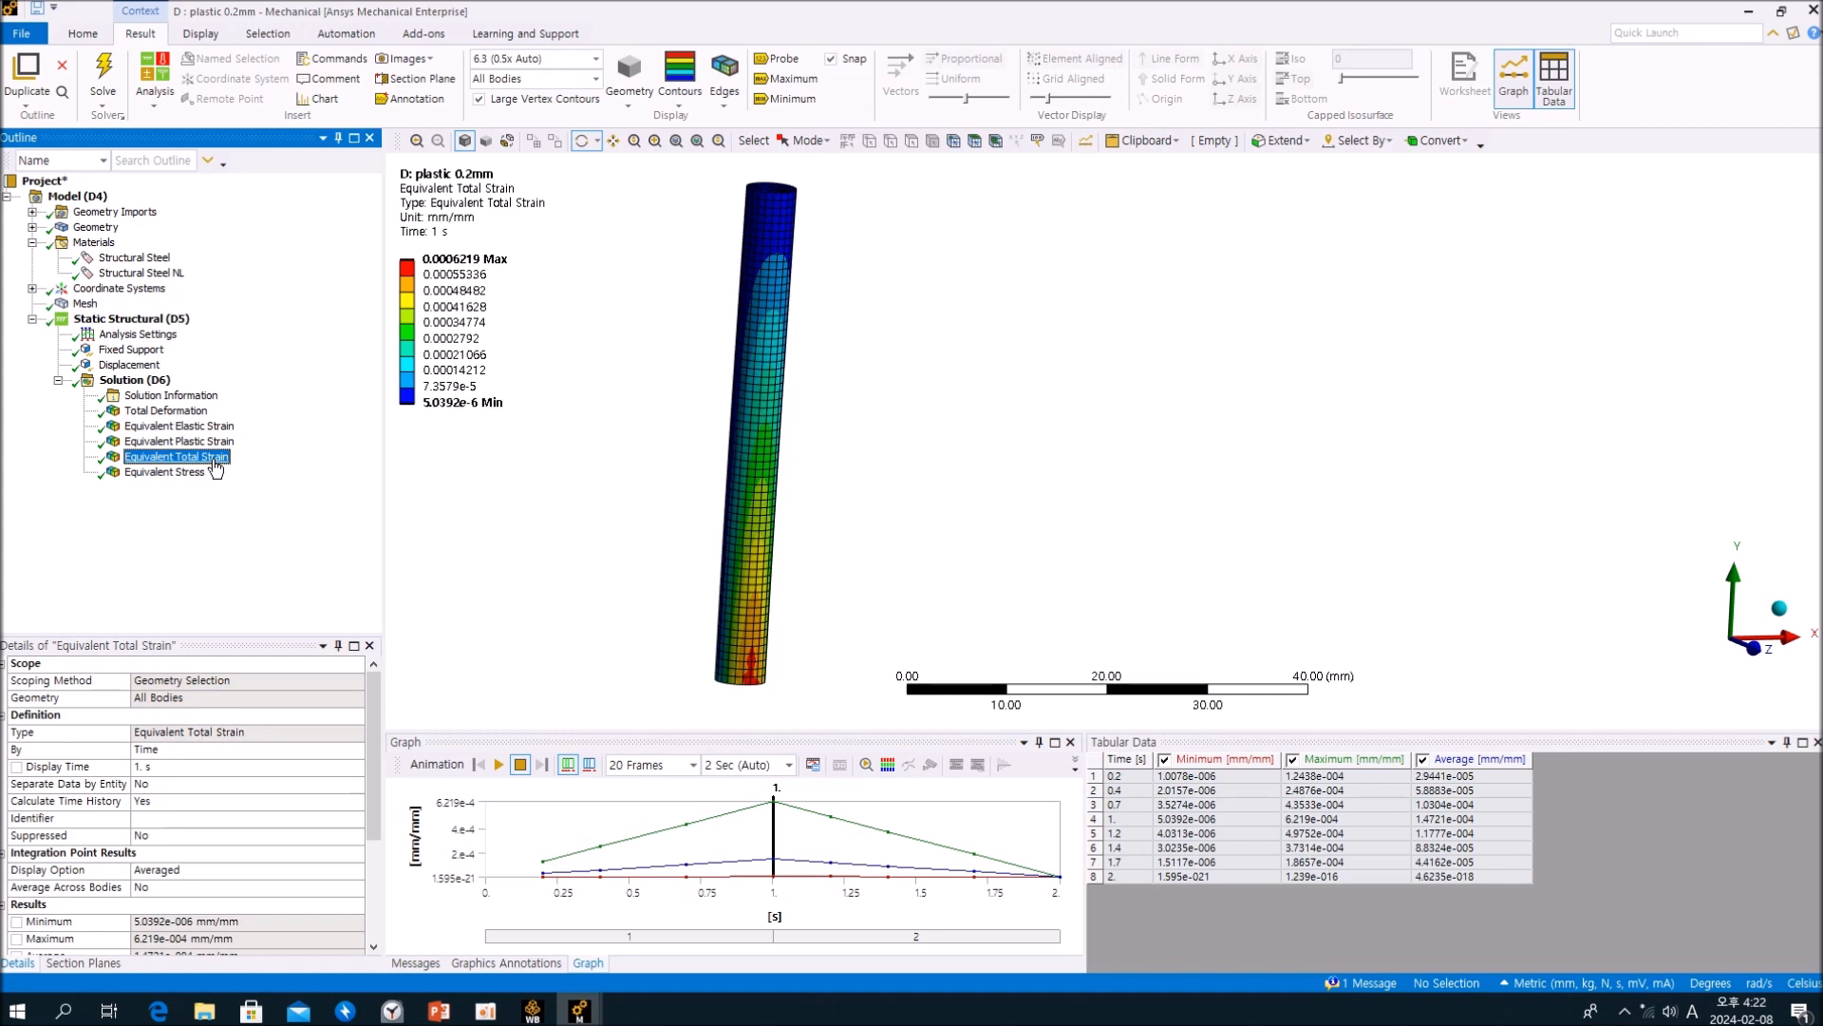
pyautogui.click(188, 472)
pyautogui.click(194, 461)
pyautogui.click(192, 471)
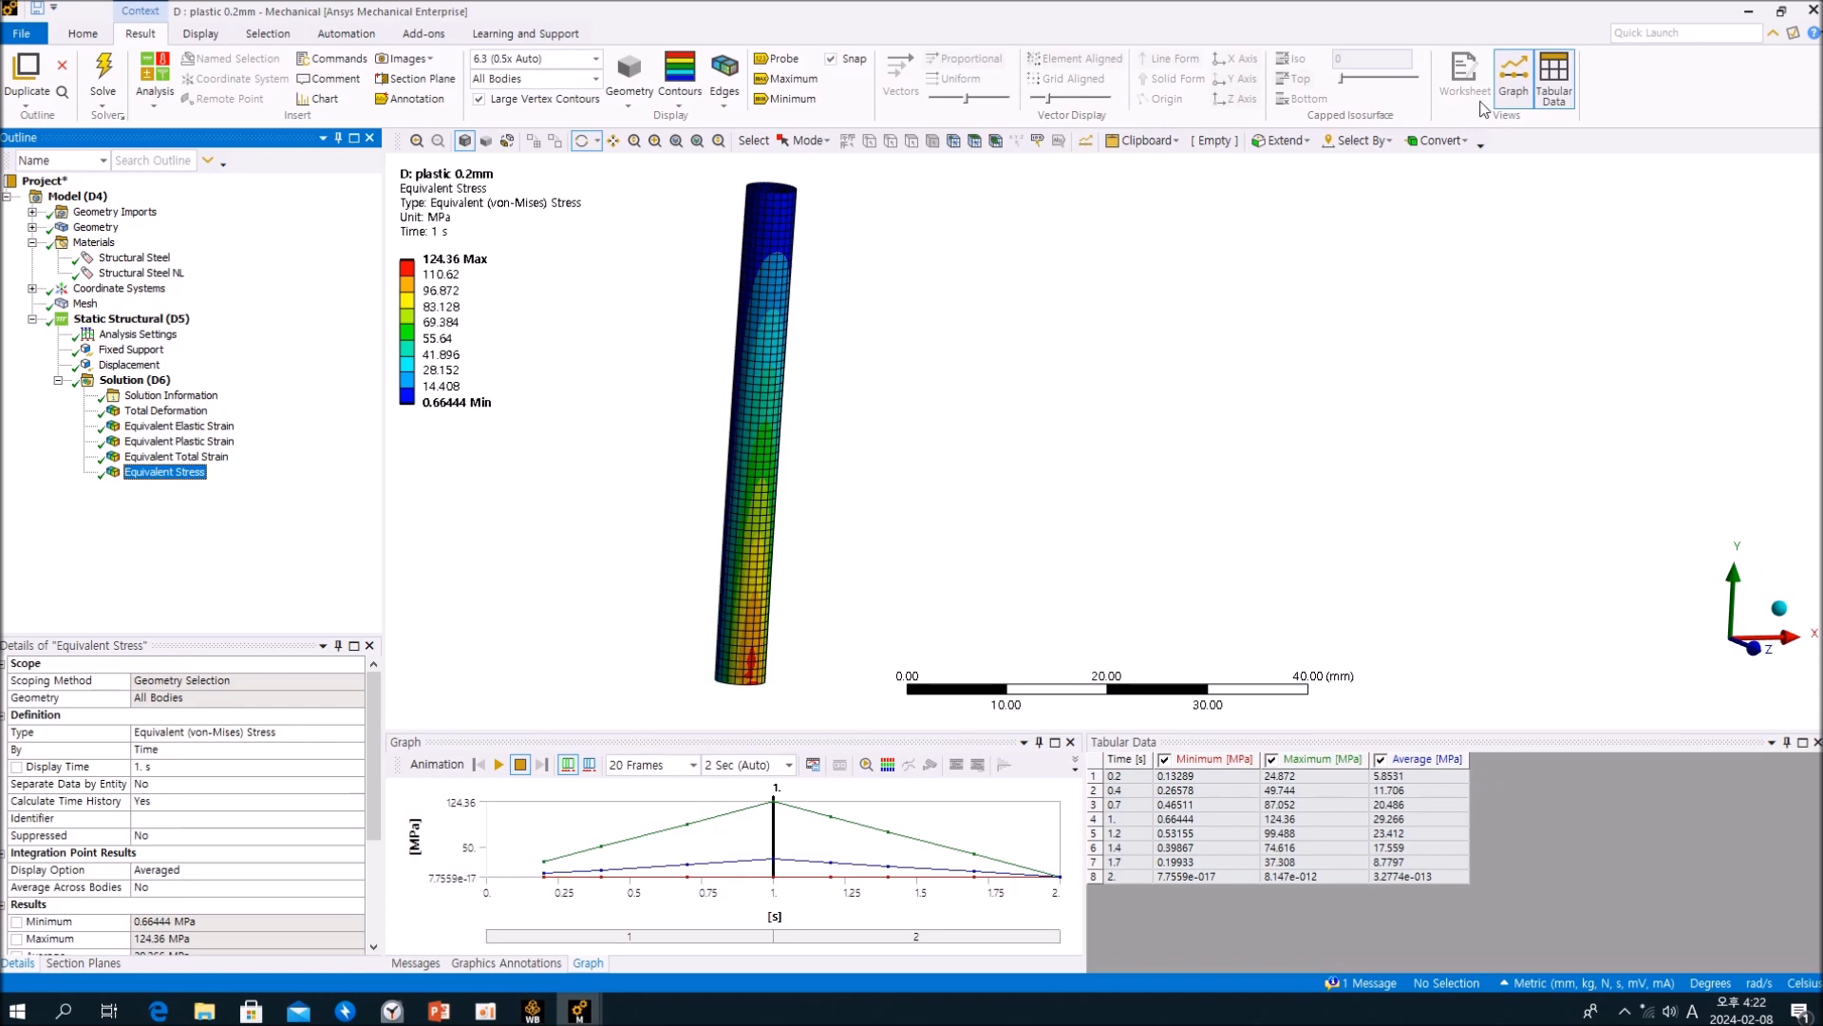
# Step: Close the plastic 0.2mm, plastic 5mm and elastic 5mm Mechanical windows
pyautogui.click(1812, 10)
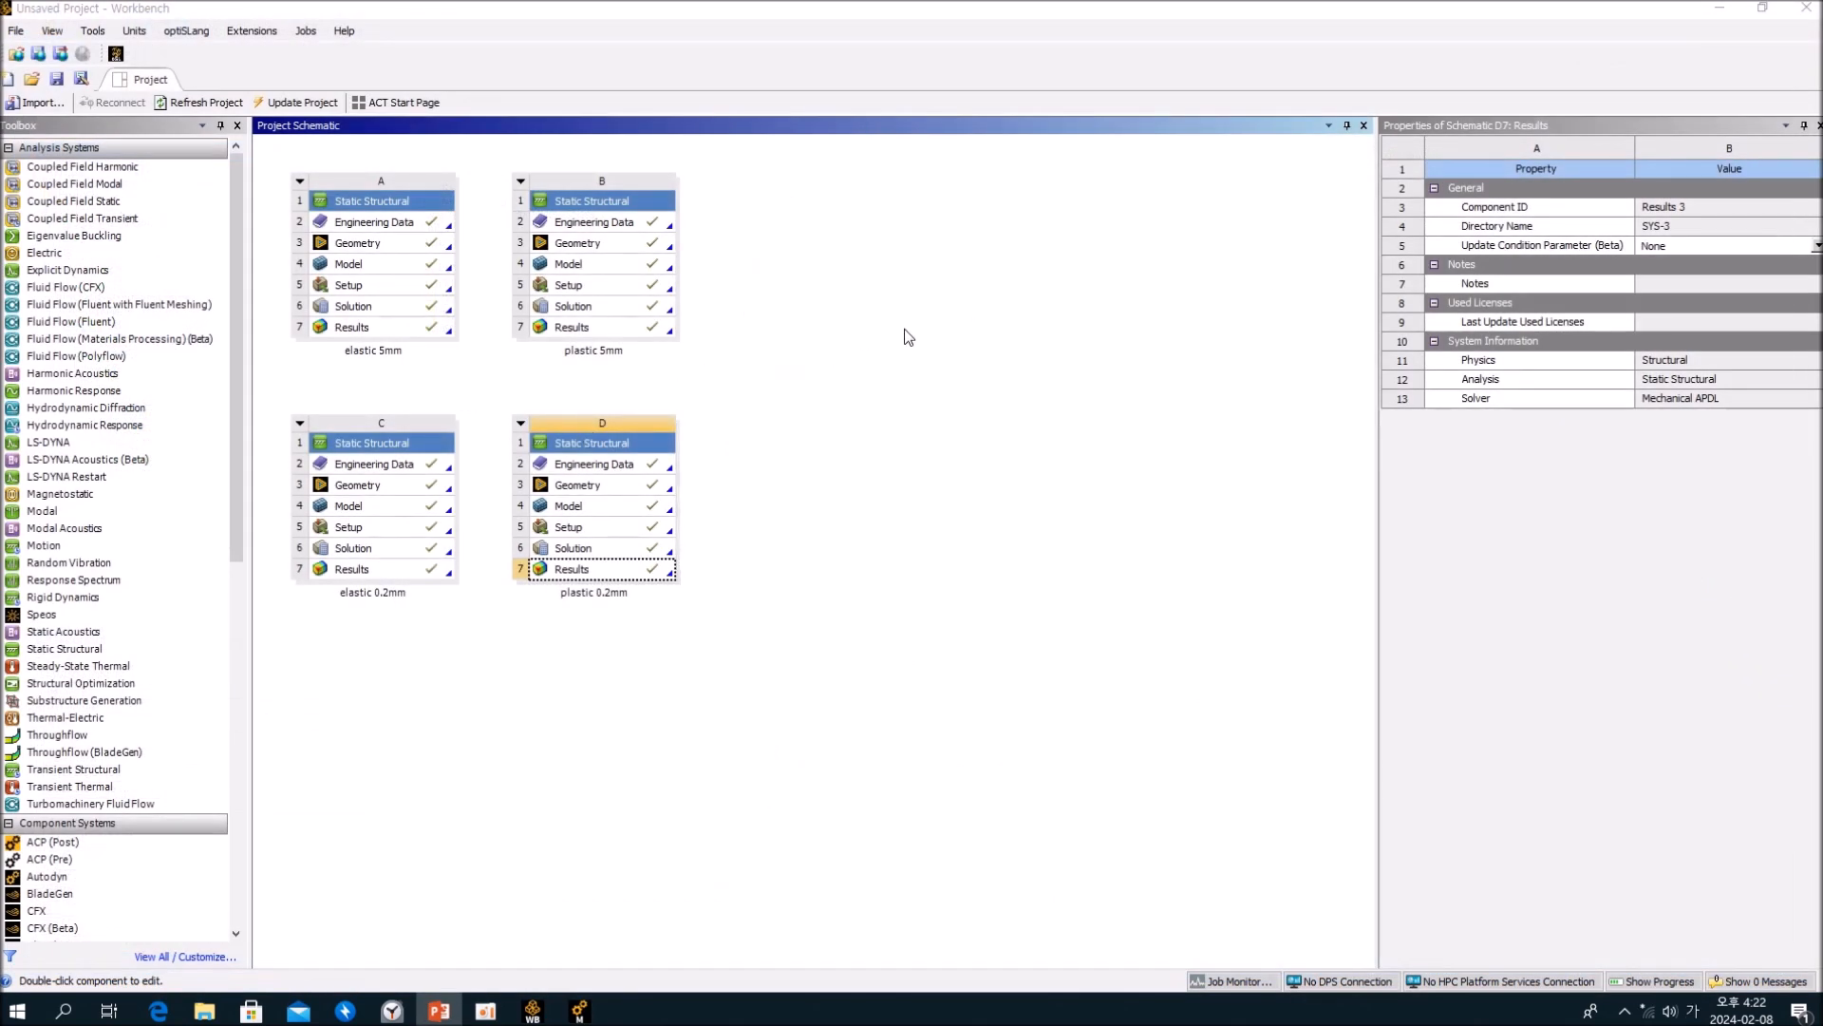
pyautogui.click(764, 629)
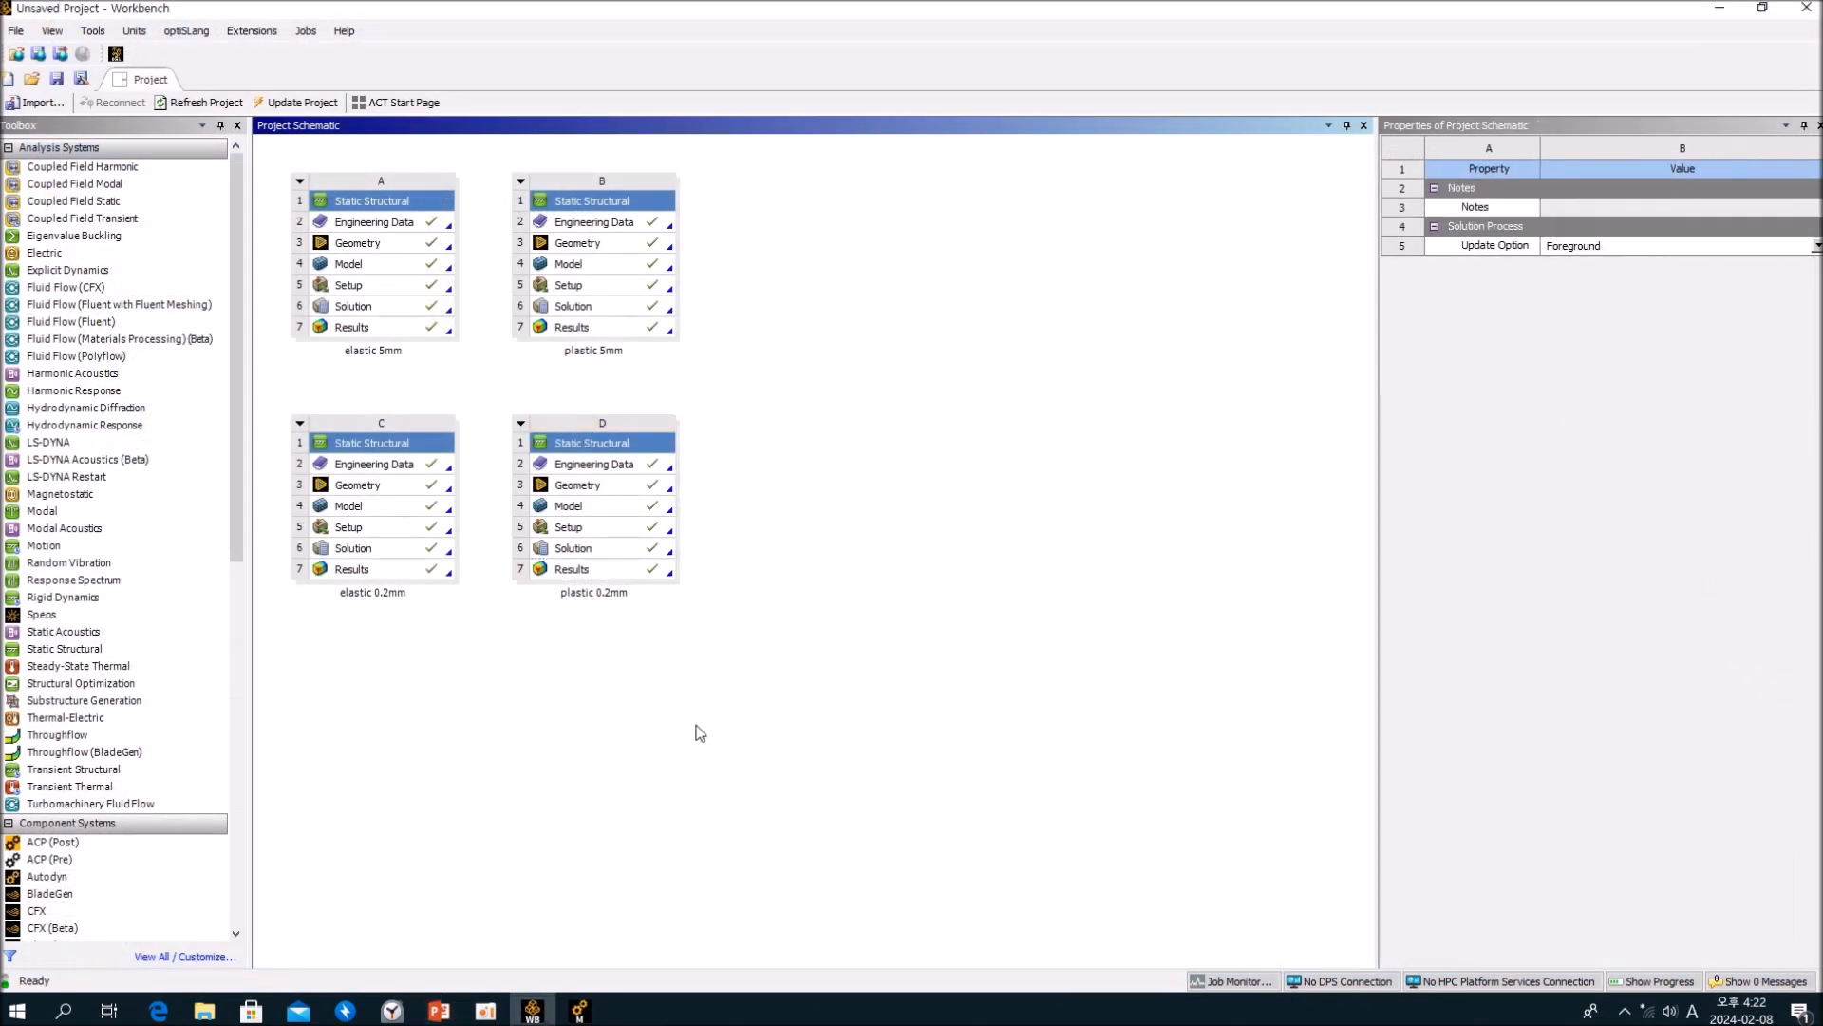
pyautogui.click(597, 1005)
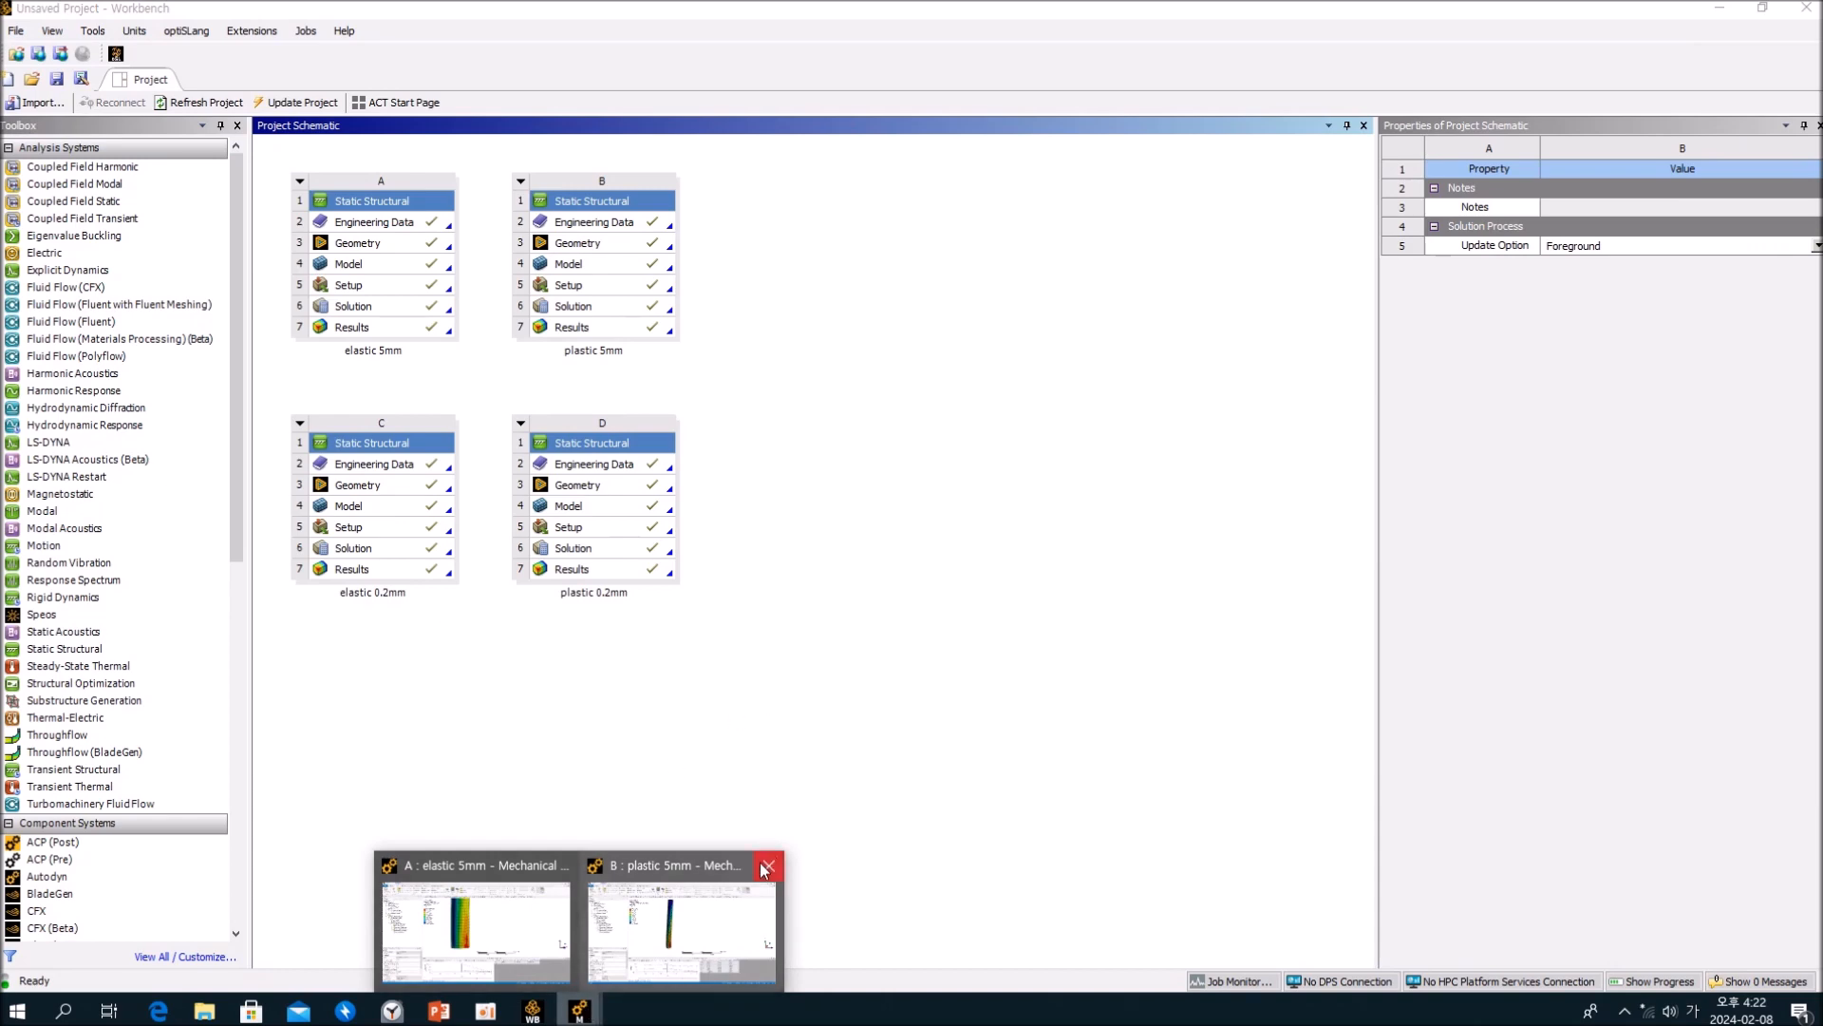
pyautogui.click(769, 866)
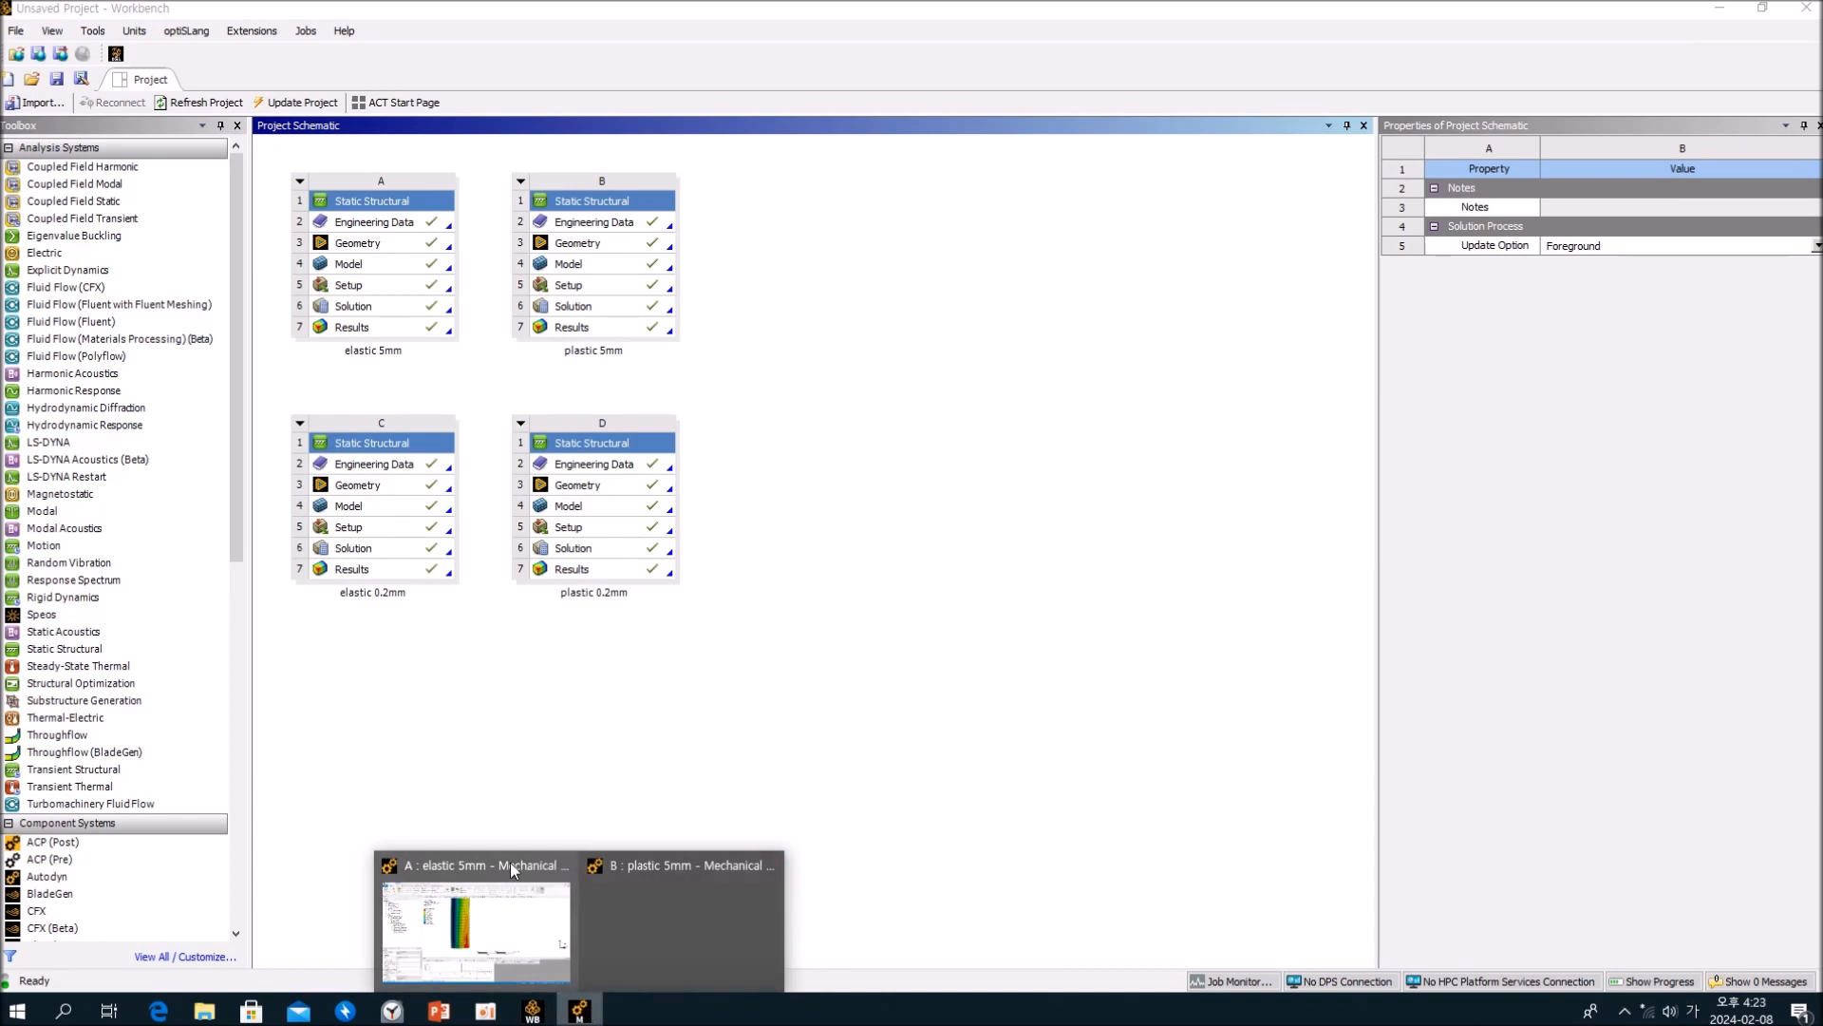
pyautogui.moveTo(589, 875)
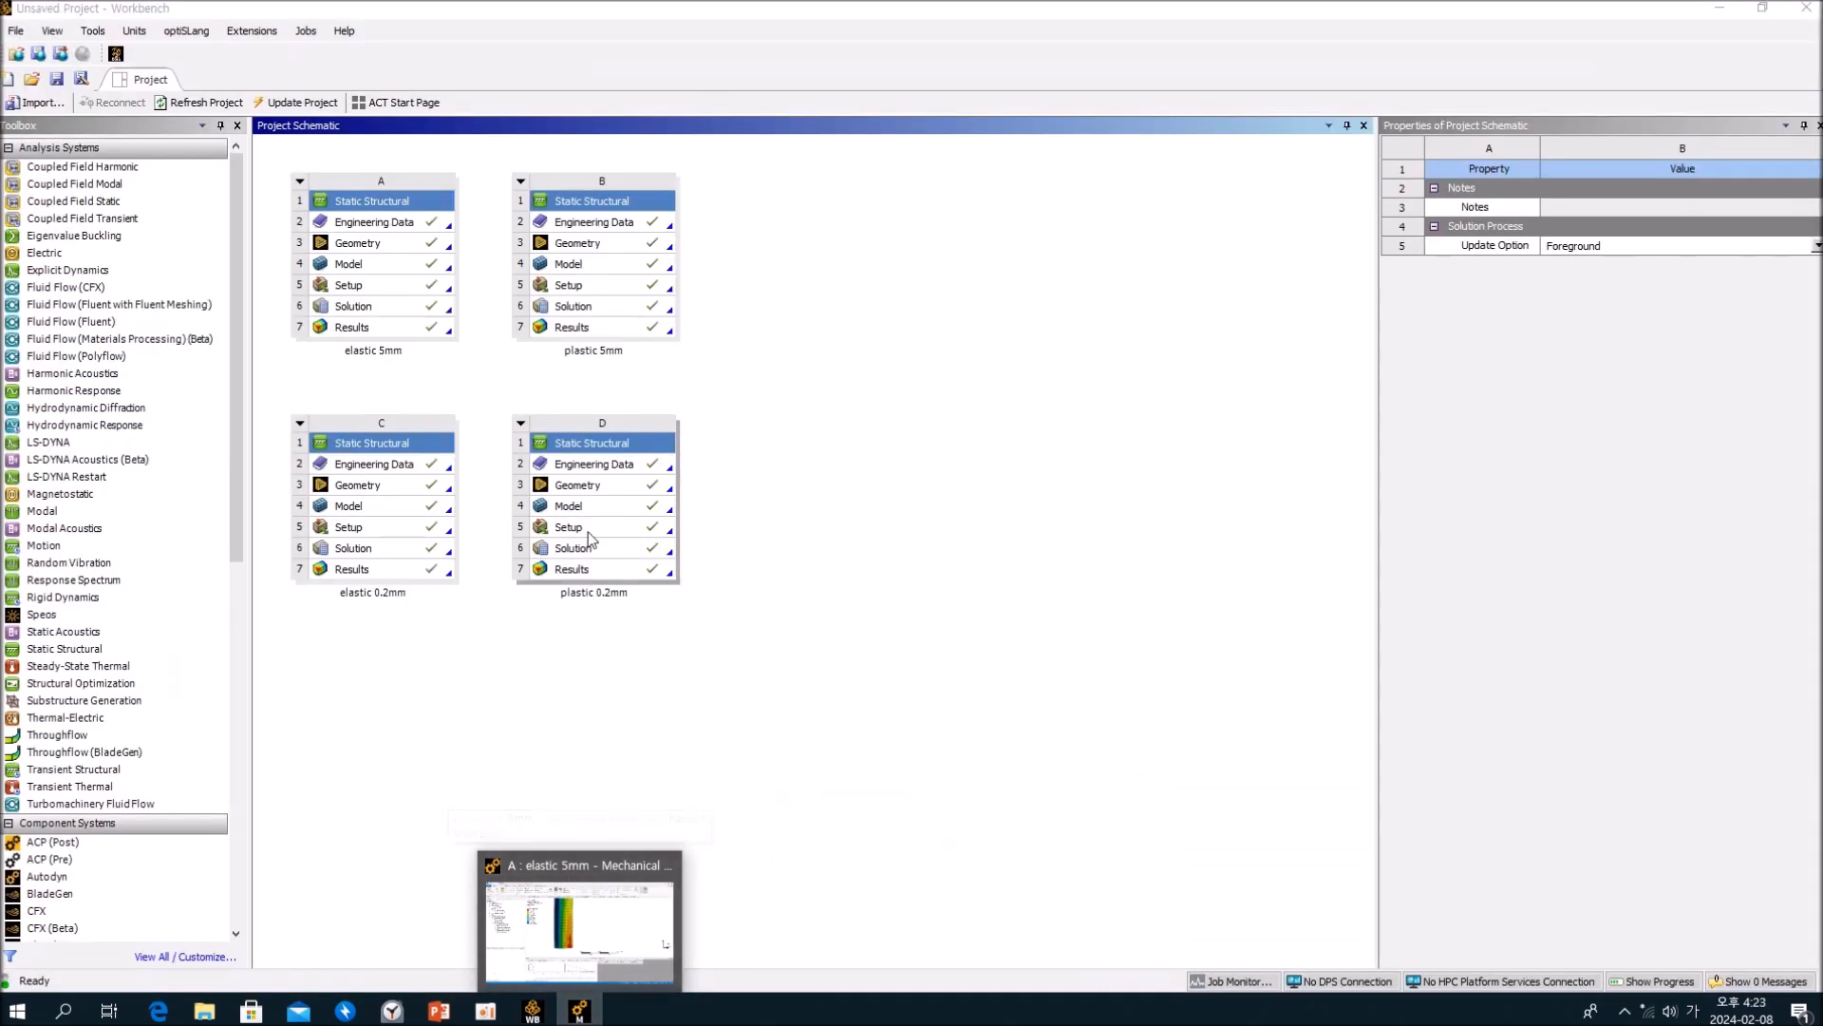
pyautogui.click(670, 866)
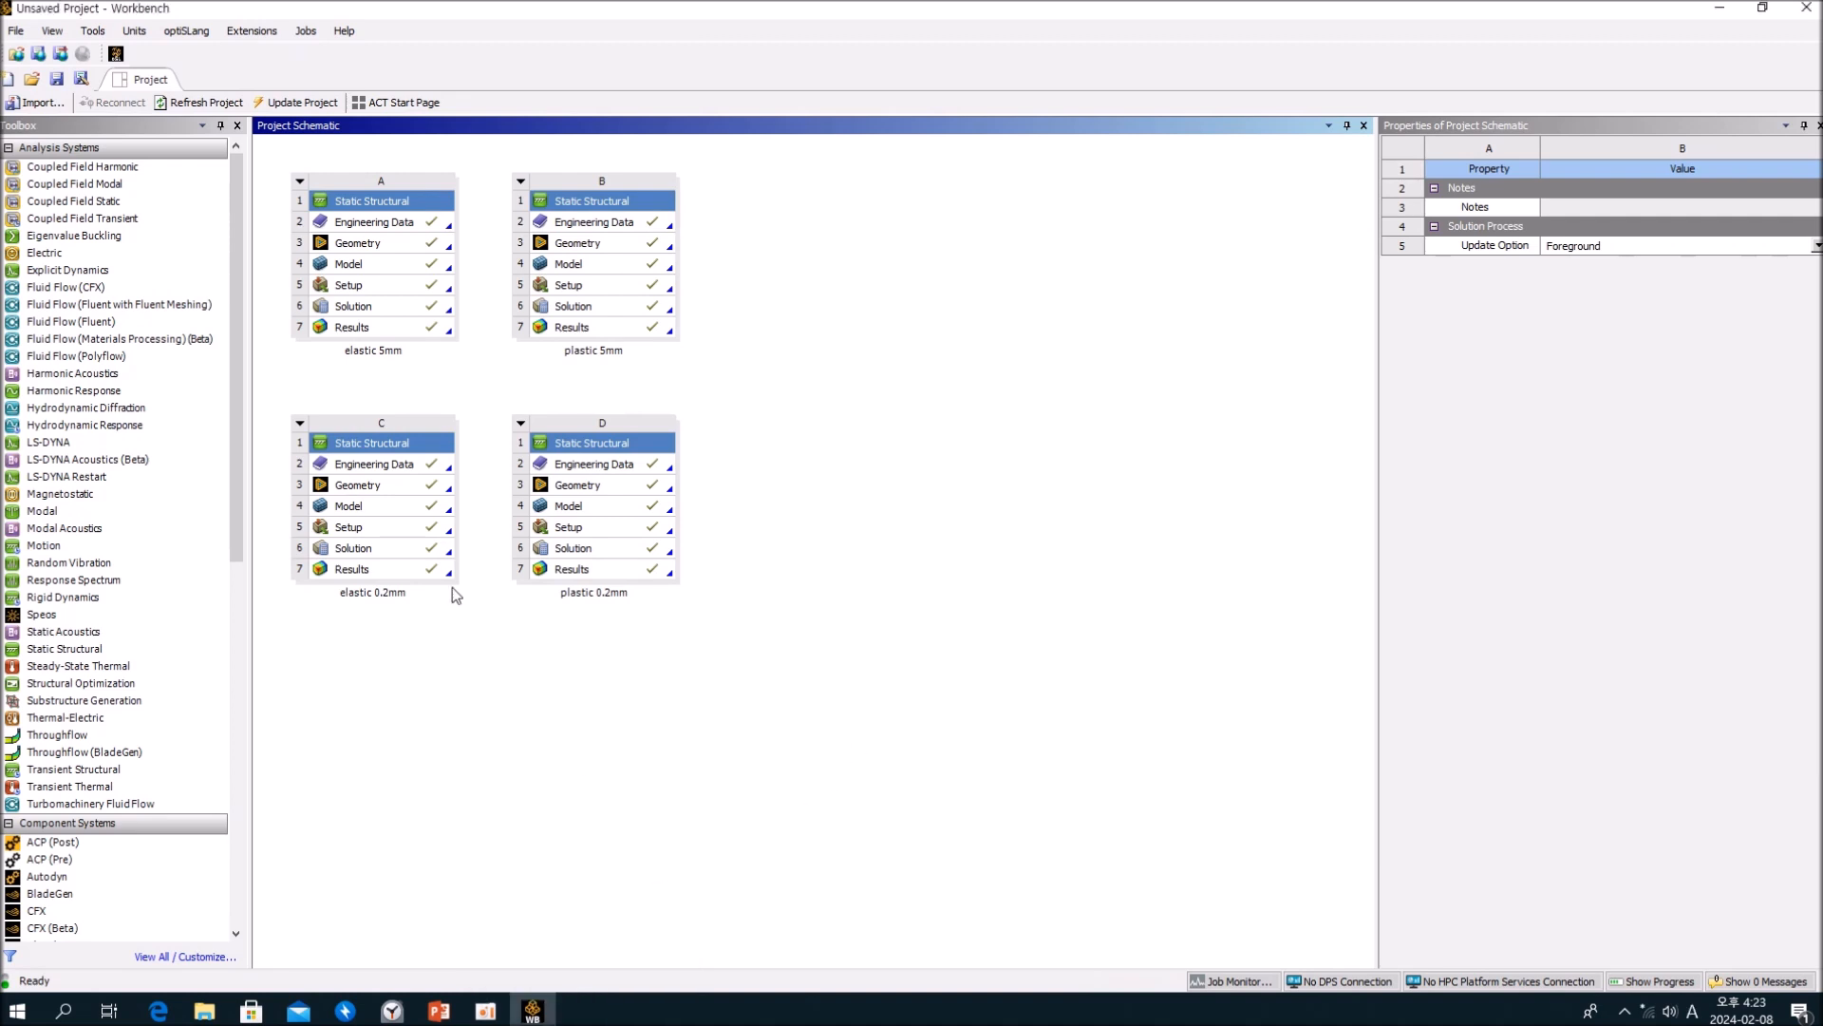
# Step: Open the elastic 5mm system's Engineering Data and add Multilinear Isotropic Hardening to Structural Steel NL, selecting its tabular data
pyautogui.doubleClick(394, 236)
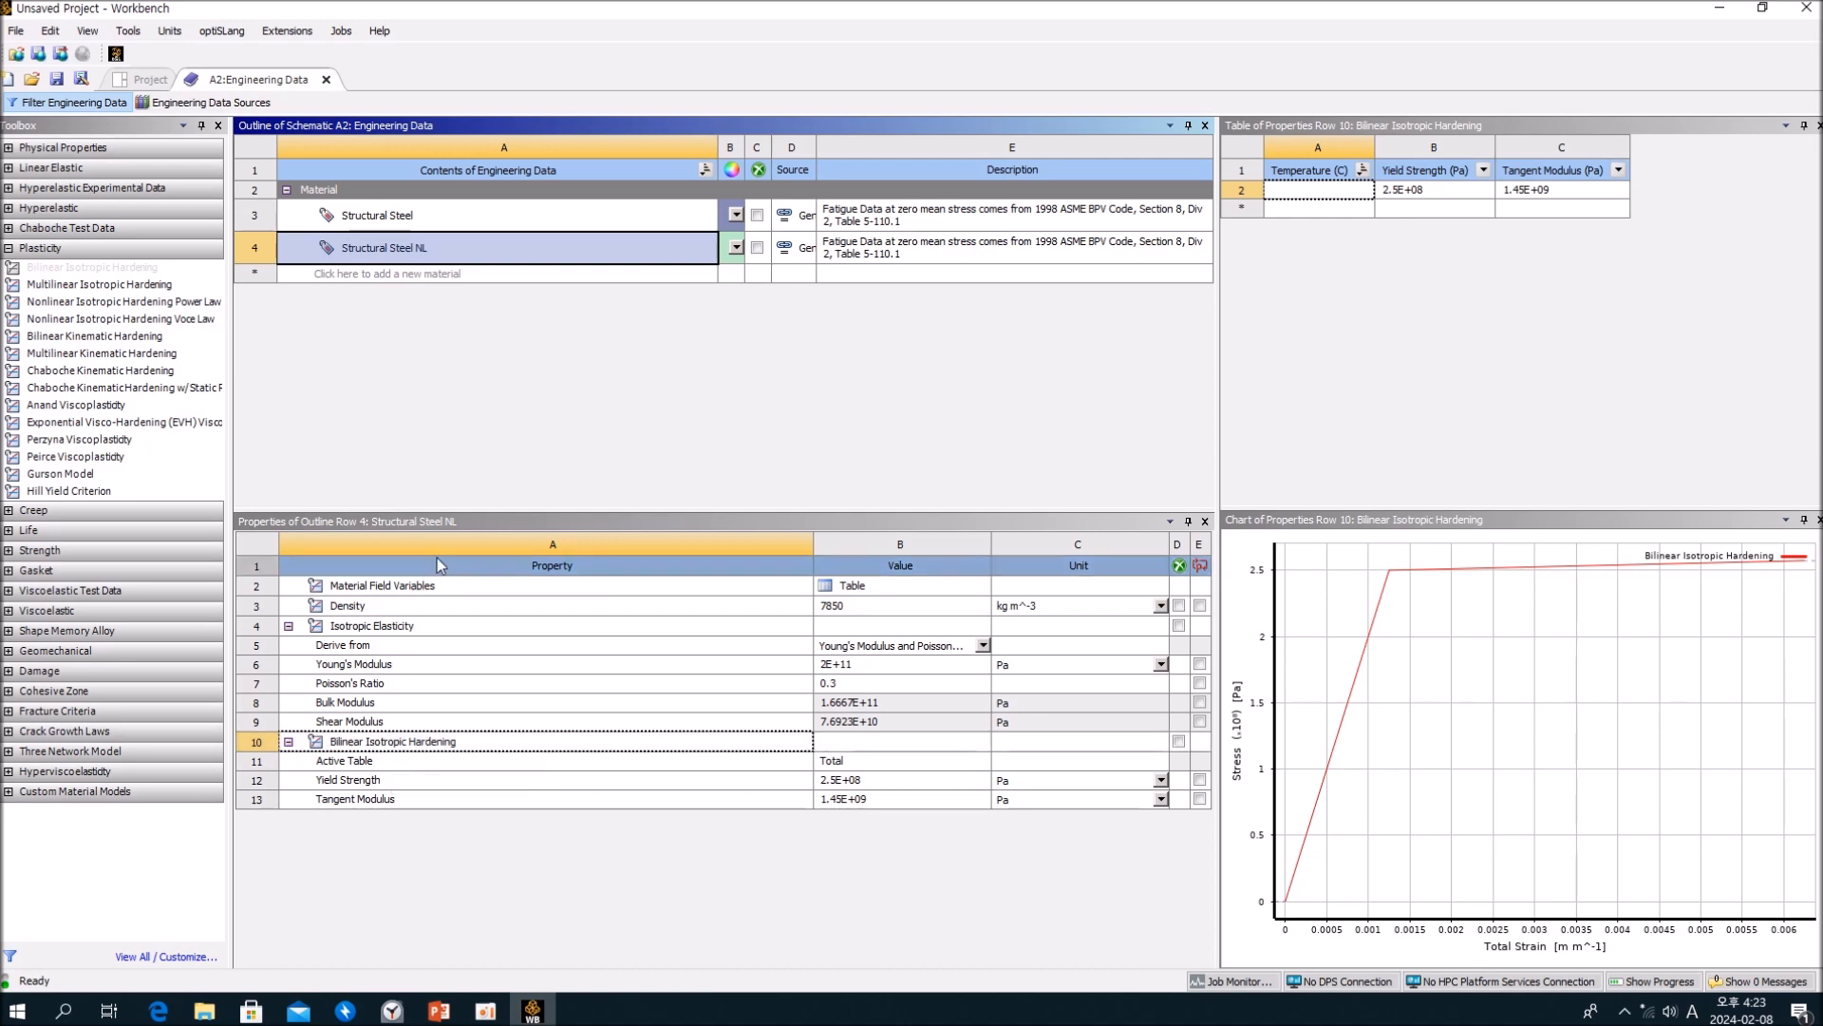
pyautogui.moveTo(123, 292); pyautogui.dragTo(449, 704)
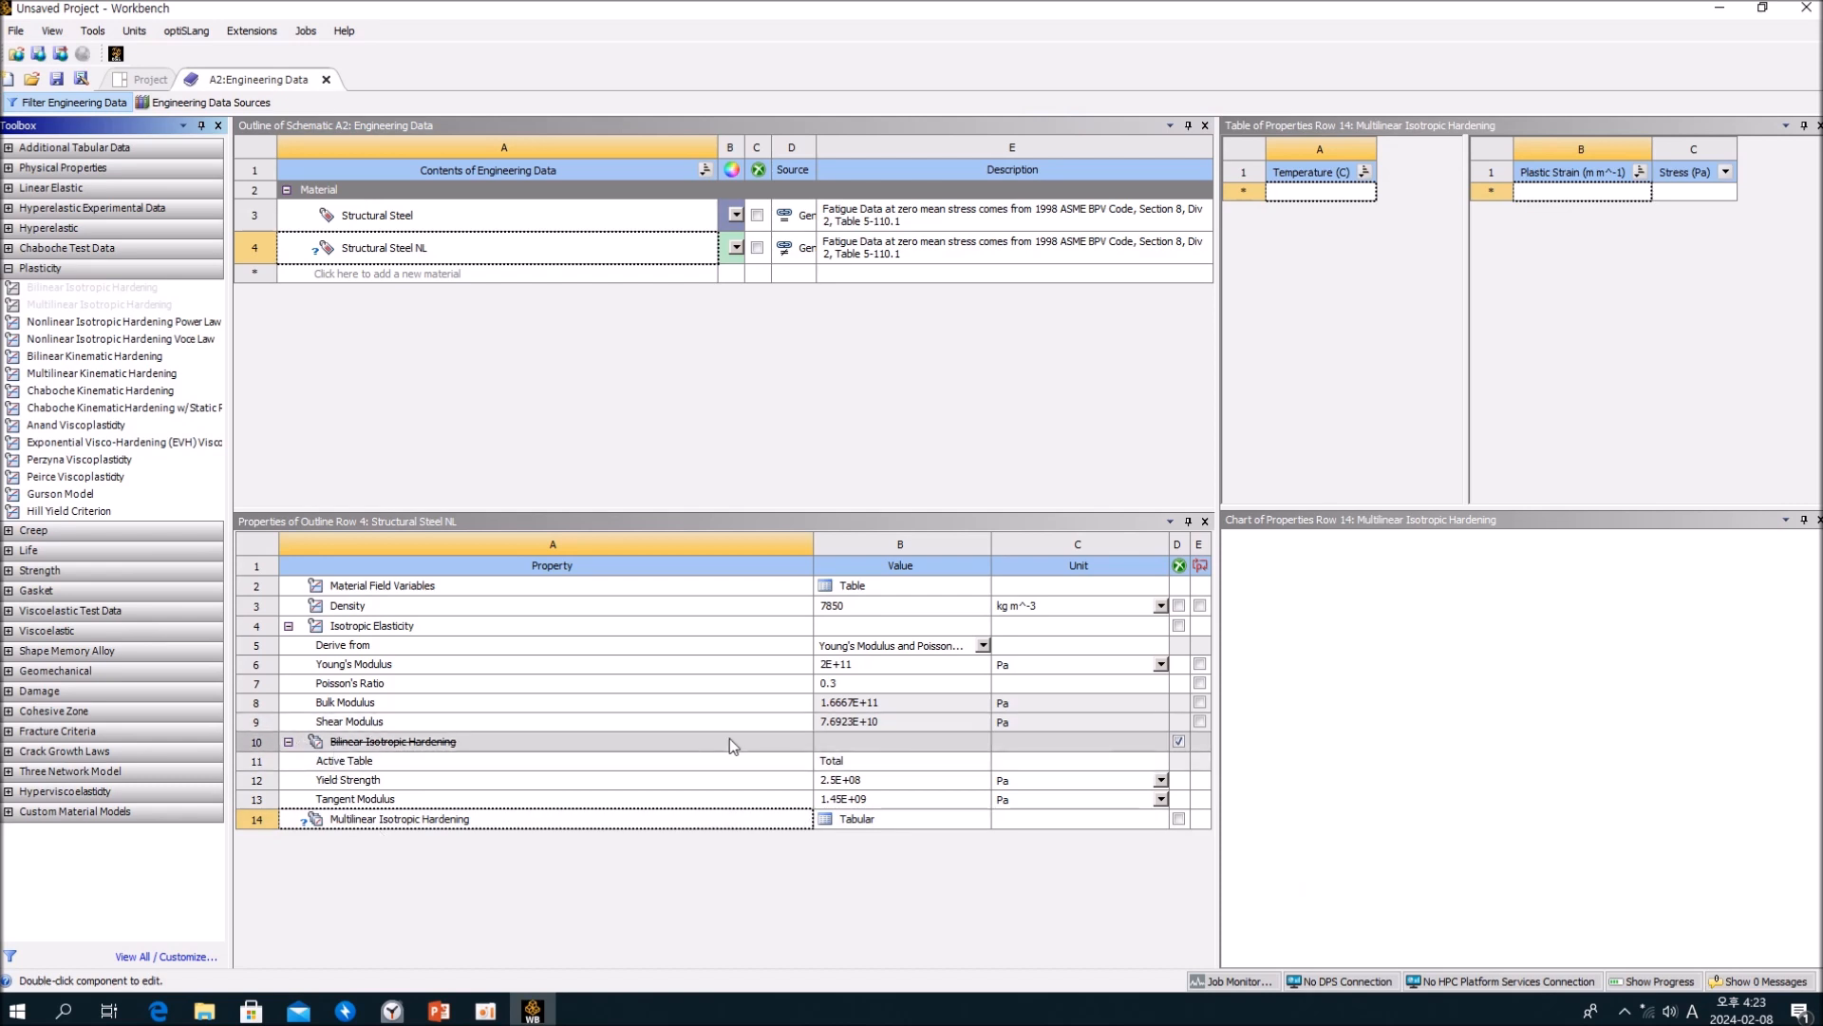
pyautogui.click(828, 822)
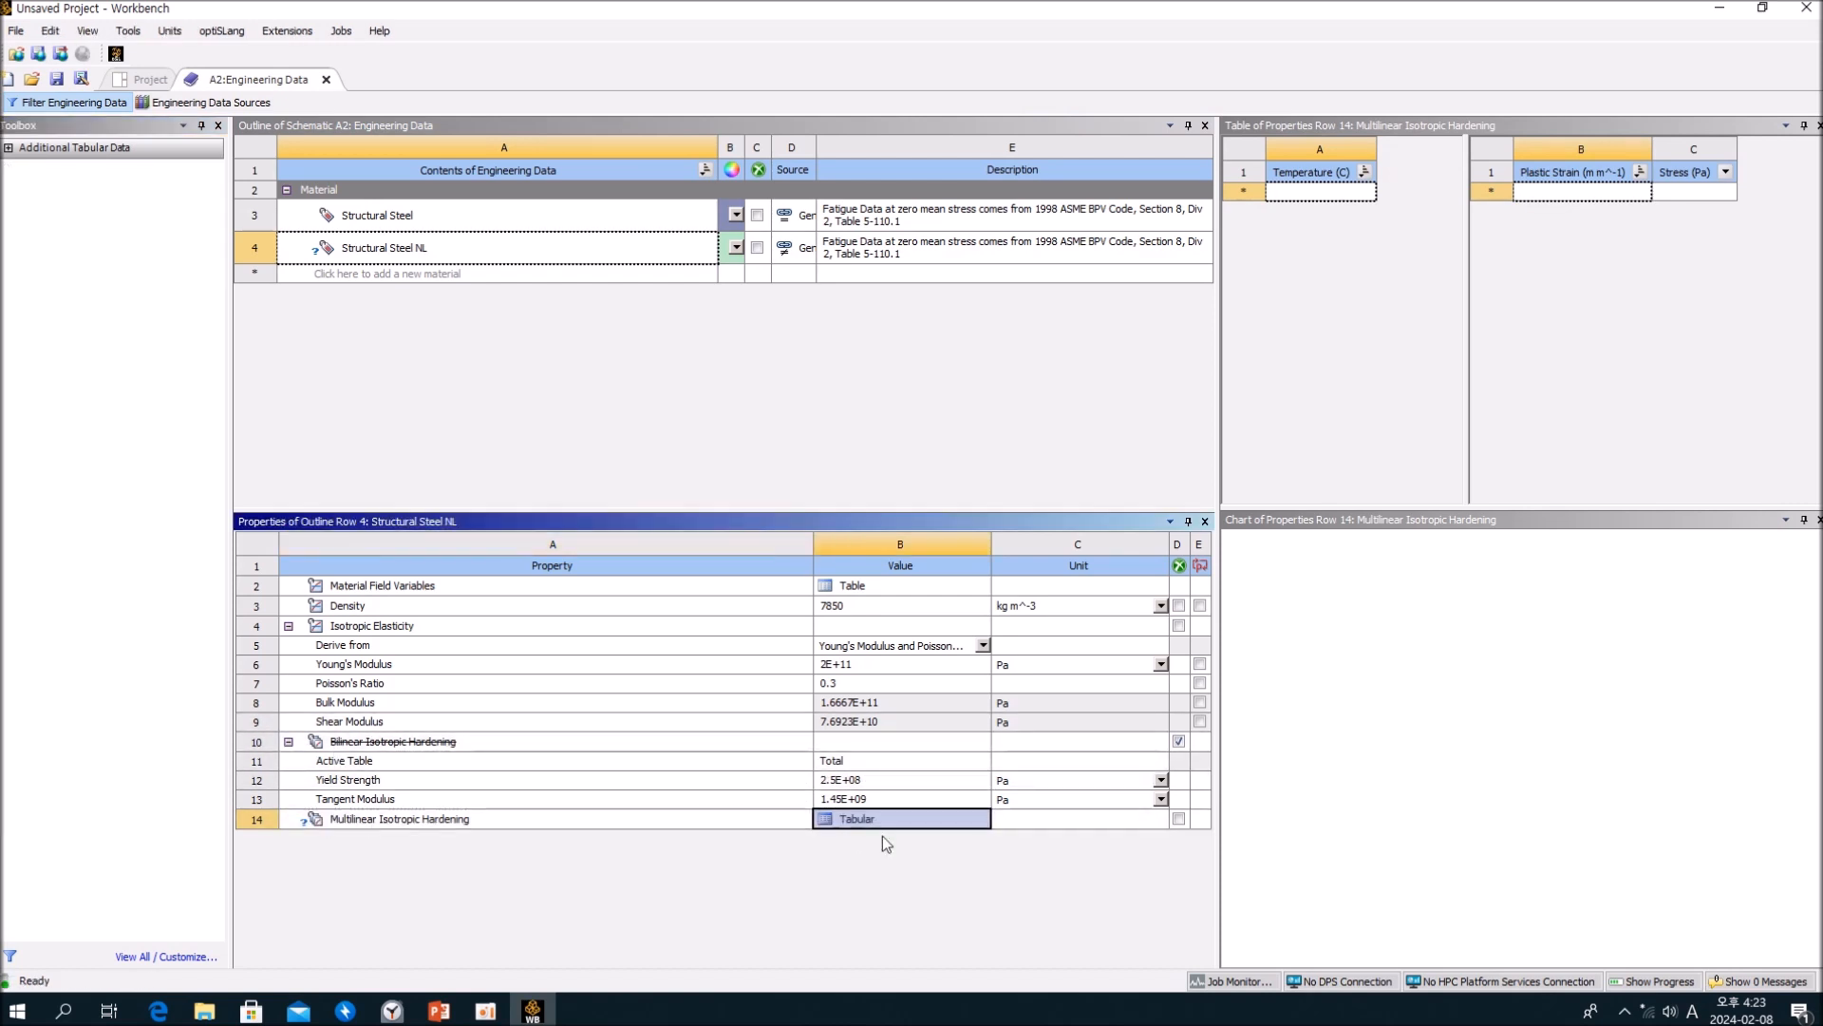
# Step: Check the Plastic Strain and Stress entry cells and the data import options of the empty Multilinear Isotropic Hardening table
pyautogui.click(1558, 193)
pyautogui.click(1558, 193)
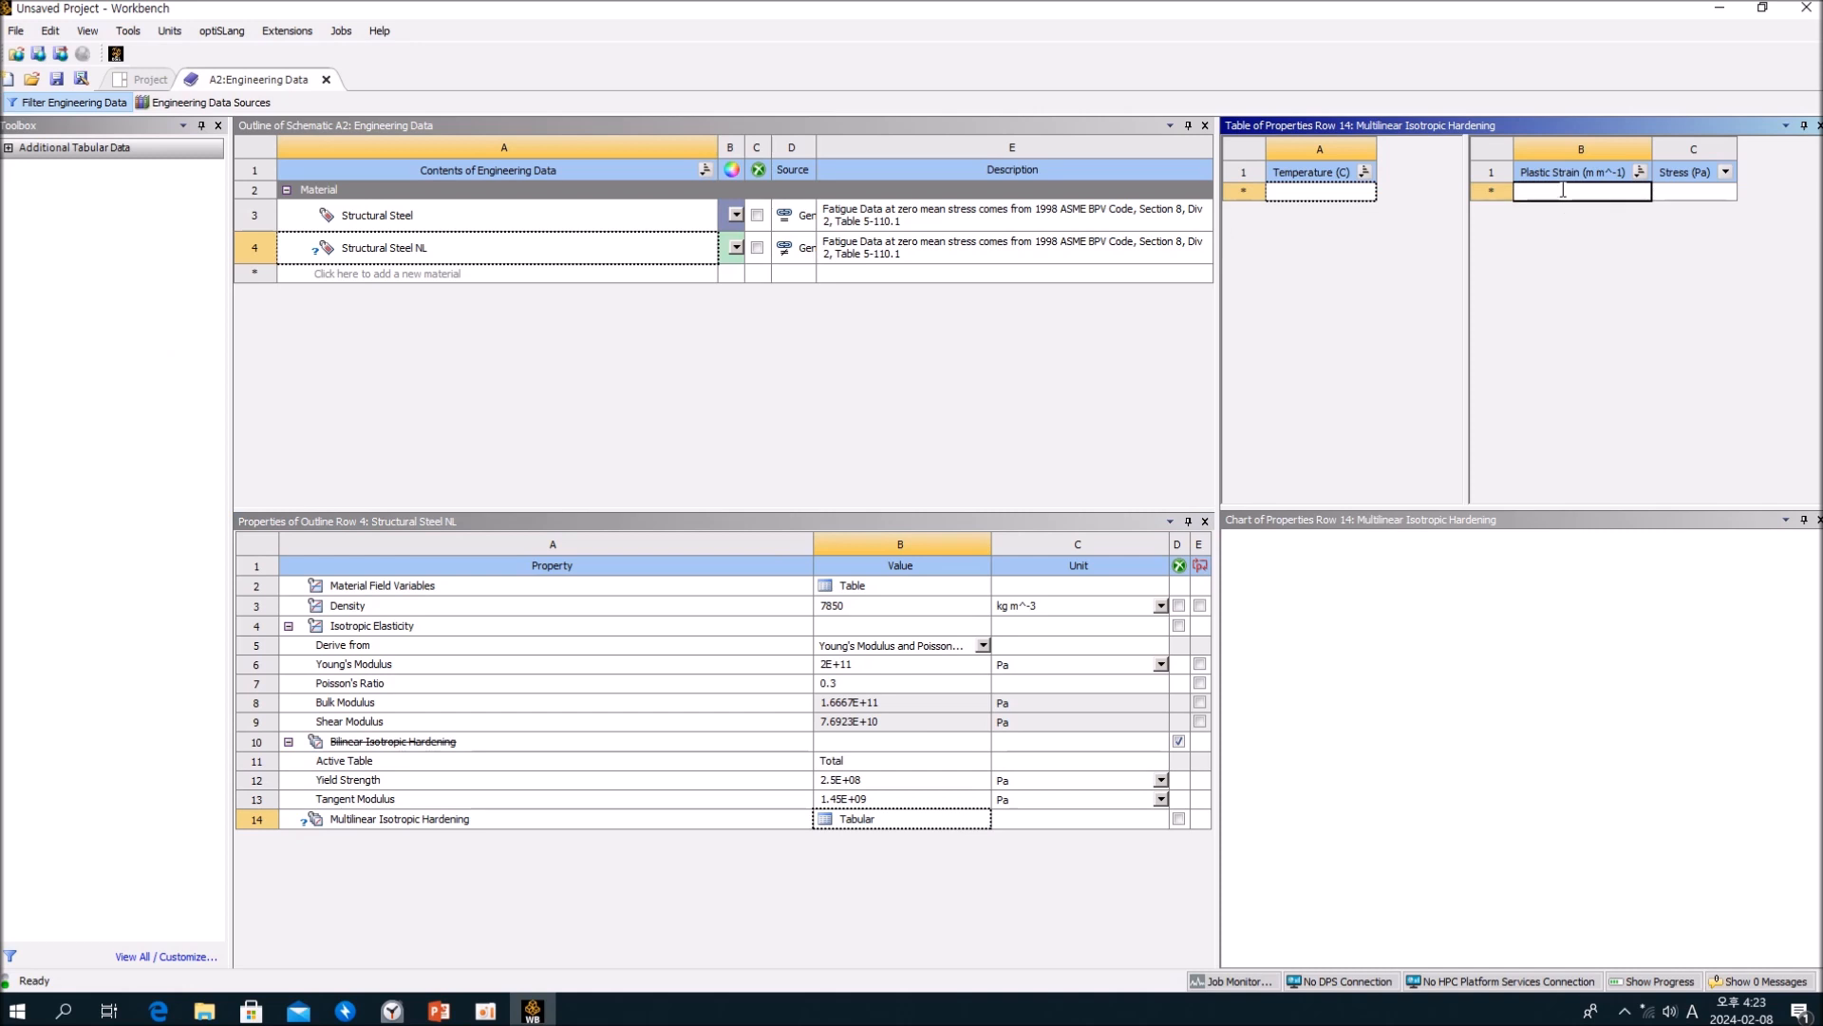
pyautogui.click(1681, 194)
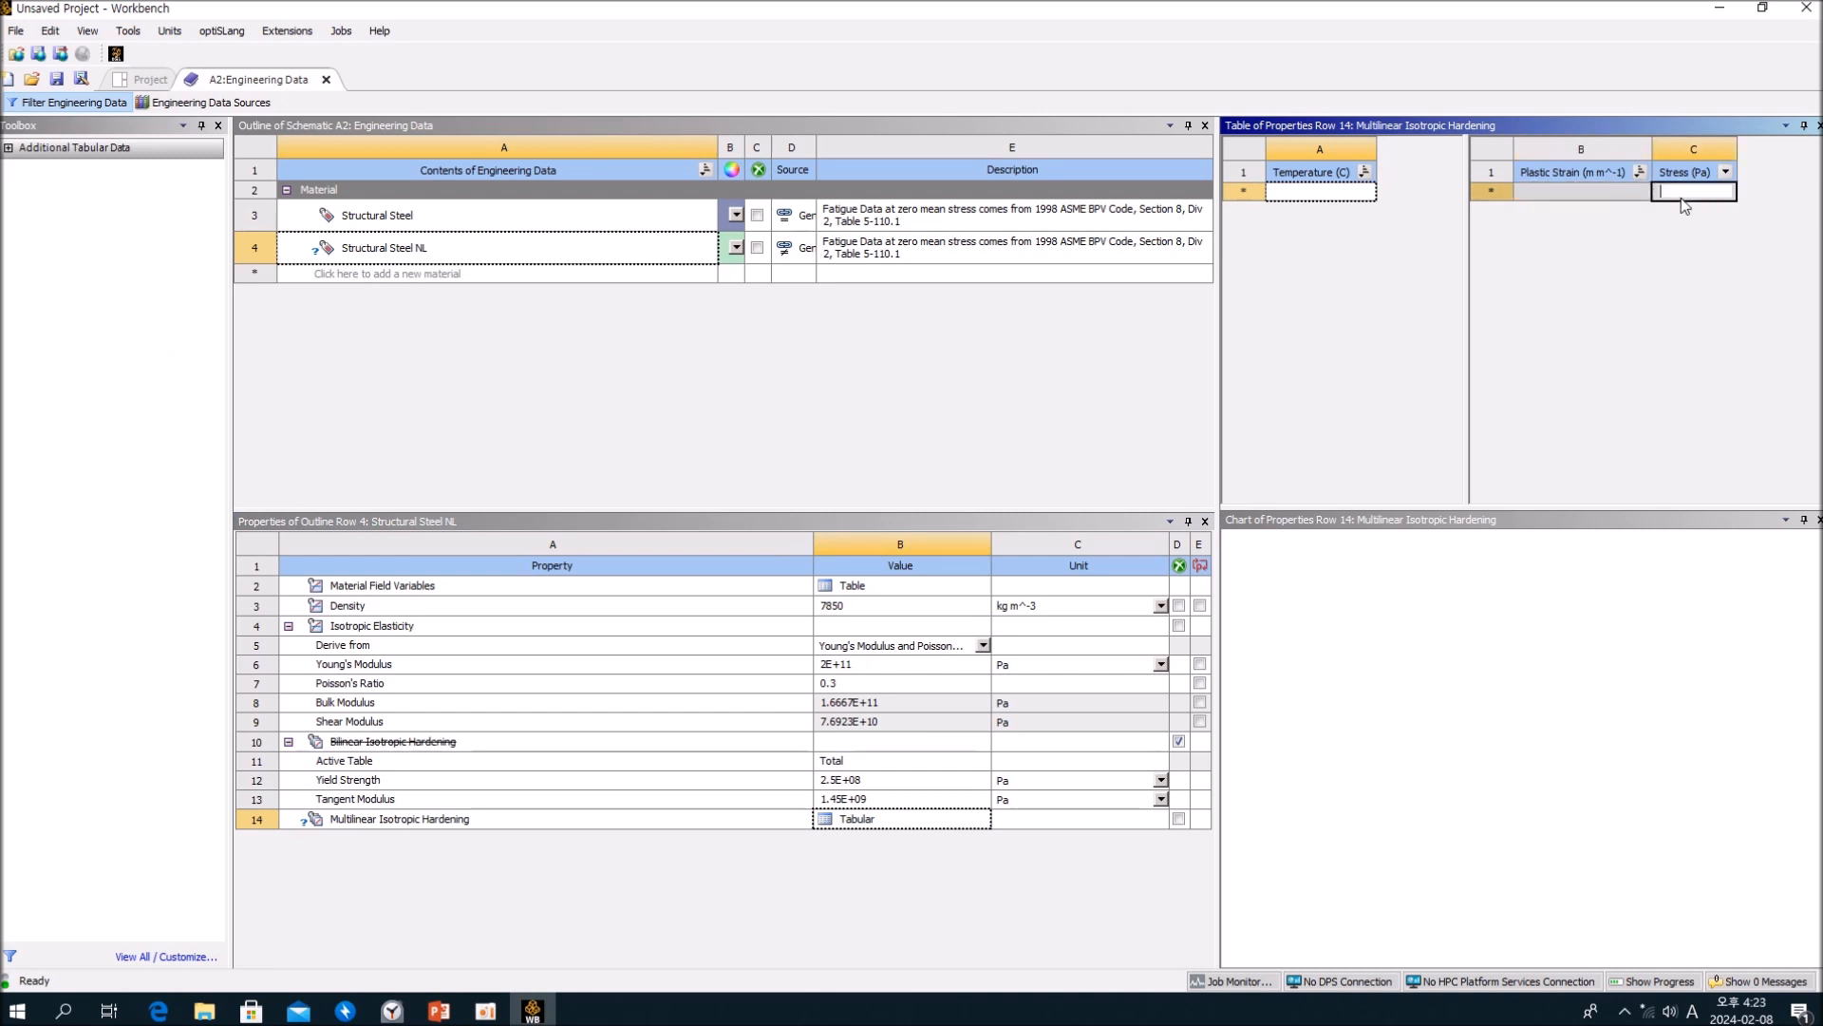
pyautogui.click(1681, 195)
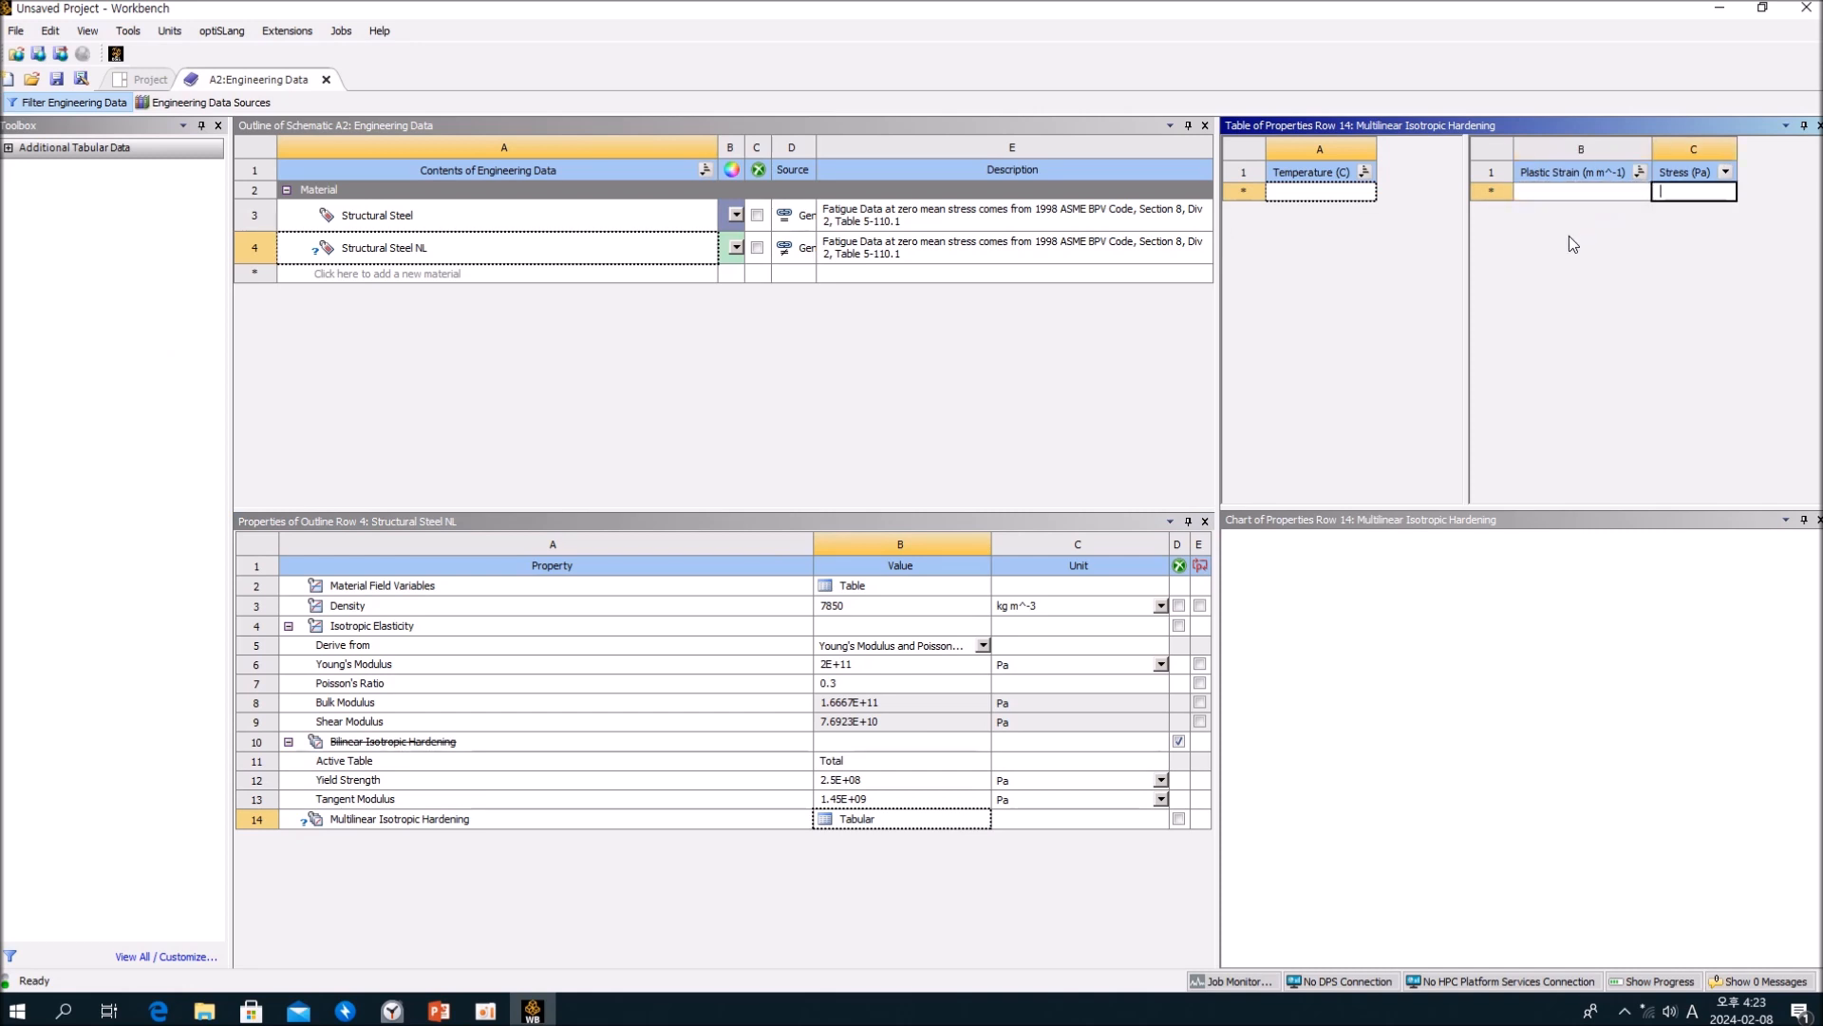
pyautogui.rightClick(1494, 194)
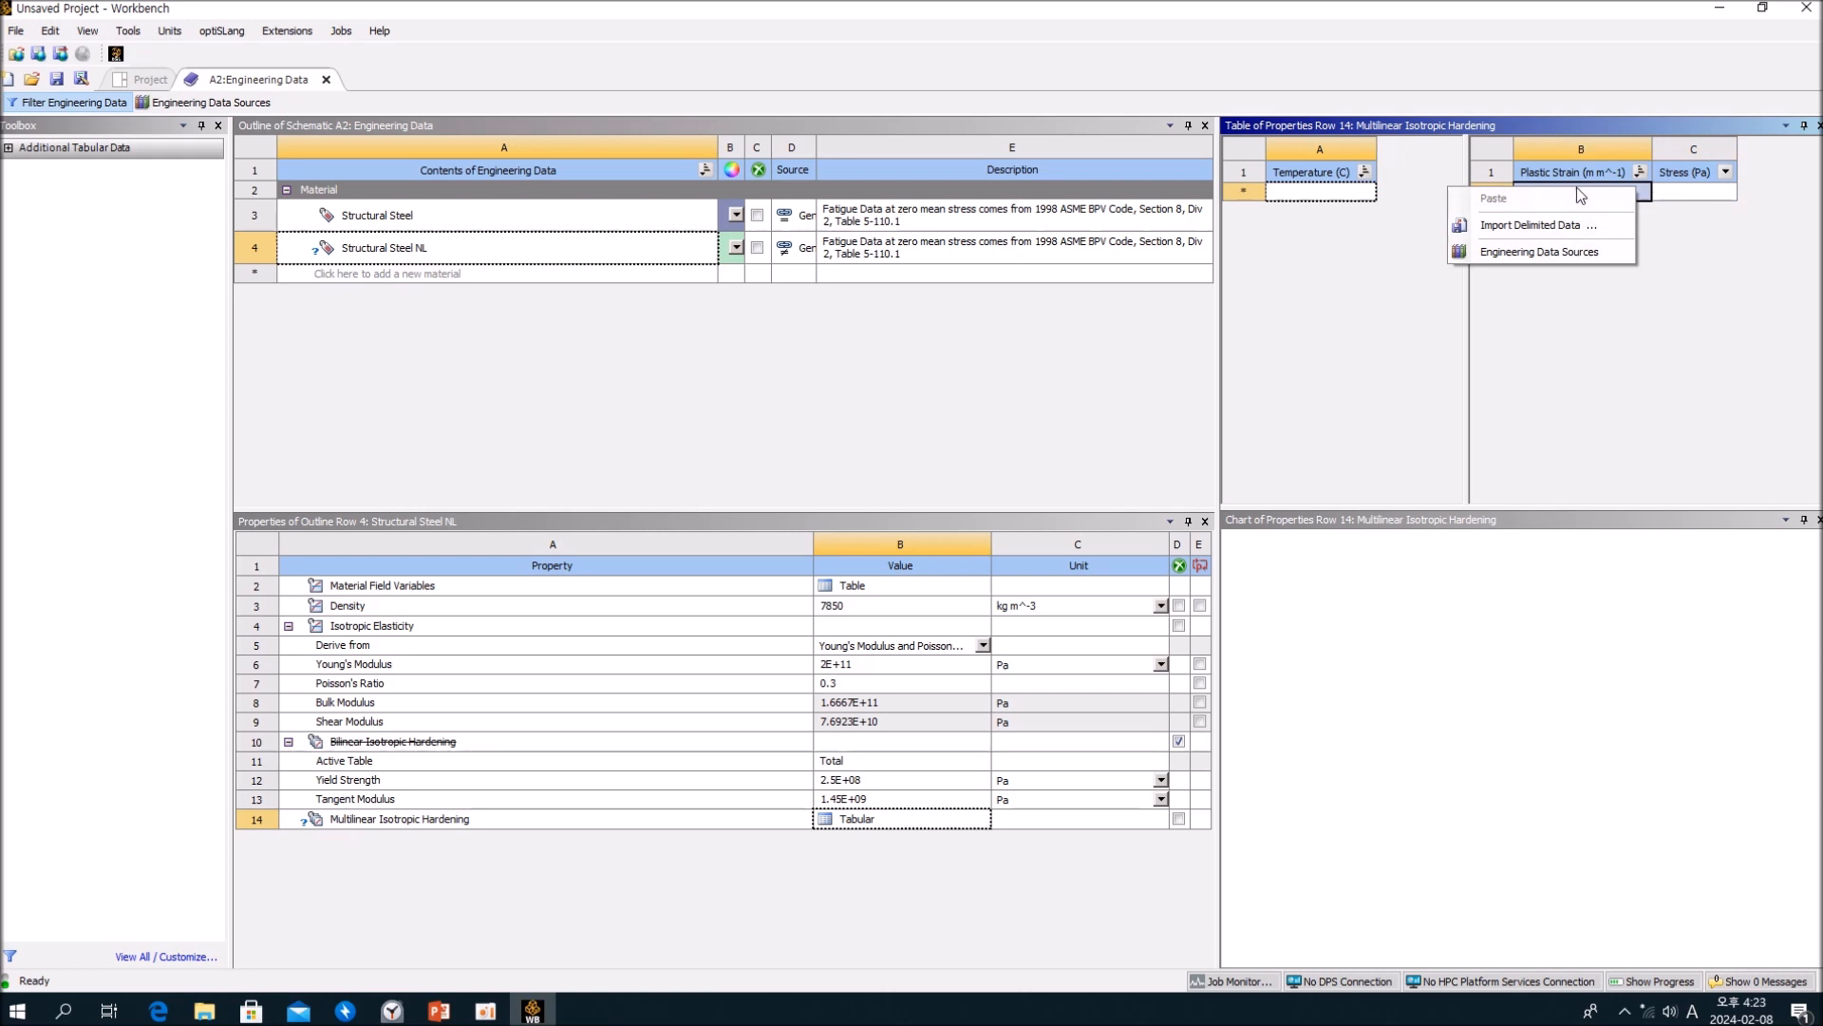
pyautogui.click(1625, 192)
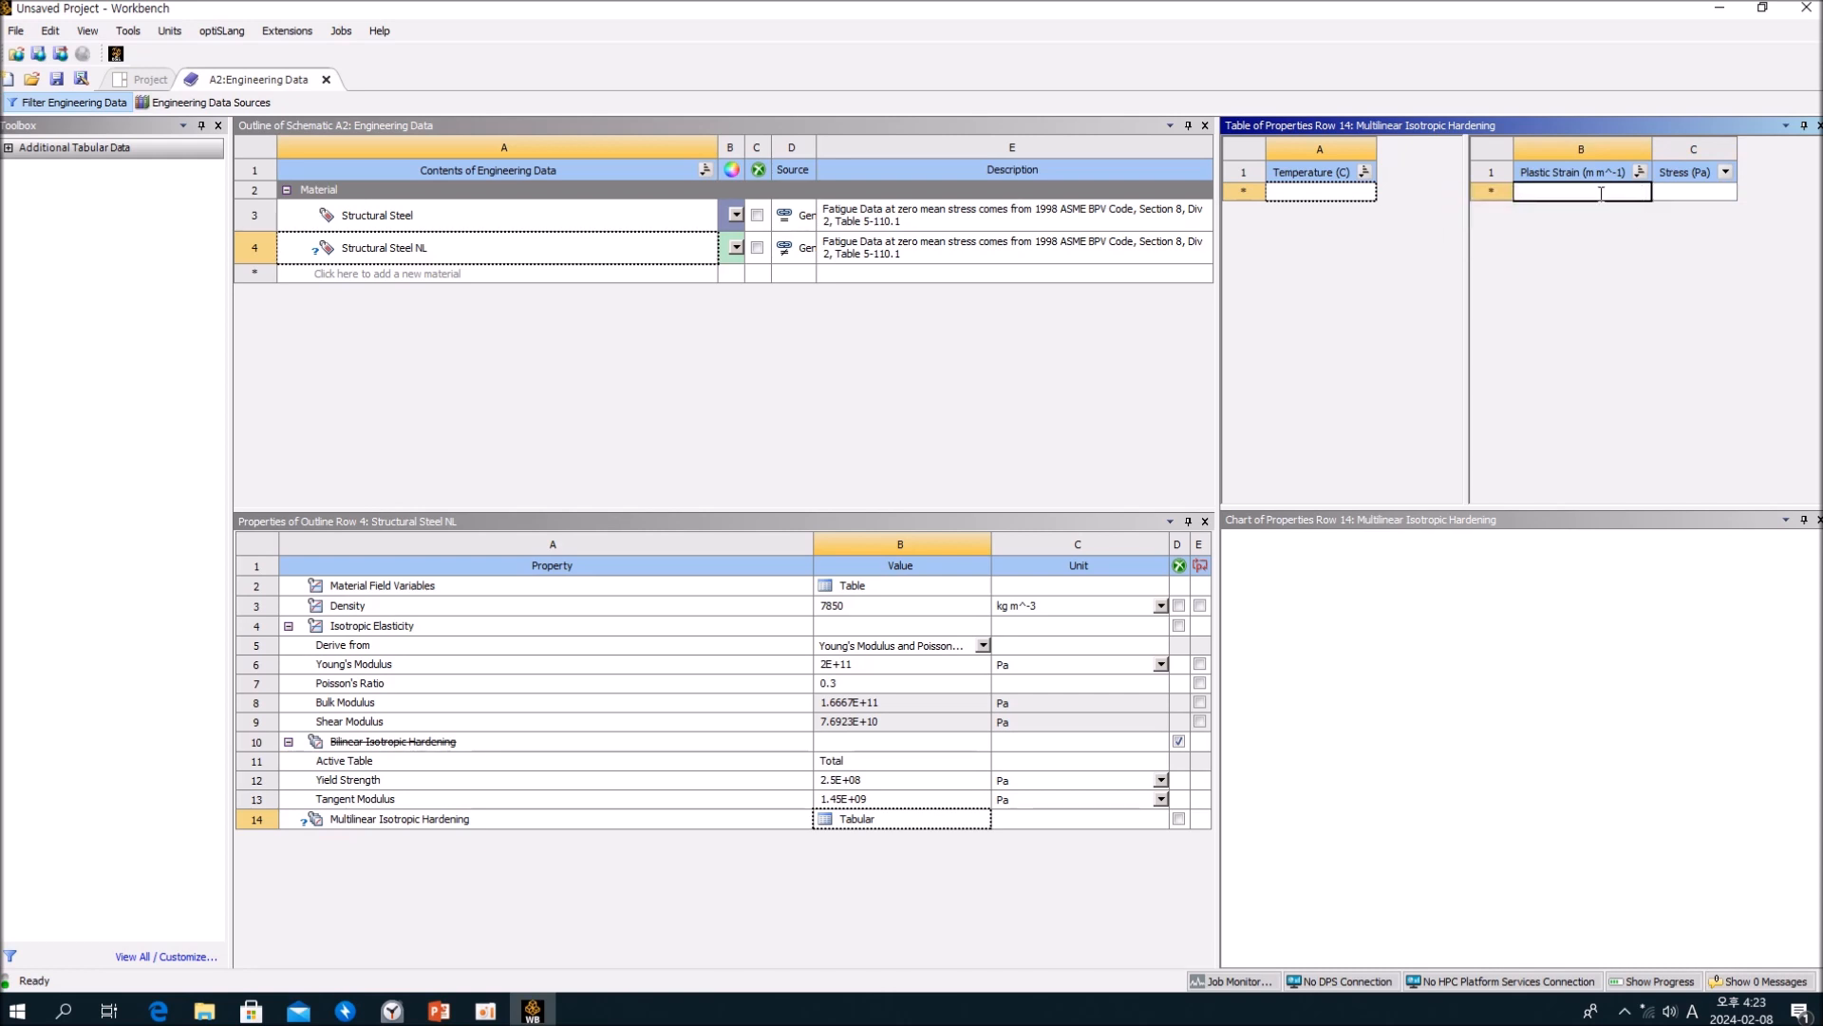
# Step: Enter the first Multilinear Isotropic Hardening point with a plastic strain of 0.00125 and a stress of 250 Pa
pyautogui.write('0')
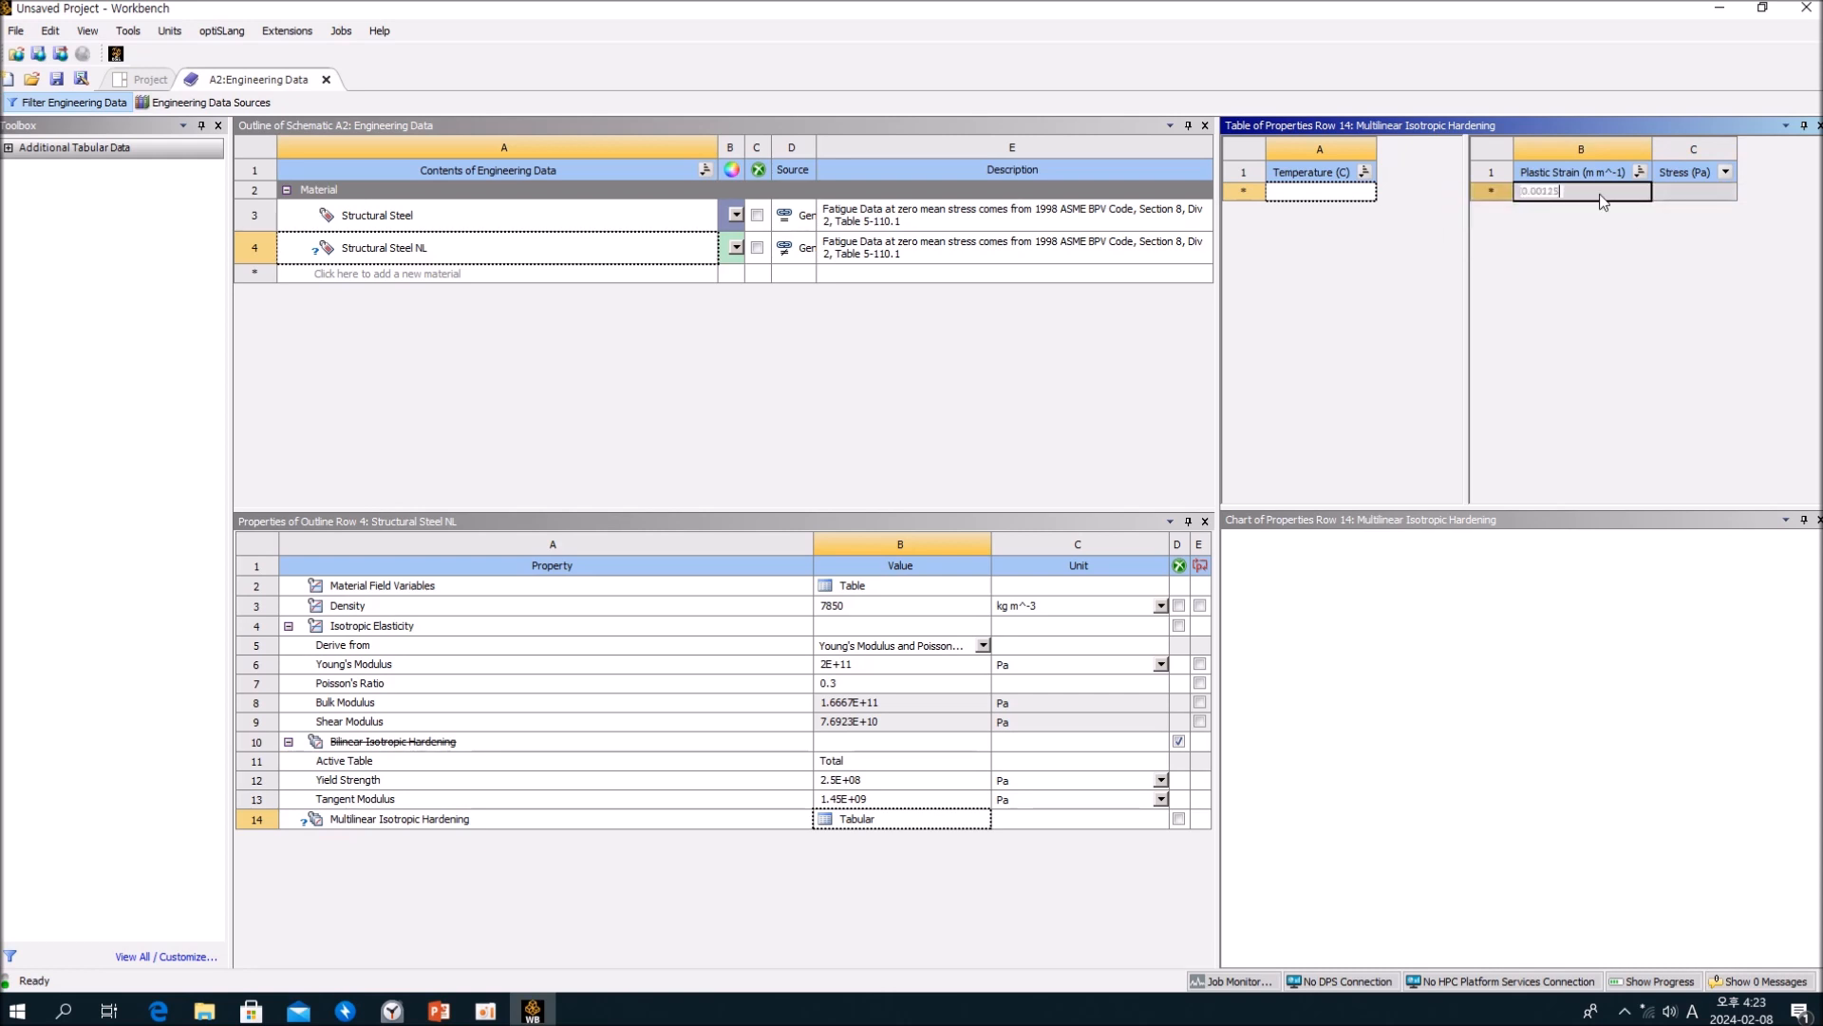
pyautogui.write('.00125')
pyautogui.press('Return')
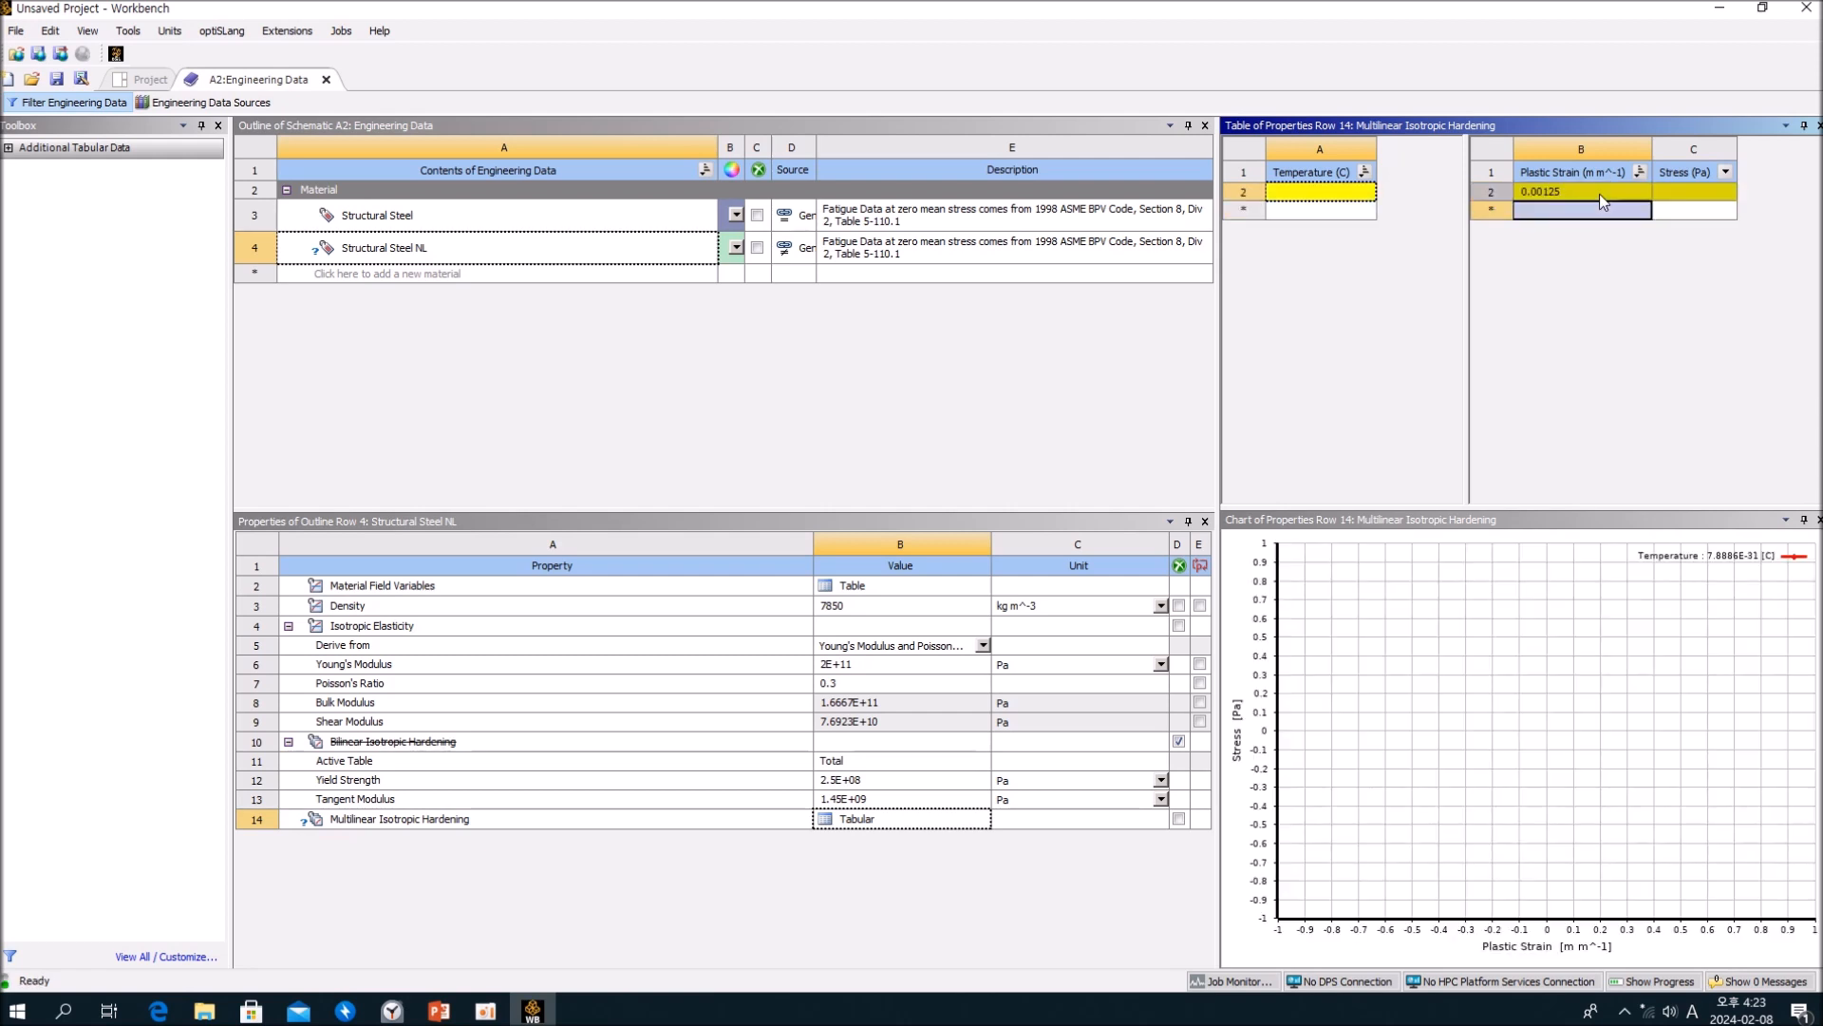
pyautogui.press('Tab')
pyautogui.write('250')
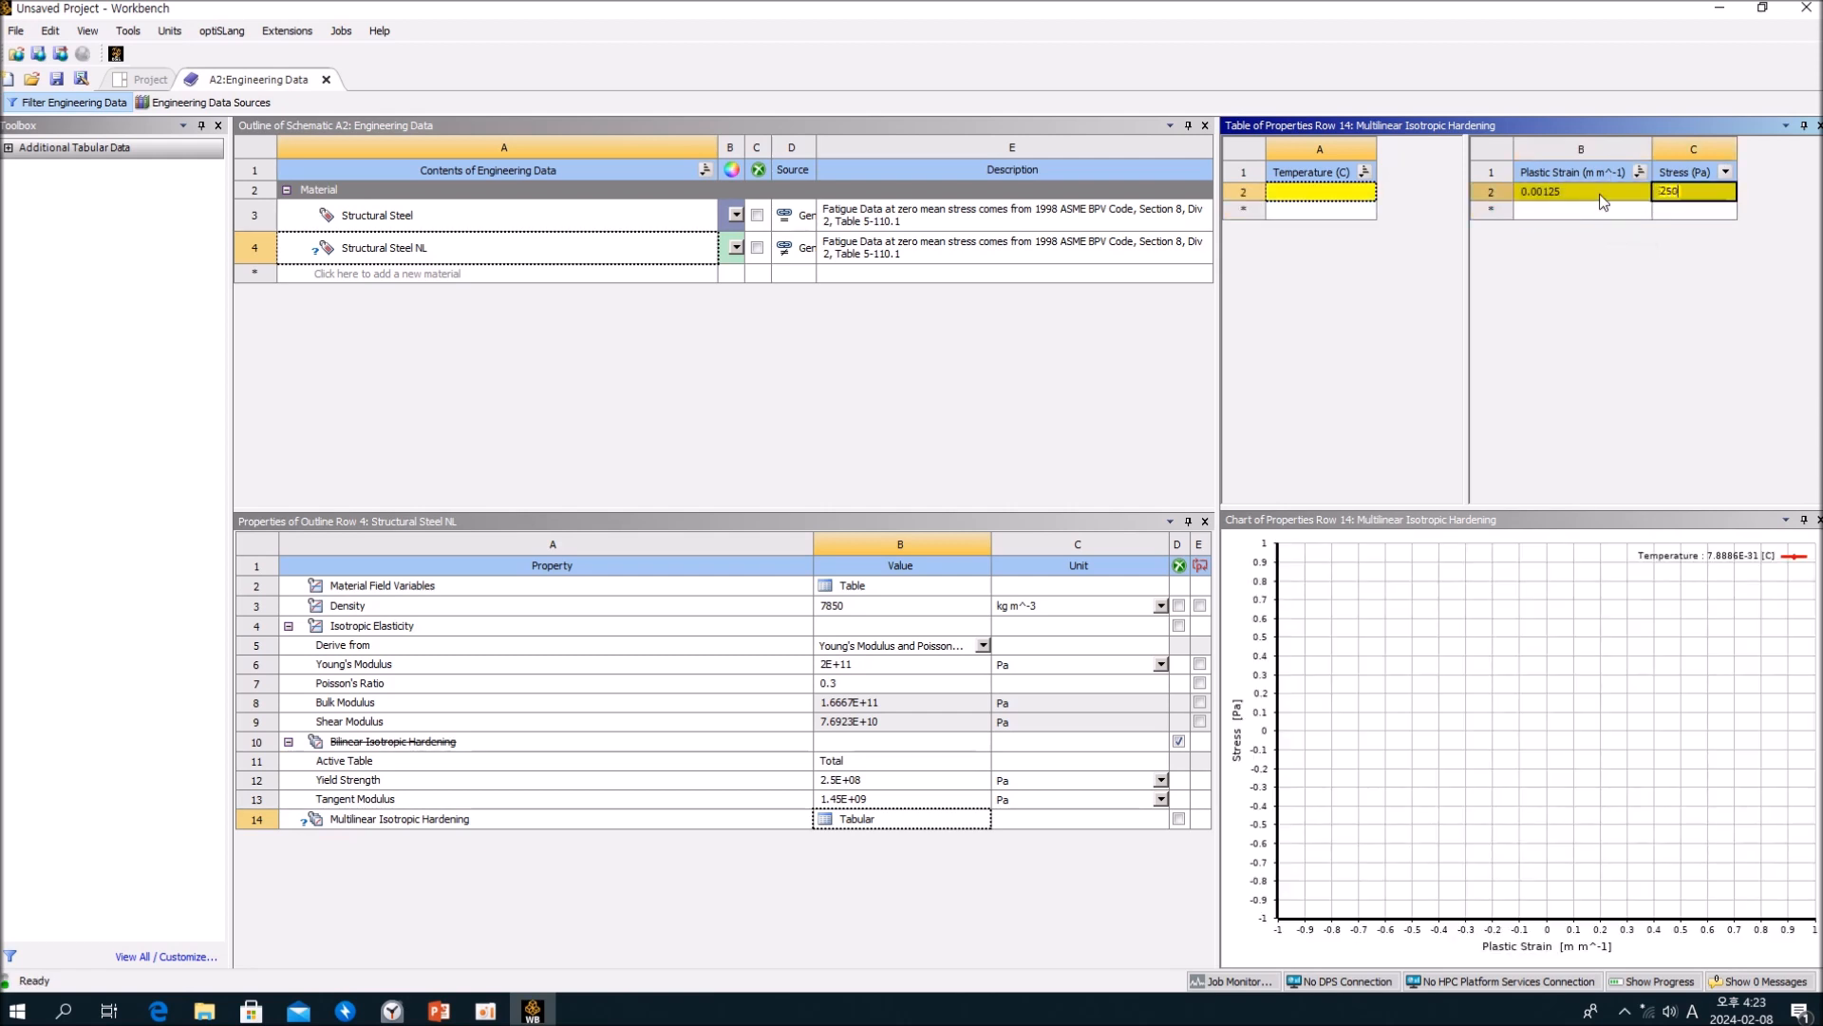
pyautogui.press('Return')
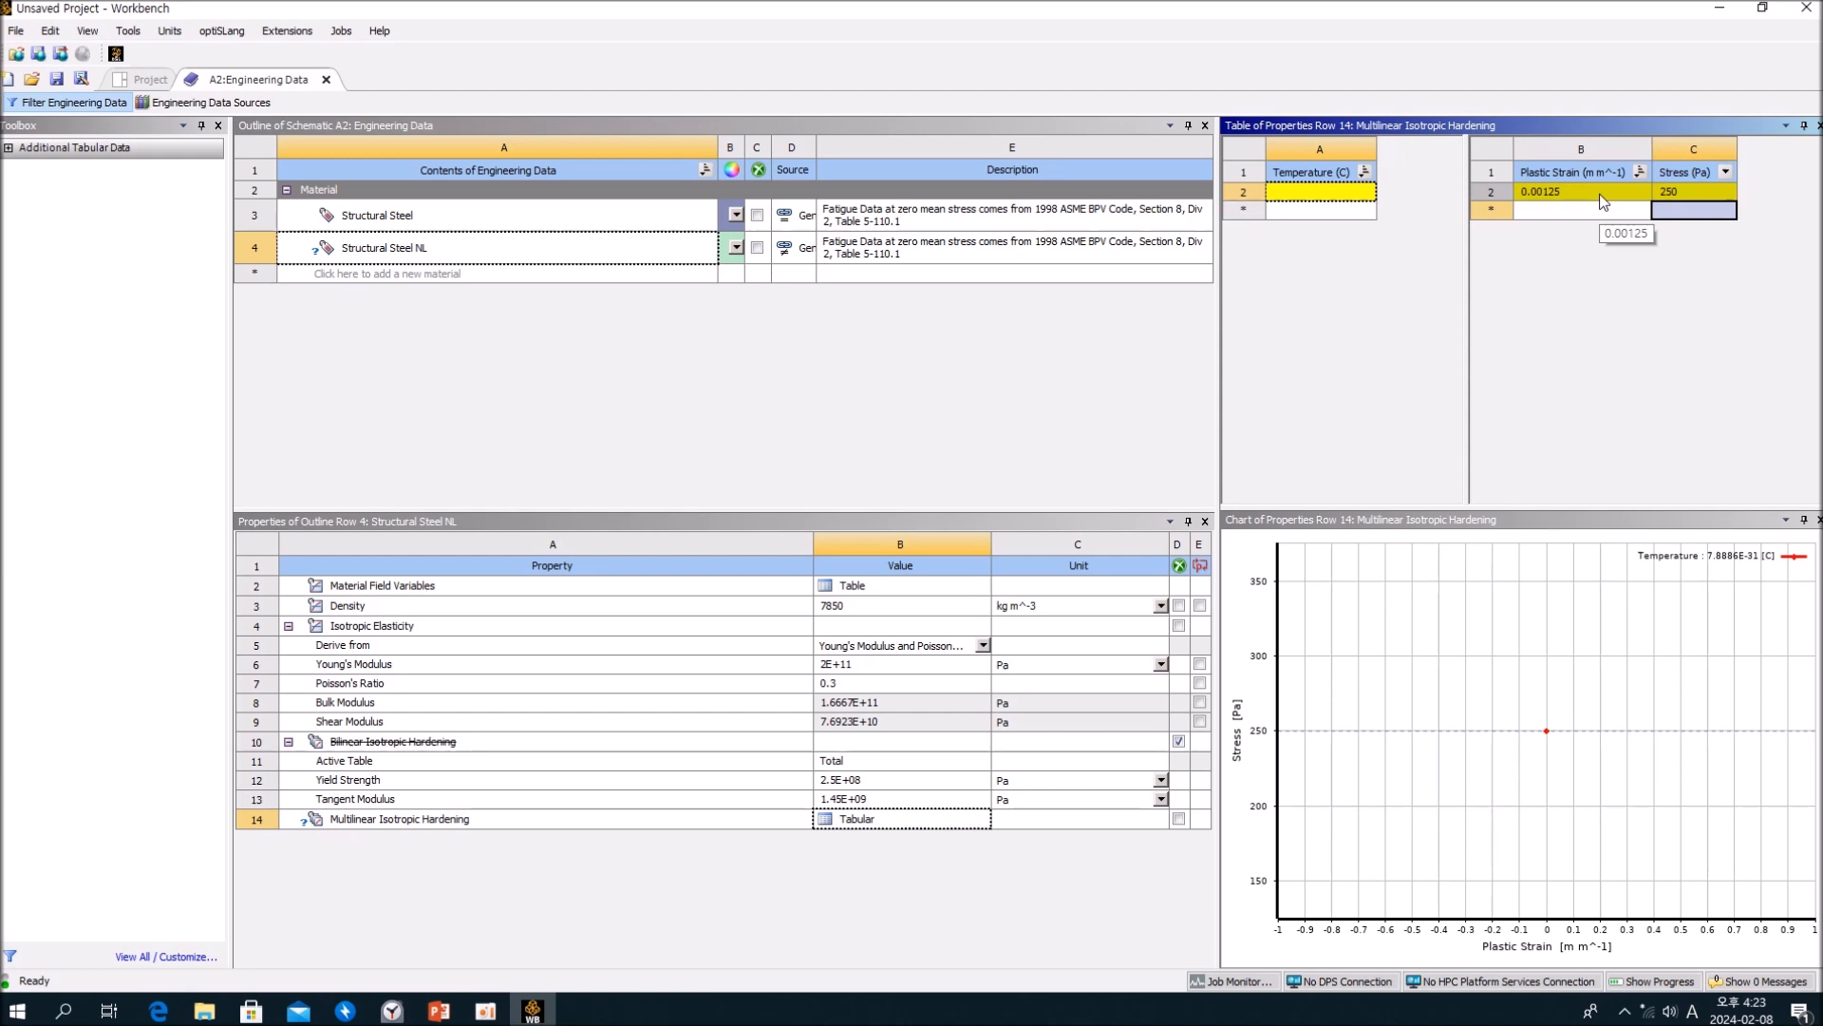
# Step: Set the plastic strain of the first hardening point to 0
pyautogui.click(1603, 192)
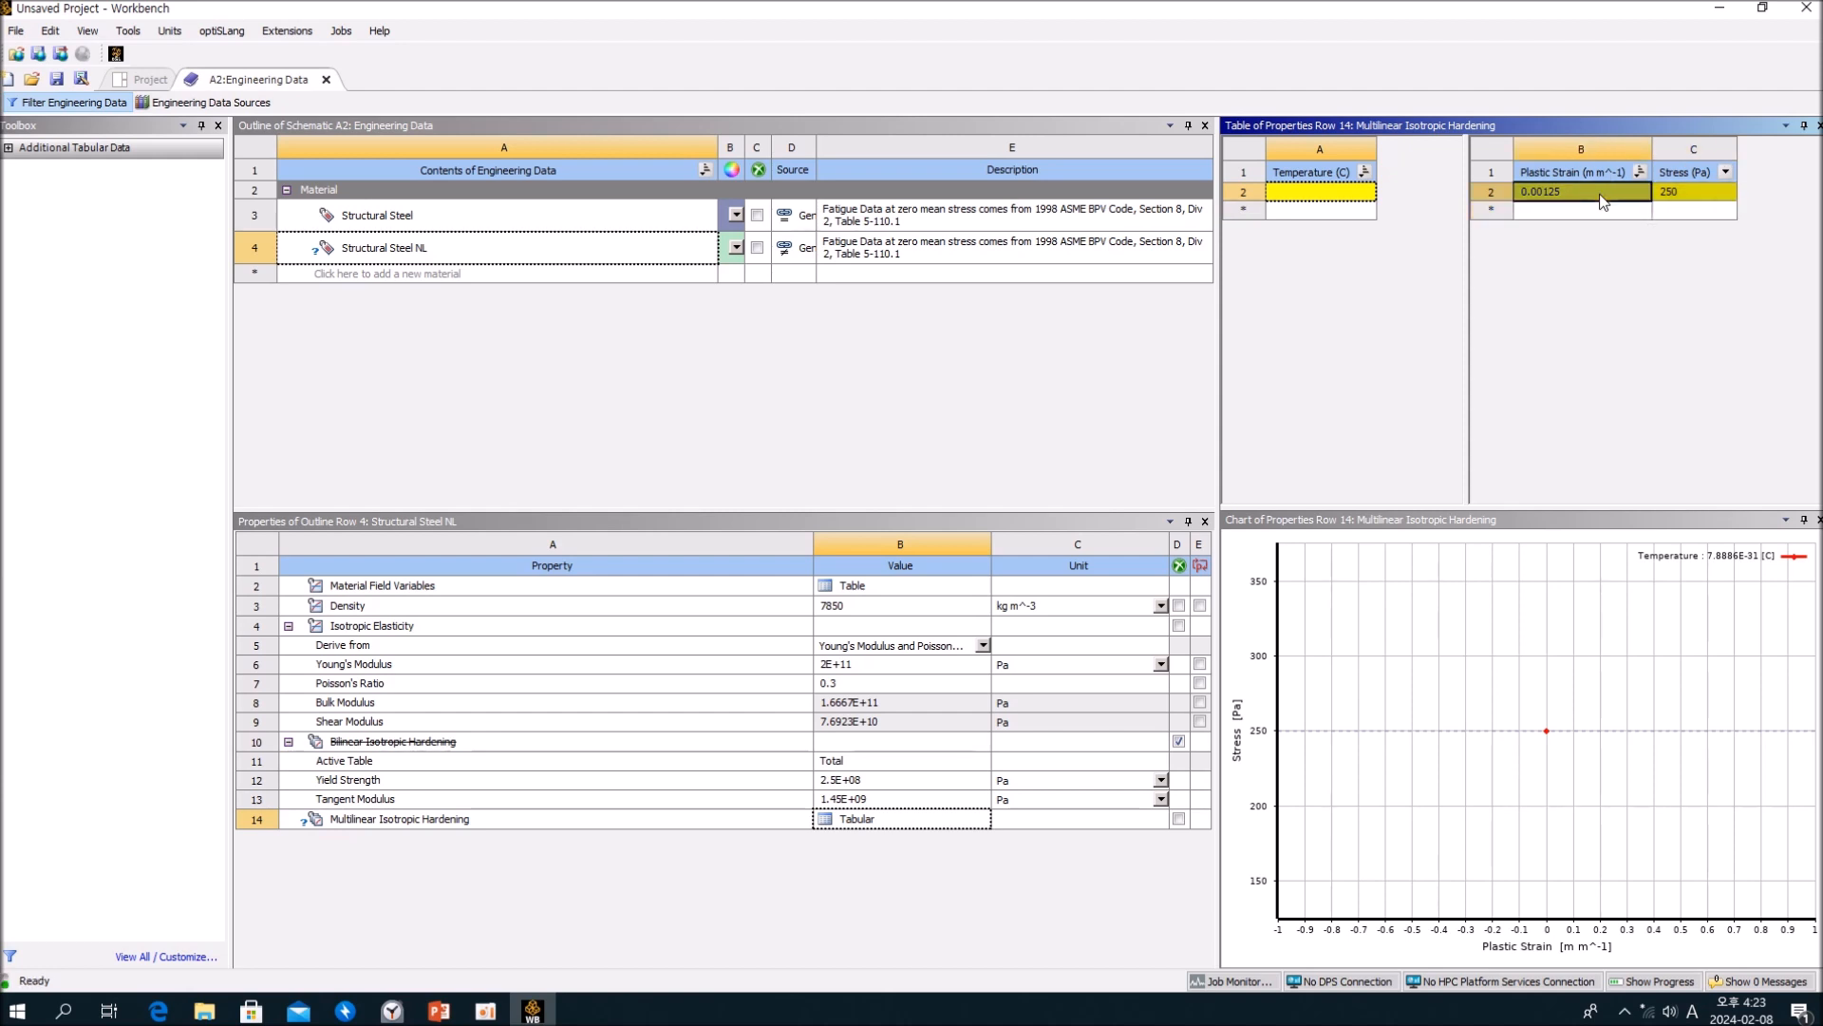
pyautogui.write('0')
pyautogui.press('Return')
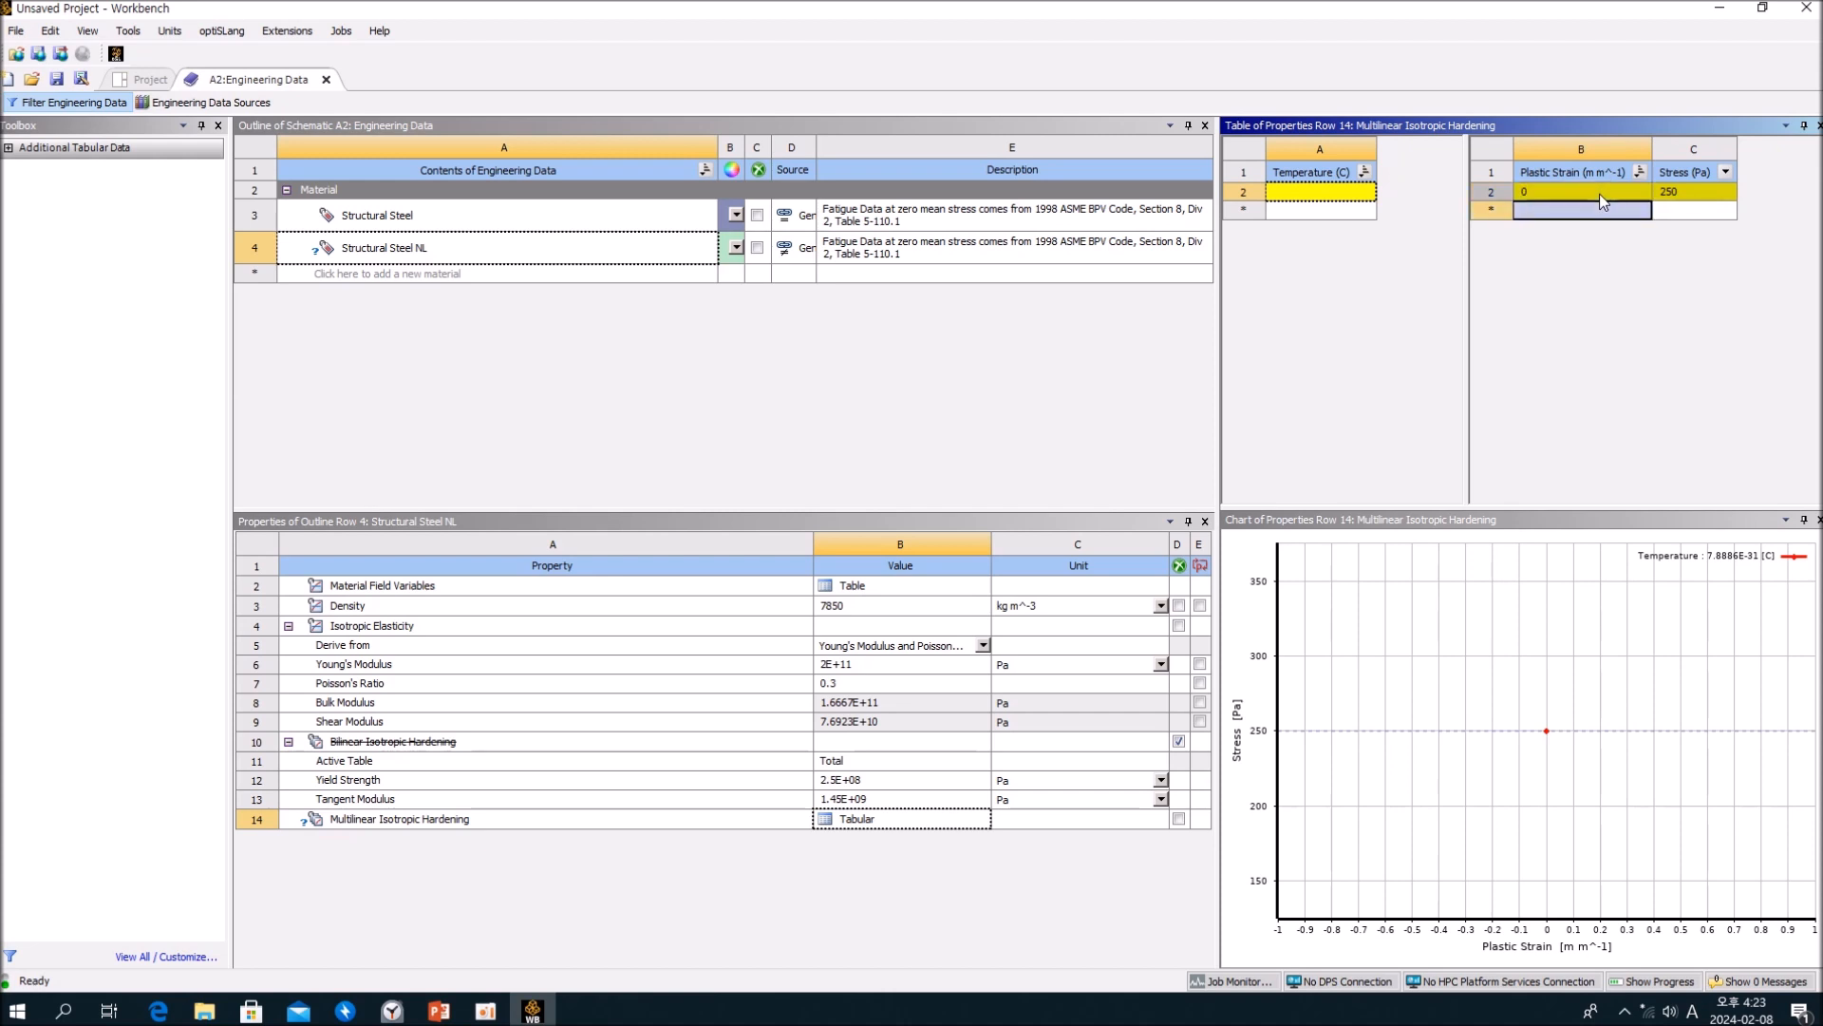
# Step: Add a second Multilinear Isotropic Hardening point with a plastic strain of 0.000125 and a stress of 260 Pa
pyautogui.write('0.000125')
pyautogui.press('Tab')
pyautogui.write('260')
pyautogui.press('Return')
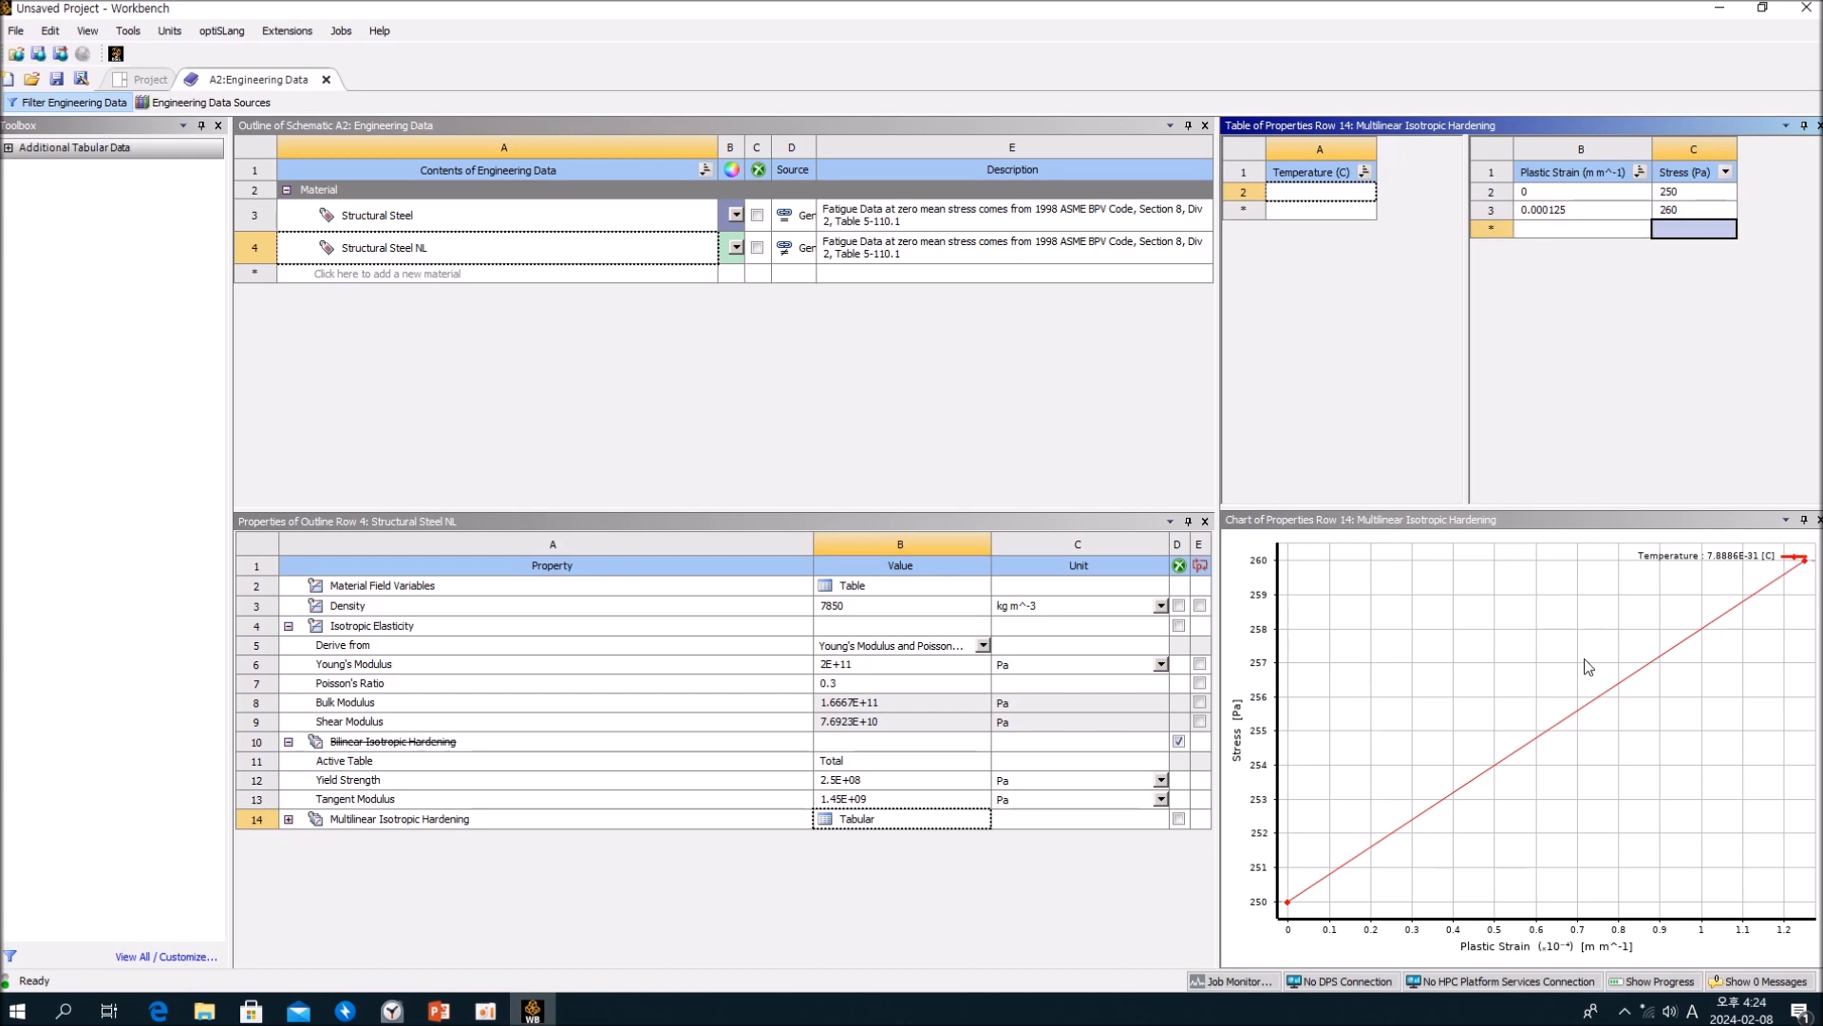
# Step: Compare the Bilinear and Multilinear Isotropic Hardening curves of Structural Steel NL and switch to PowerPoint
pyautogui.click(1311, 430)
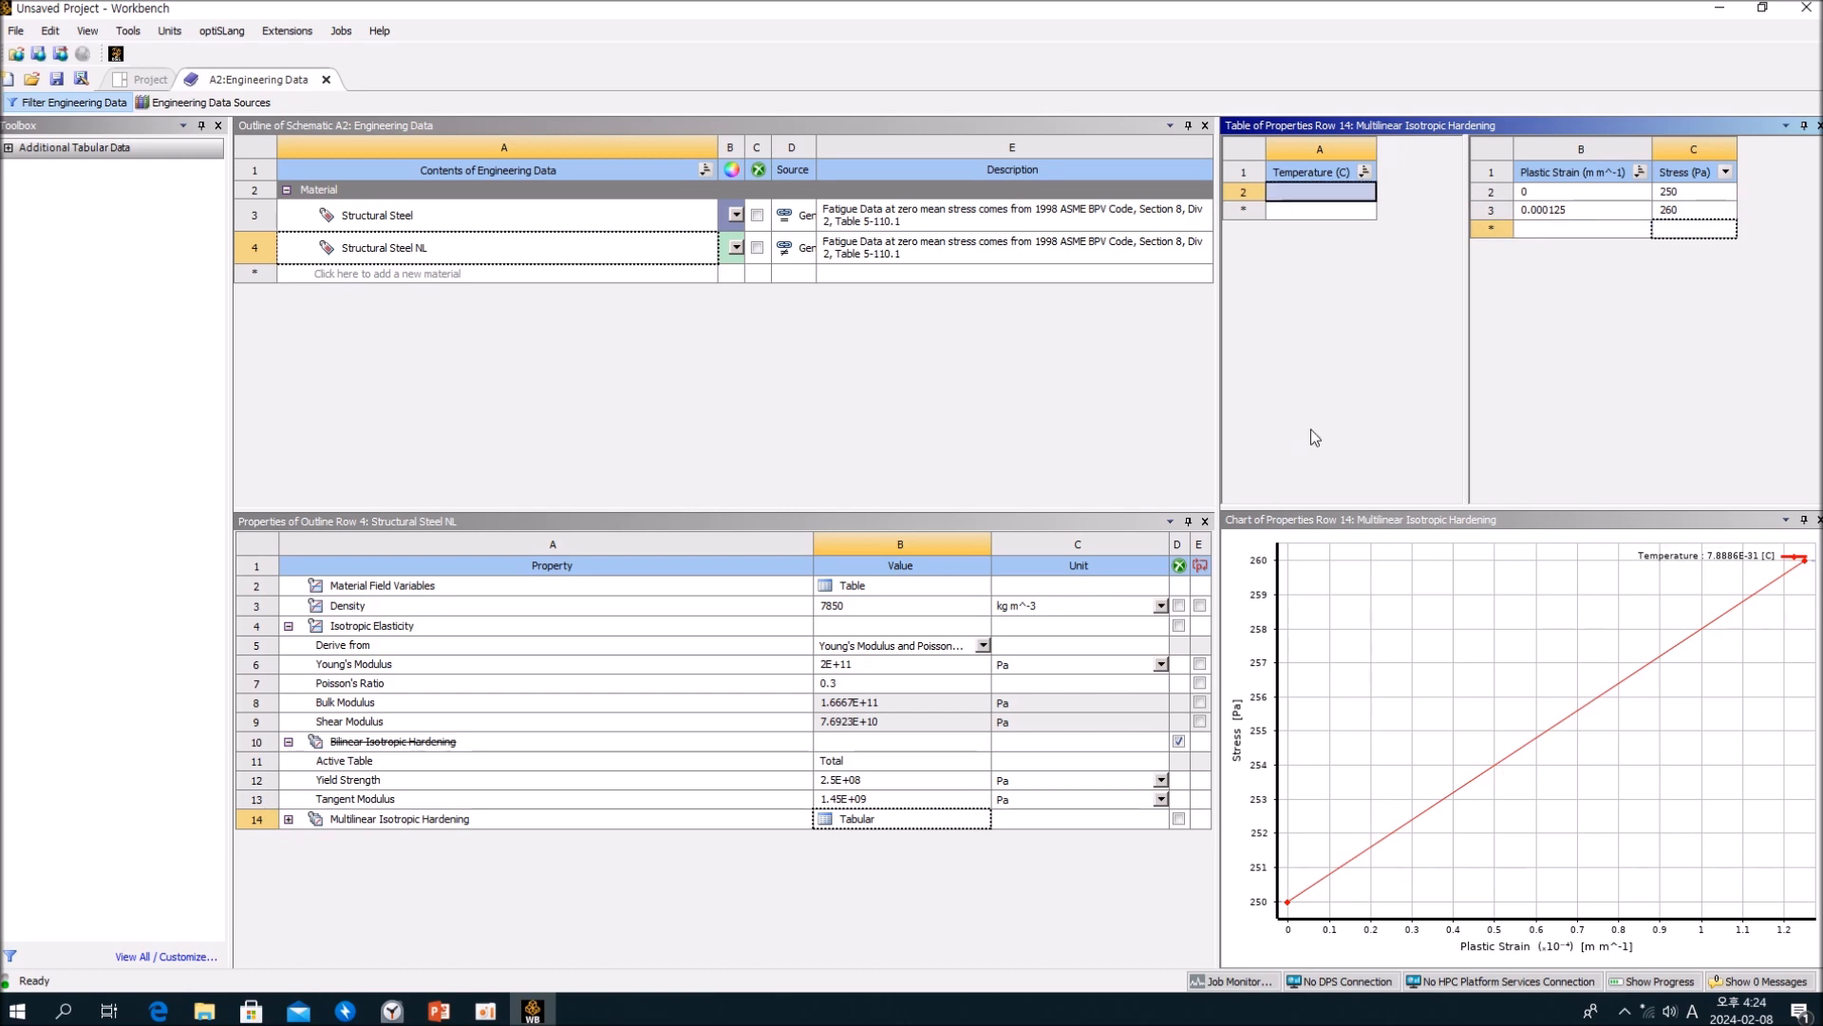
pyautogui.click(441, 747)
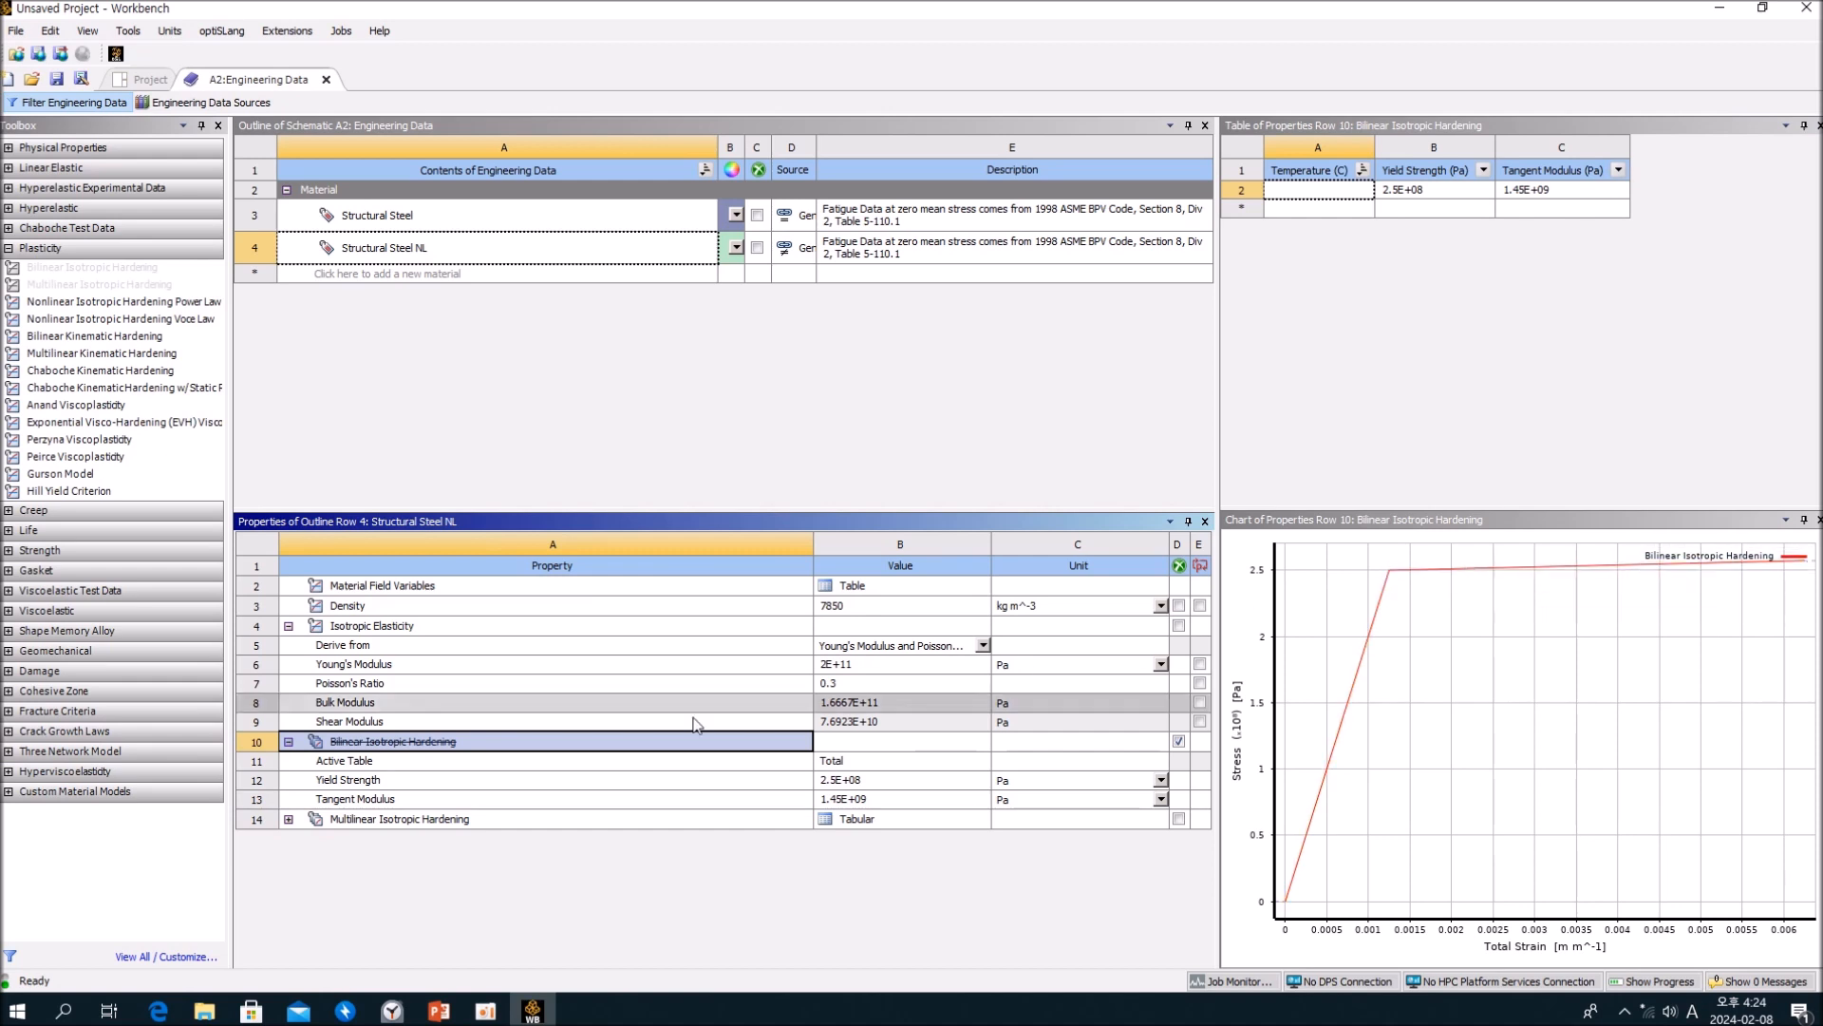
pyautogui.click(470, 823)
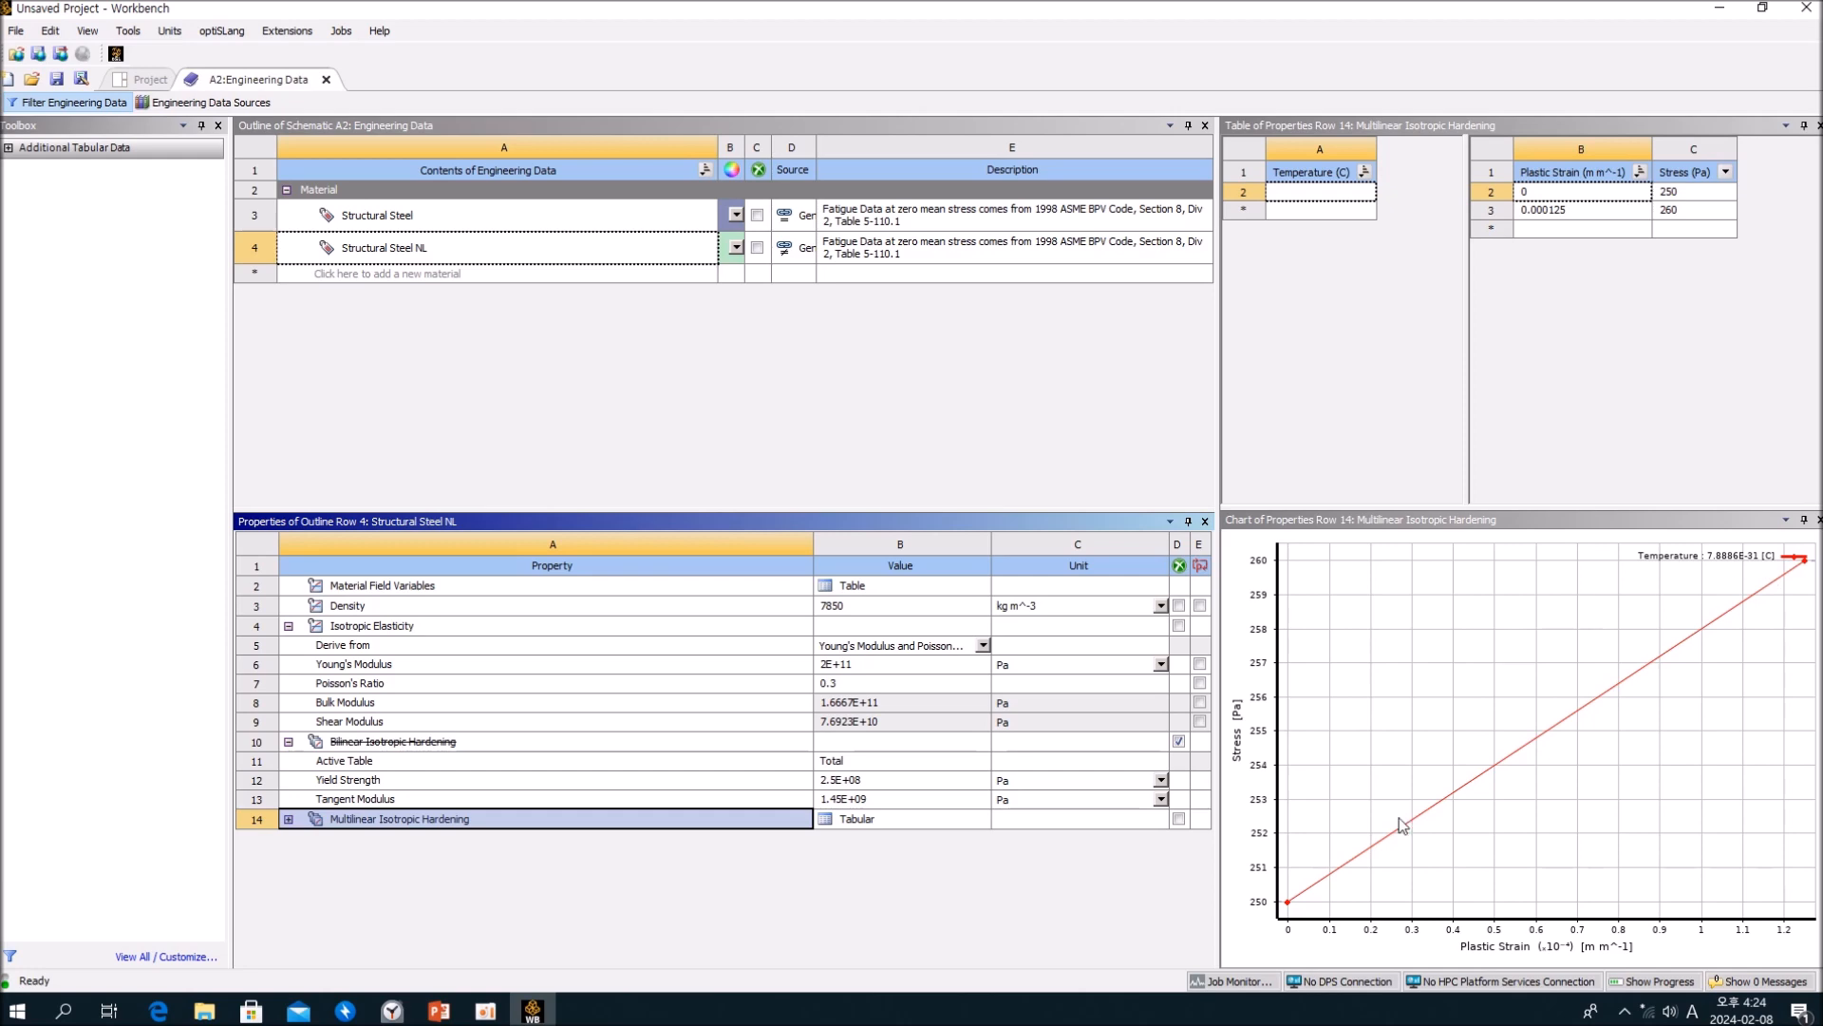
pyautogui.hotkey('alt', 'Tab')
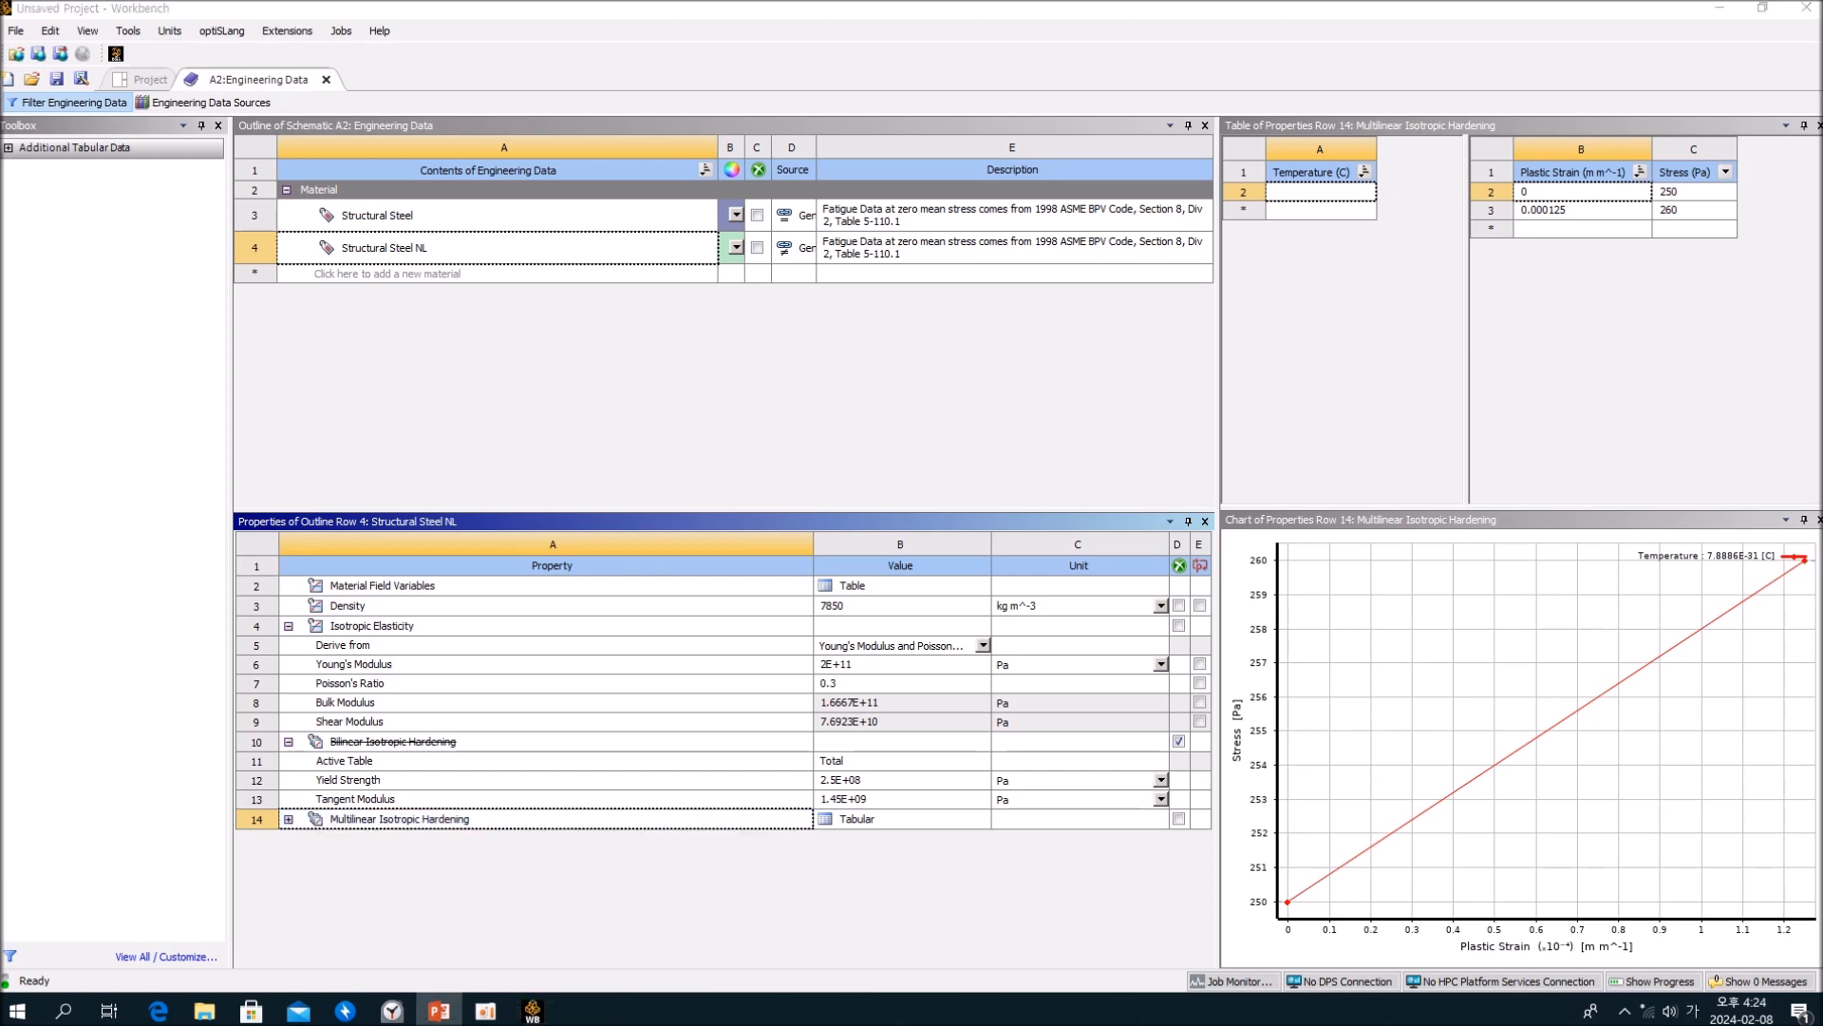